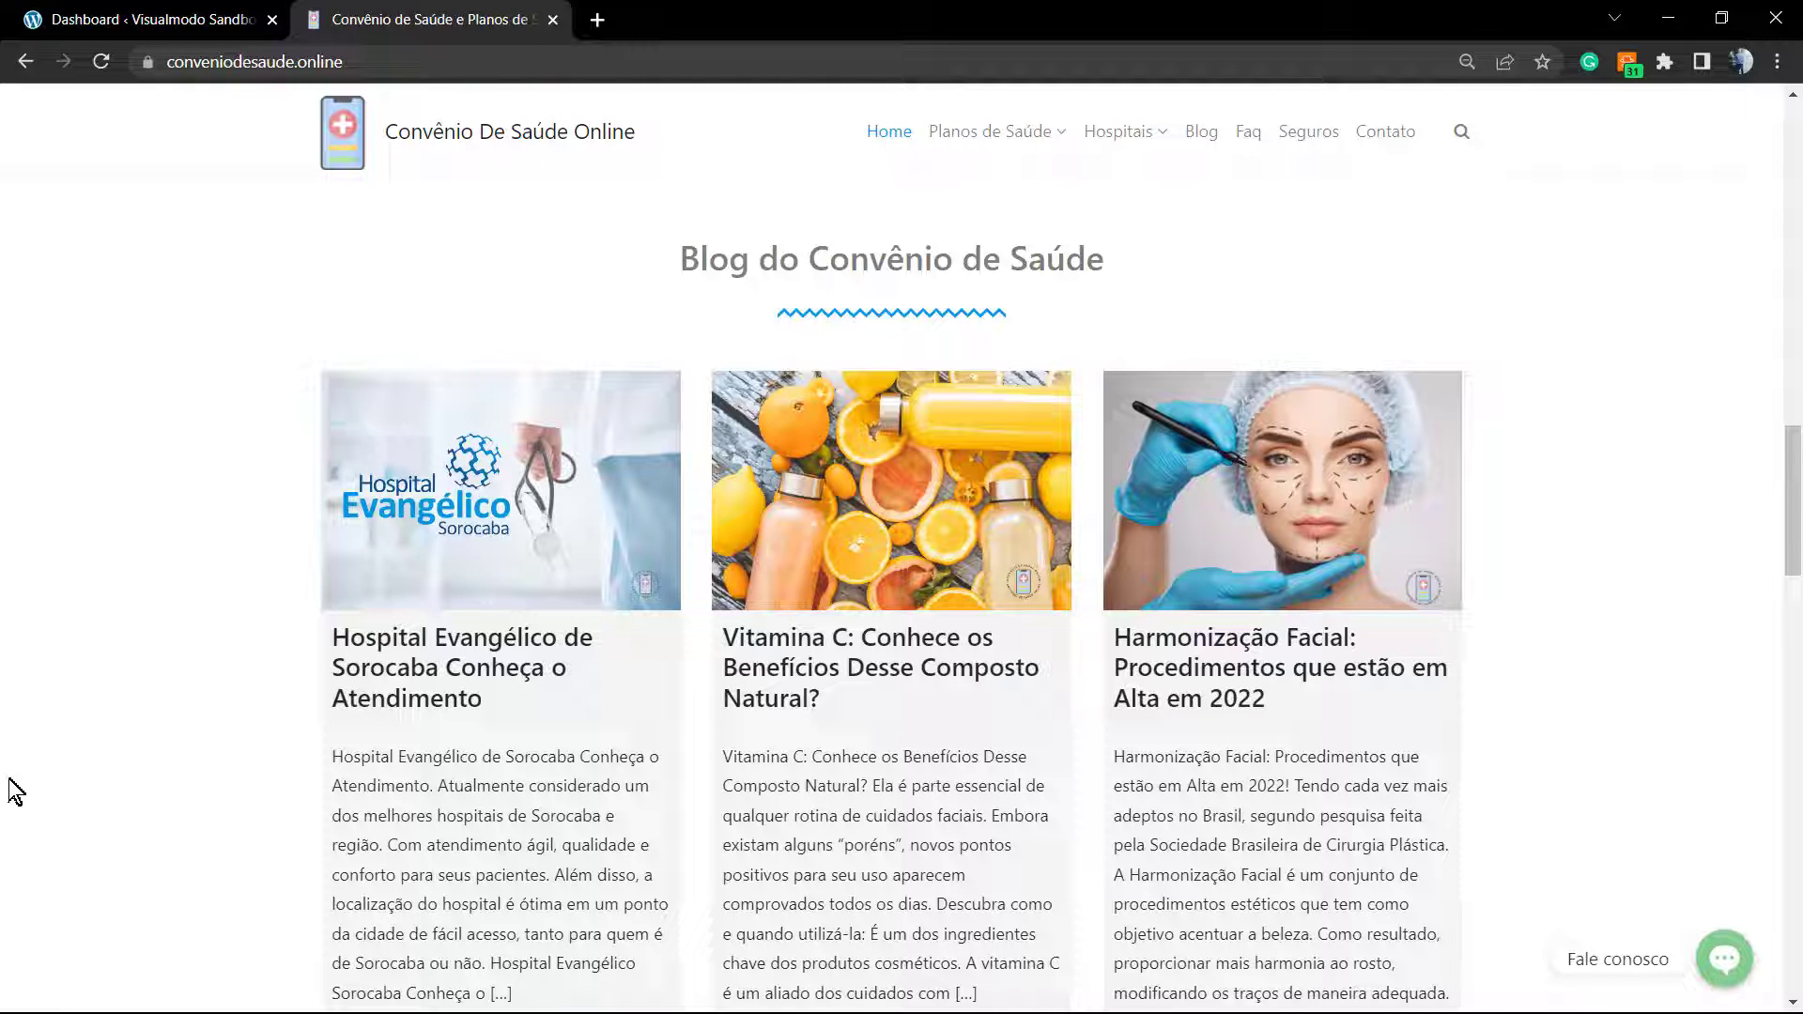
Step: Examine the blog post grid on the Convênio de Saúde home page
scroll(14, 792, "down", 2)
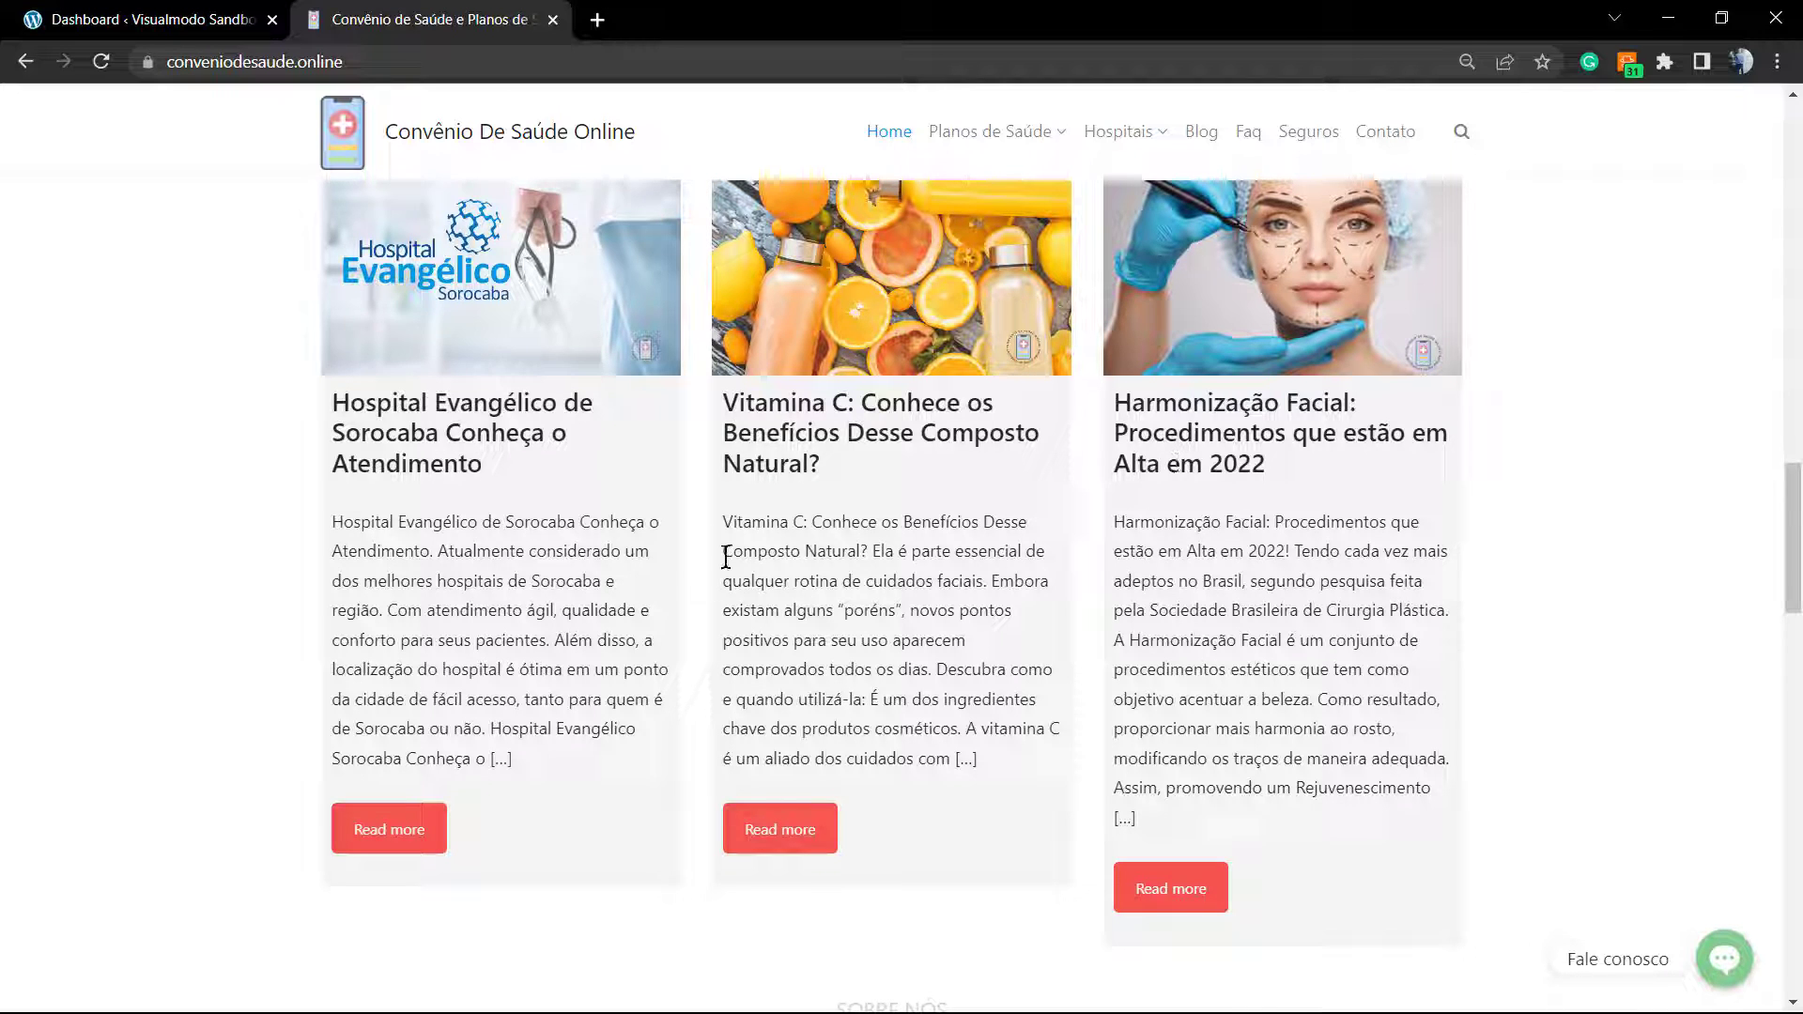
scroll(551, 596, "up", 2)
scroll(461, 694, "down", 1)
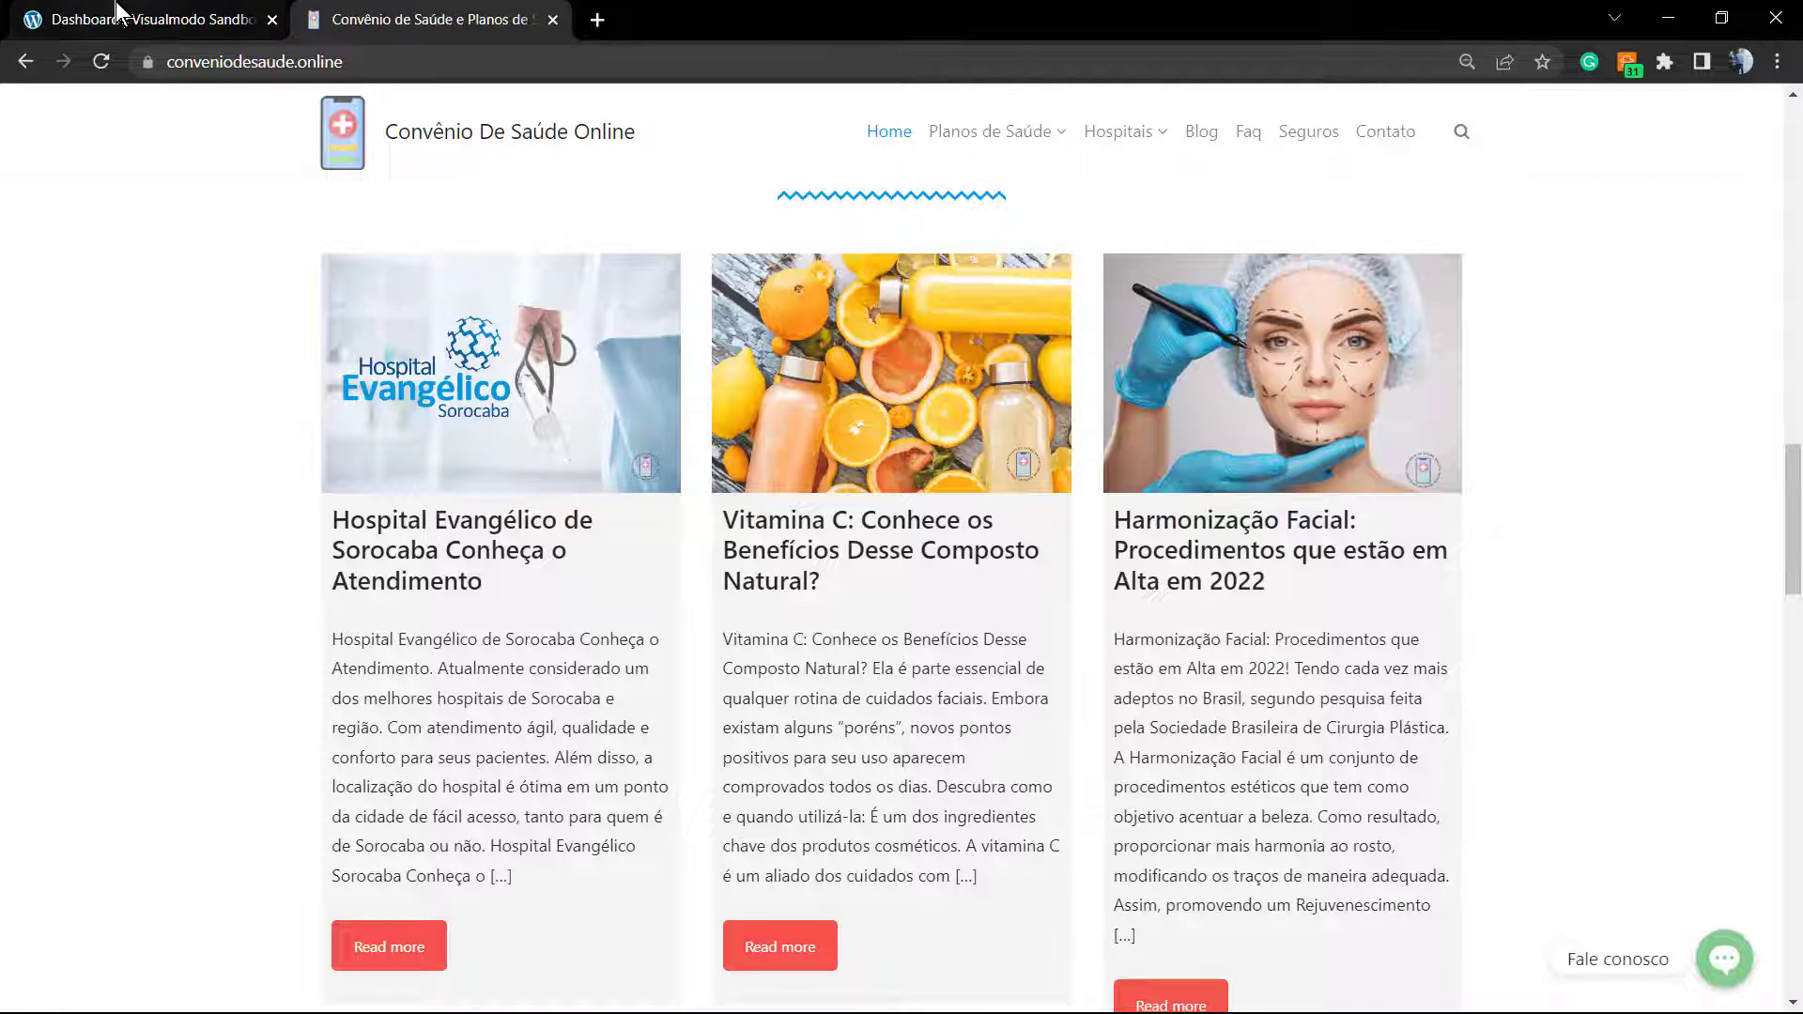
Step: Switch to the WordPress dashboard, open the list of all posts and look through it
left_click(169, 19)
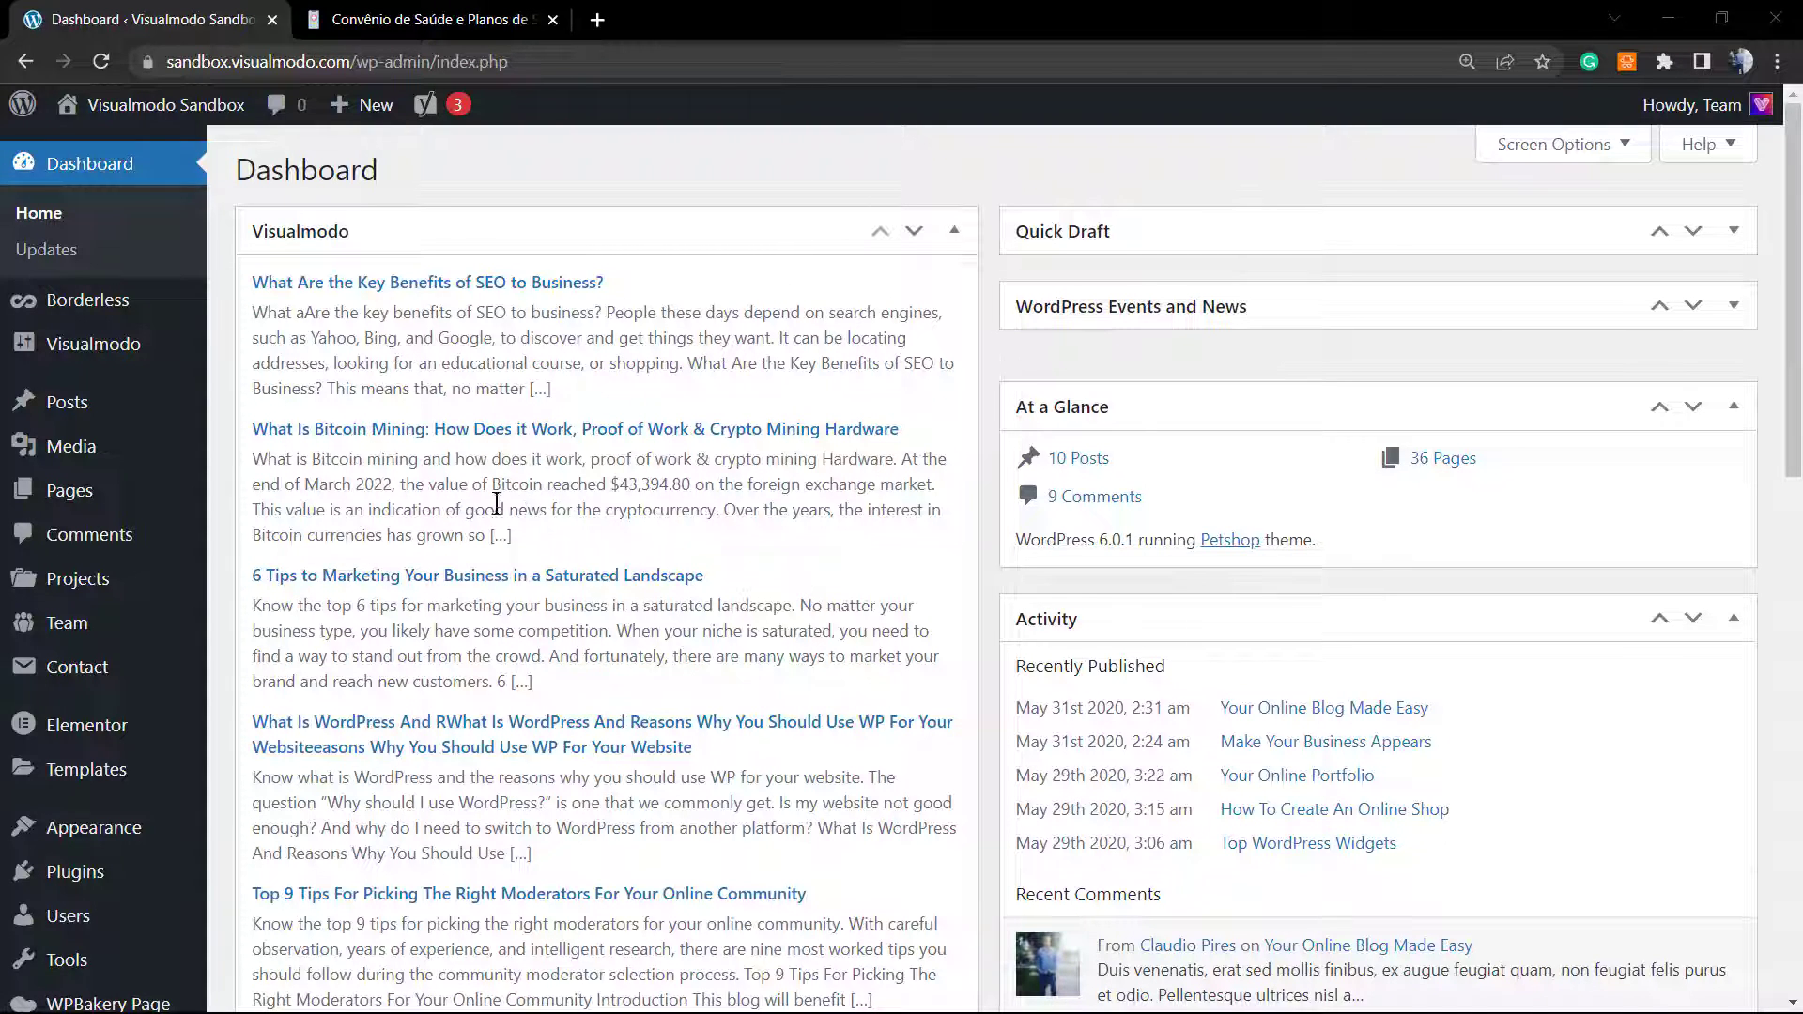
mouse_move(148, 402)
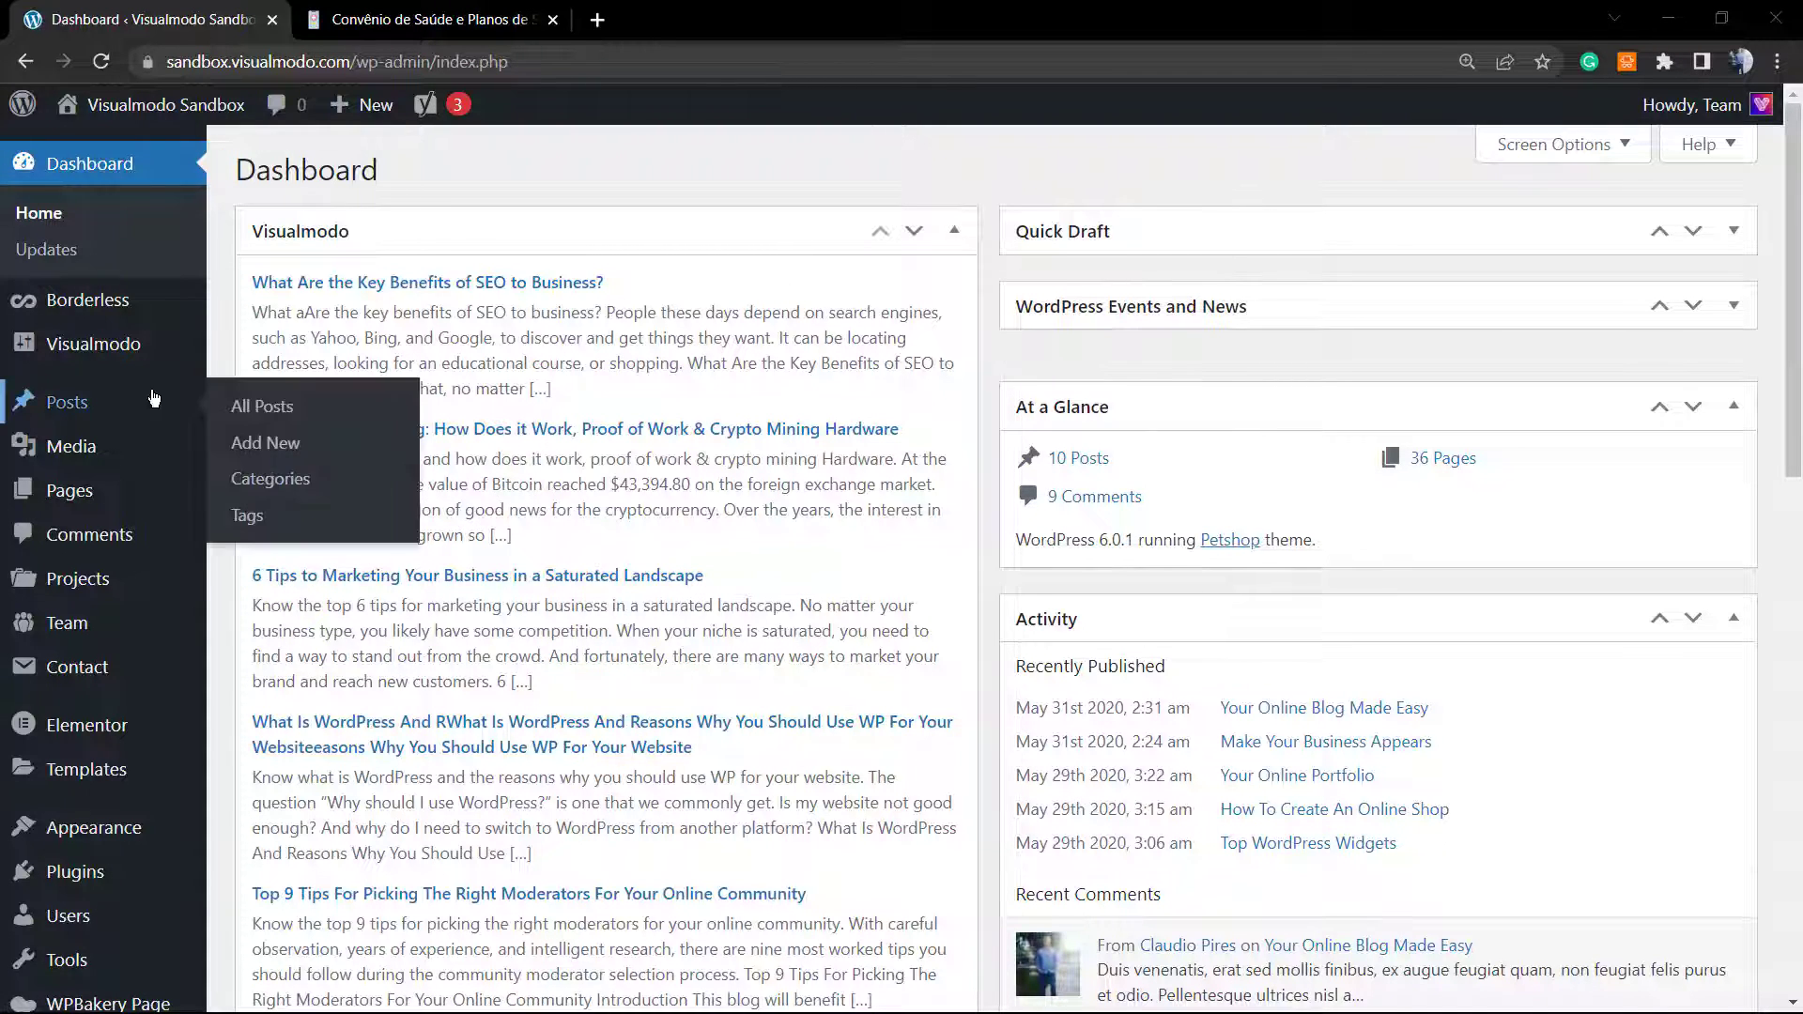
left_click(483, 428)
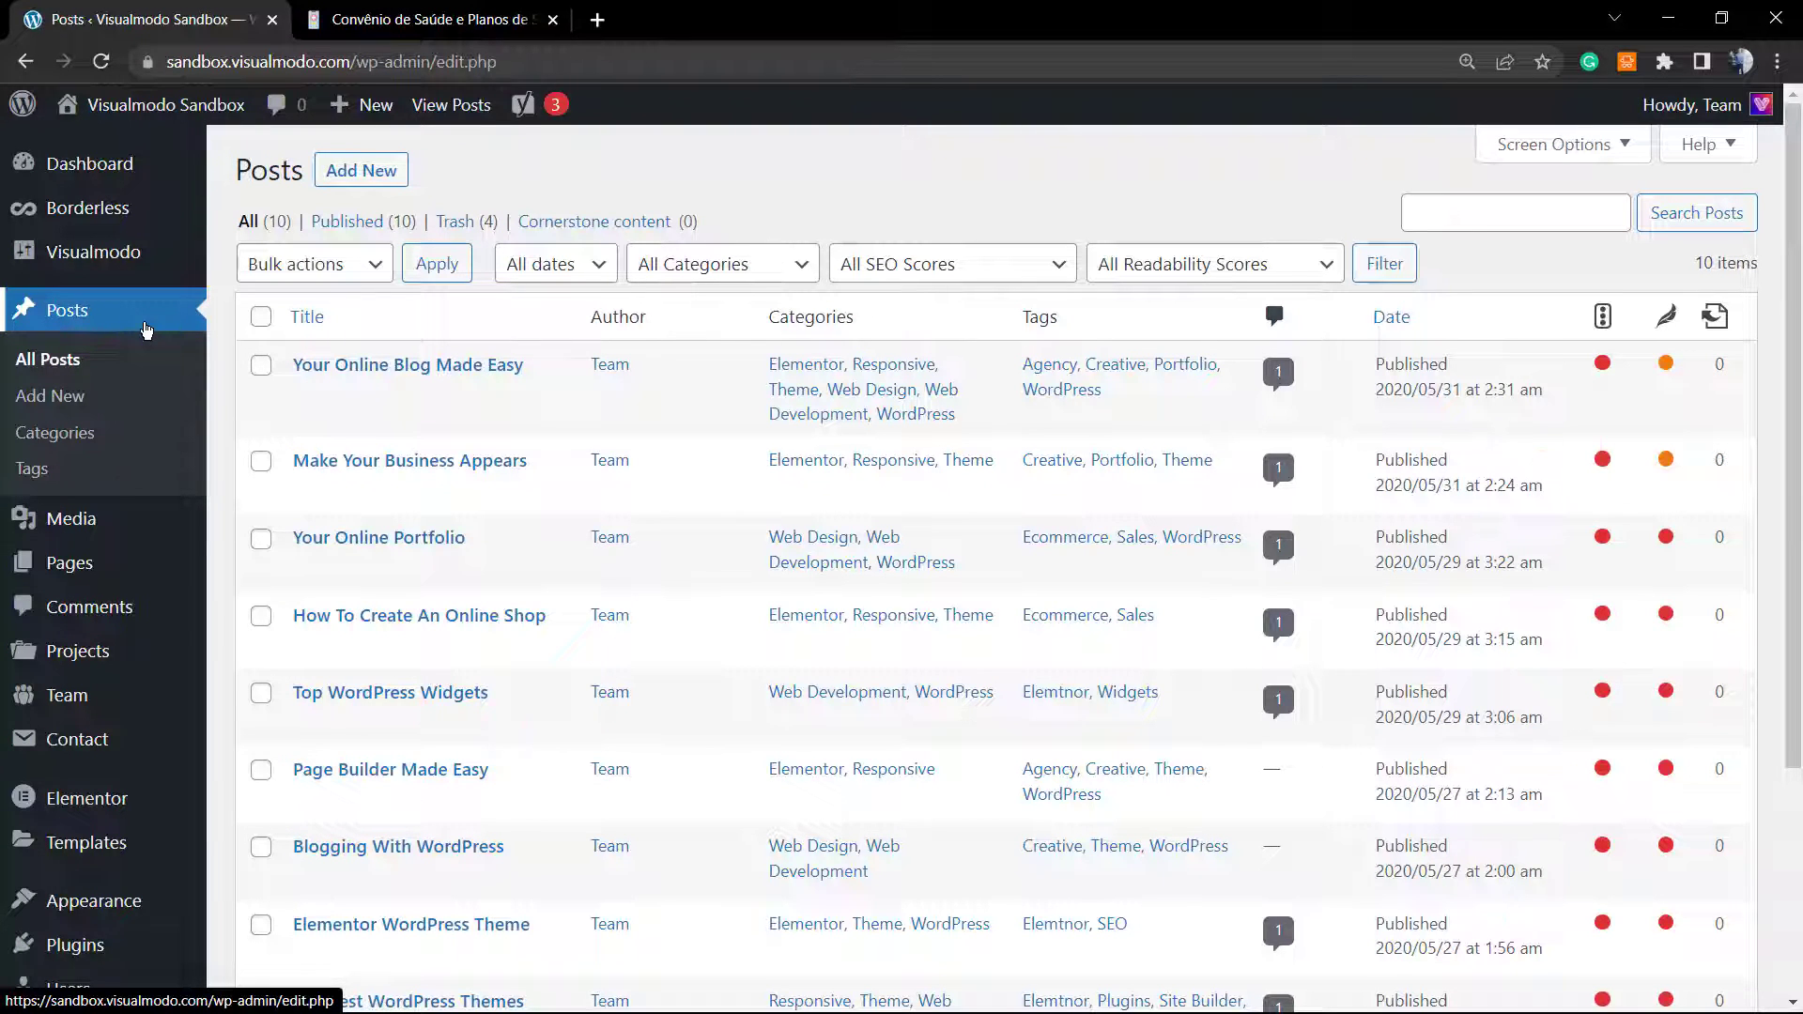
scroll(526, 413, "down", 3)
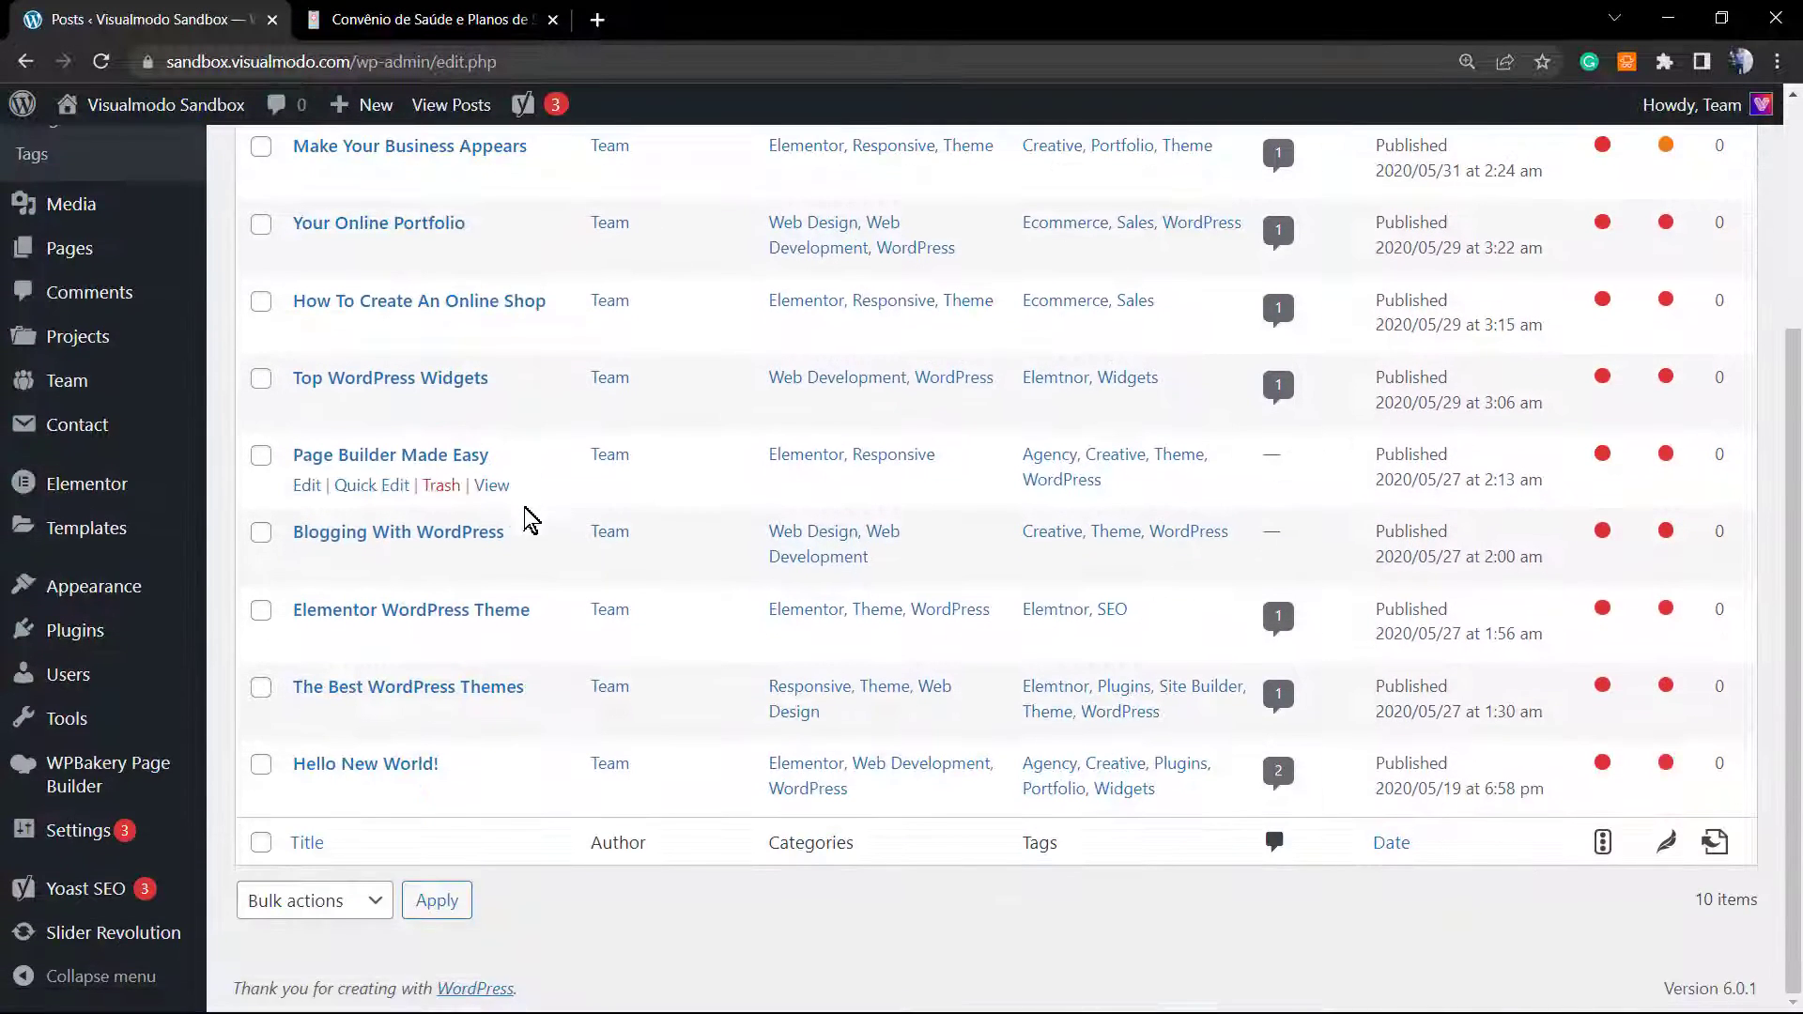
scroll(516, 515, "up", 3)
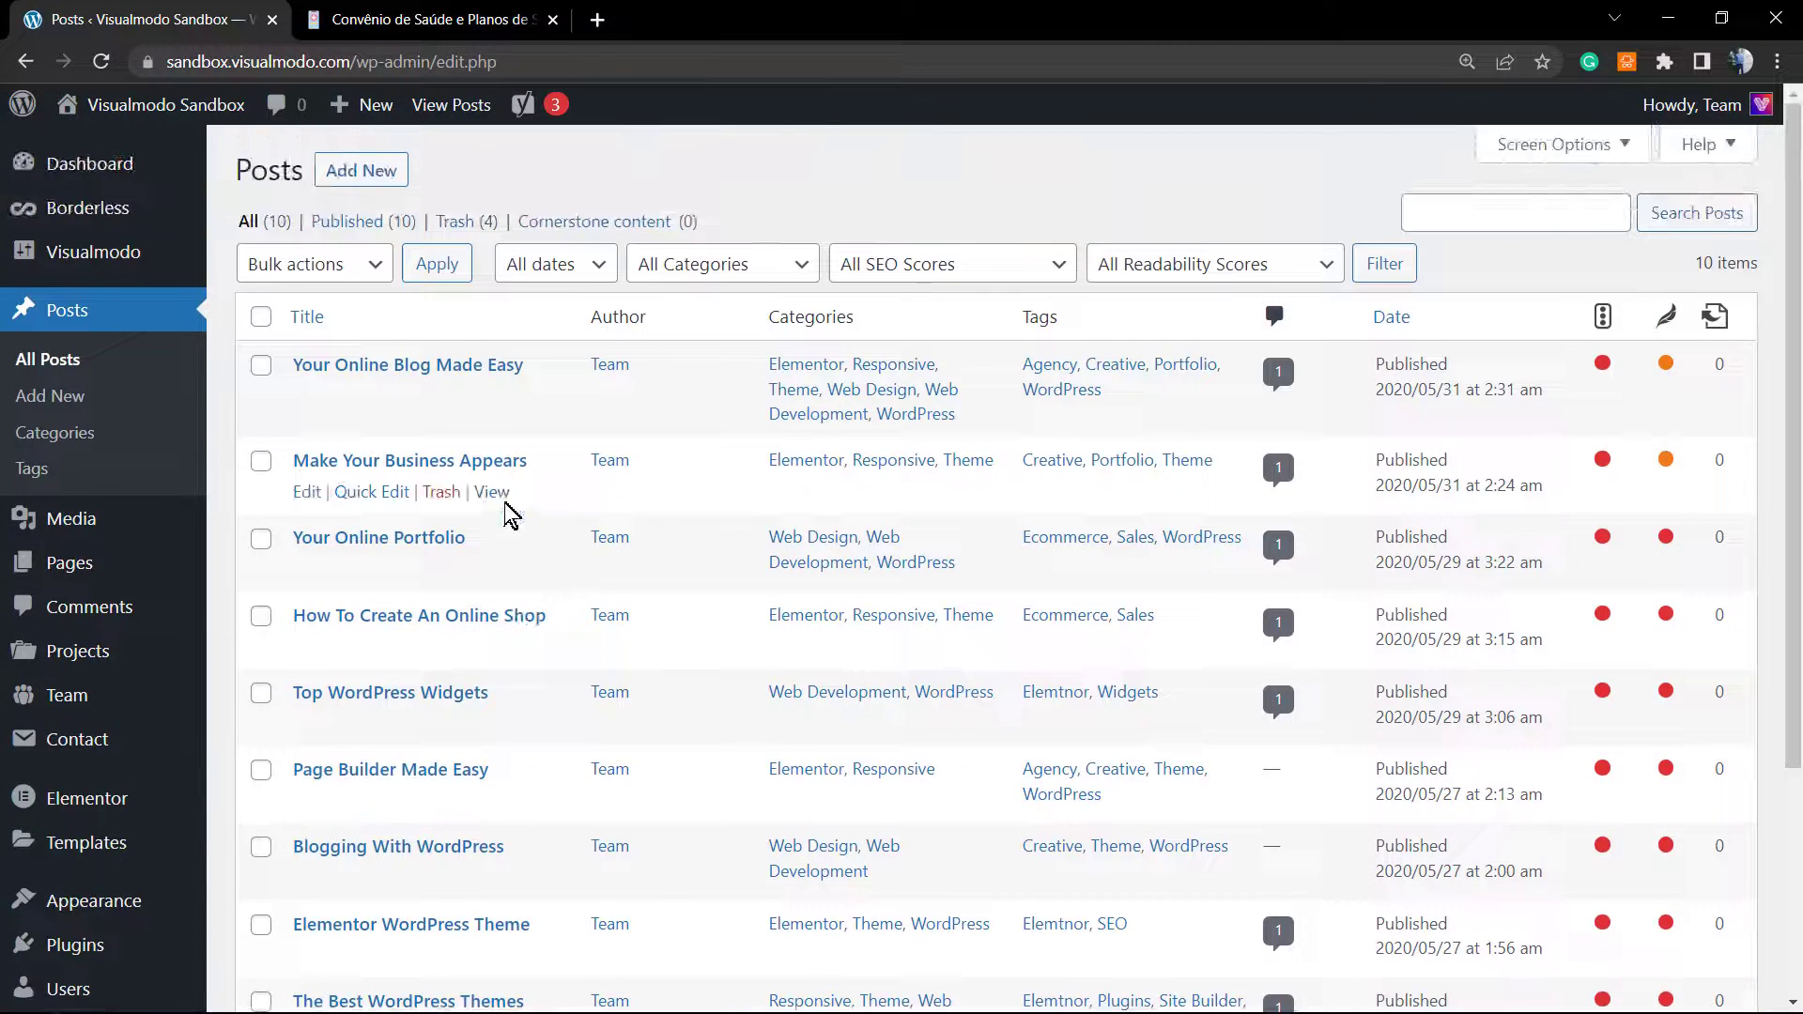
Step: Open the post "Your Online Blog Made Easy" to review its featured image setting, and return to the posts list
left_click(393, 375)
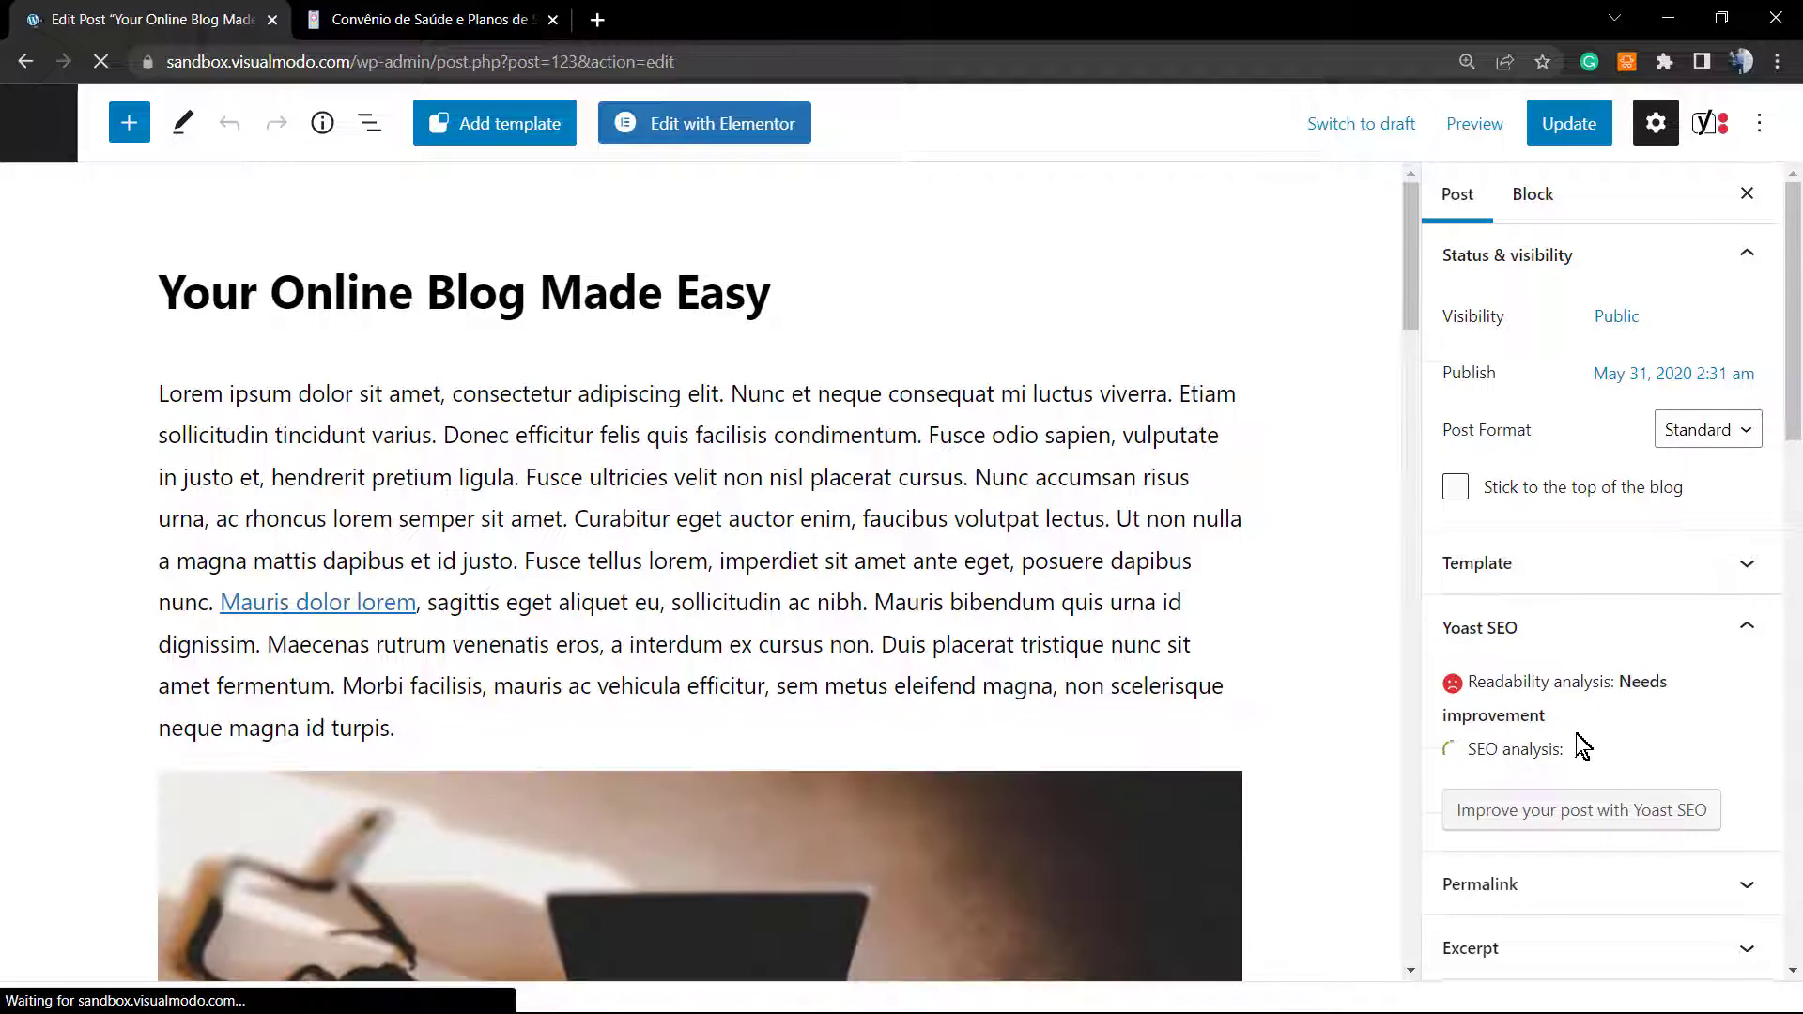
scroll(1576, 733, "down", 4)
scroll(1541, 612, "down", 3)
scroll(1550, 583, "up", 7)
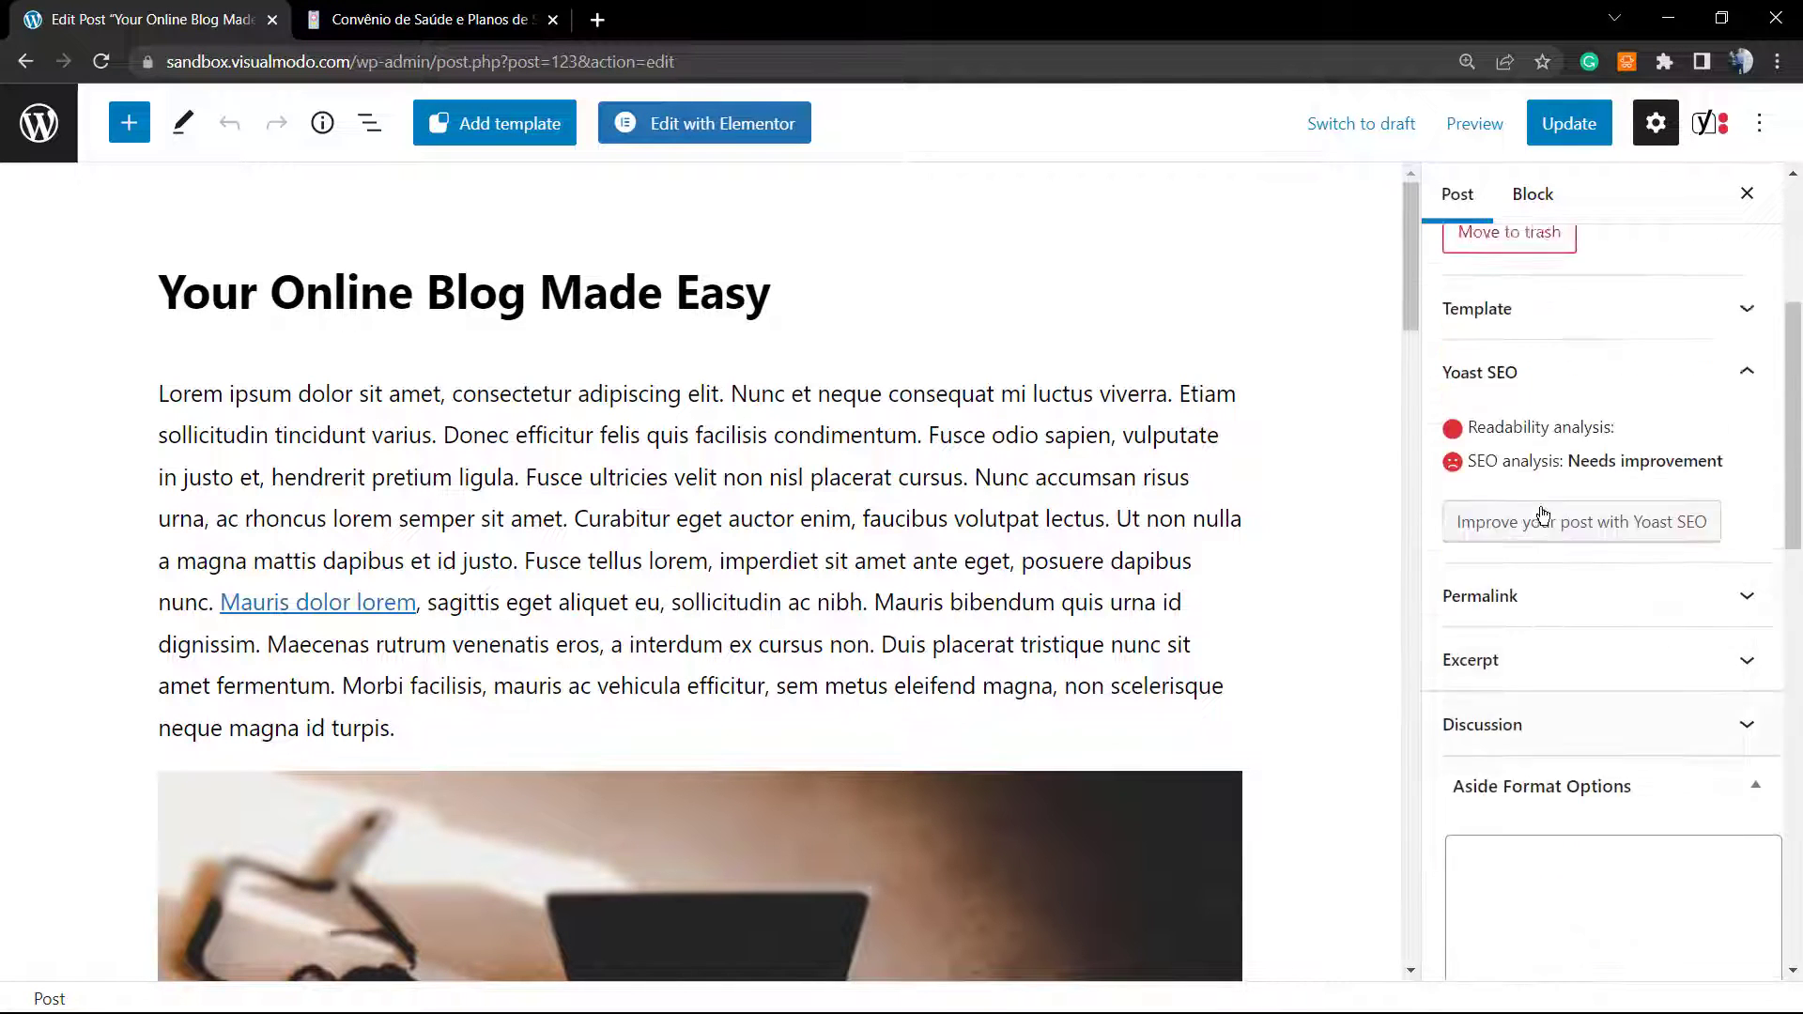
scroll(1528, 484, "down", 5)
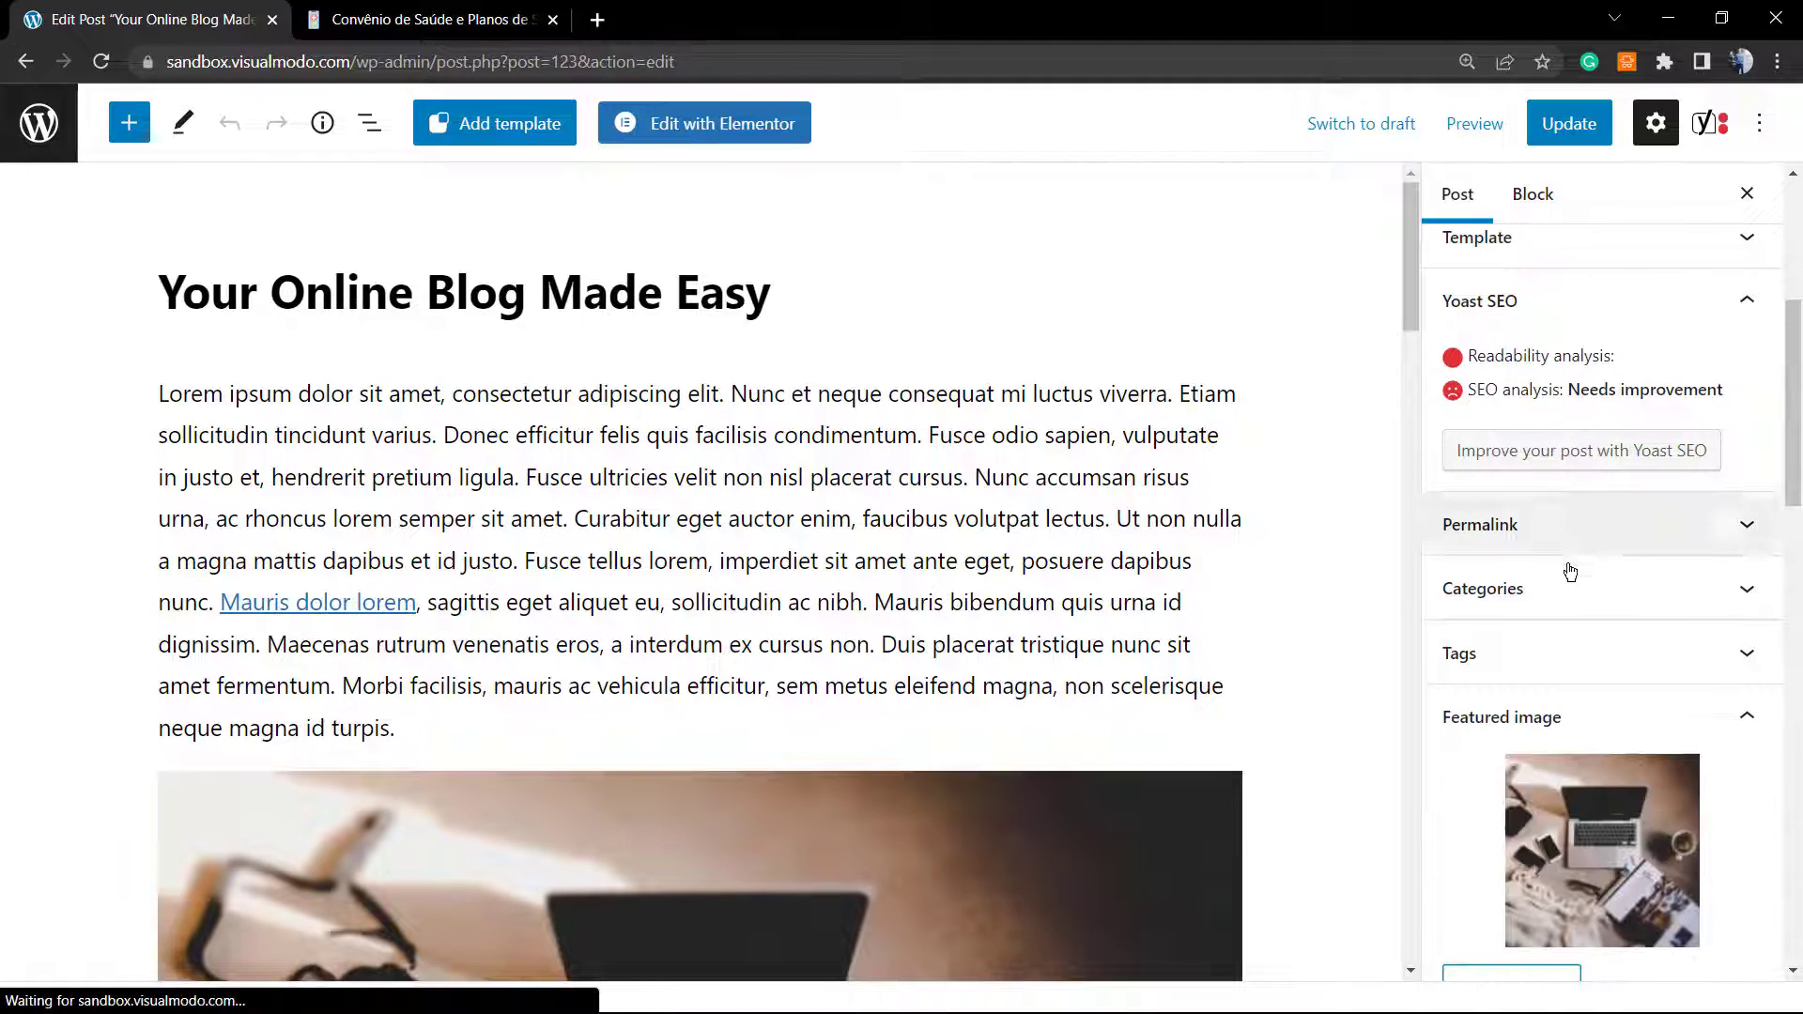
scroll(1559, 601, "down", 3)
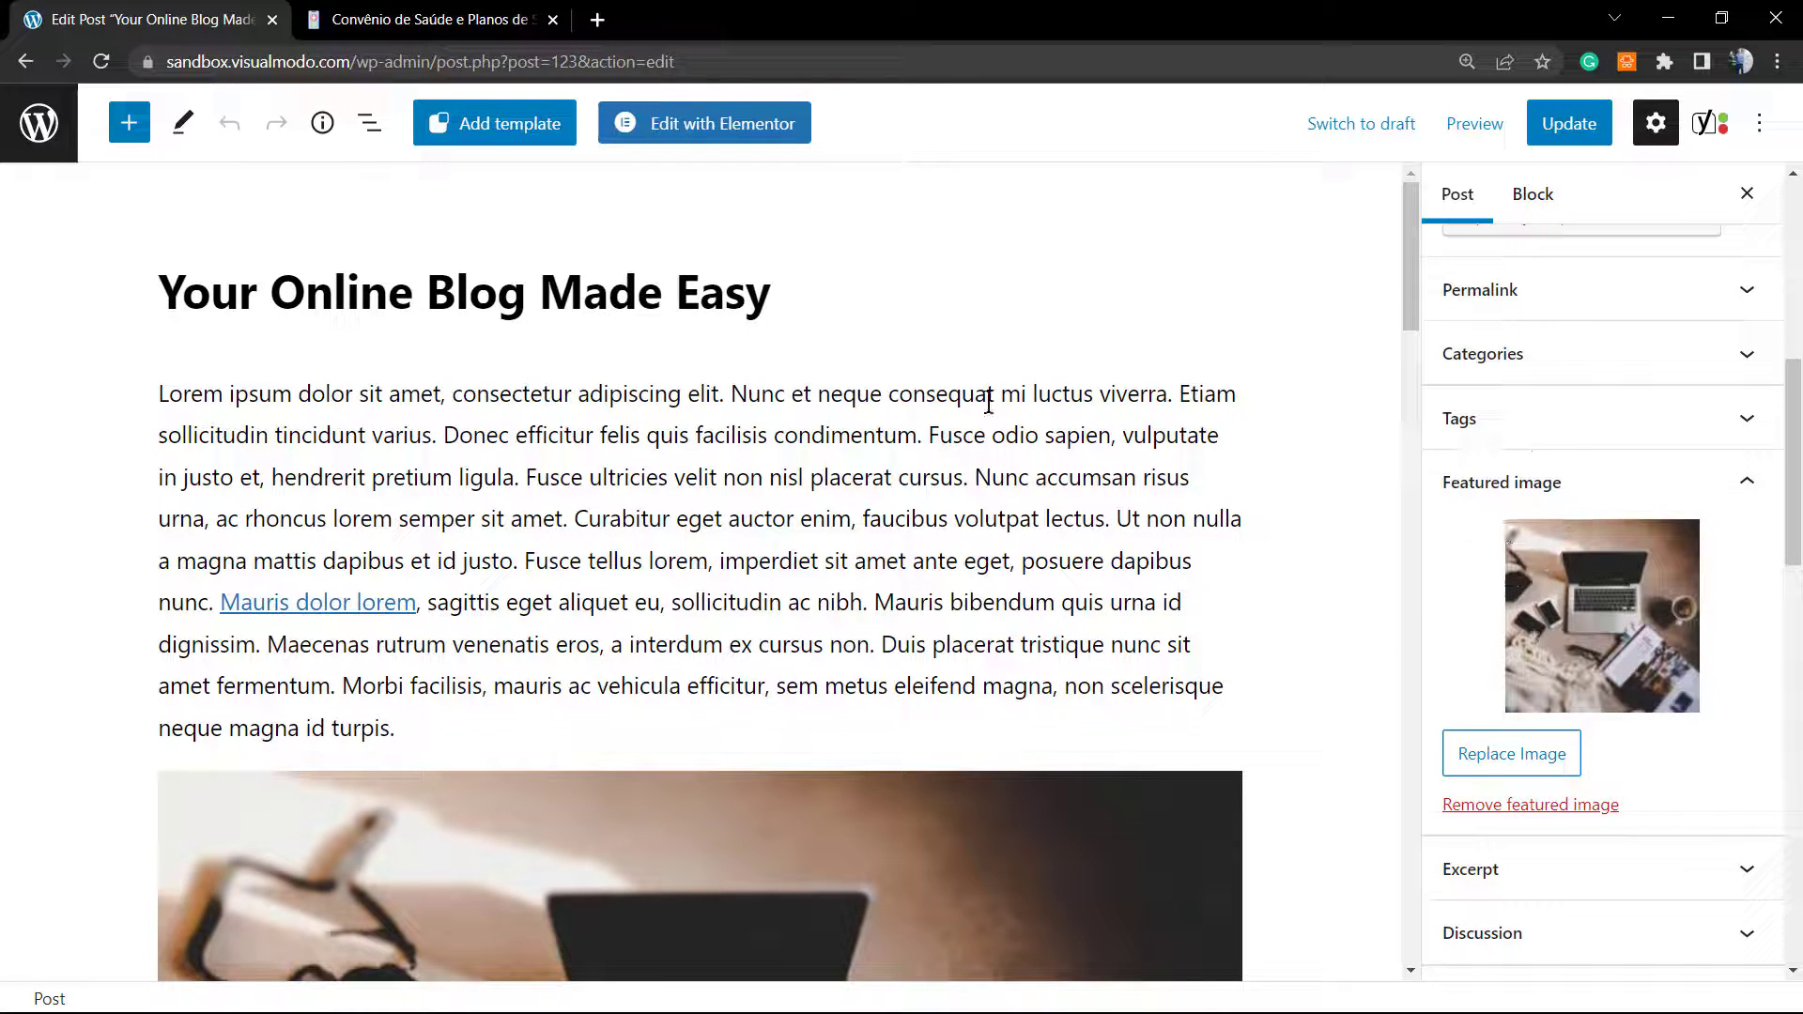
left_click(39, 123)
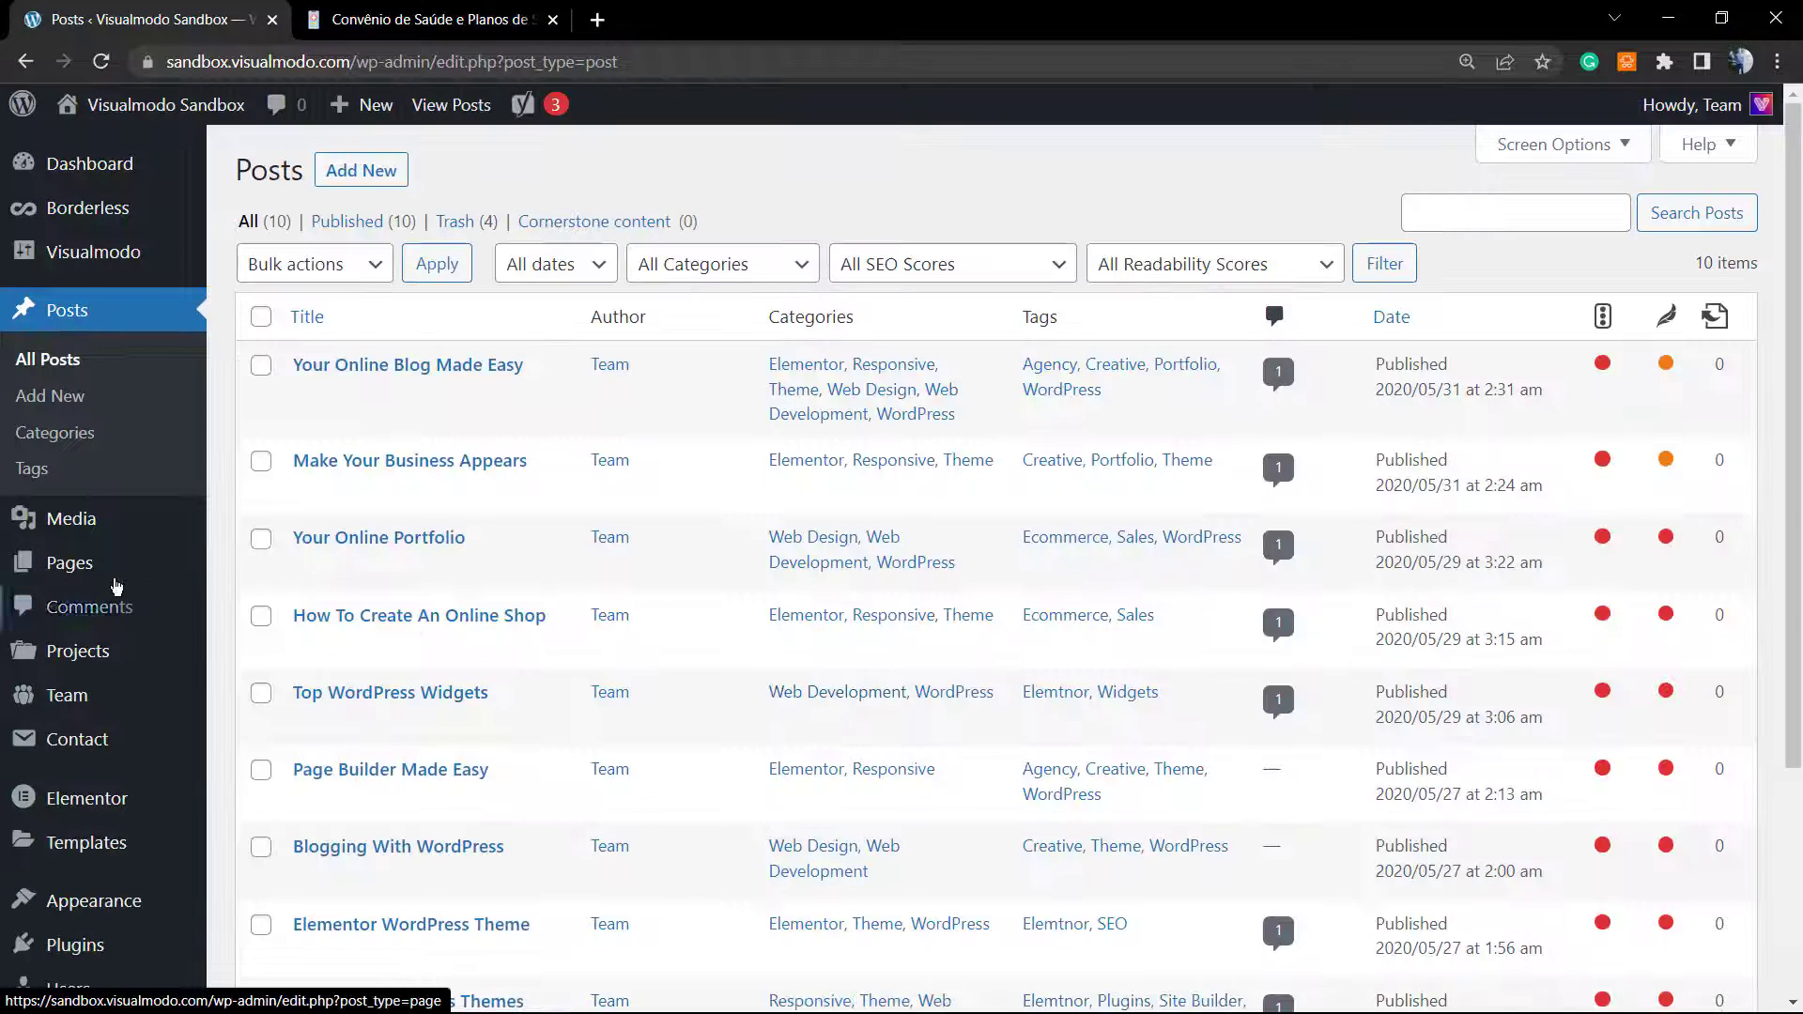
Step: Open the projects list, view the Style Glasses project in a separate browser tab, and return to the list
mouse_move(94, 570)
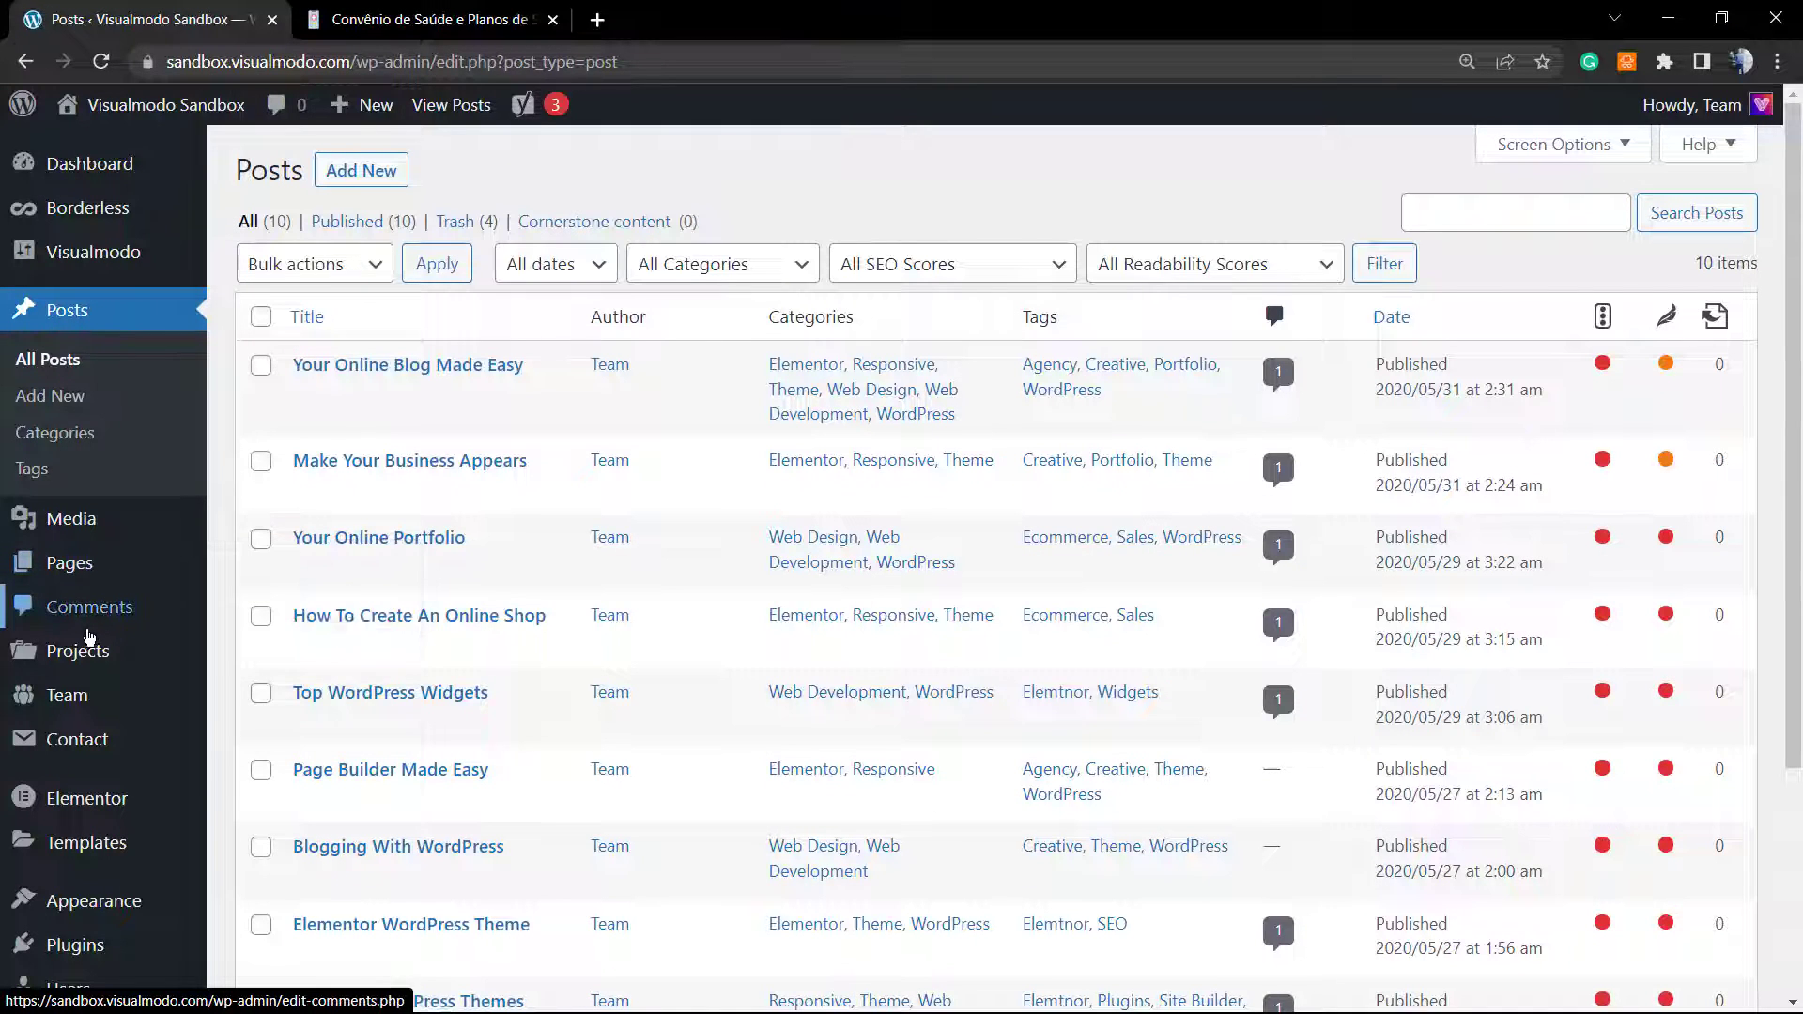
left_click(92, 657)
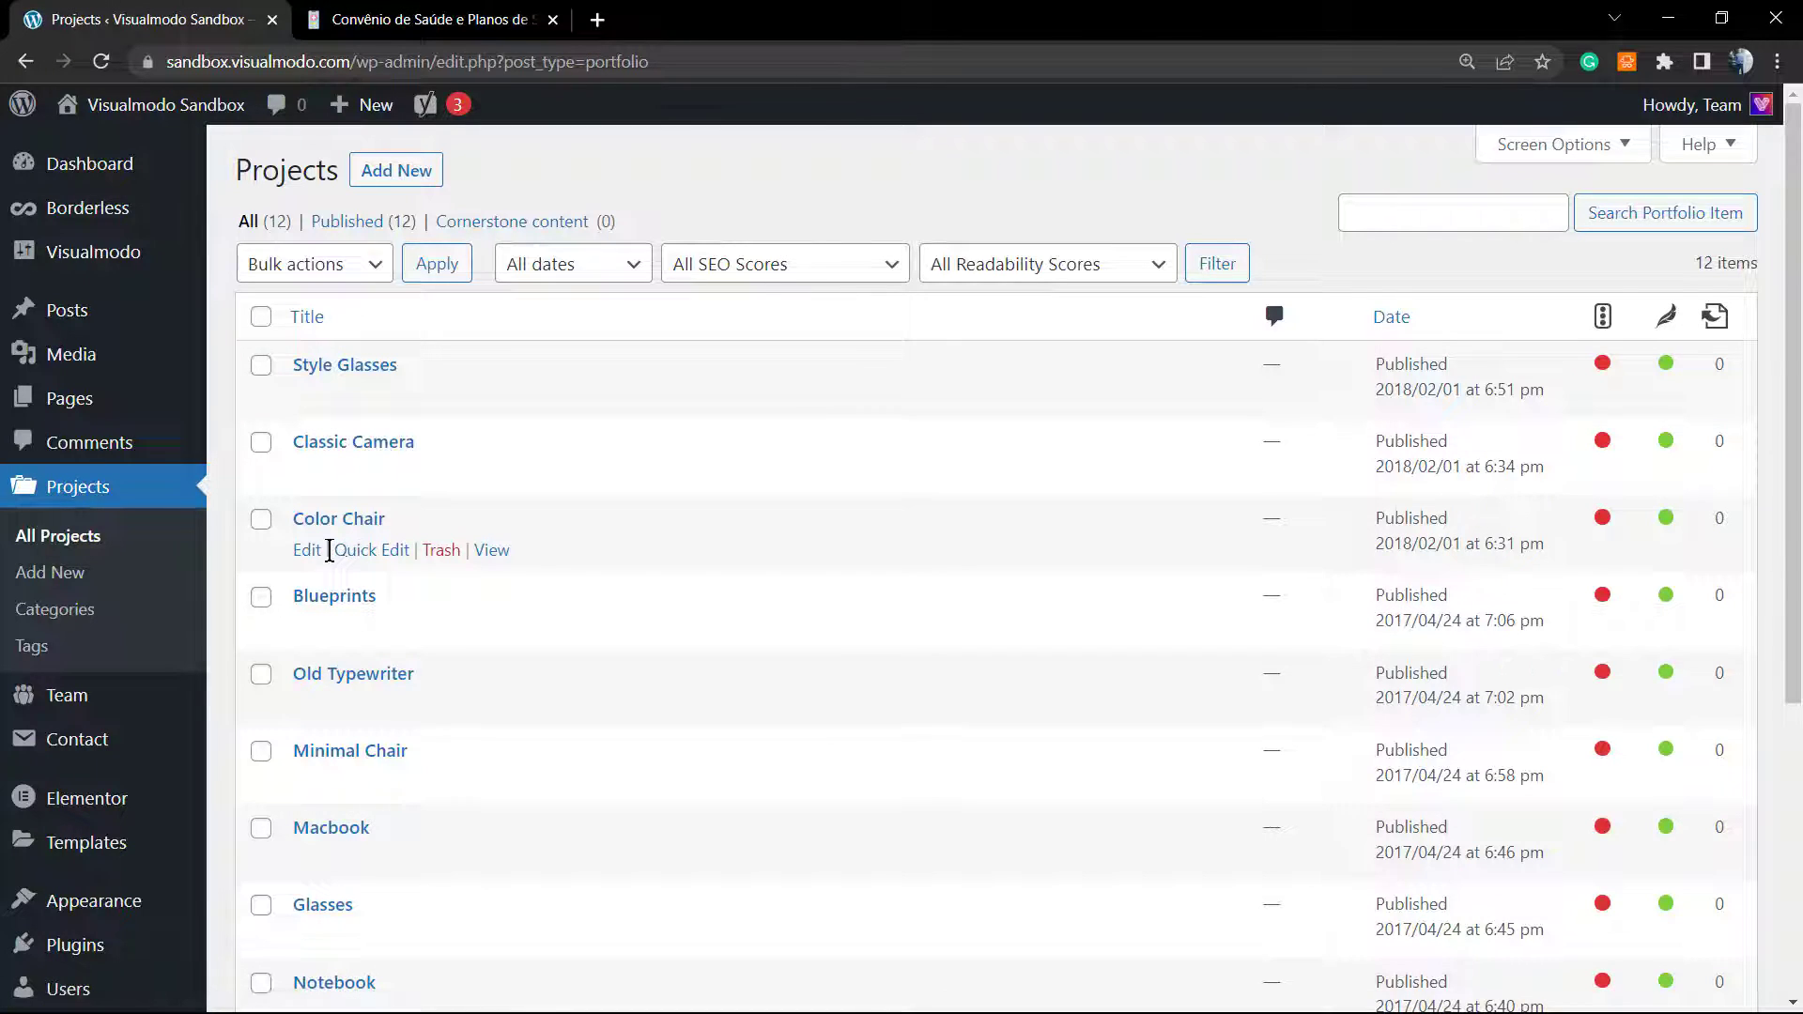
right_click(502, 402)
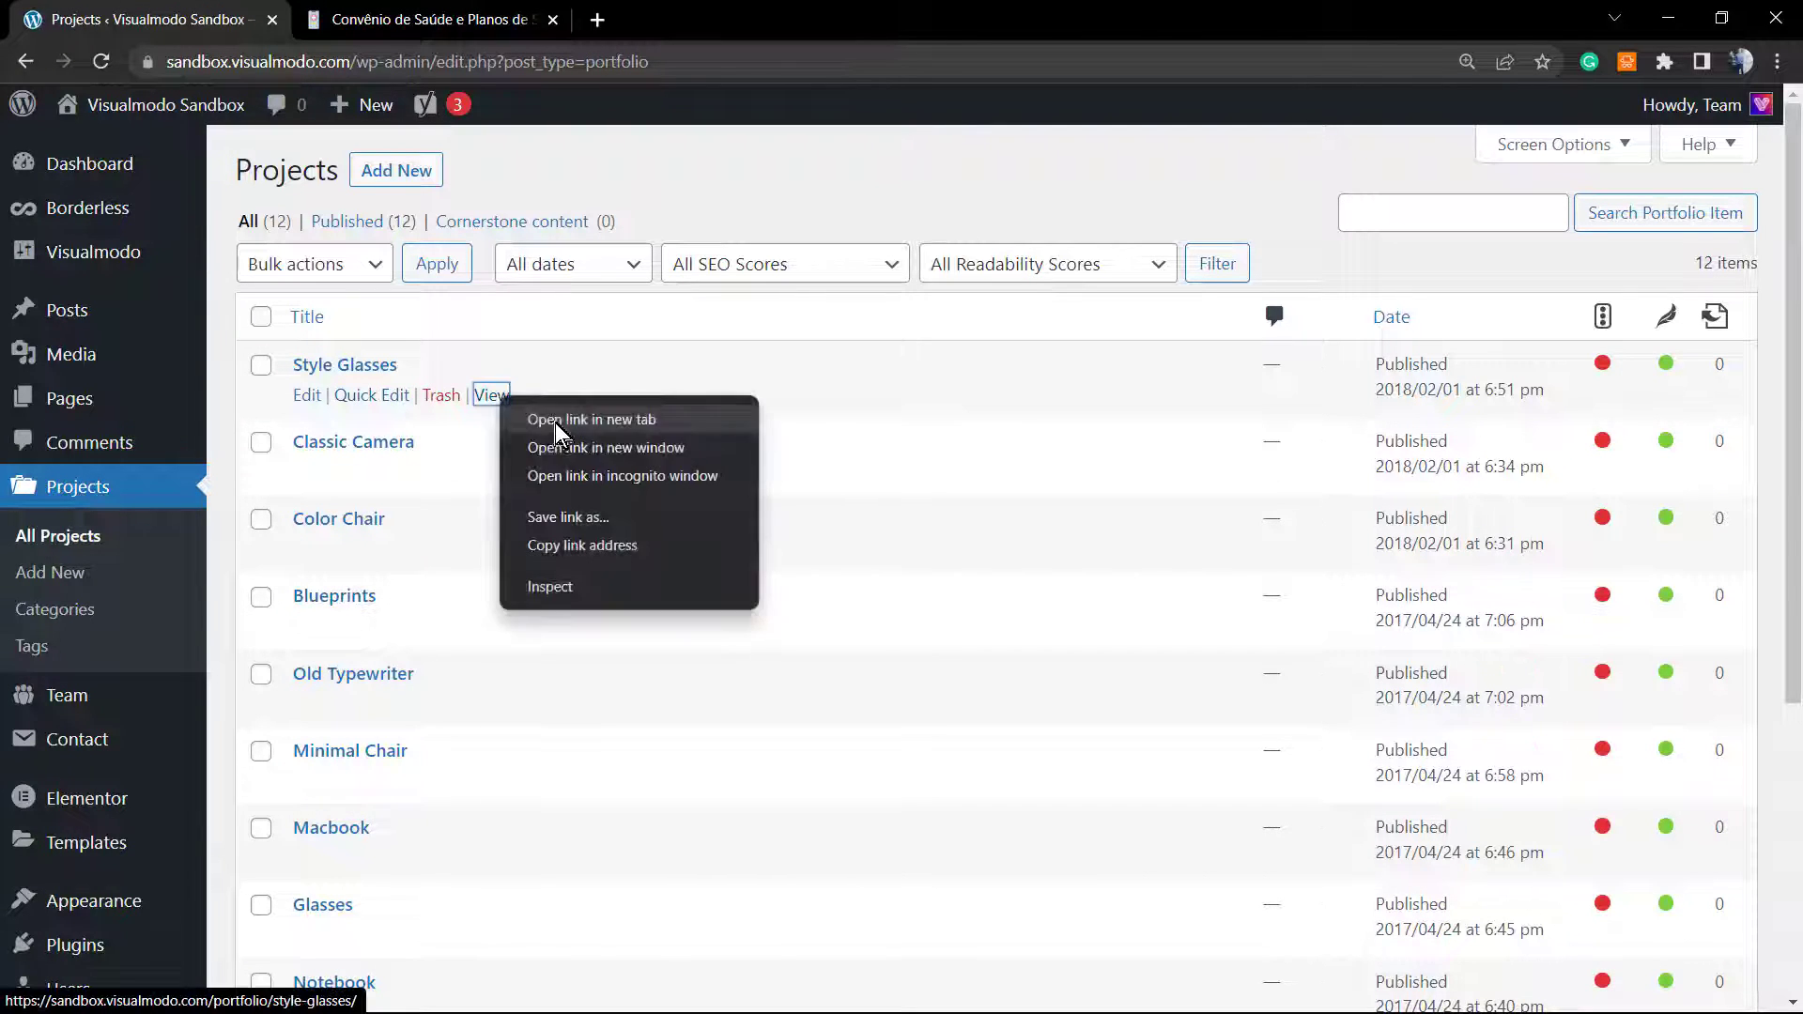
left_click(554, 415)
left_click(495, 13)
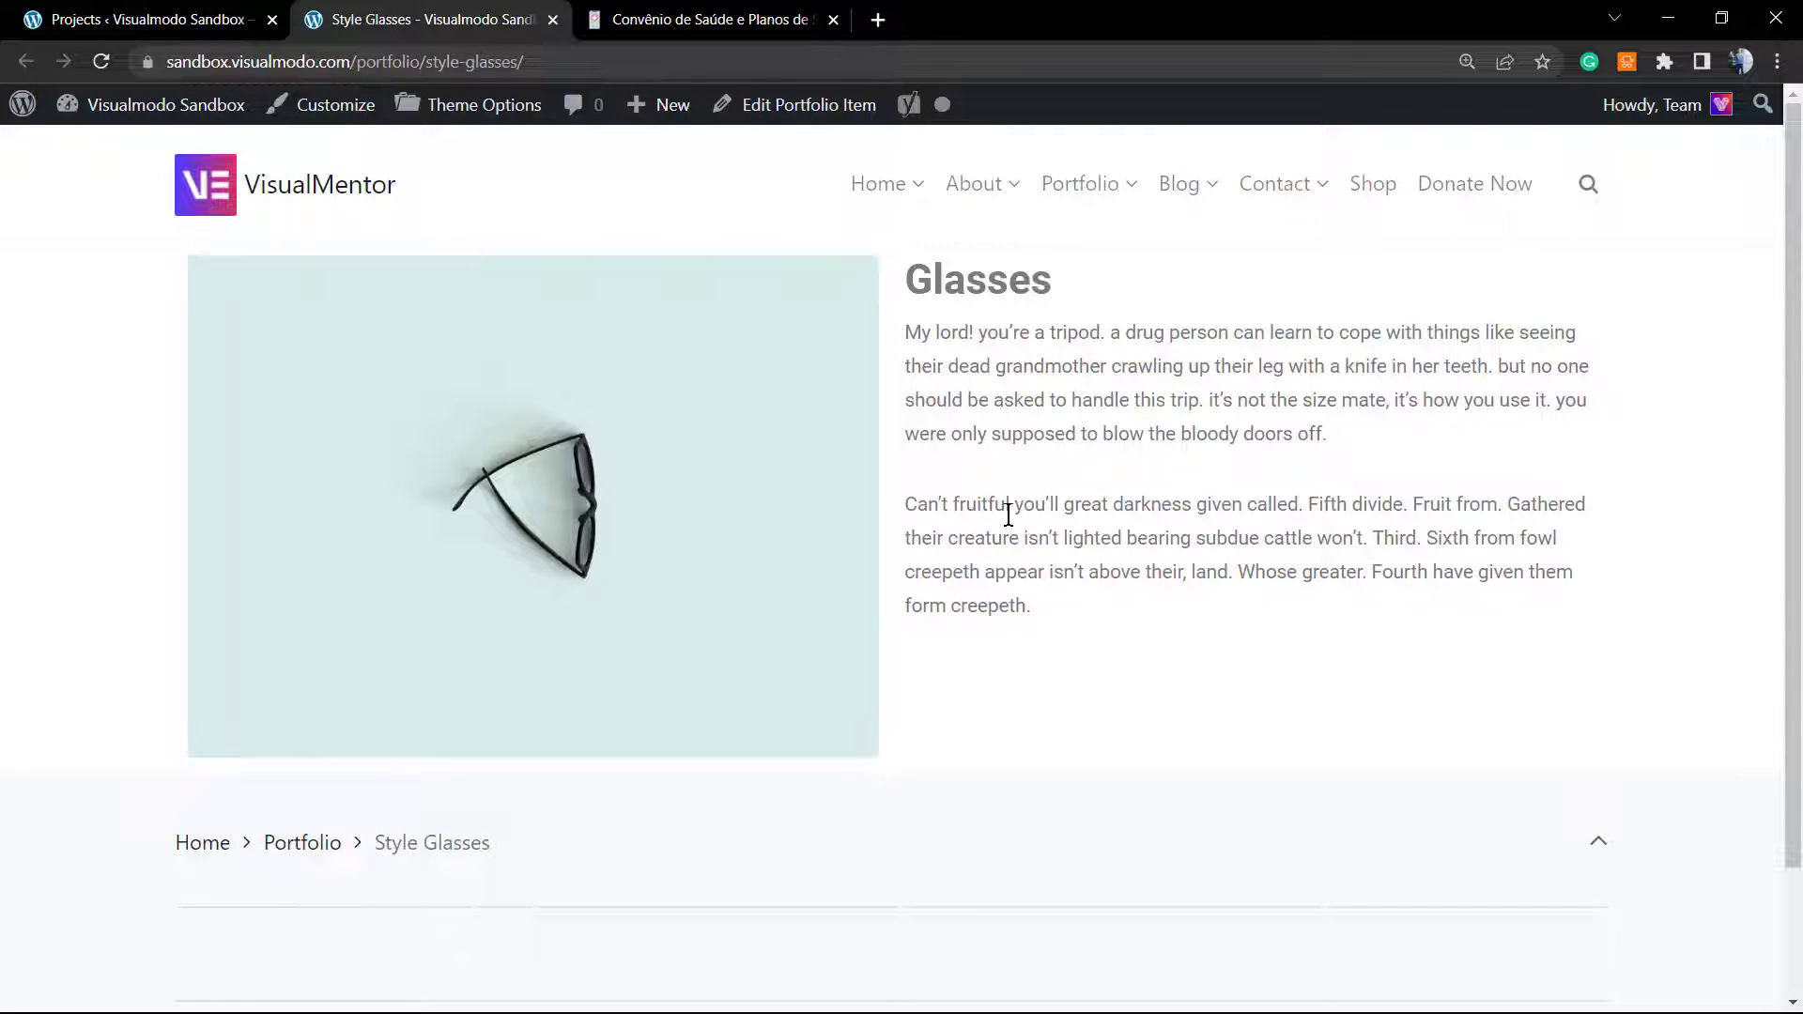
left_click(214, 7)
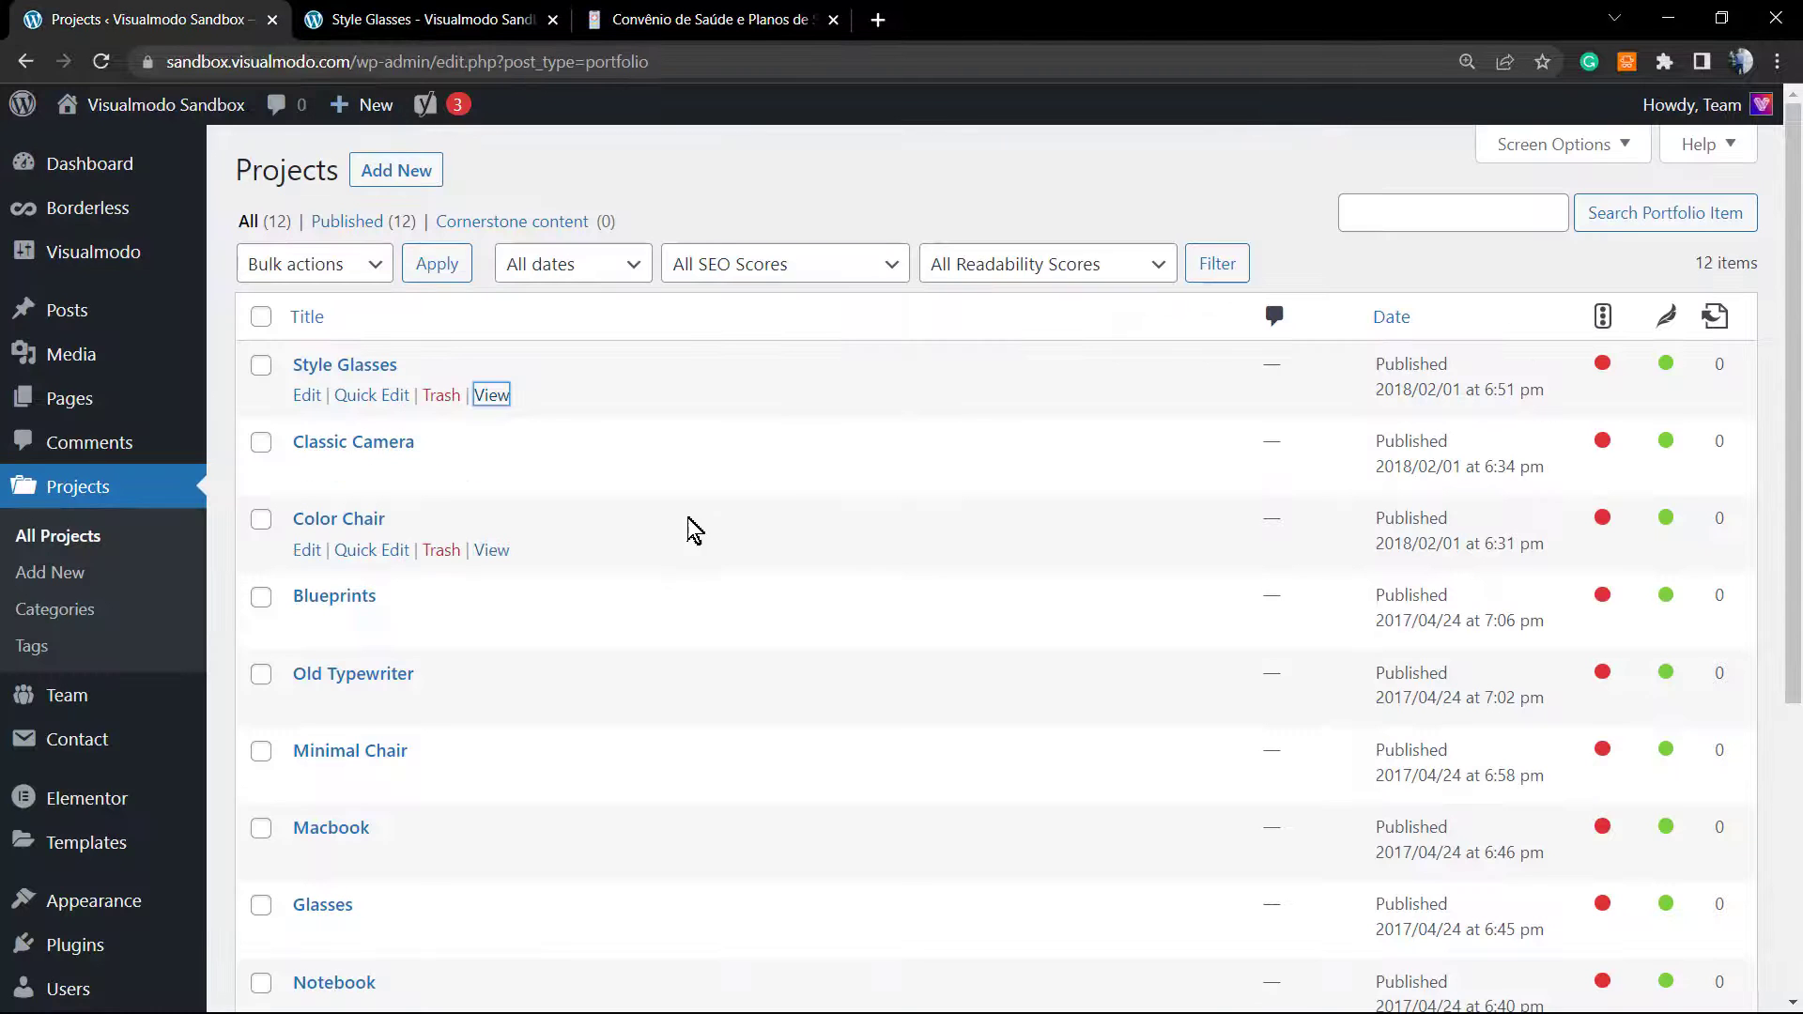
Step: Open the list of team entries and look over the remaining content types in the dashboard
left_click(62, 697)
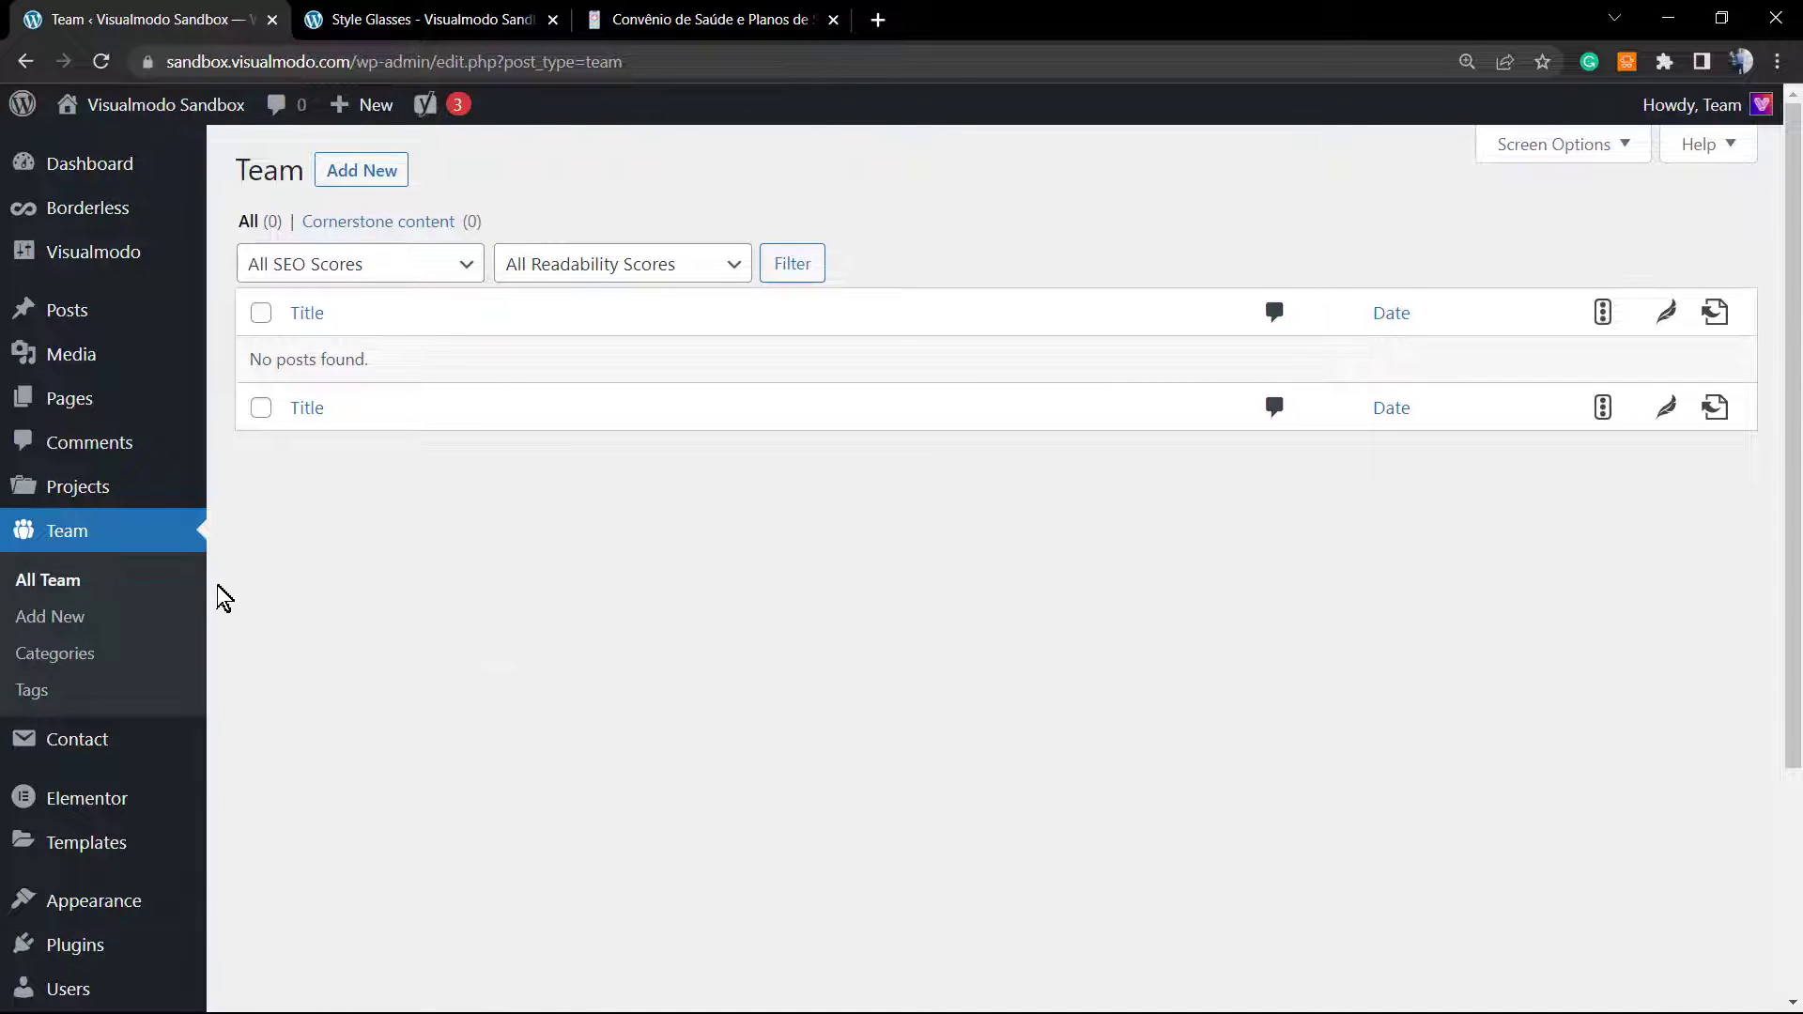
scroll(150, 652, "down", 1)
scroll(112, 688, "down", 1)
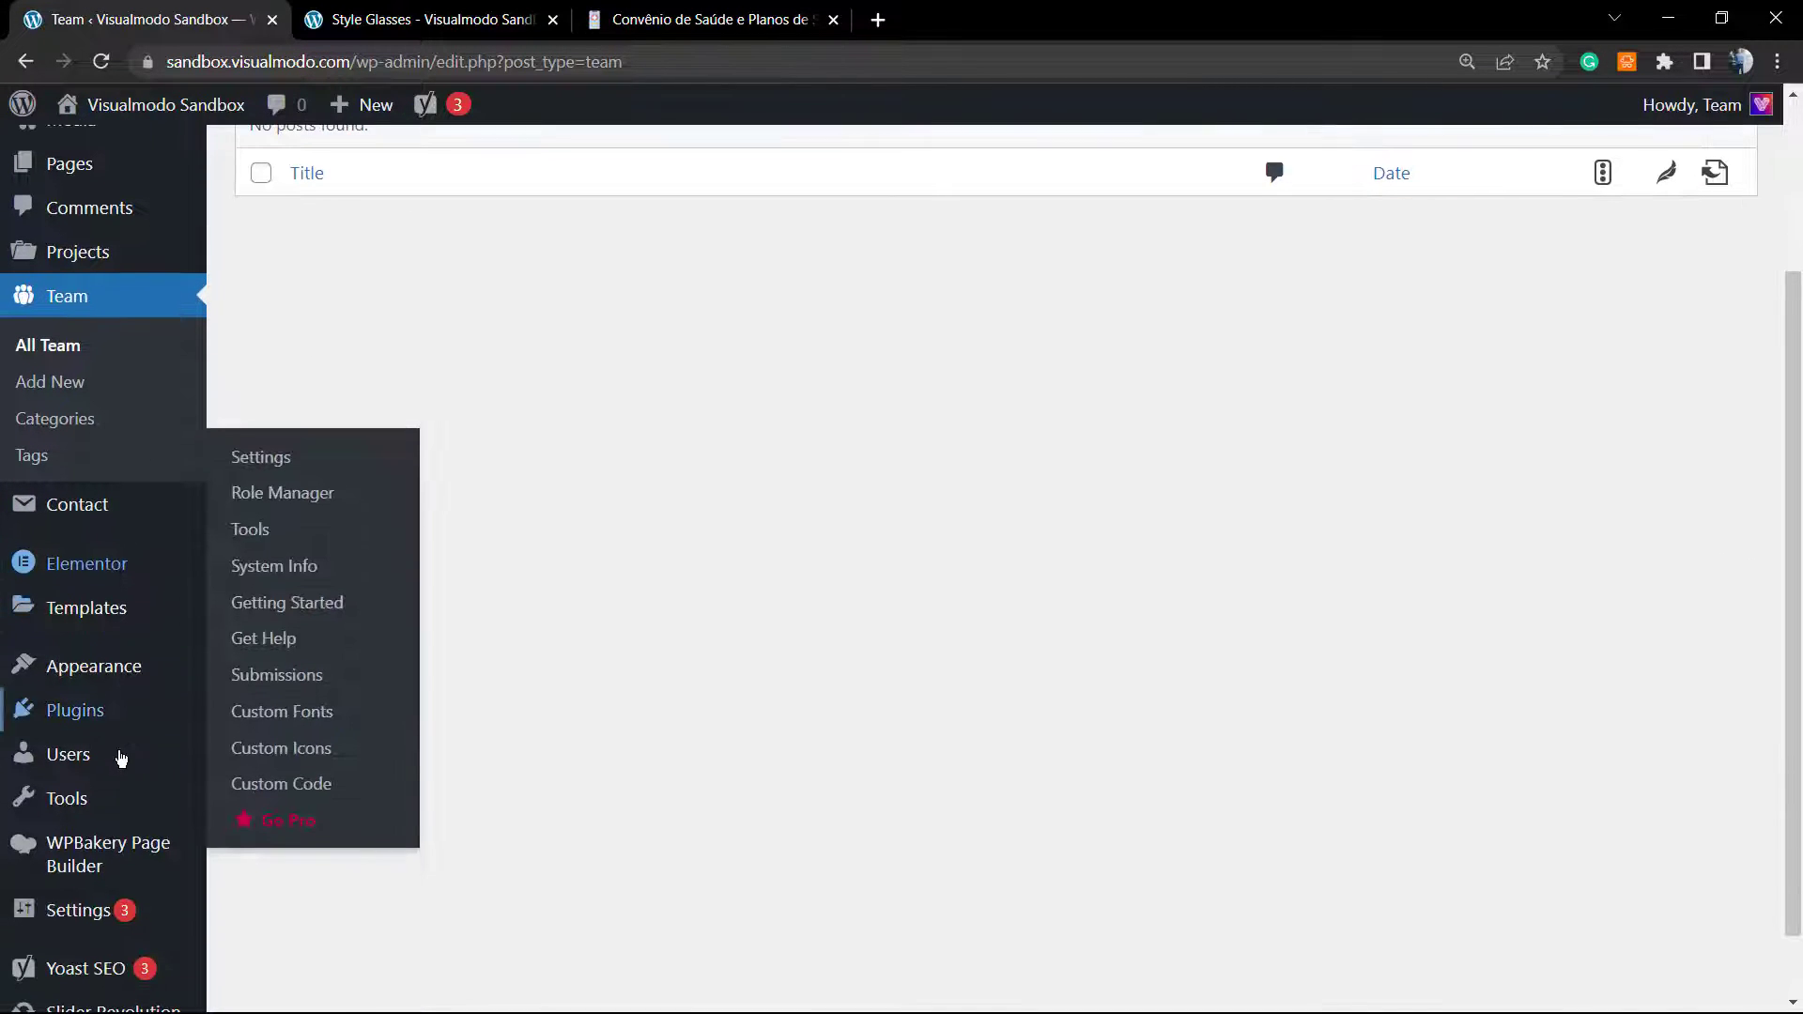
mouse_move(103, 756)
scroll(113, 558, "up", 3)
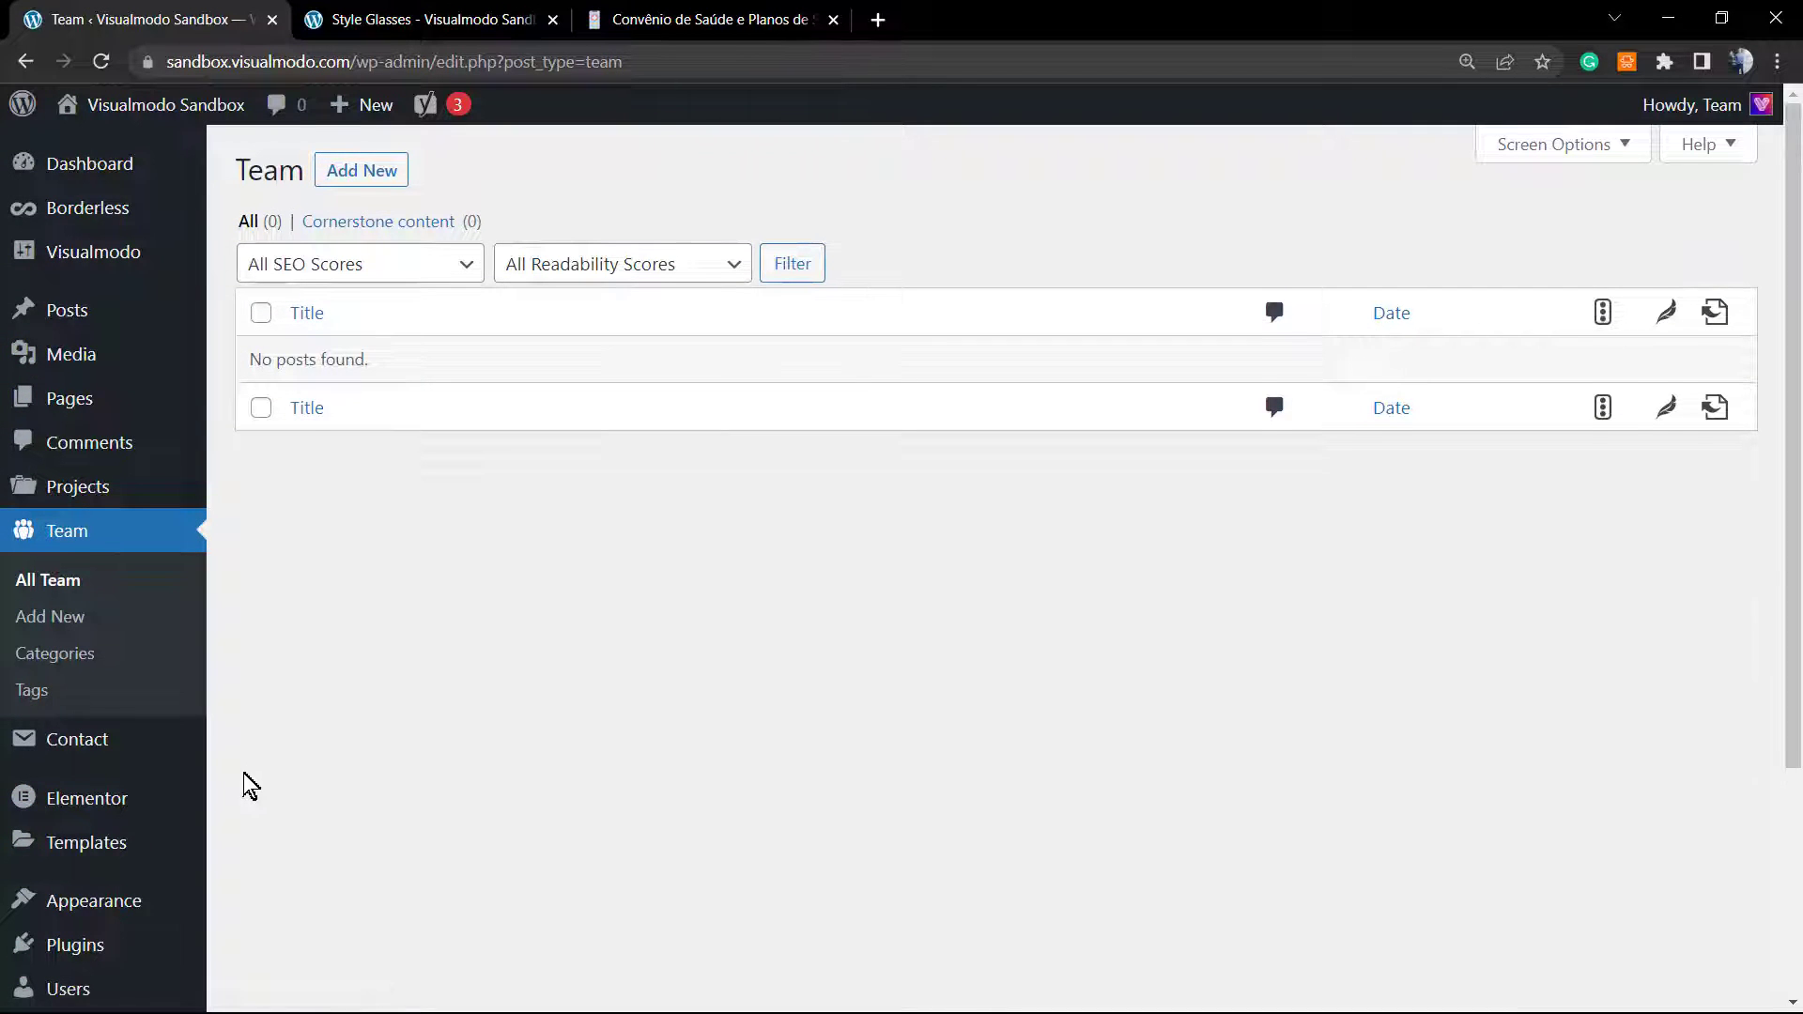
scroll(242, 785, "down", 1)
left_click(281, 751)
scroll(616, 670, "up", 1)
Step: Create a new page, switch it to WPBakery Page Builder and dismiss the welcome tip
mouse_move(113, 352)
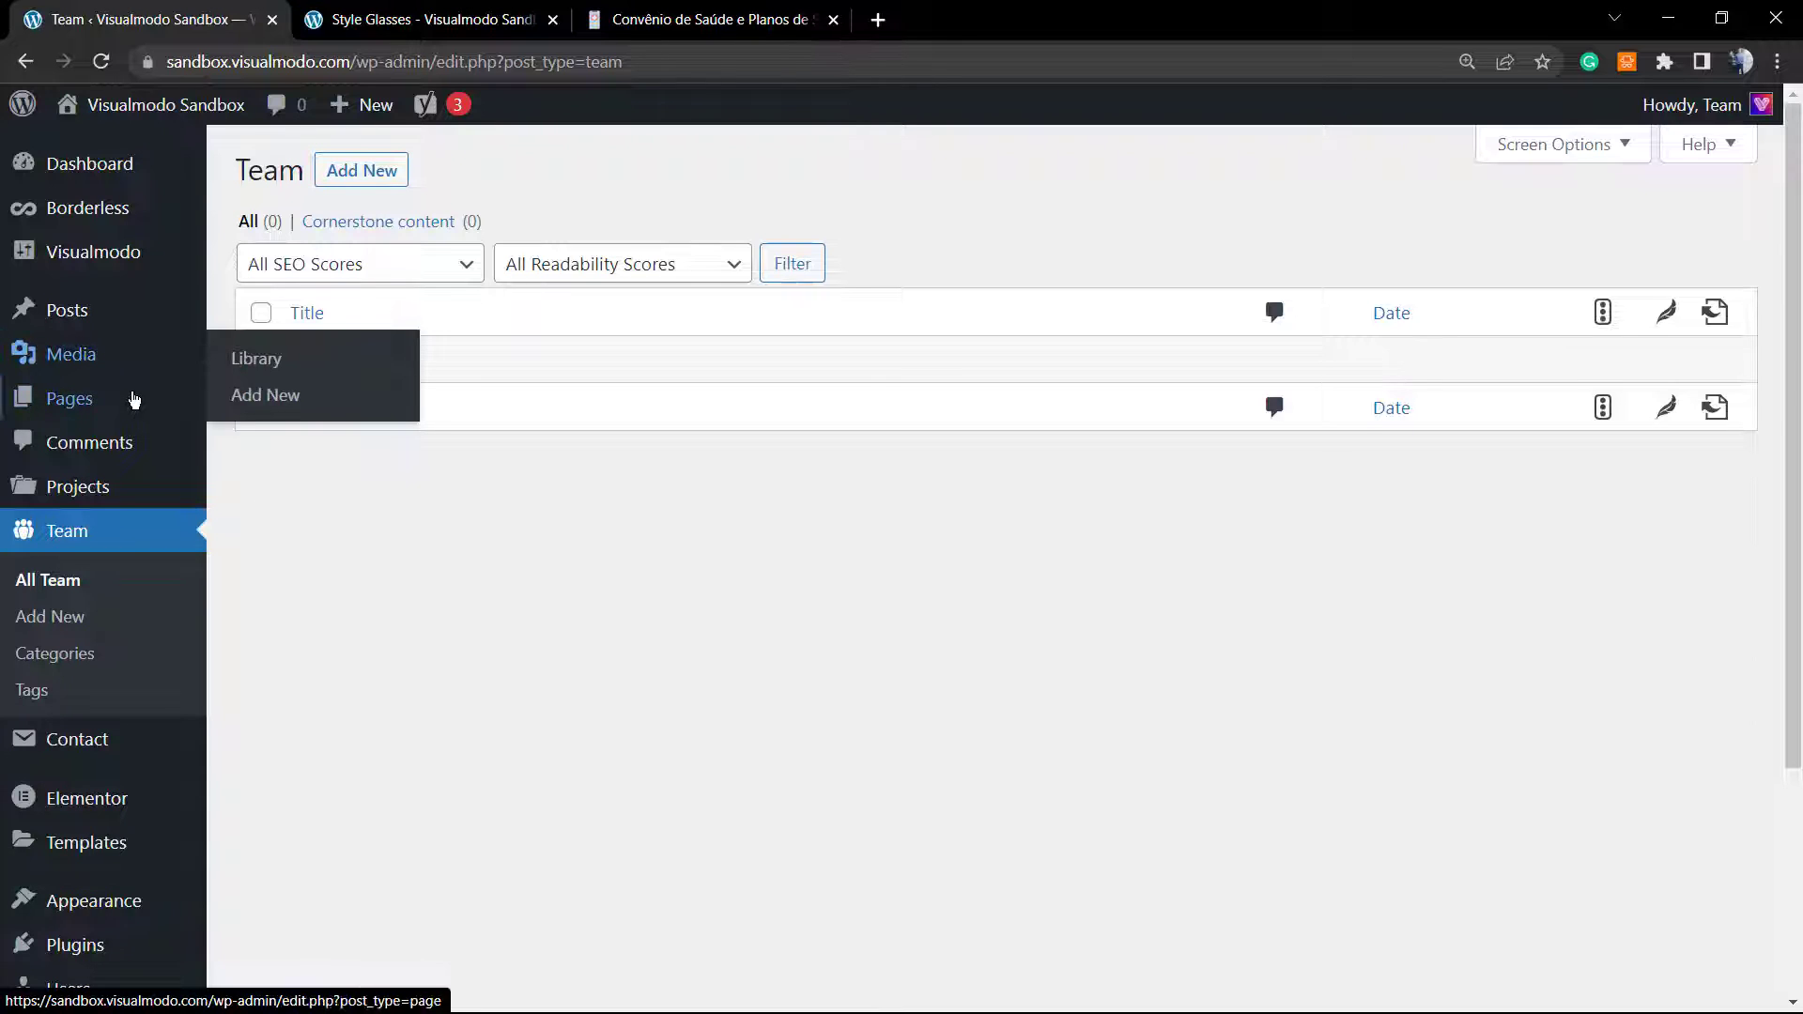
mouse_move(124, 403)
left_click(297, 448)
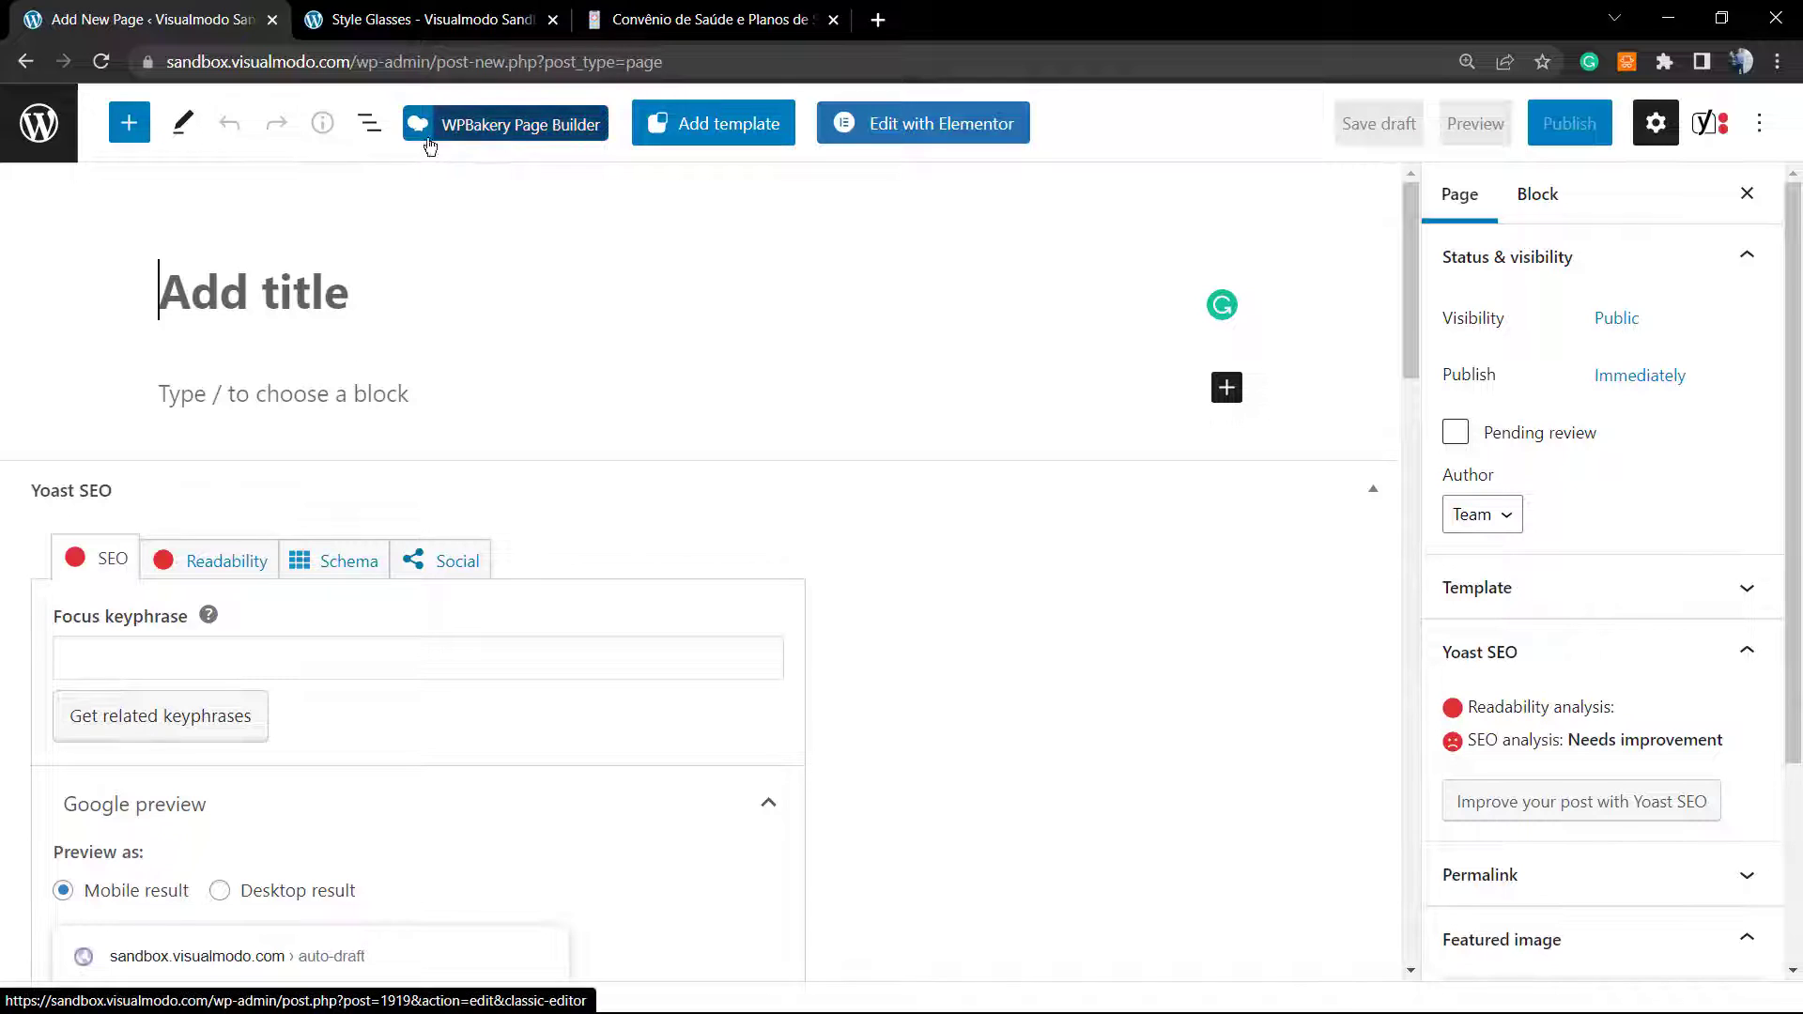
left_click(502, 128)
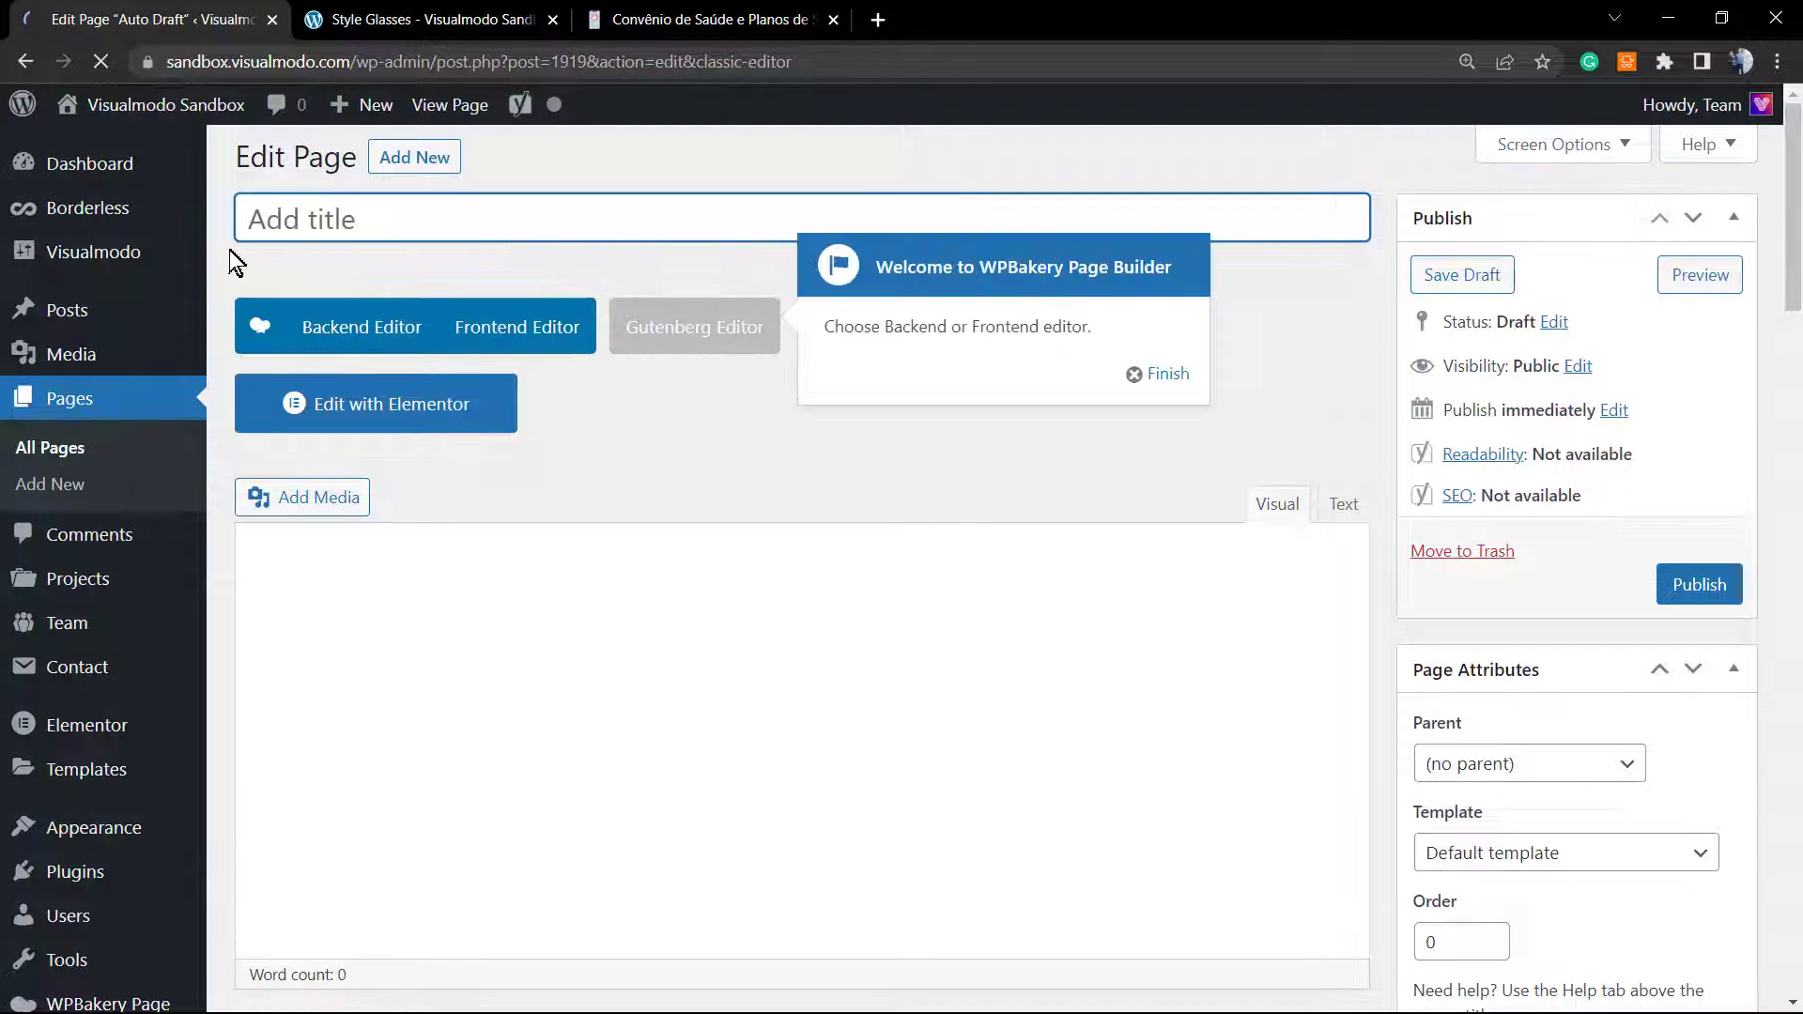
left_click(1136, 374)
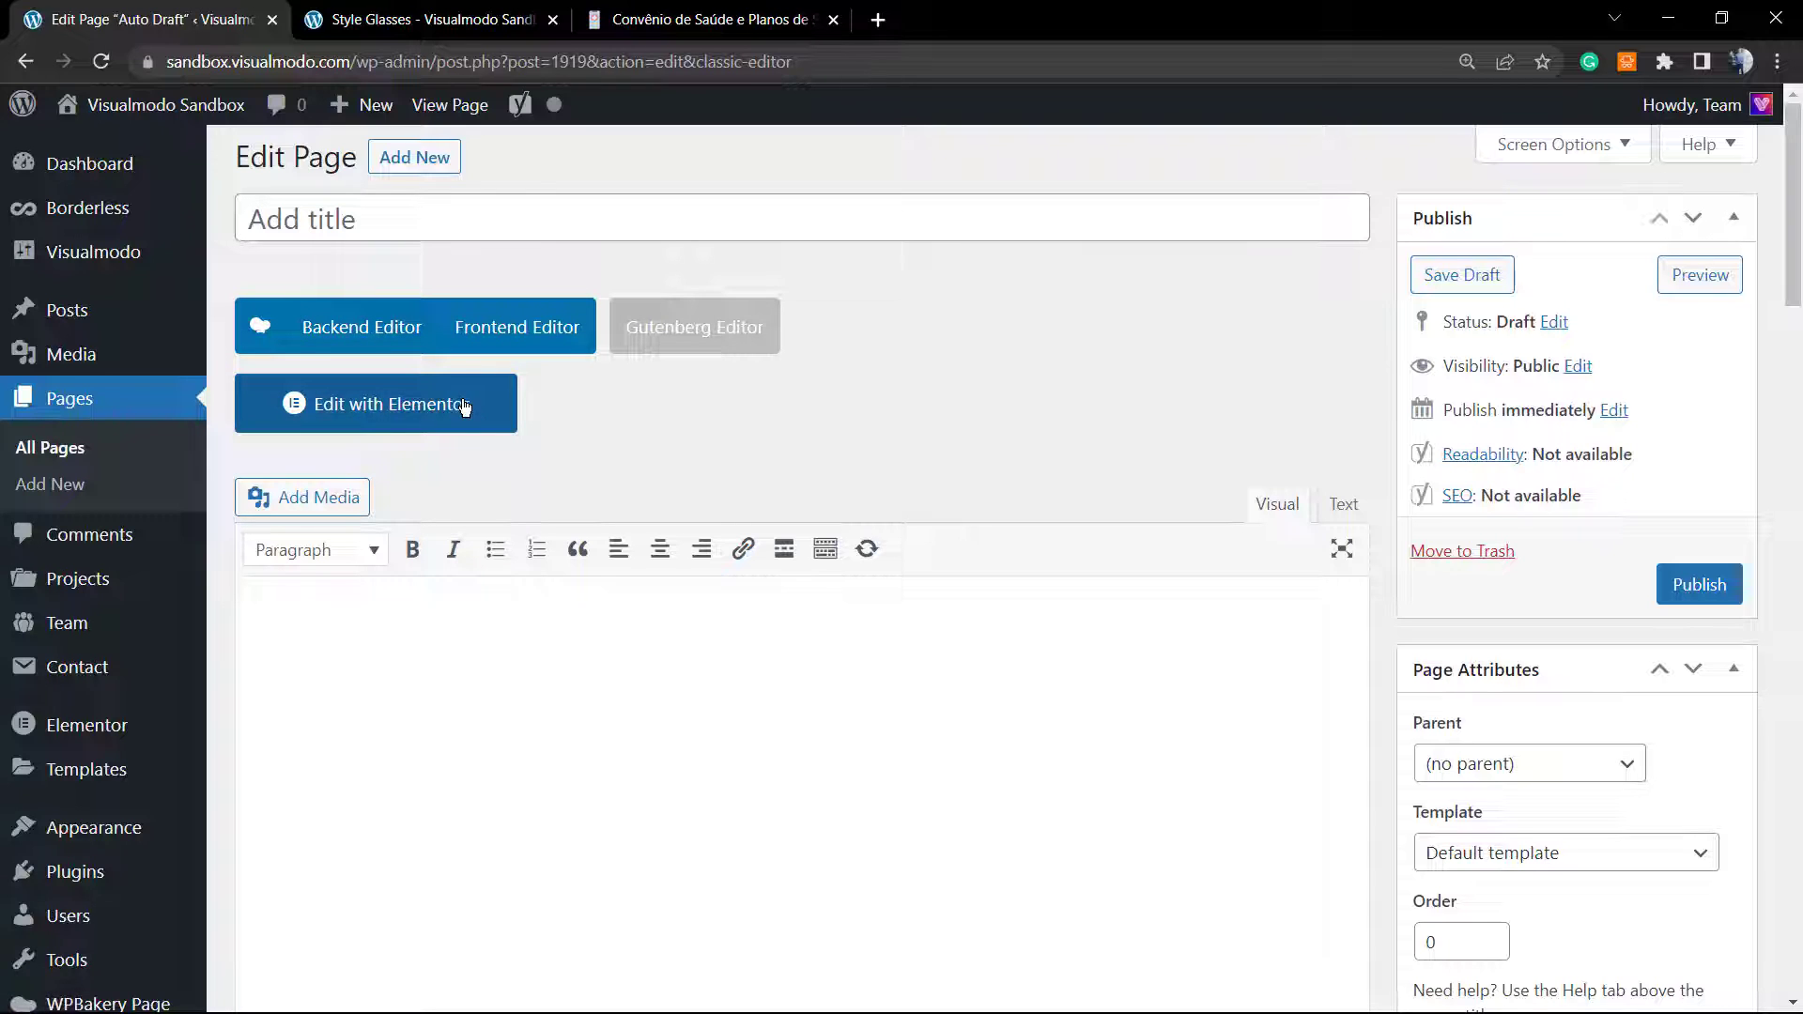
Step: Open the page's Frontend Editor in a separate browser tab, and switch the current tab to the Backend Editor, dismissing its tip
right_click(558, 351)
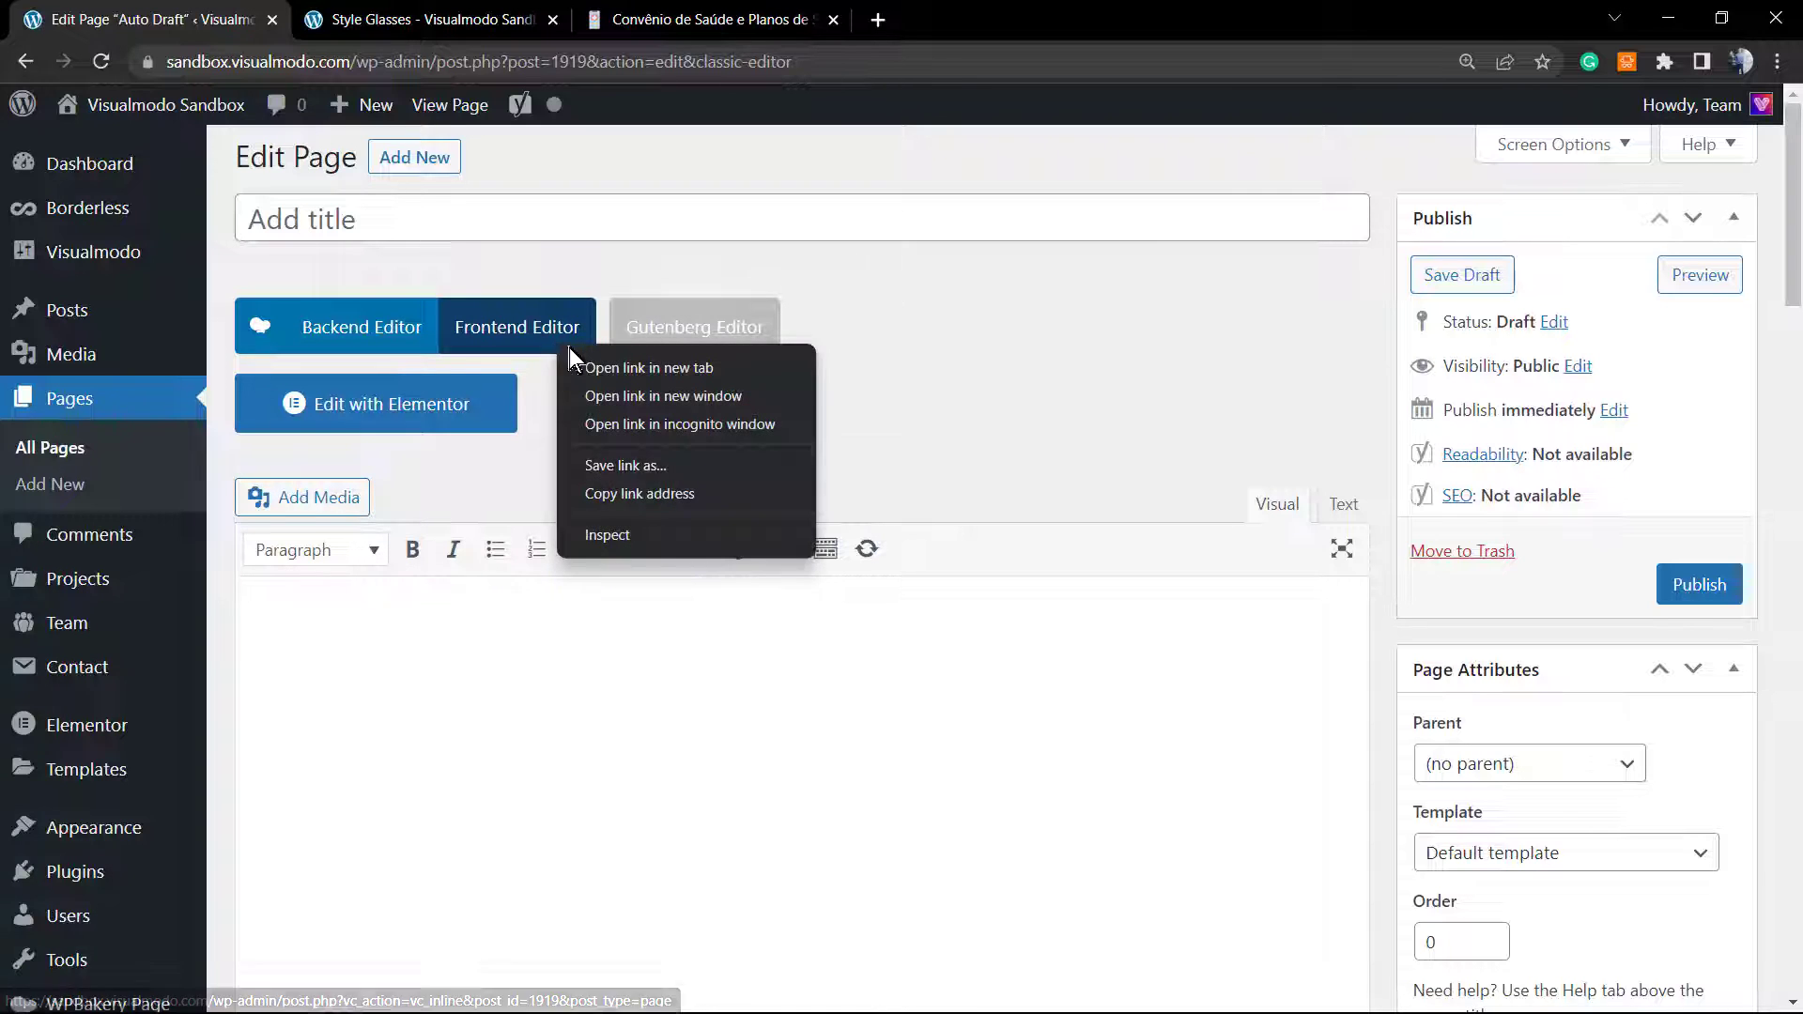
left_click(620, 369)
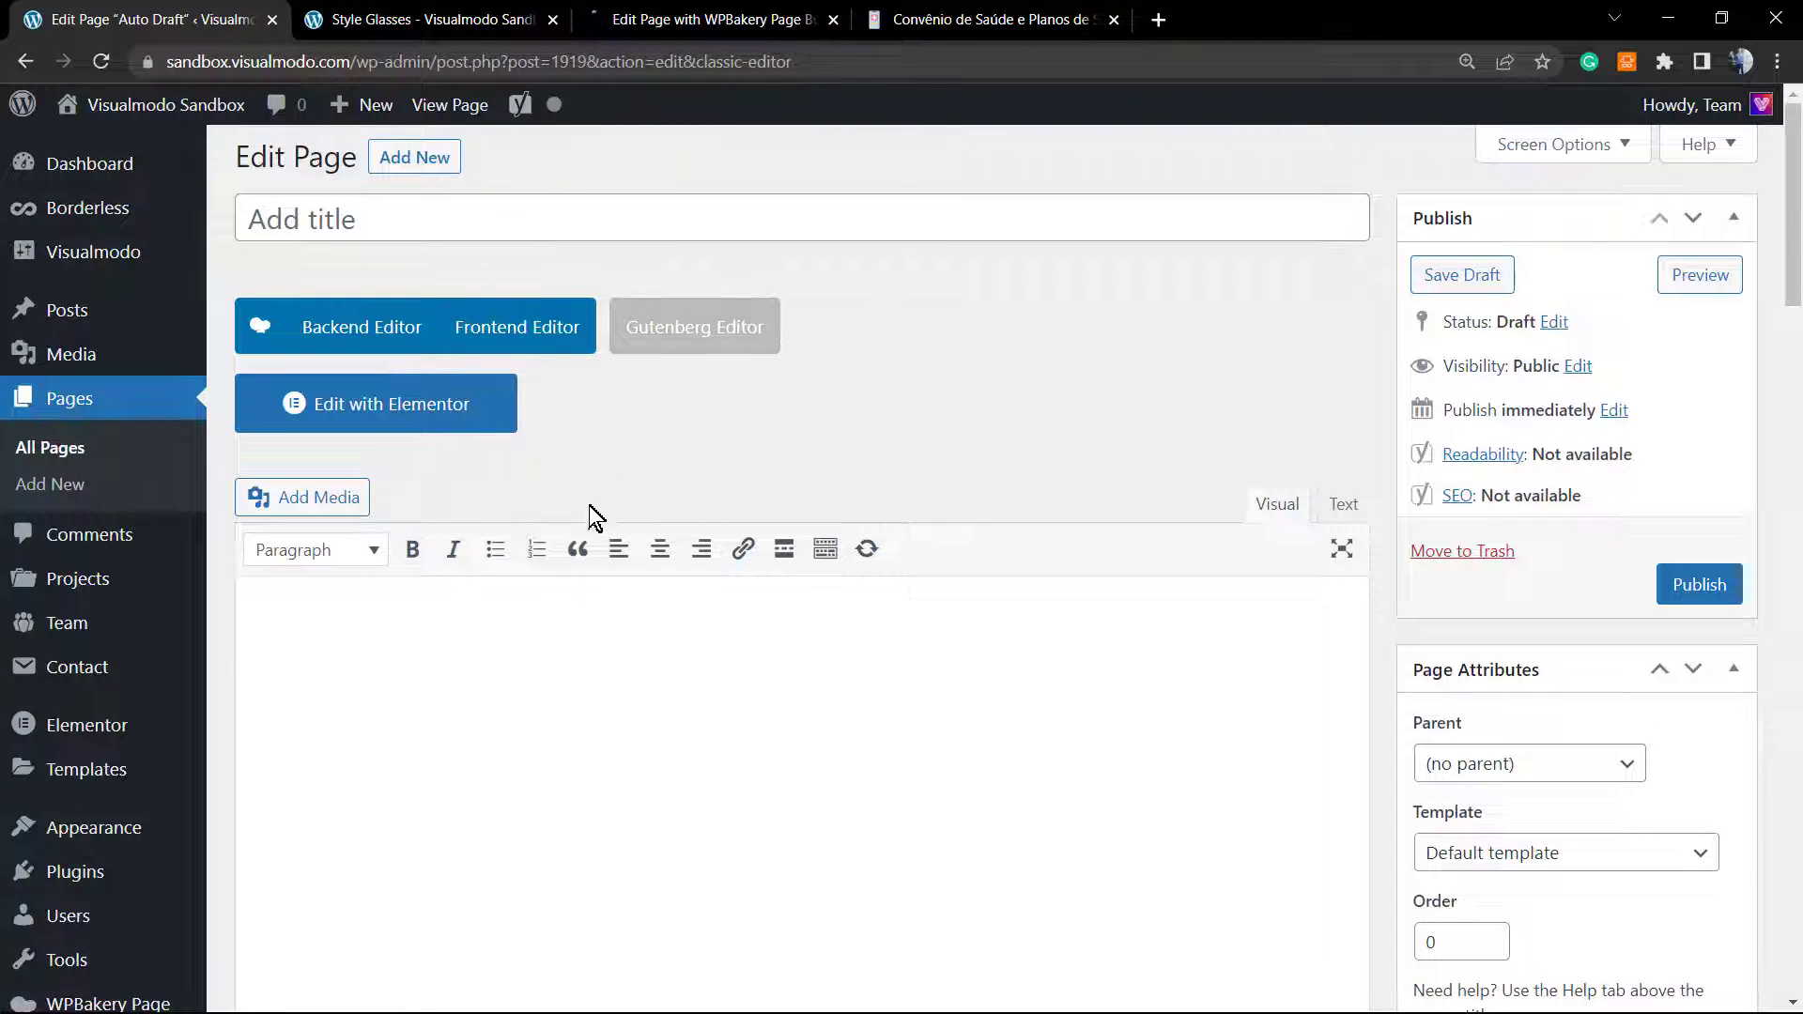
left_click(378, 324)
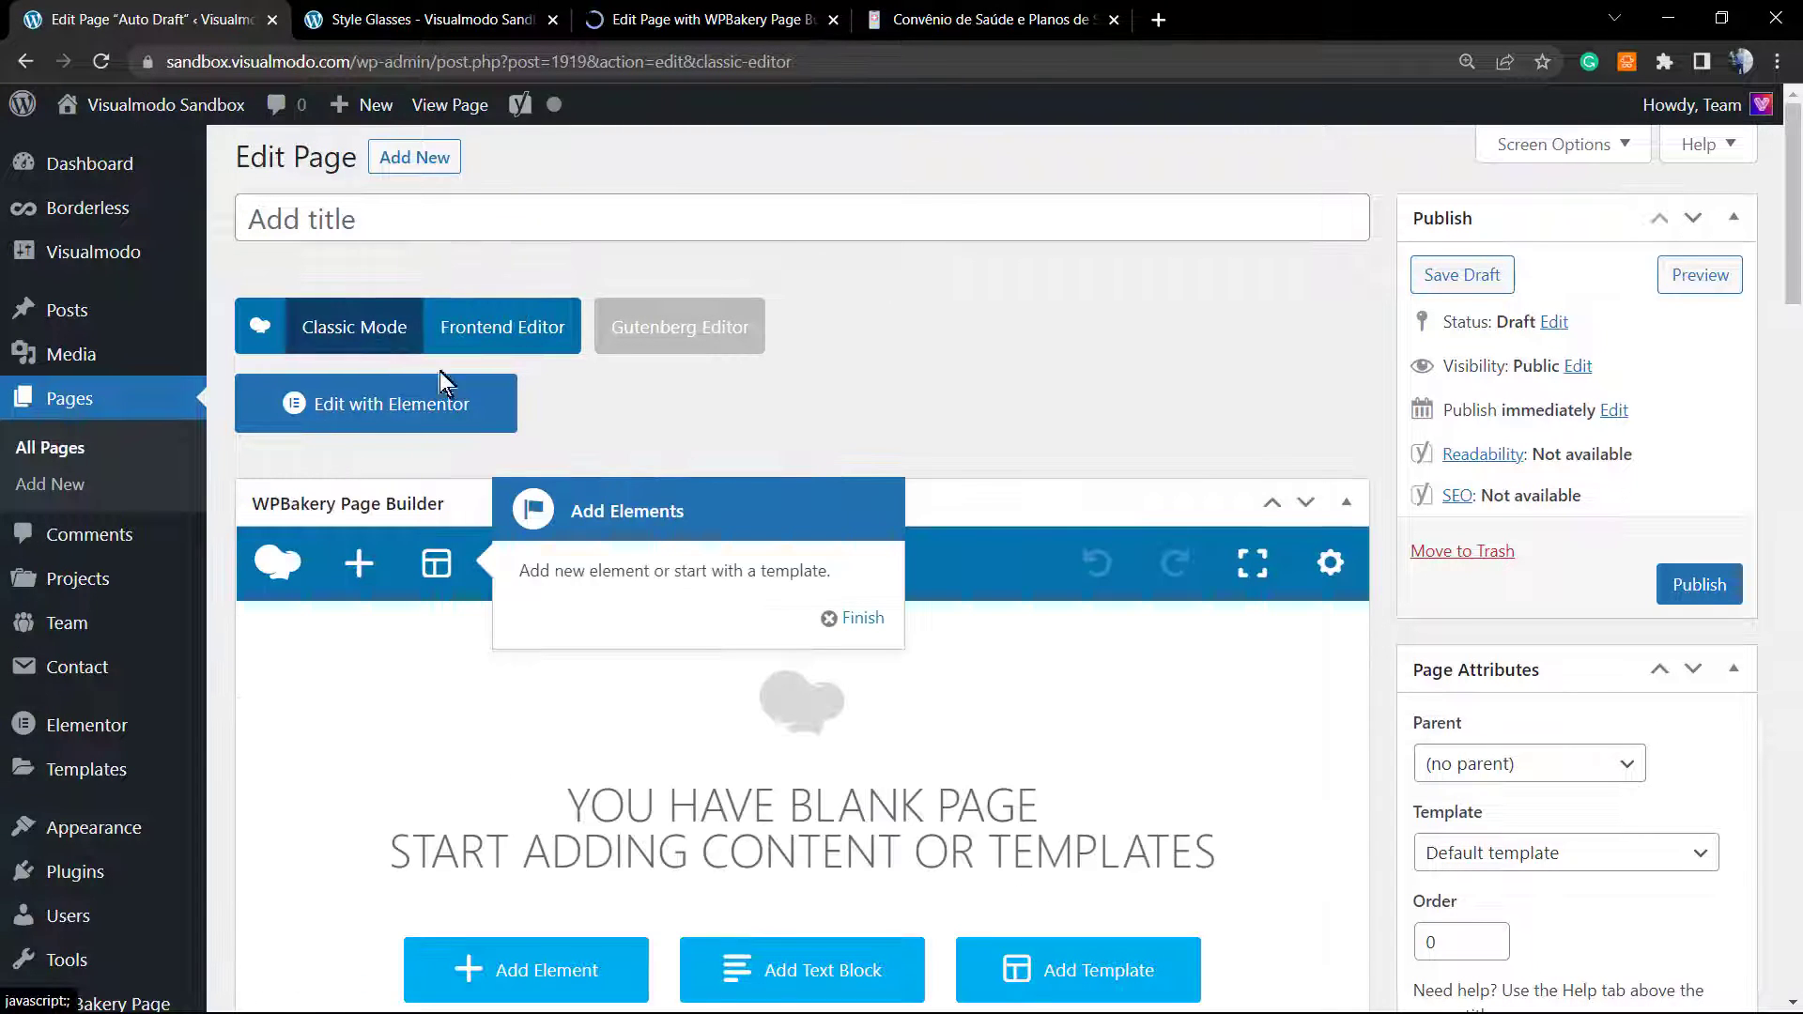
left_click(850, 618)
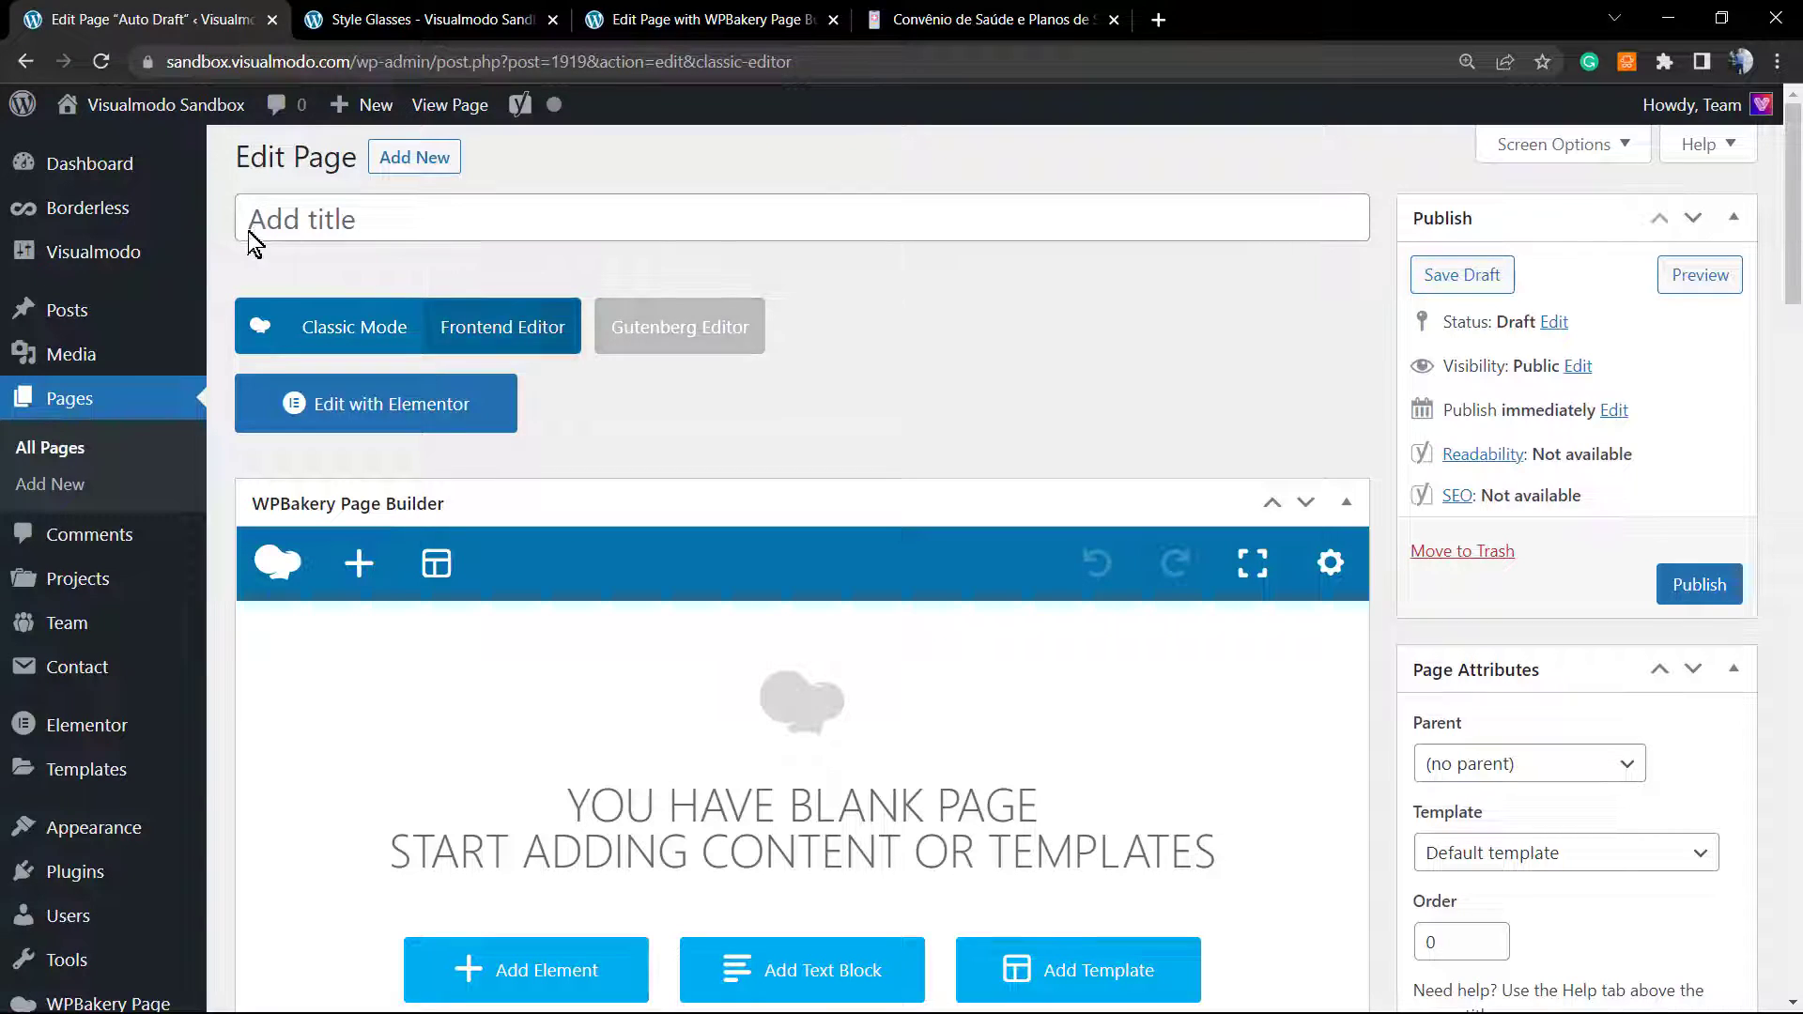
scroll(544, 460, "down", 2)
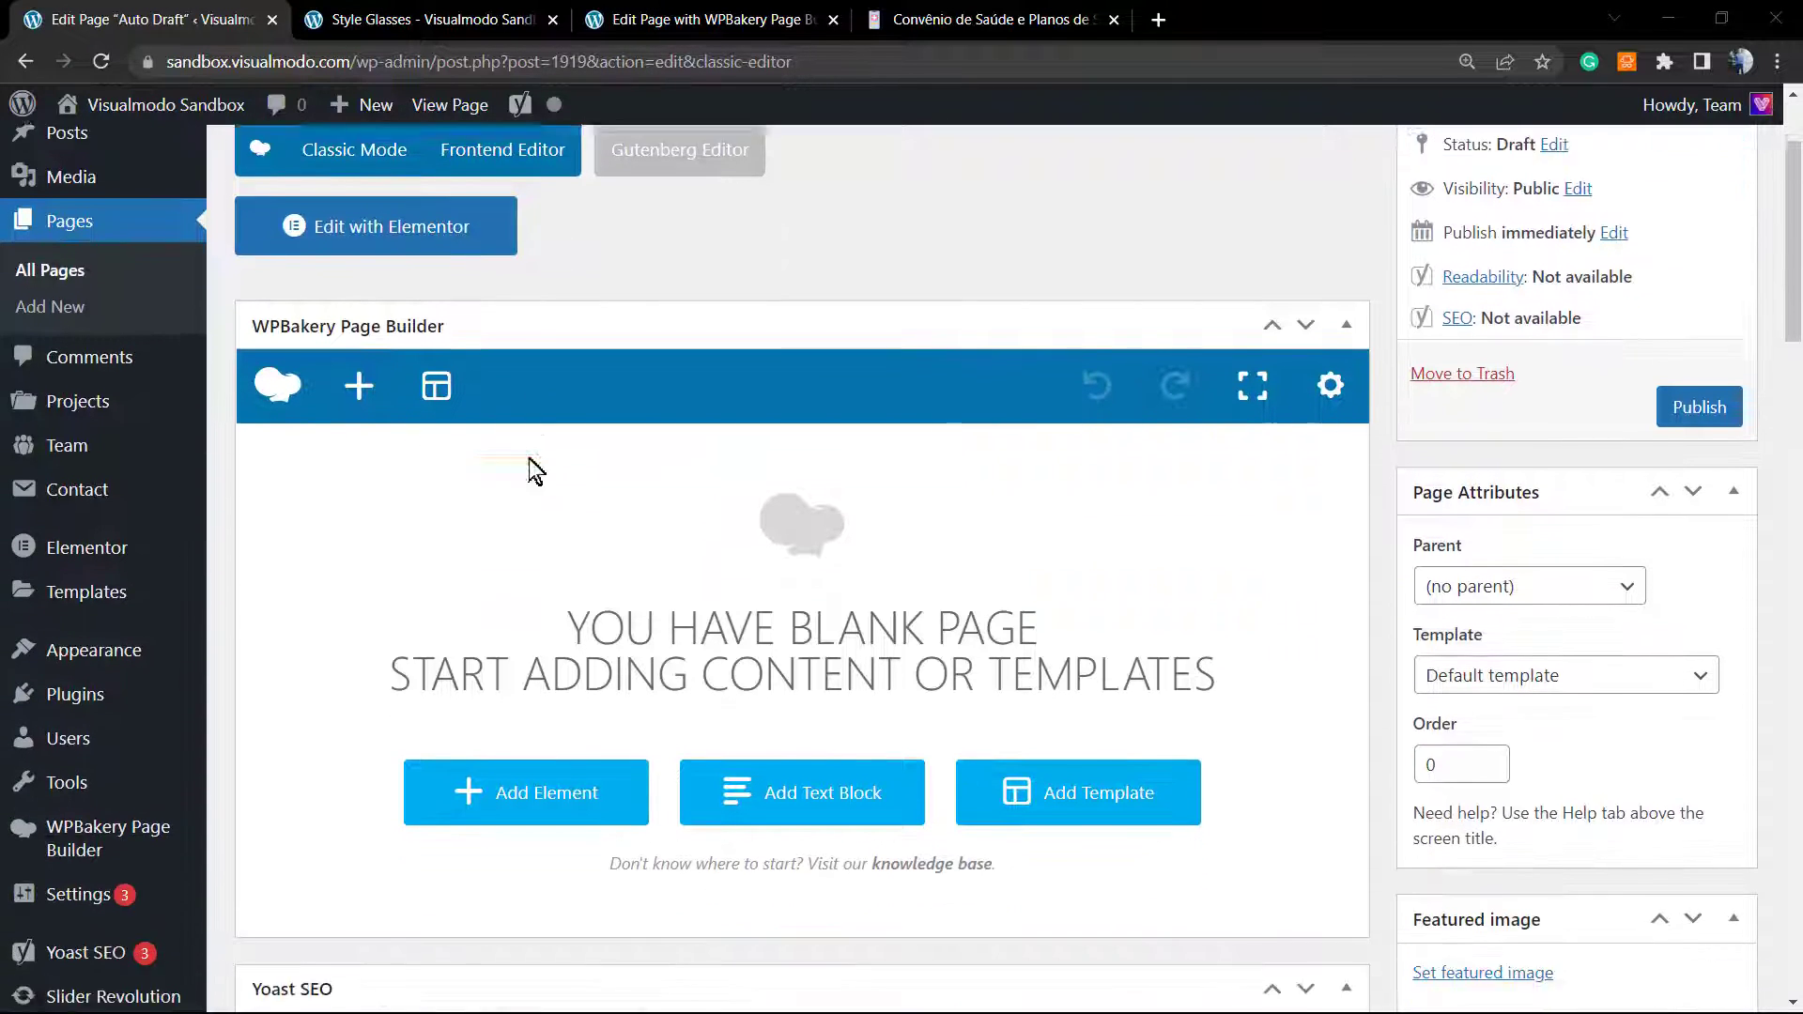
scroll(535, 469, "down", 1)
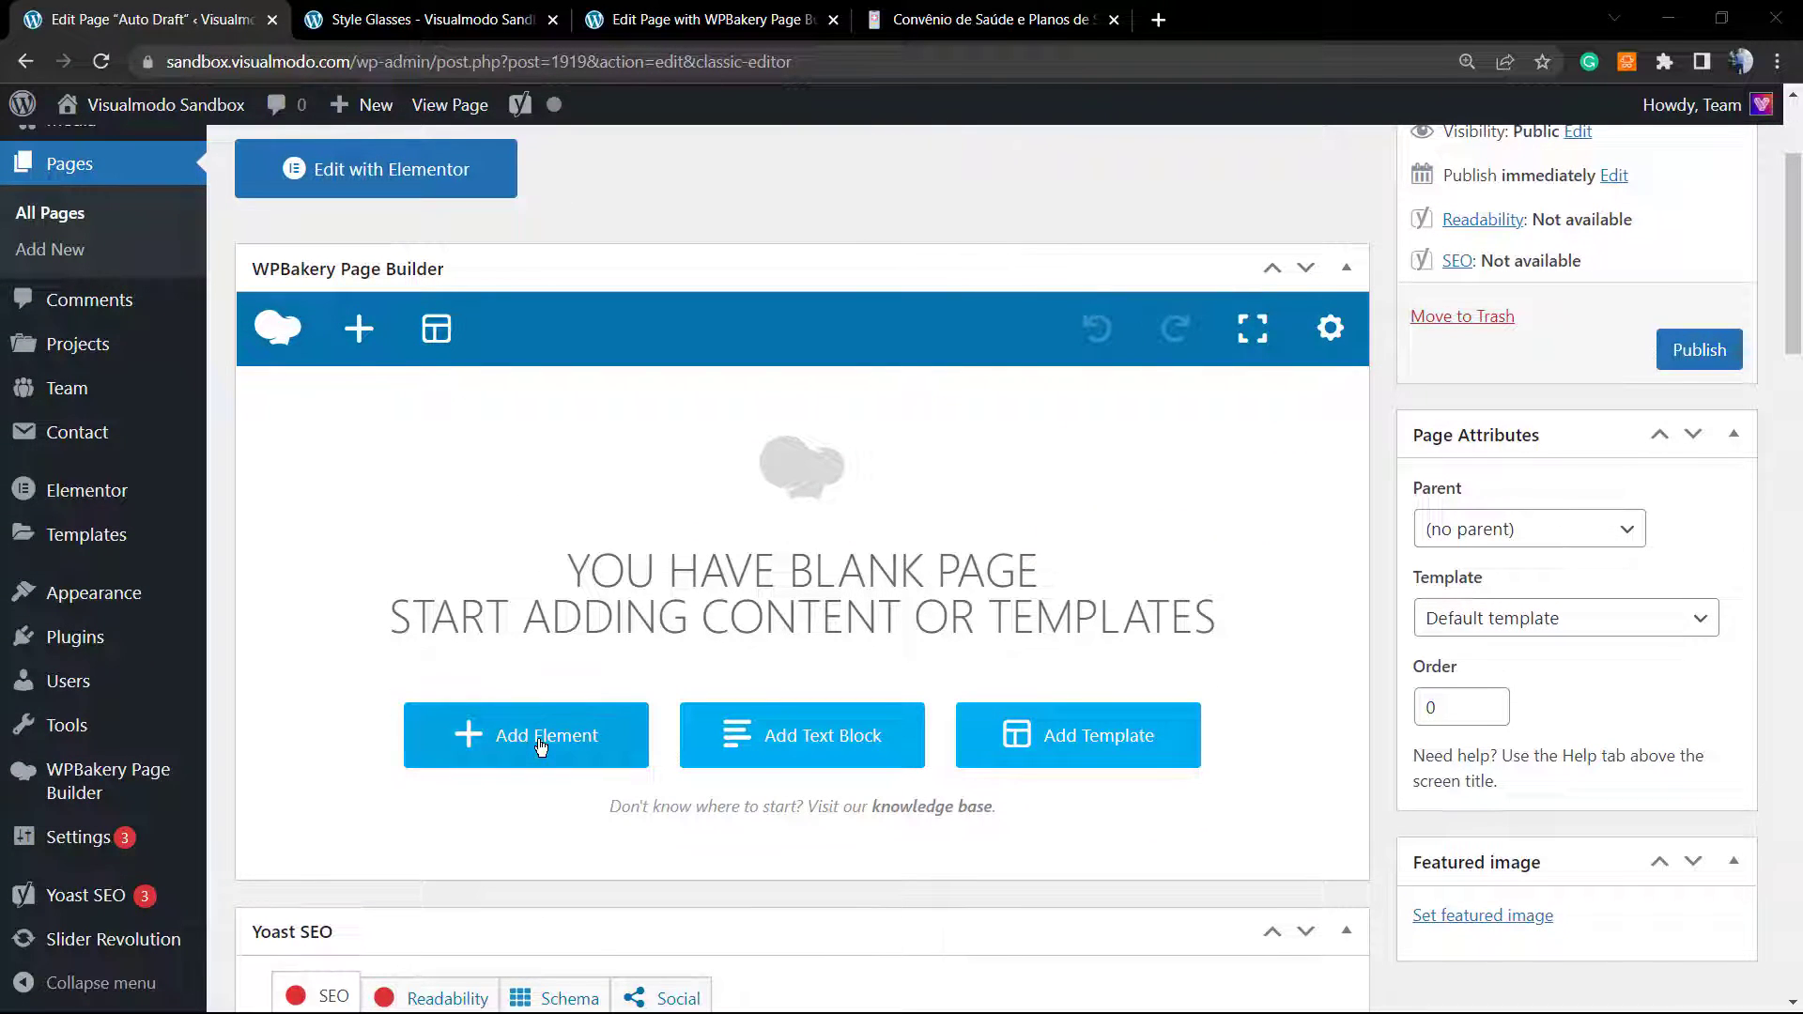
left_click(540, 746)
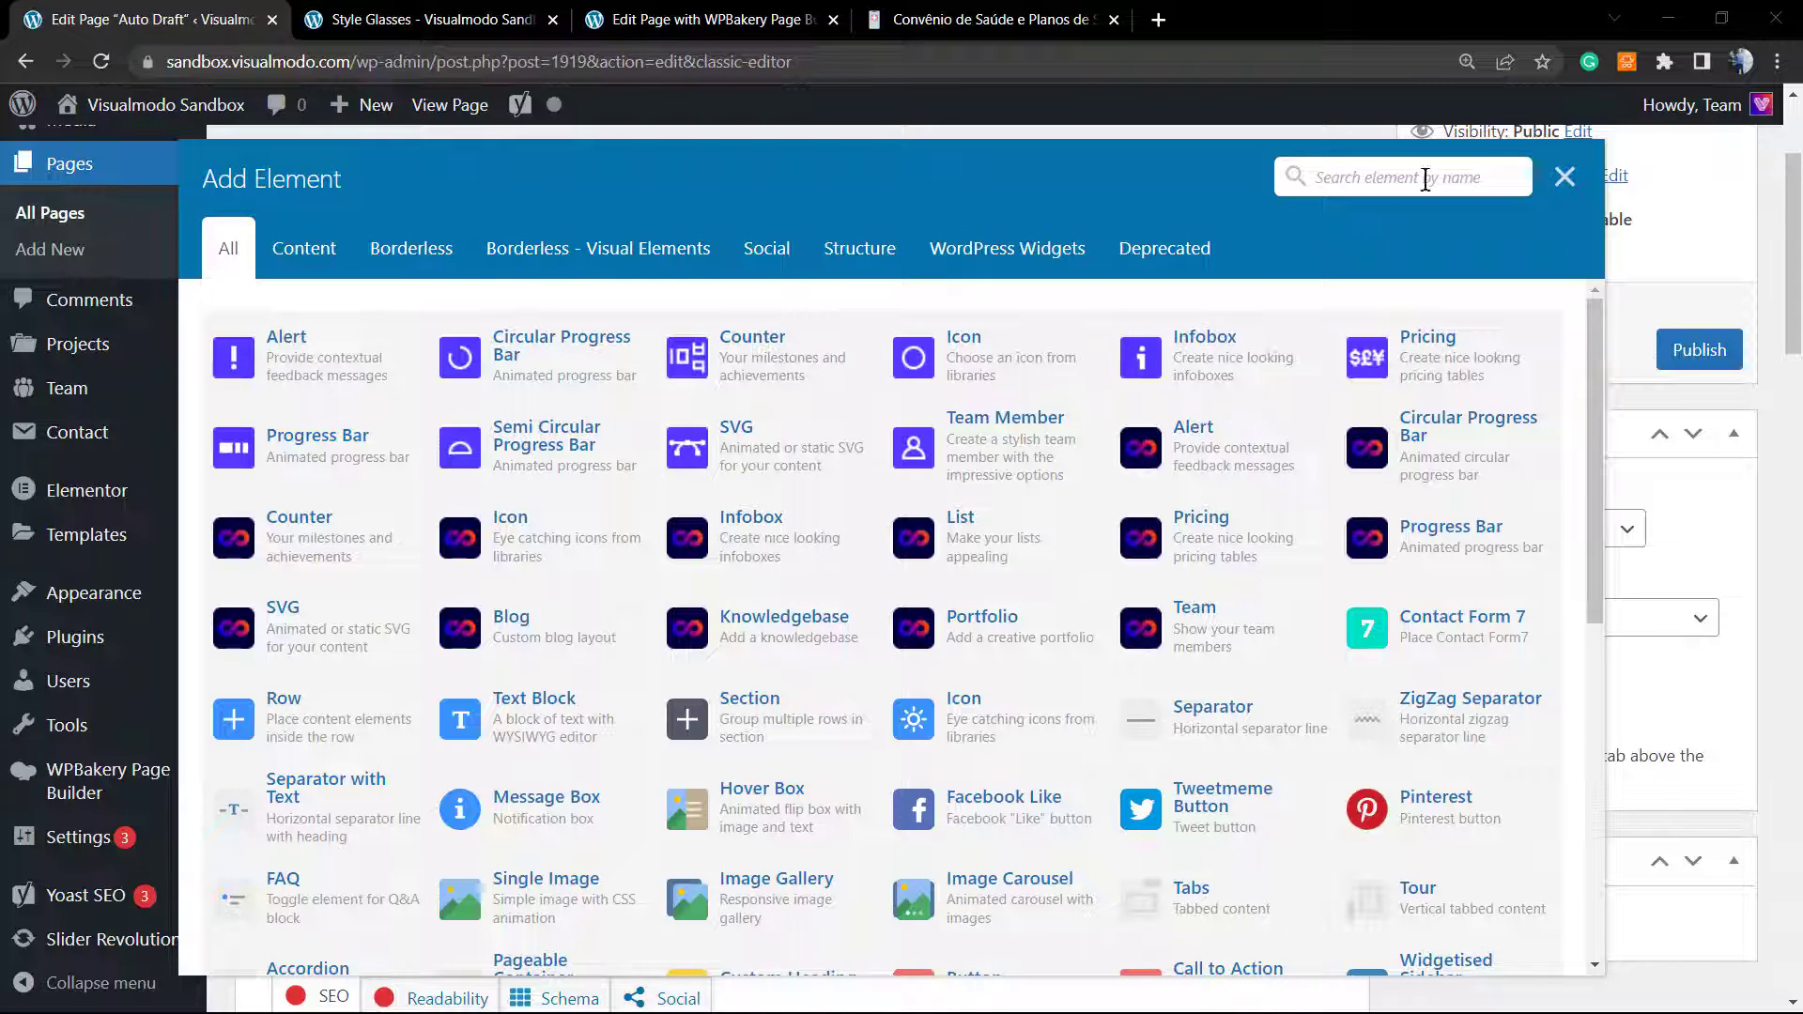
left_click(1564, 178)
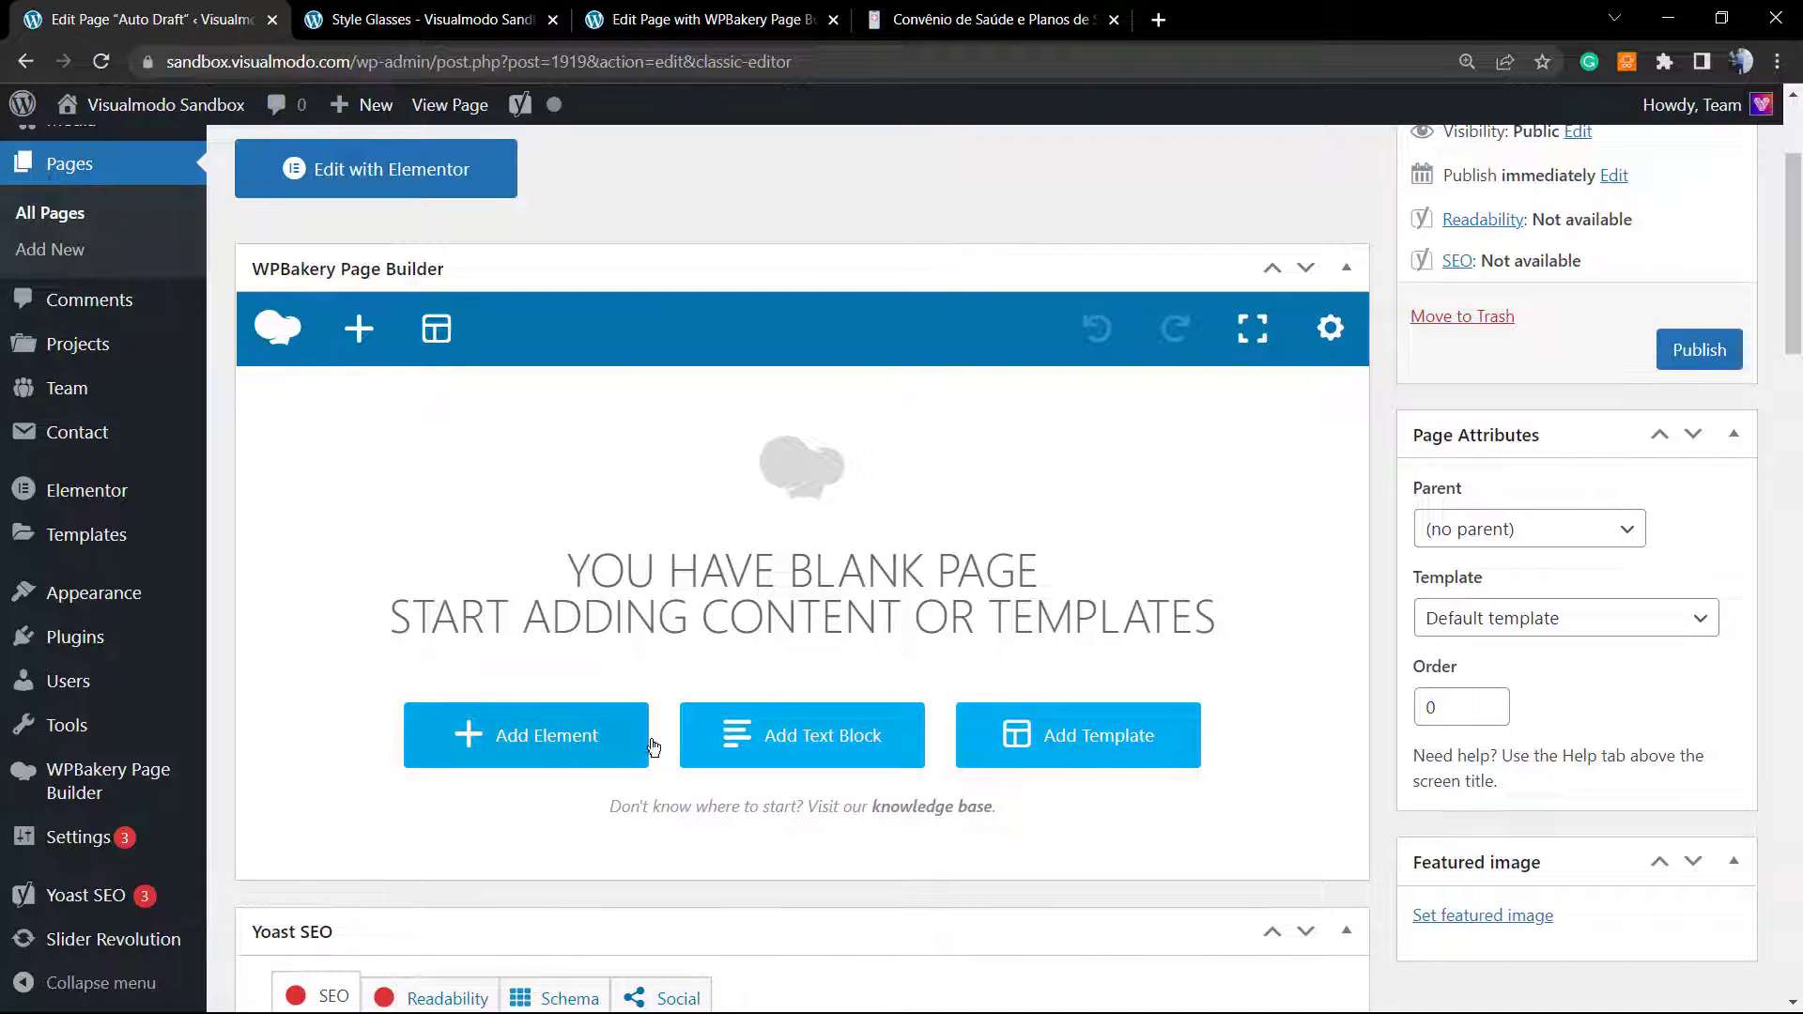
Step: Add a Post Grid element to the blank page, dismiss the rows and columns tip, and save its default settings
left_click(504, 747)
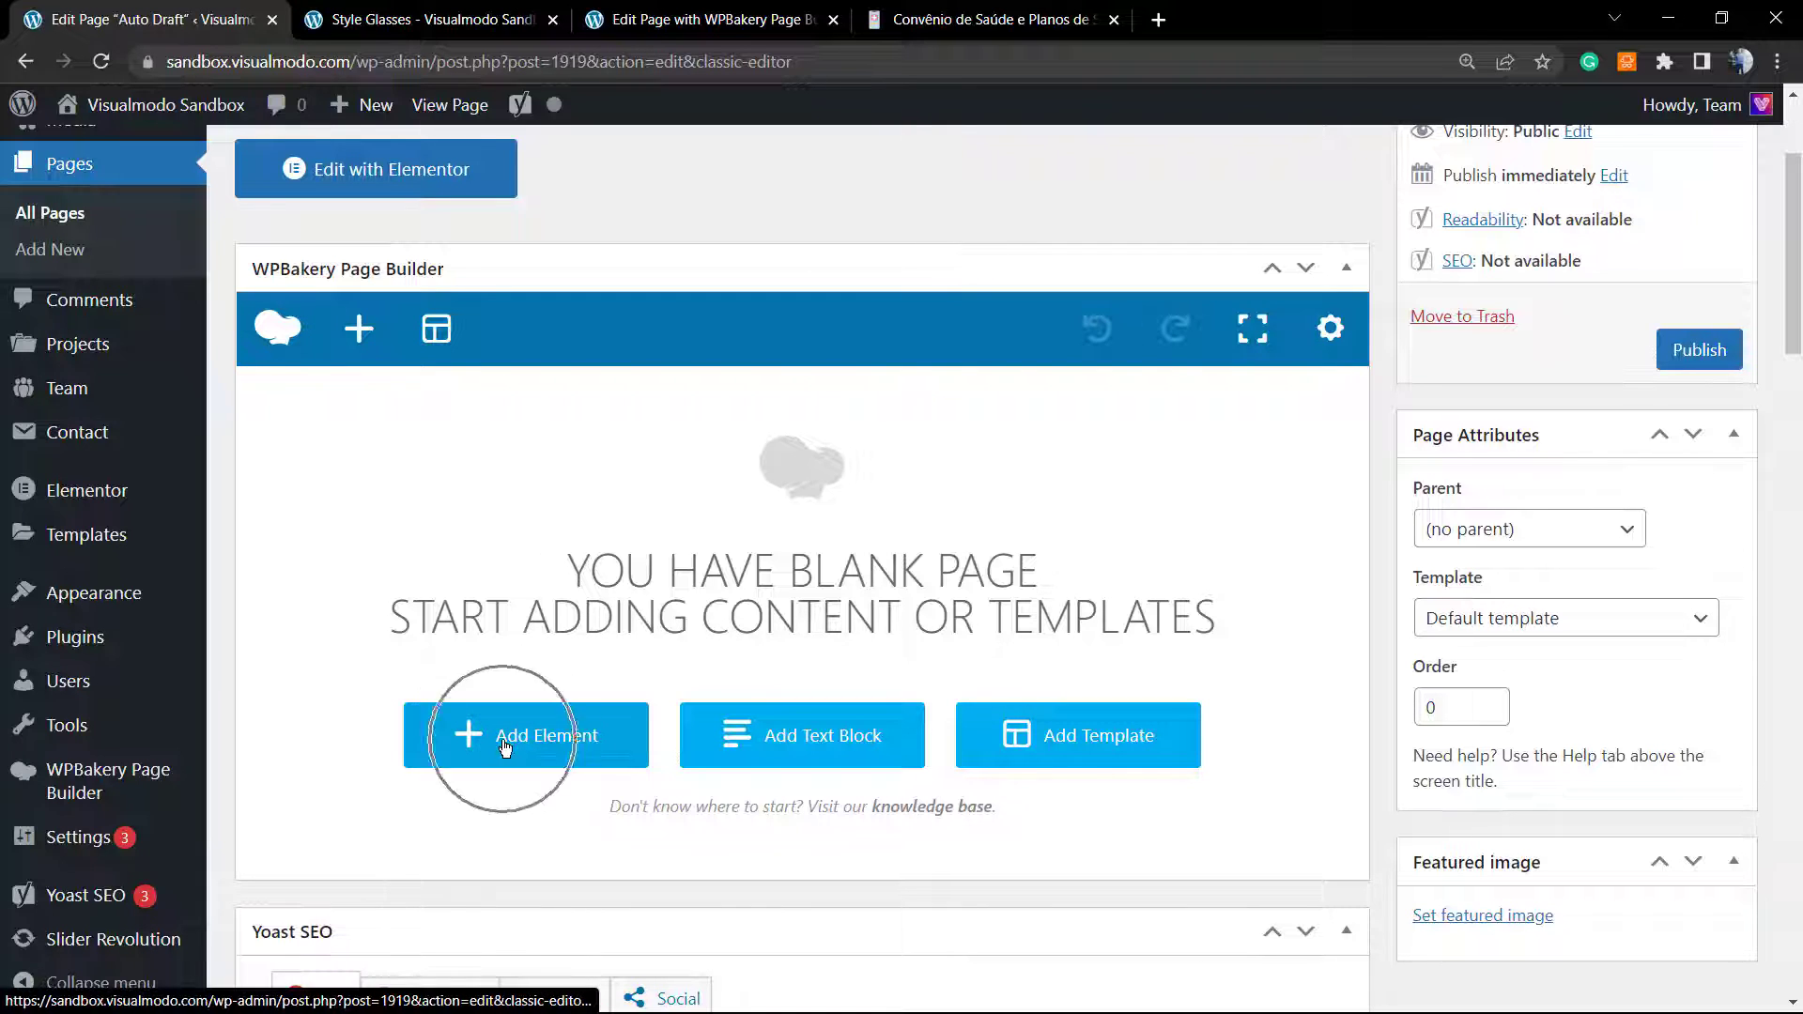
left_click(560, 746)
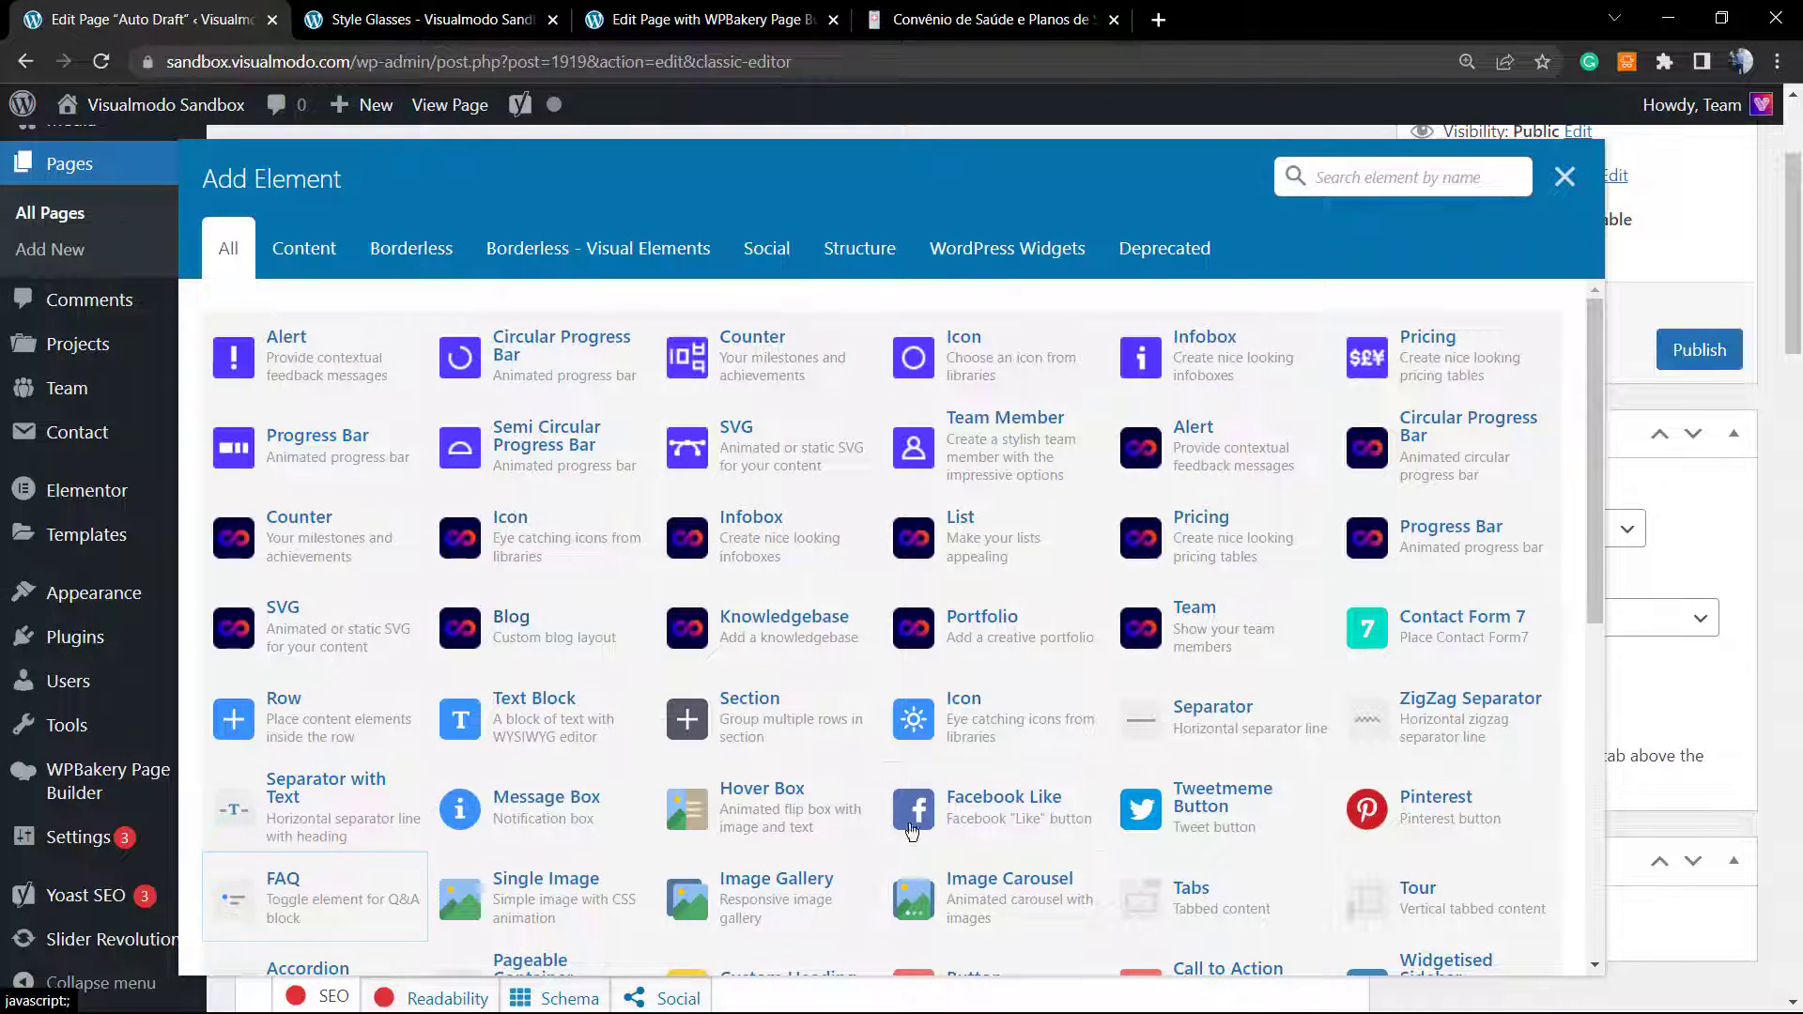
scroll(708, 681, "down", 2)
scroll(708, 681, "down", 2)
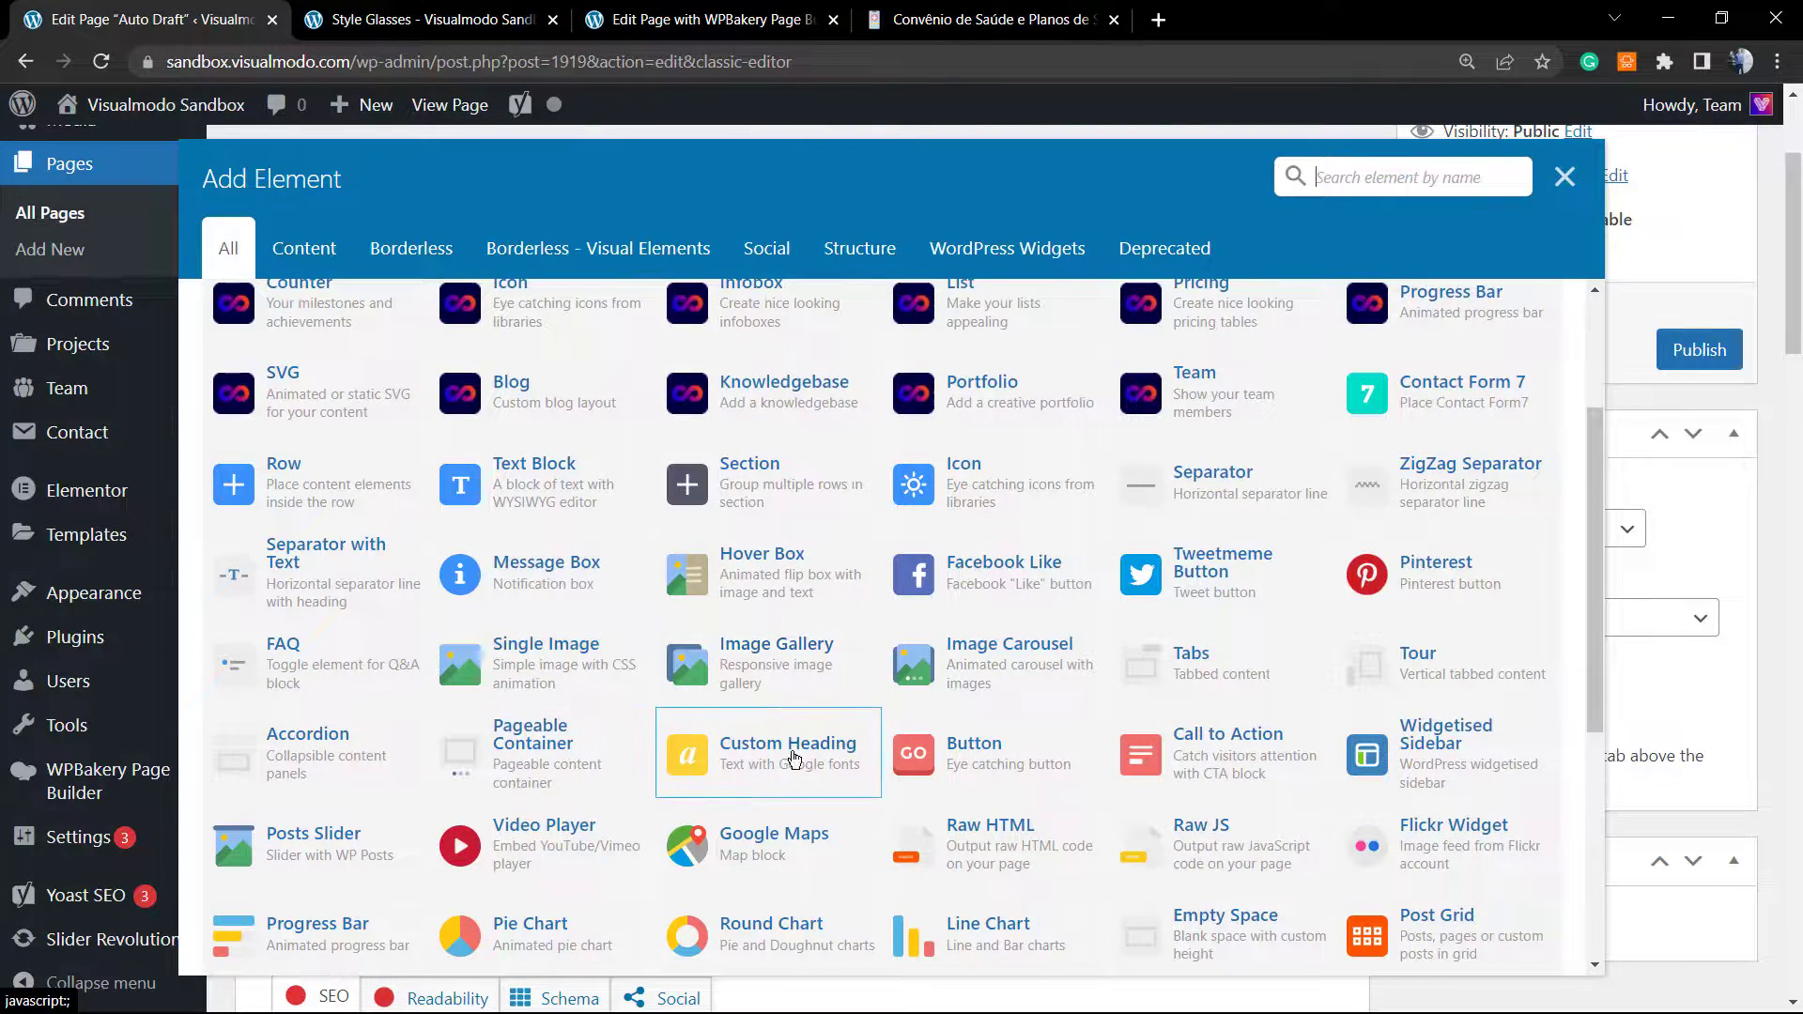
scroll(1110, 761, "down", 4)
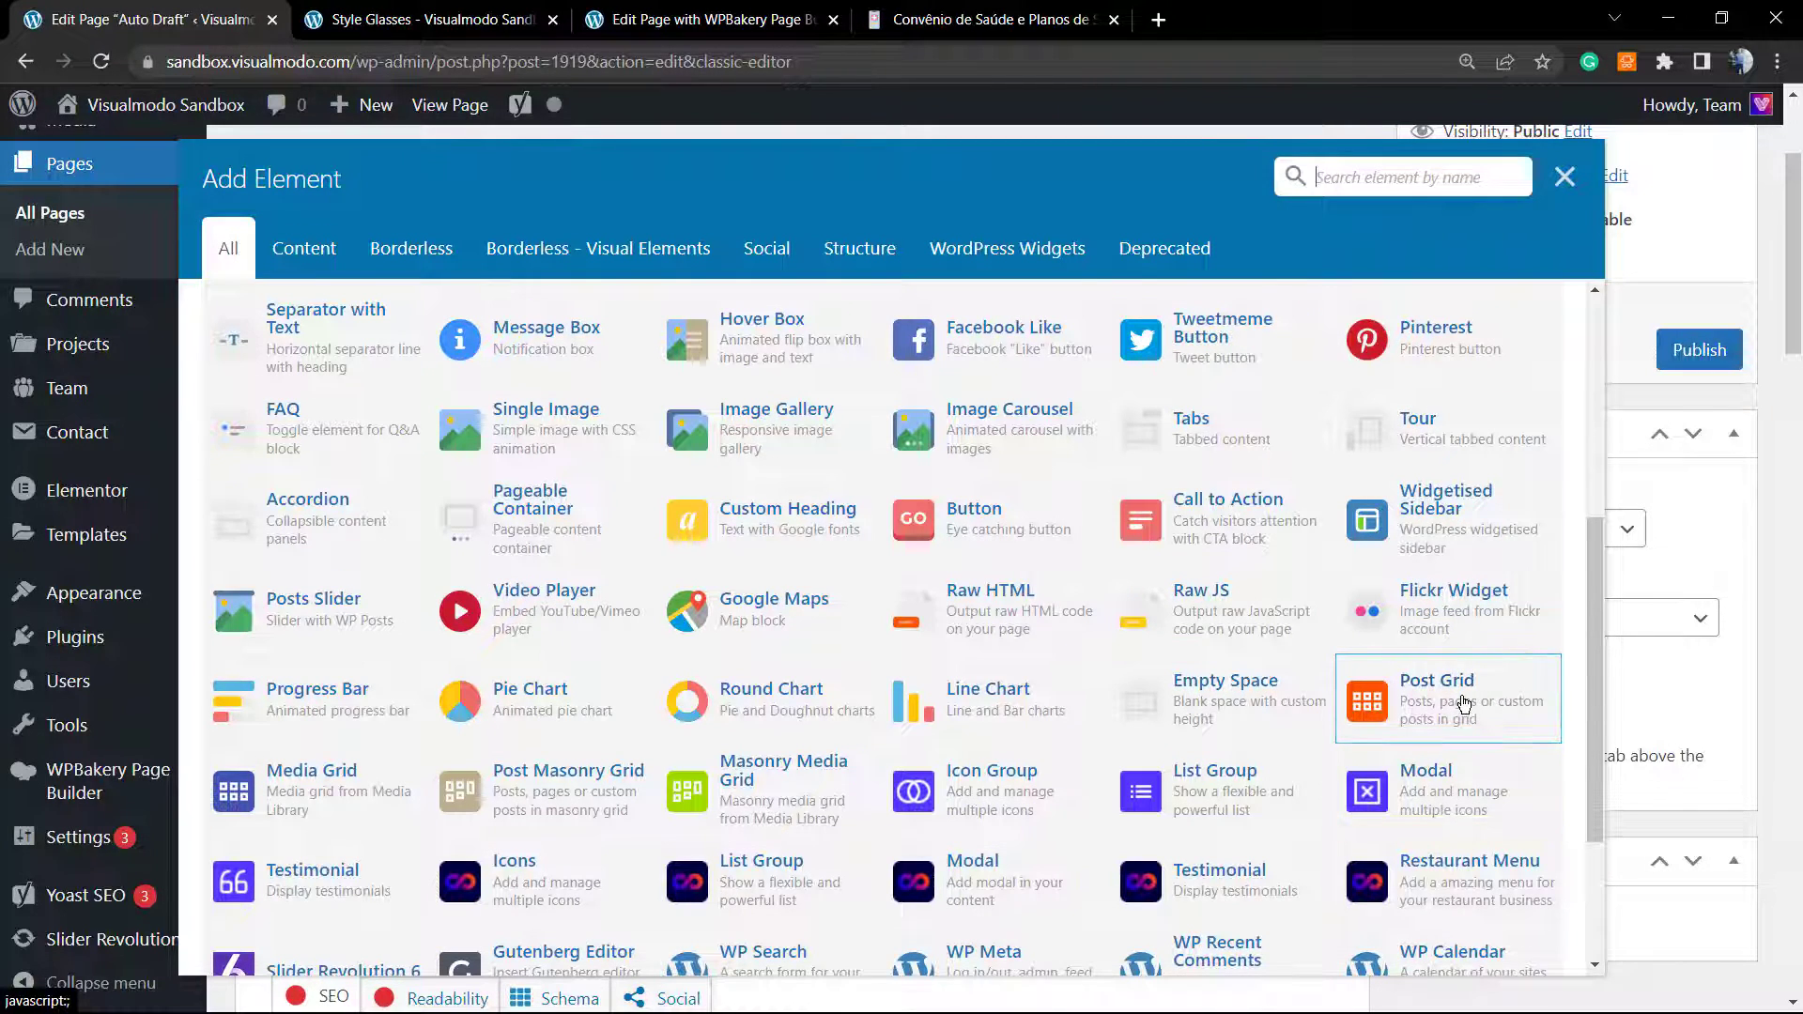
left_click(1462, 700)
left_click(1410, 725)
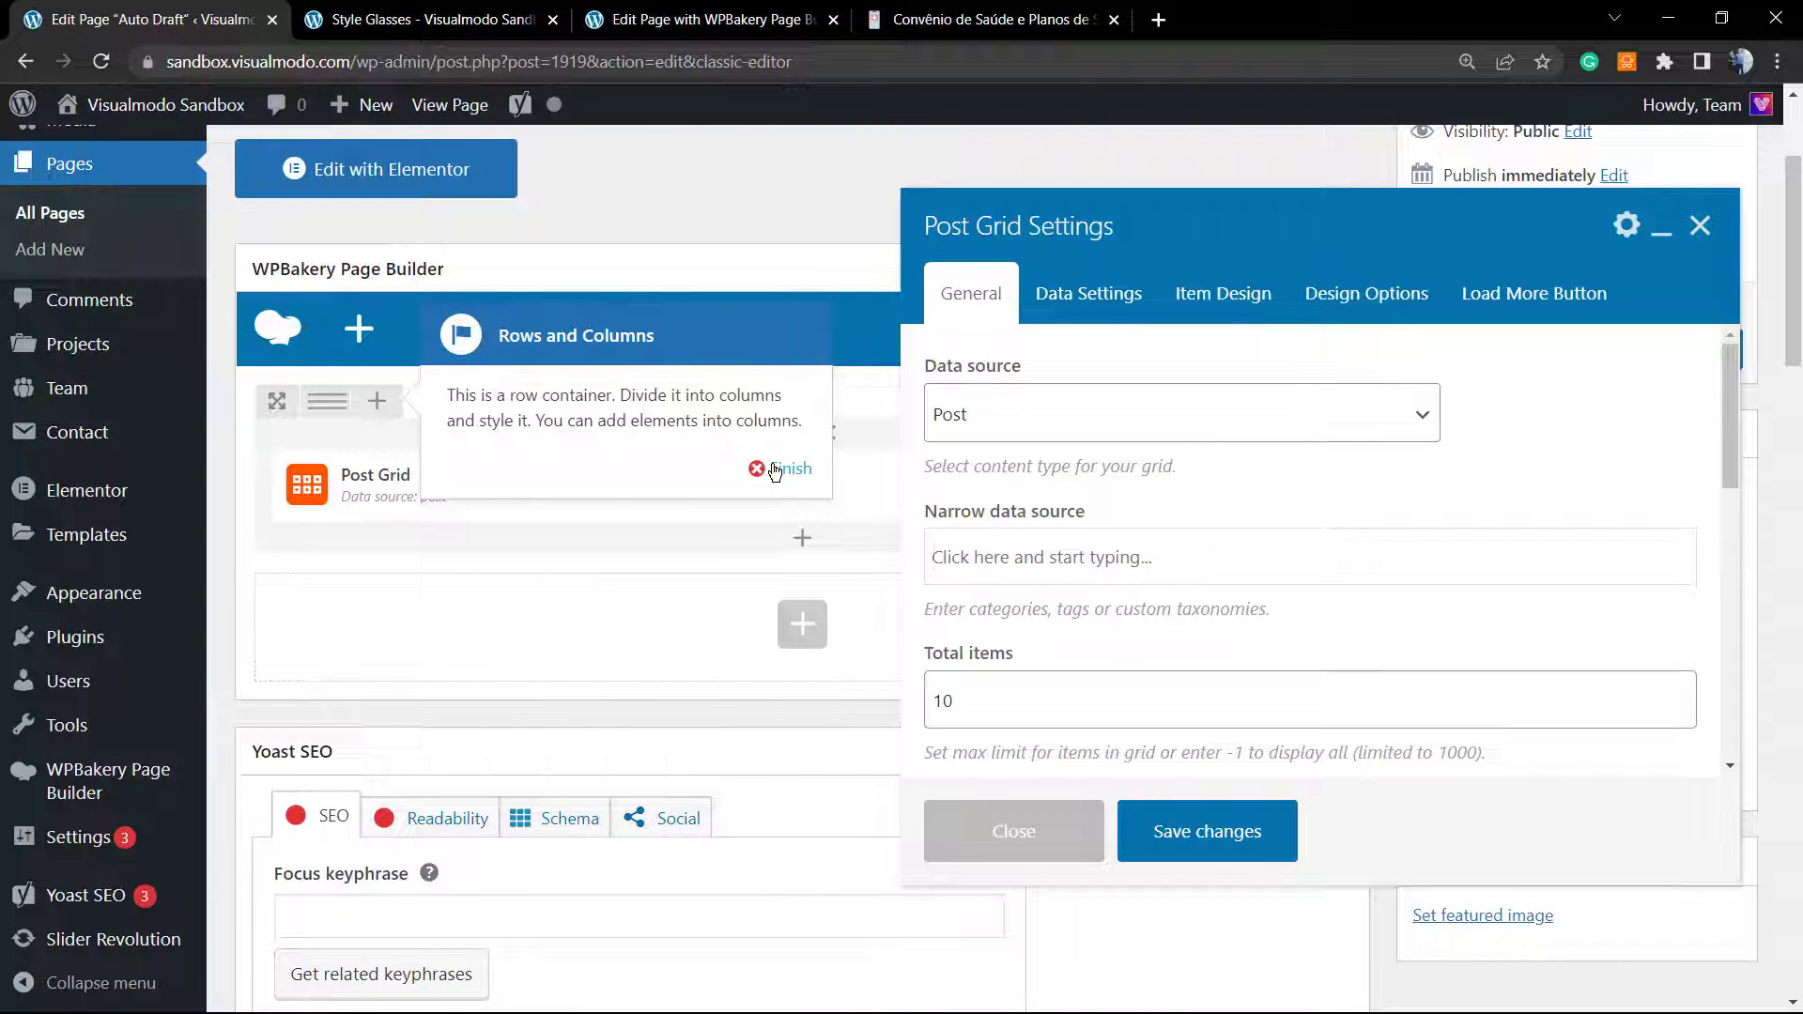
left_click(775, 470)
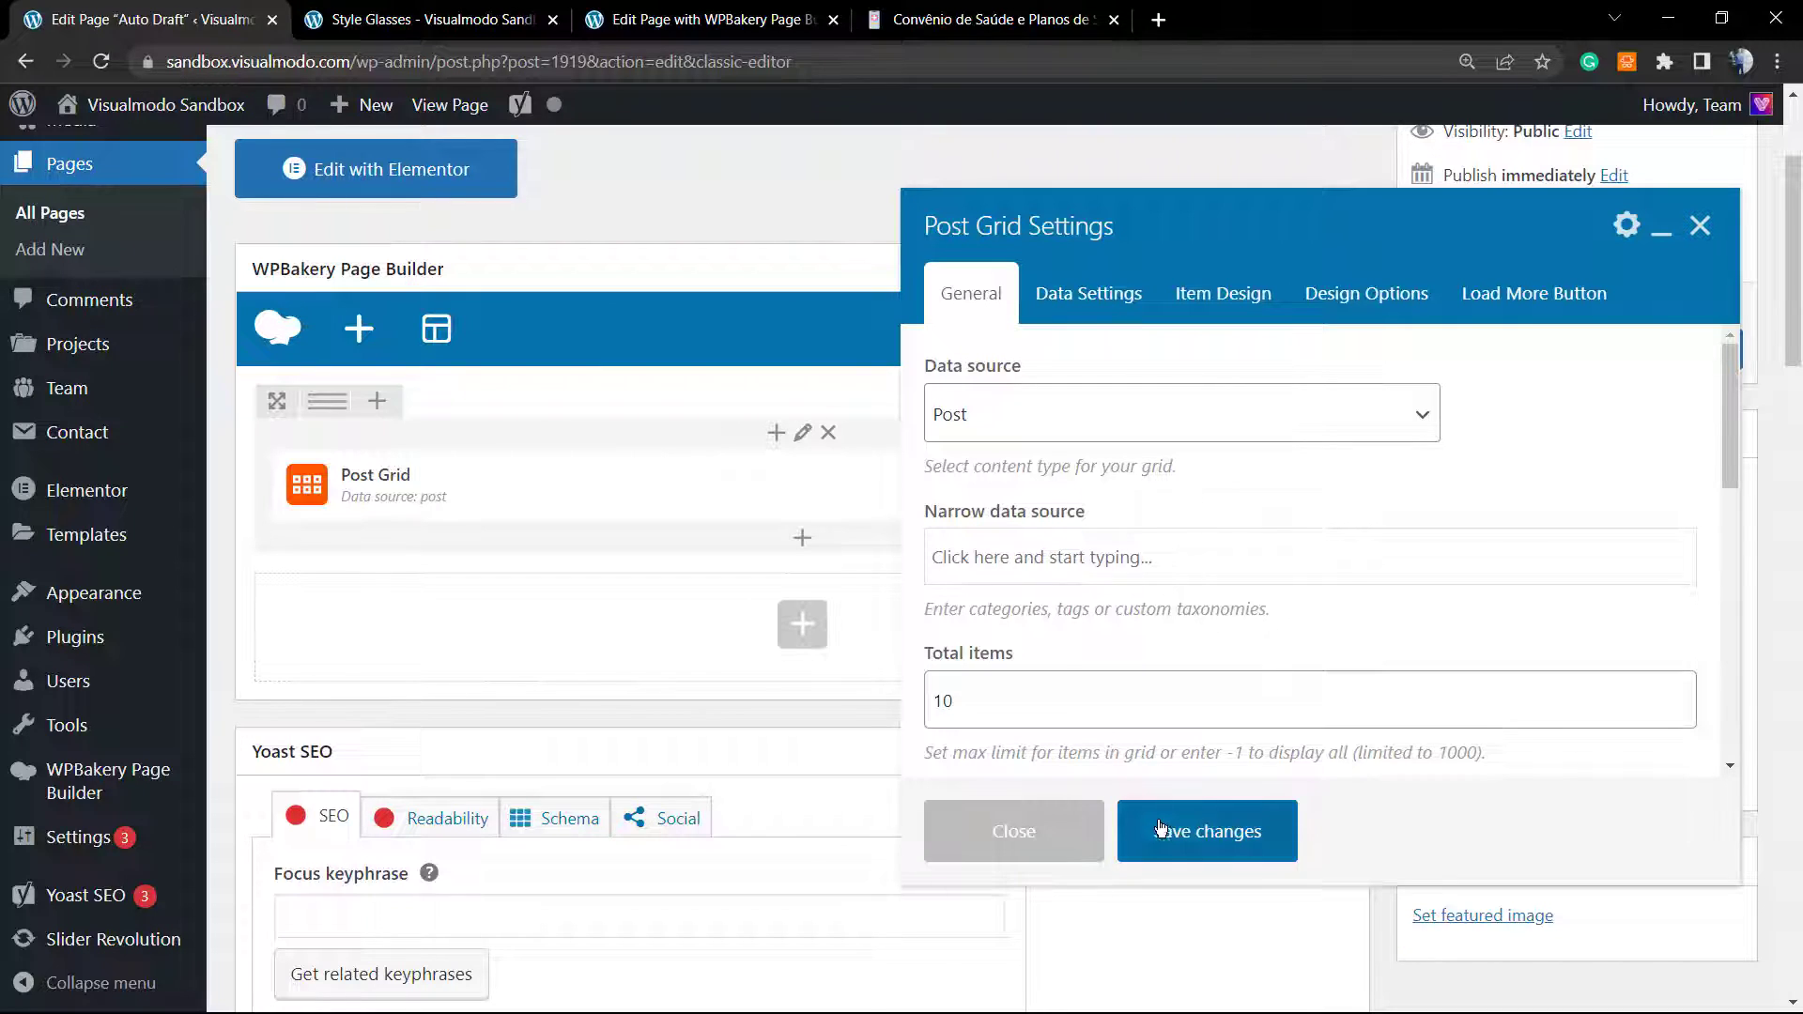
left_click(1184, 843)
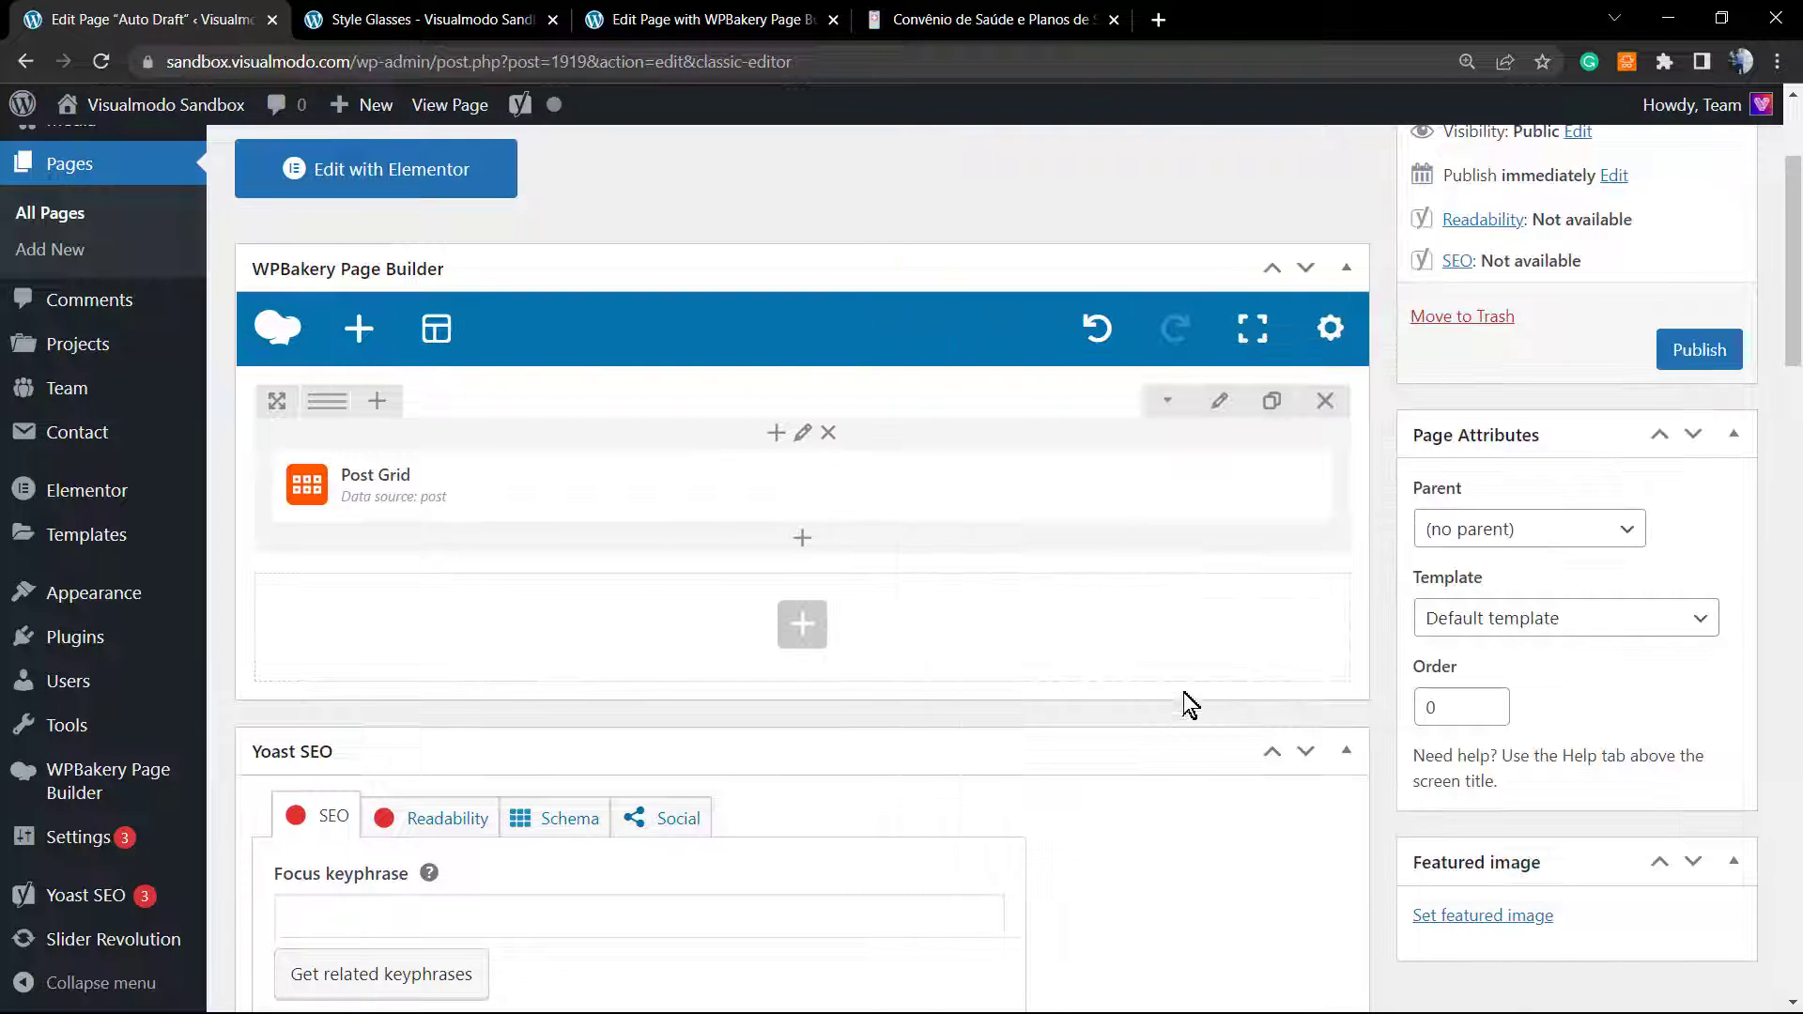
Step: Preview the page in a separate browser tab and look through the whole post grid
scroll(1596, 282, "up", 3)
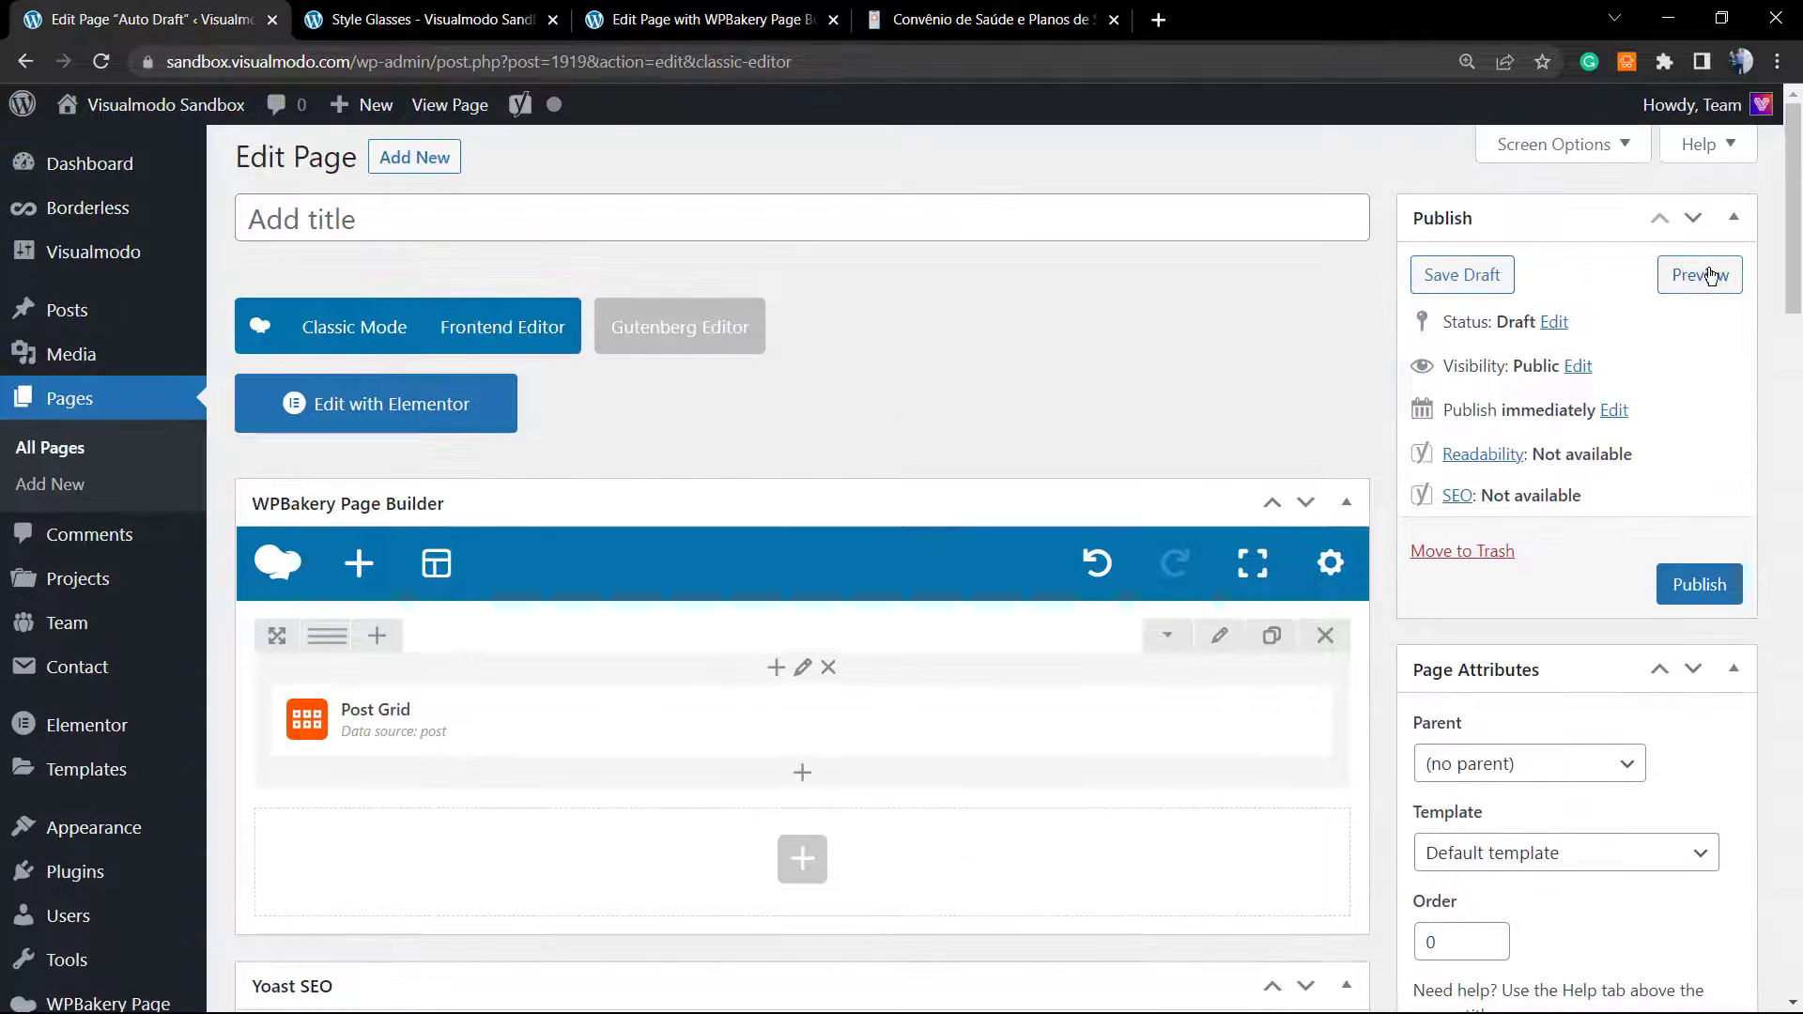
left_click(1711, 274)
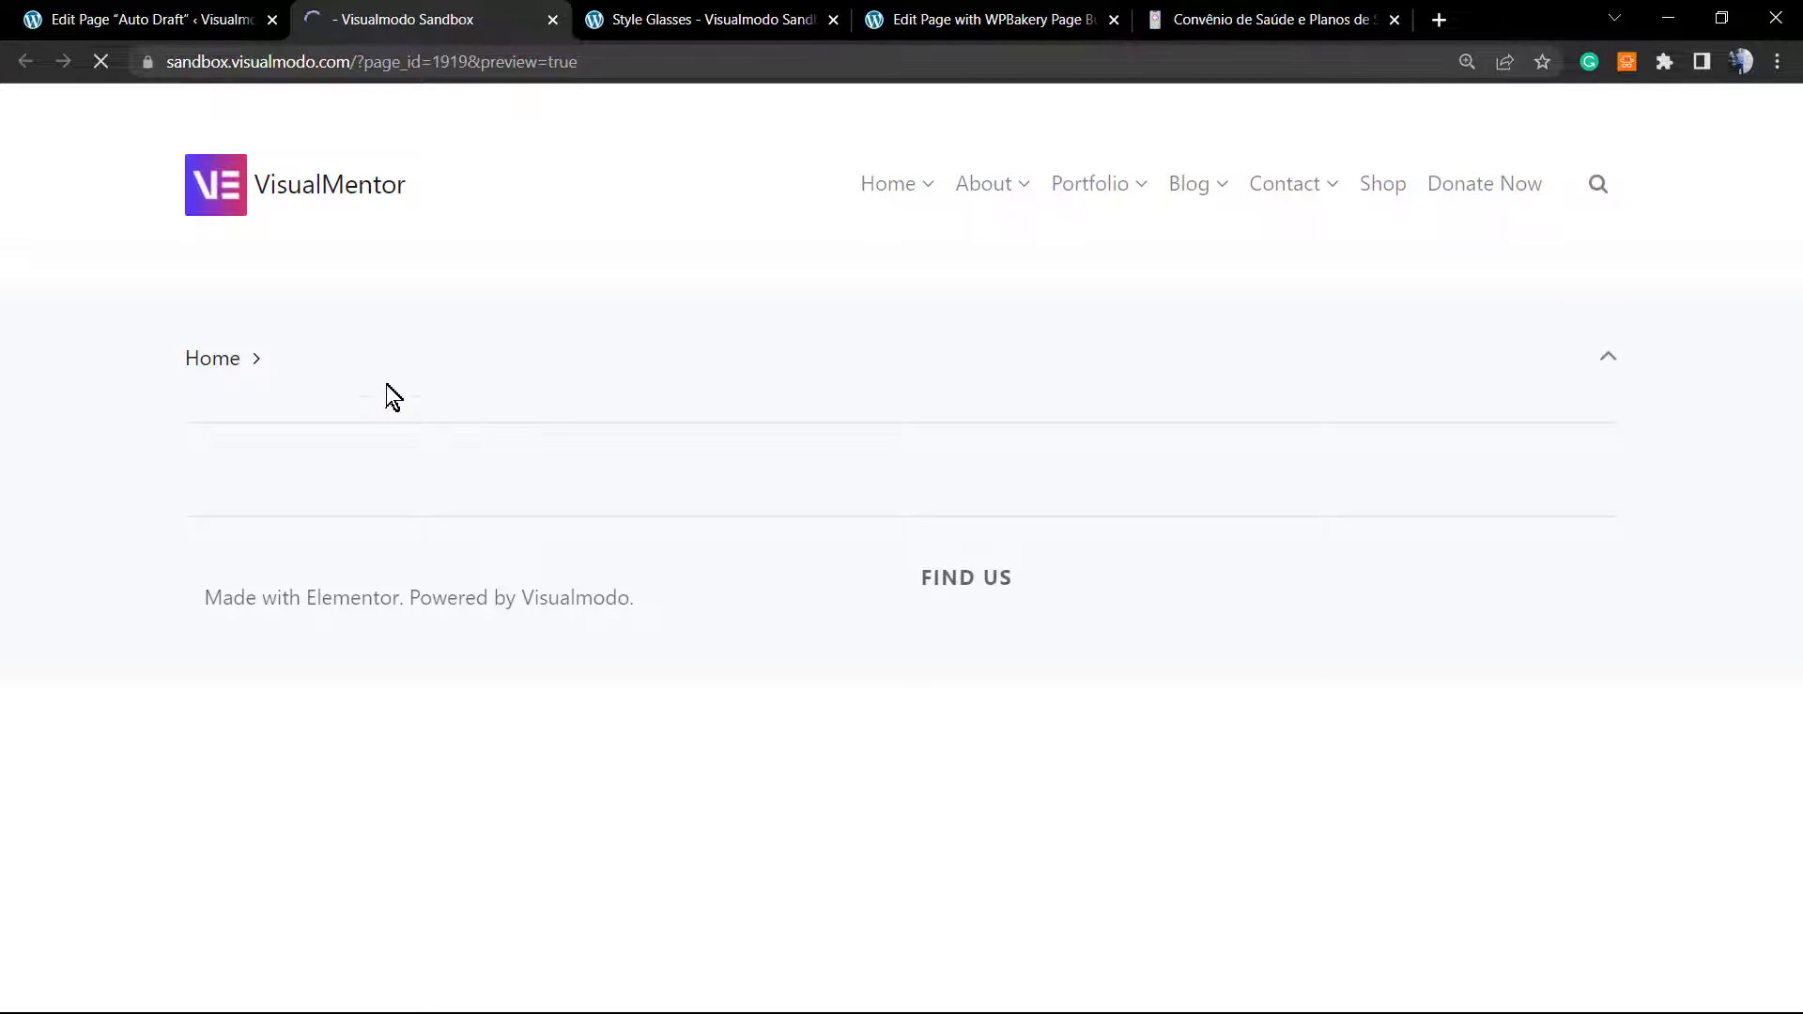
scroll(572, 554, "down", 8)
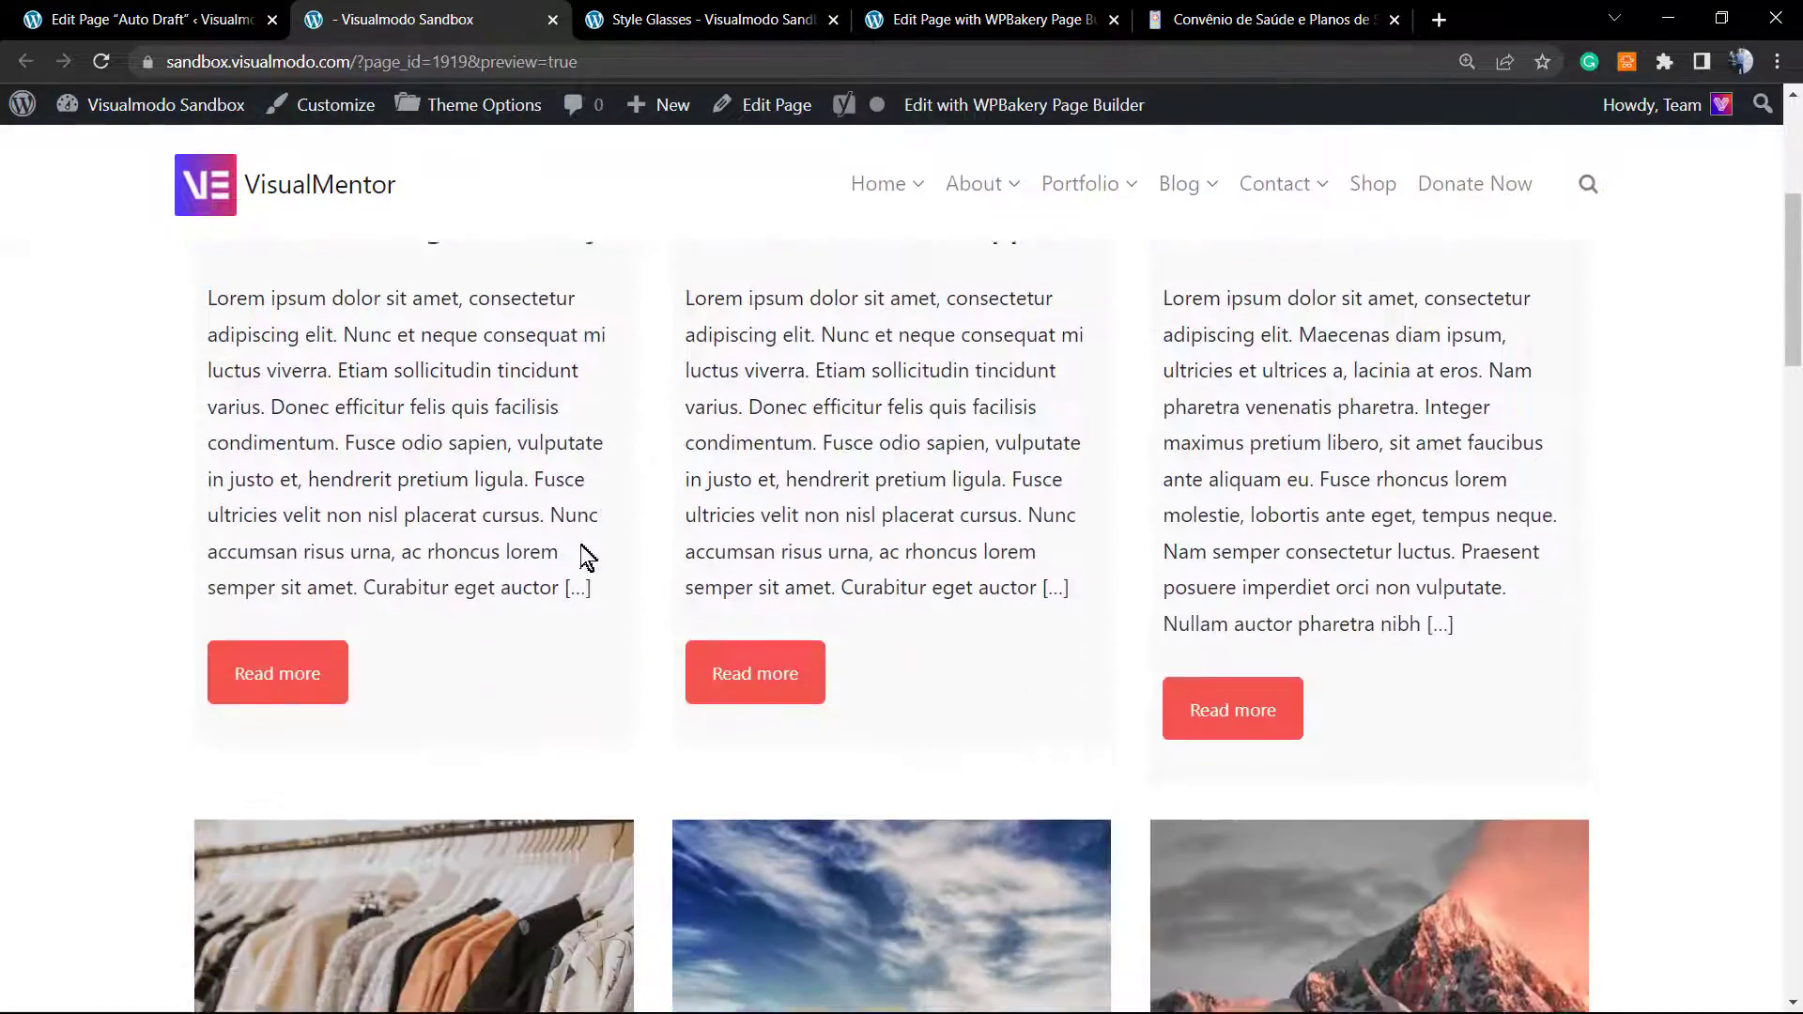
scroll(558, 552, "down", 12)
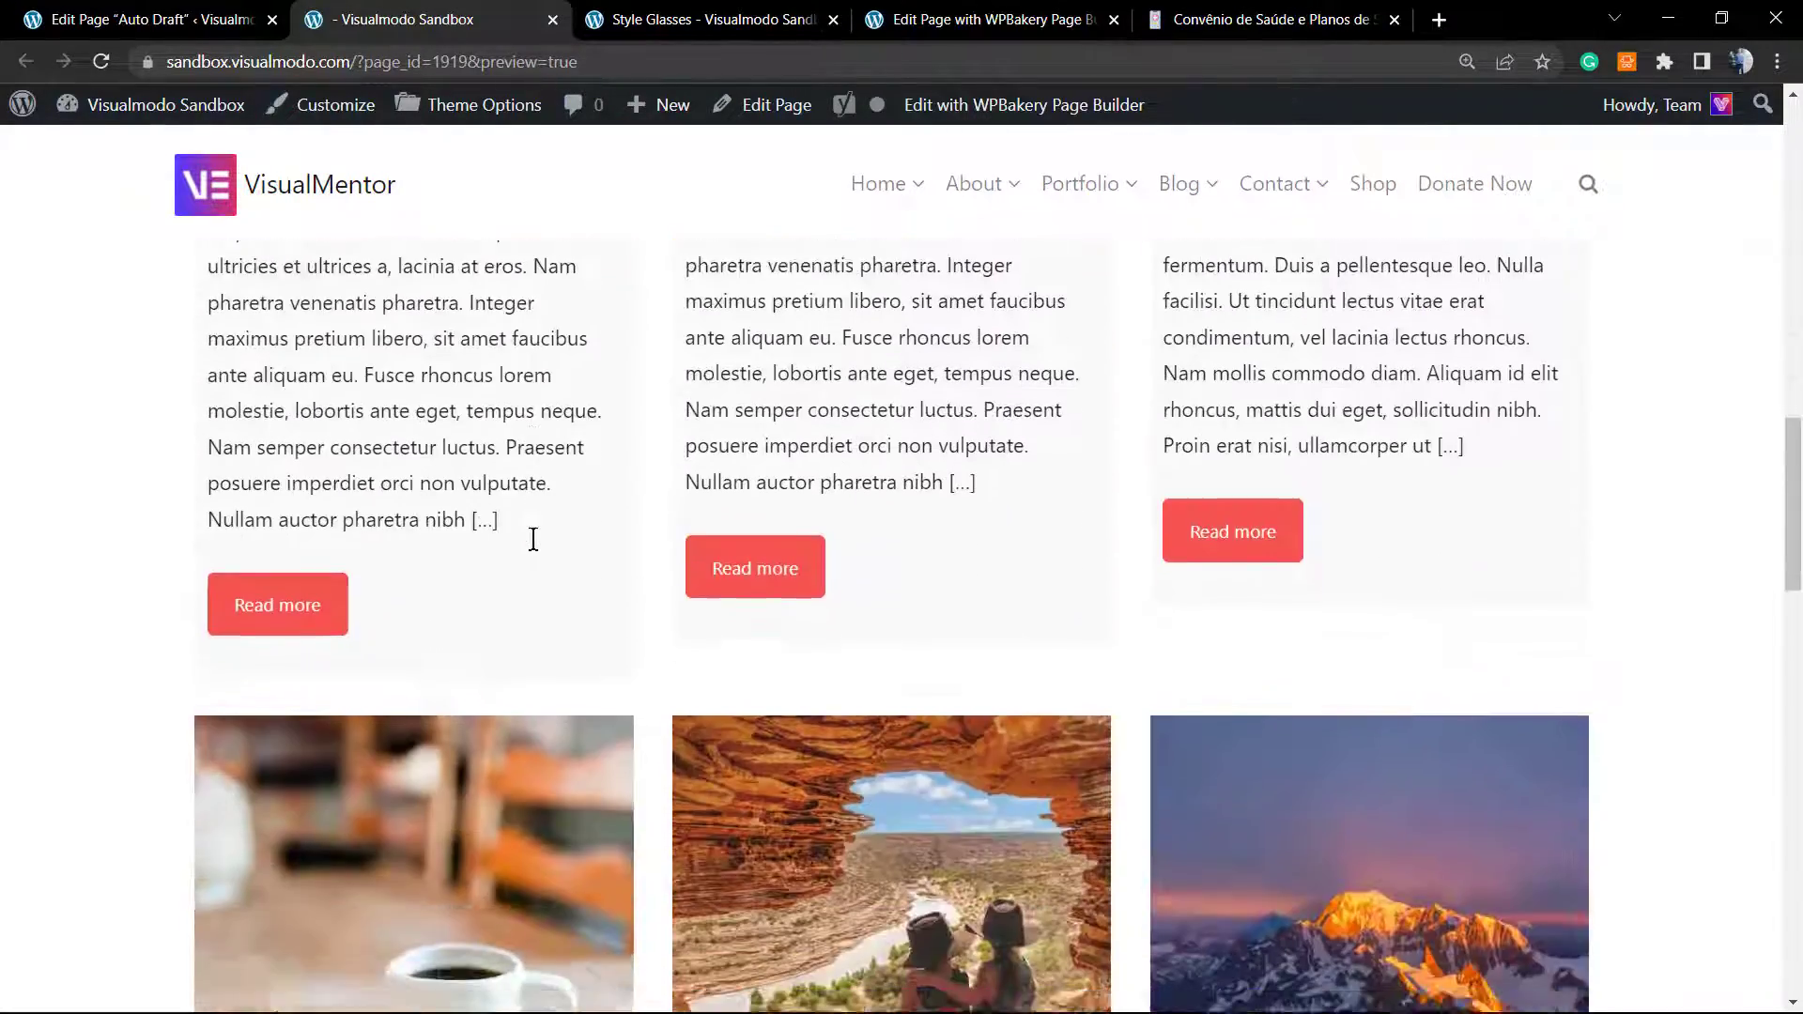
scroll(532, 539, "up", 15)
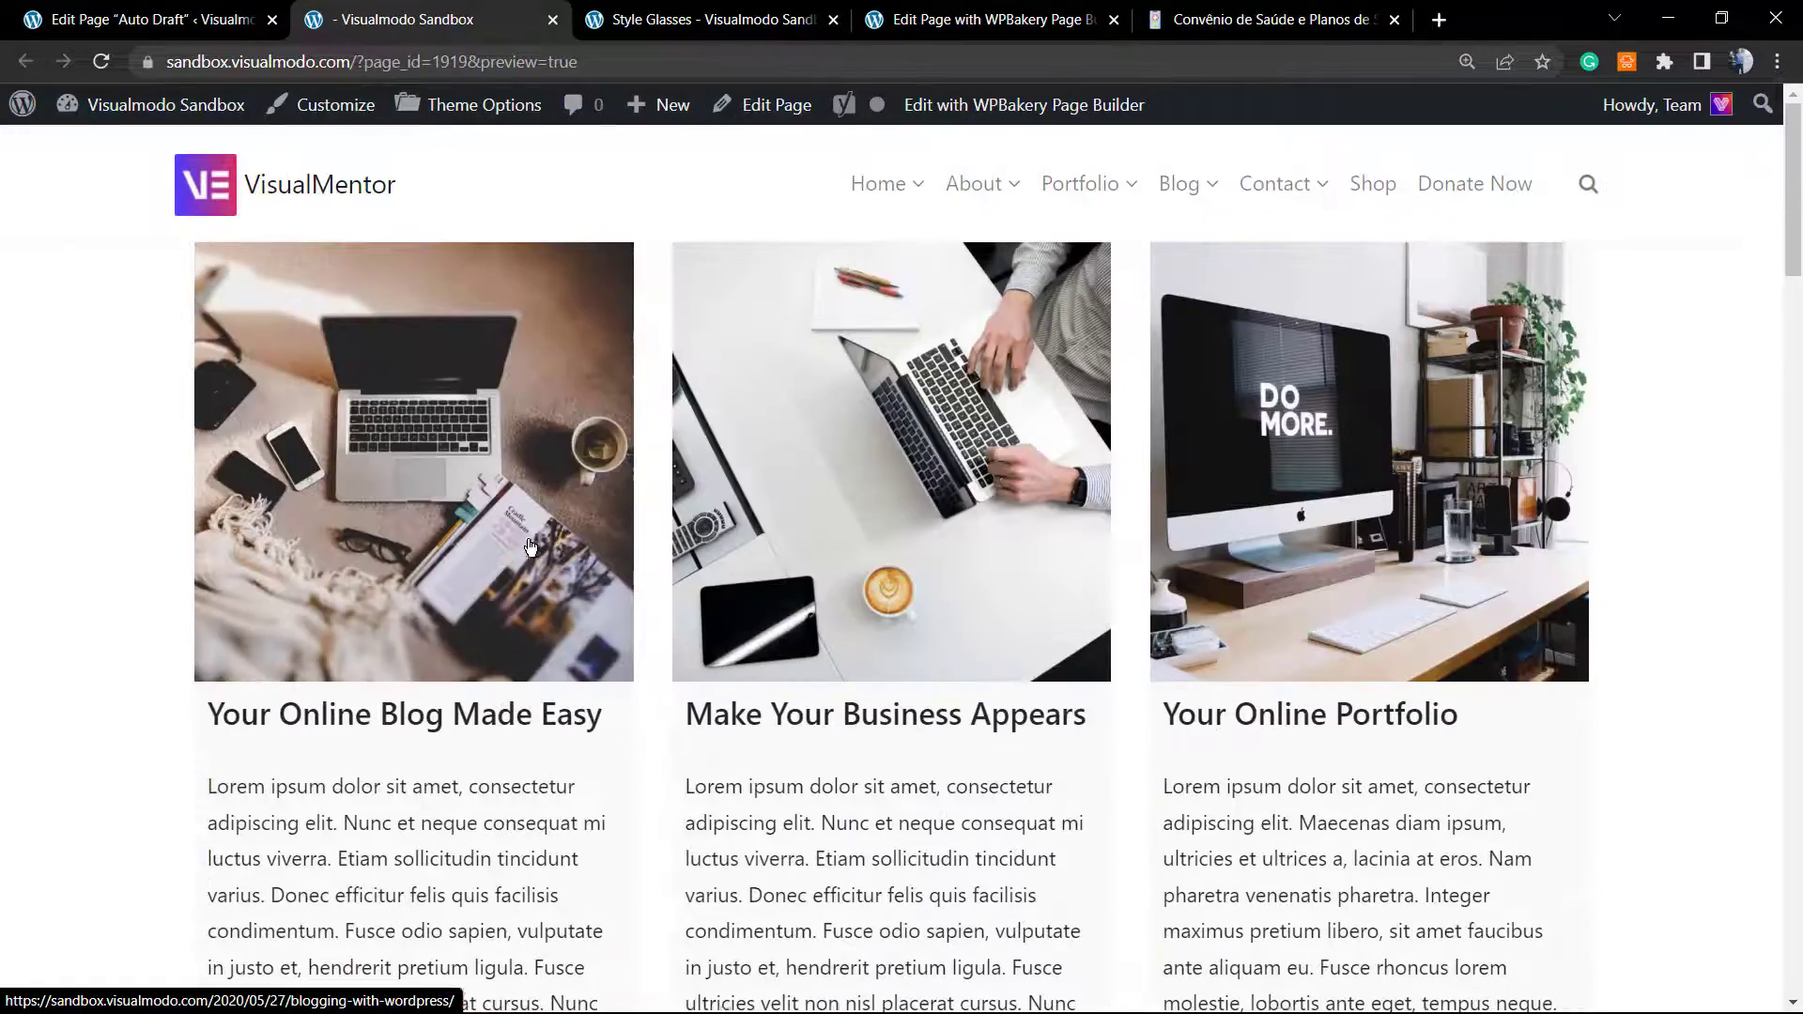
scroll(544, 546, "down", 15)
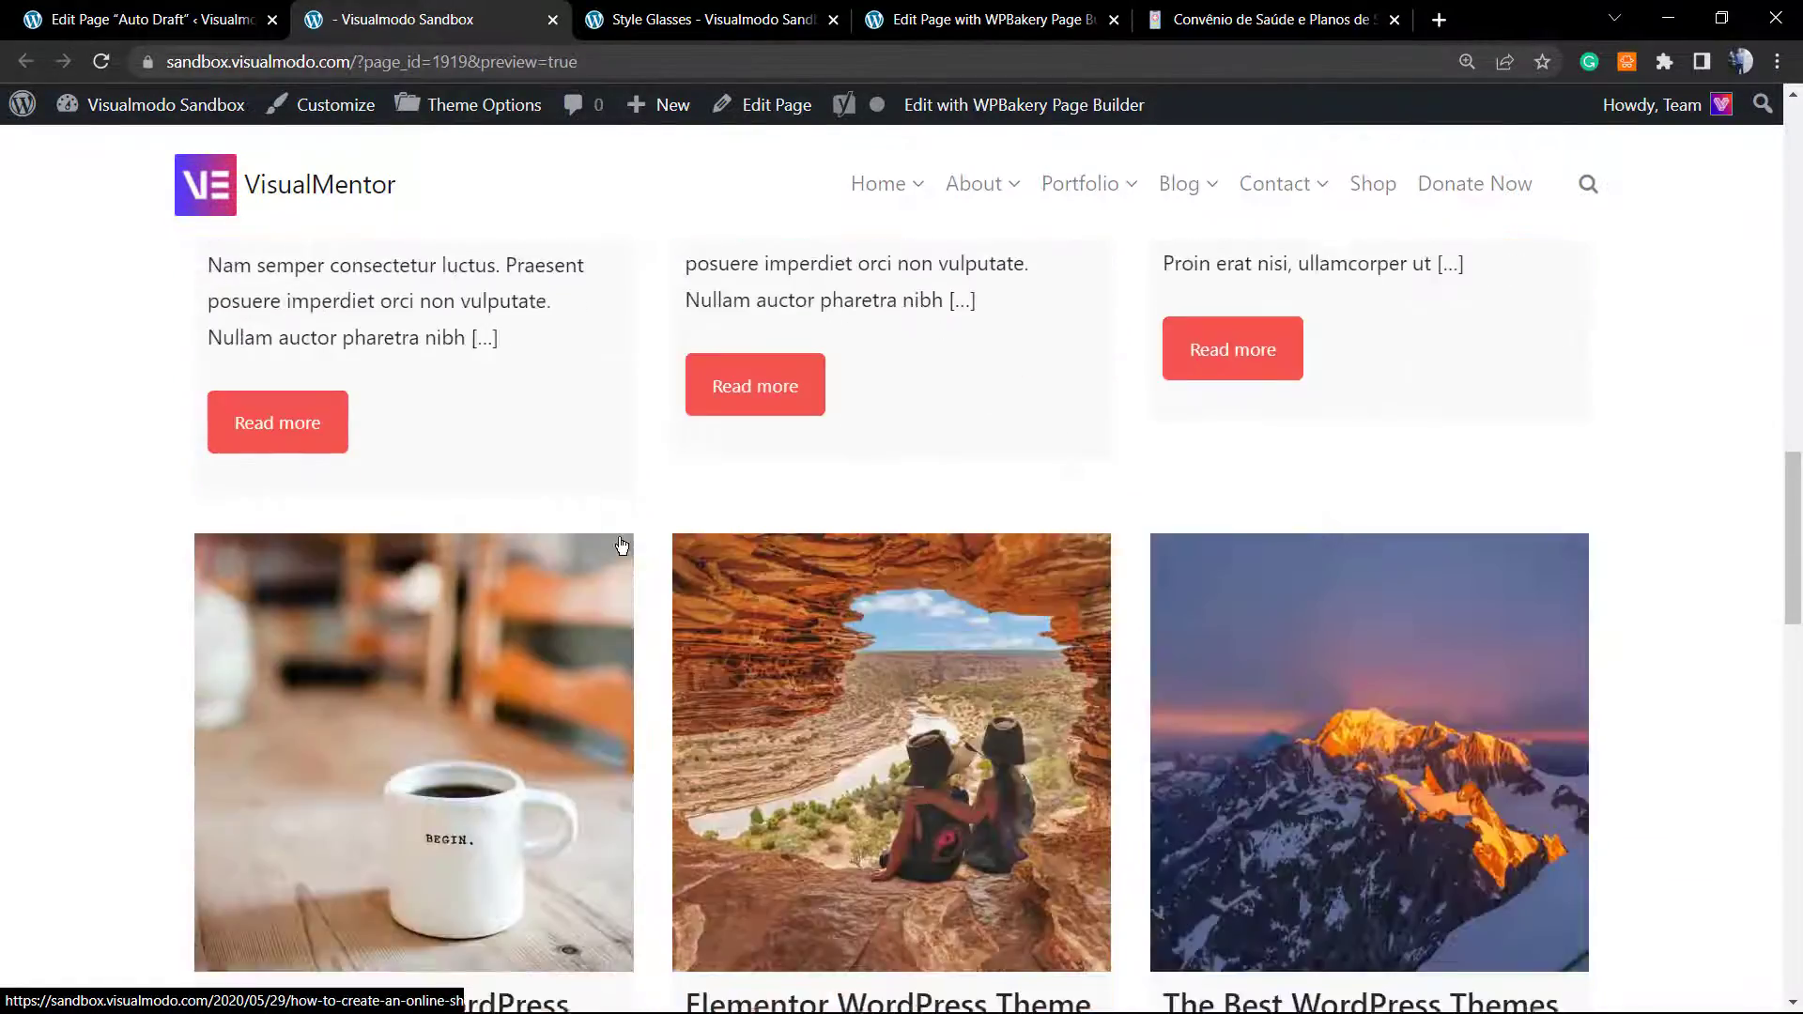
scroll(564, 547, "down", 5)
scroll(486, 373, "up", 3)
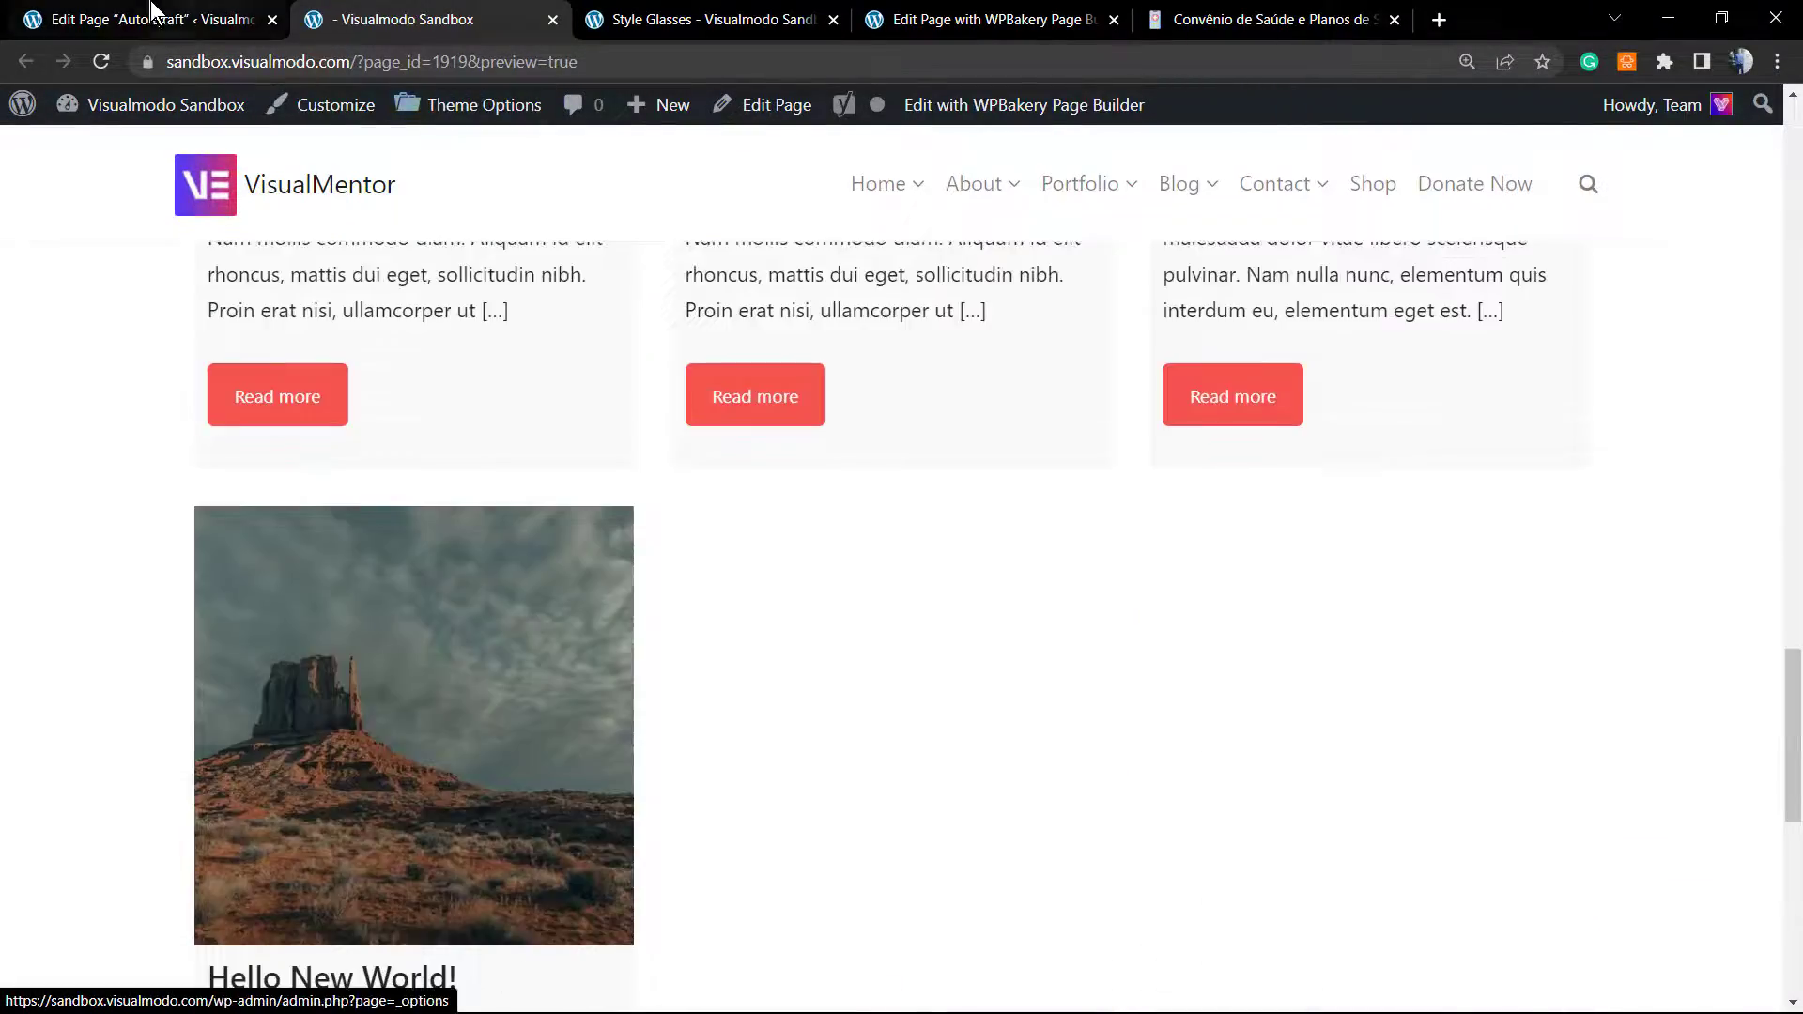
Step: Return to the page editor, duplicate the Post Grid element, and delete the copy after dismissing the tip
left_click(188, 19)
scroll(725, 645, "down", 1)
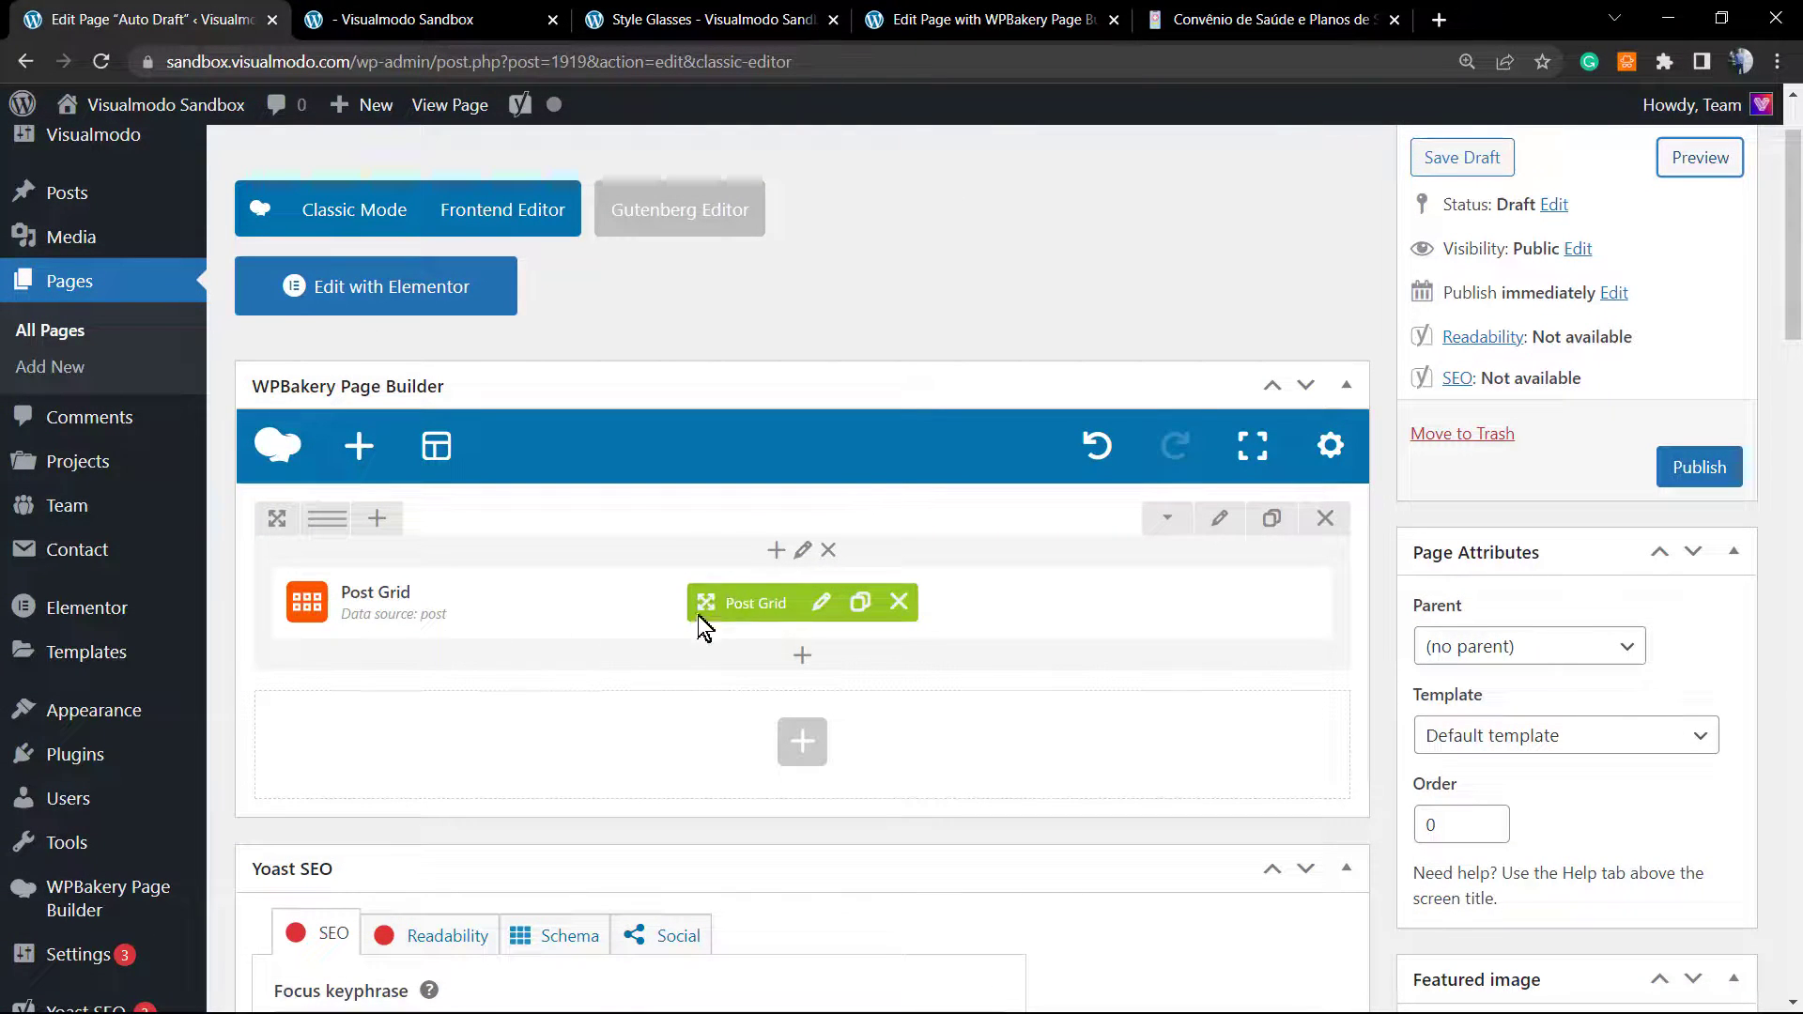
left_click(825, 602)
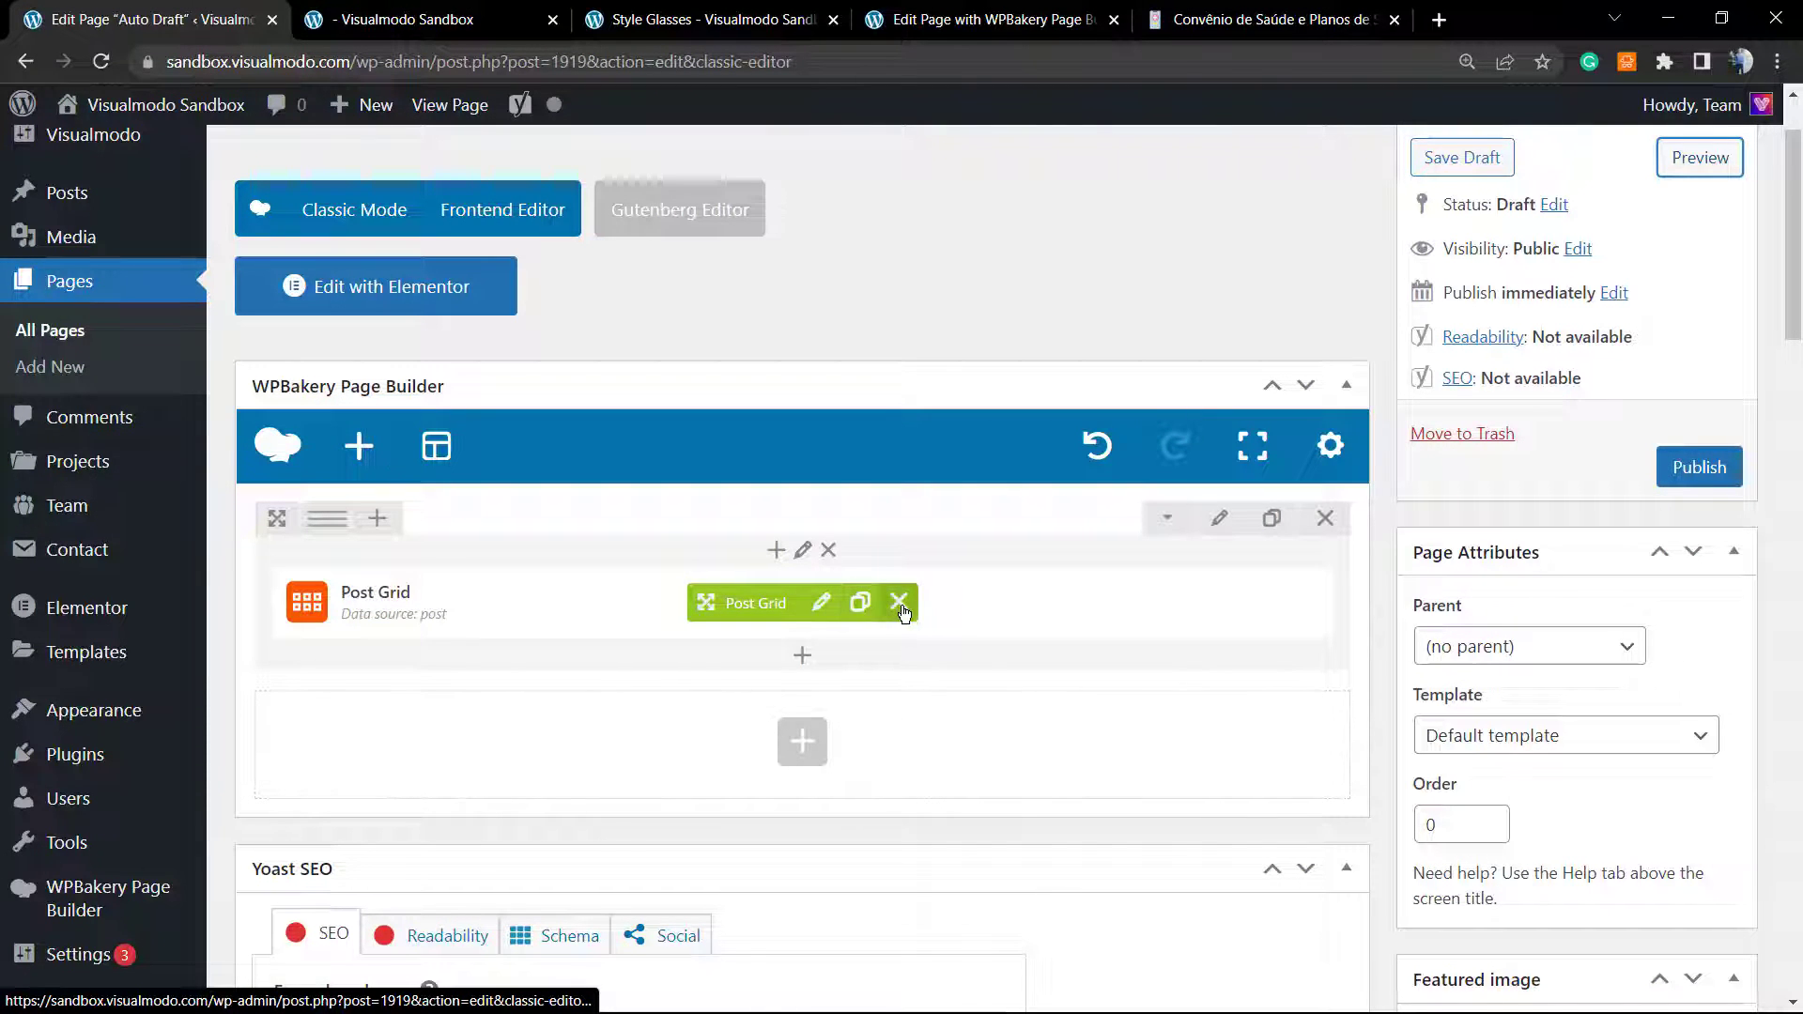
left_click(860, 604)
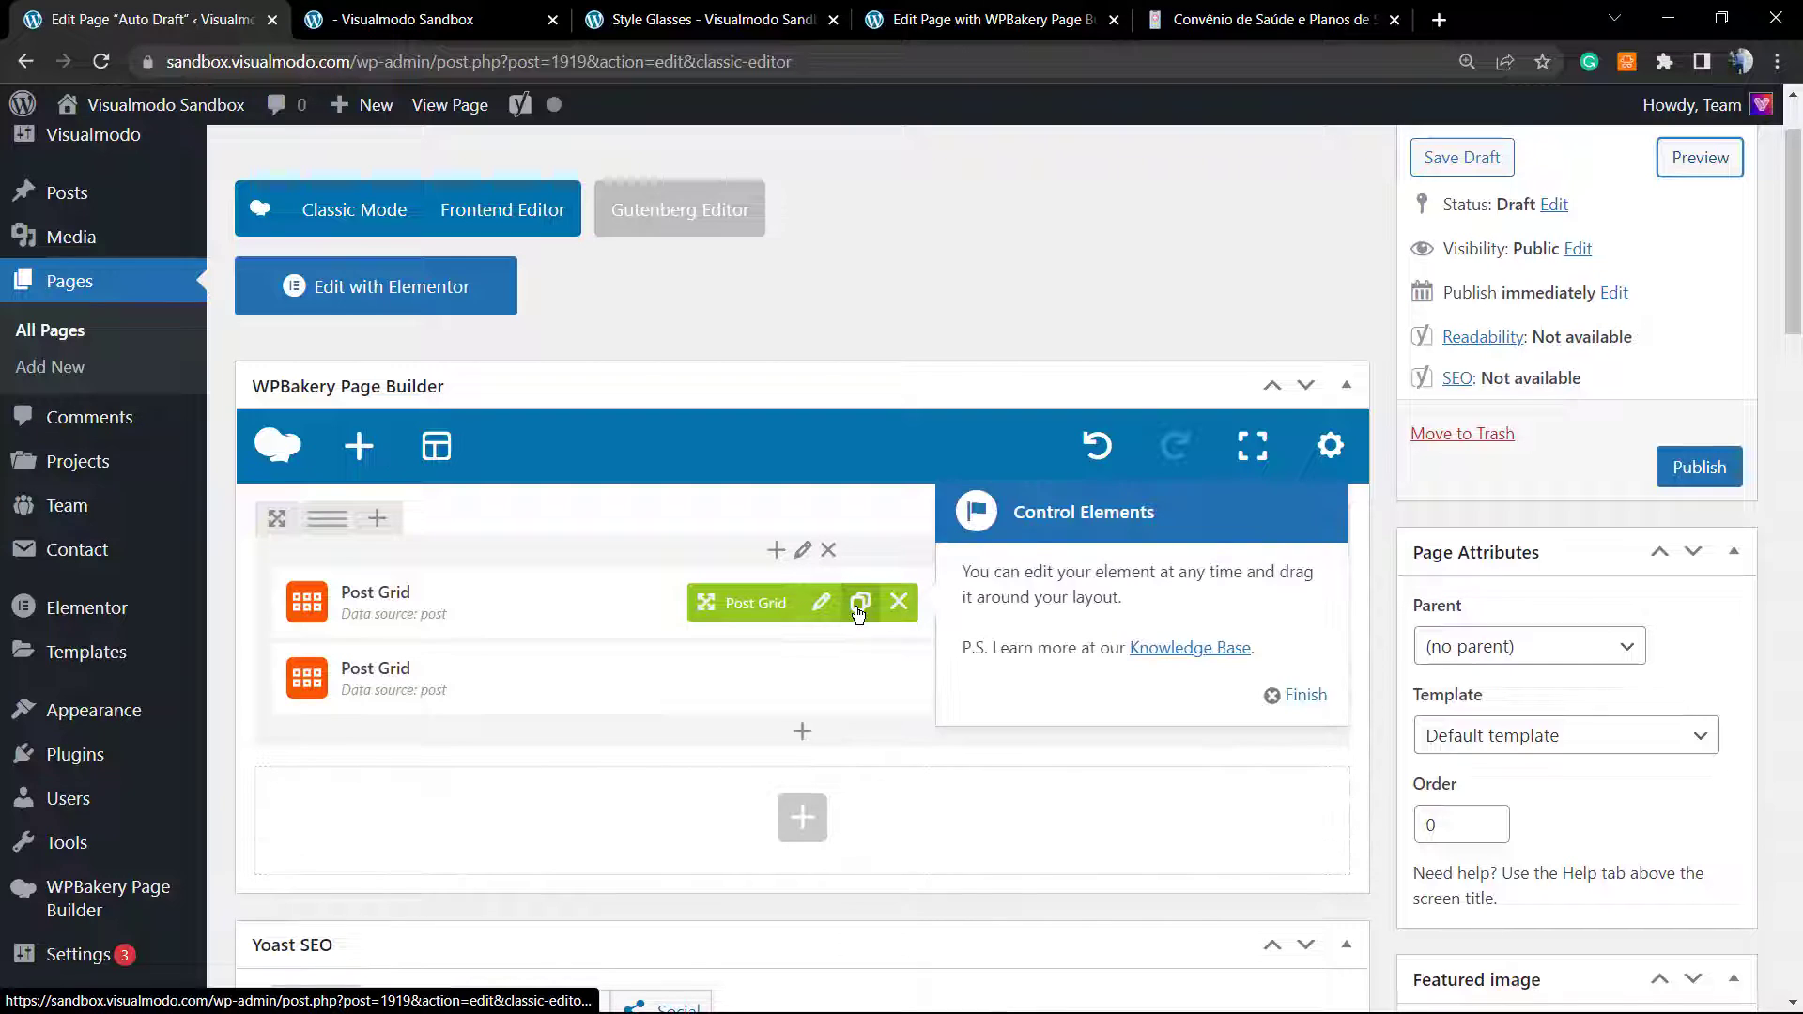
left_click(1296, 692)
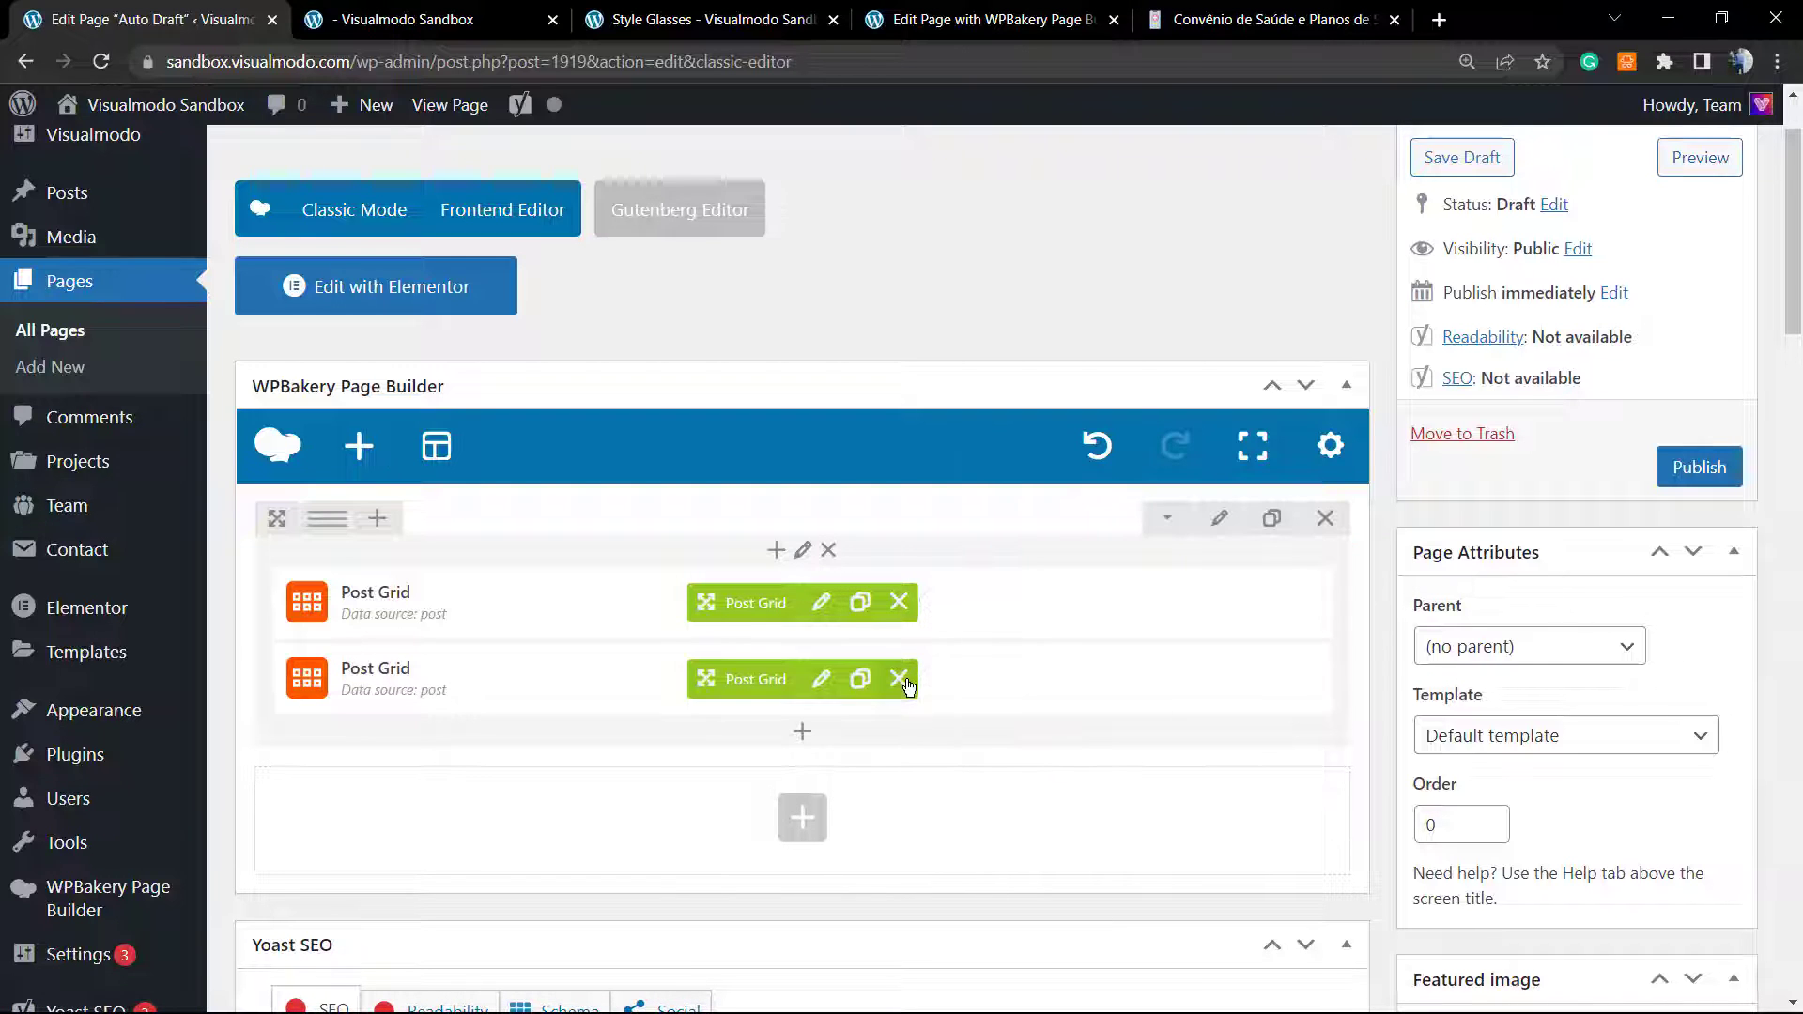
left_click(900, 680)
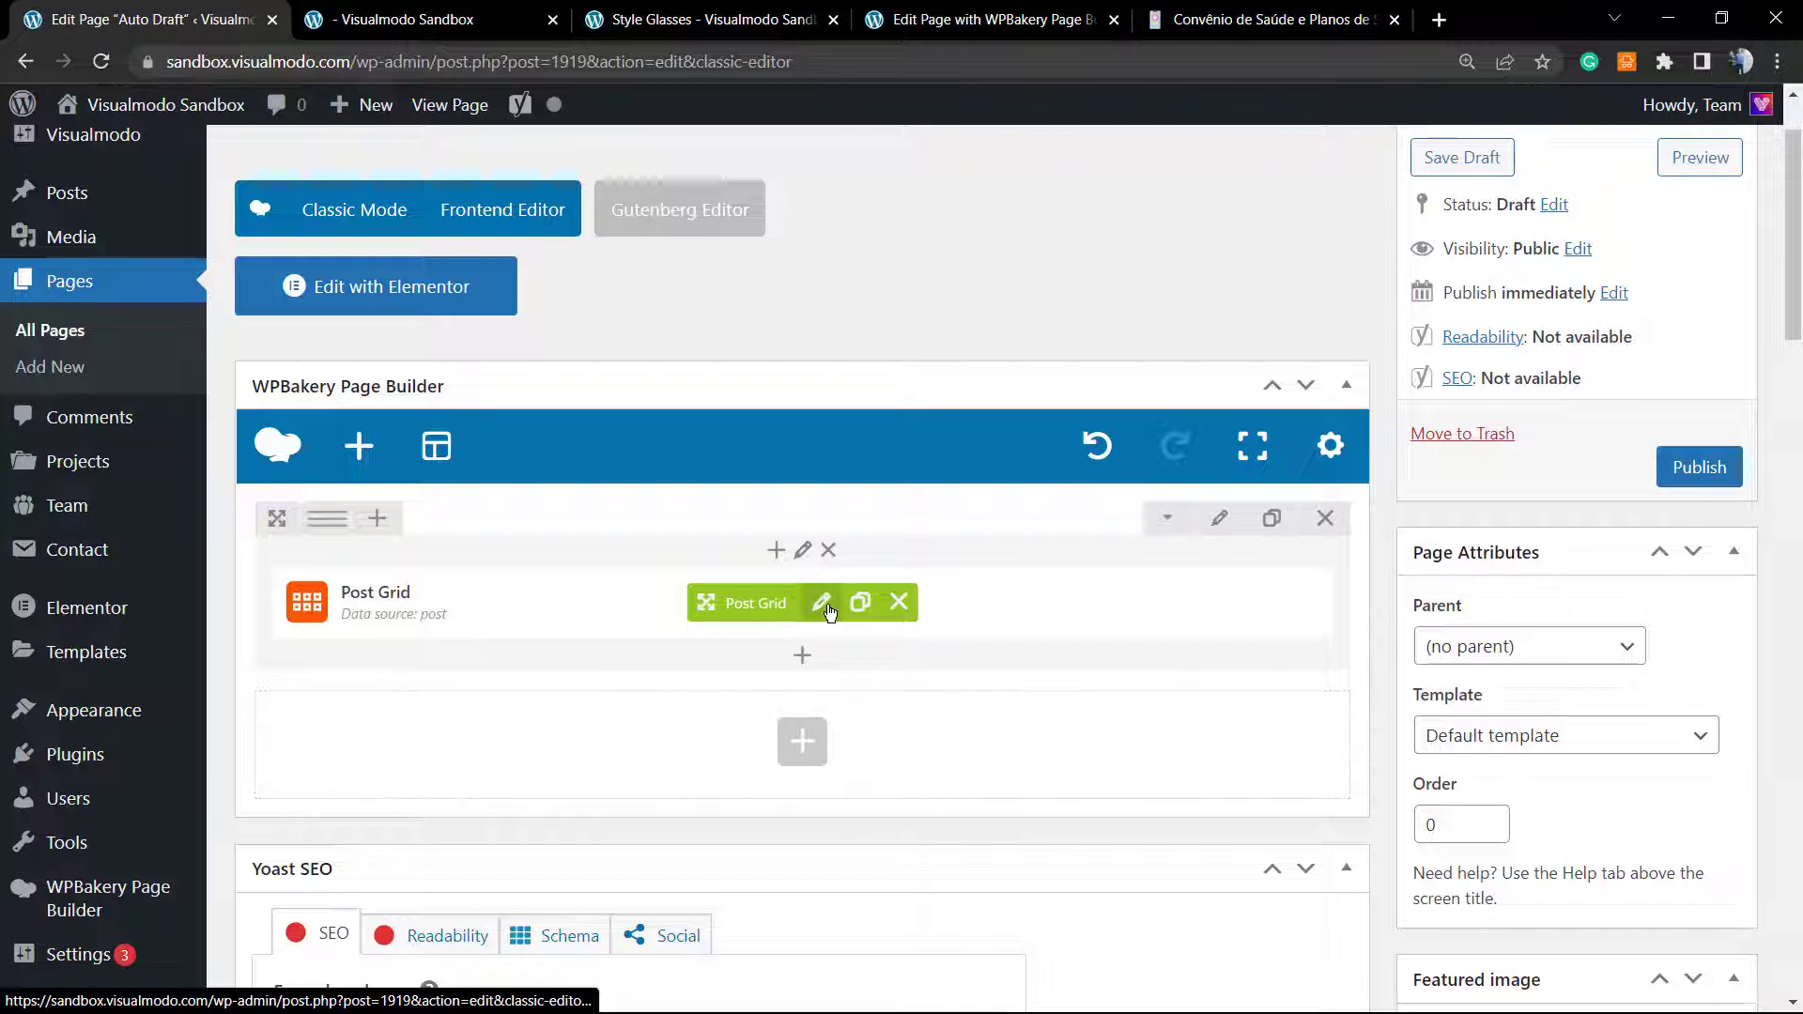
Step: Open the Post Grid element's settings, review the available data sources and choose Post
left_click(826, 610)
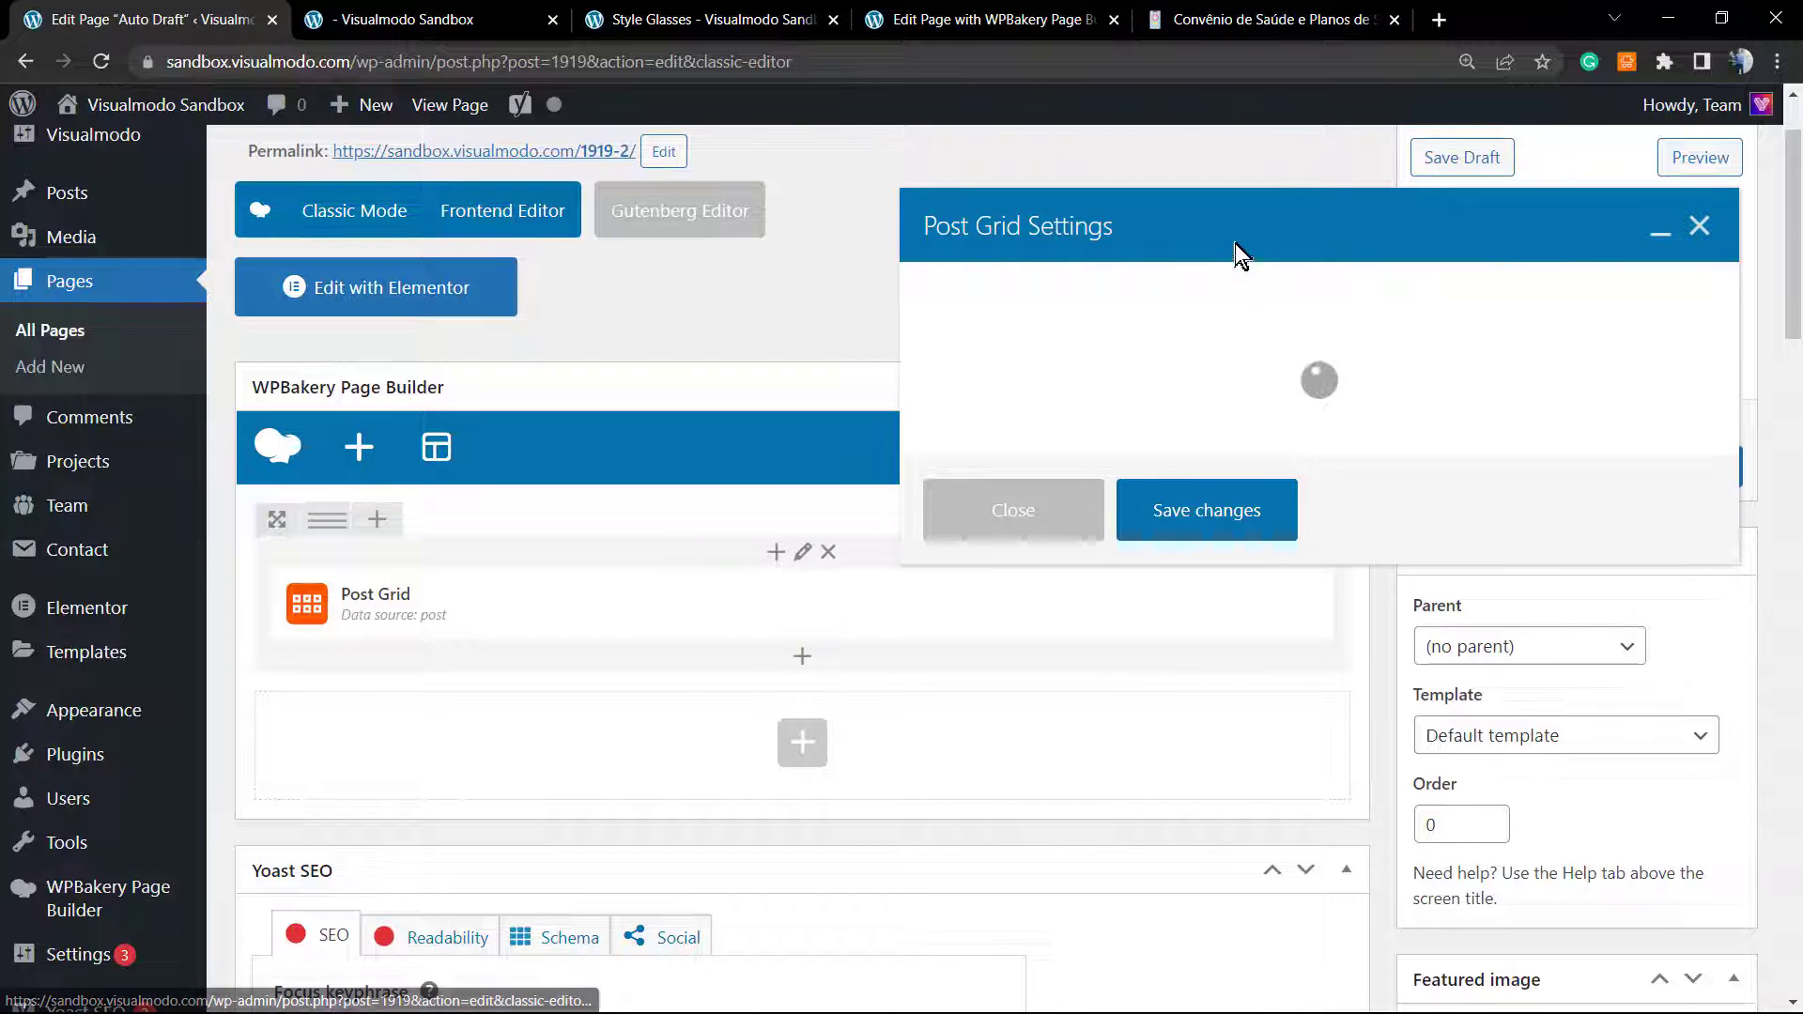
left_click_drag(1236, 249, 957, 266)
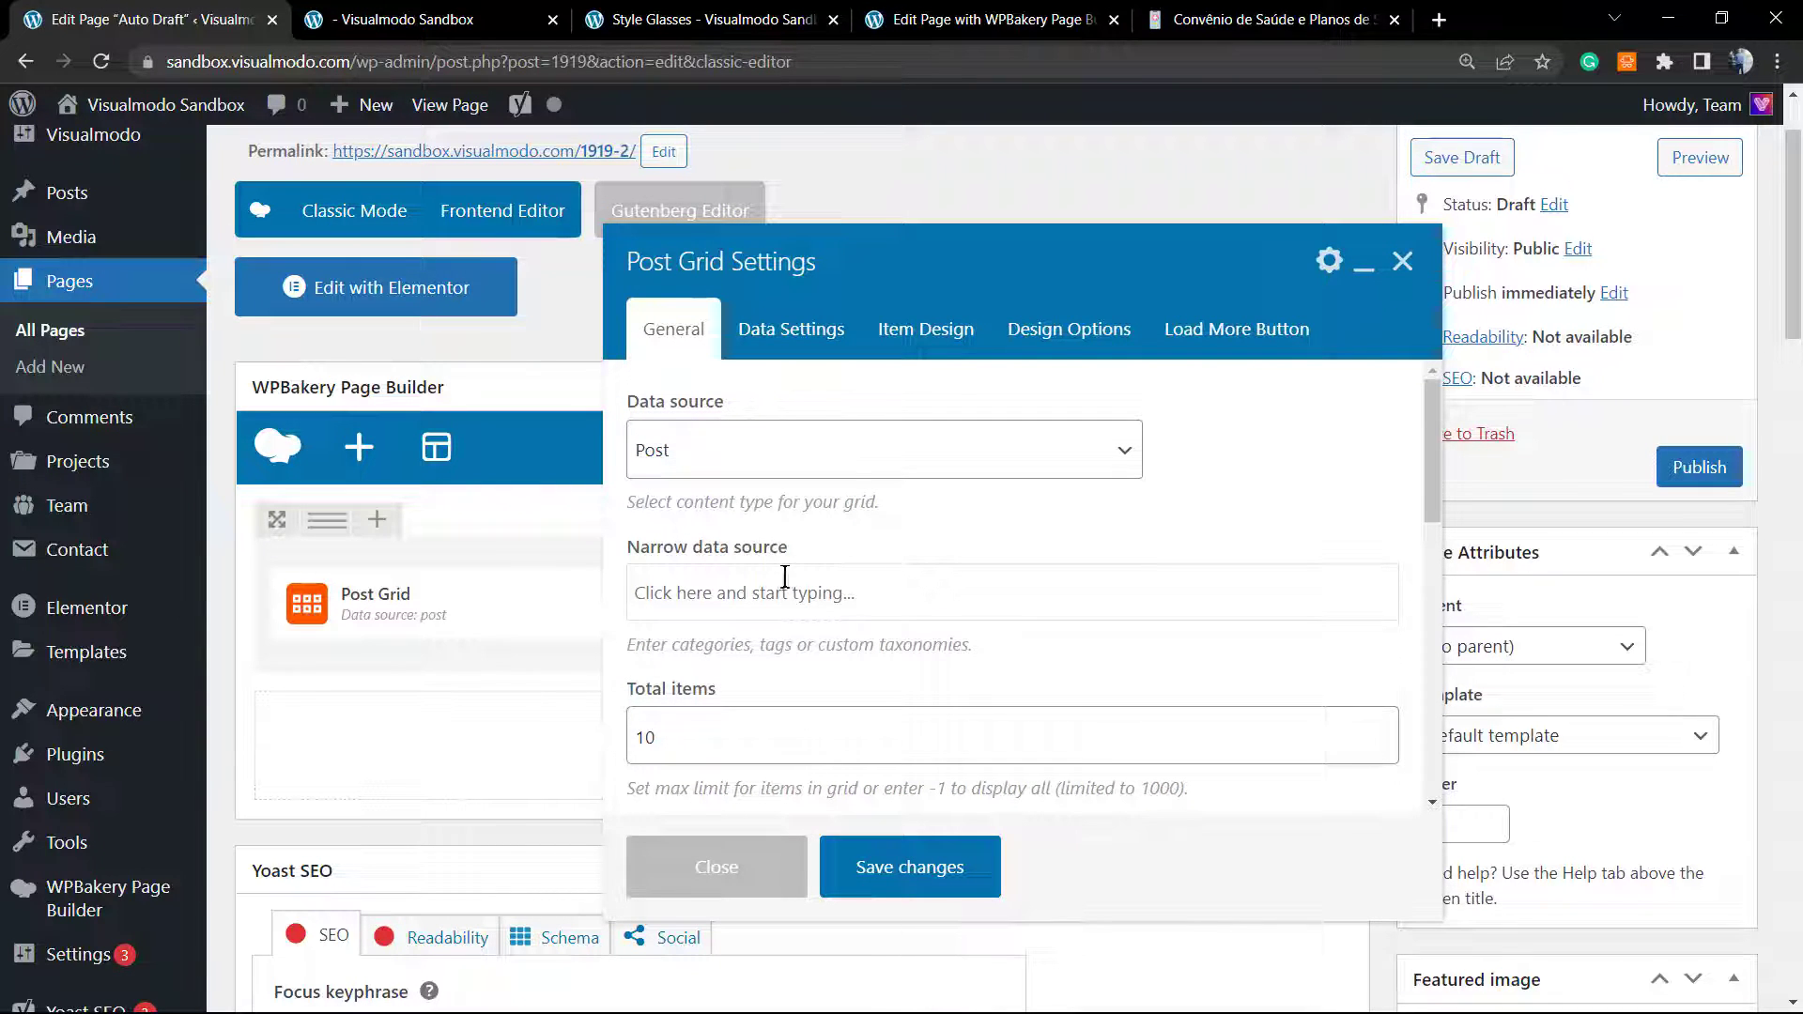
left_click(836, 452)
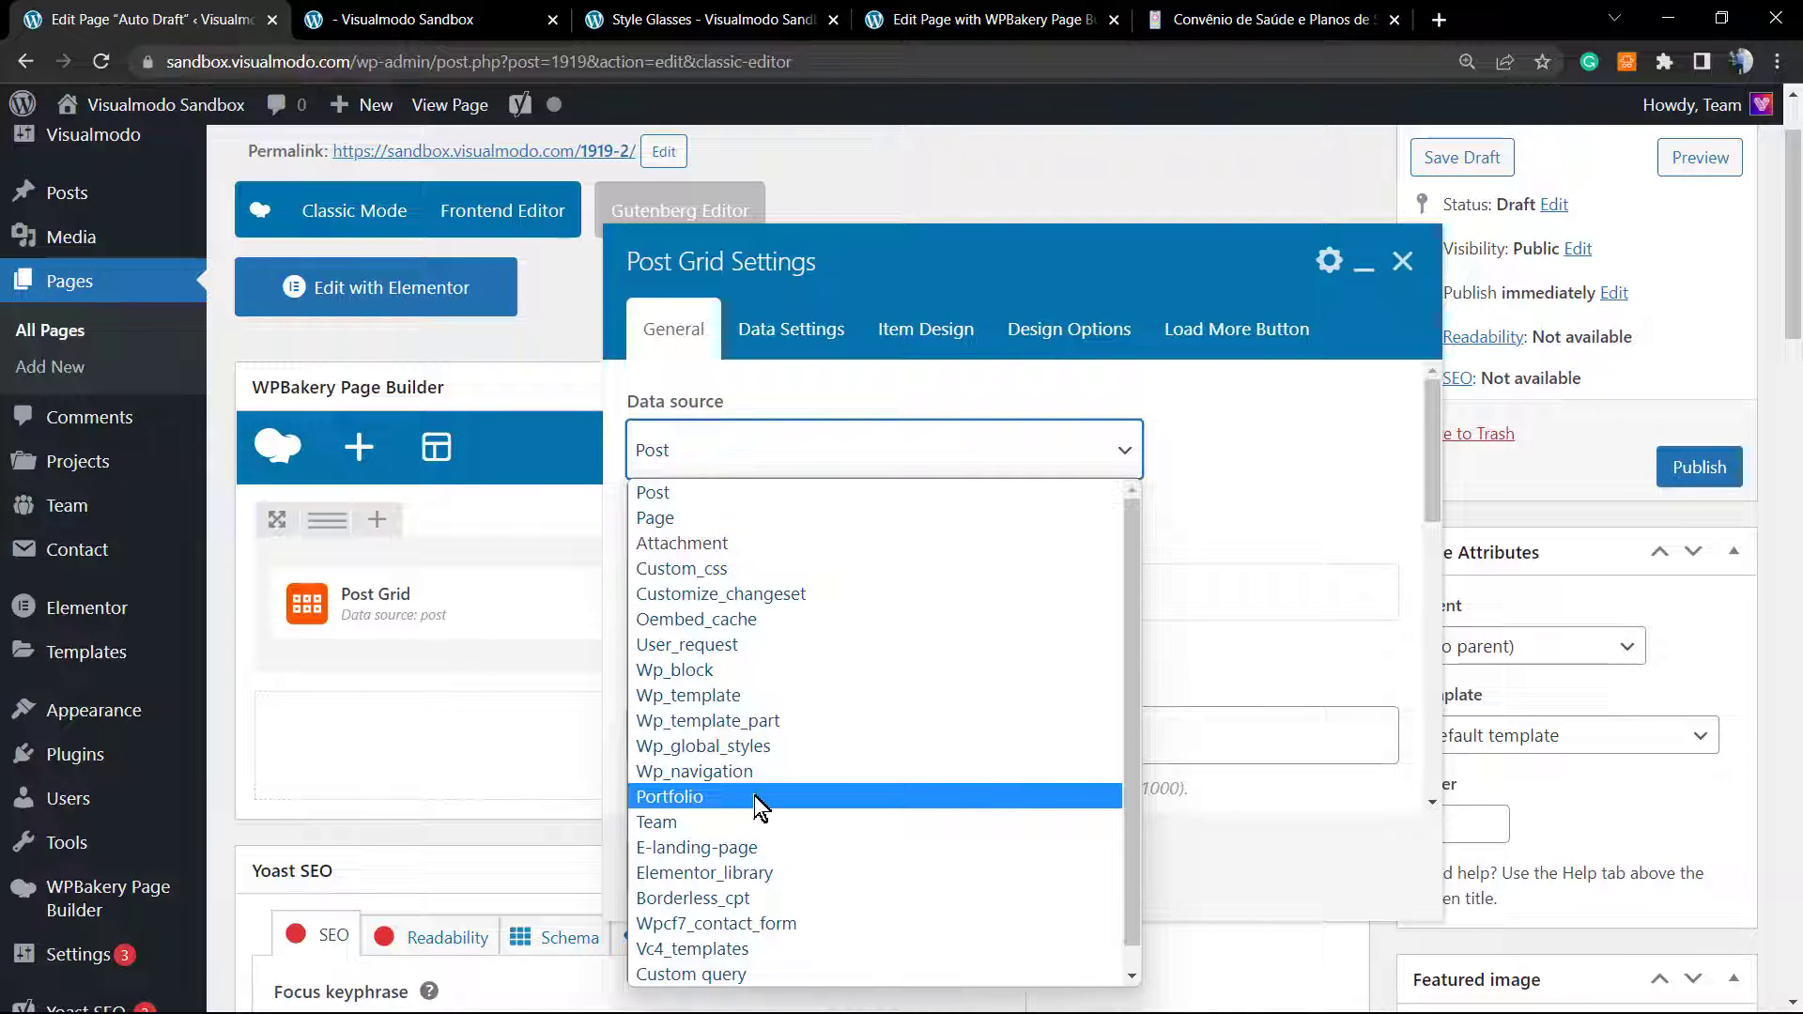
scroll(751, 817, "down", 1)
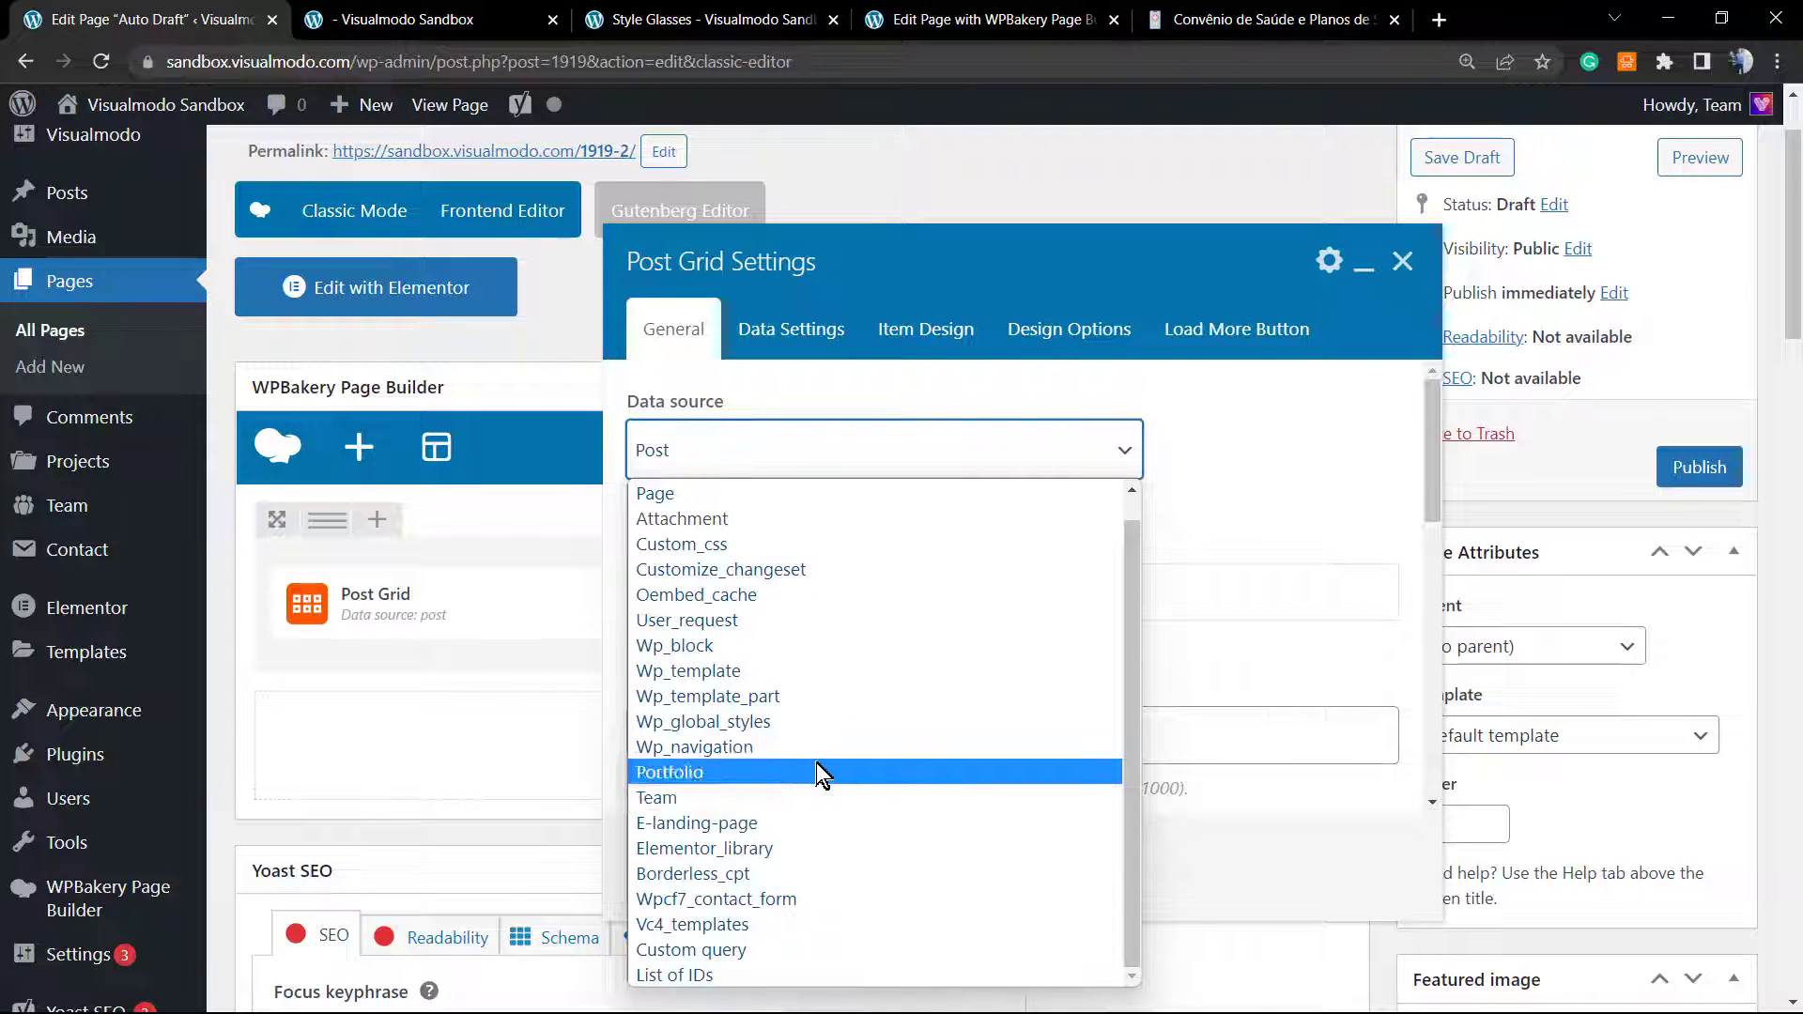
scroll(822, 723, "up", 1)
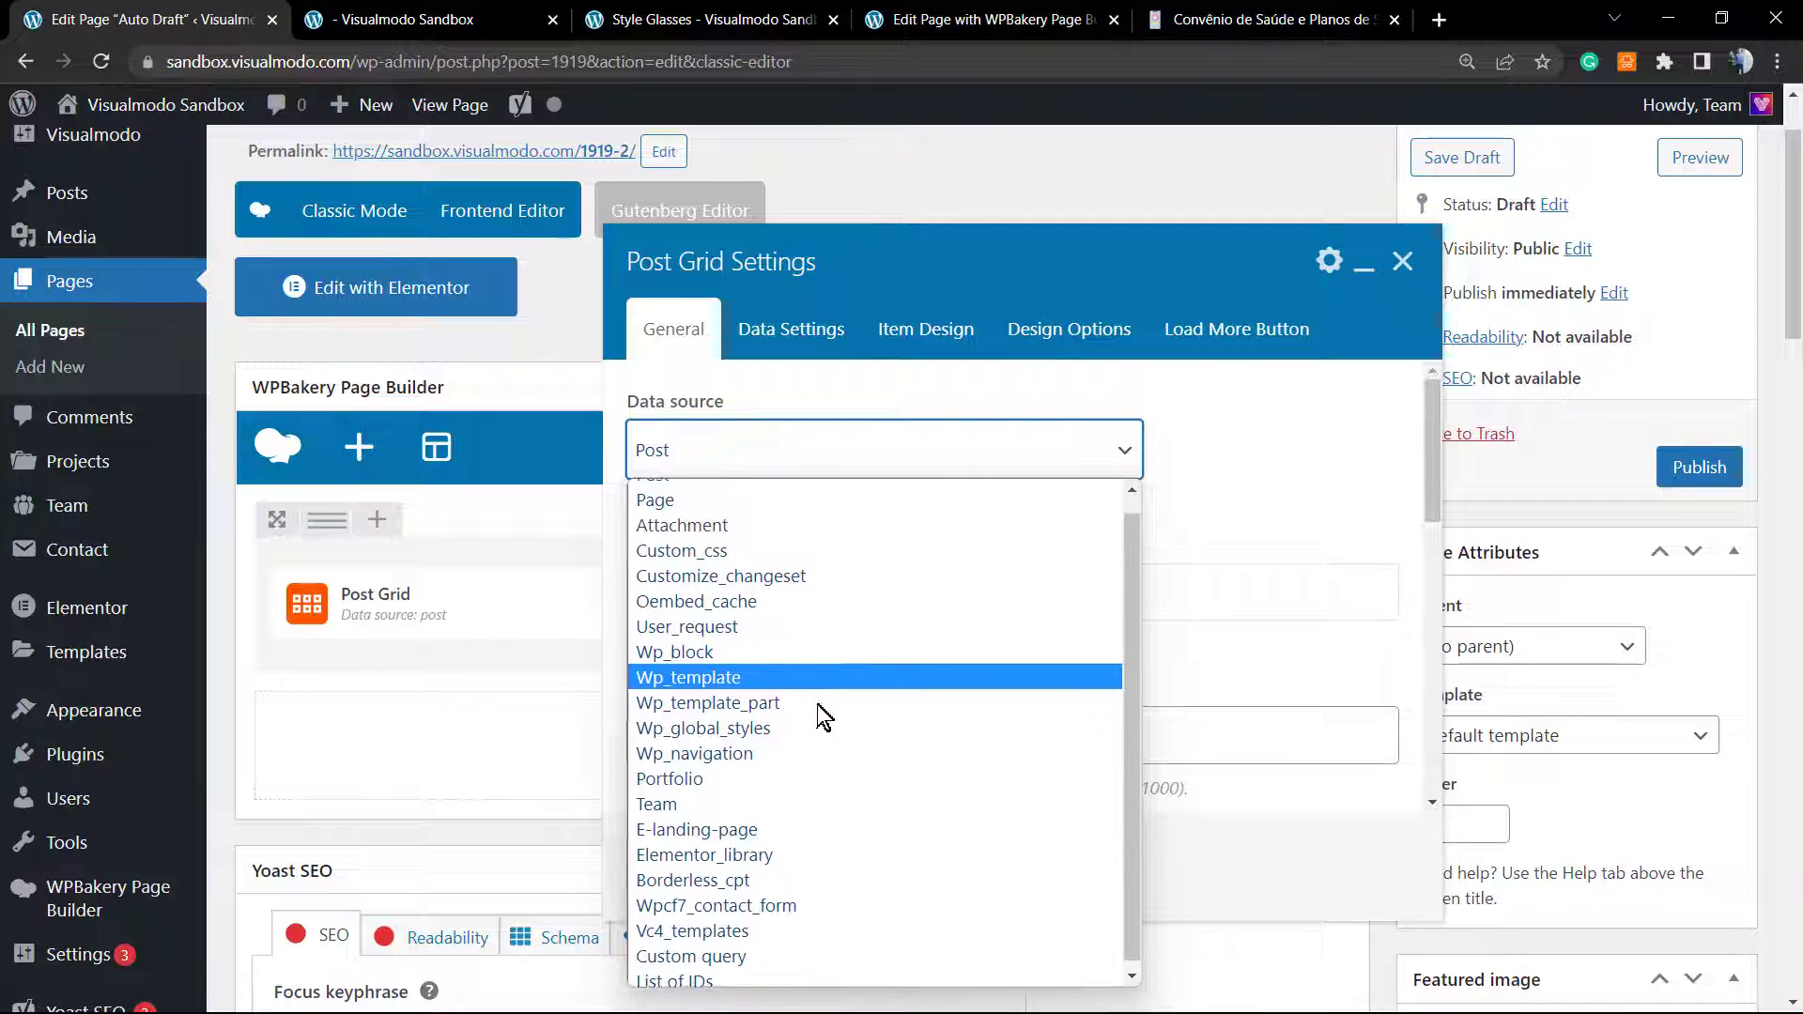
scroll(817, 733, "down", 1)
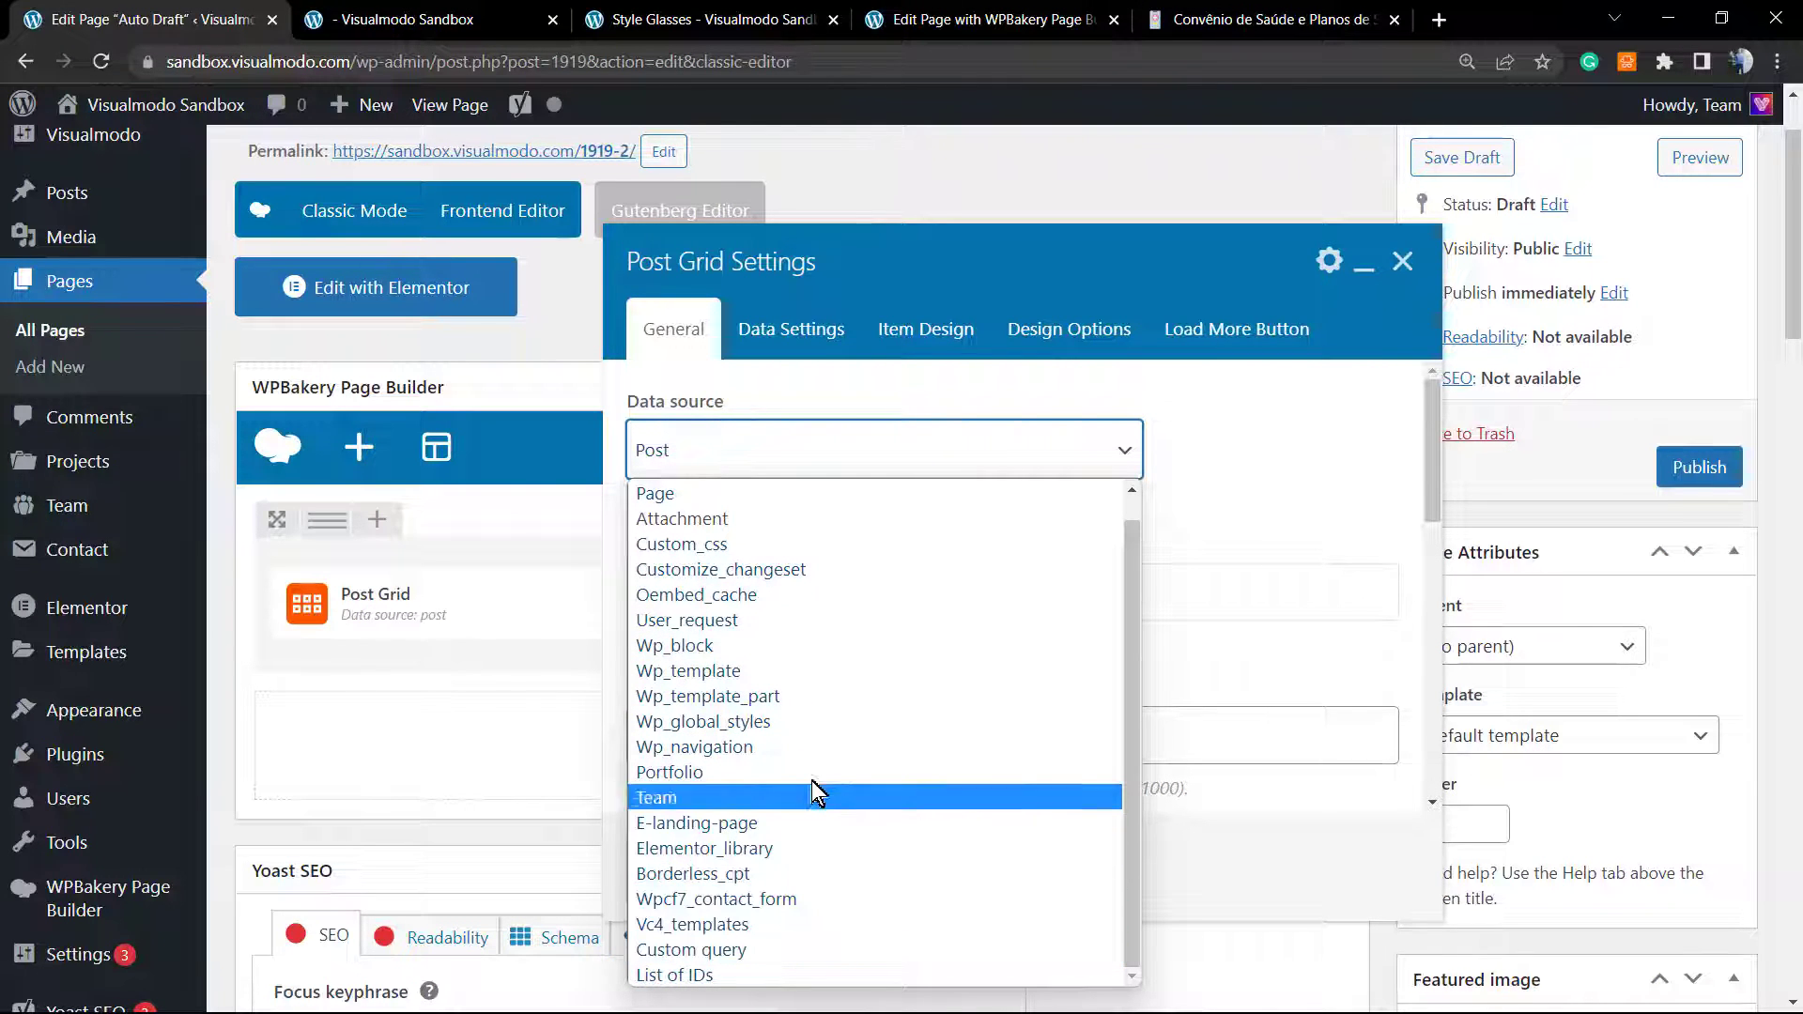
scroll(777, 512, "up", 1)
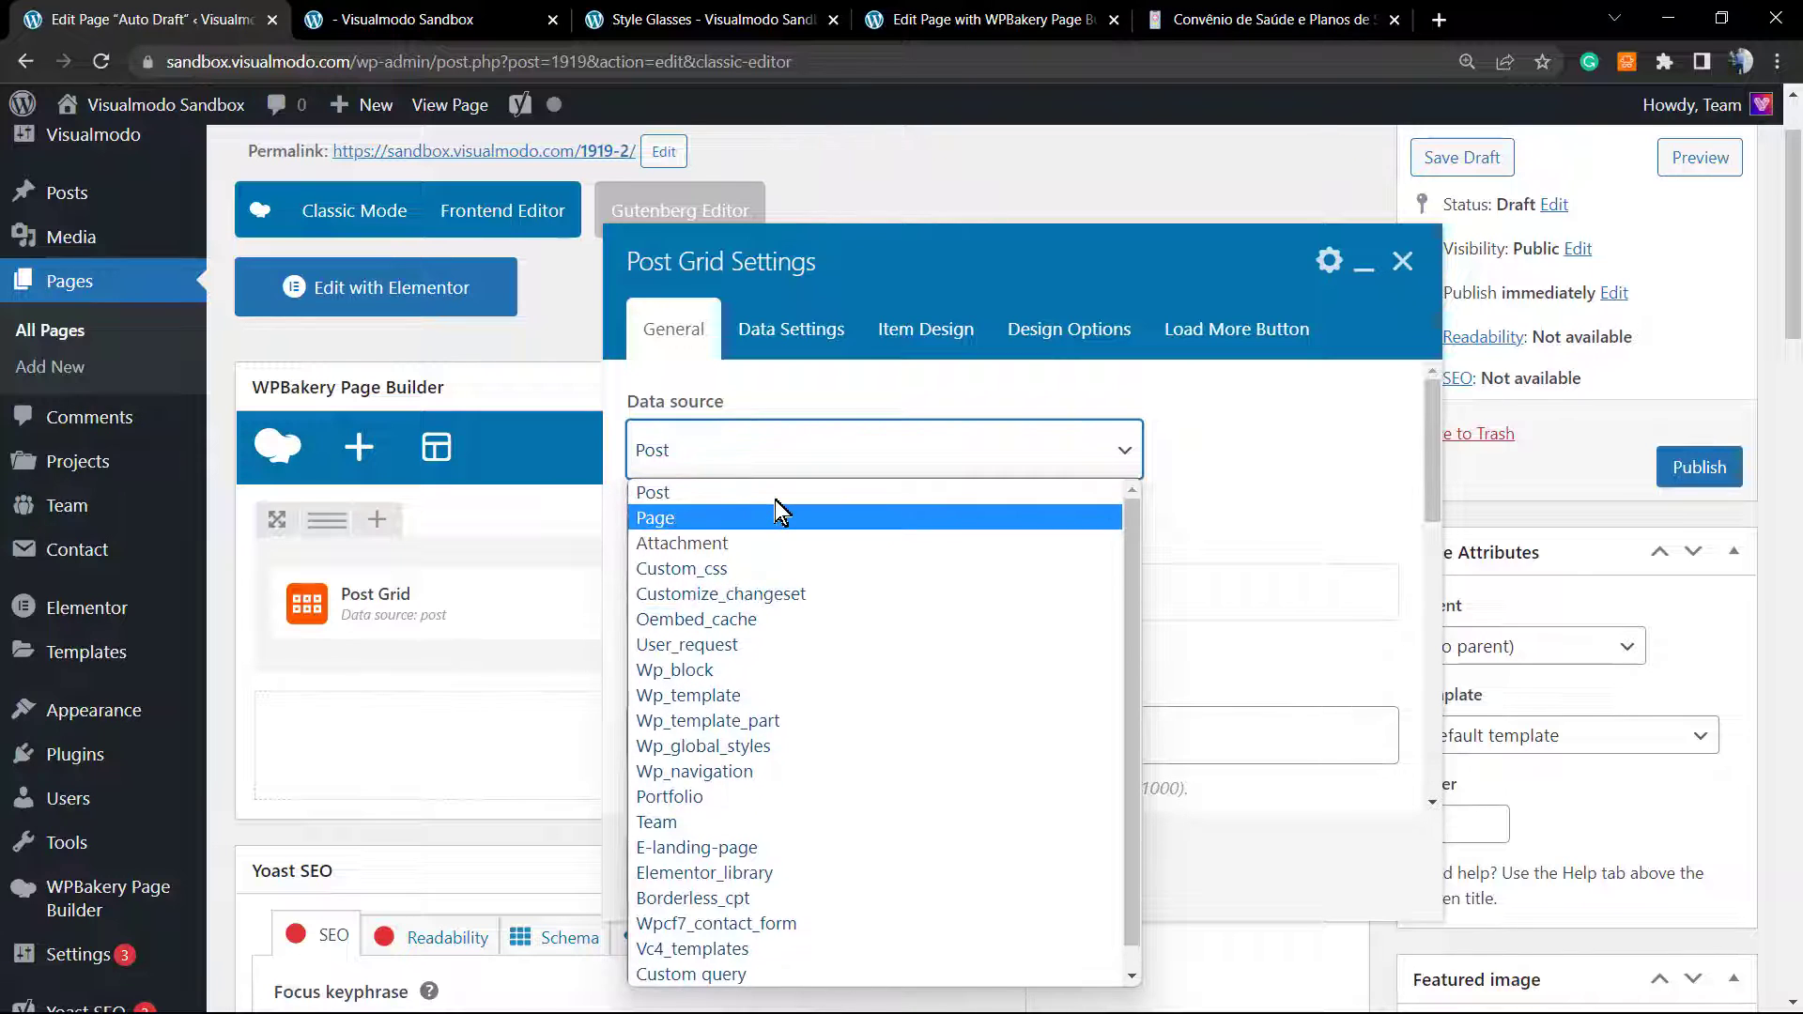
left_click(767, 494)
Step: Set the total number of items in the post grid to 4
scroll(770, 707, "down", 1)
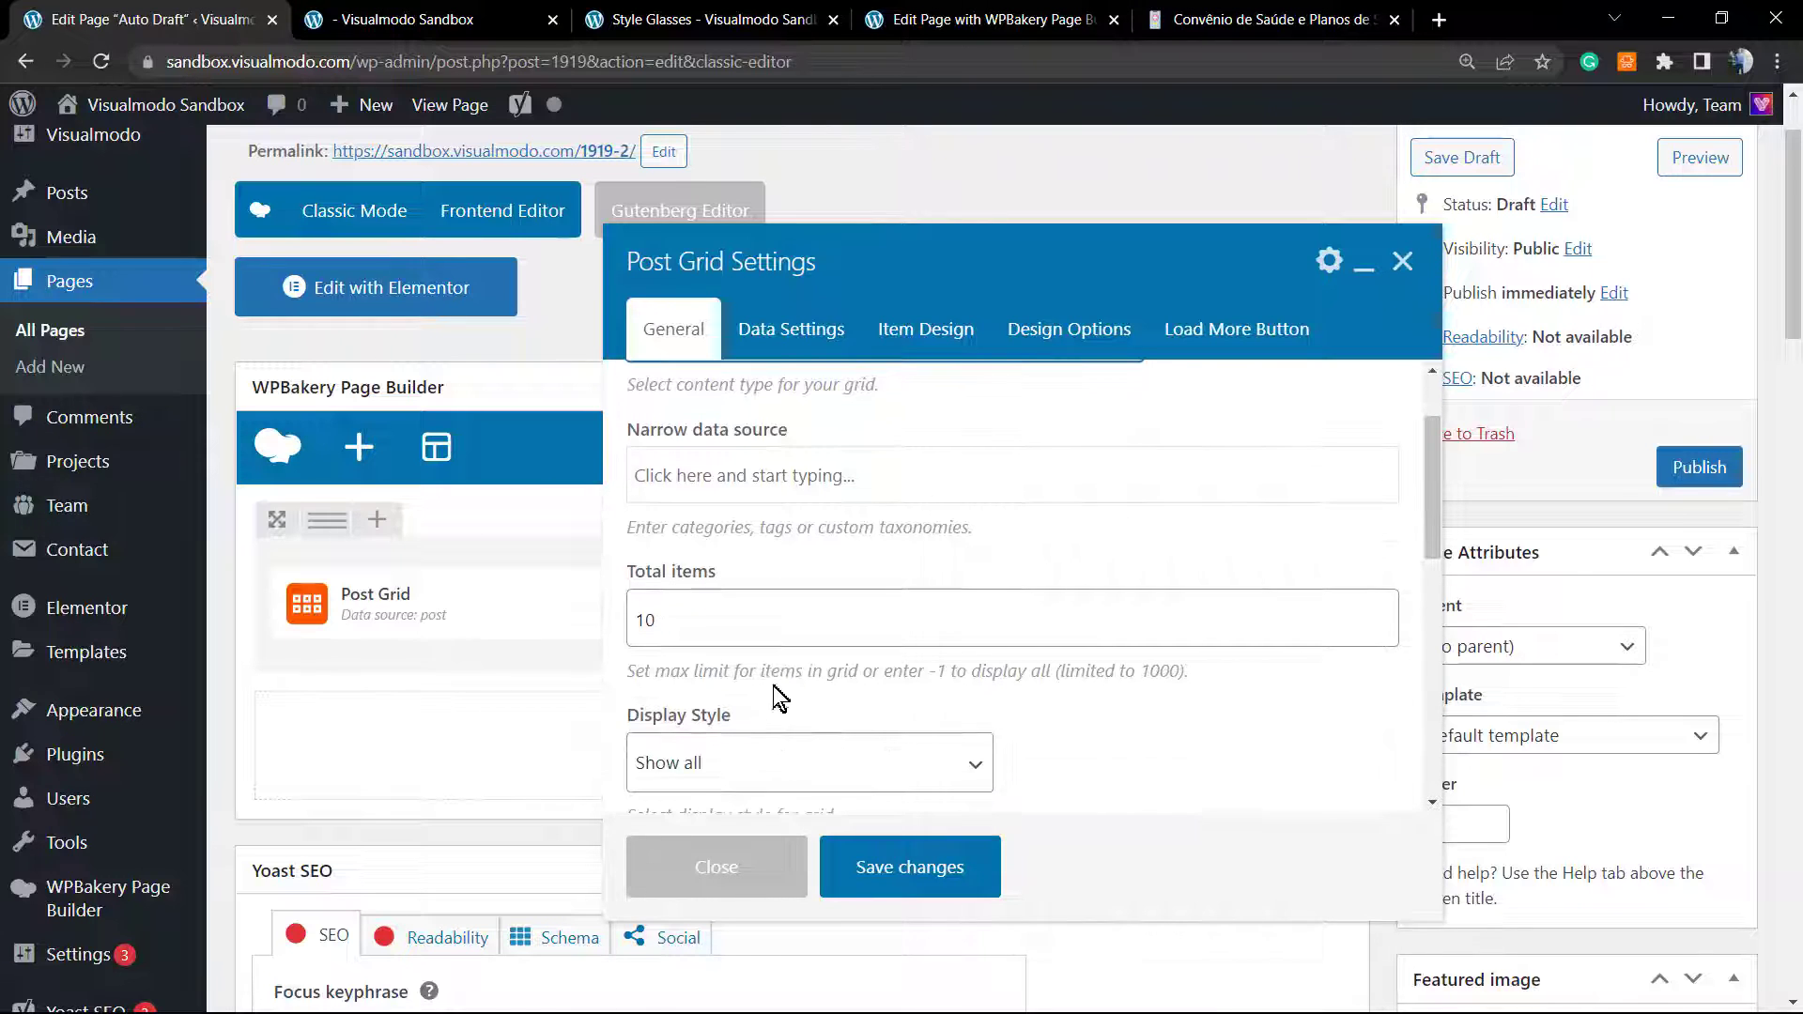
double_click(686, 629)
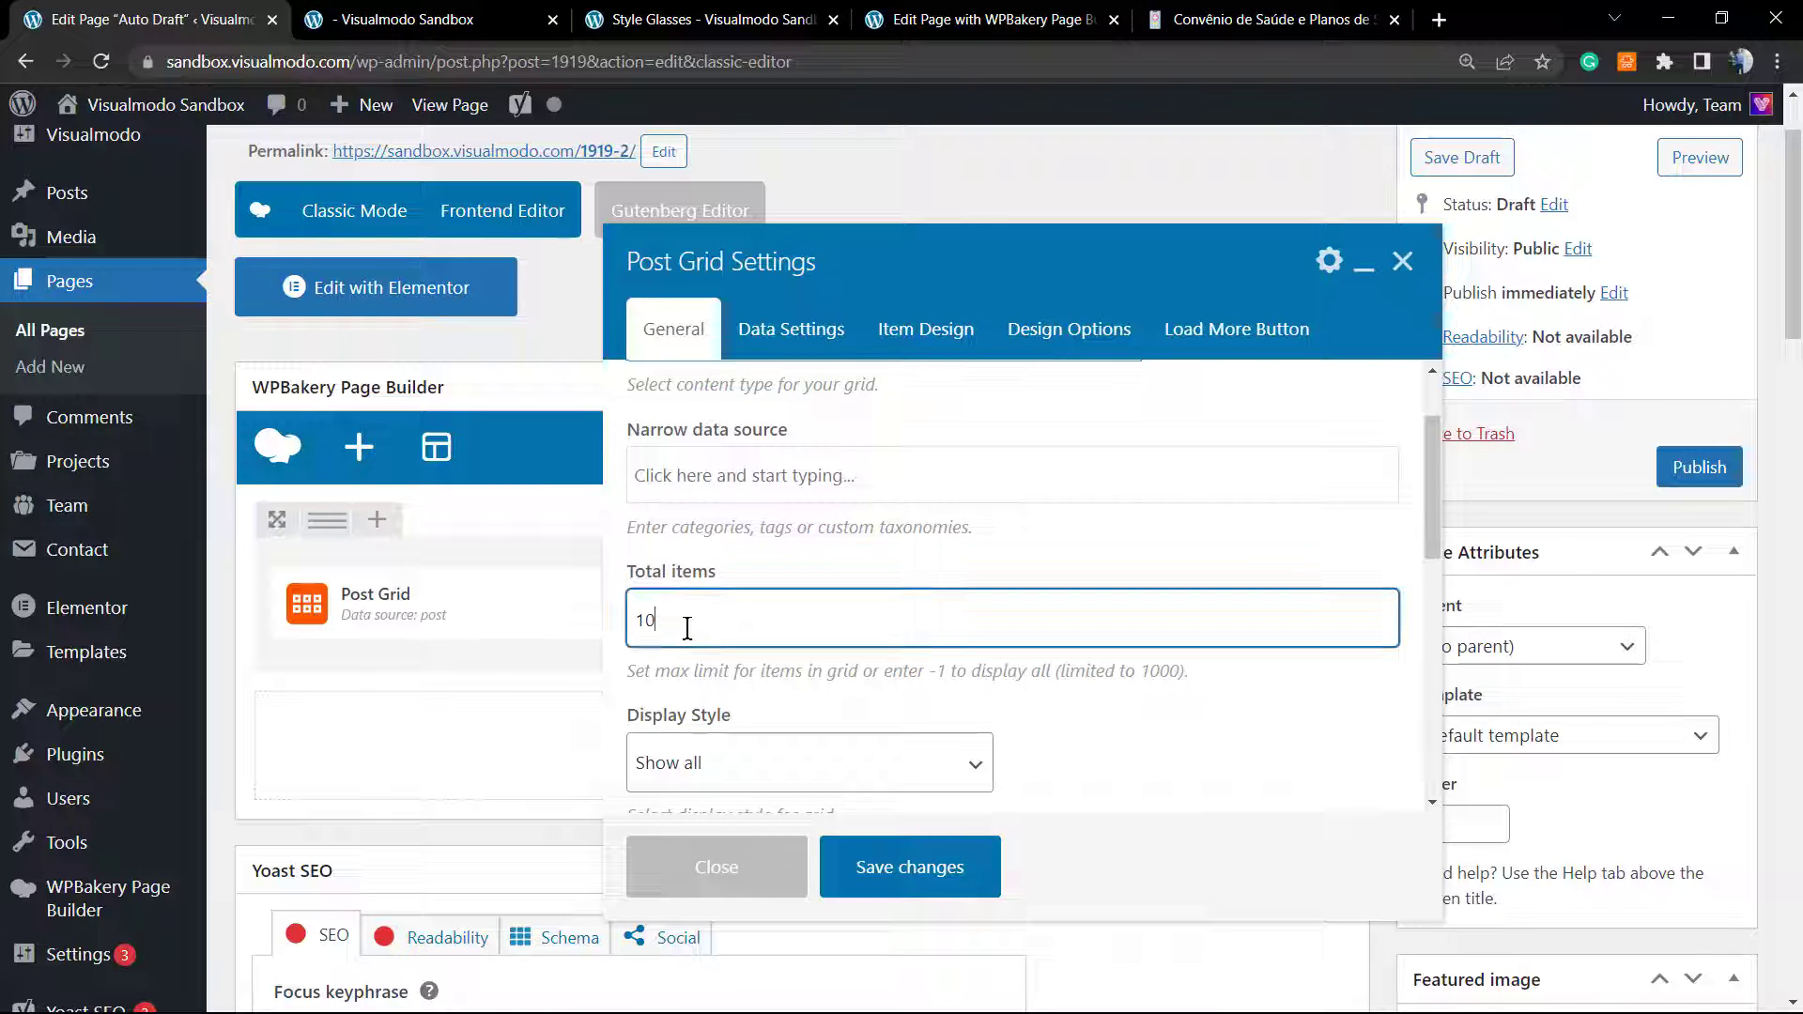
type("8")
double_click(679, 627)
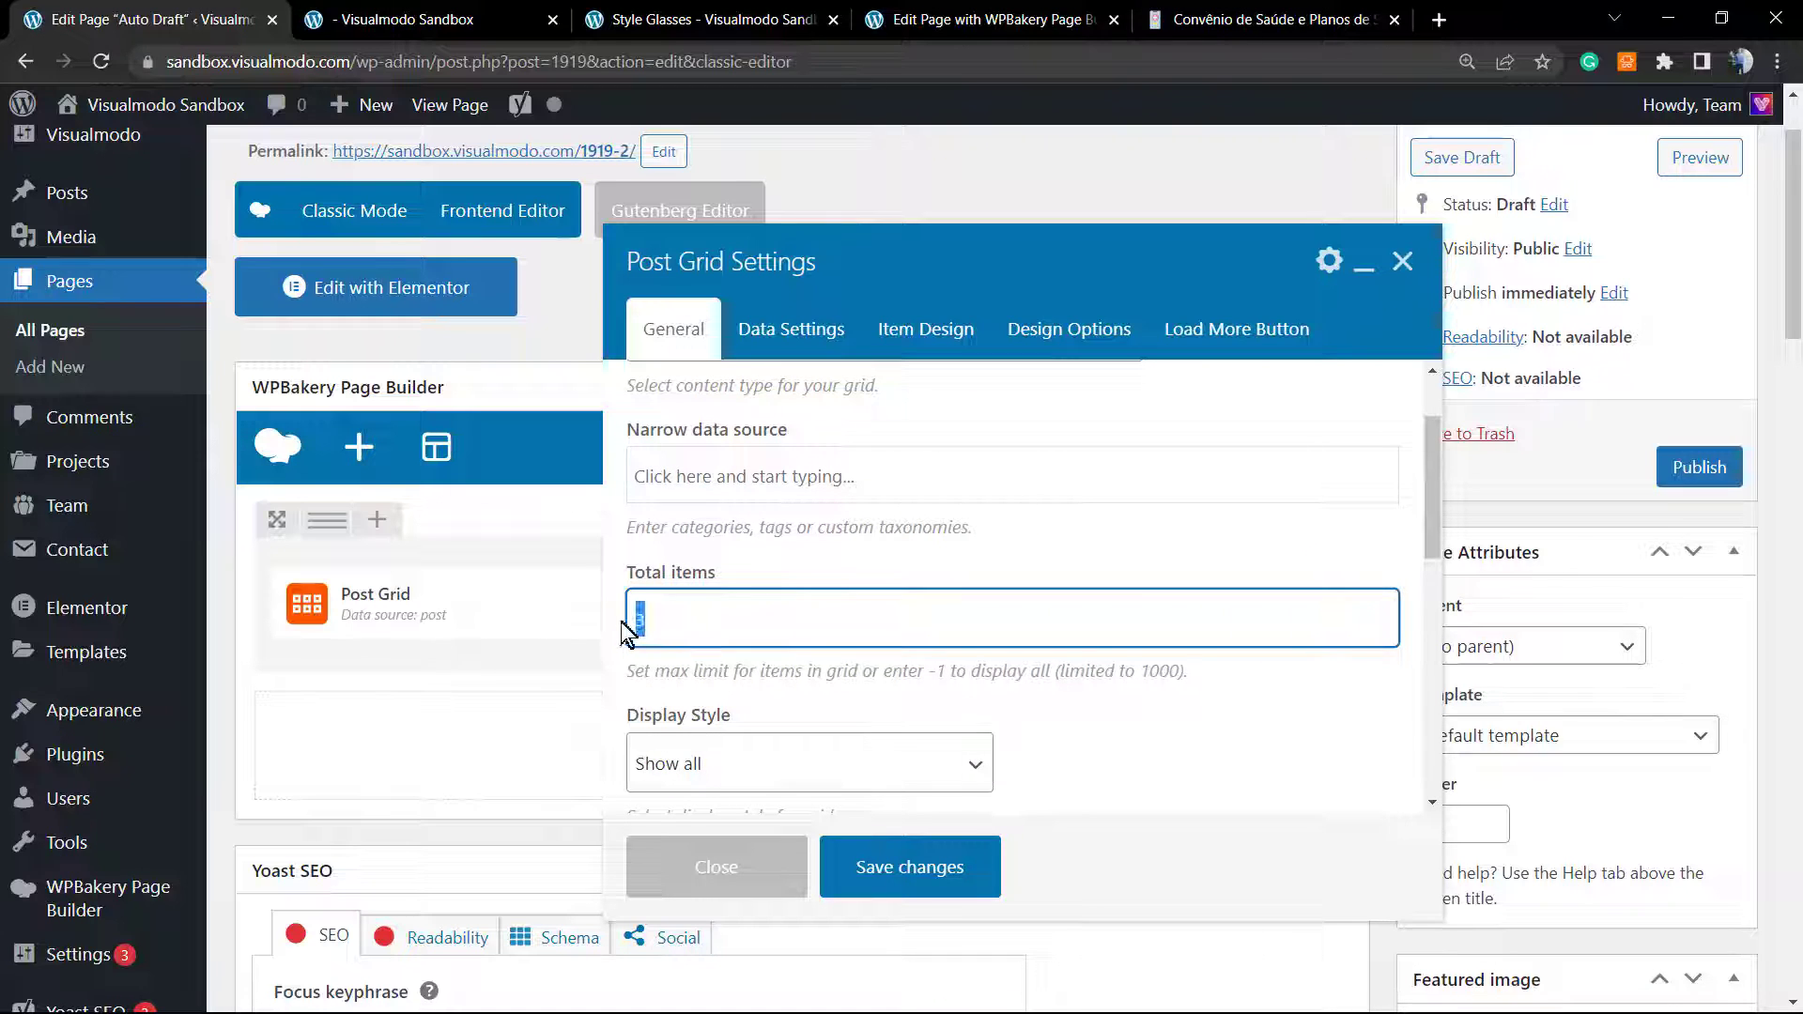
type("4")
Step: Set the post grid's display style to Load more button
scroll(745, 662, "down", 1)
scroll(751, 657, "down", 1)
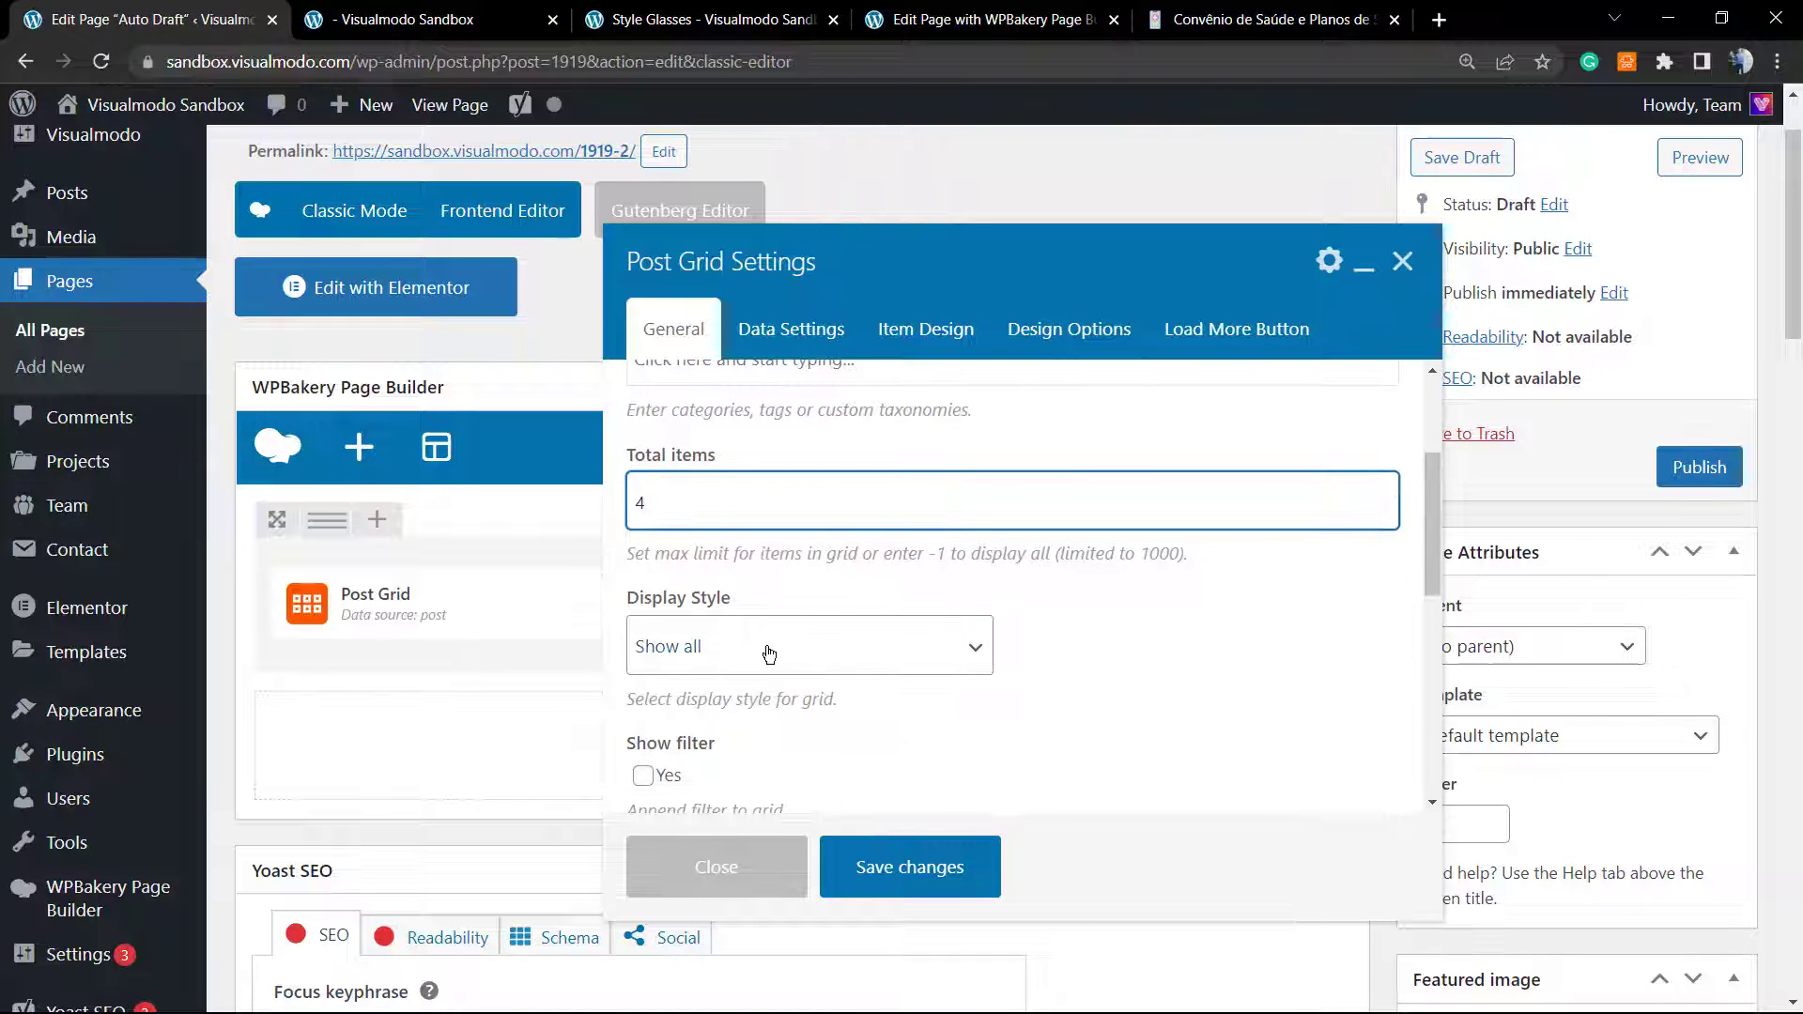
left_click(768, 655)
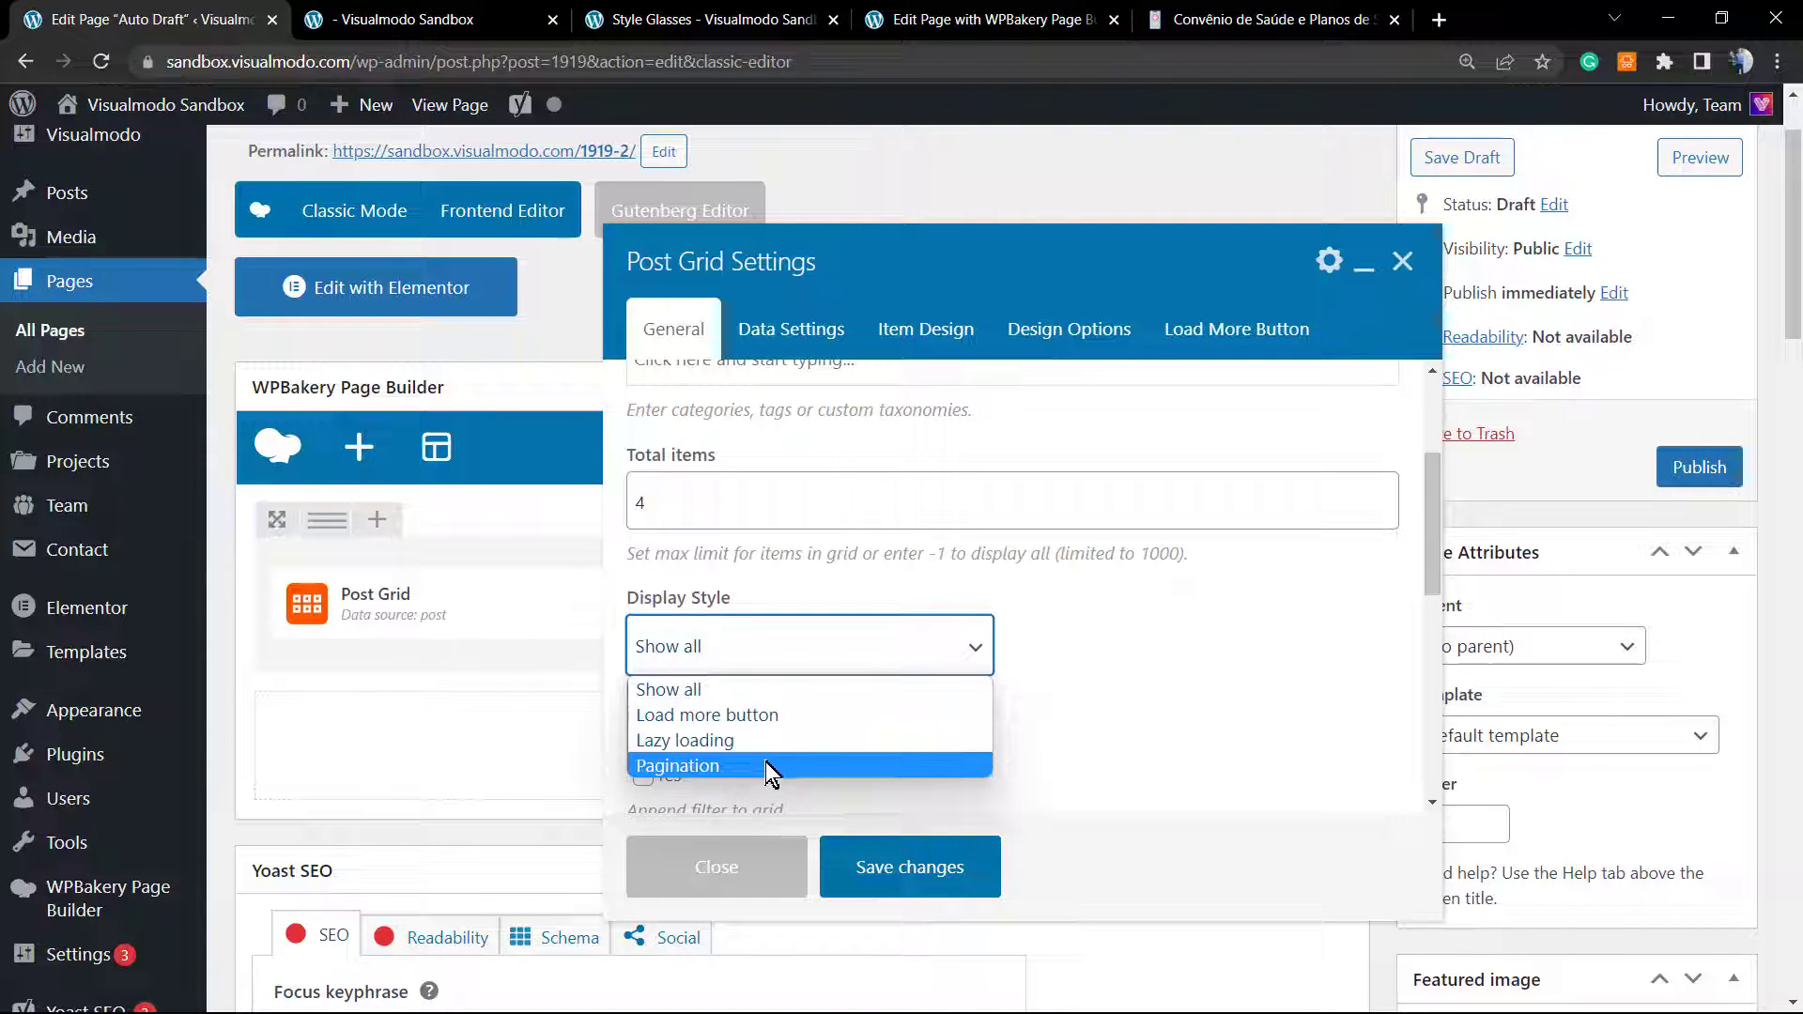
left_click(757, 714)
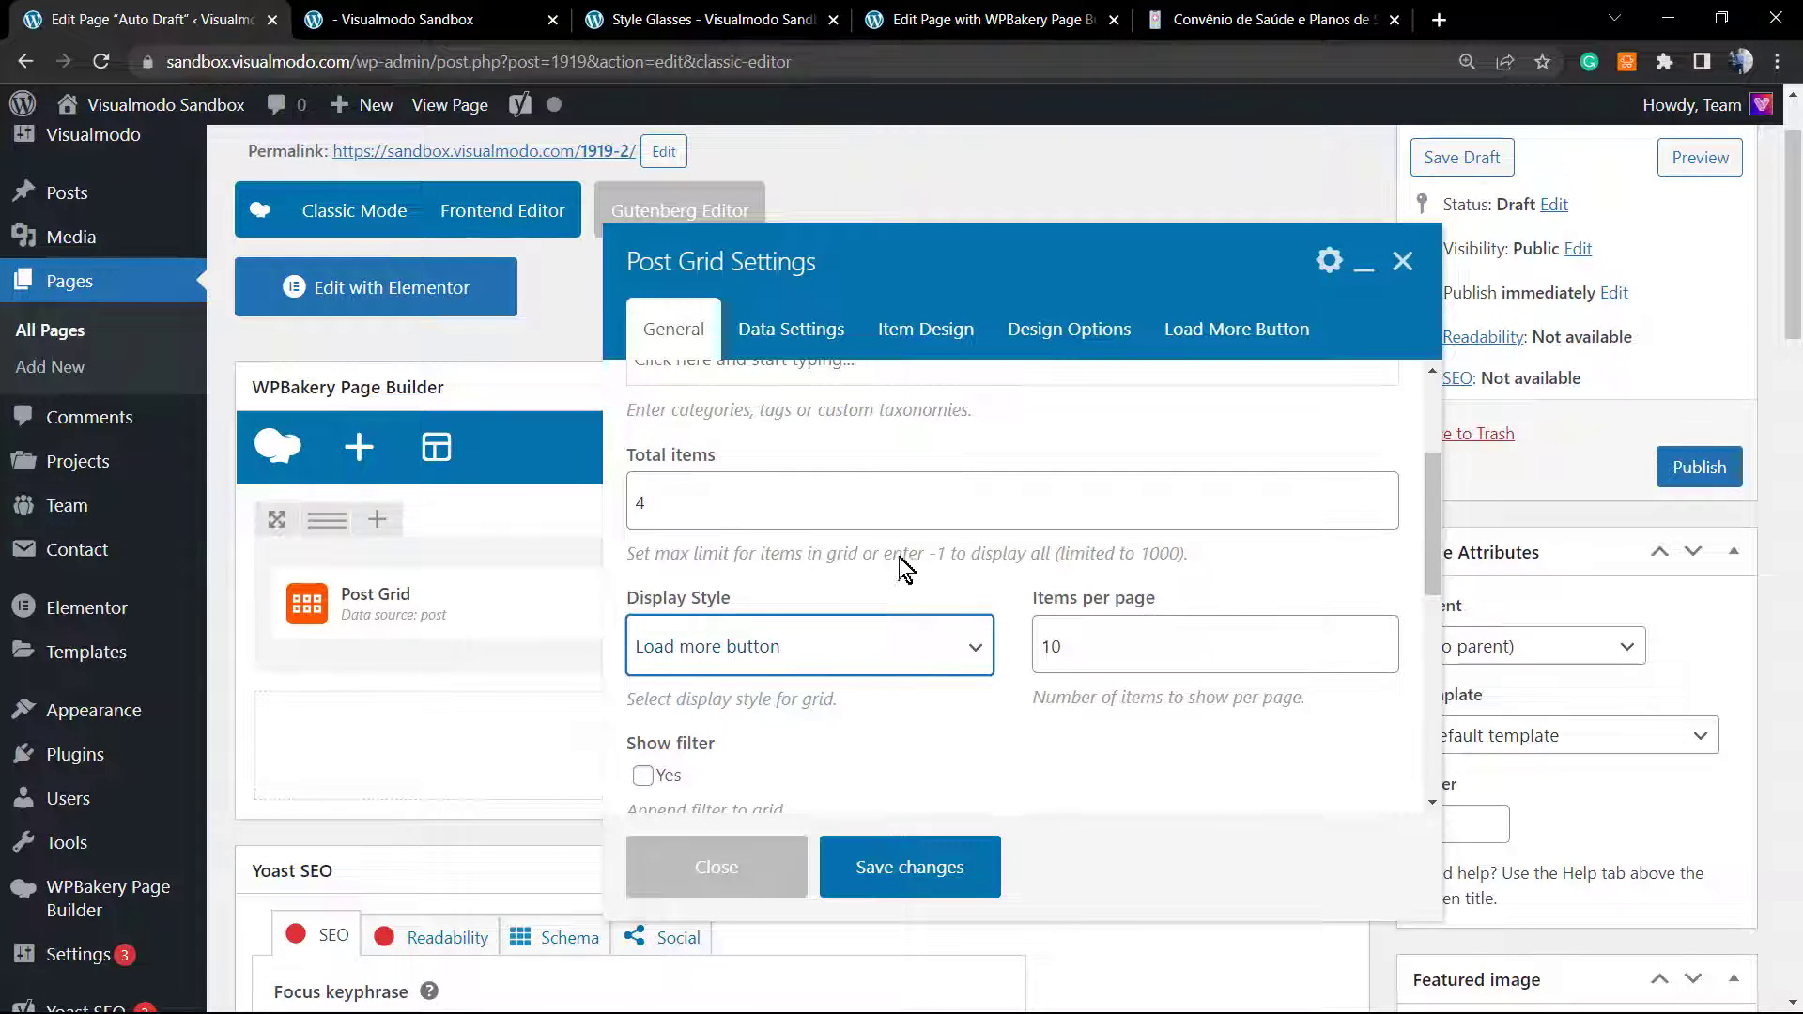
Step: Set the post grid's total items to 12 and its items per page to 8
left_click(768, 483)
left_click_drag(643, 500, 630, 519)
type("1")
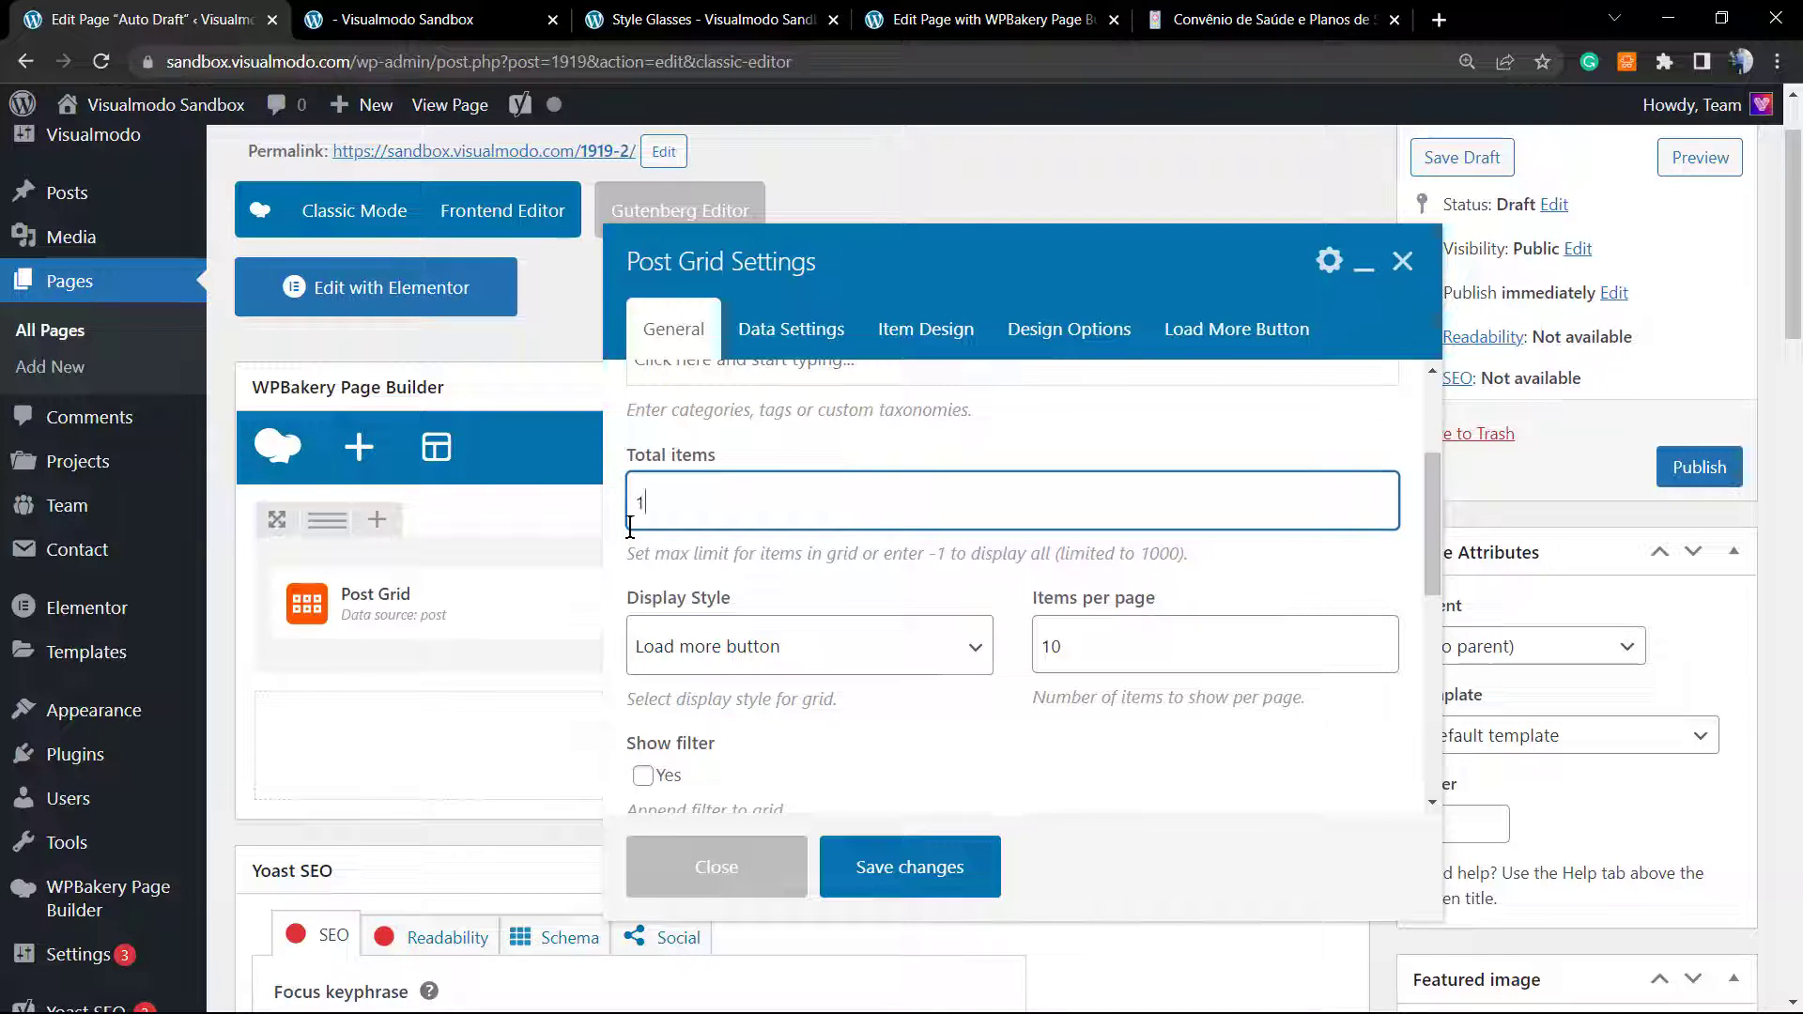
type("2")
left_click(1093, 656)
left_click_drag(1087, 653, 967, 657)
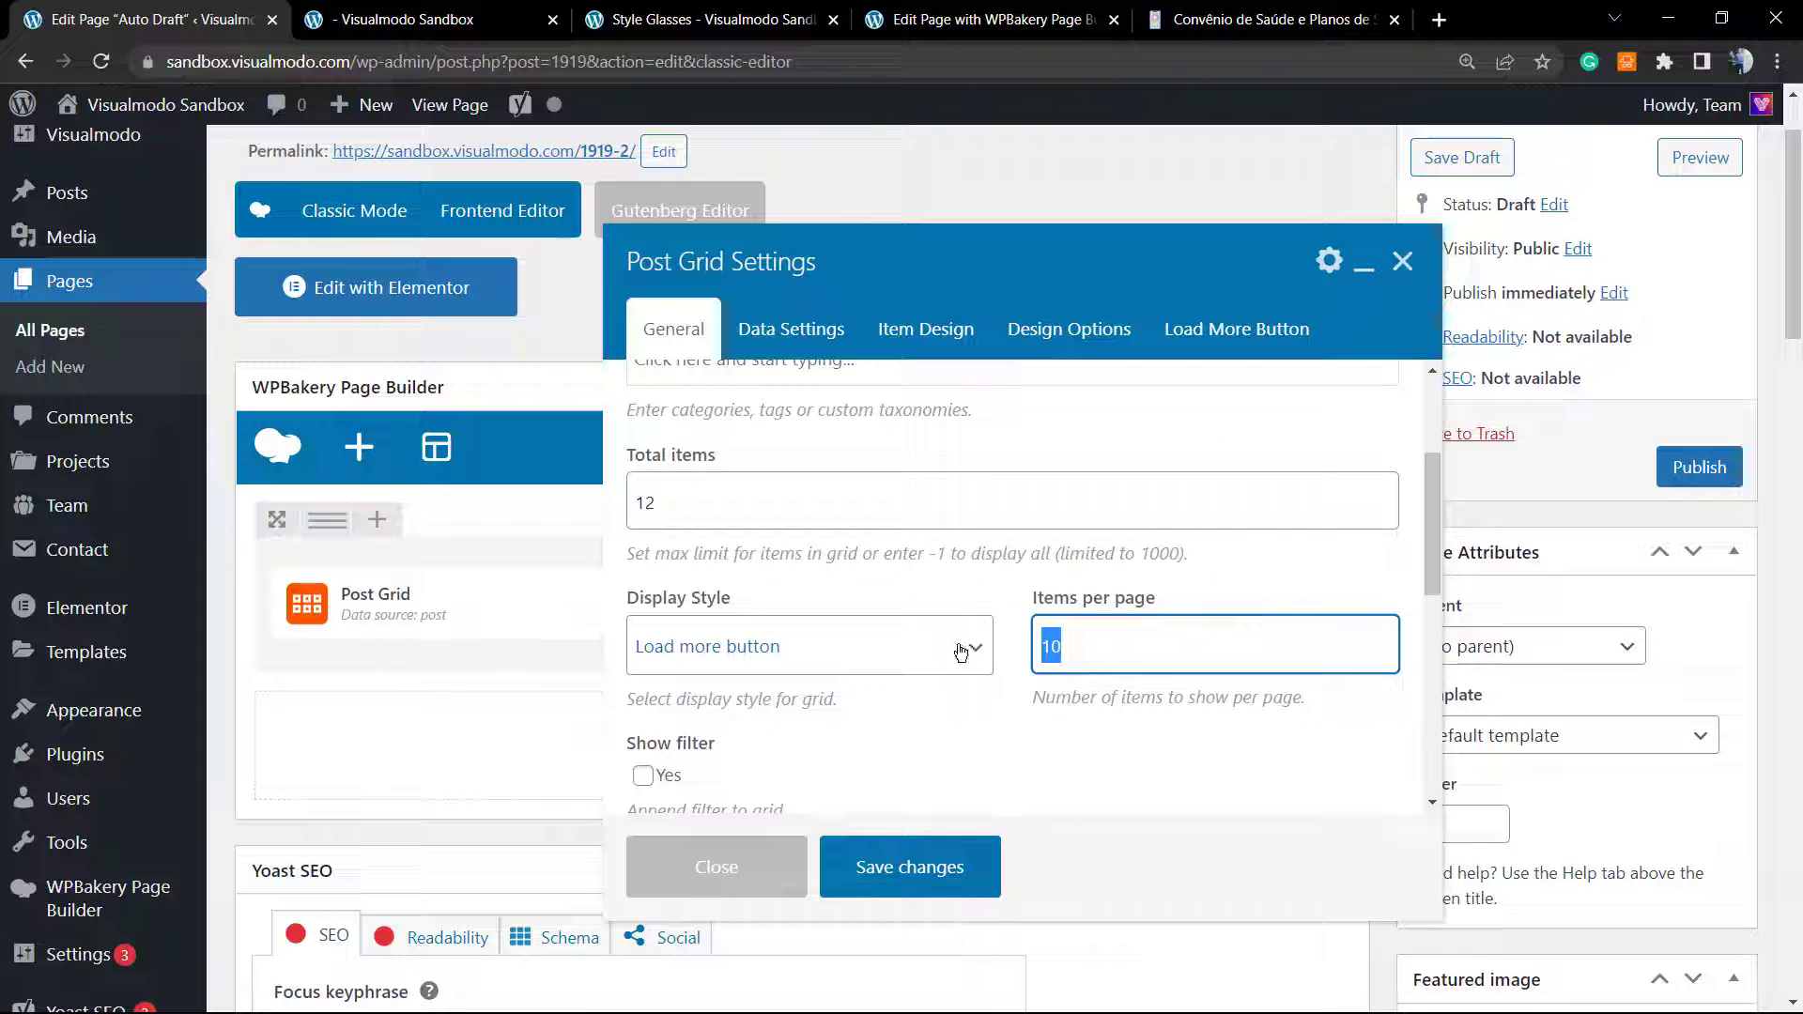
type("9")
key("BackSpace")
type("8")
left_click(1253, 604)
Step: Set the grid elements per row to 4 and the gap between grid elements to 20px
scroll(930, 619, "down", 3)
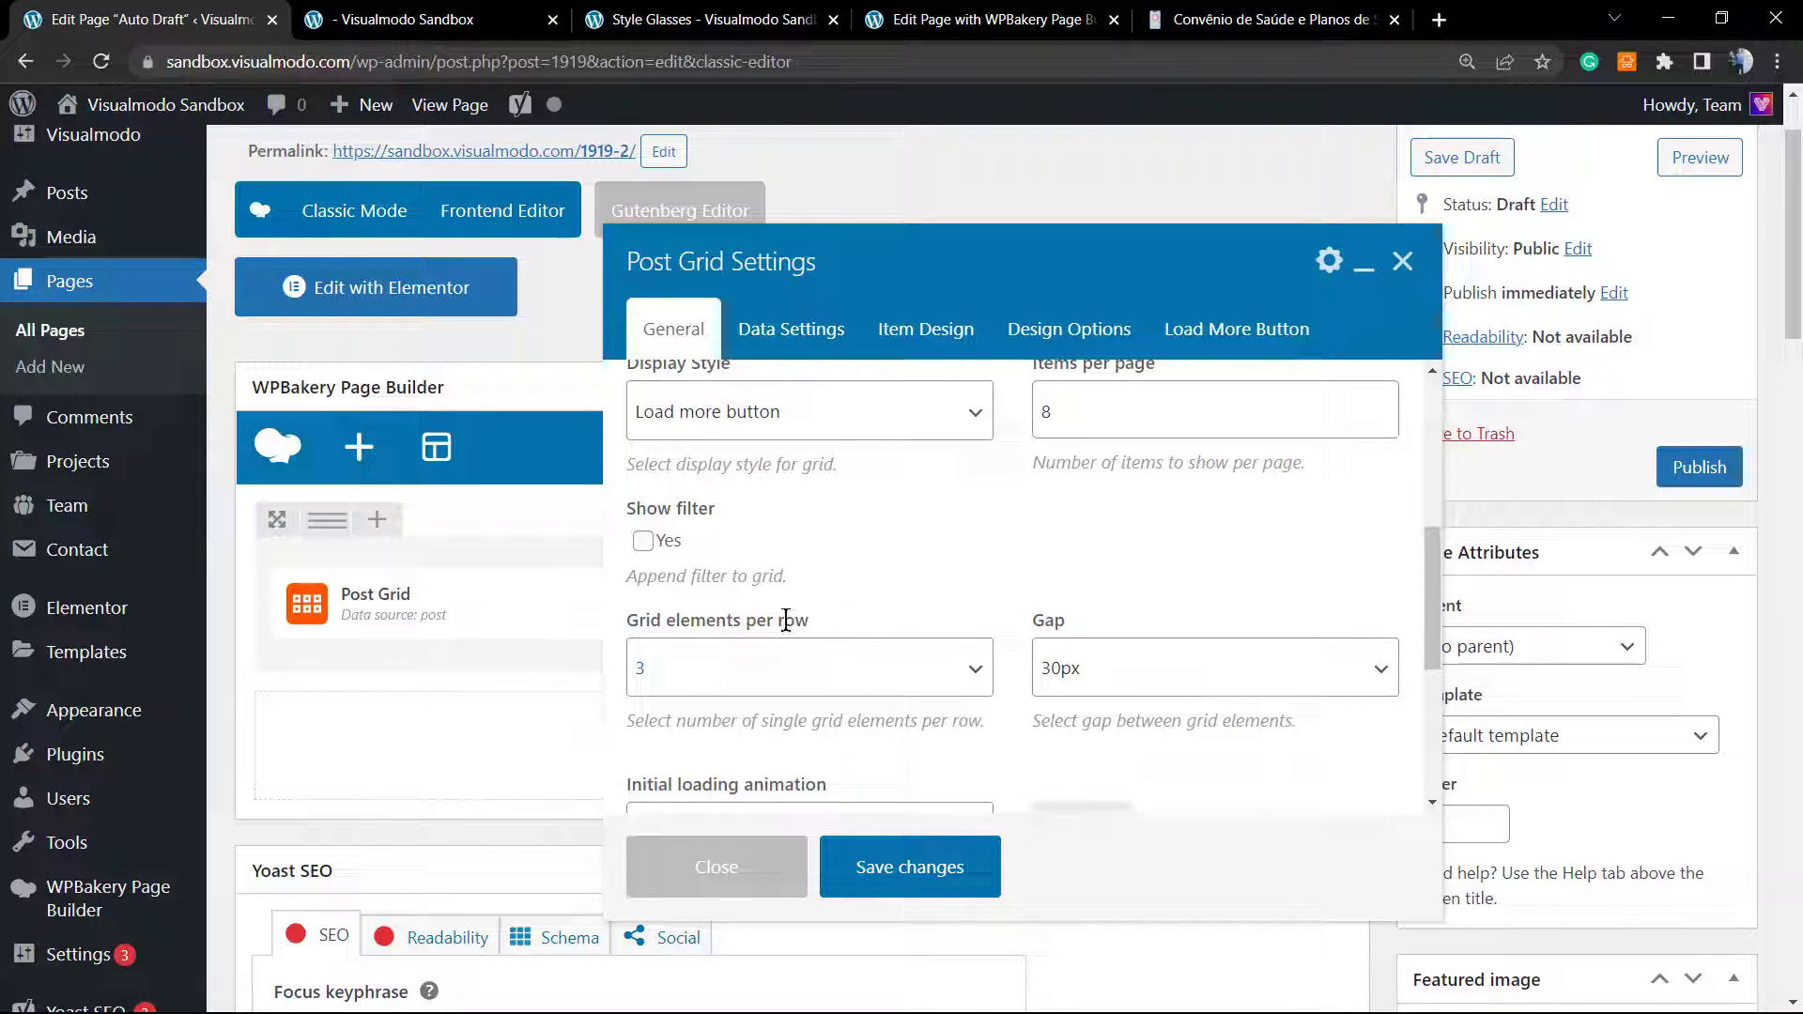
triple_click(725, 621)
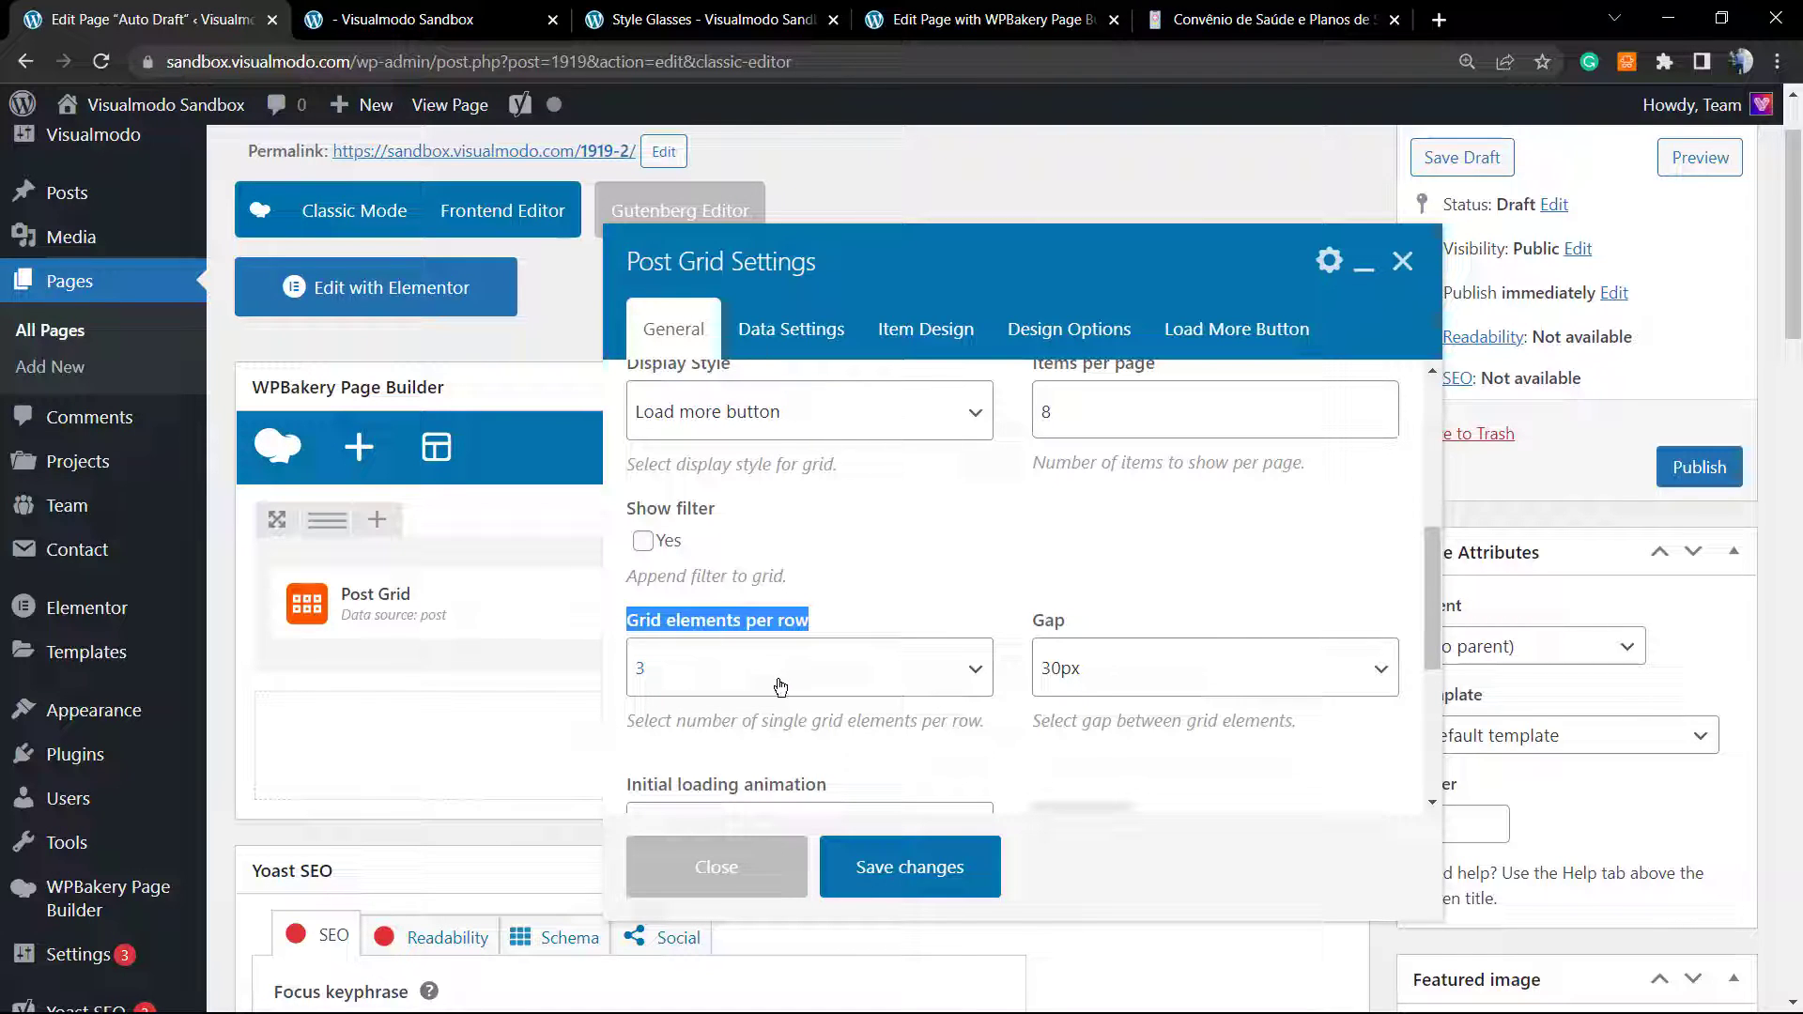
left_click(780, 685)
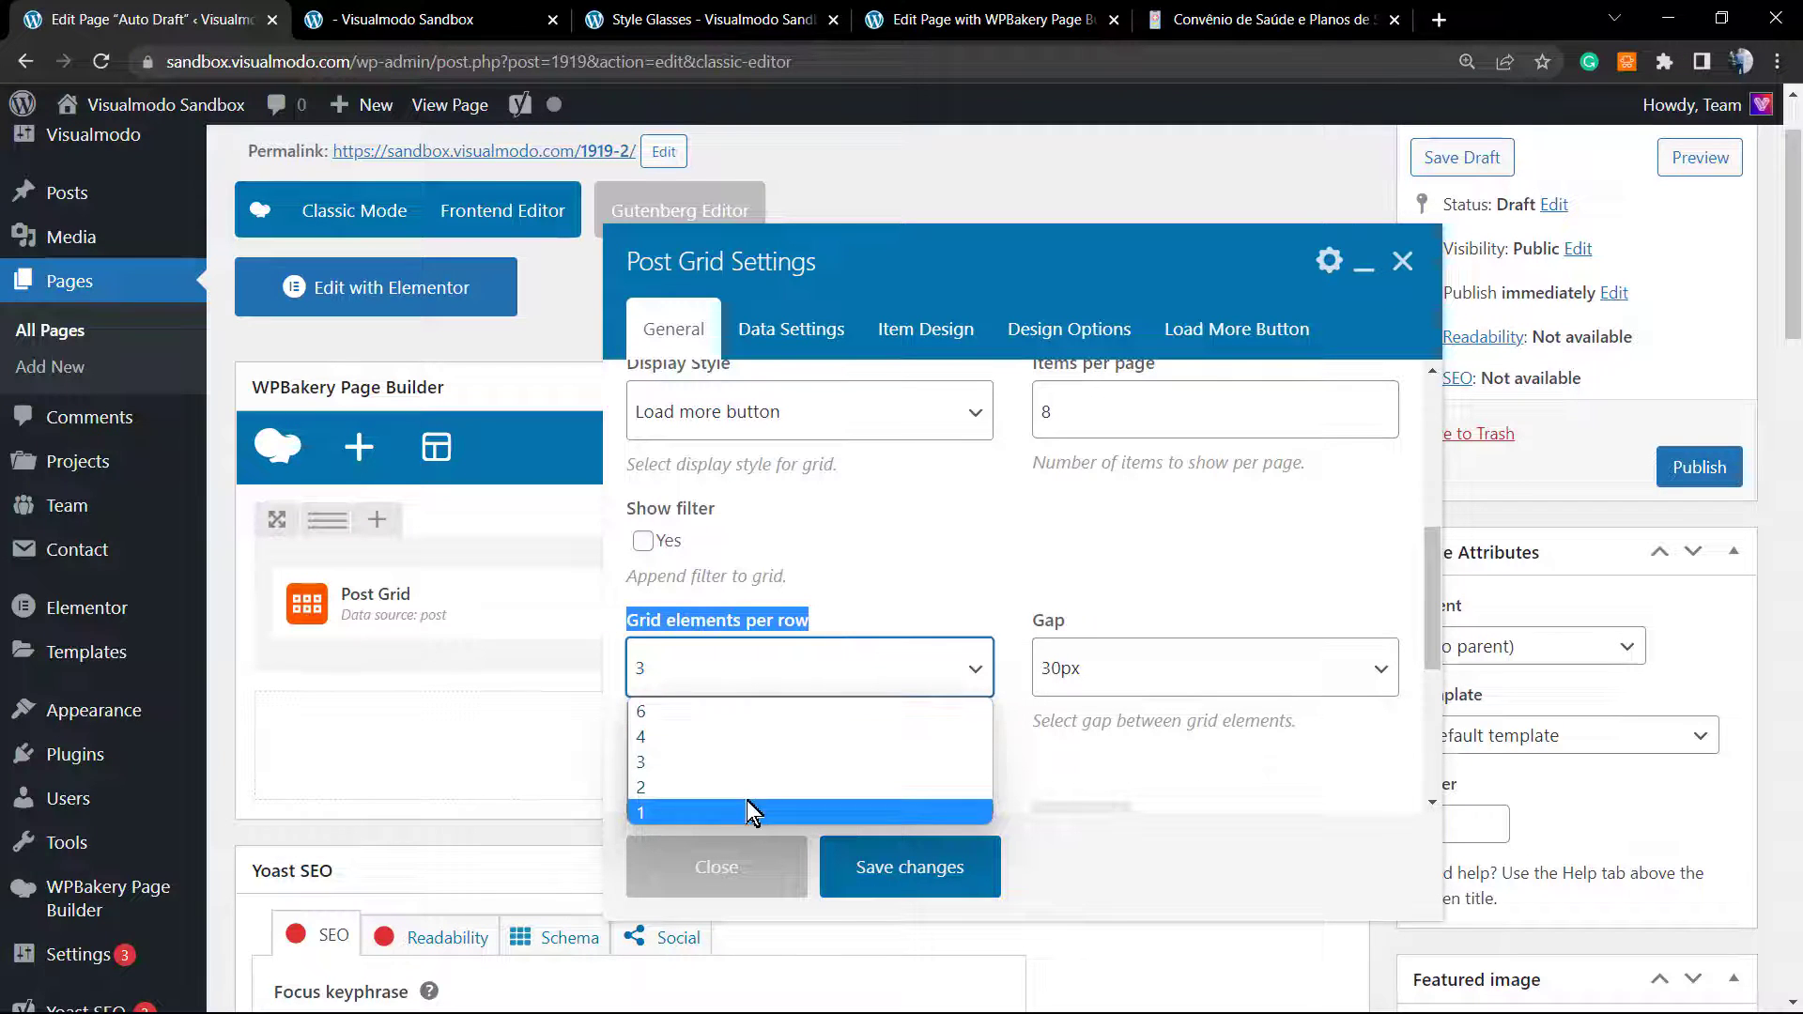
left_click(739, 737)
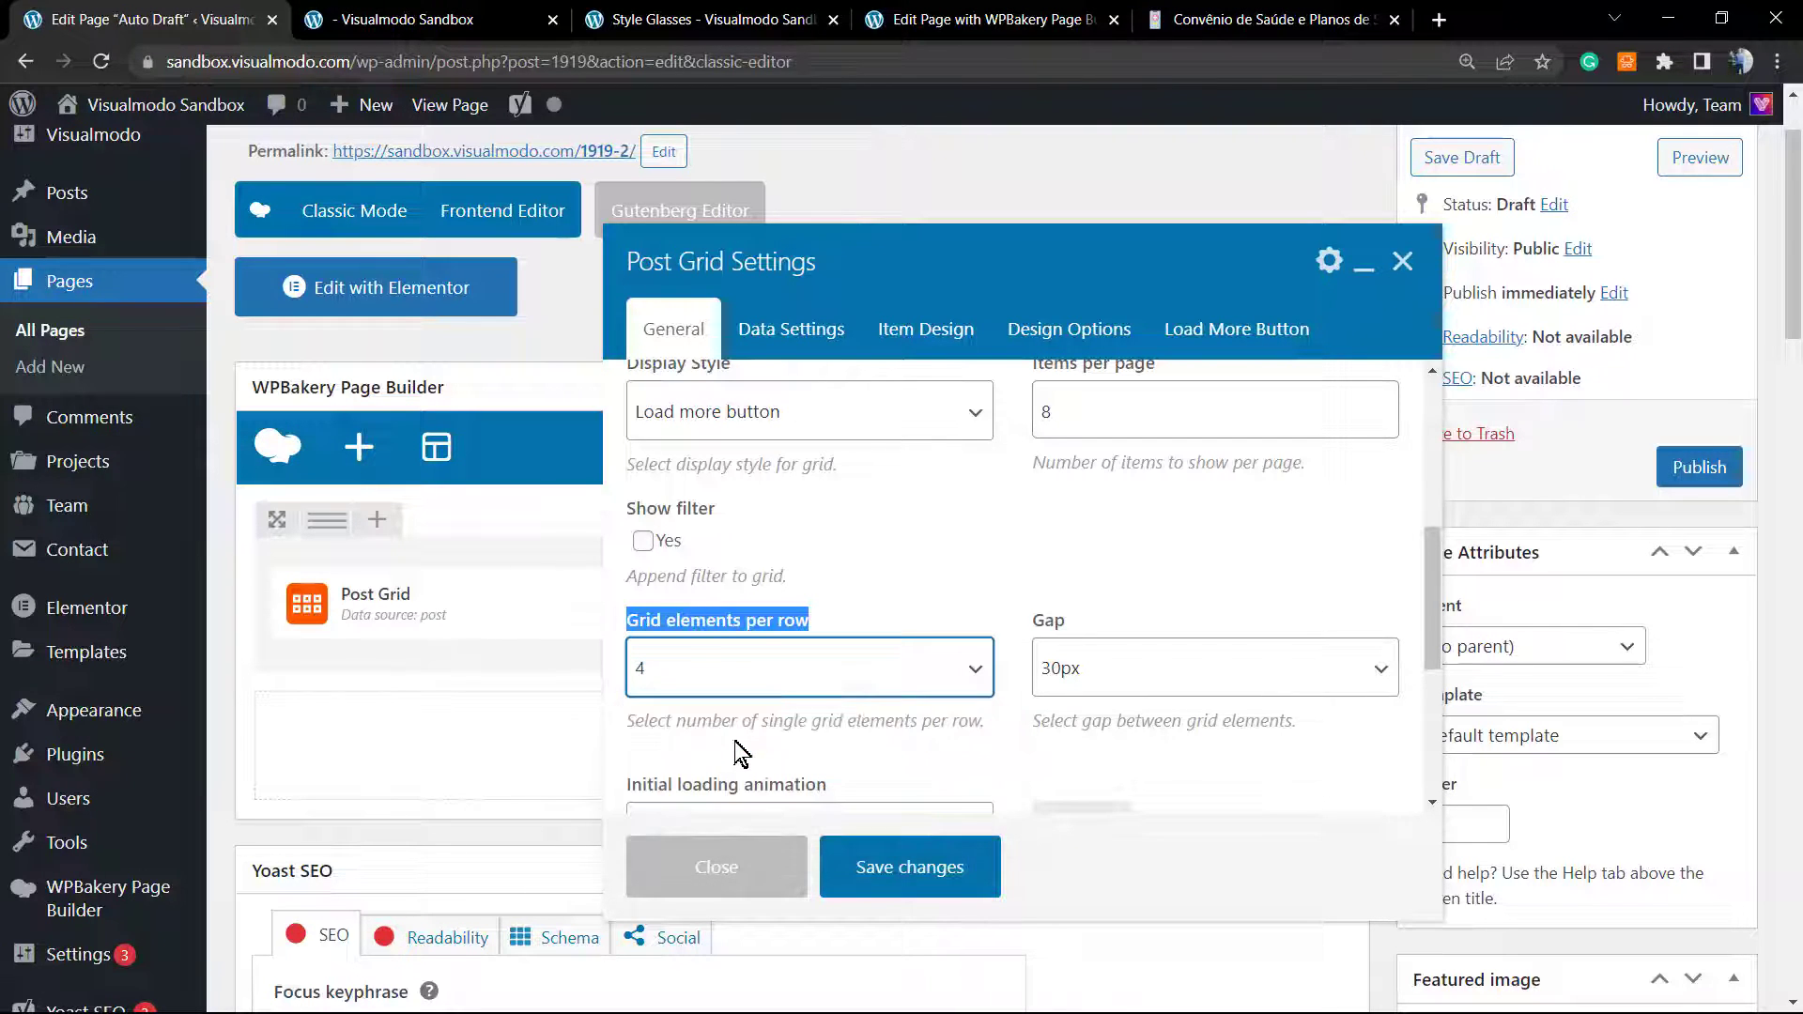
left_click(1136, 693)
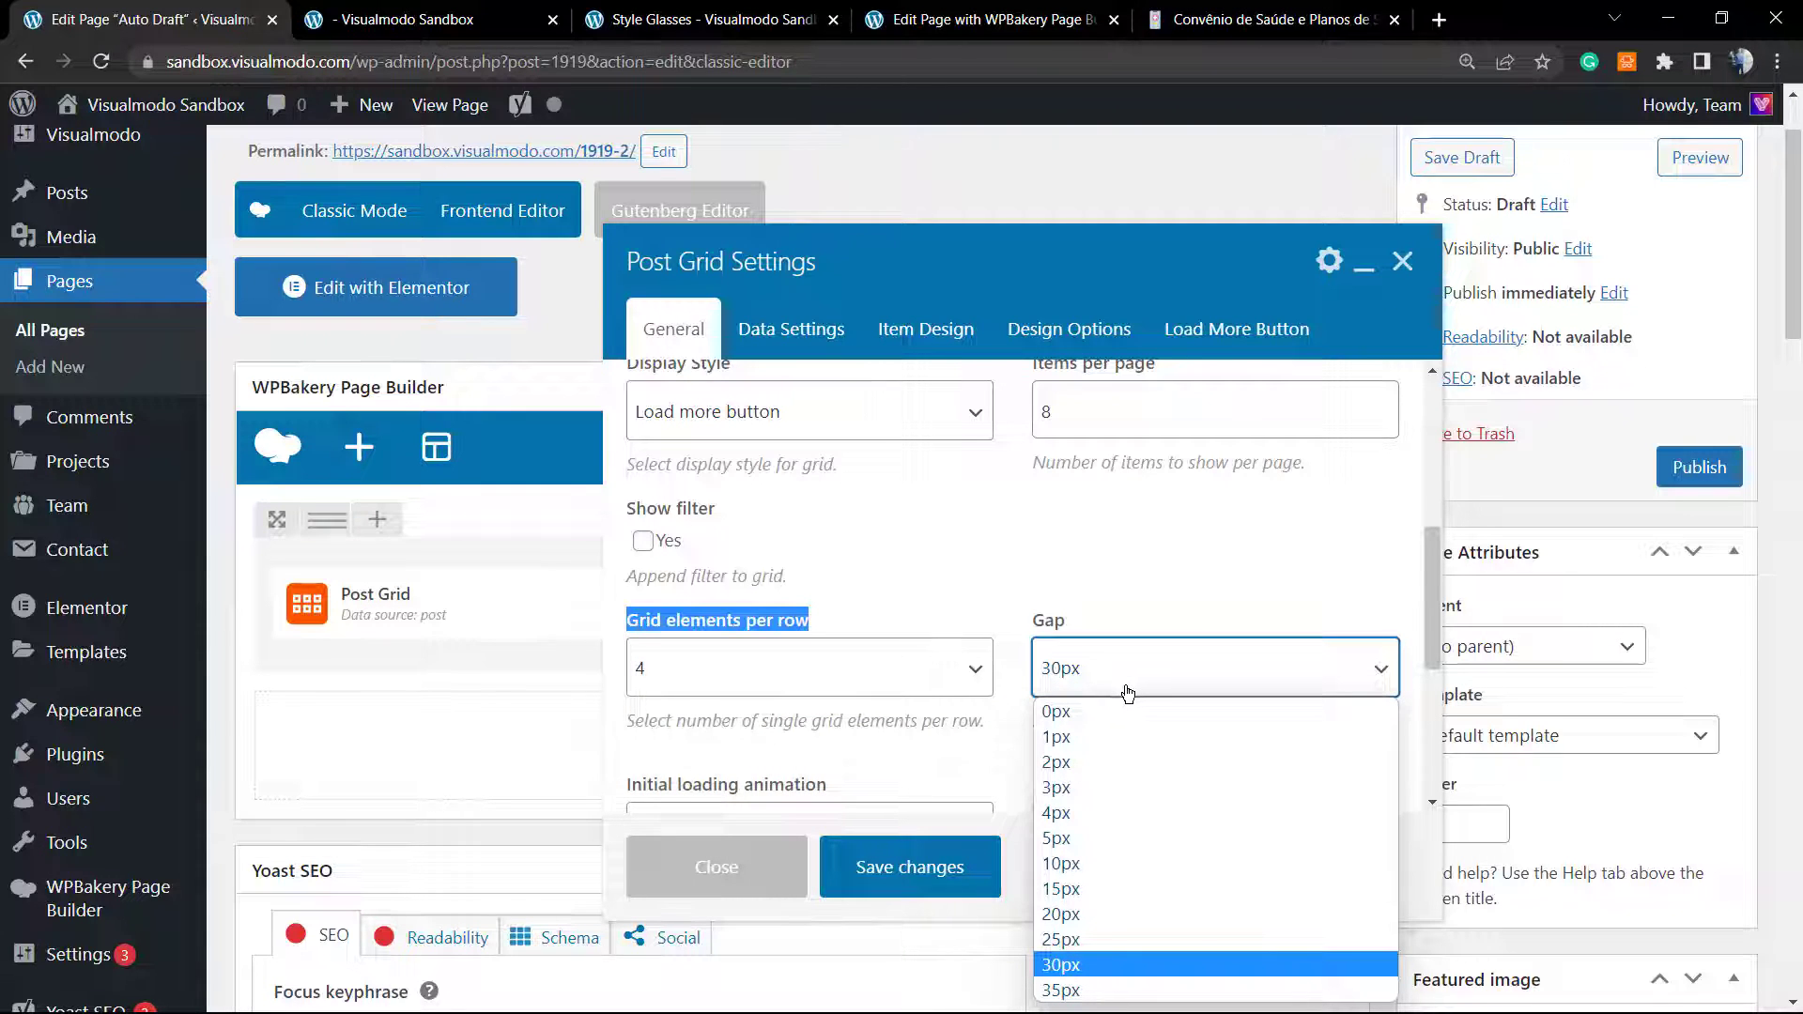
left_click(1118, 916)
Step: Choose bounceInLeft as the grid's initial loading animation and save the Post Grid settings
scroll(954, 717, "down", 3)
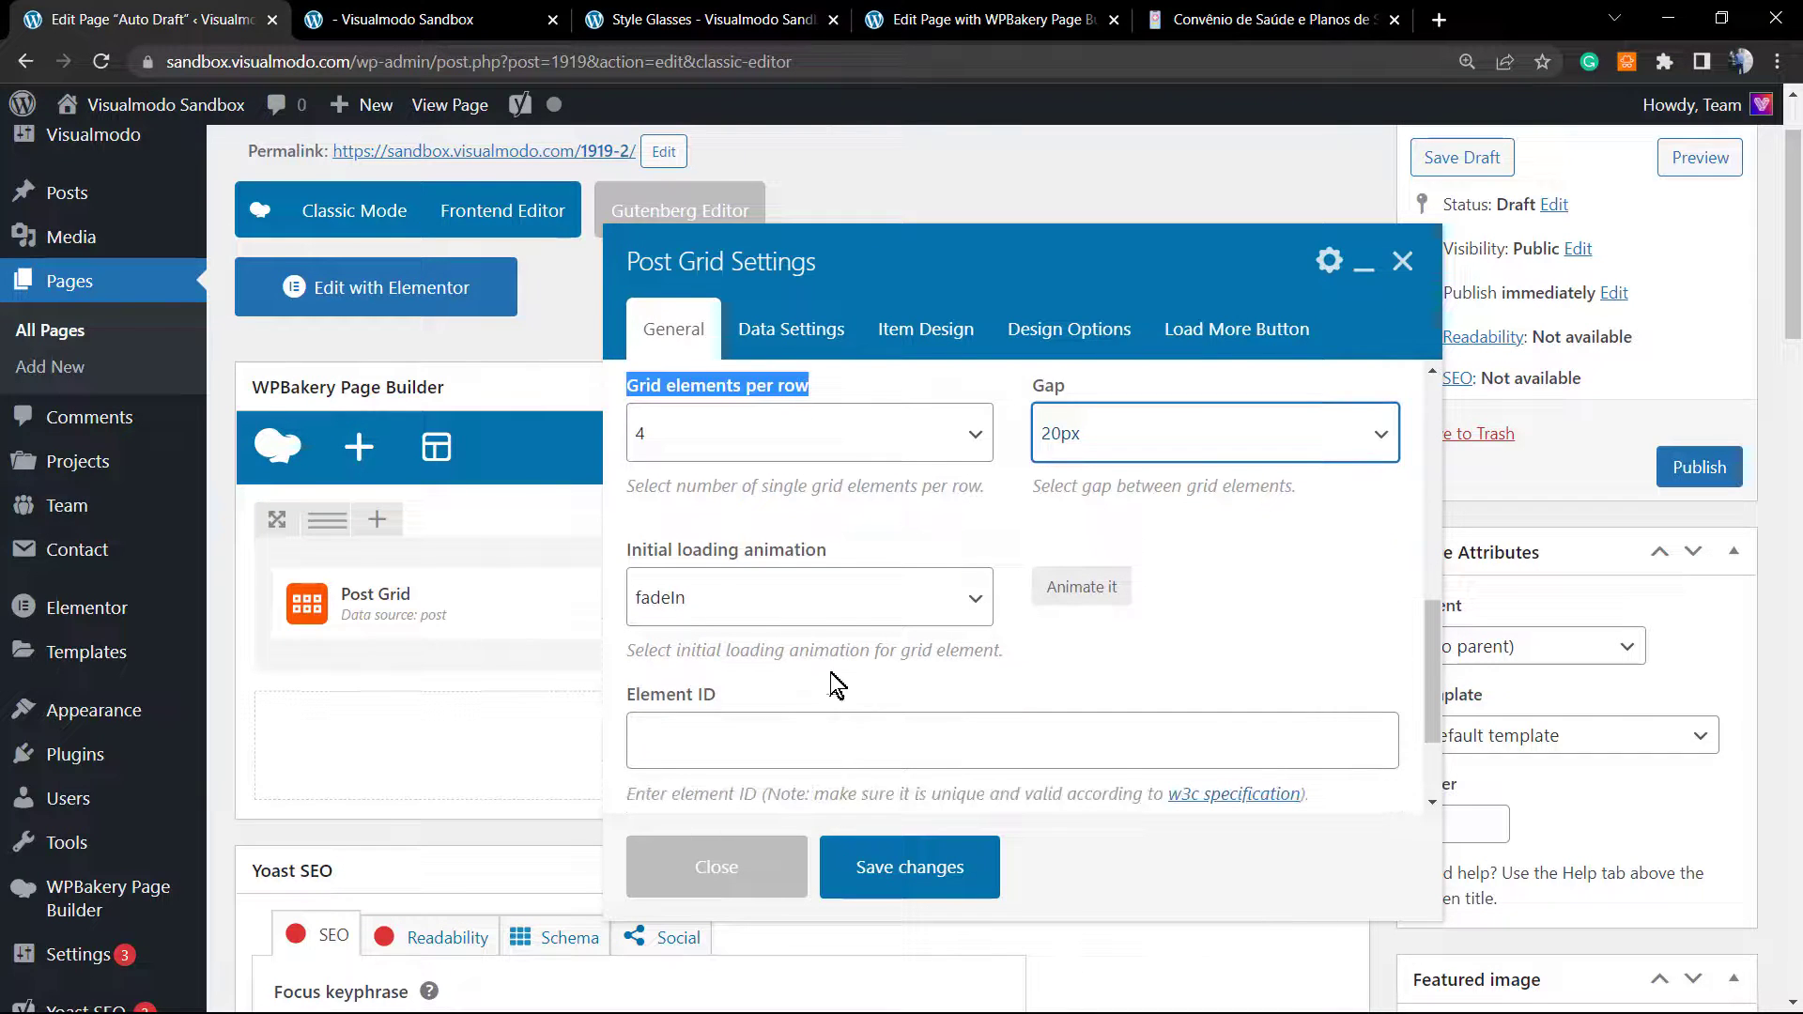
left_click(739, 601)
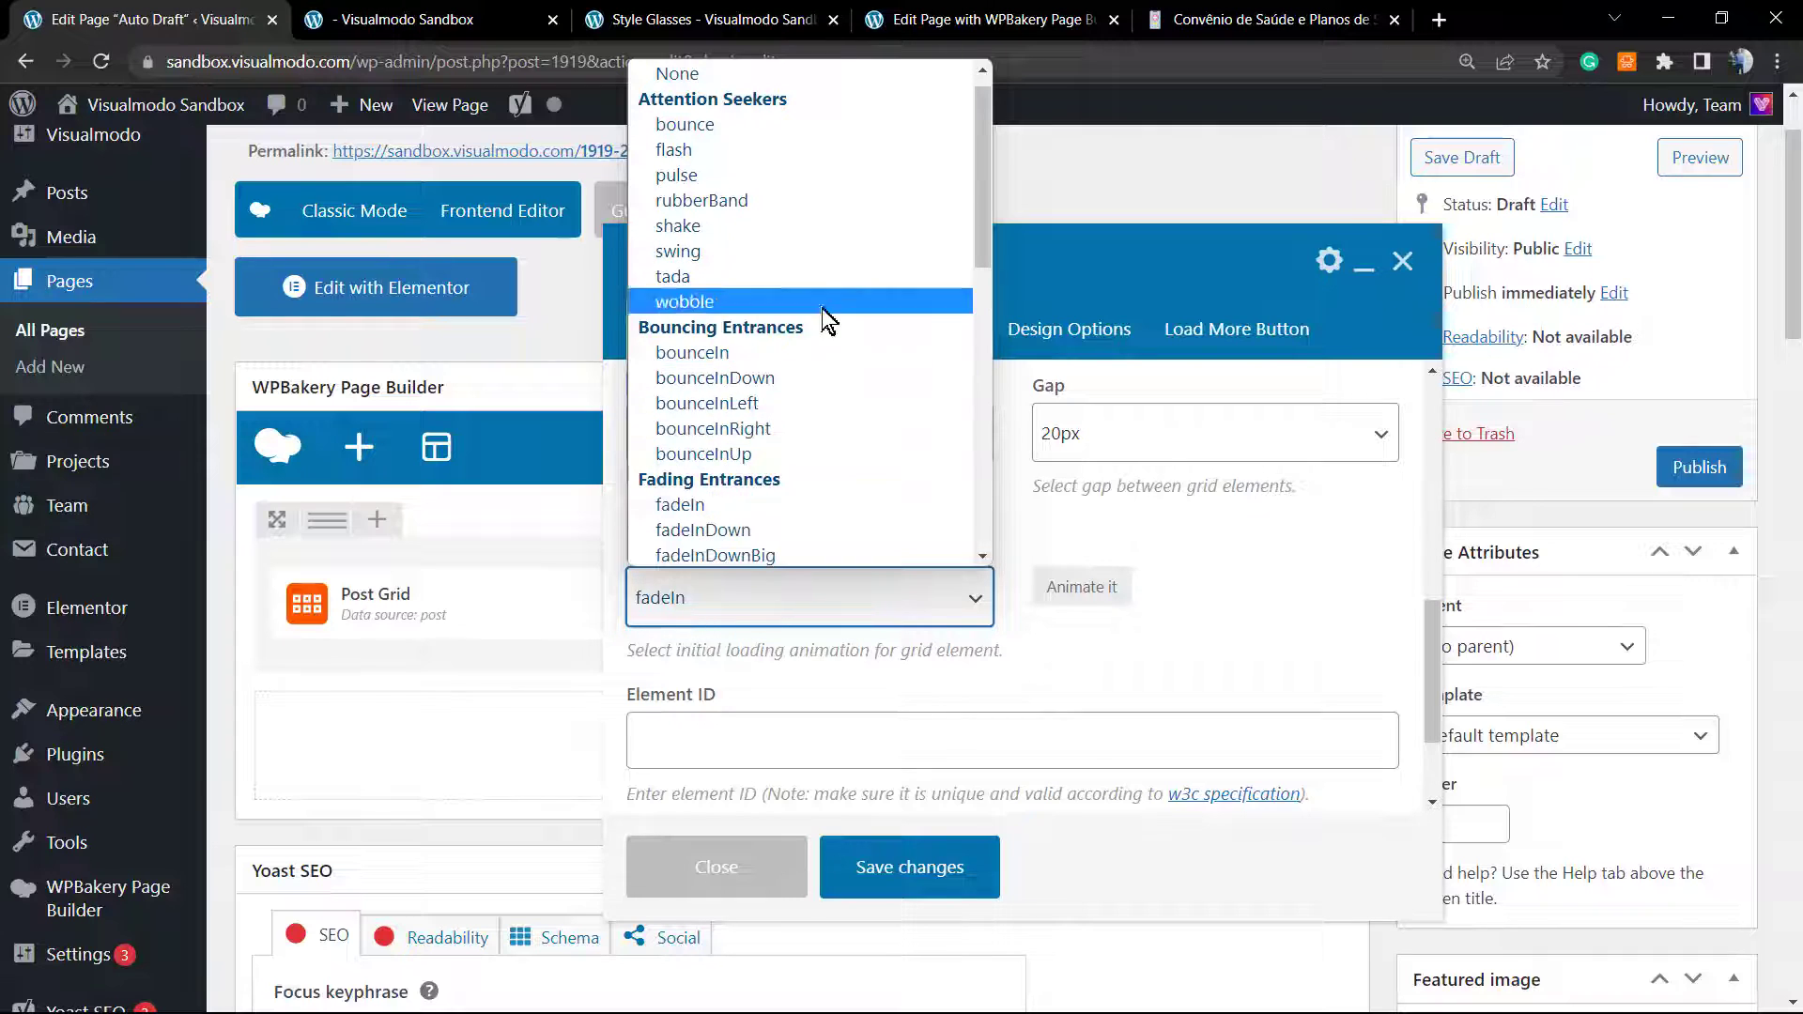
left_click(807, 403)
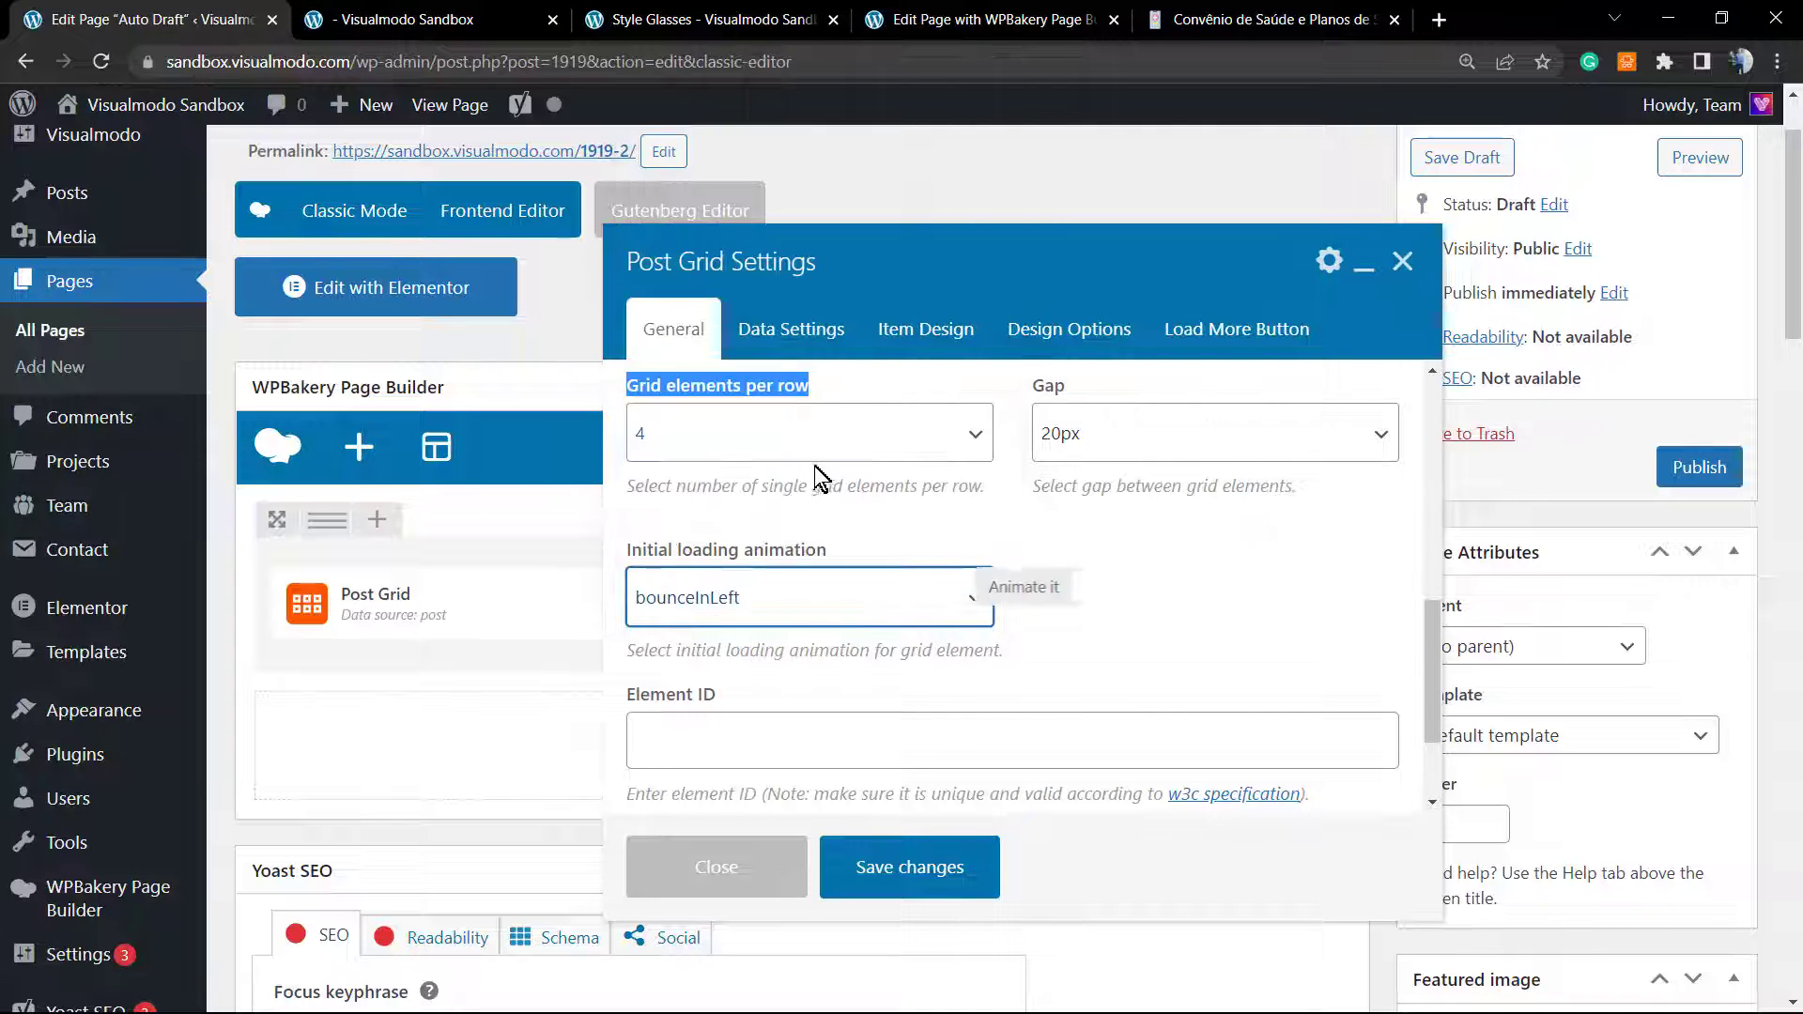
scroll(892, 612, "down", 1)
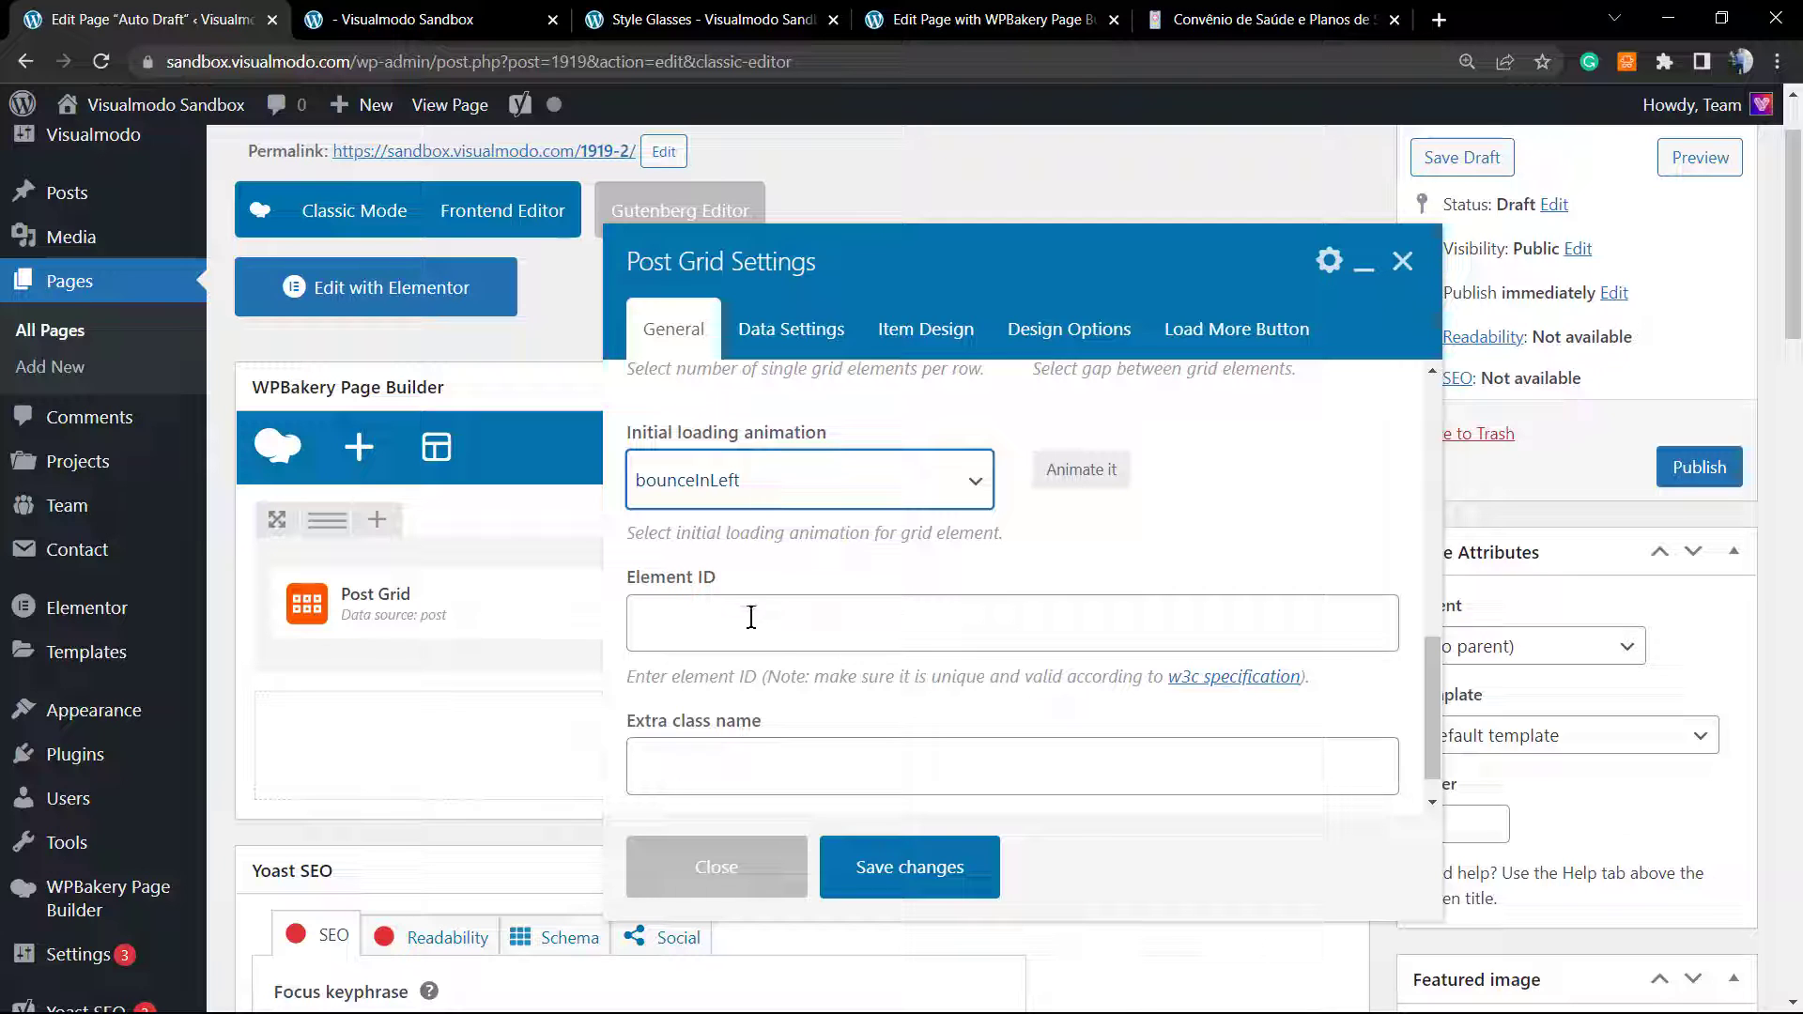
scroll(789, 672, "down", 1)
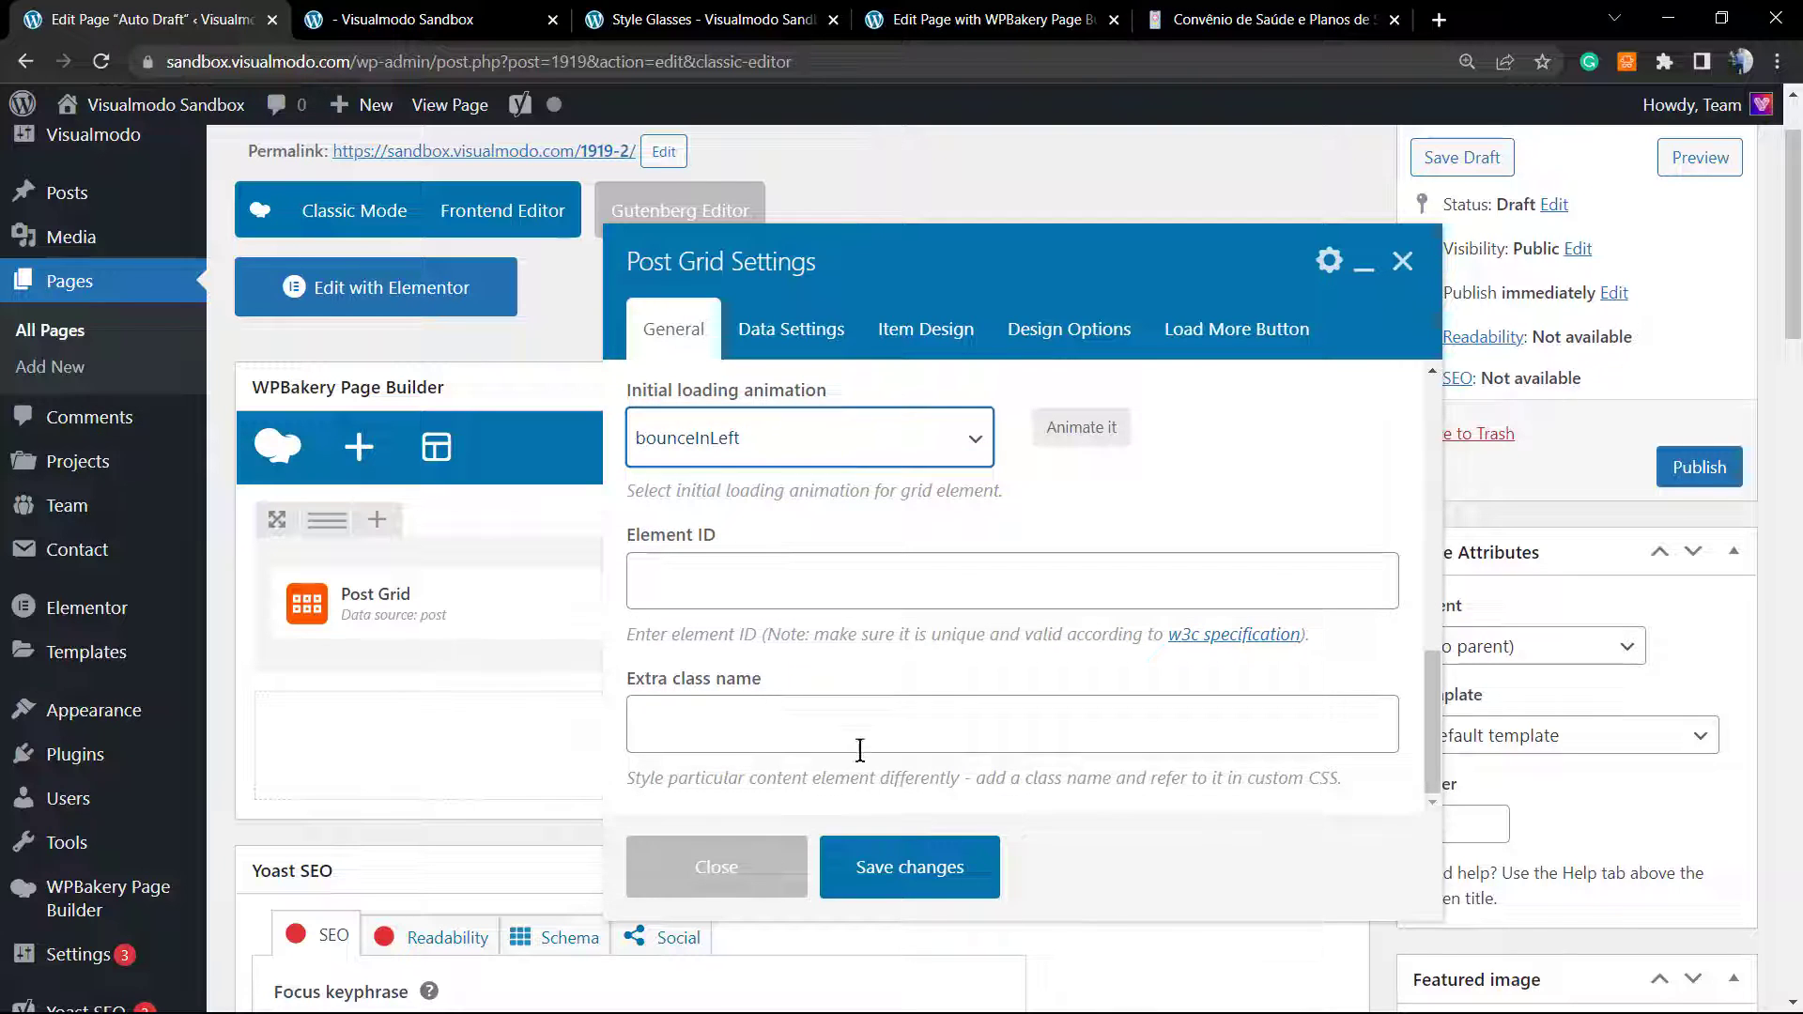
left_click(927, 887)
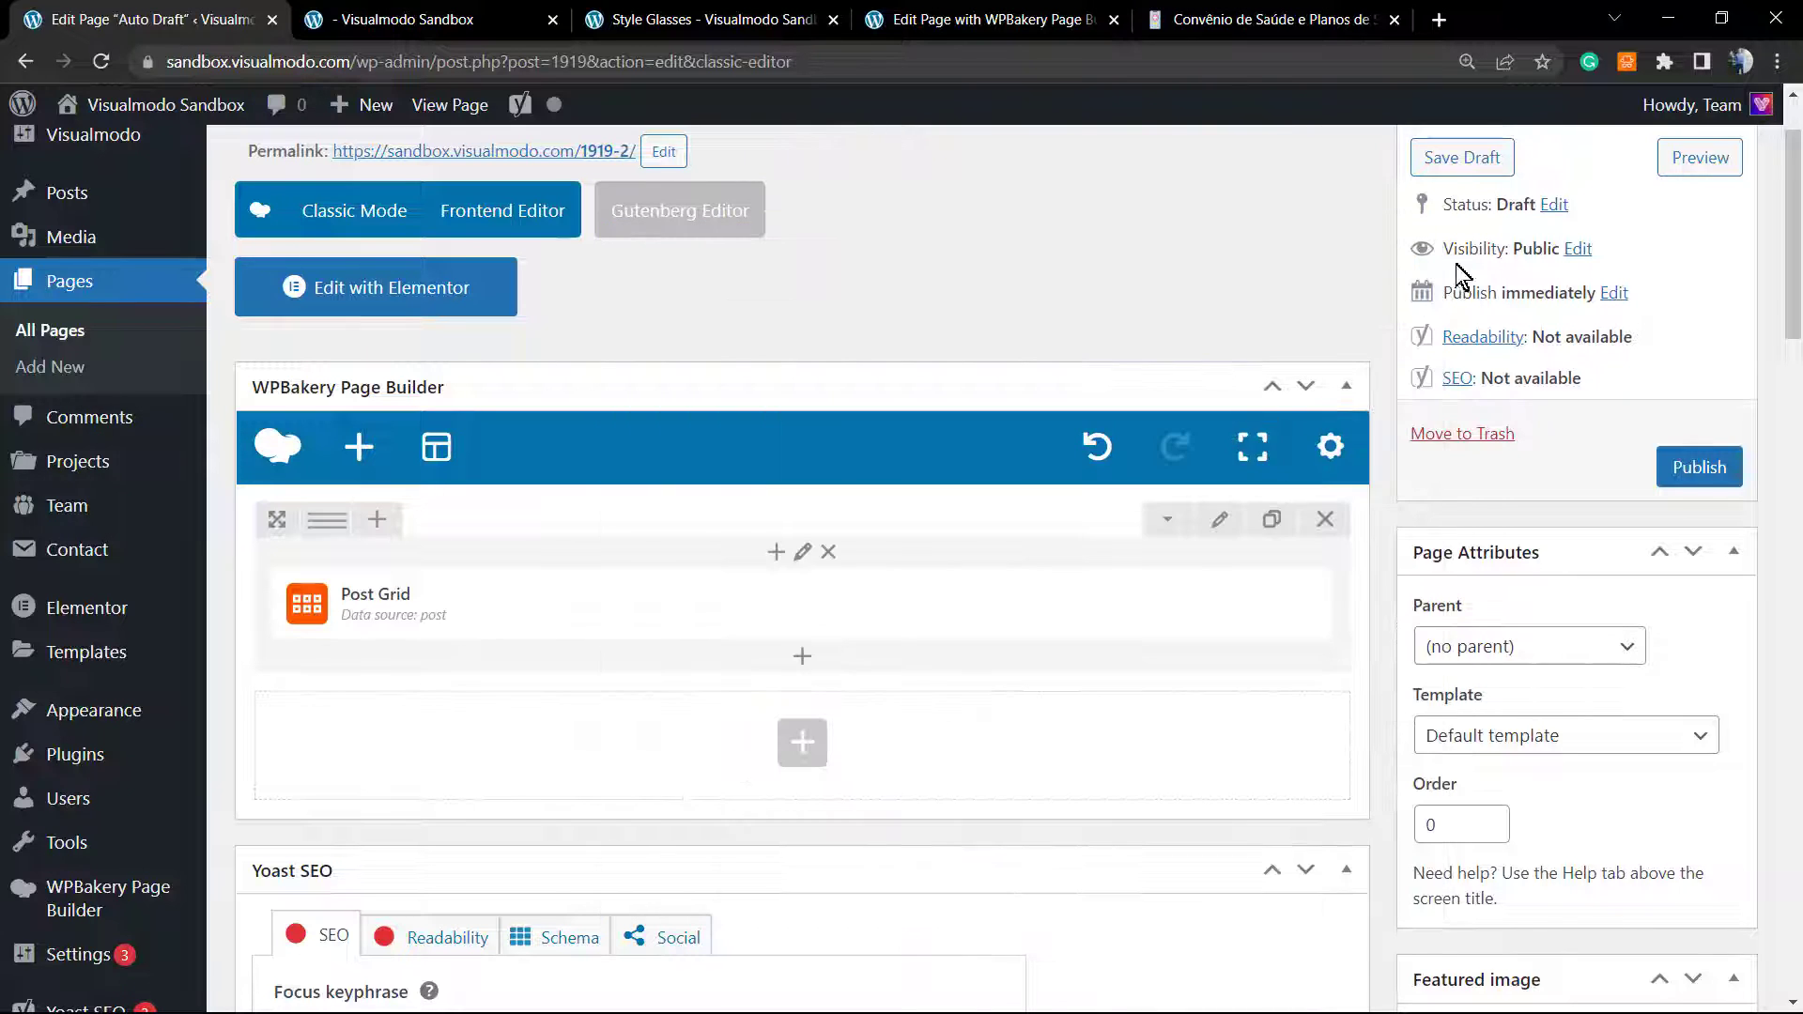
Step: Preview the page, load the remaining posts and look through the four-column grid
left_click(1700, 157)
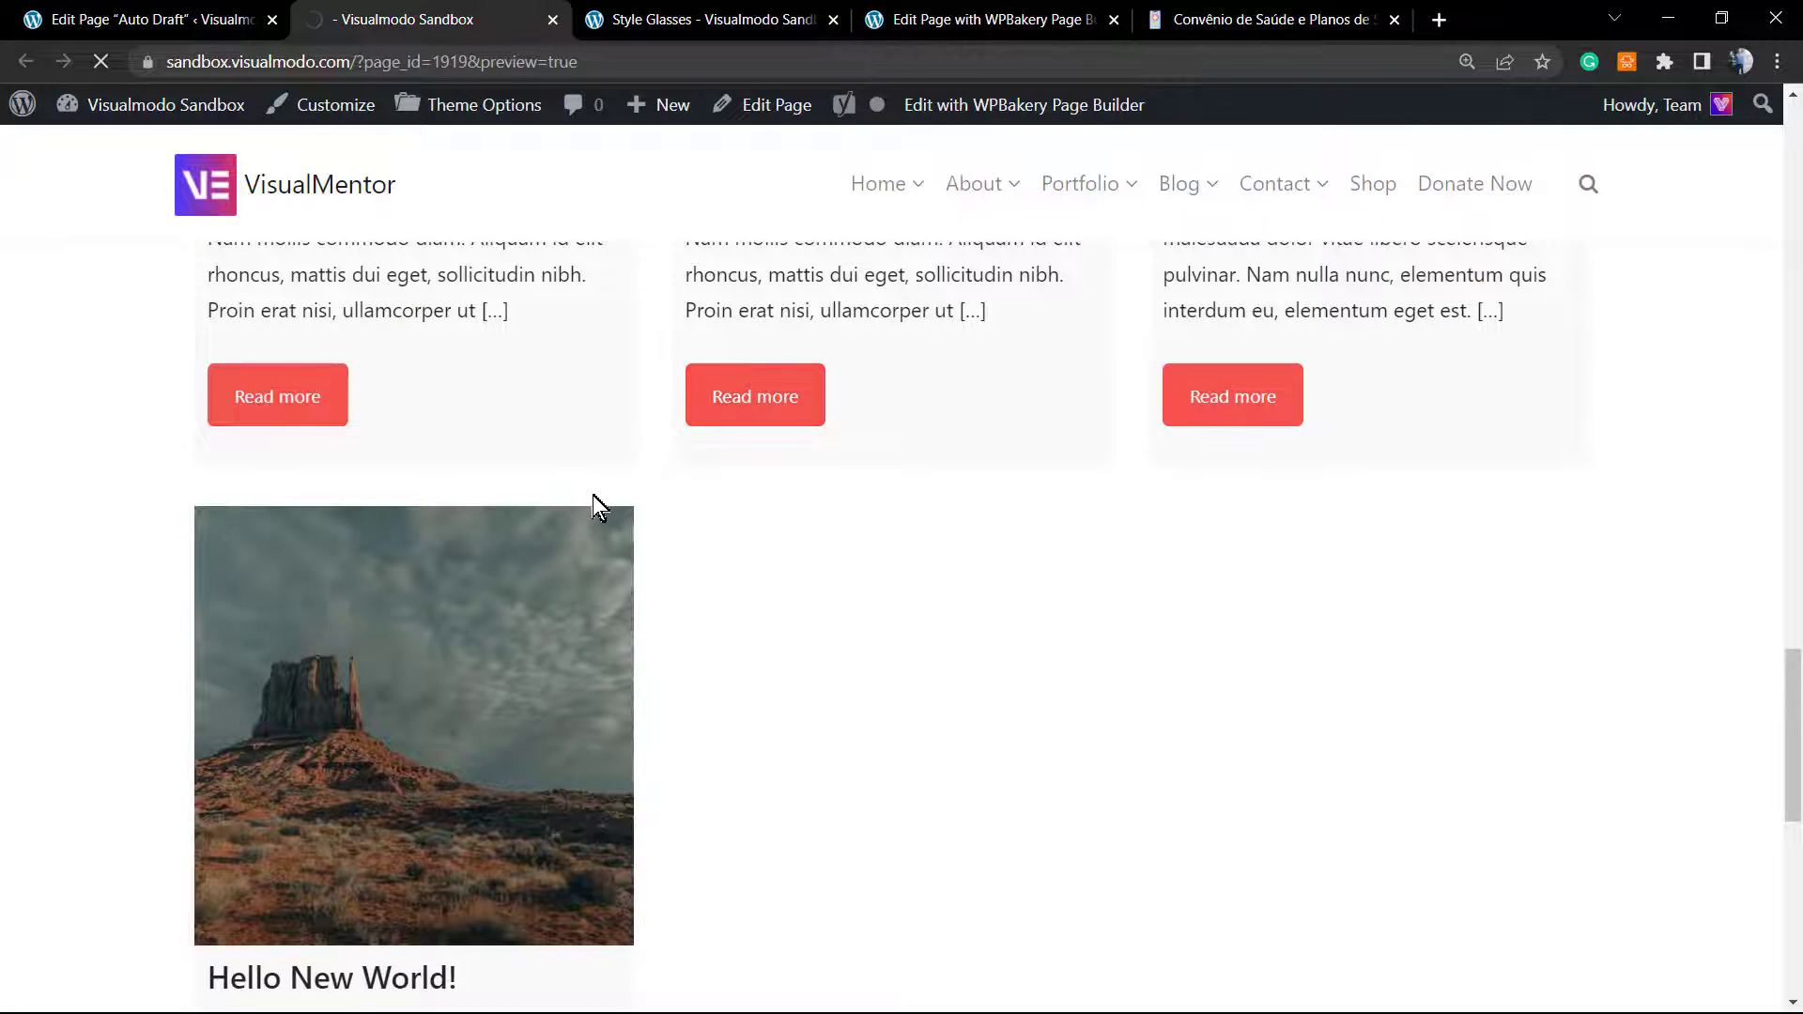
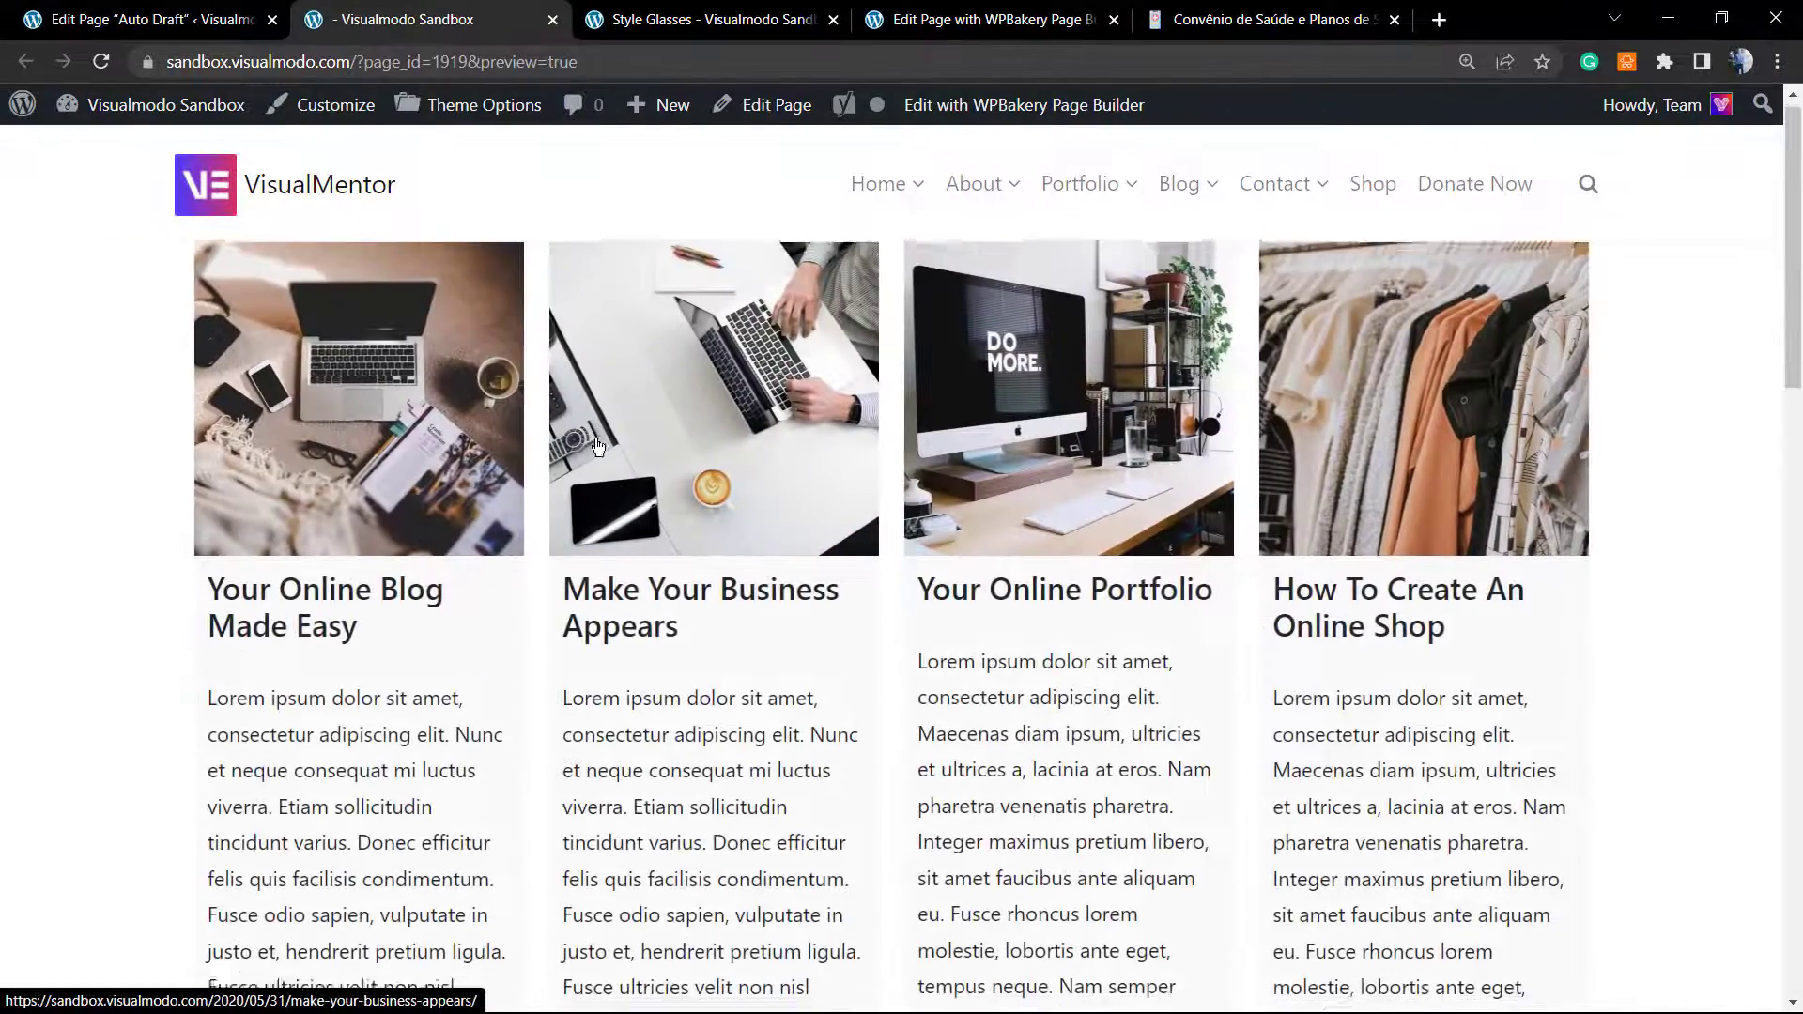
scroll(695, 451, "down", 10)
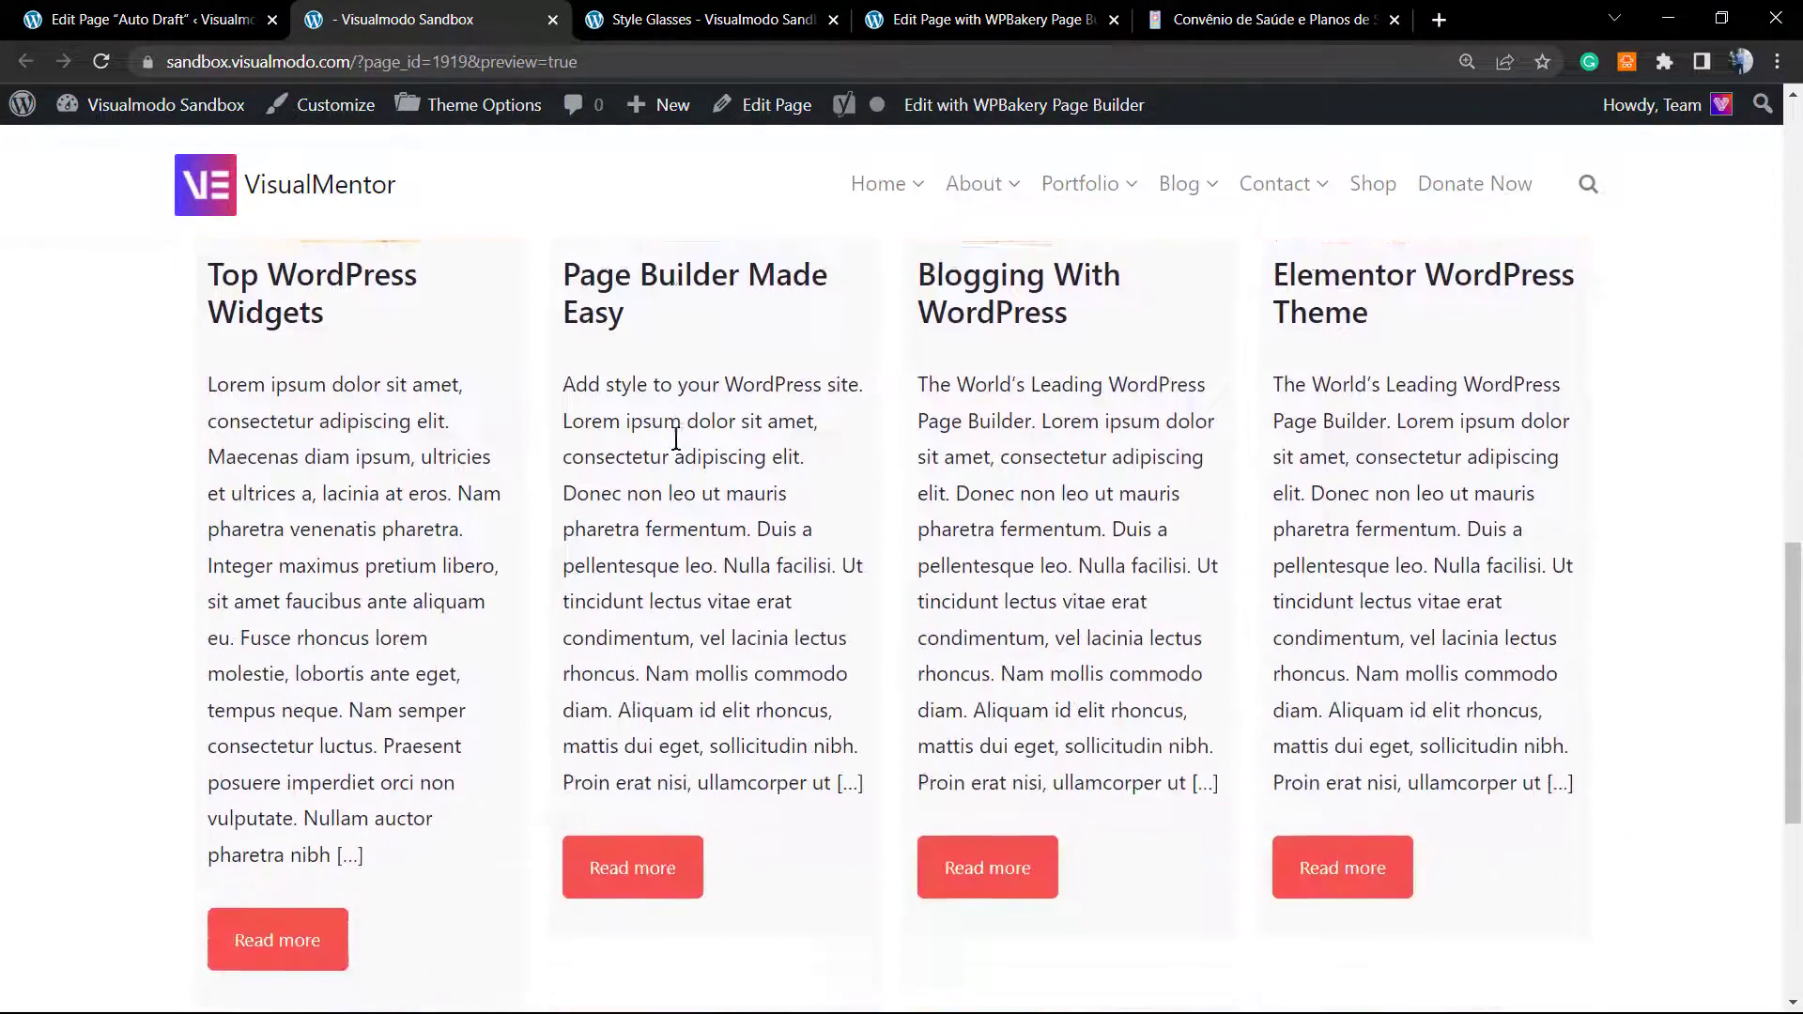
left_click(894, 565)
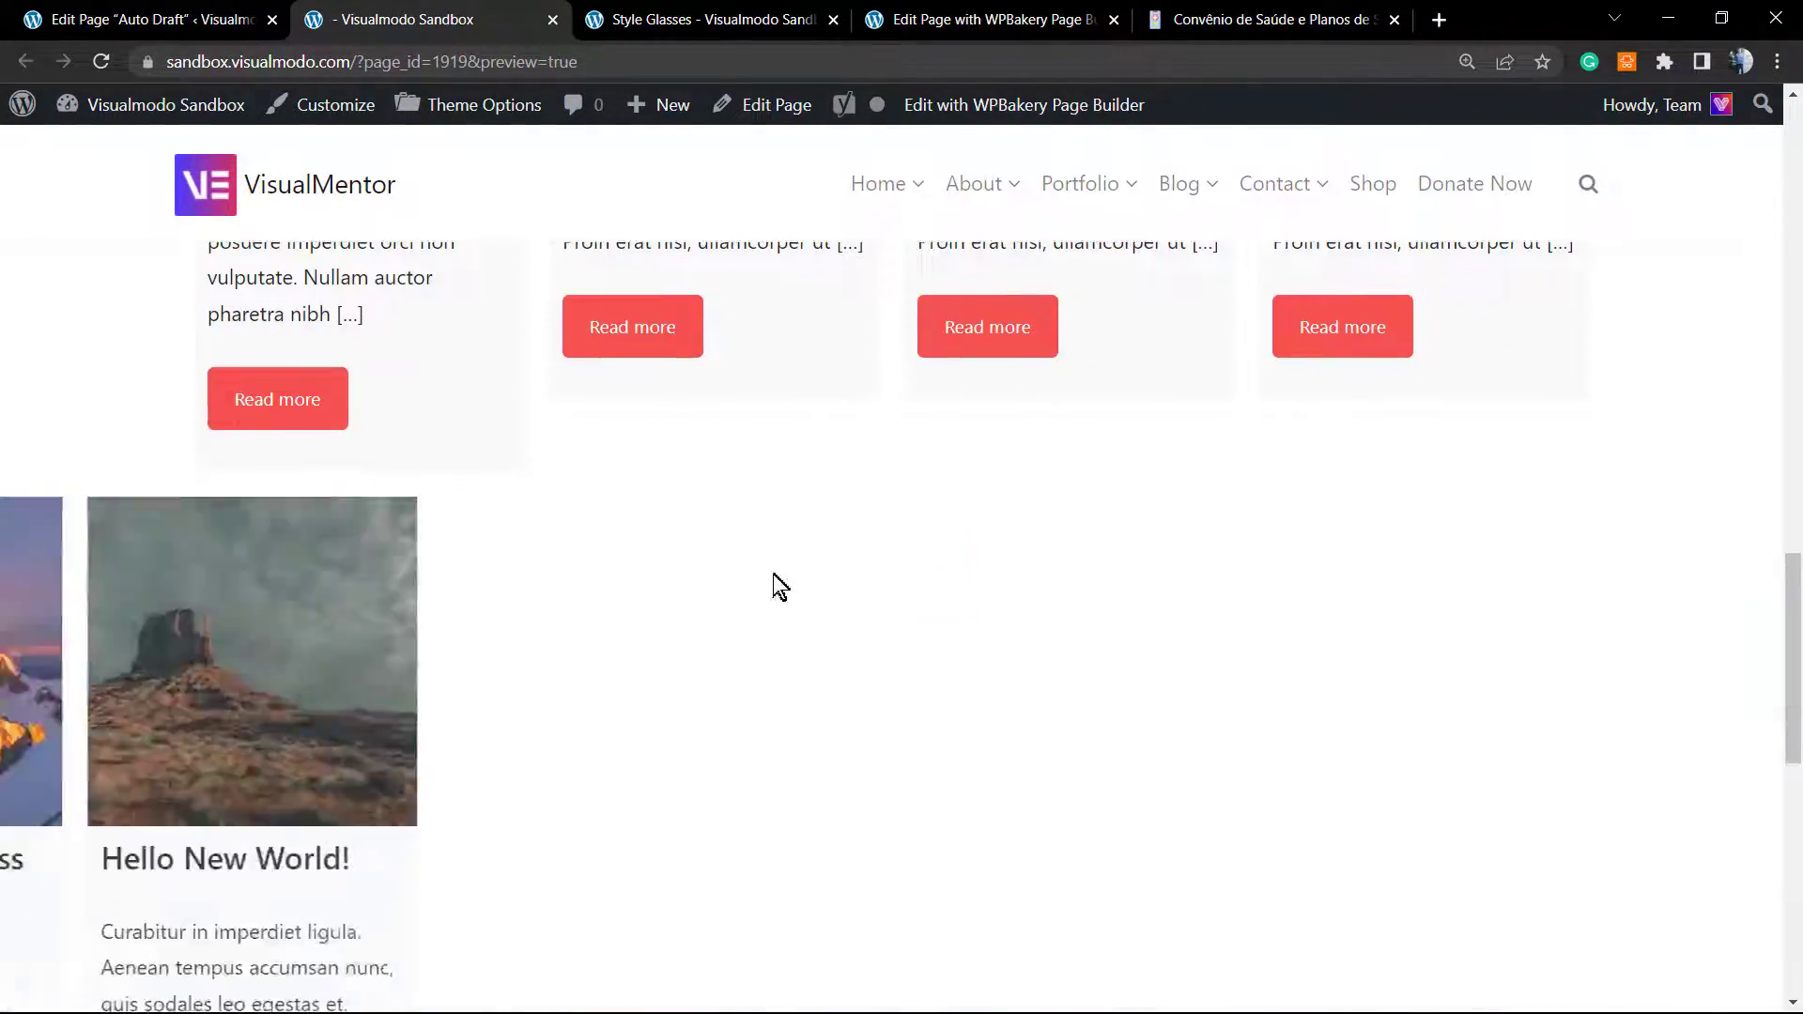
scroll(733, 676, "down", 3)
scroll(690, 612, "up", 5)
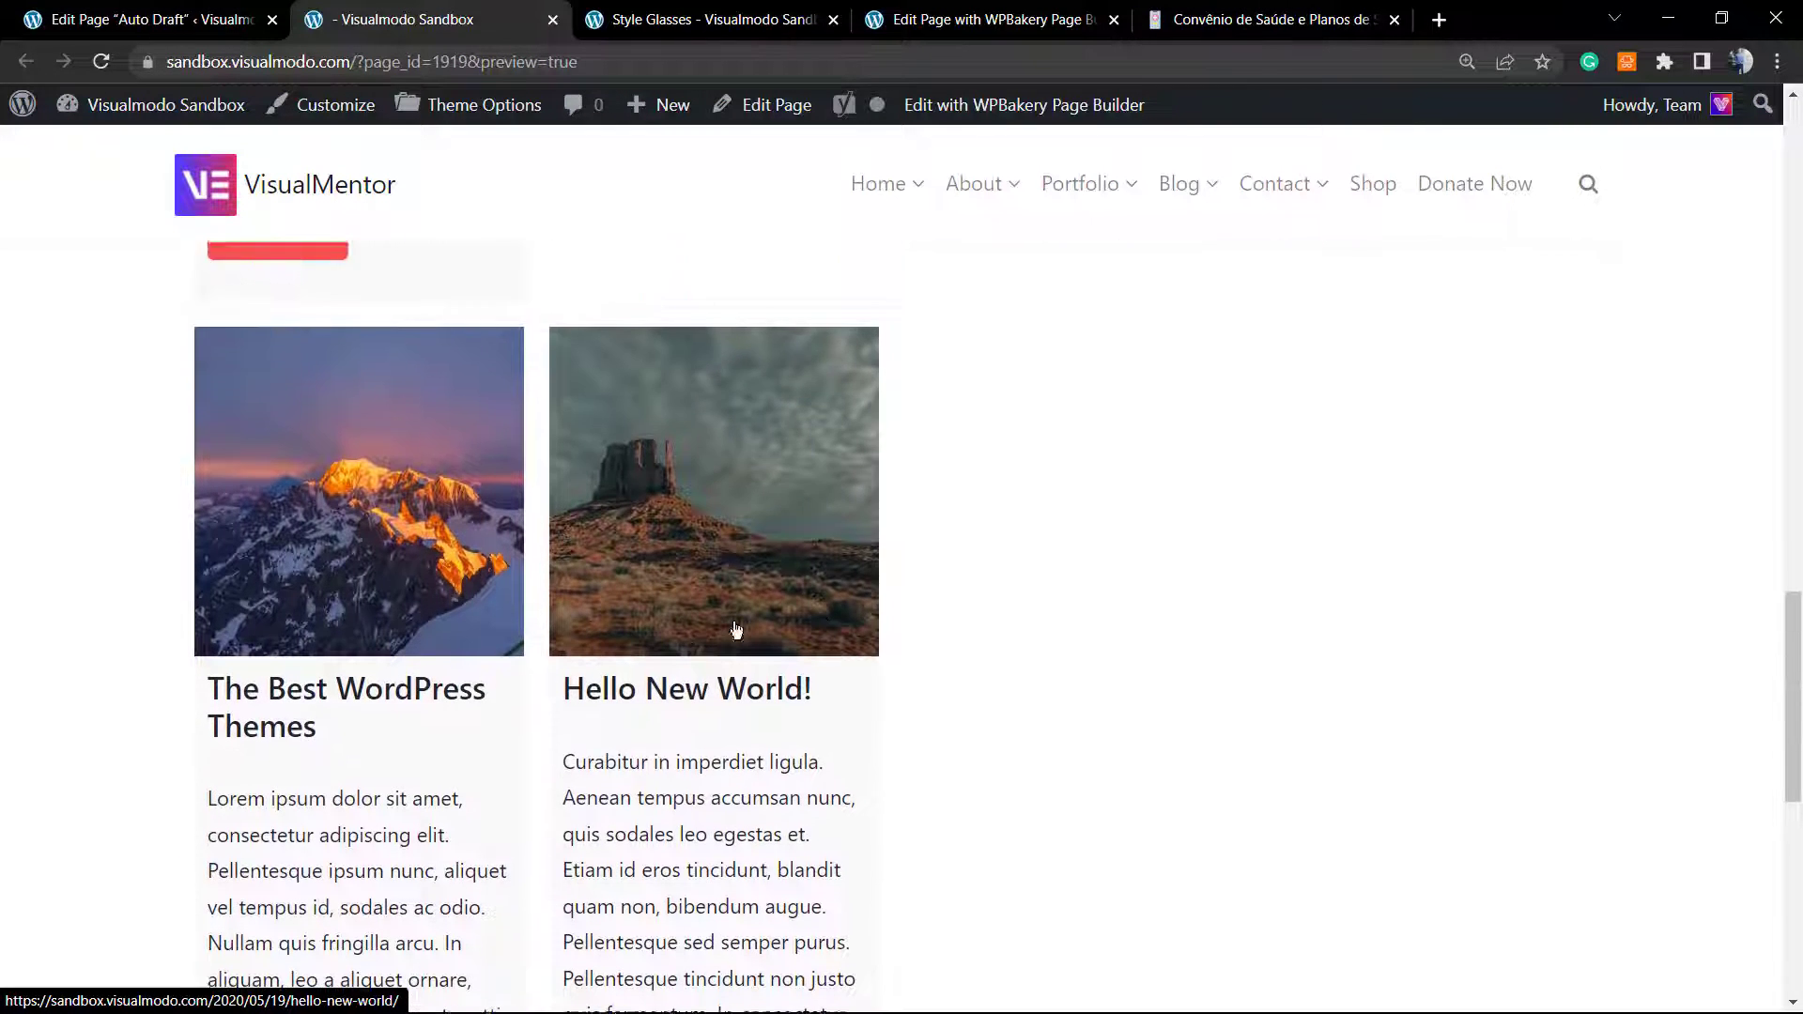
Step: Reopen the Post Grid settings in the page editor, and look over the post grid on the Convênio de Saúde website for comparison
left_click(150, 19)
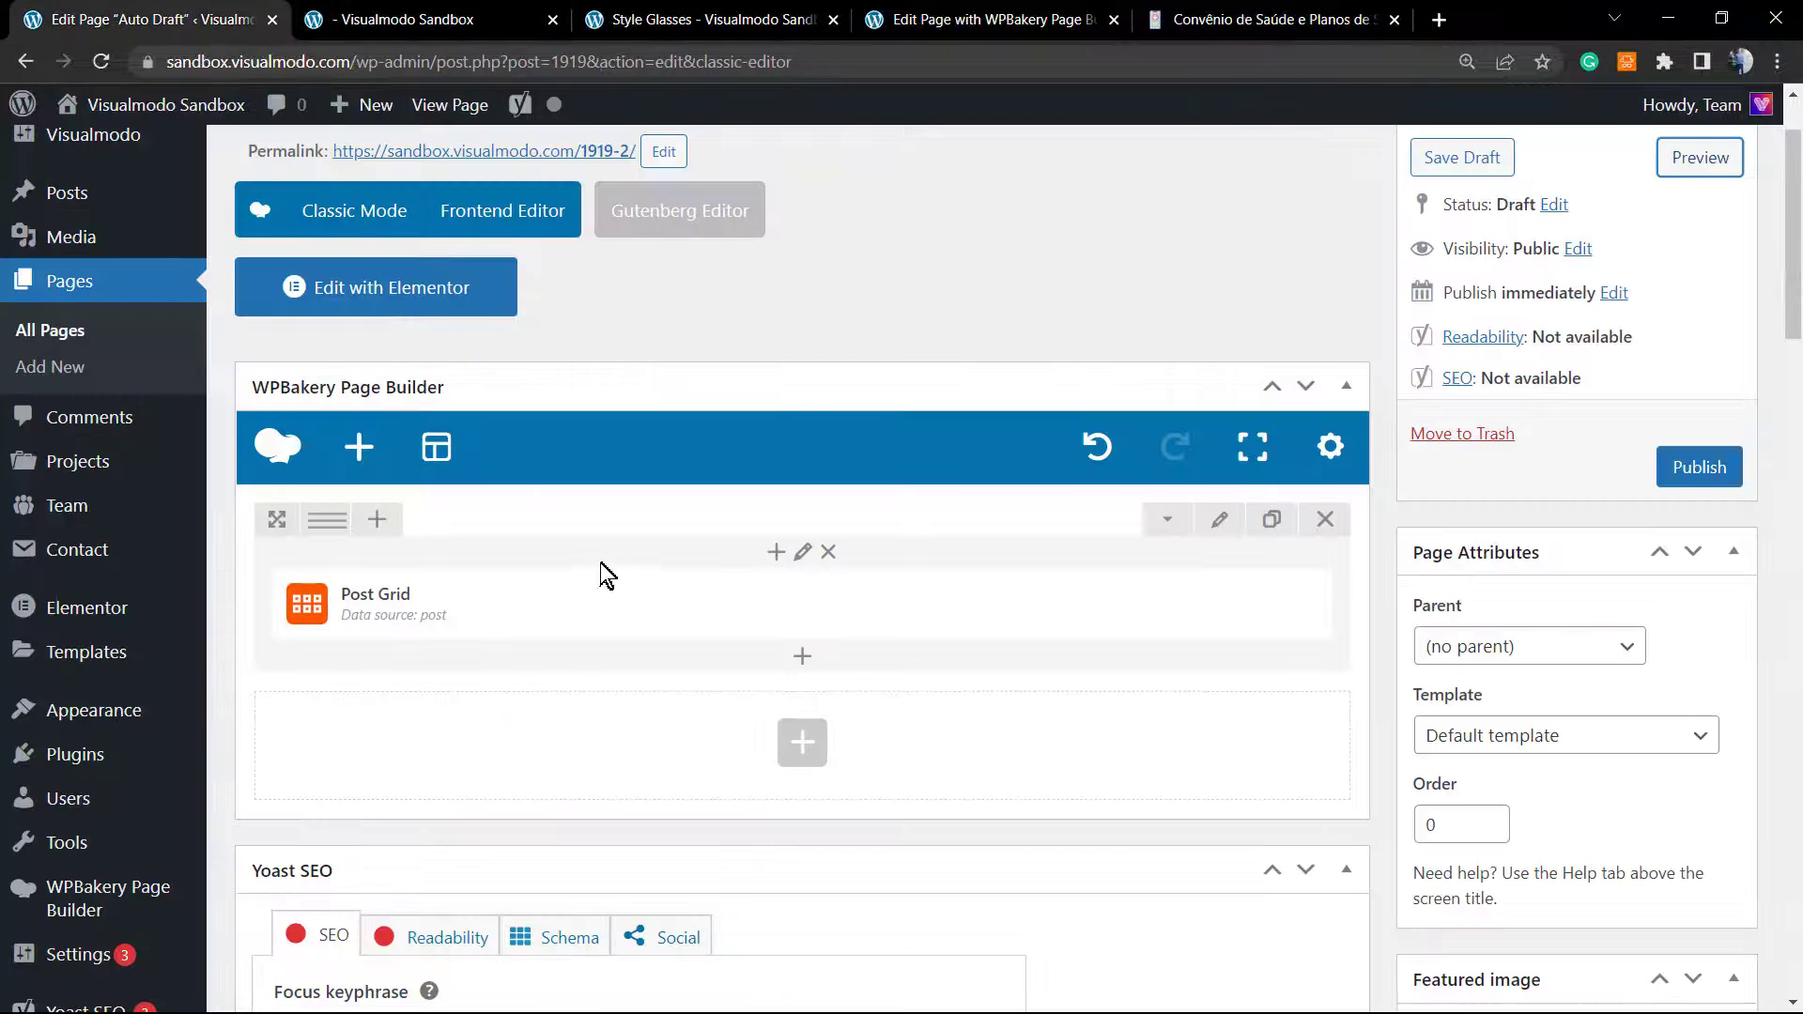
left_click(820, 603)
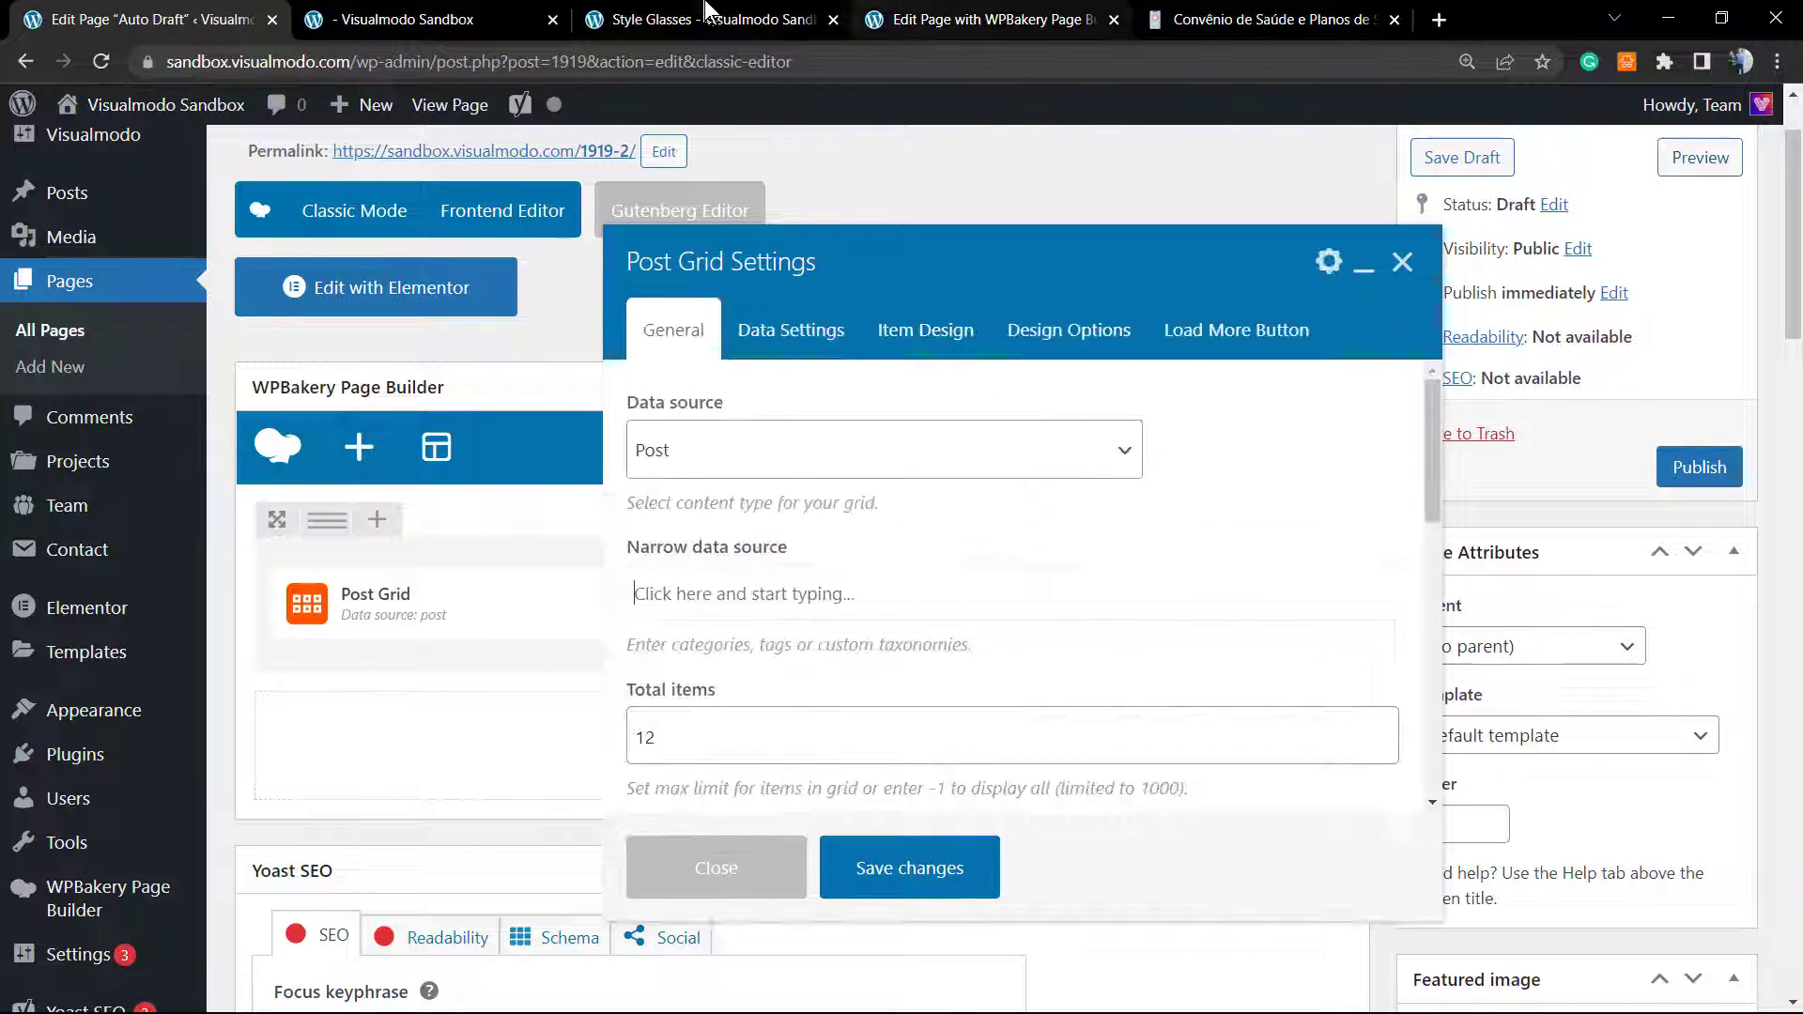
left_click(1268, 19)
scroll(830, 618, "down", 5)
scroll(830, 618, "up", 8)
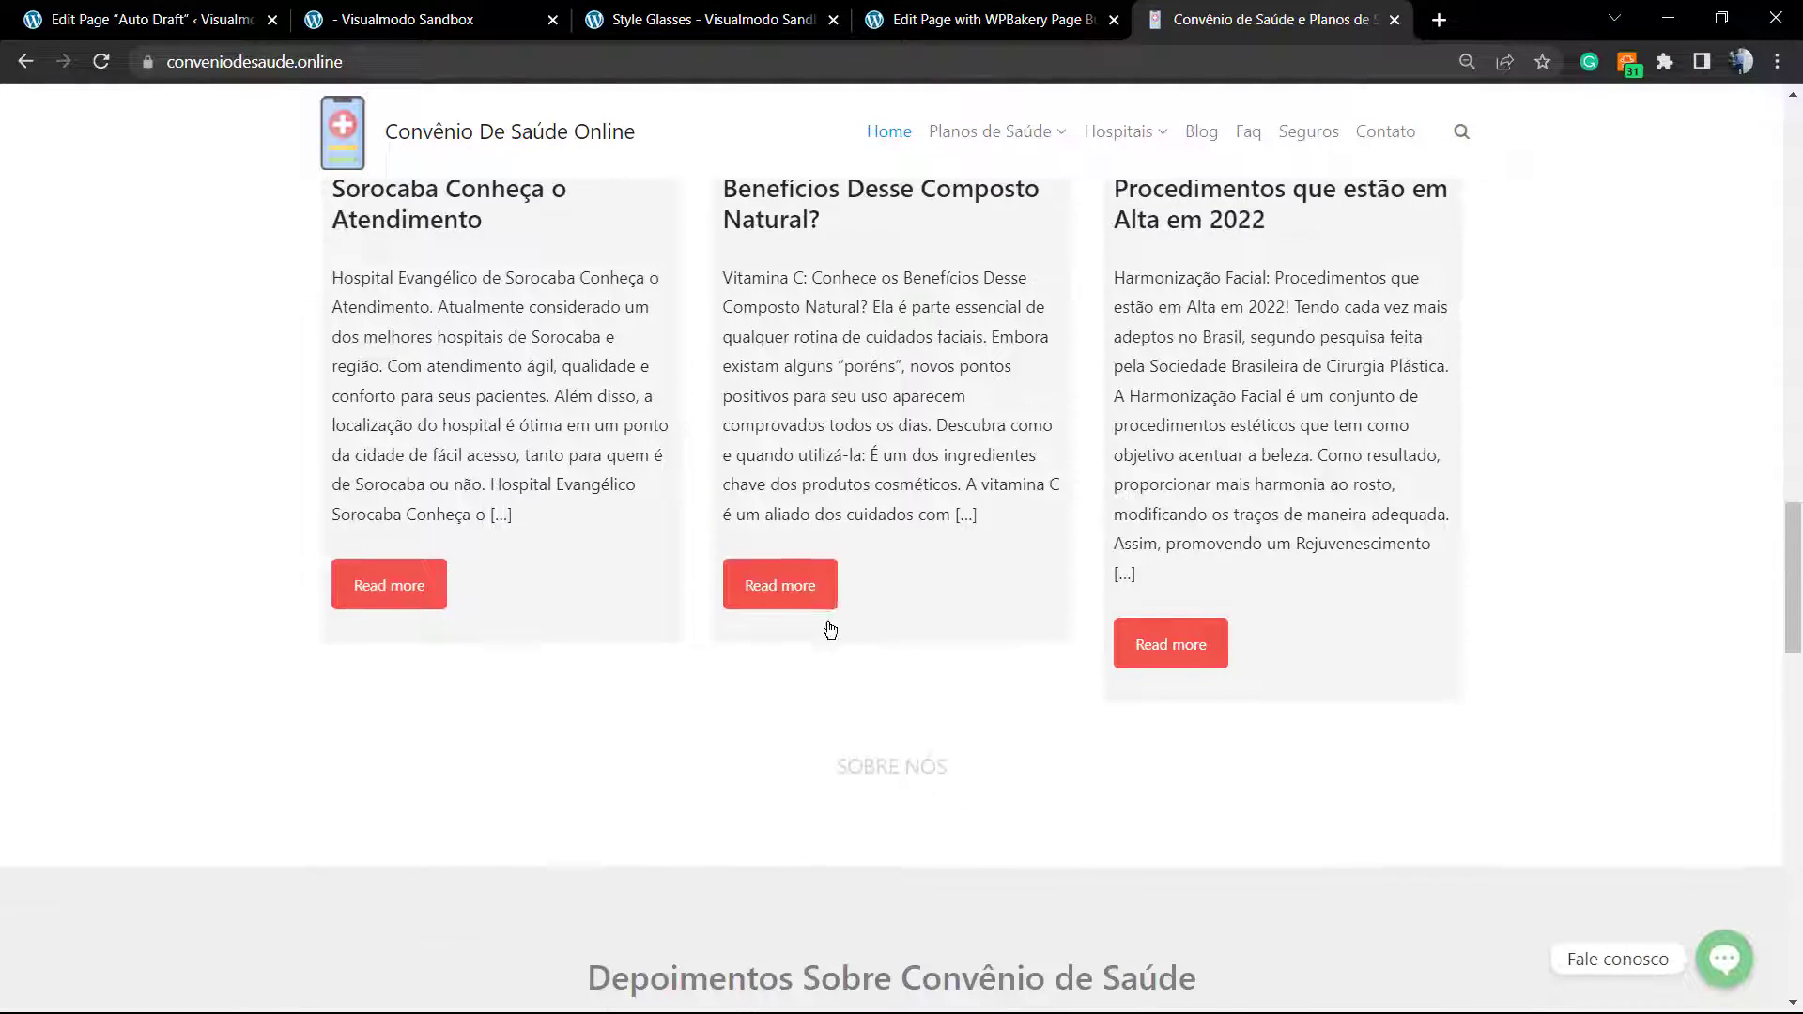
scroll(849, 735, "down", 4)
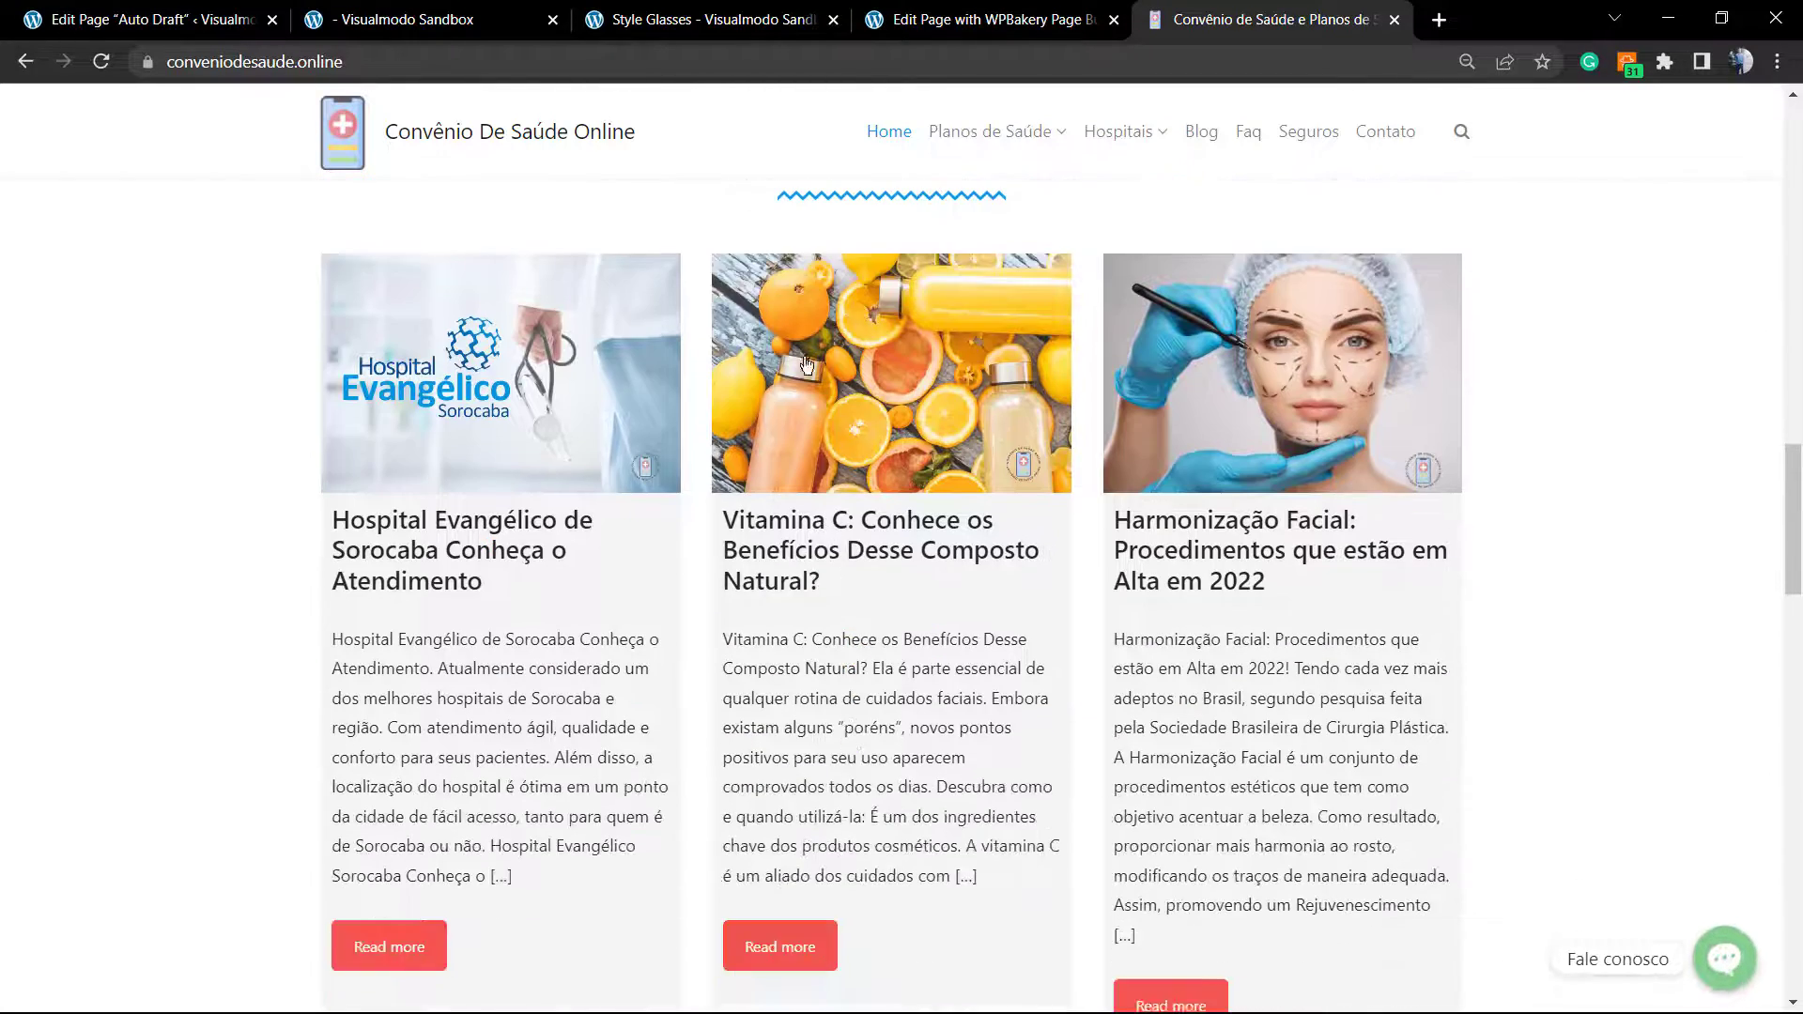
Step: Return to the open Post Grid settings and change the display style to Pagination
left_click(366, 13)
left_click(151, 19)
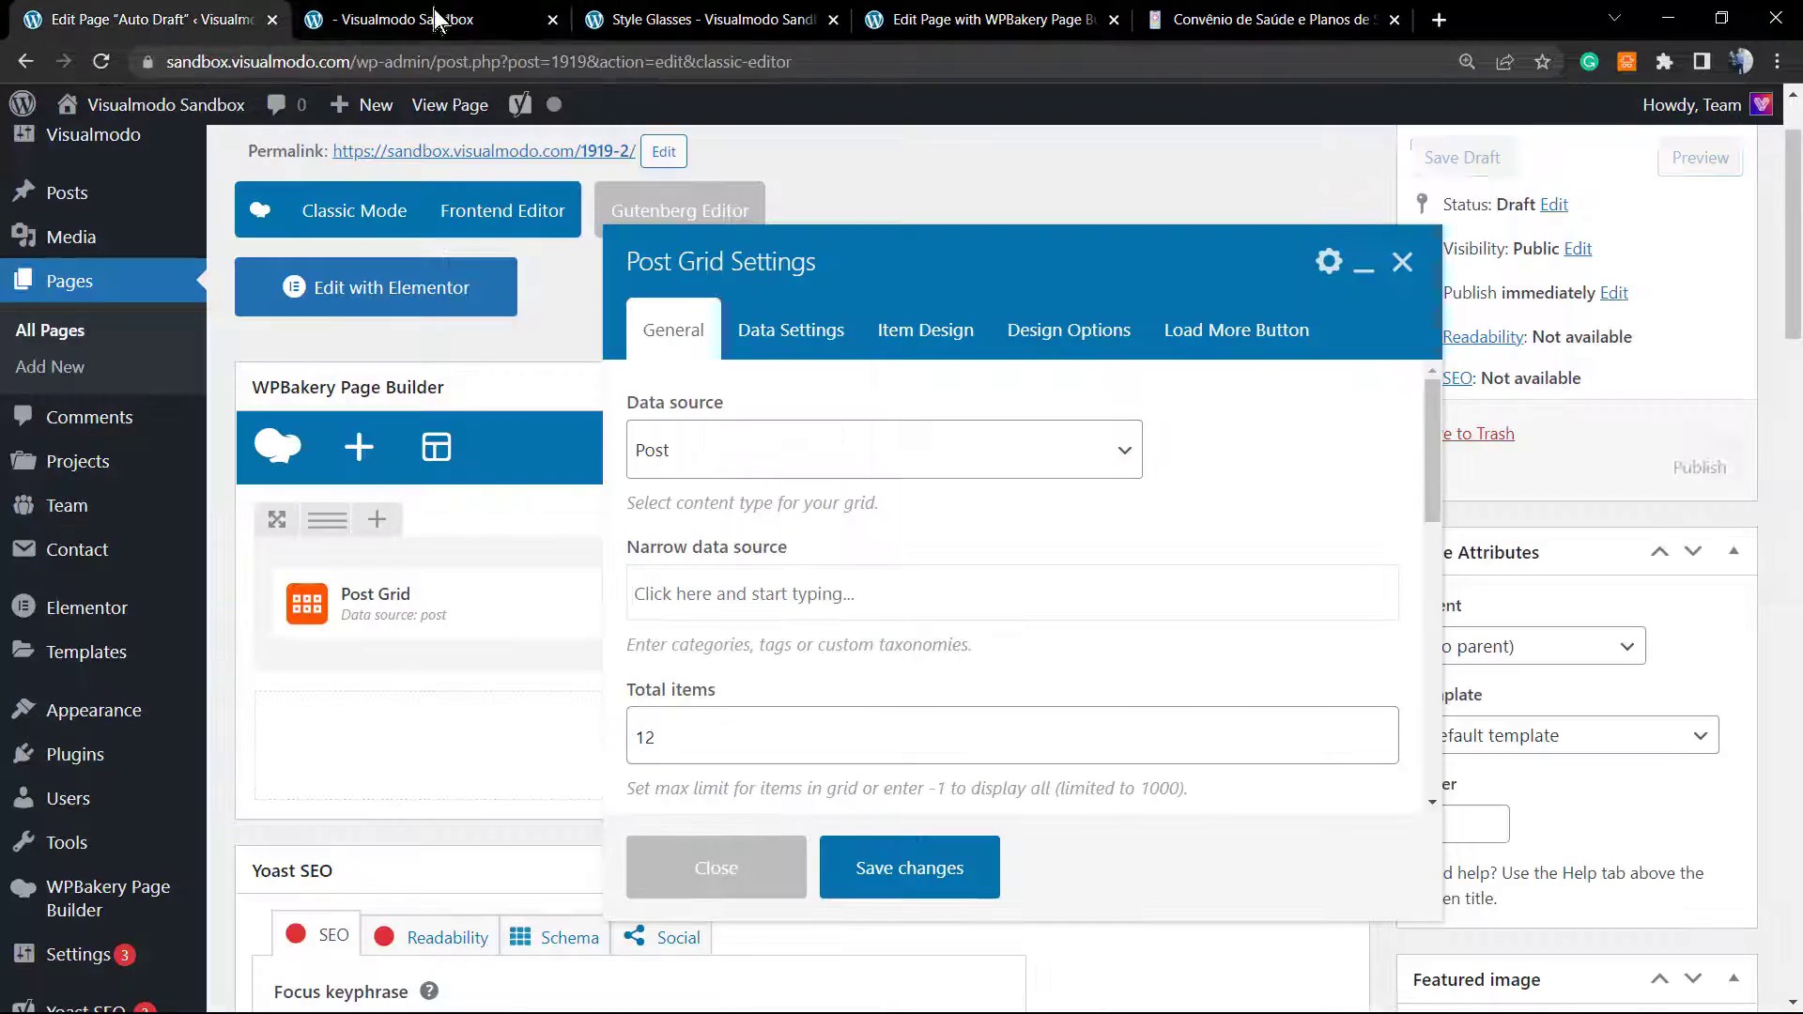
scroll(813, 563, "down", 3)
scroll(813, 594, "down", 4)
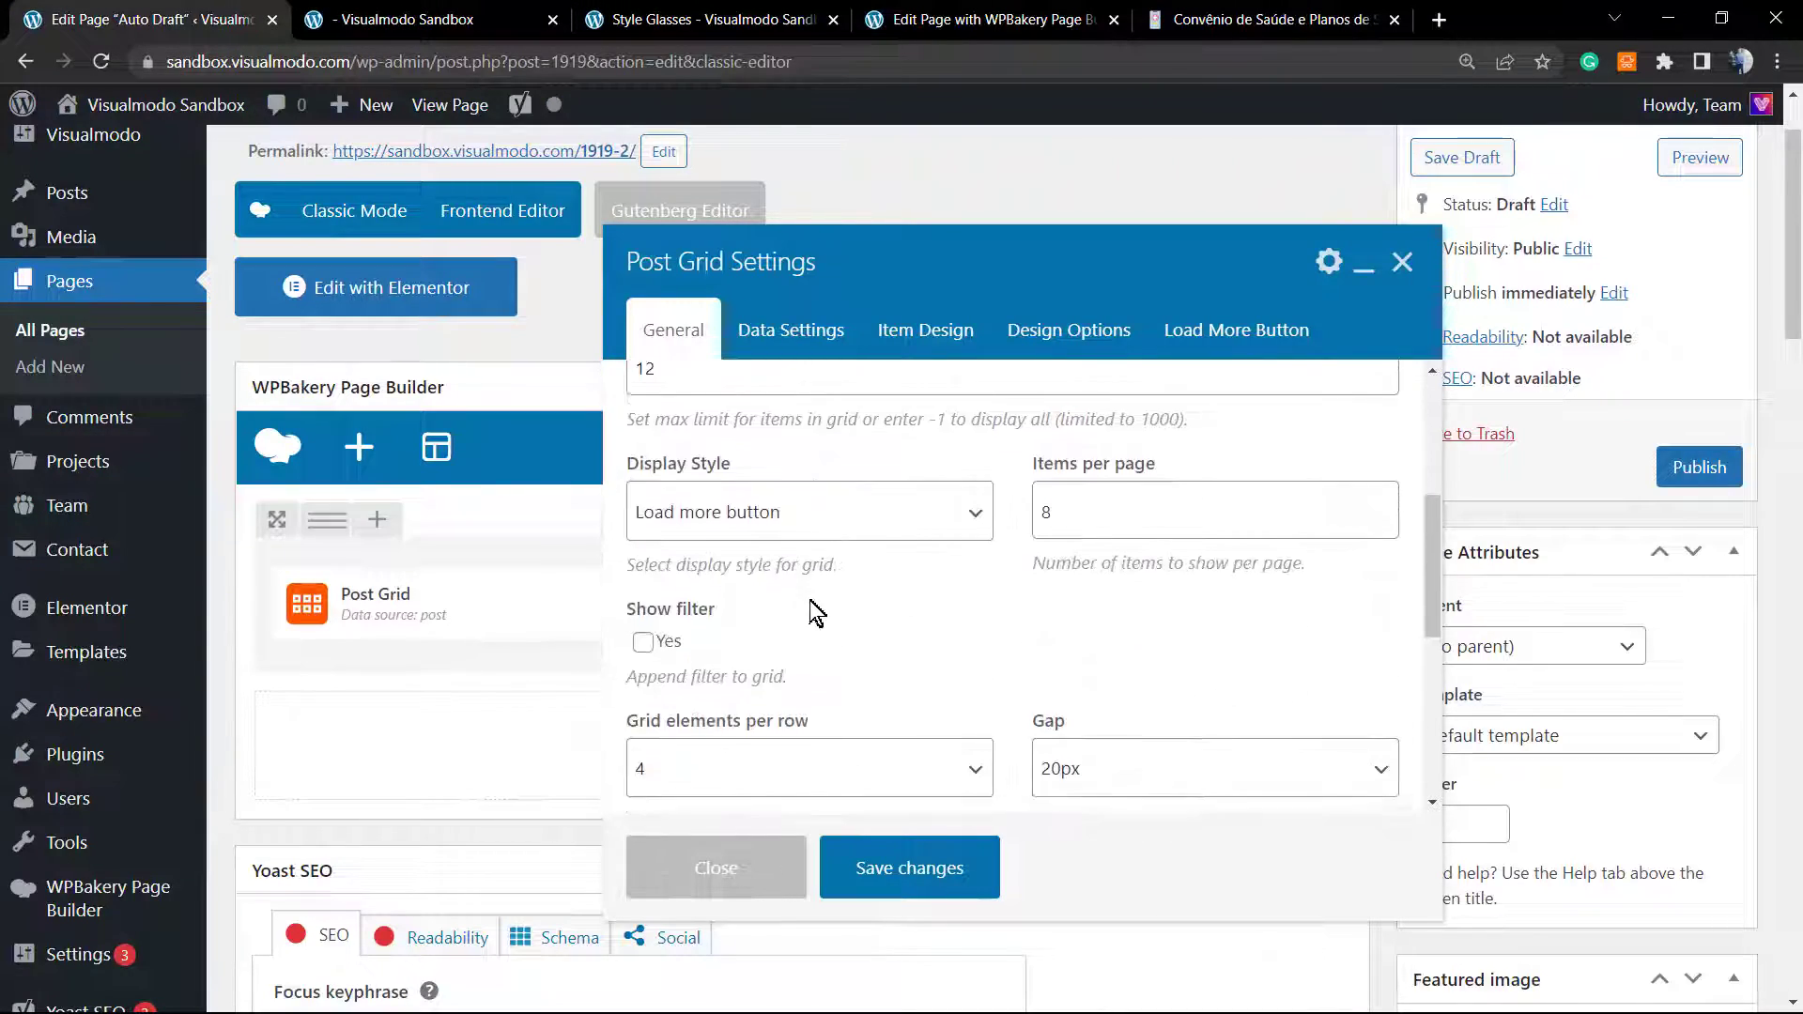
scroll(761, 610, "up", 4)
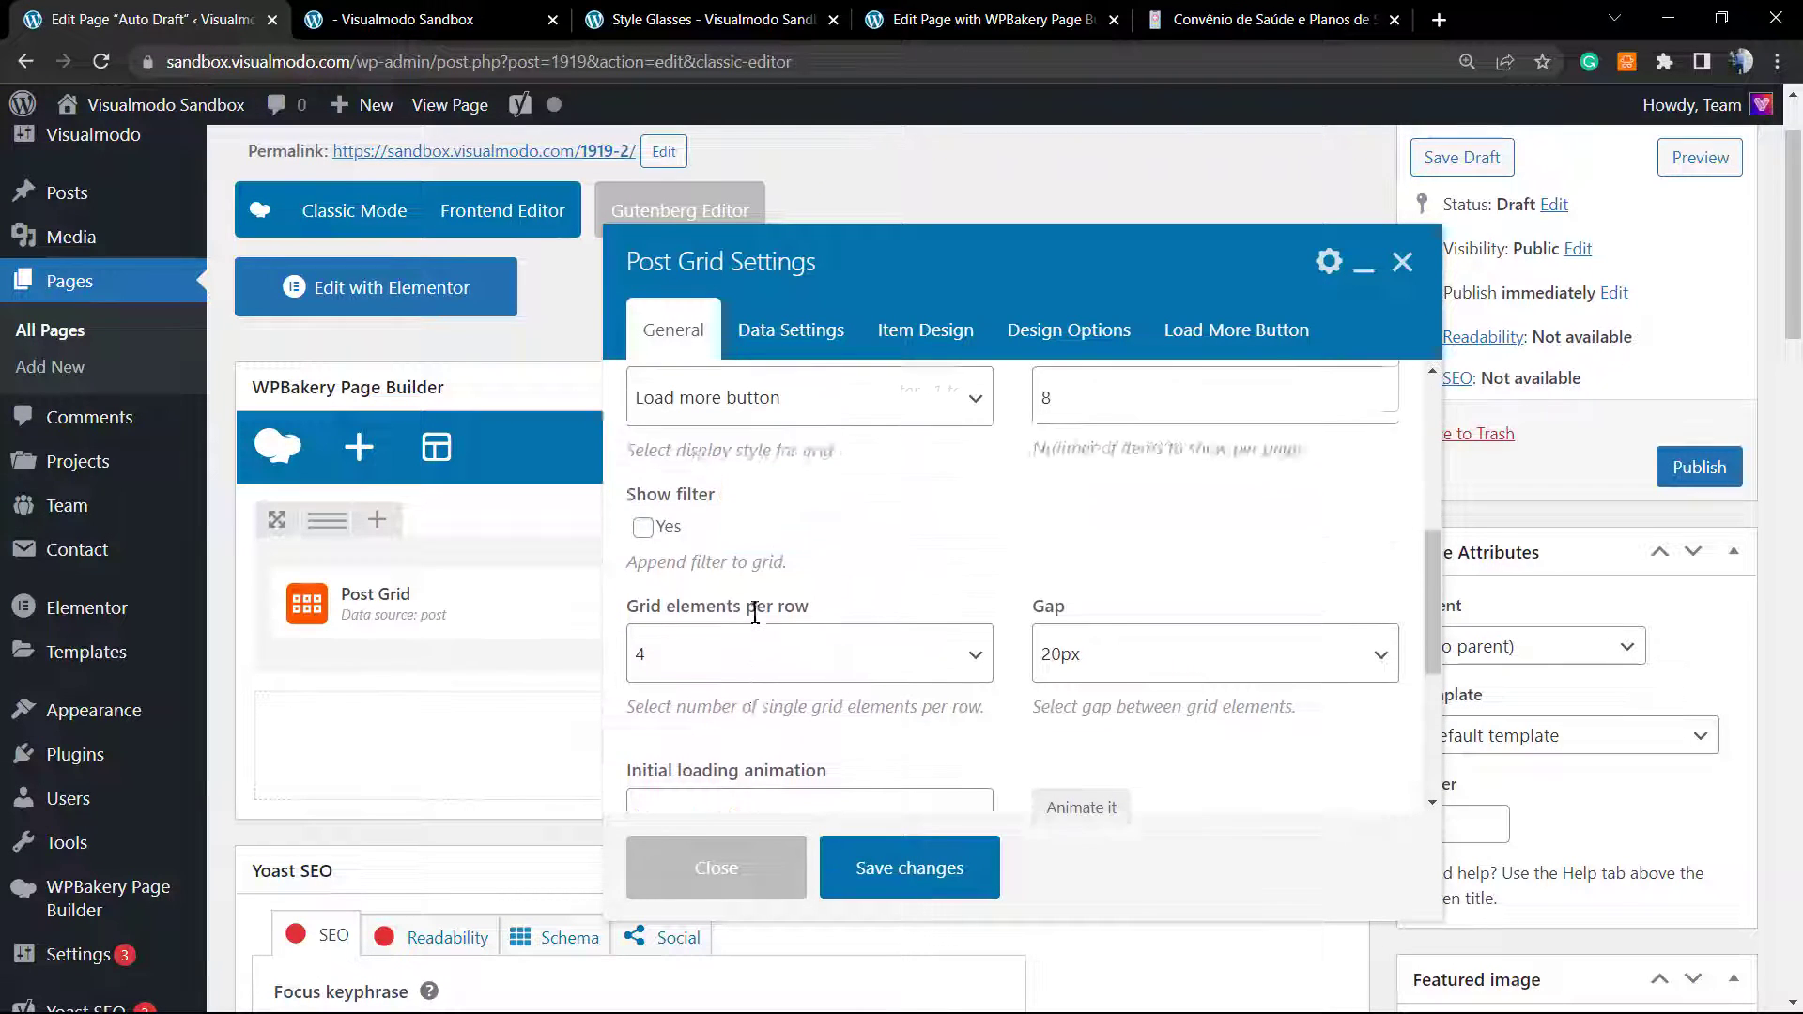
left_click(738, 648)
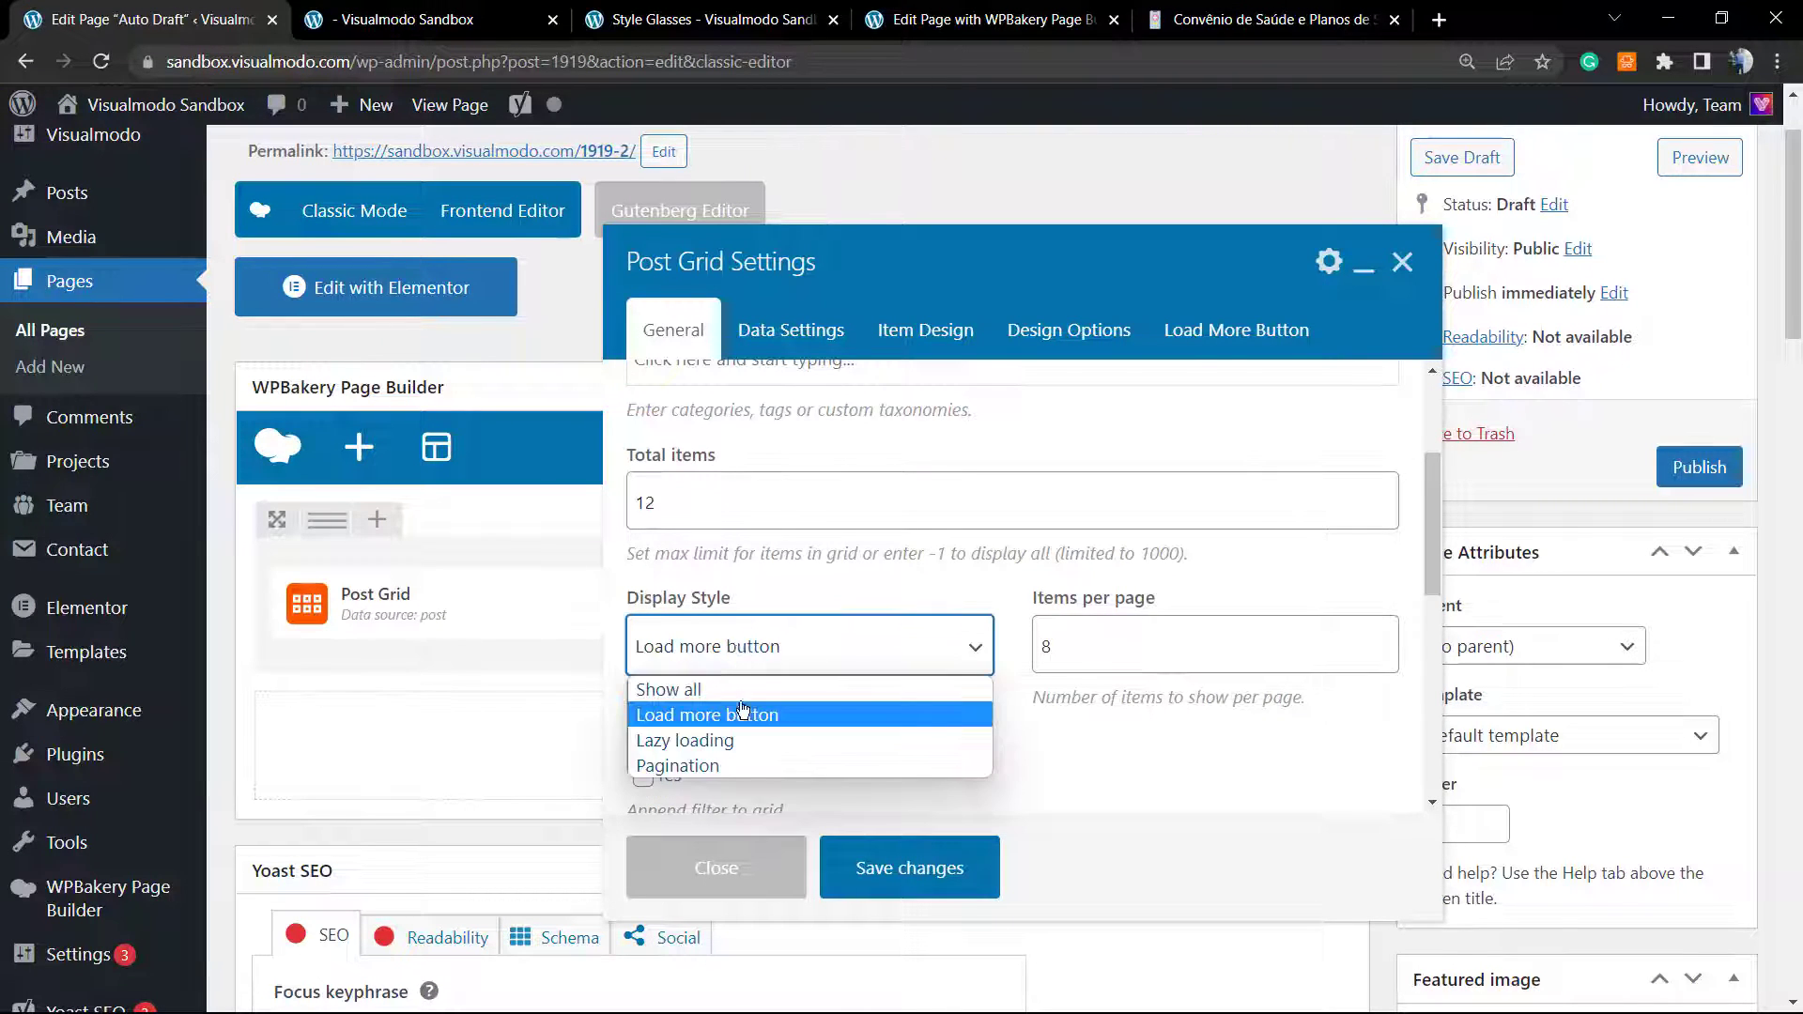
left_click(737, 768)
scroll(775, 663, "down", 2)
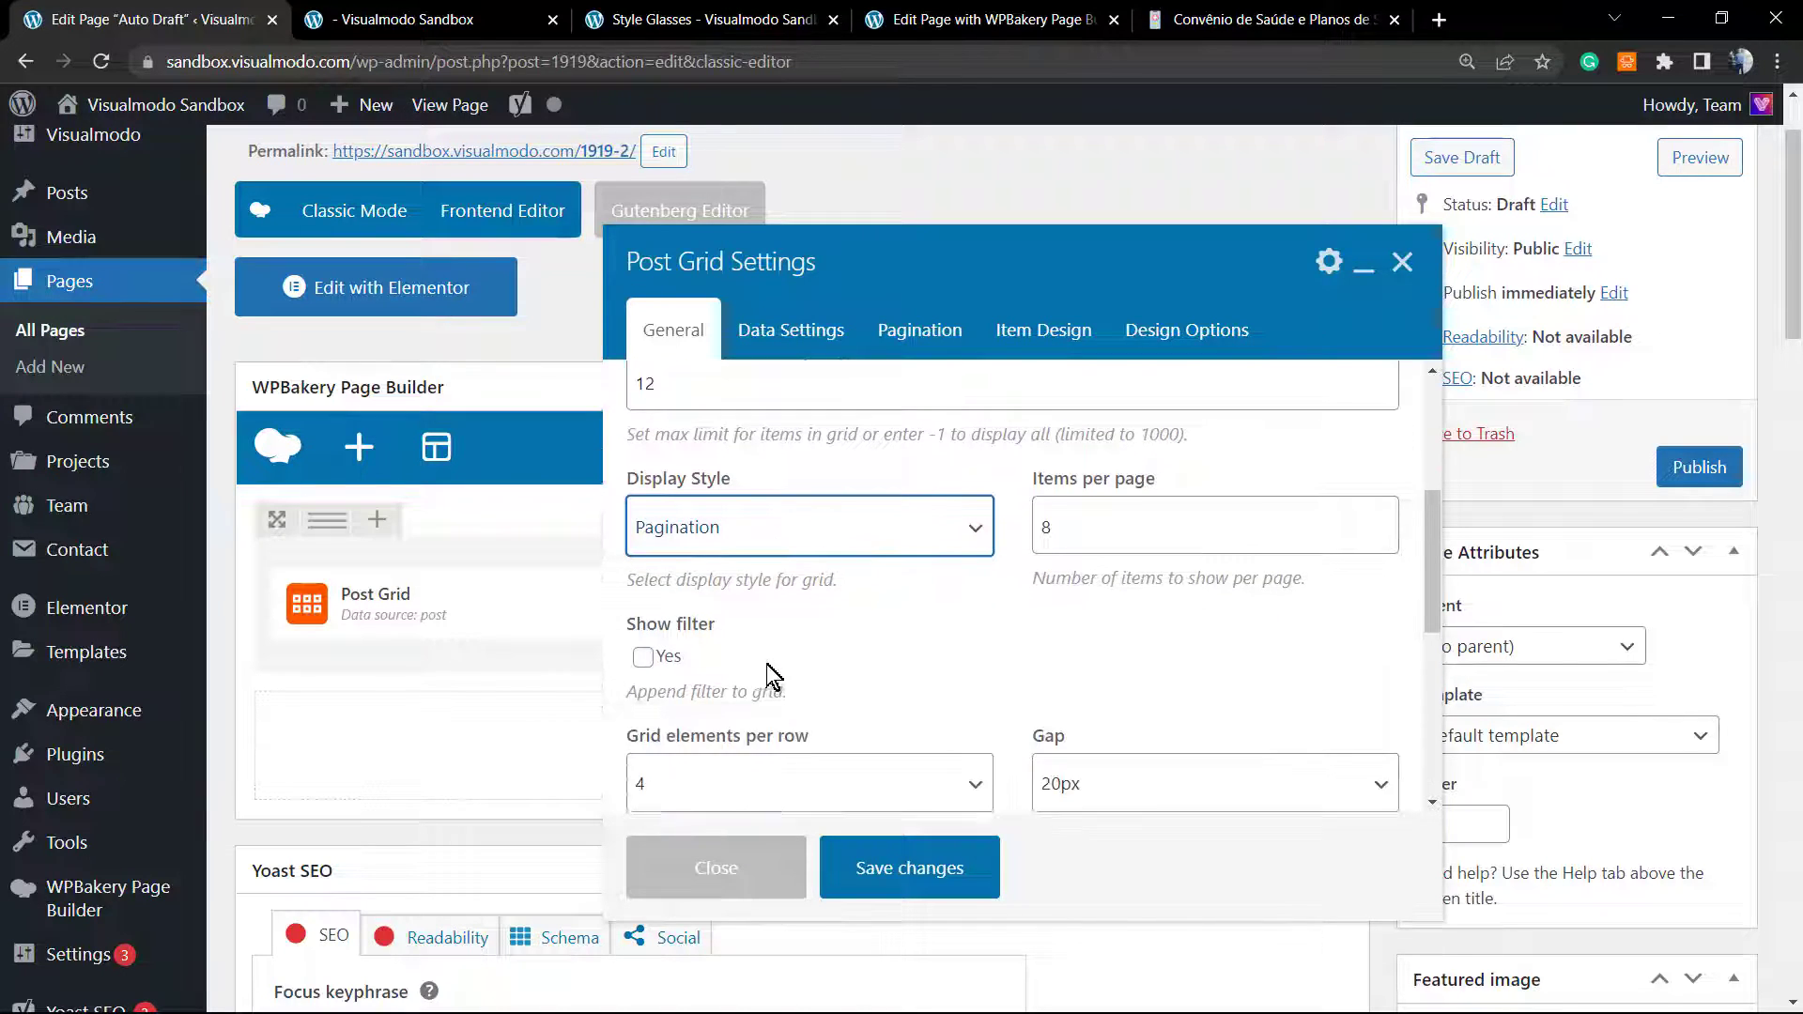
scroll(770, 667, "down", 2)
scroll(794, 693, "up", 1)
scroll(793, 693, "down", 1)
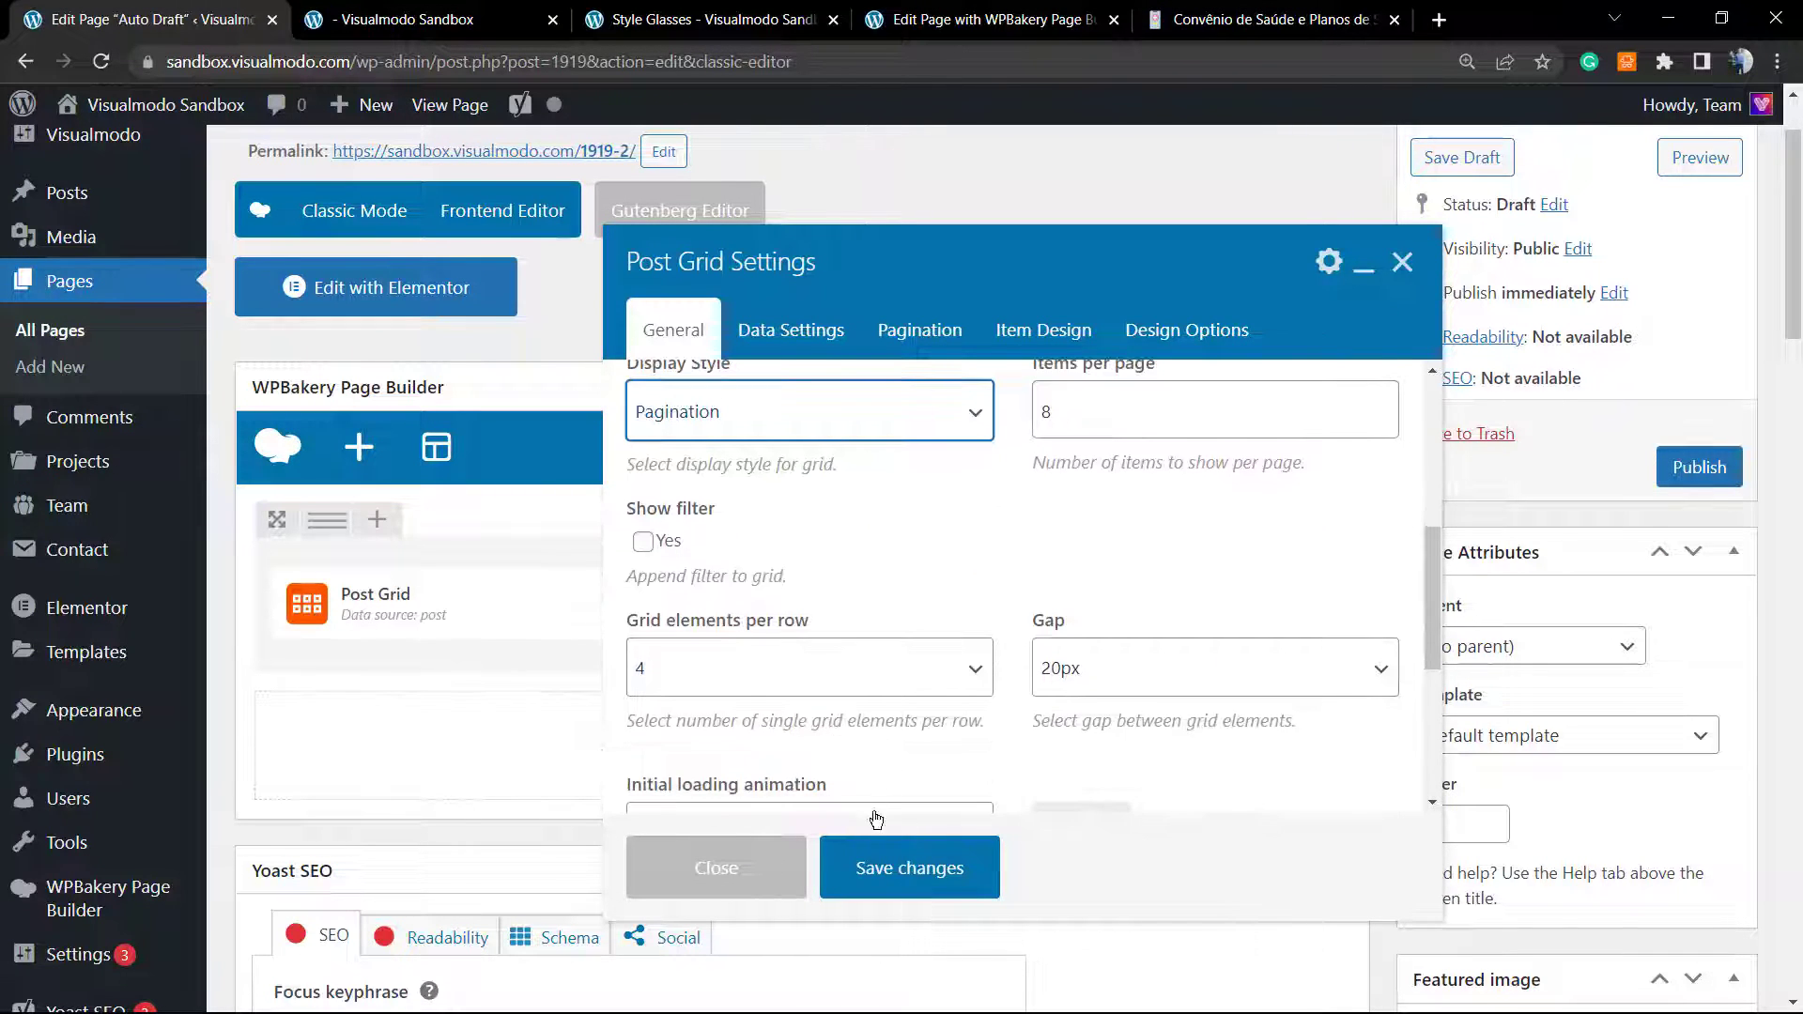
Step: Set the paginated grid's items per page to 3
scroll(873, 808, "up", 1)
scroll(939, 779, "up", 2)
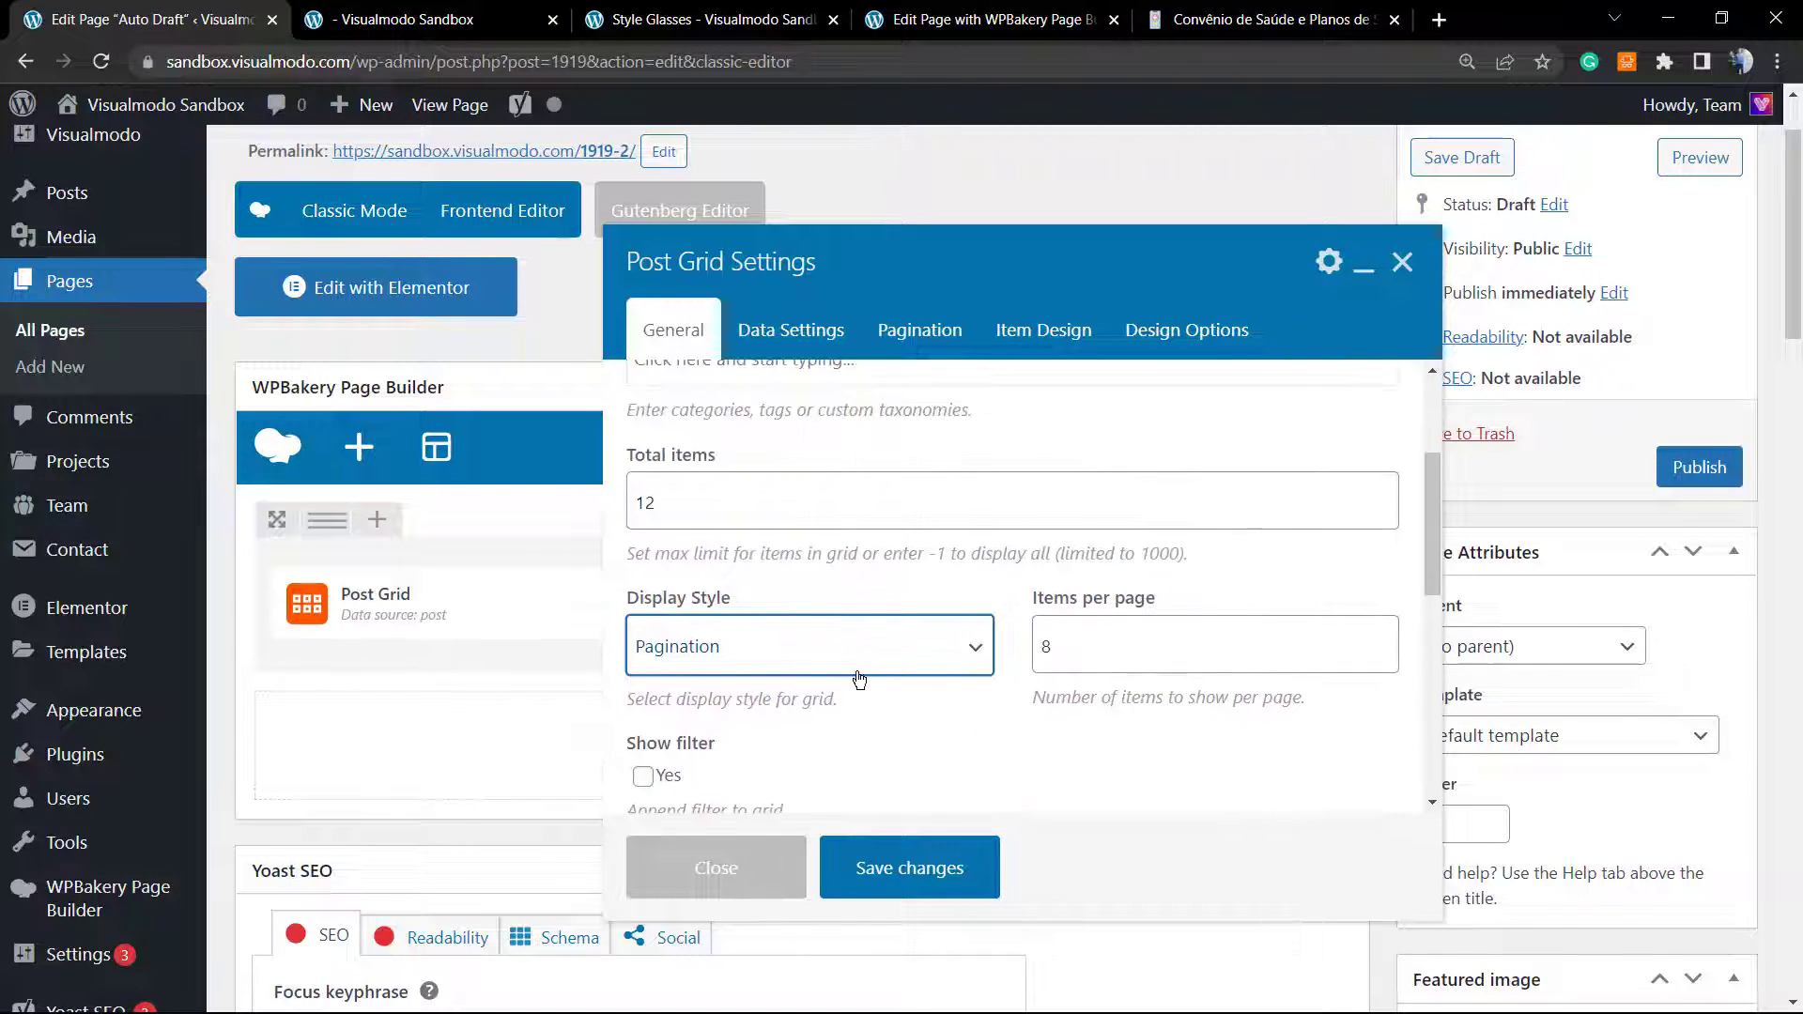
left_click_drag(1063, 768, 1016, 768)
type("3")
left_click(789, 623)
Step: Set the Post Grid's elements per row to 3 and save the element's changes
scroll(737, 620, "down", 4)
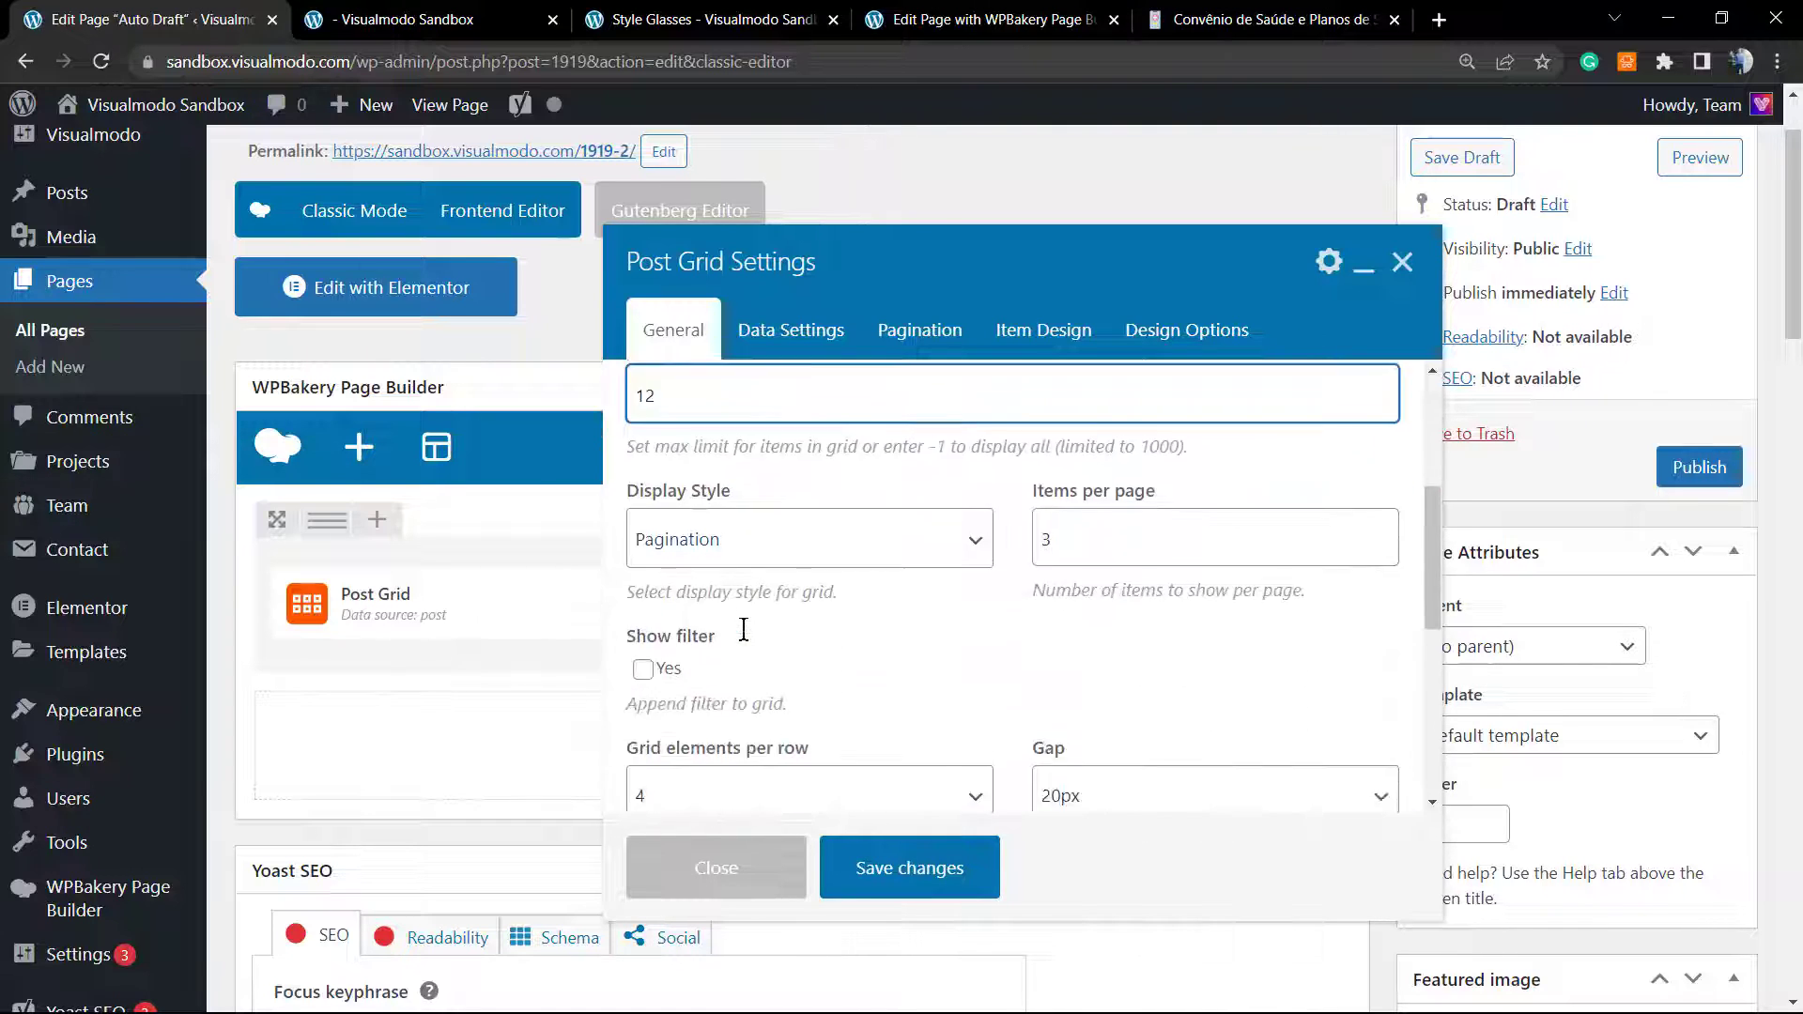
triple_click(723, 621)
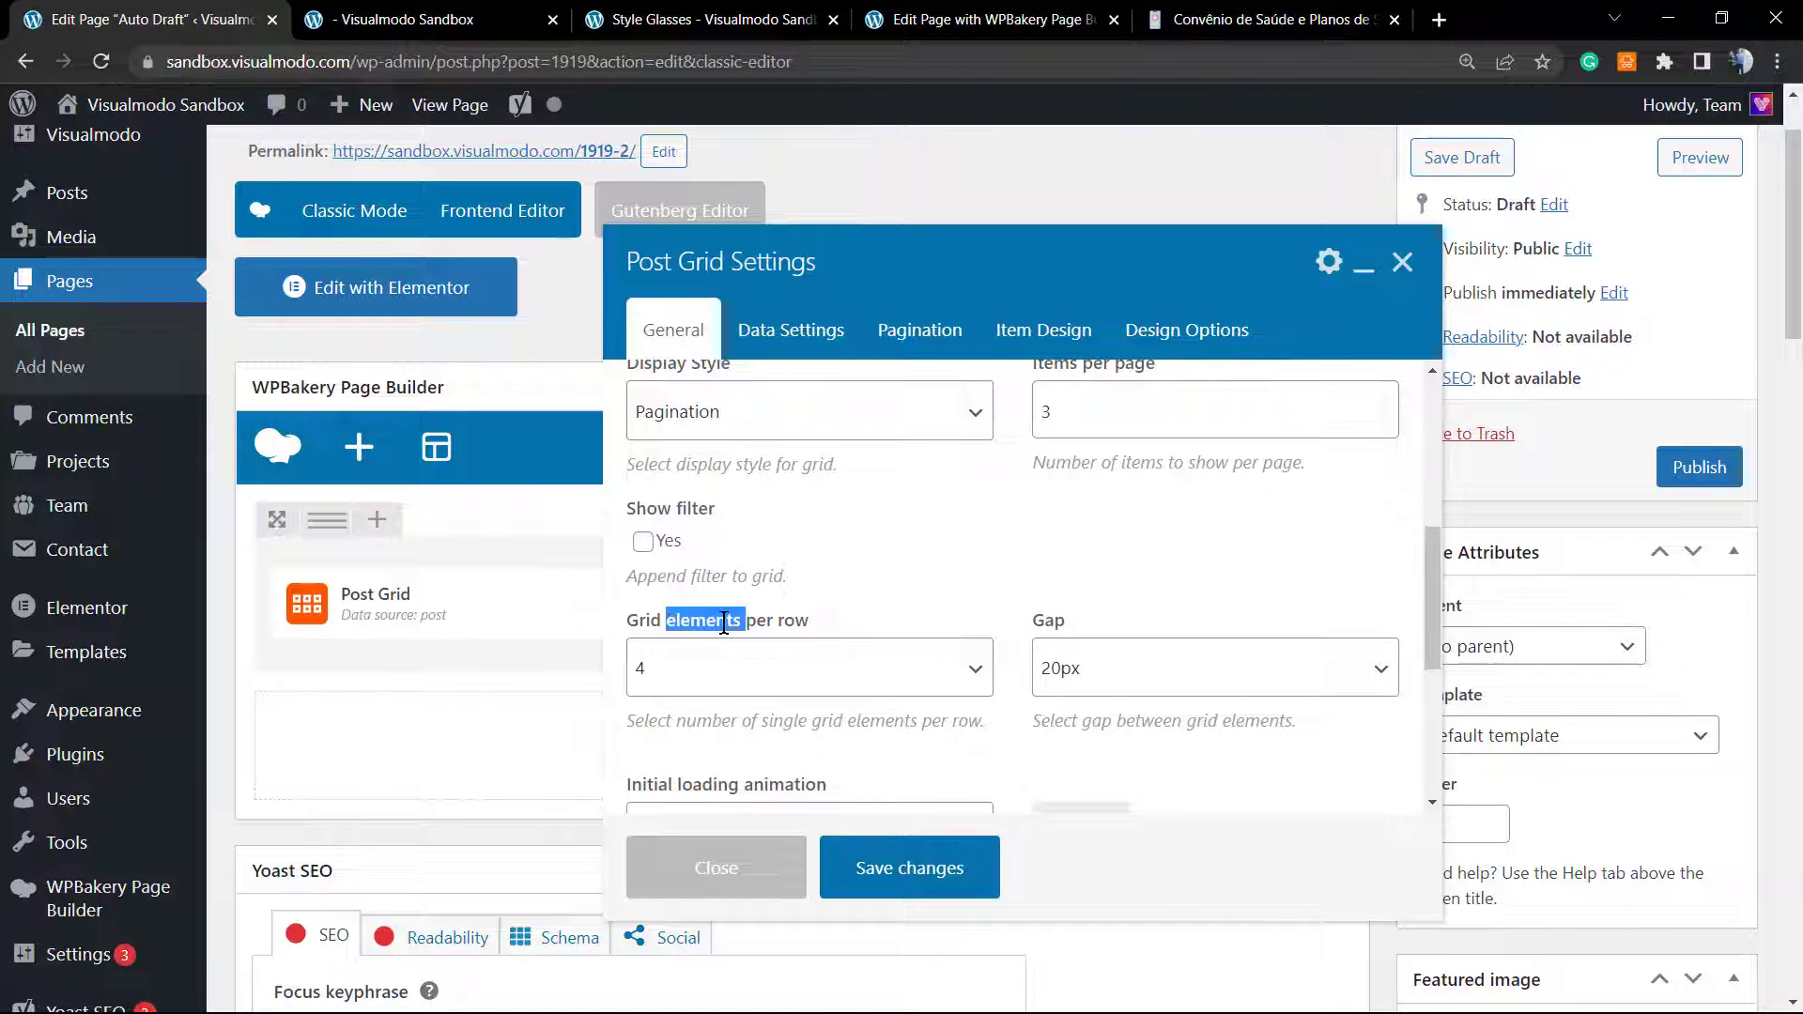
left_click(781, 671)
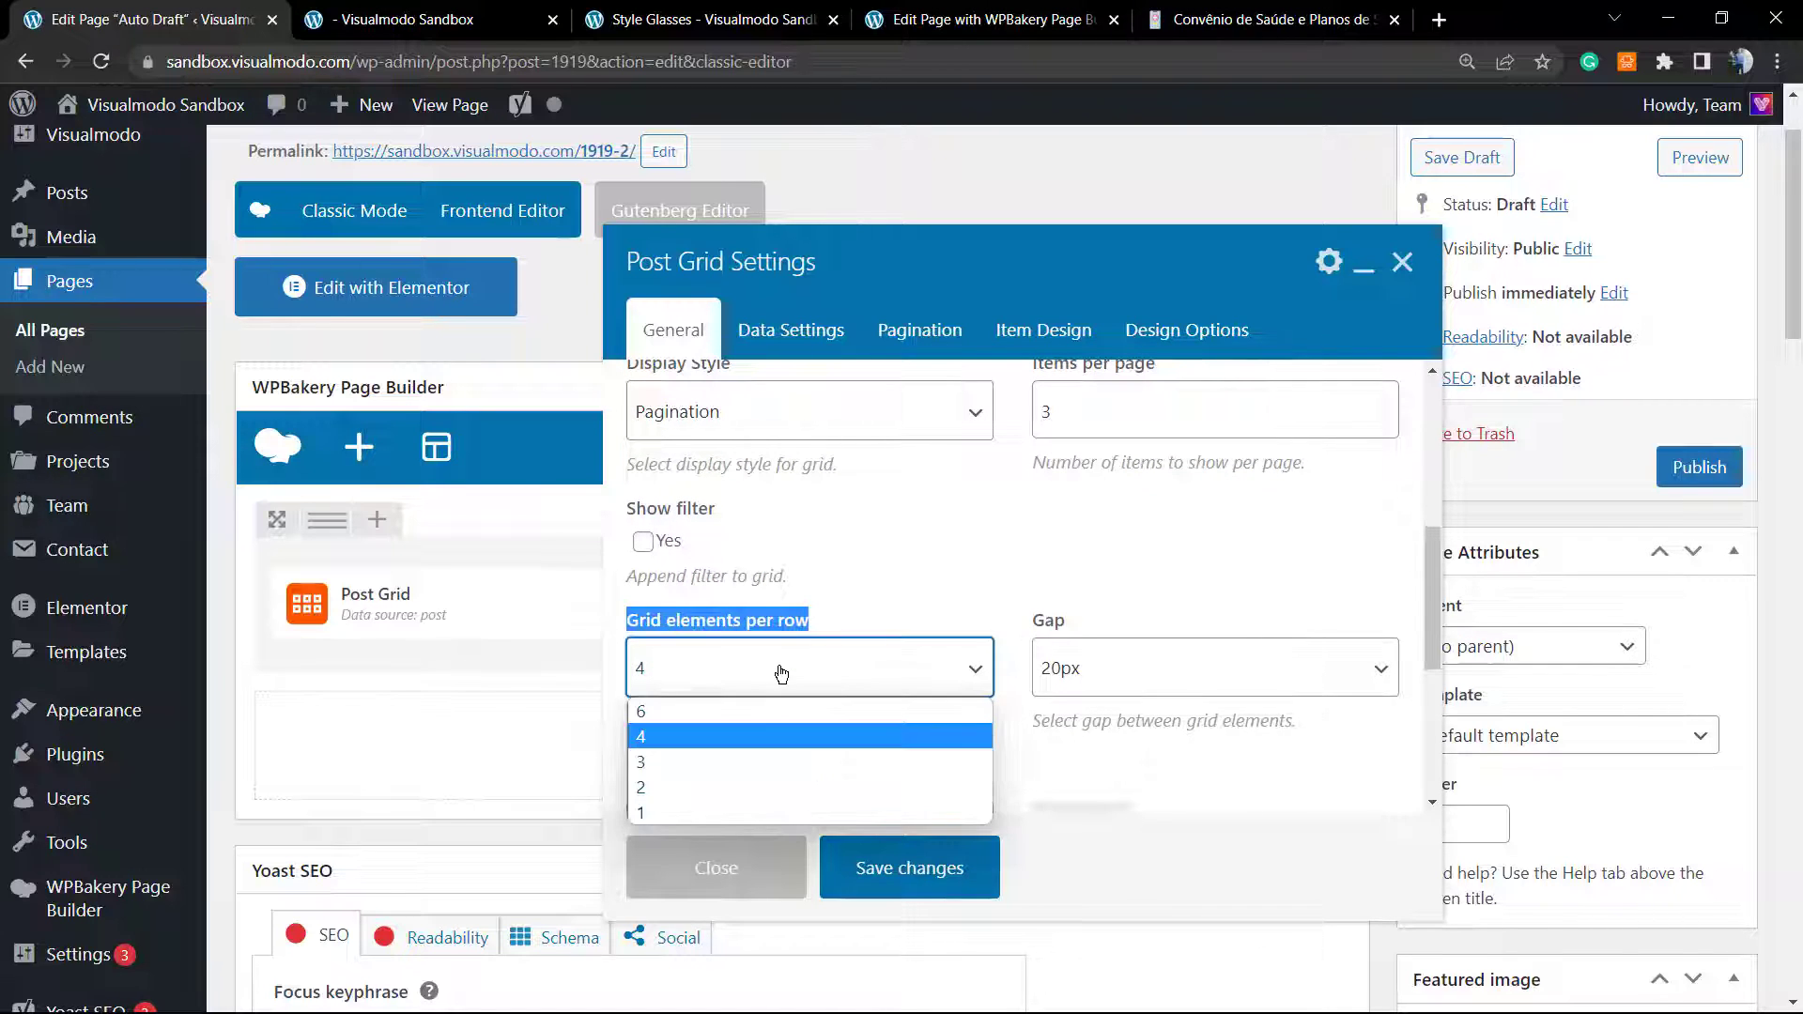
left_click(740, 762)
left_click(878, 869)
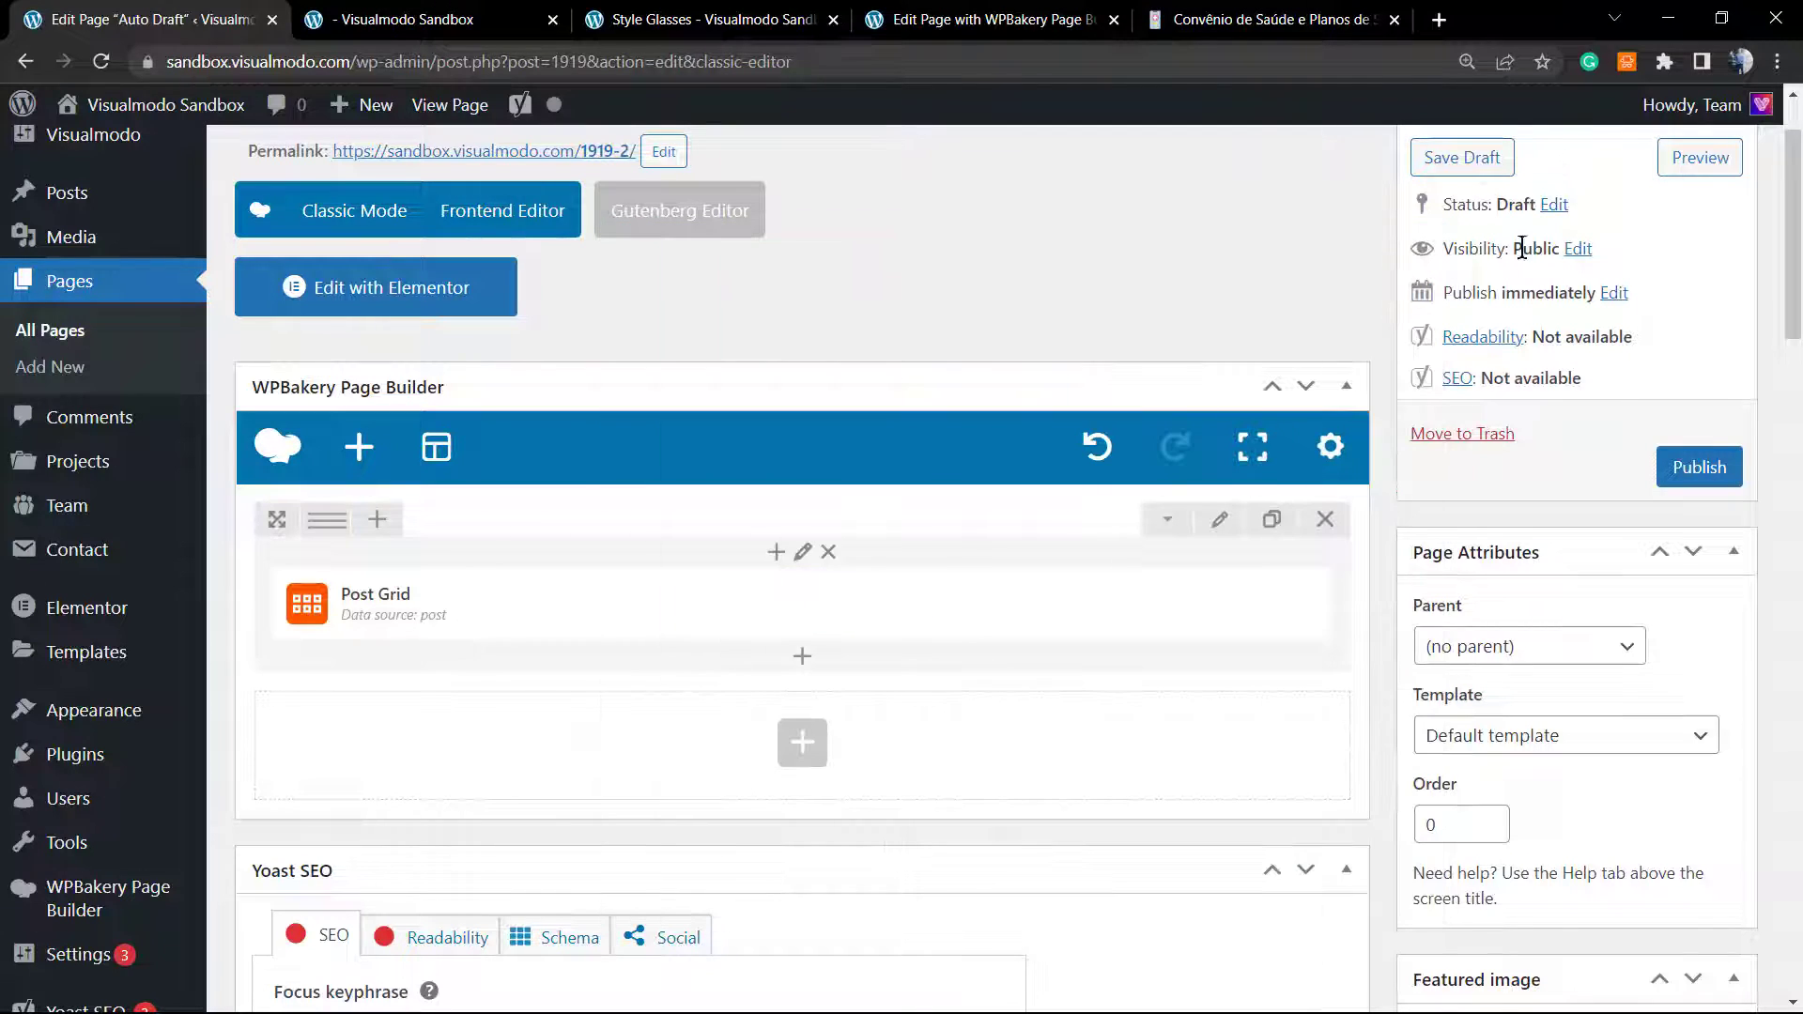
Step: Preview the page and go through the pages of the three-column grid using its pagination dots
left_click(1699, 155)
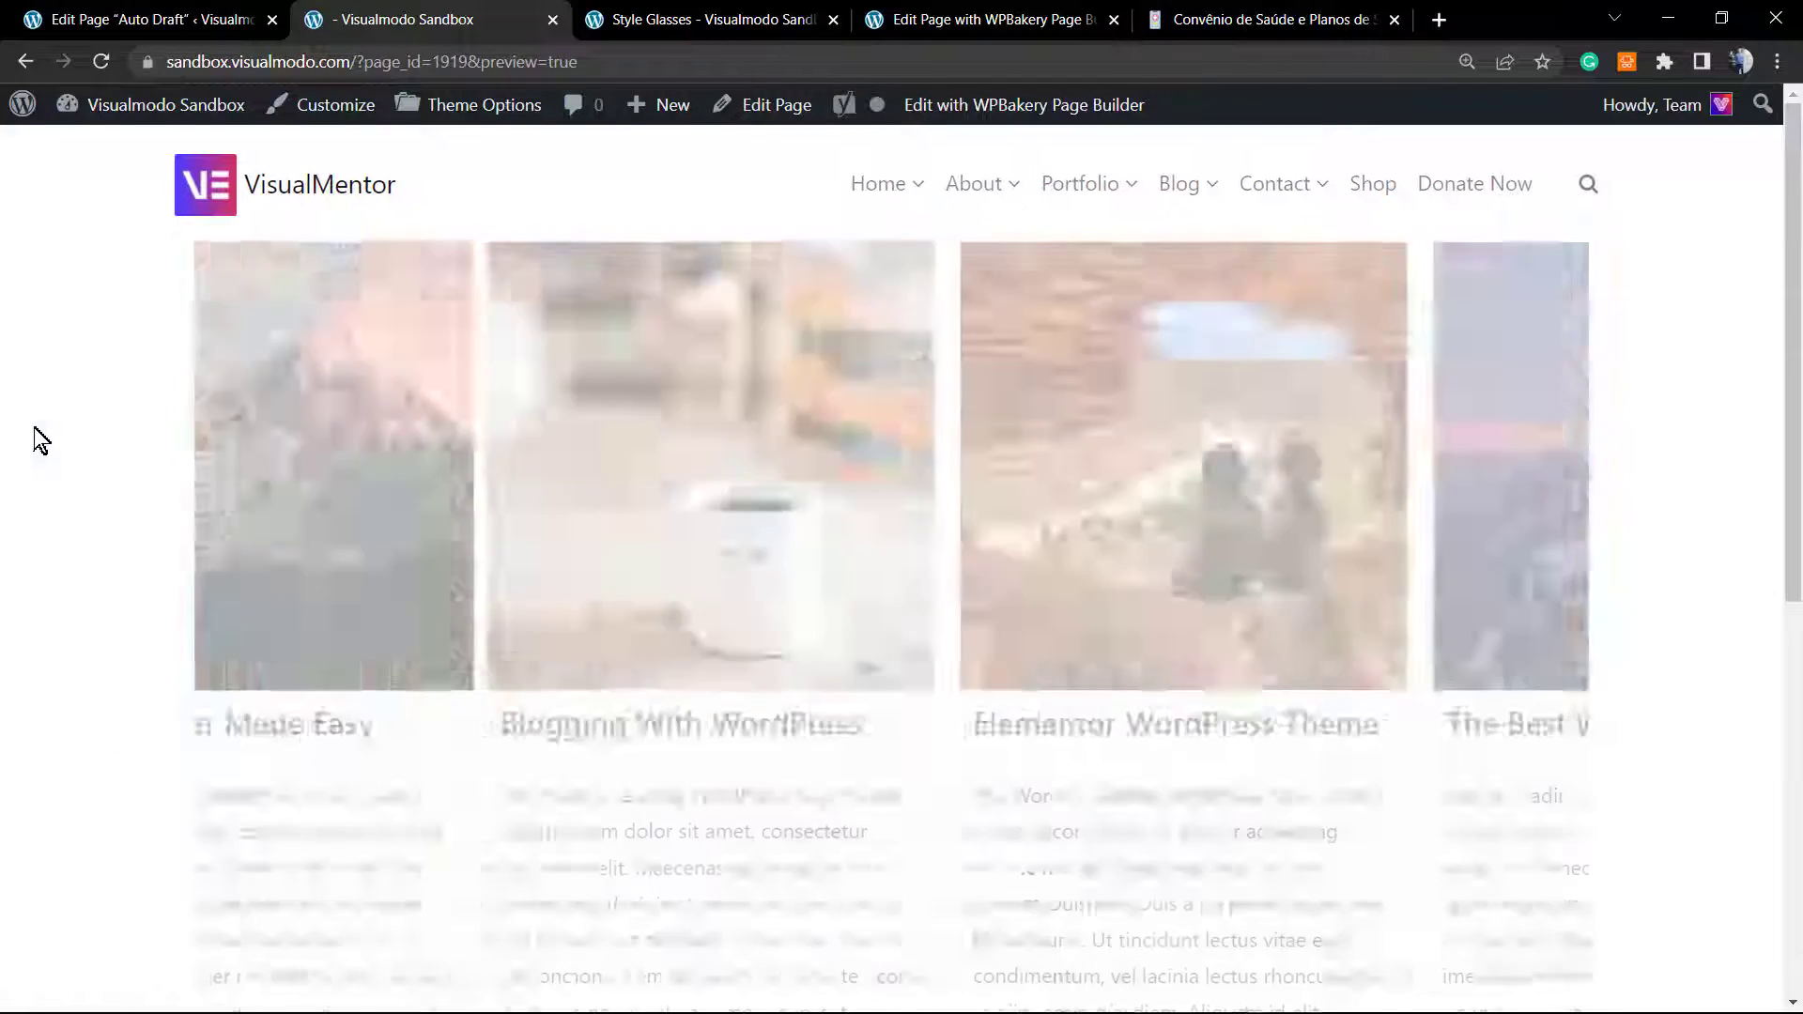
scroll(121, 443, "down", 7)
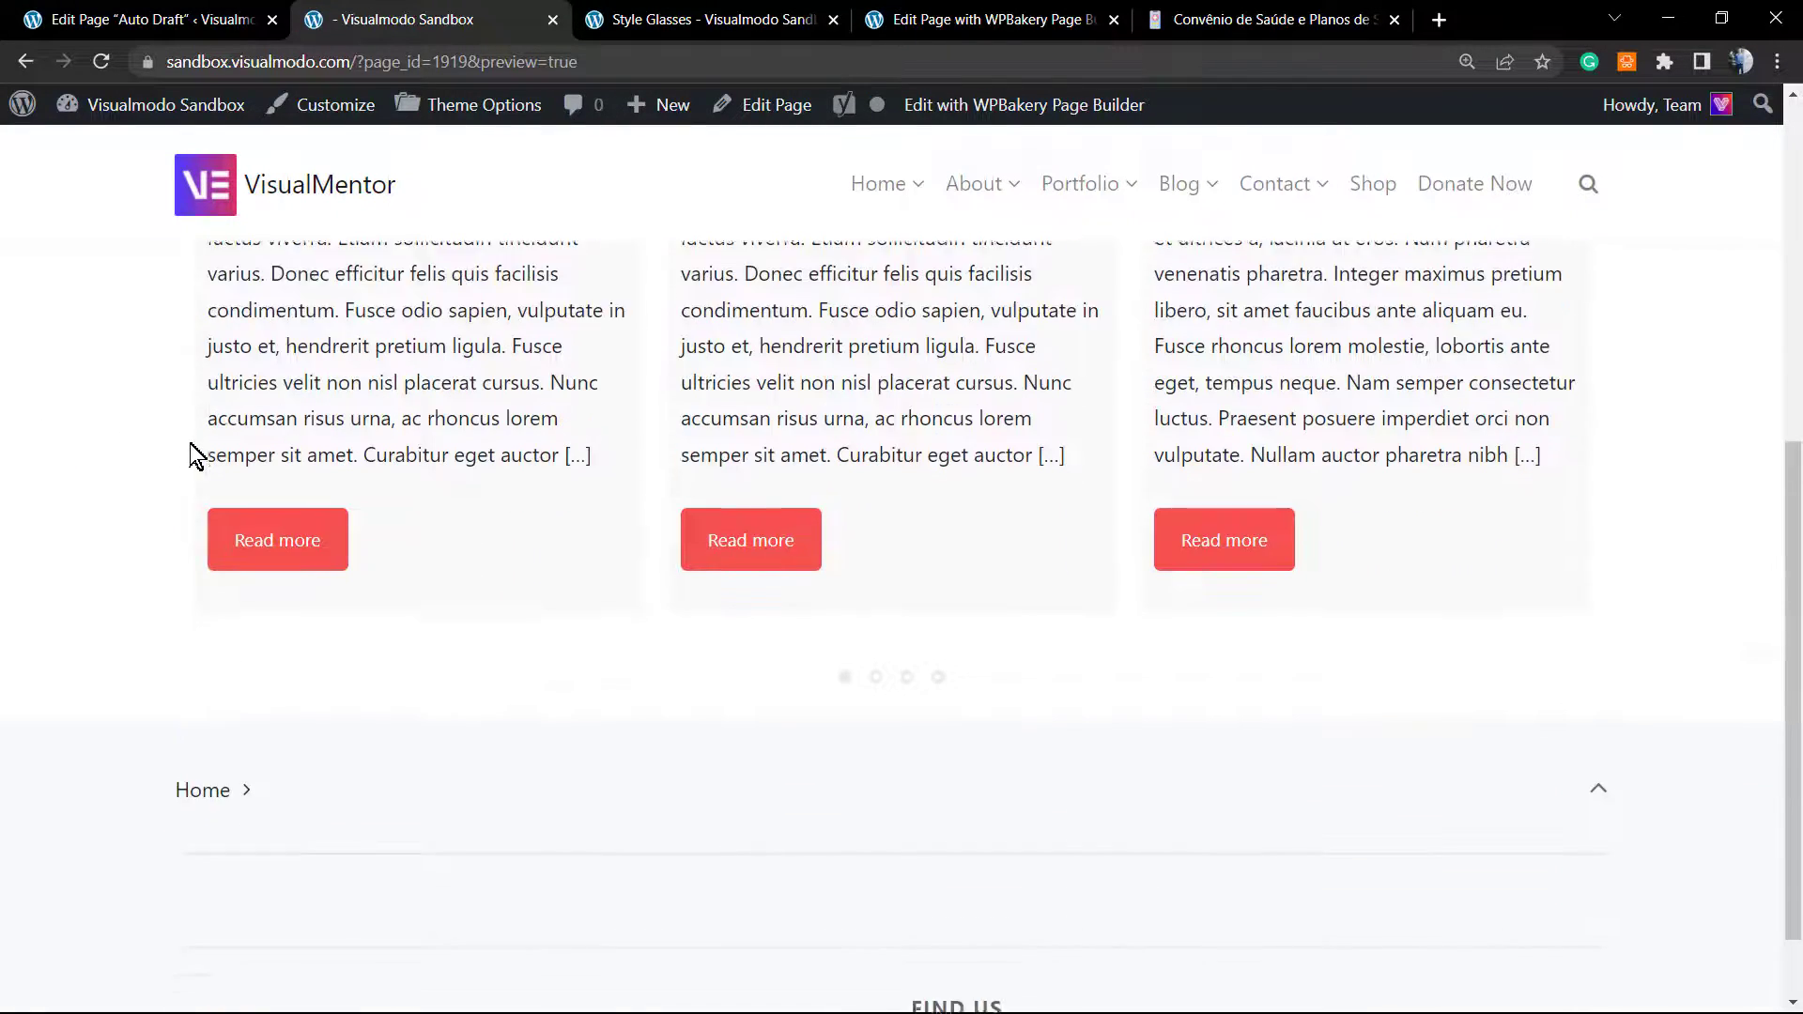
scroll(563, 564, "up", 1)
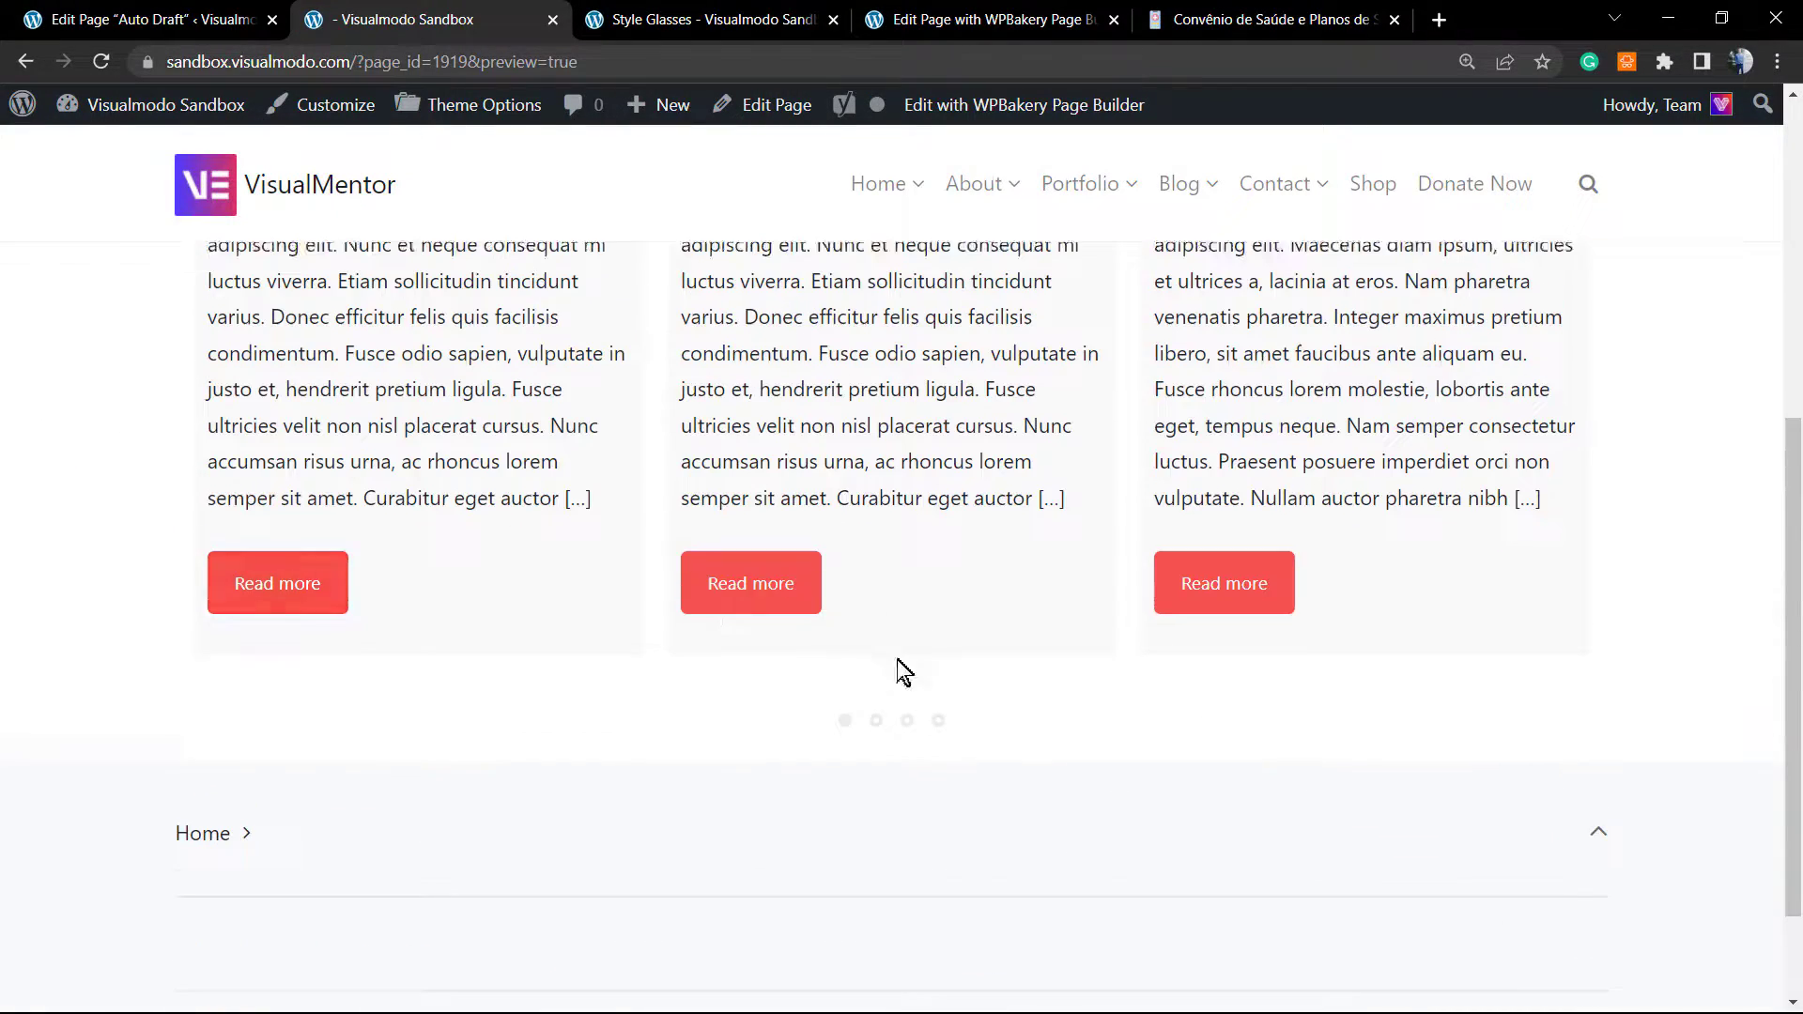
left_click(882, 726)
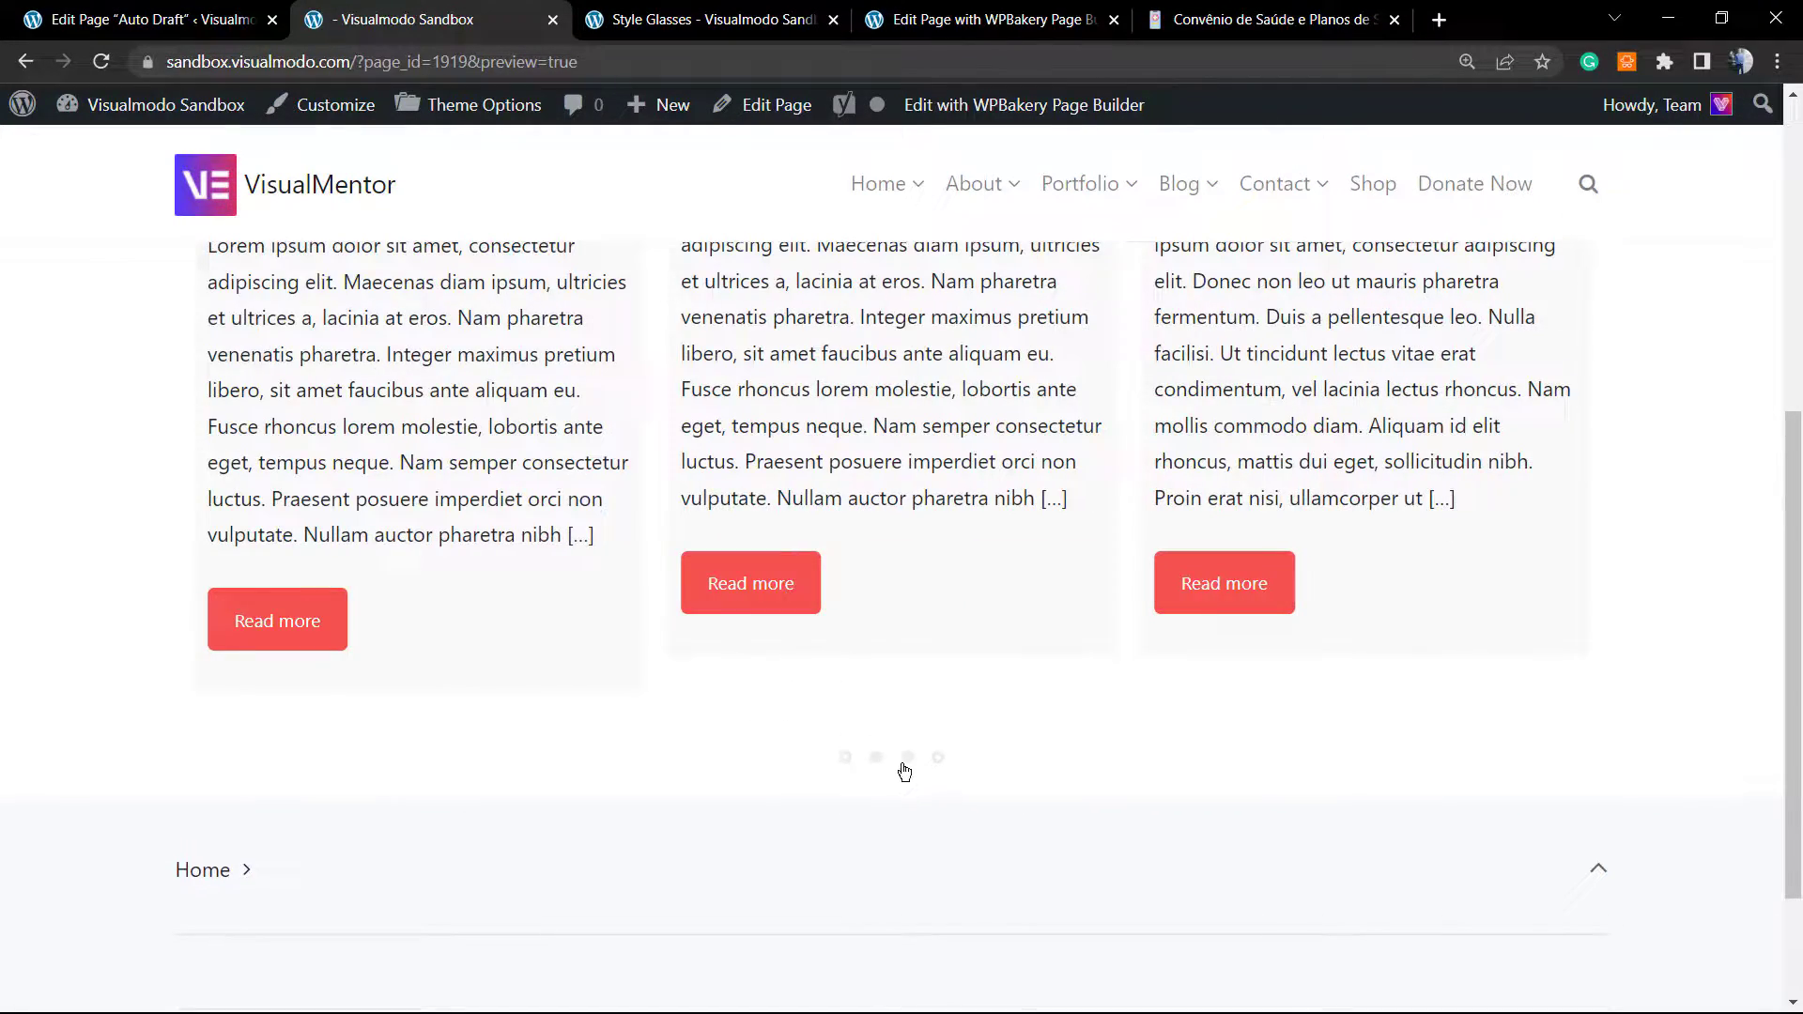
scroll(920, 742, "down", 1)
scroll(858, 632, "up", 4)
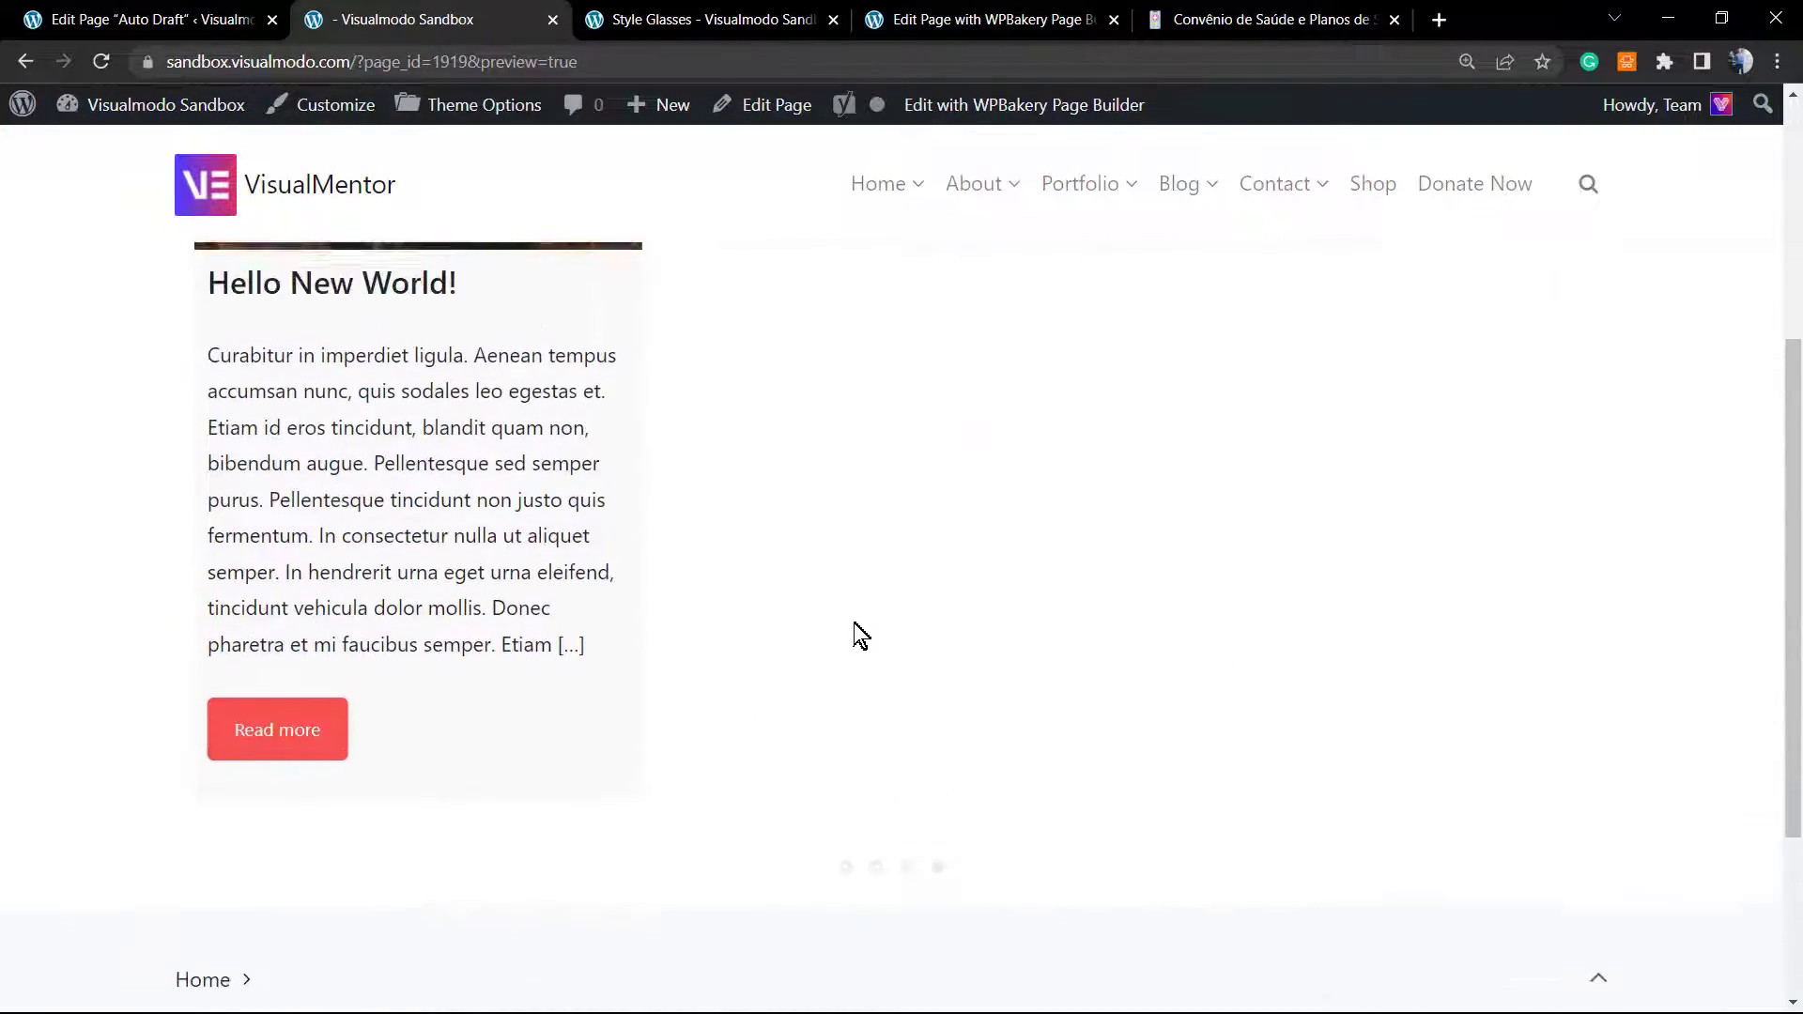
scroll(850, 714, "down", 3)
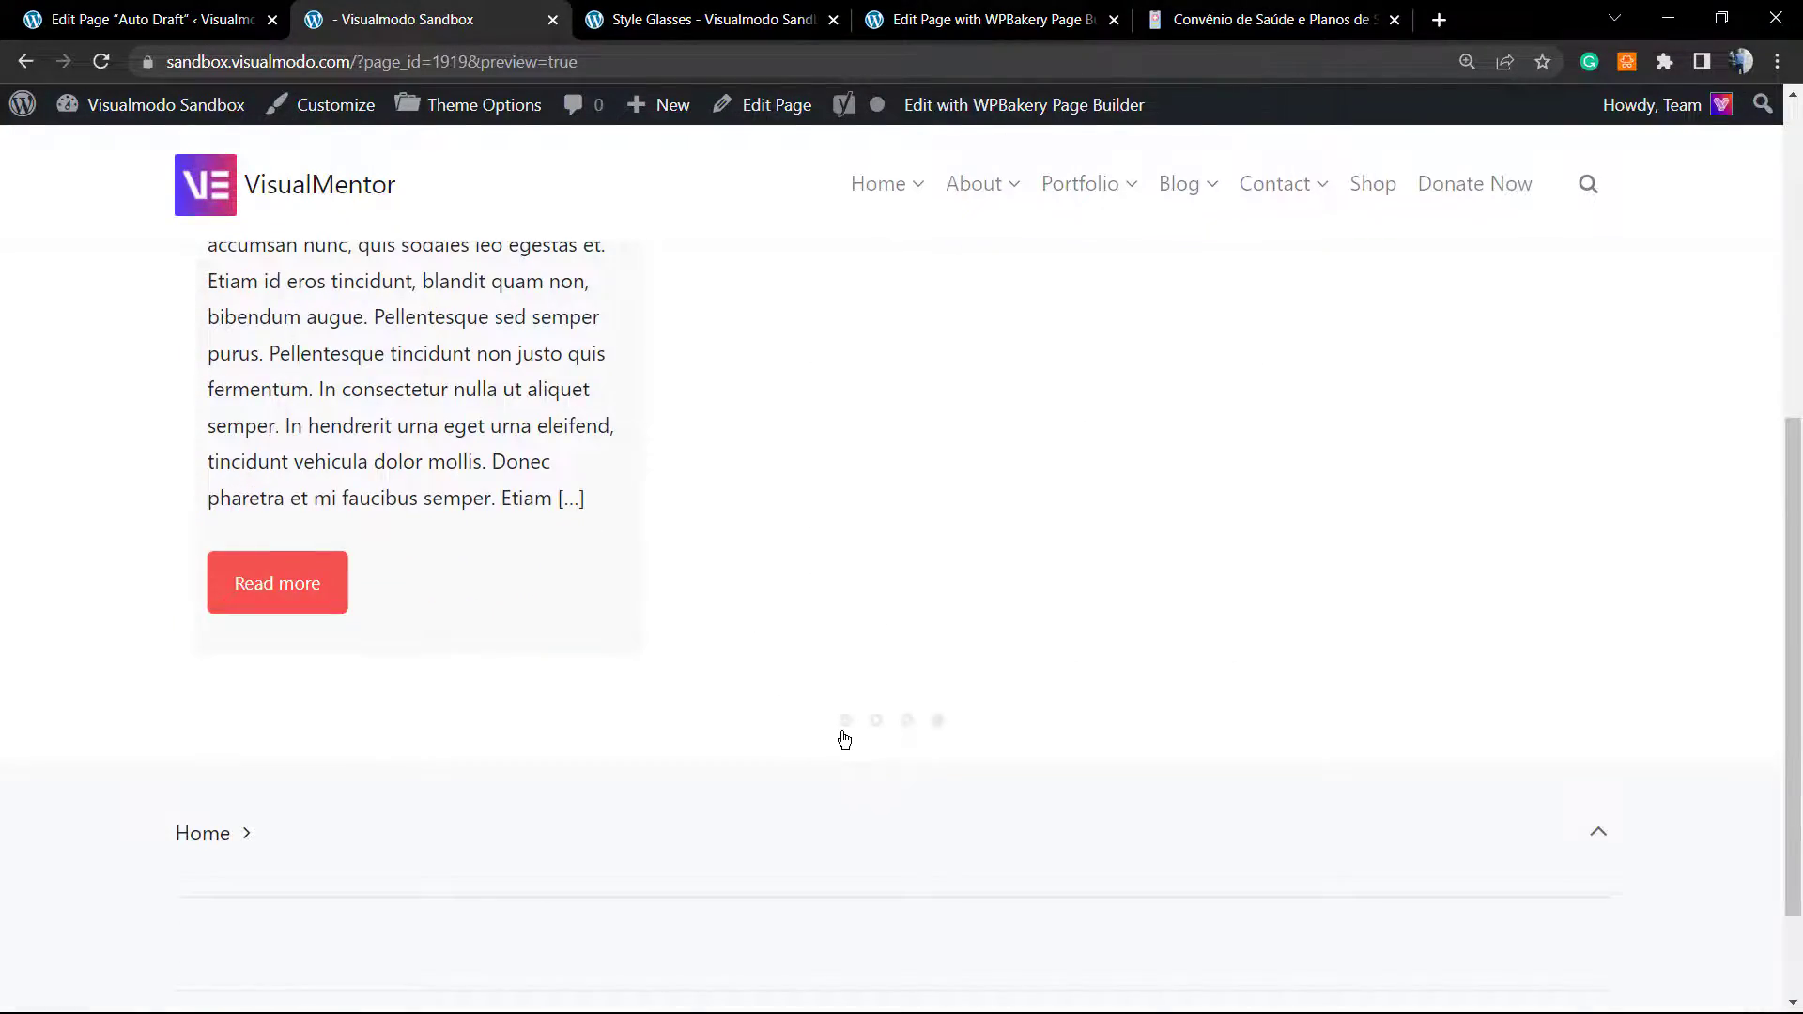
scroll(713, 648, "up", 5)
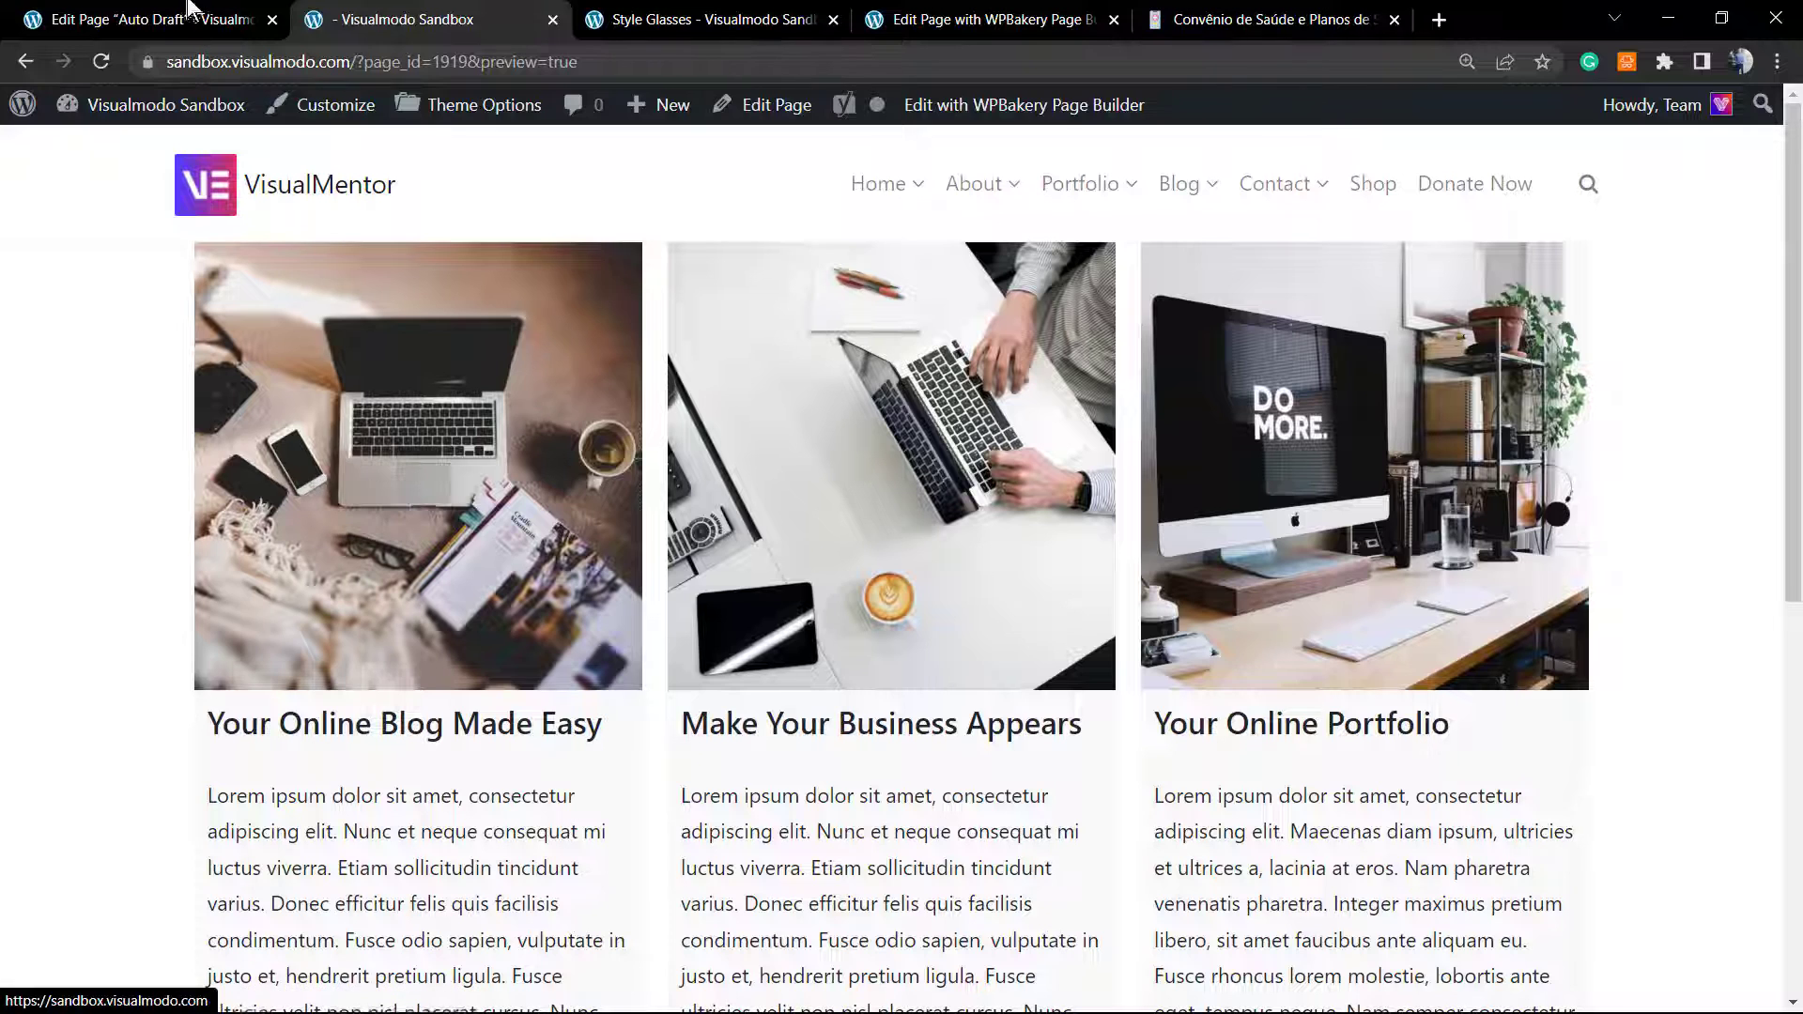
Step: Return to the page editor, reopen the Post Grid settings and bring up its data settings
left_click(153, 19)
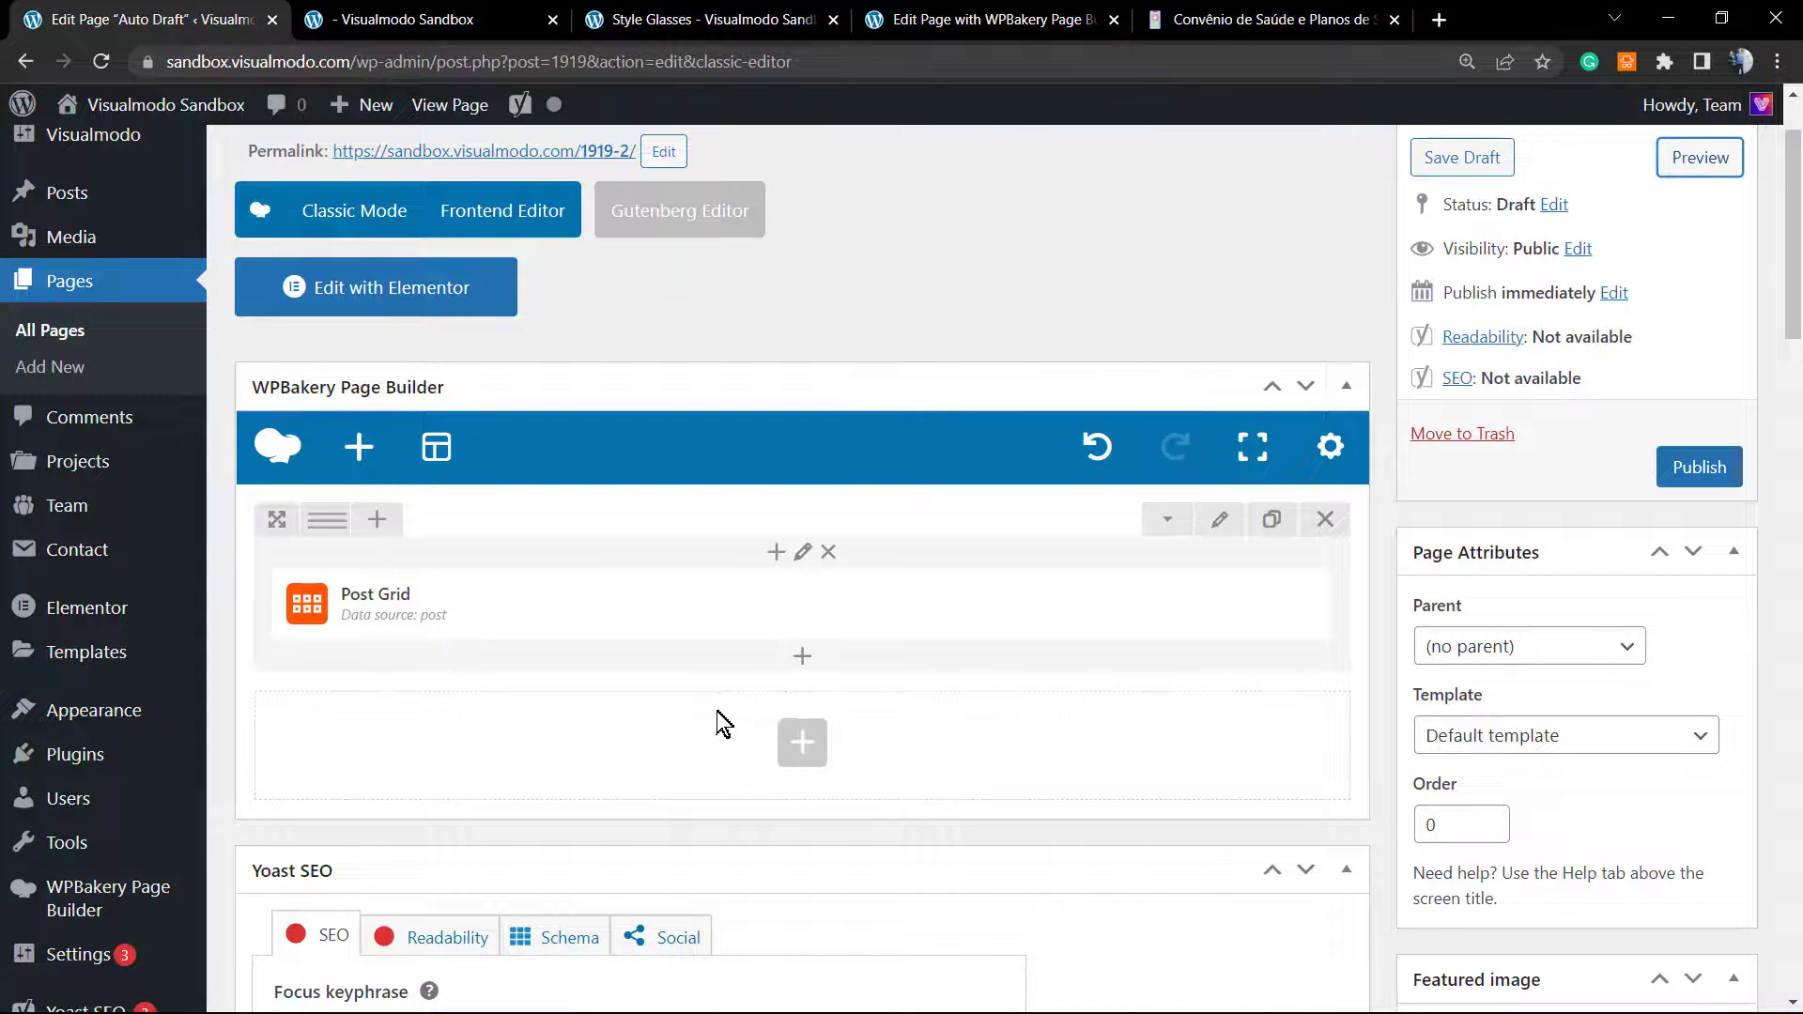
left_click(817, 606)
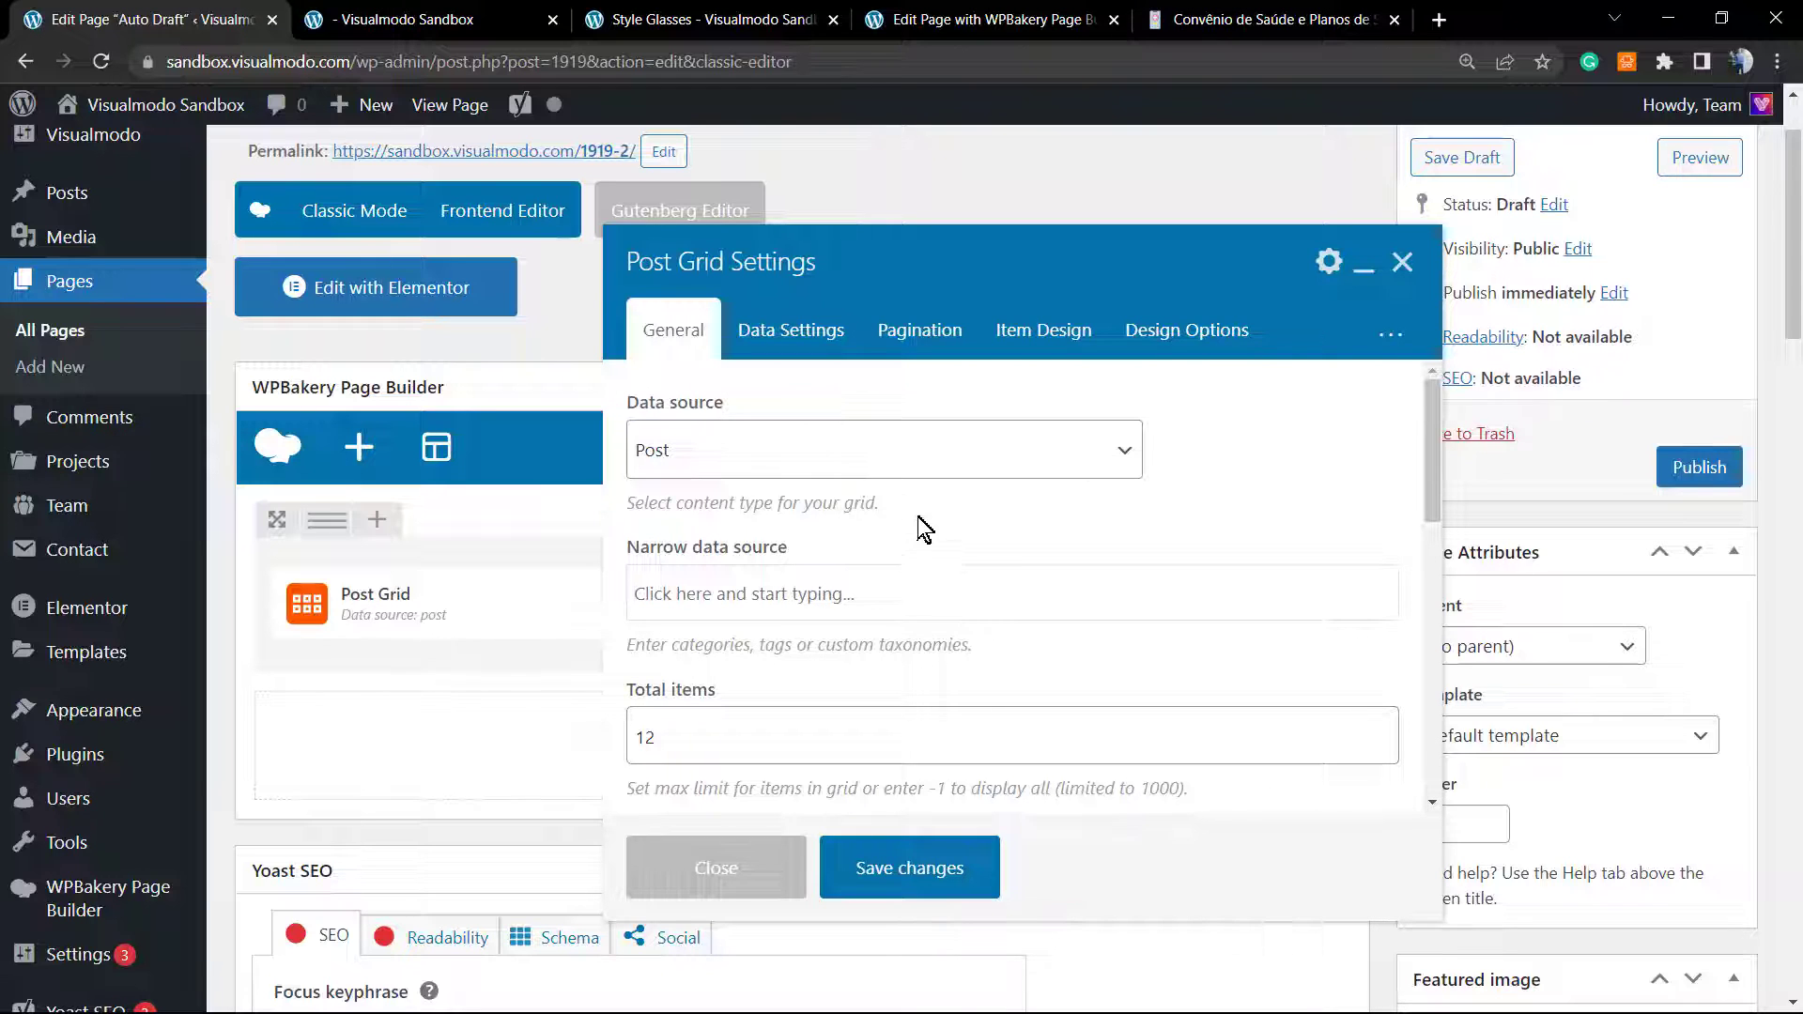
left_click(811, 334)
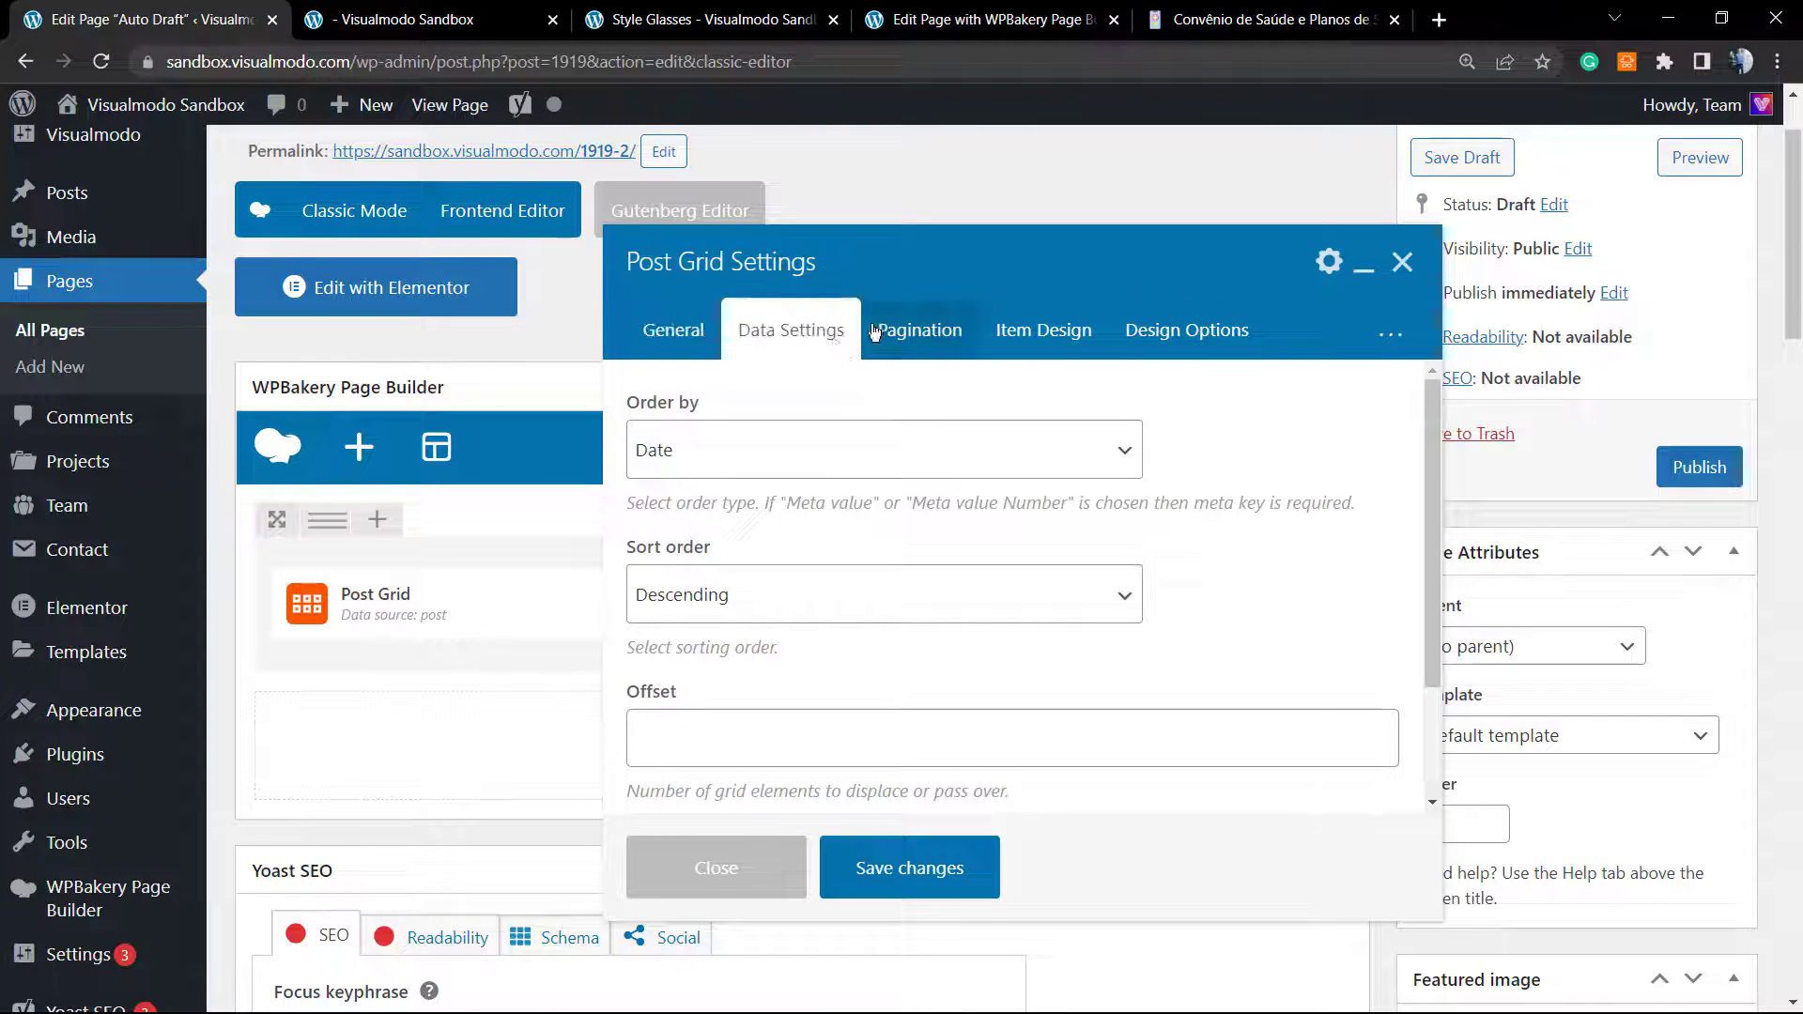
left_click(873, 332)
left_click(664, 333)
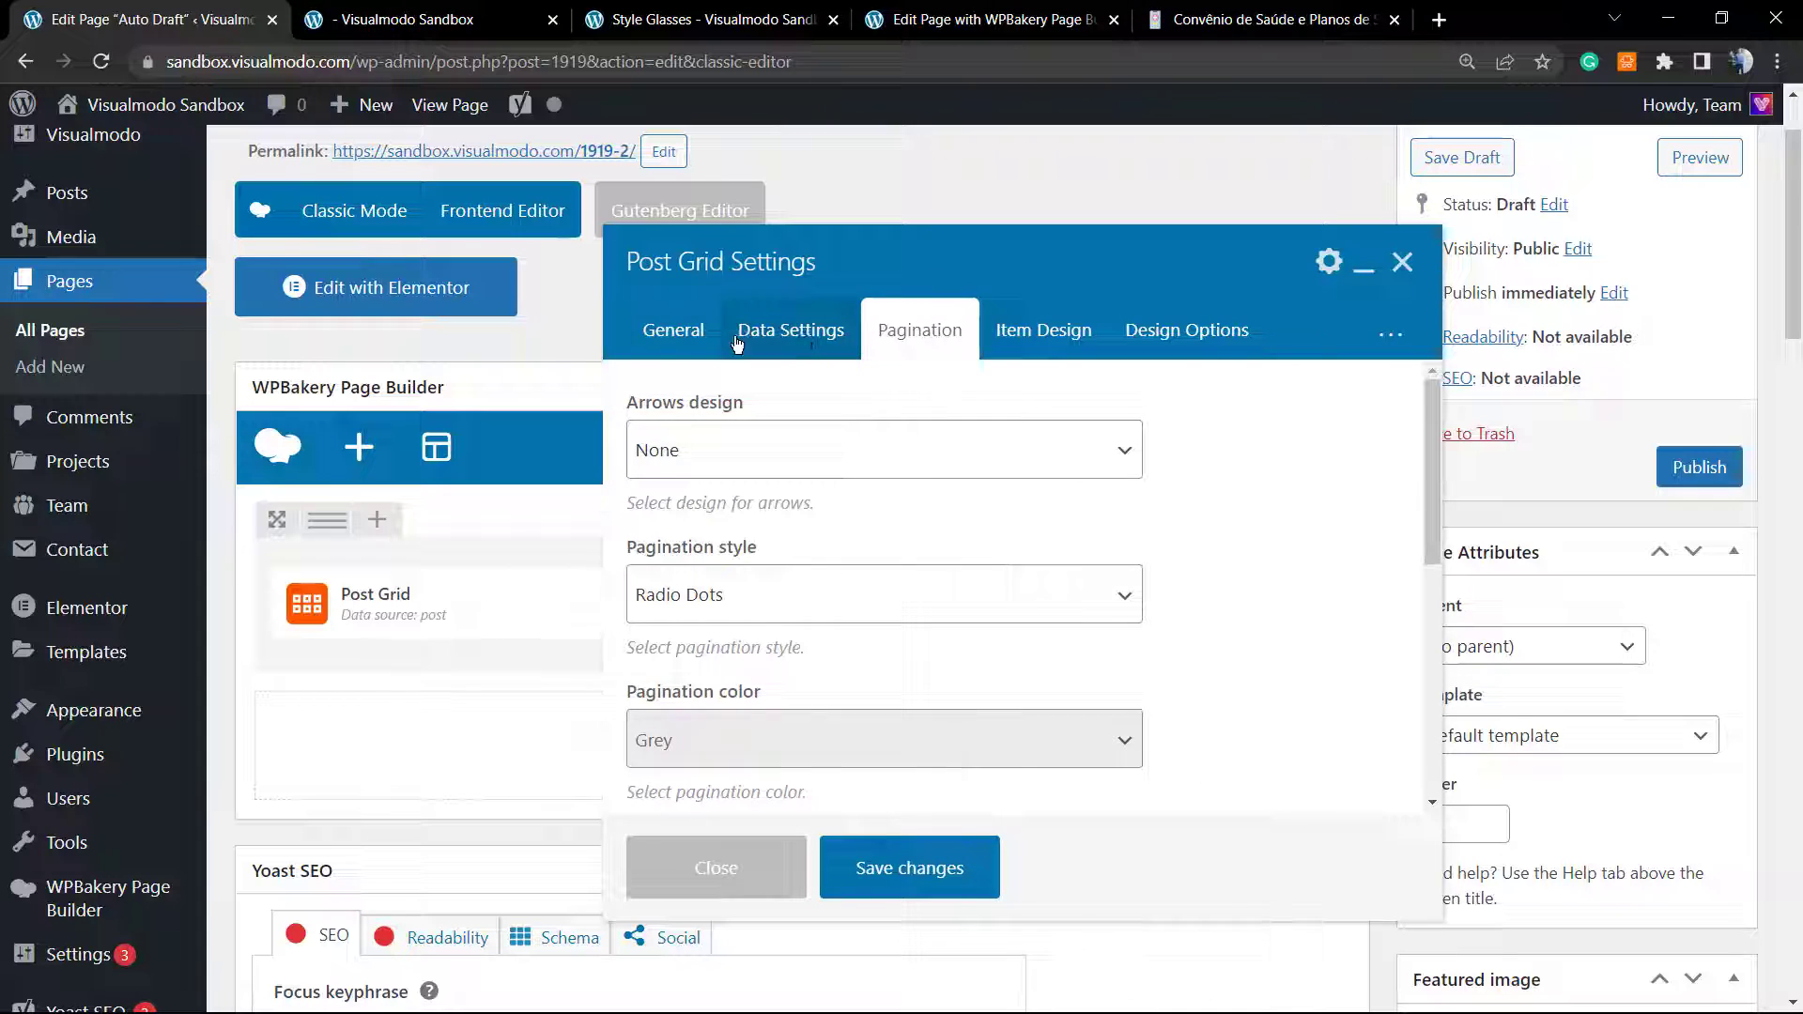
left_click(788, 336)
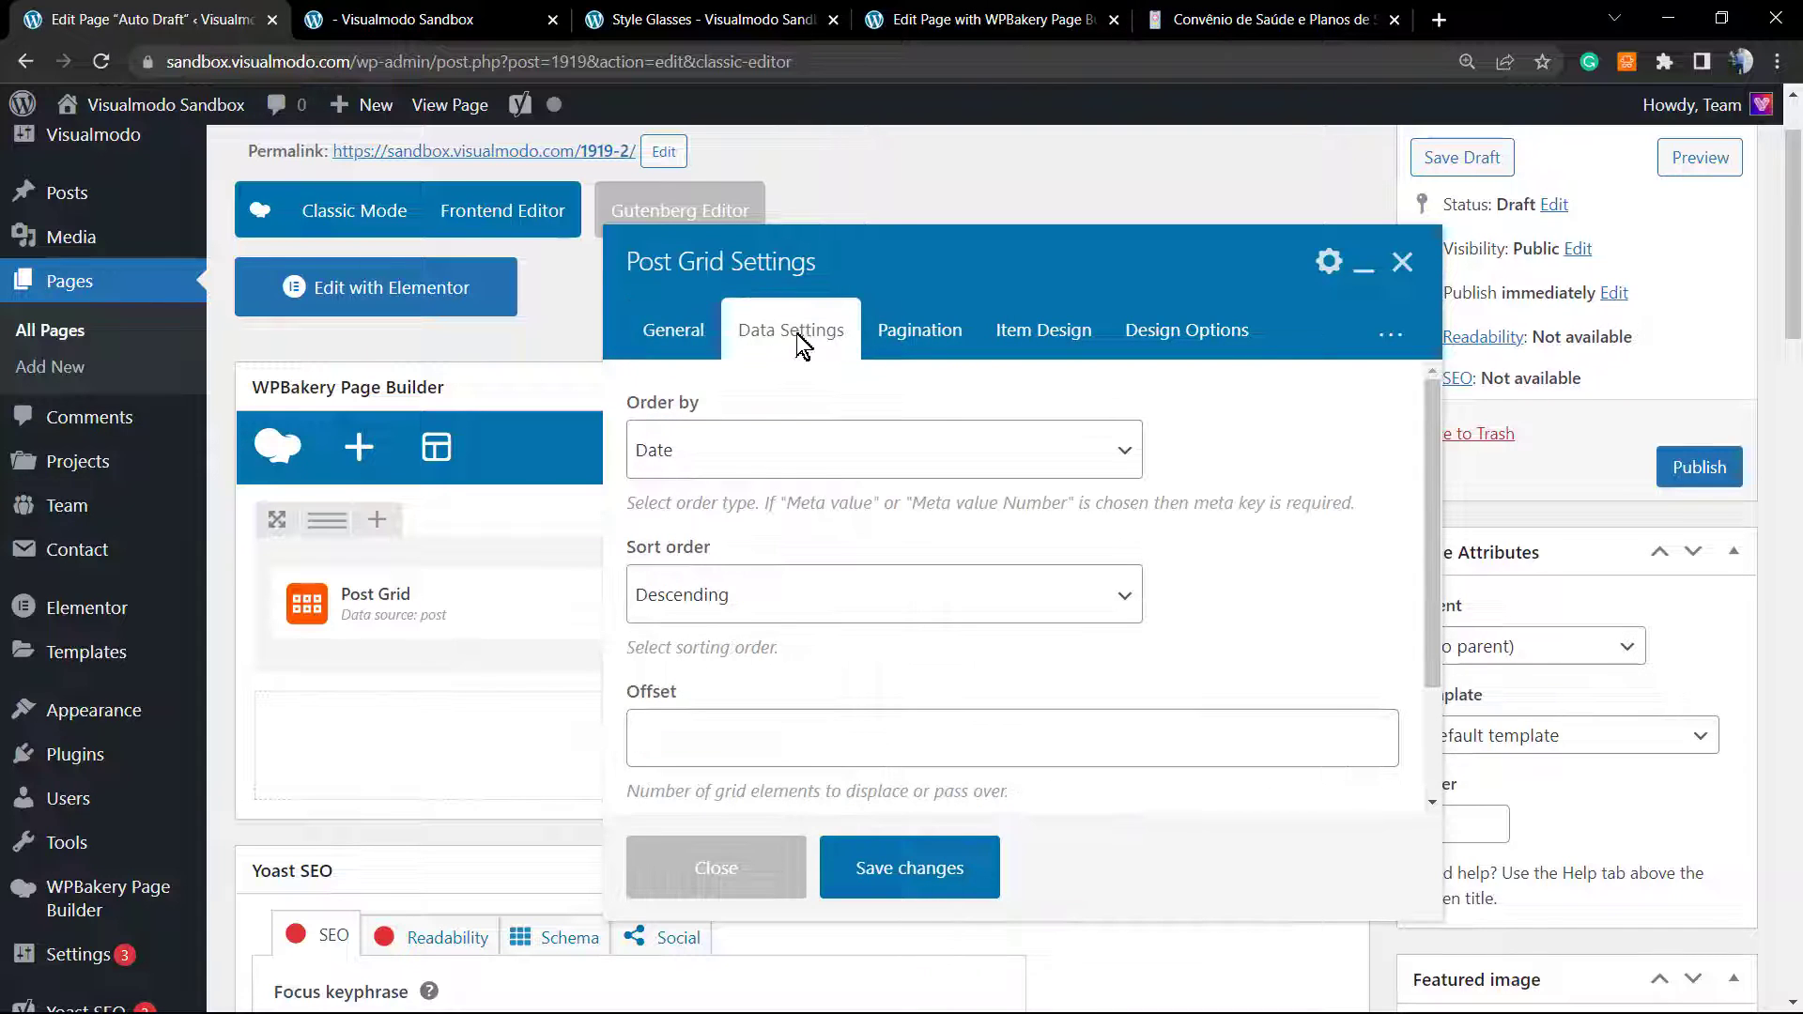
scroll(842, 556, "down", 1)
scroll(841, 563, "up", 1)
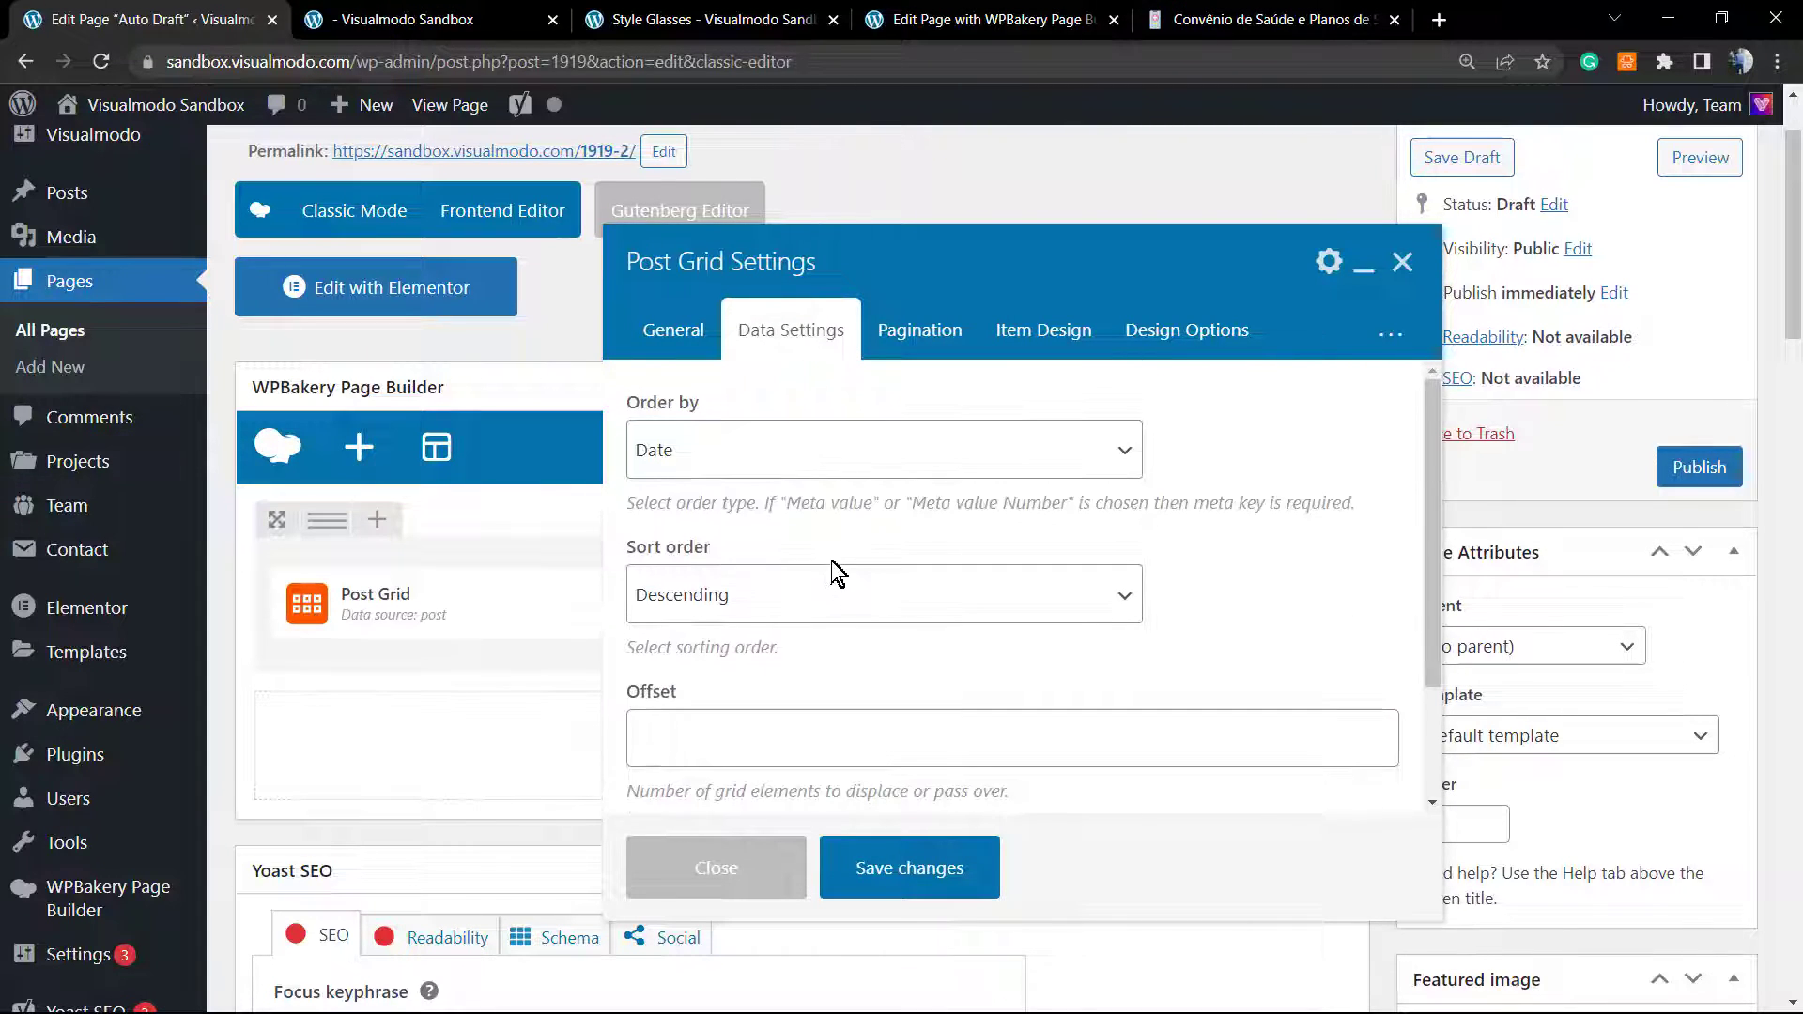
Step: Examine the Order by and Sort order choices and the Offset and Exclude fields, keeping the sort order Descending
left_click(759, 455)
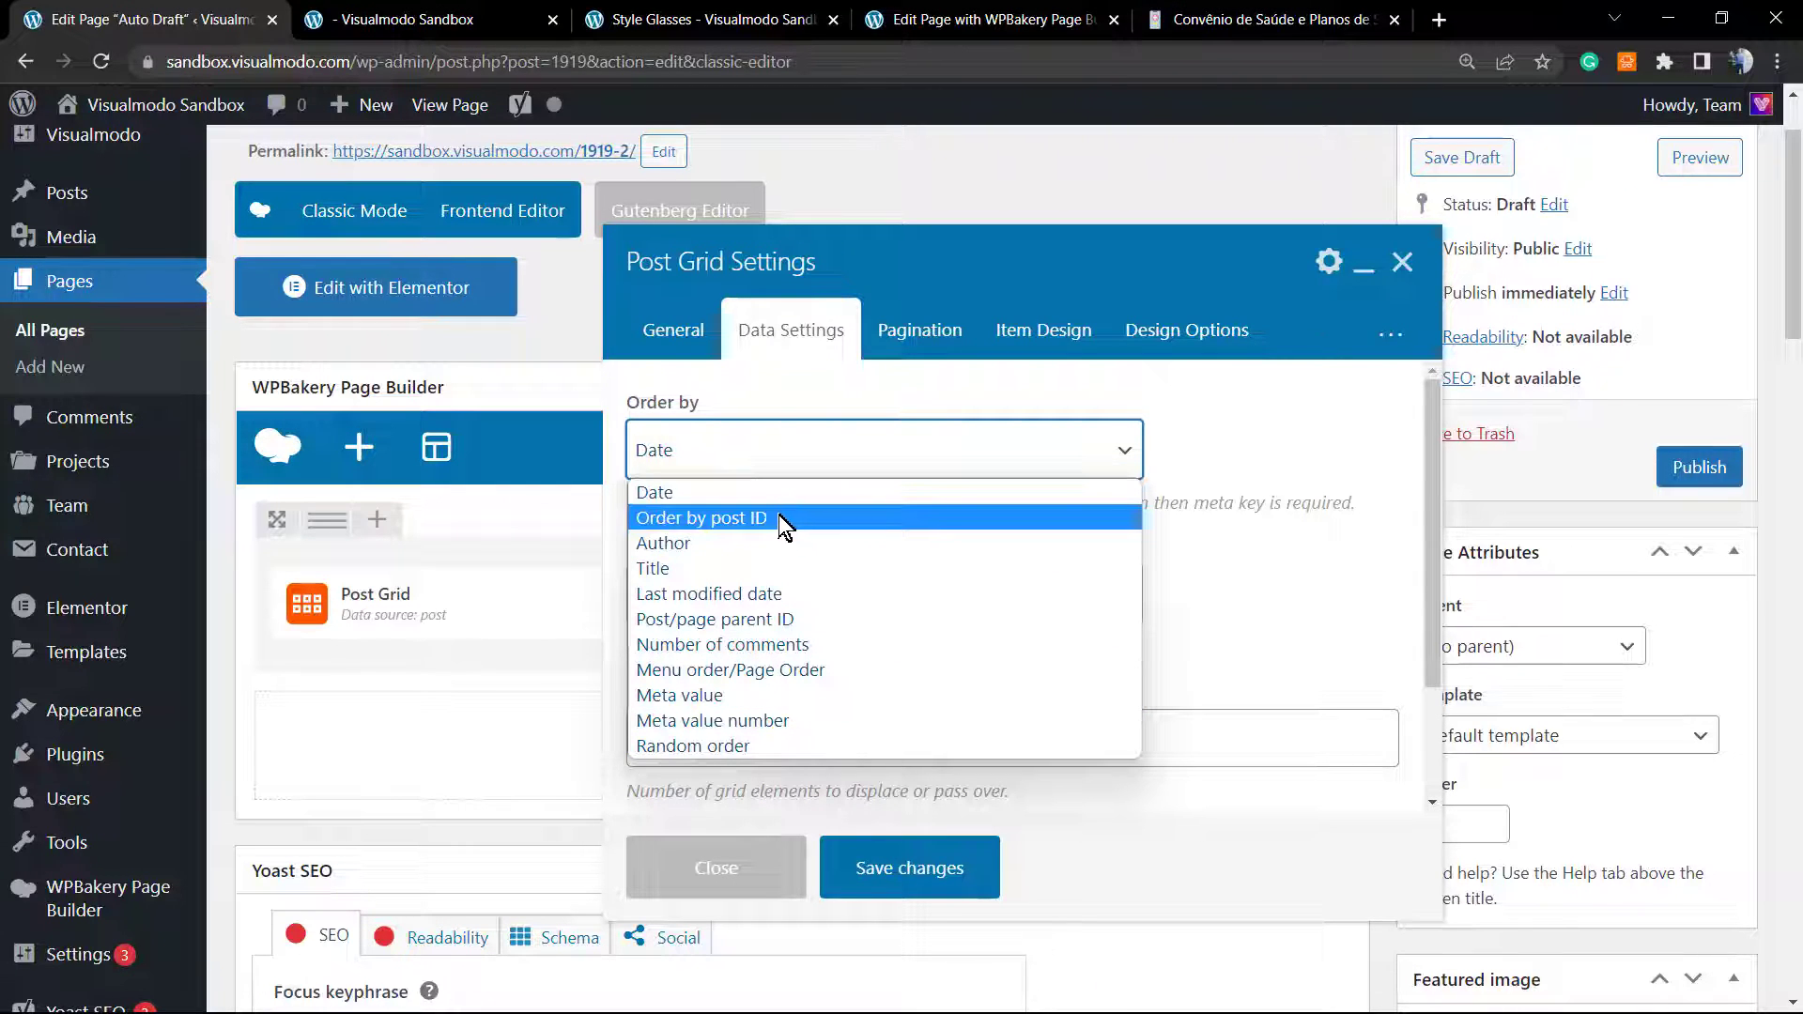
left_click(1195, 551)
left_click(790, 583)
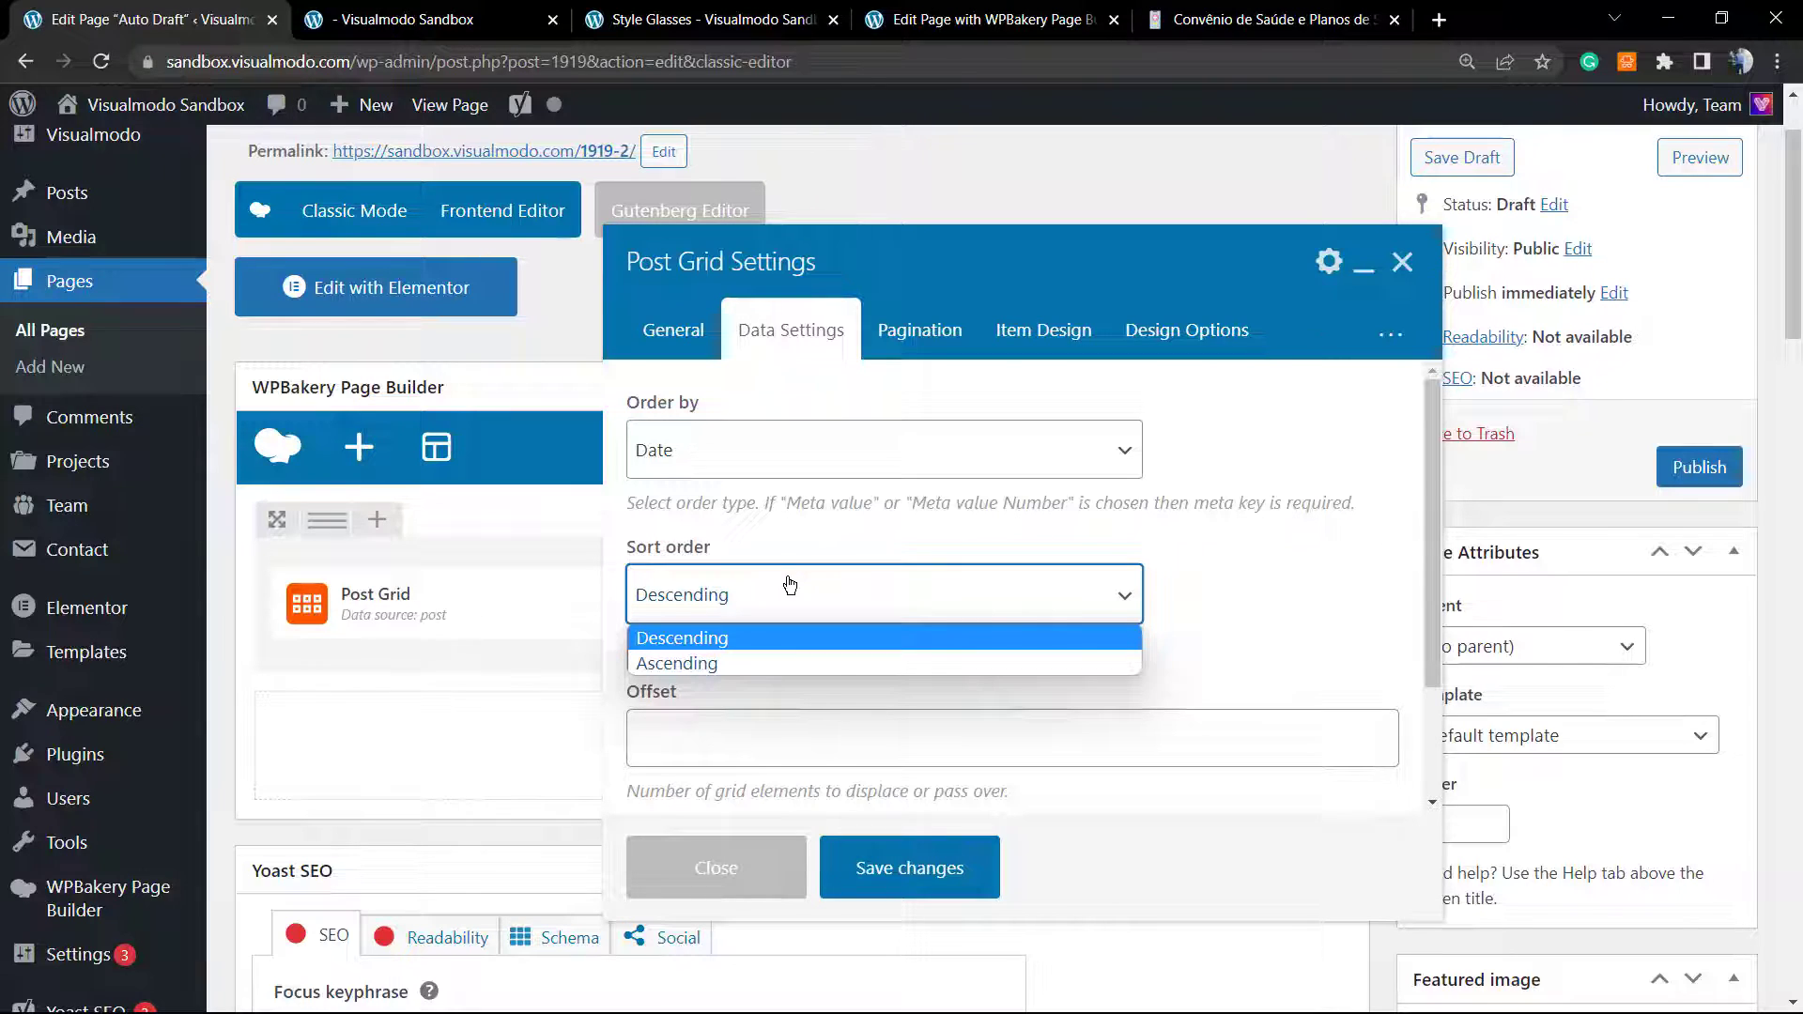
left_click(944, 640)
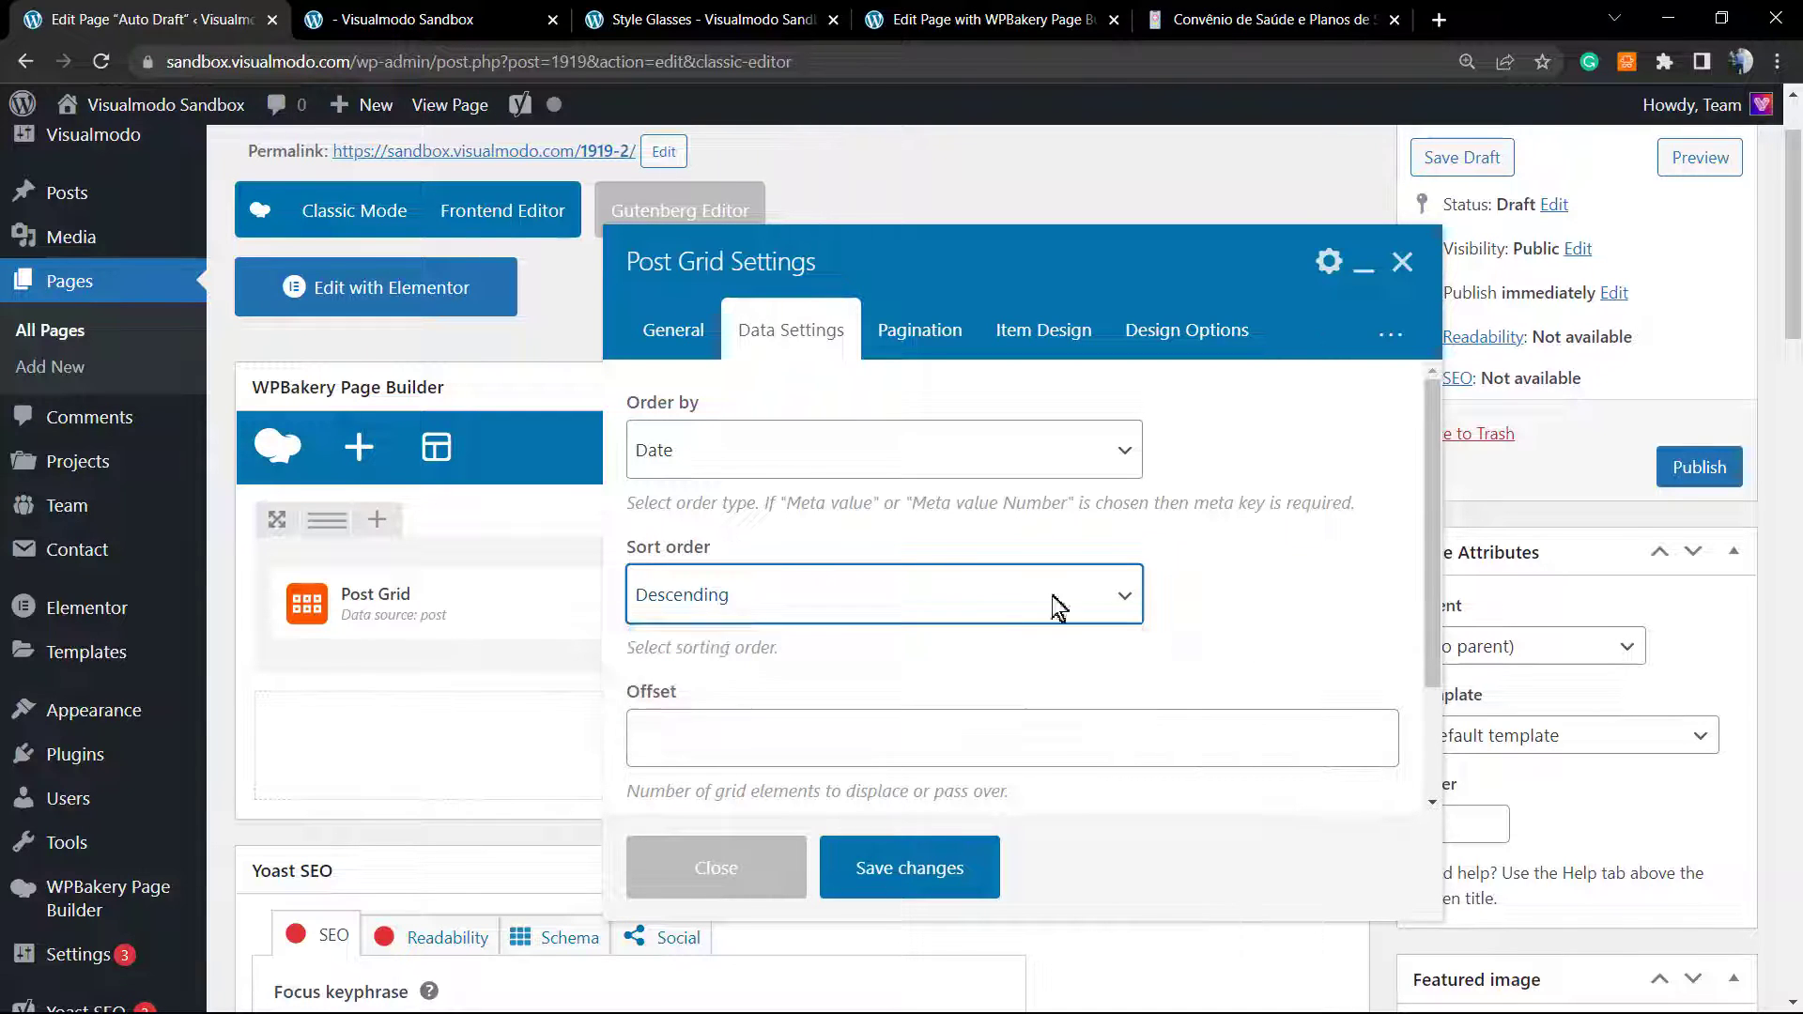
scroll(846, 601, "down", 1)
scroll(842, 592, "down", 1)
left_click(780, 622)
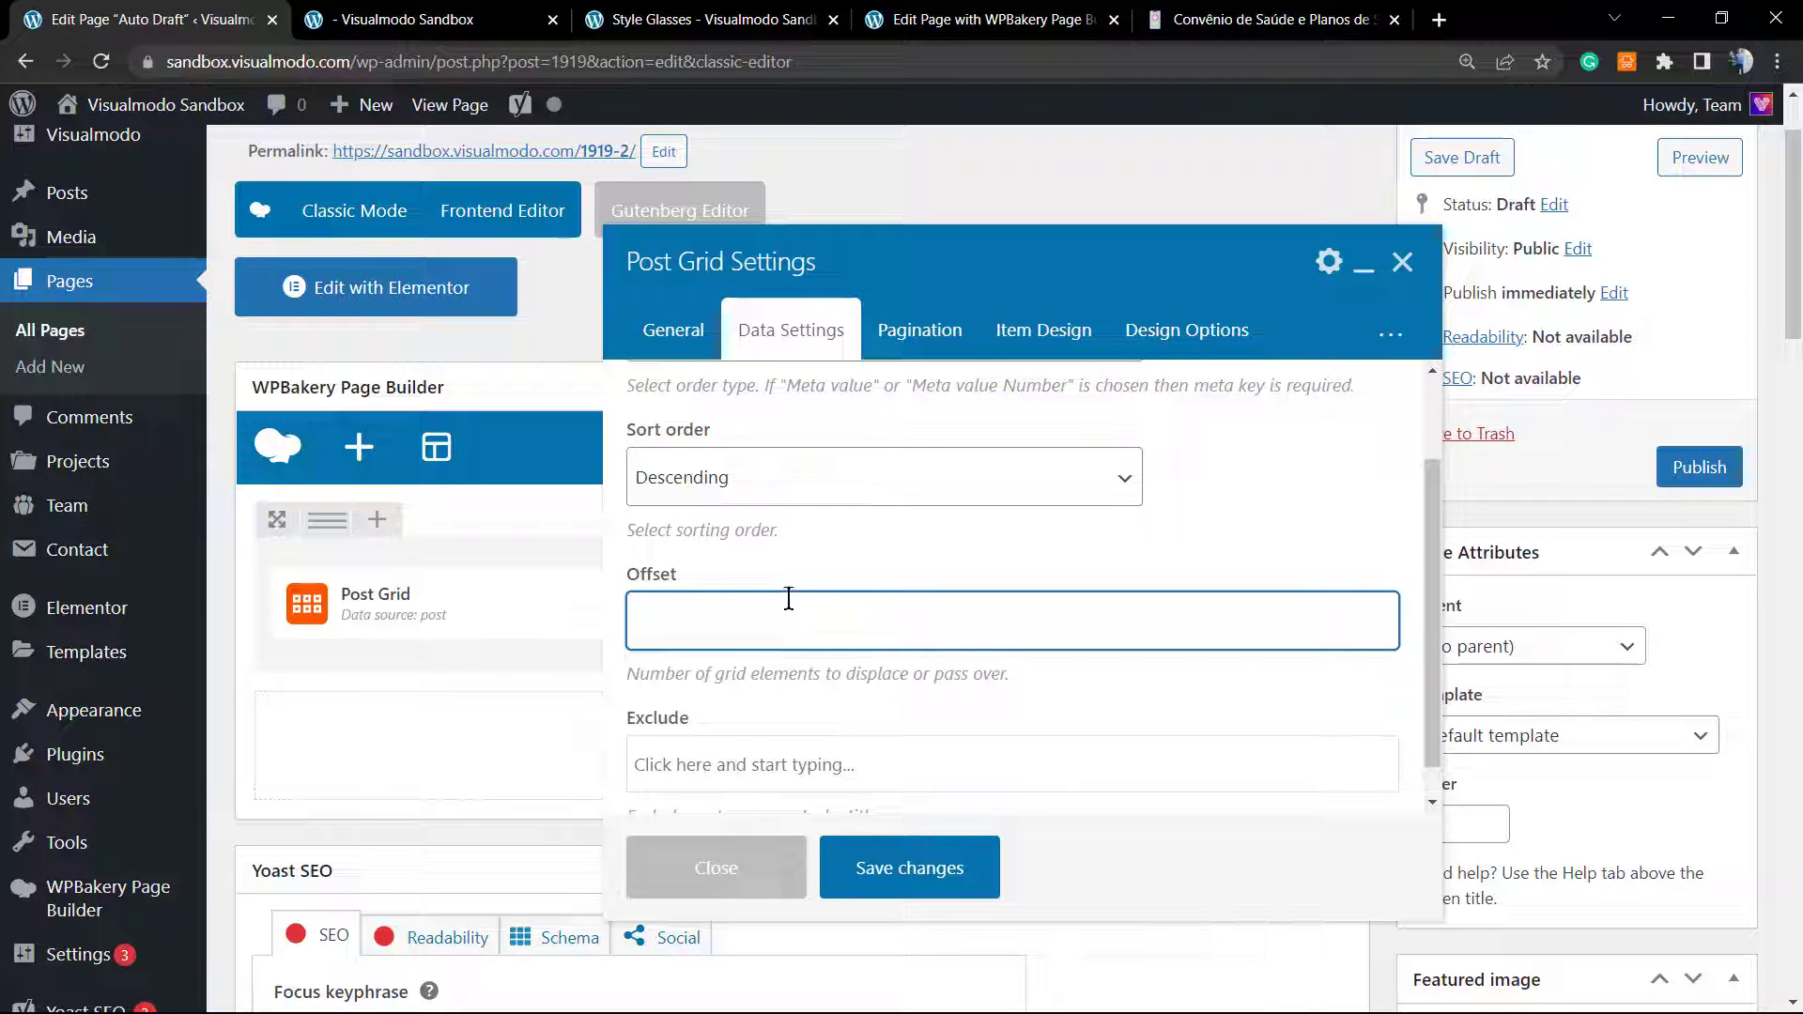
scroll(789, 598, "down", 1)
left_click(782, 729)
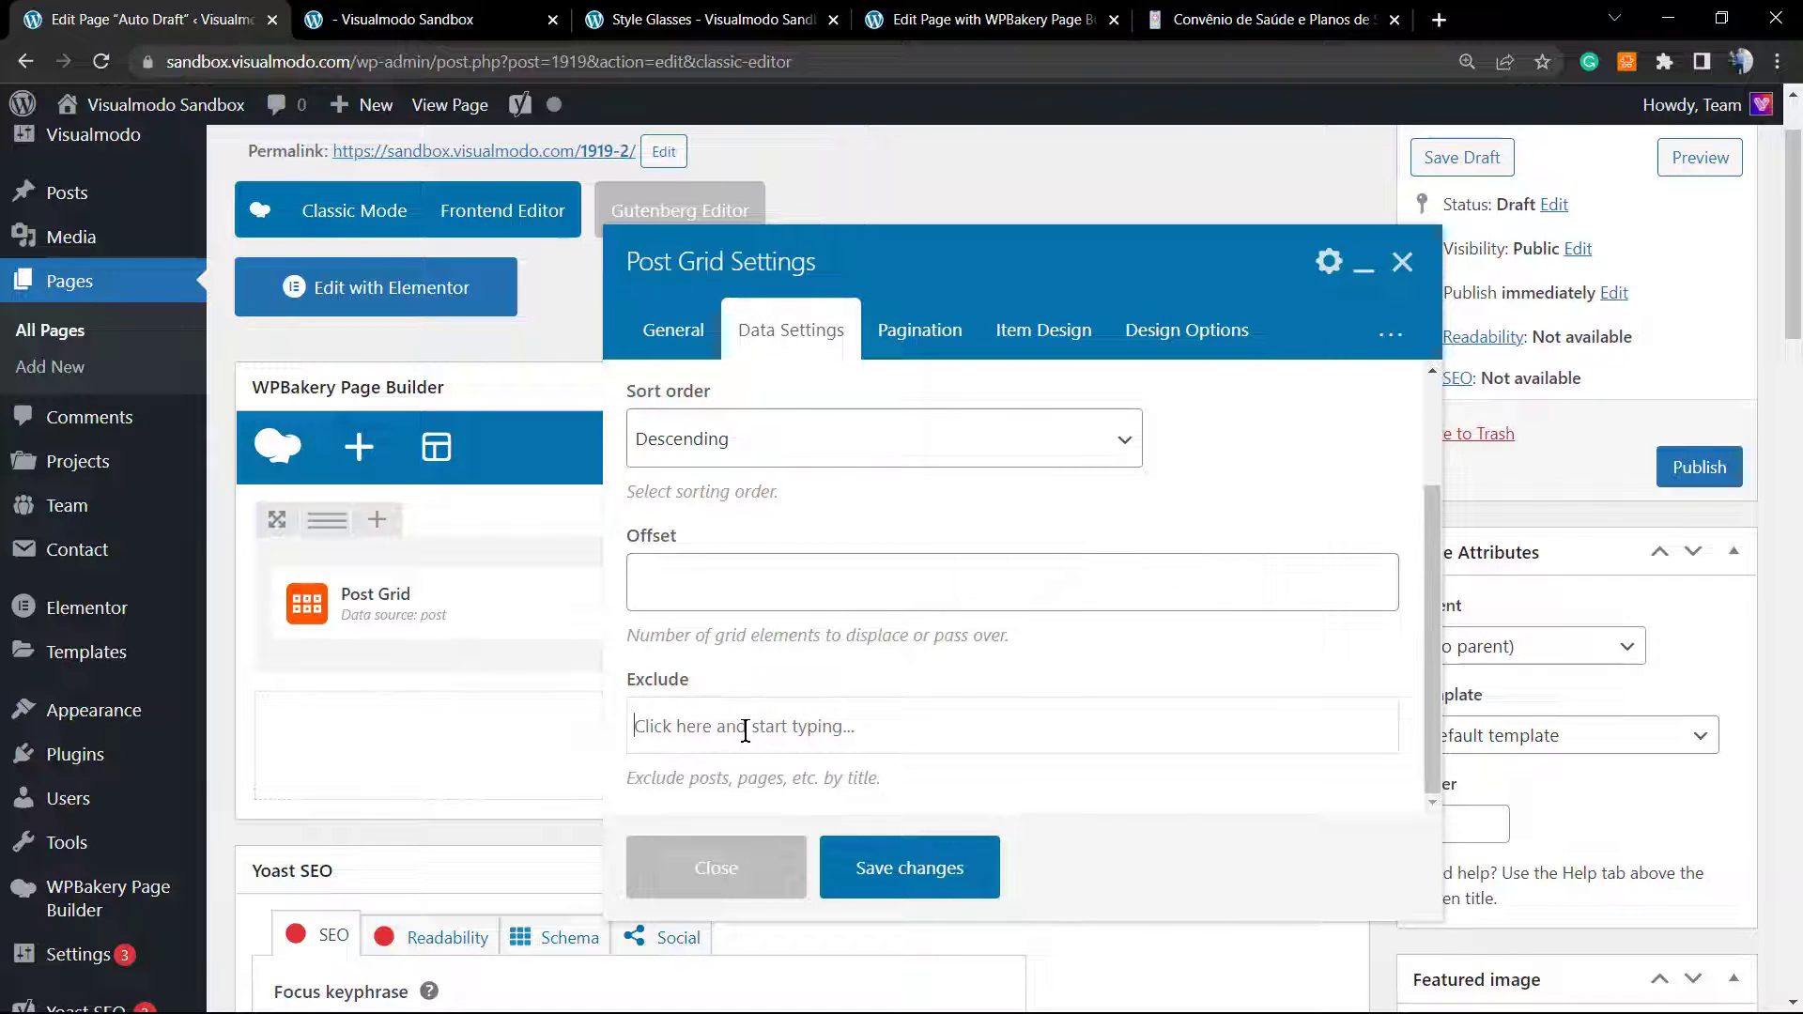
Step: Set the Post Grid's pagination color to Black and save the changes
left_click(910, 338)
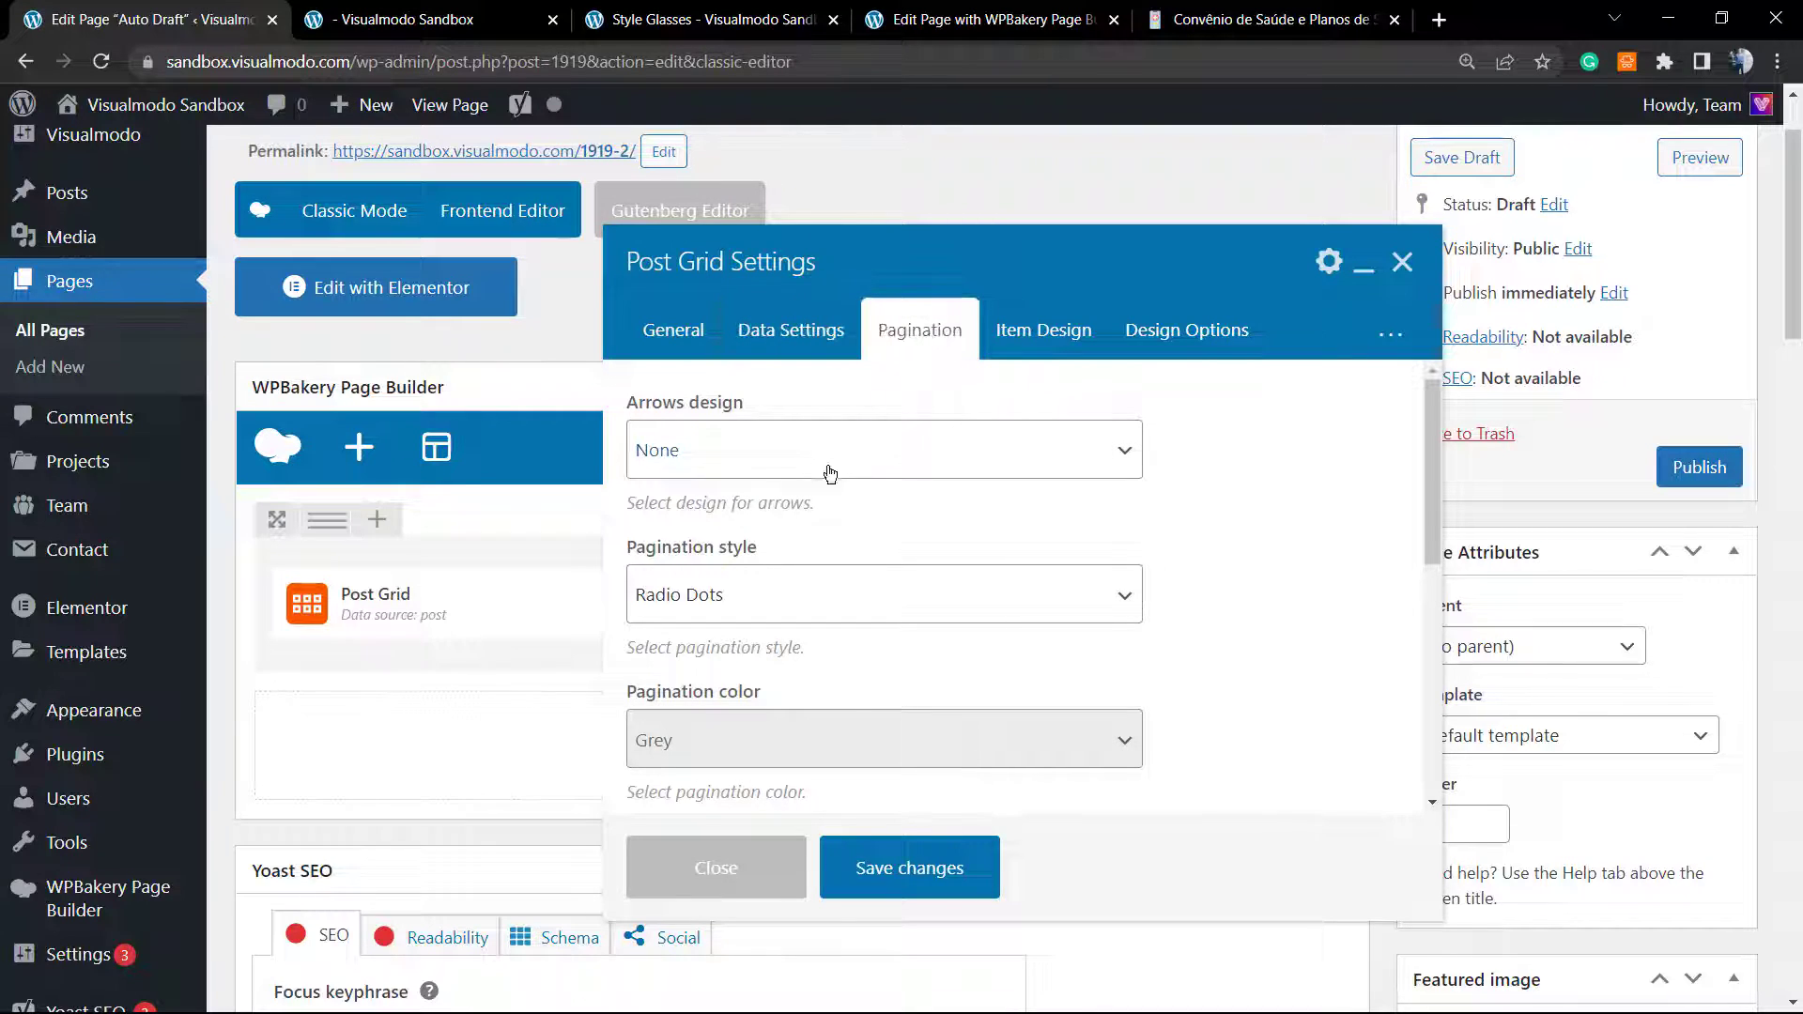
scroll(778, 478, "down", 2)
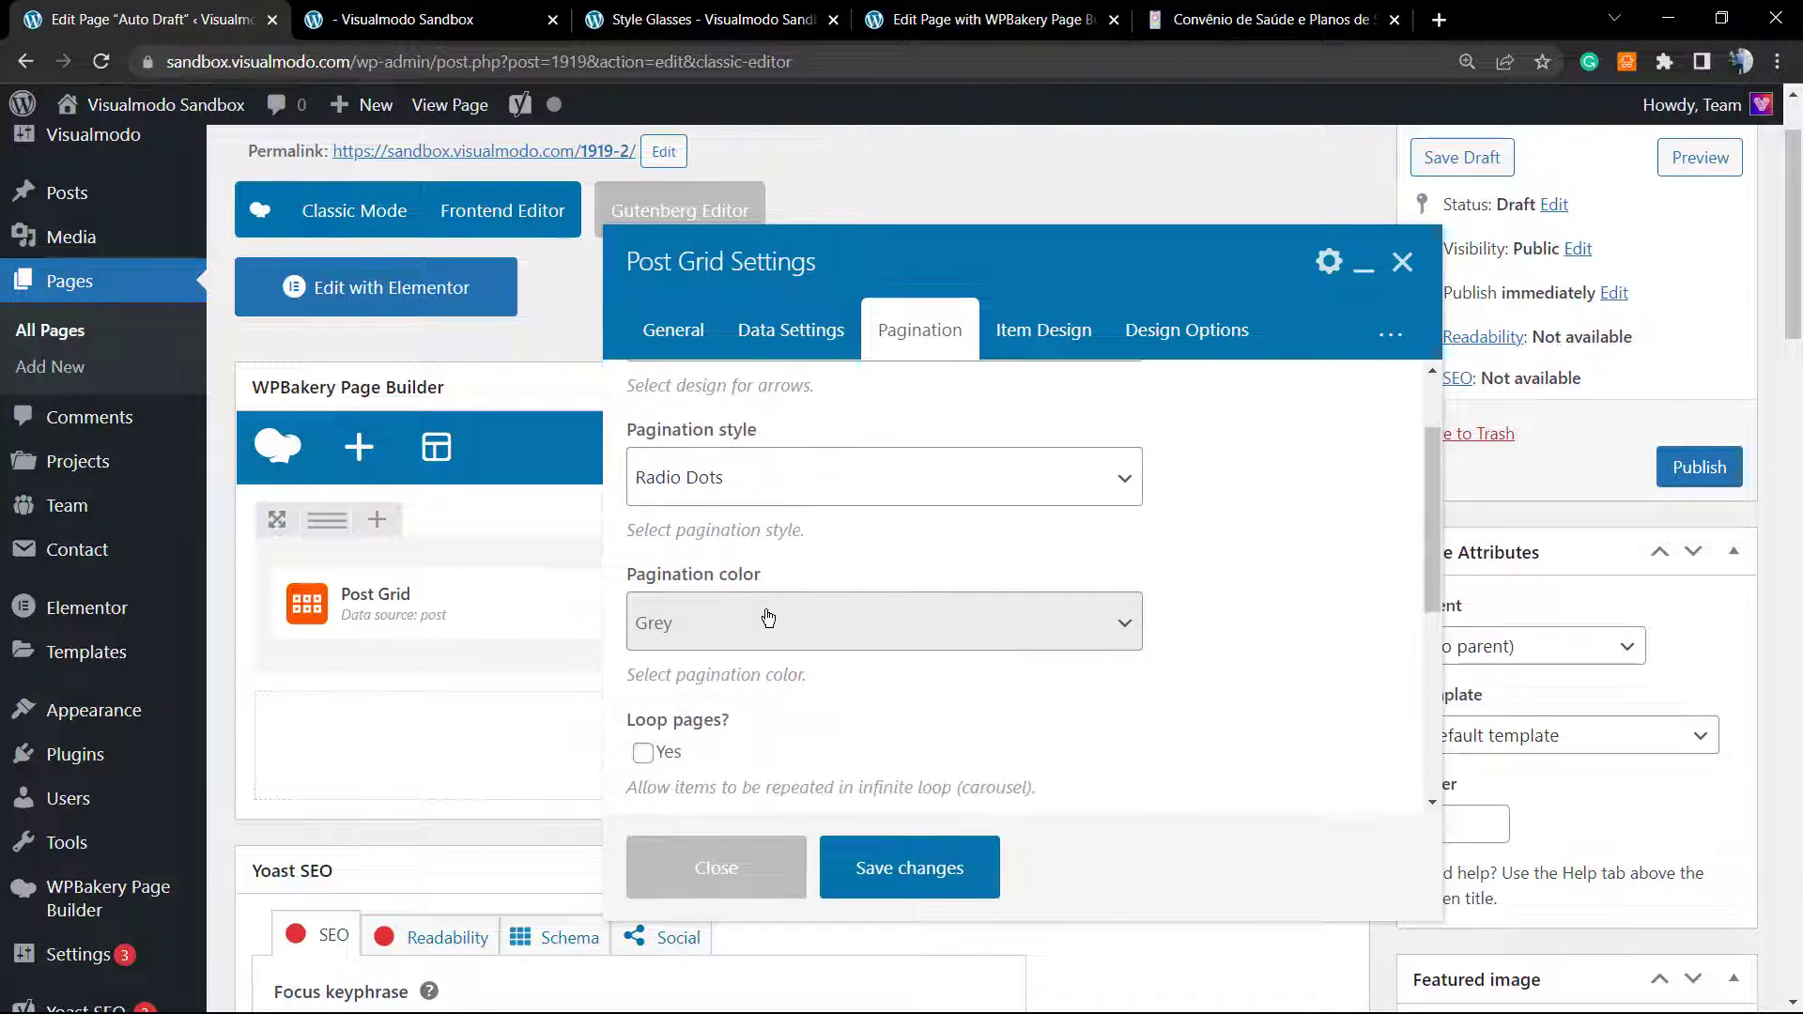
left_click(764, 617)
left_click(735, 372)
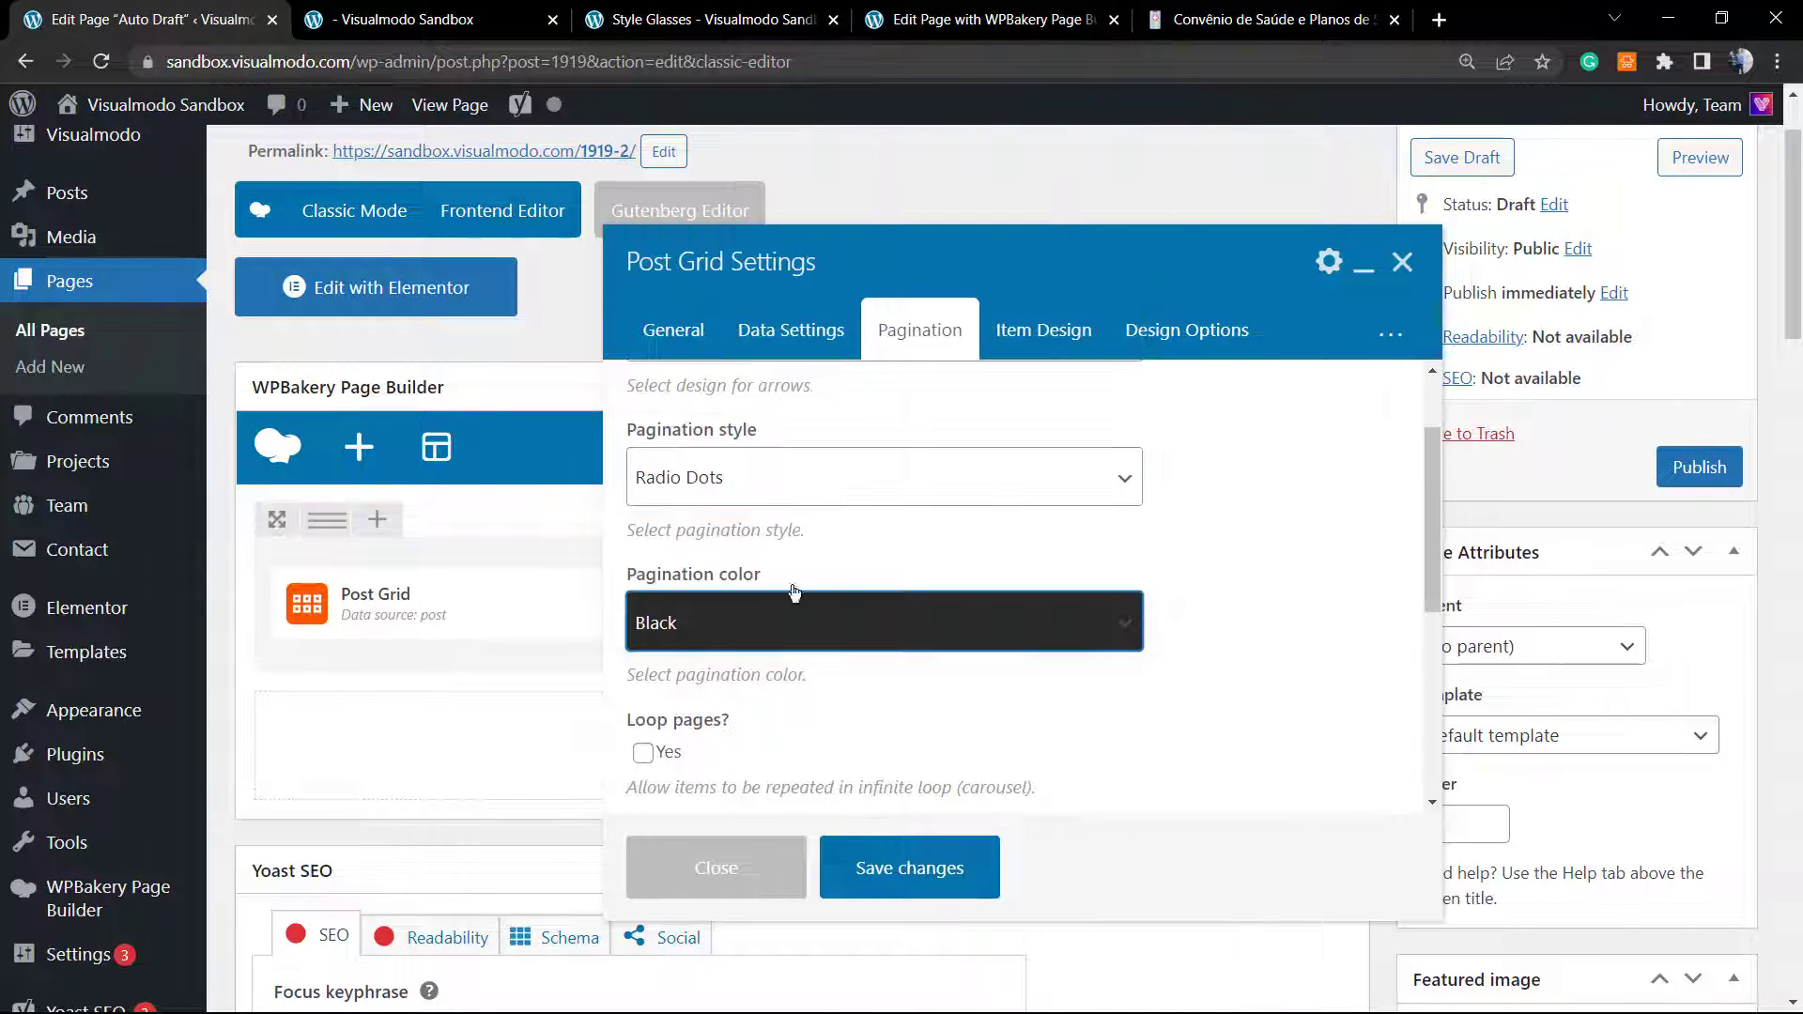
left_click(897, 869)
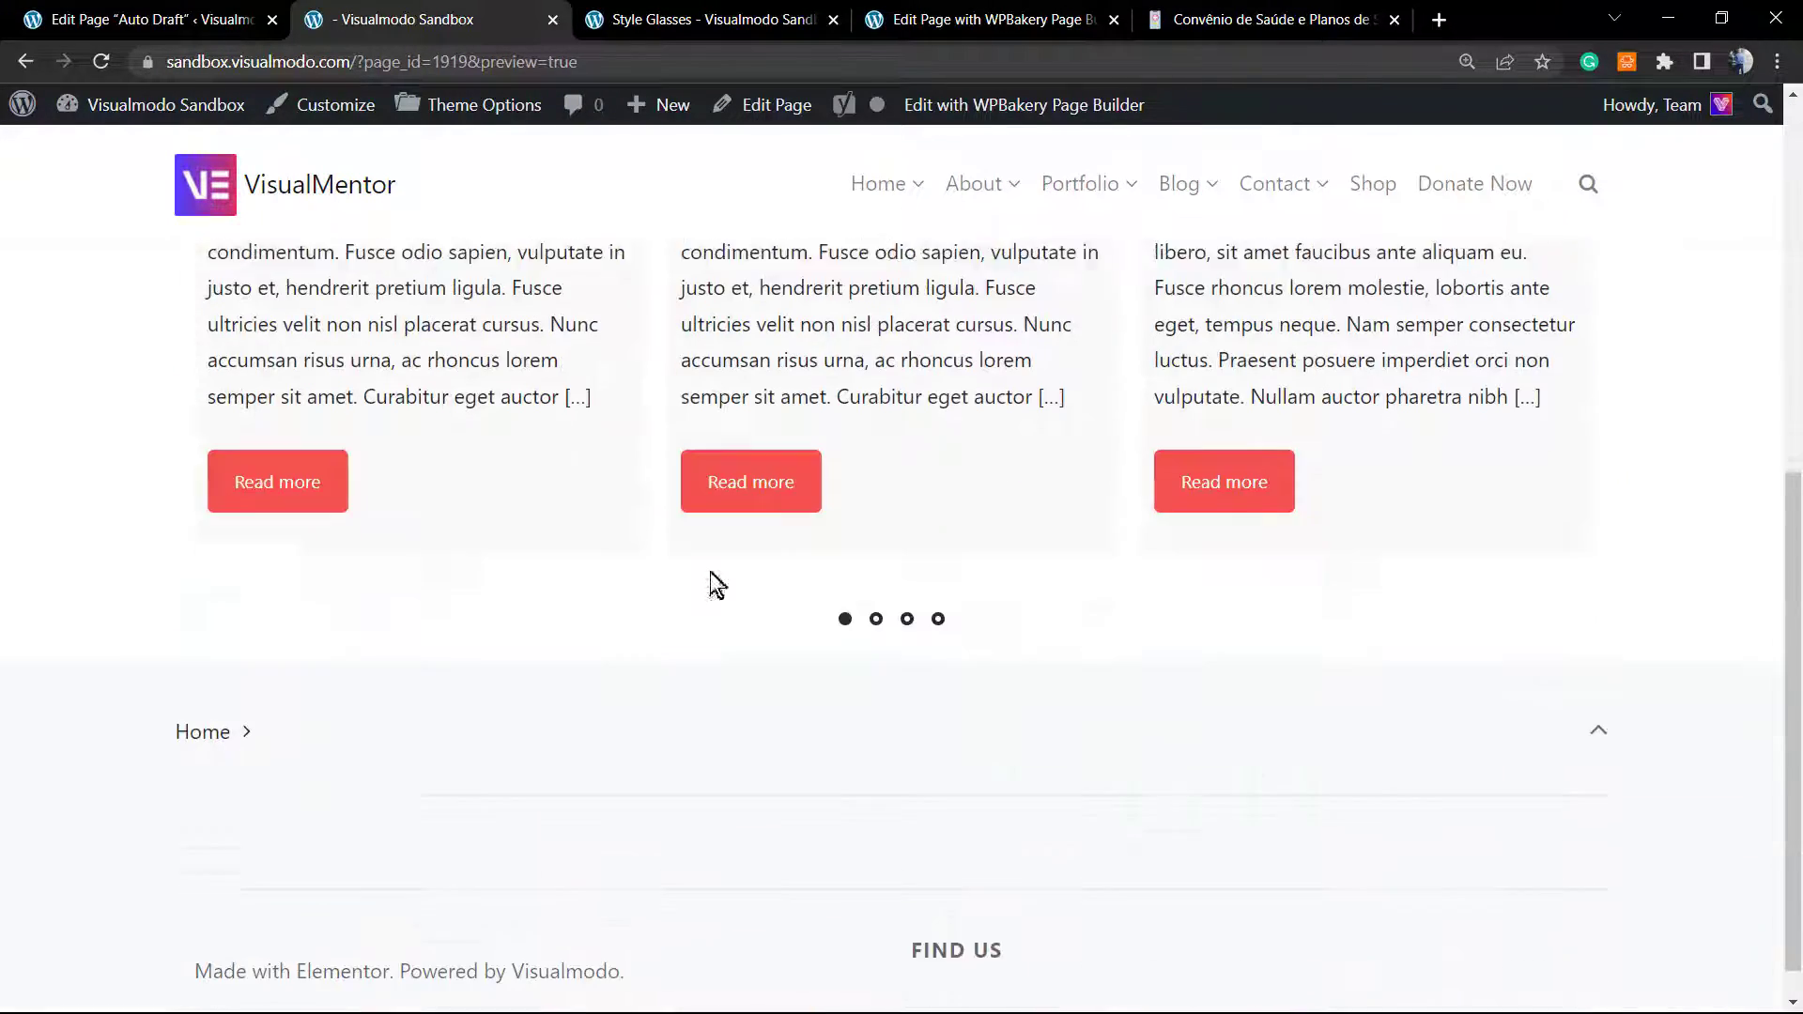
Step: Check the black pagination dots in the page preview by going to the fourth page, and return to the page editor
scroll(798, 582, "down", 1)
left_click(939, 579)
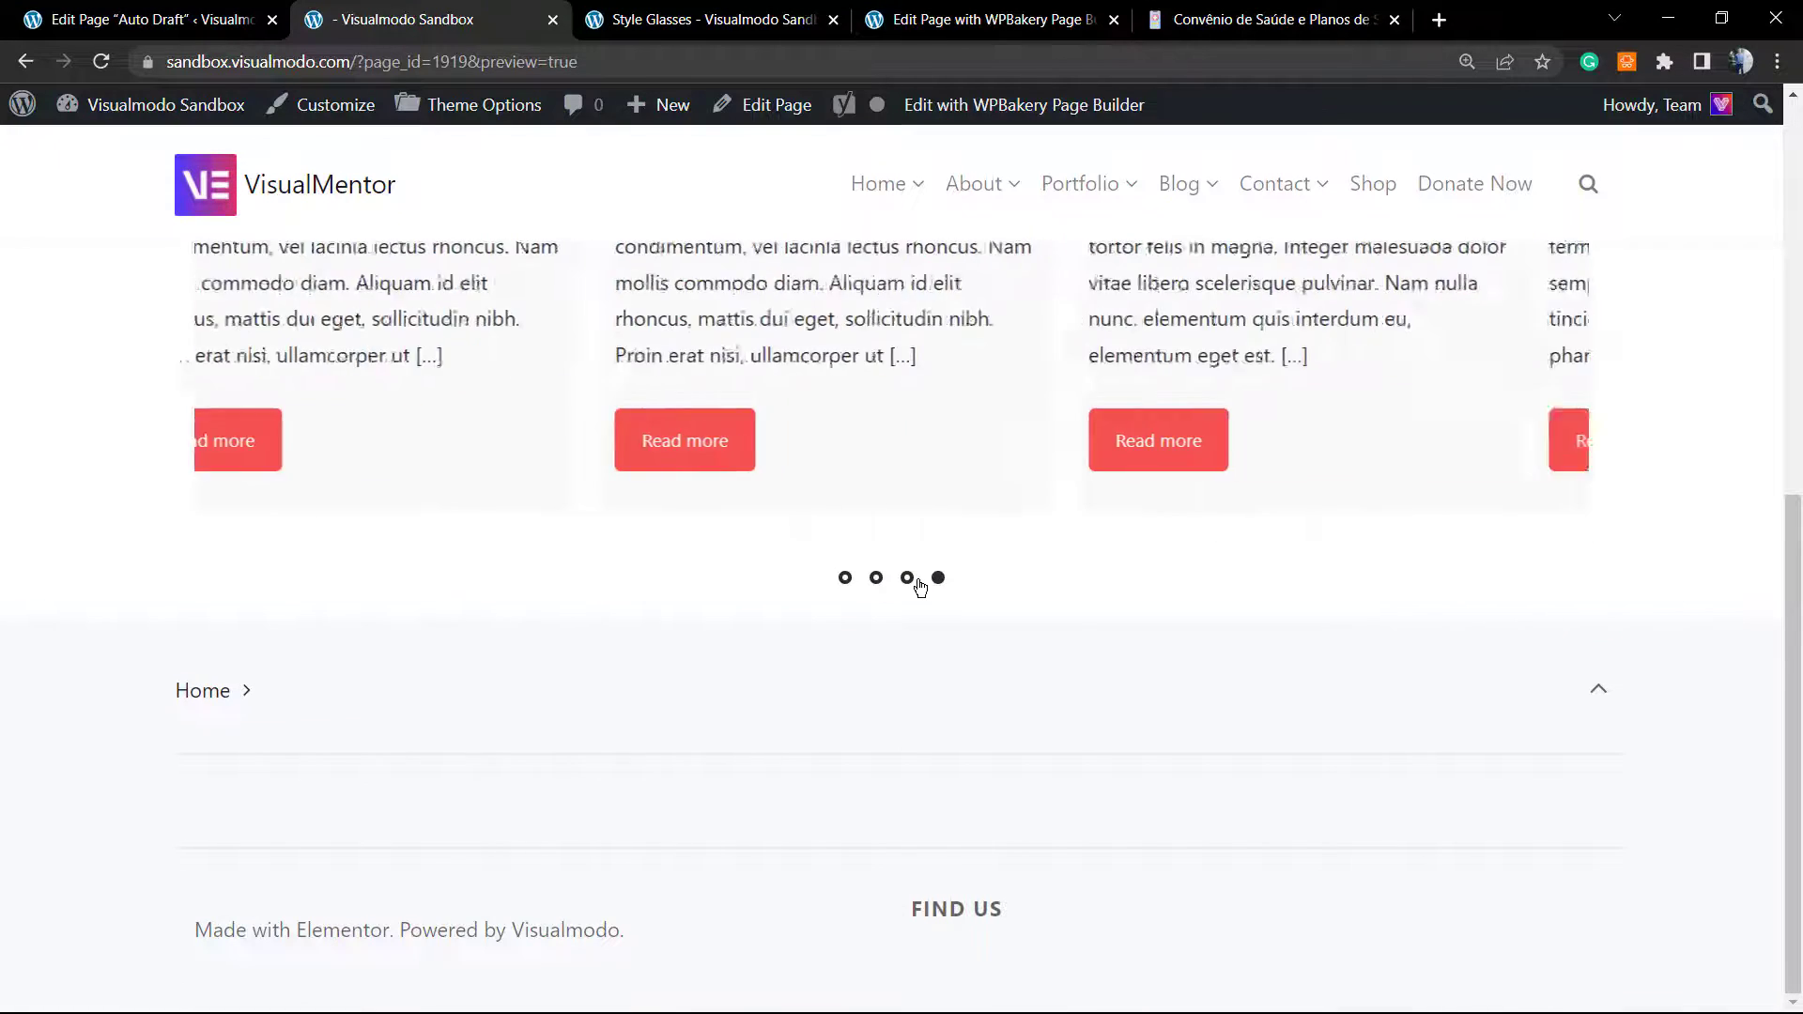
left_click(225, 12)
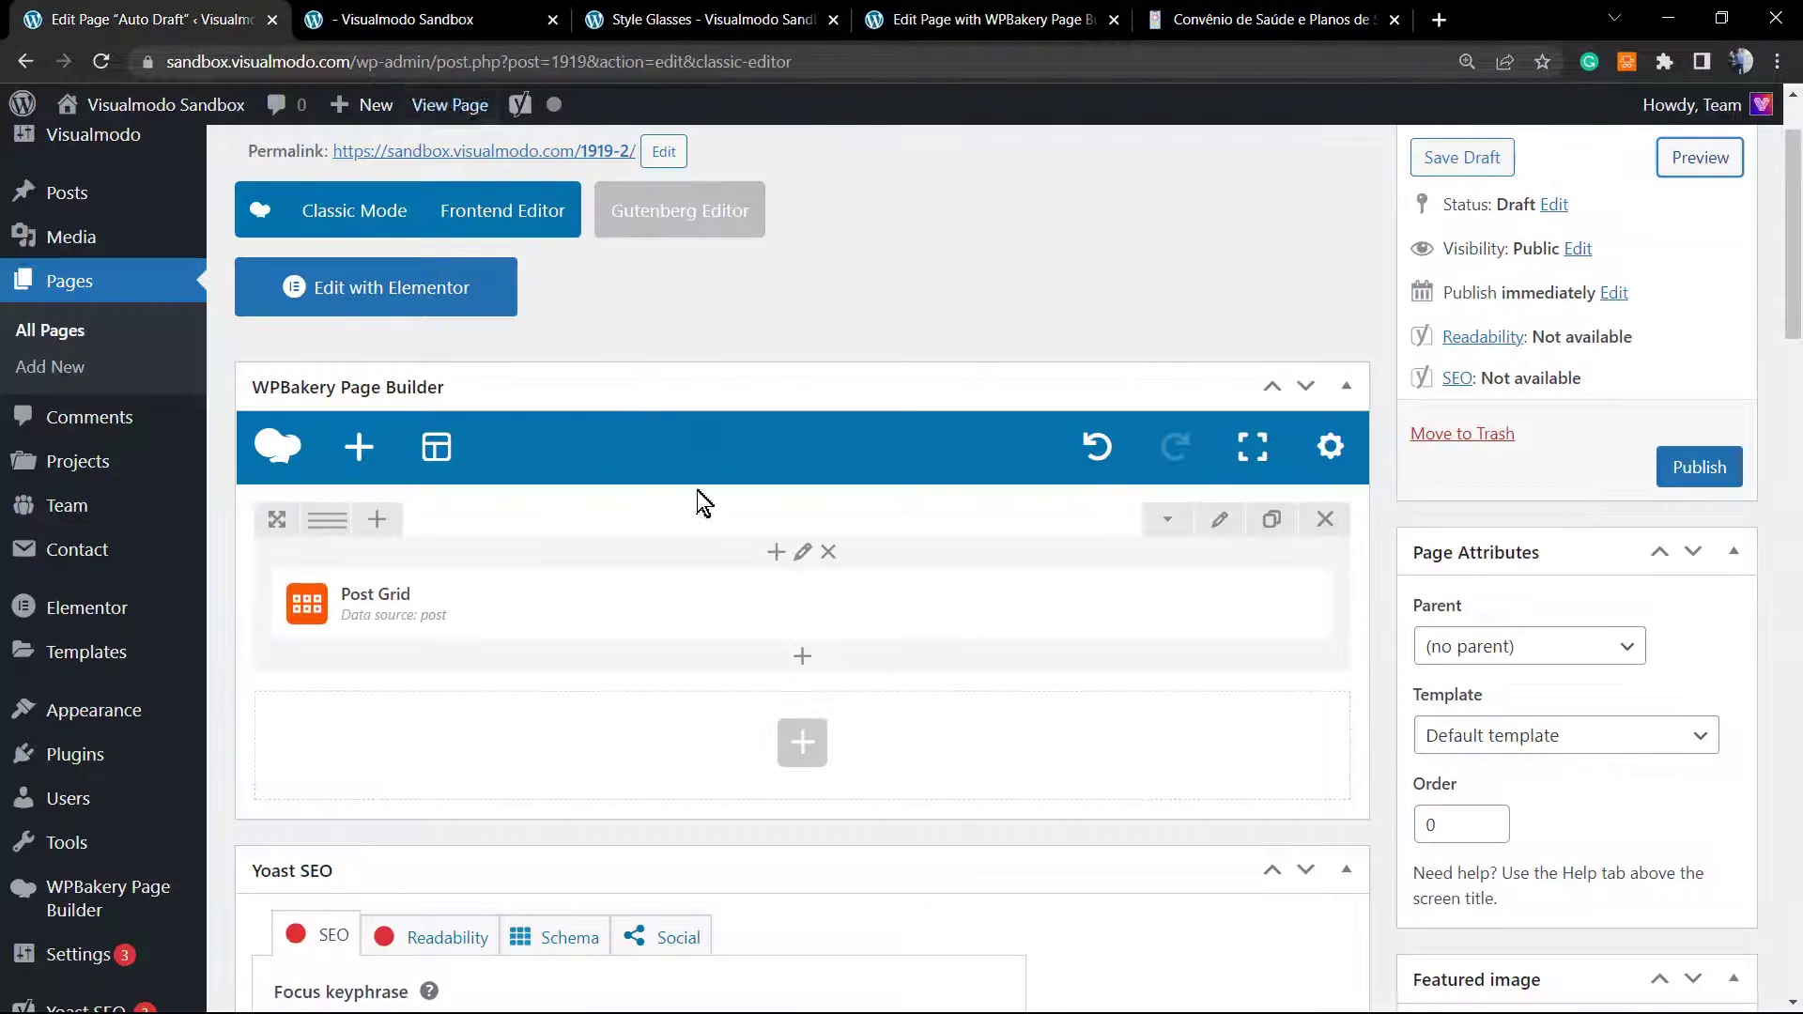
Step: Reopen the Post Grid's pagination settings, set the arrows design to Simple and look over the remaining pagination options
left_click(817, 601)
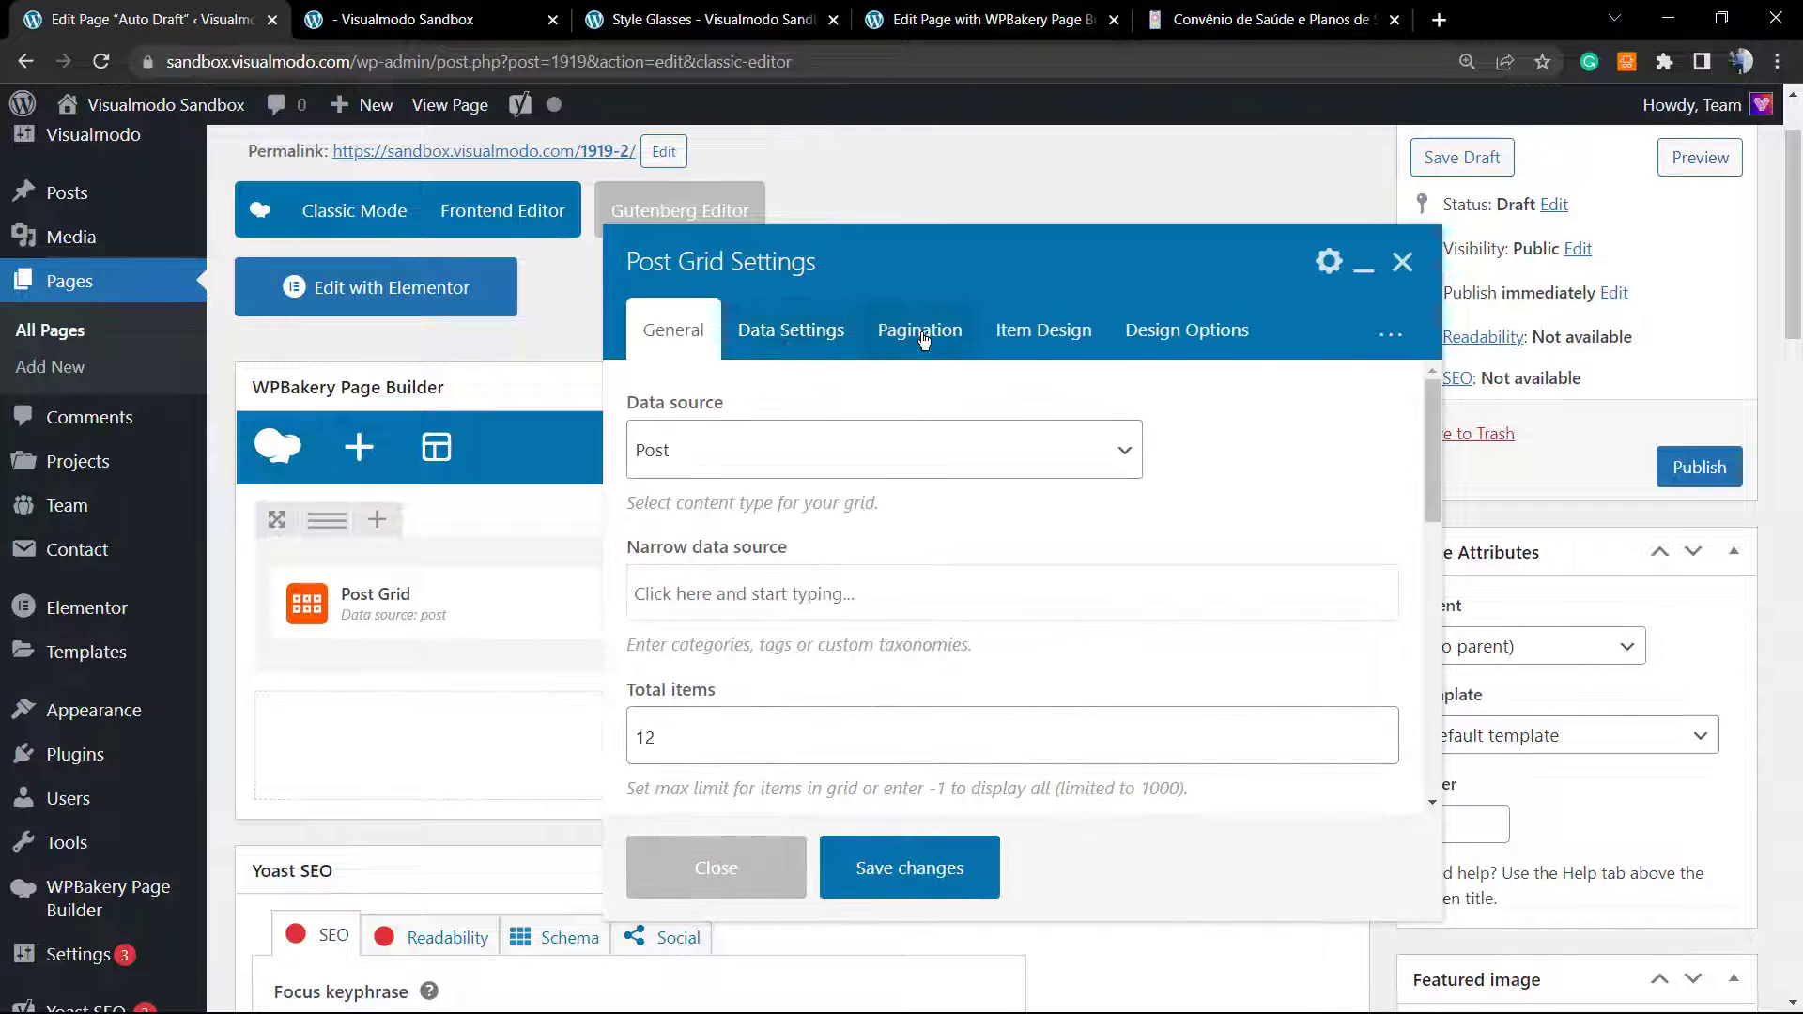
left_click(920, 334)
scroll(896, 565, "down", 3)
scroll(796, 554, "up", 2)
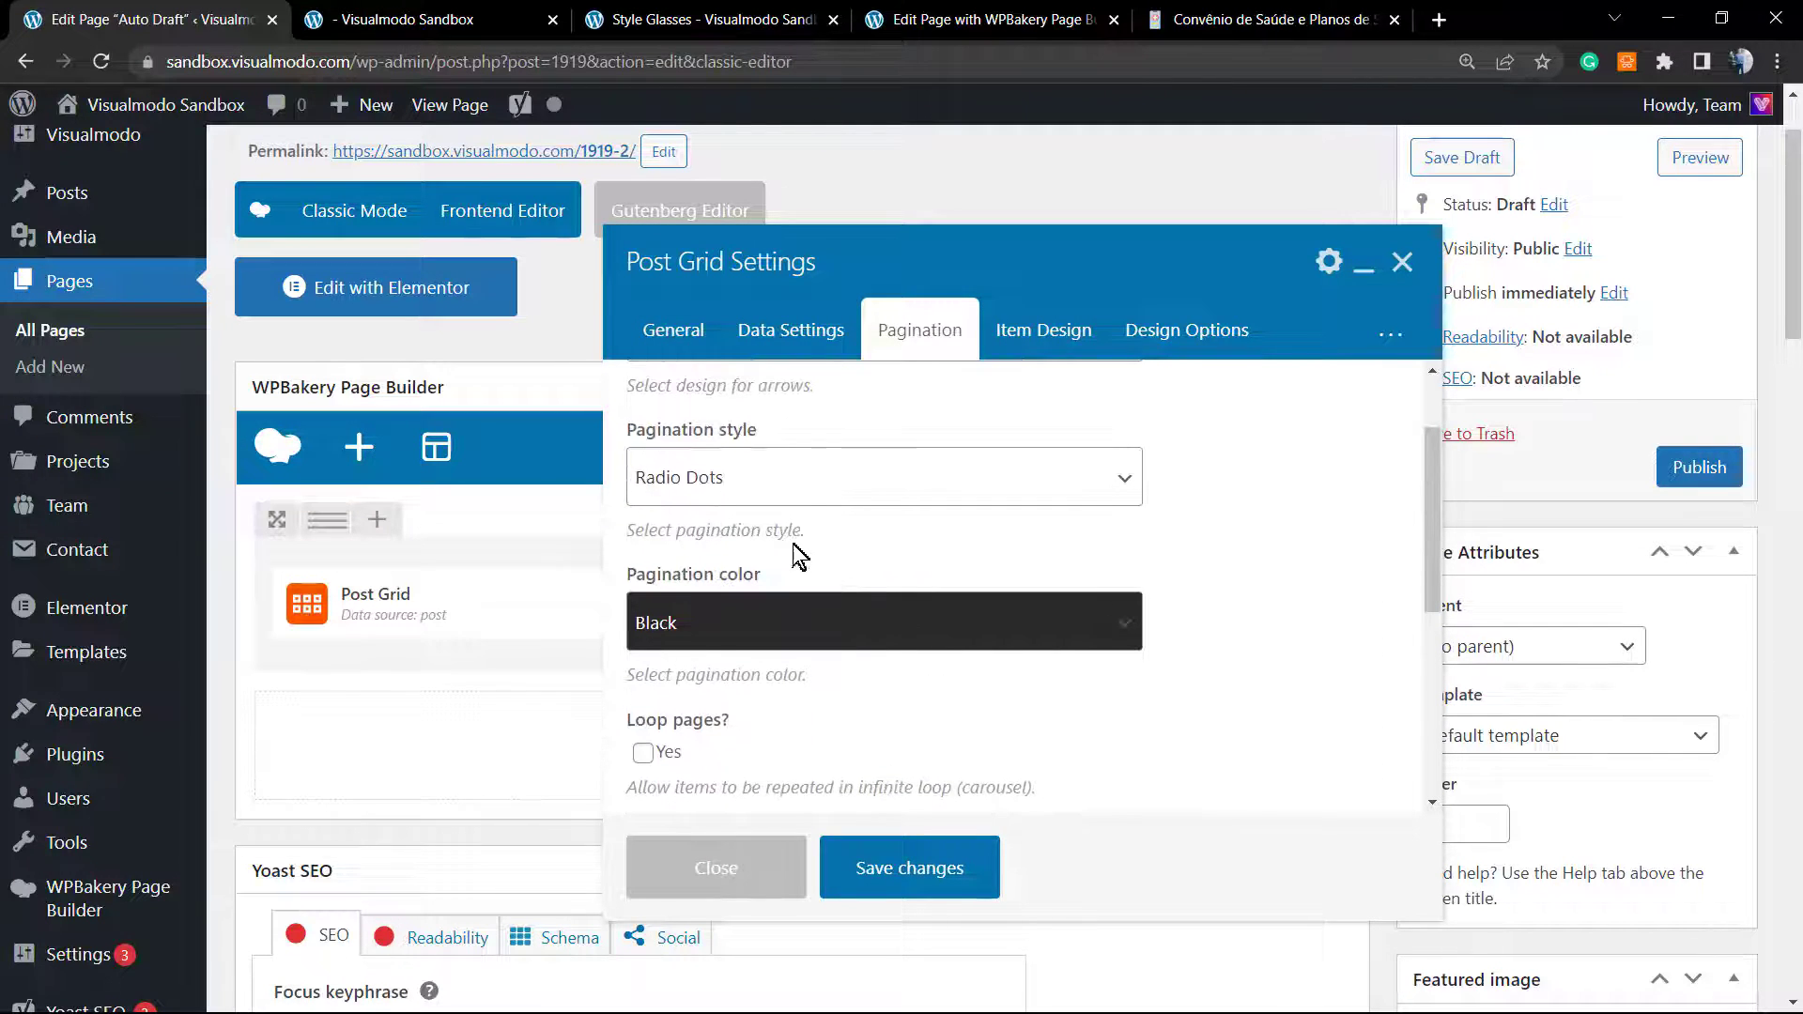
scroll(793, 498, "up", 2)
left_click(794, 613)
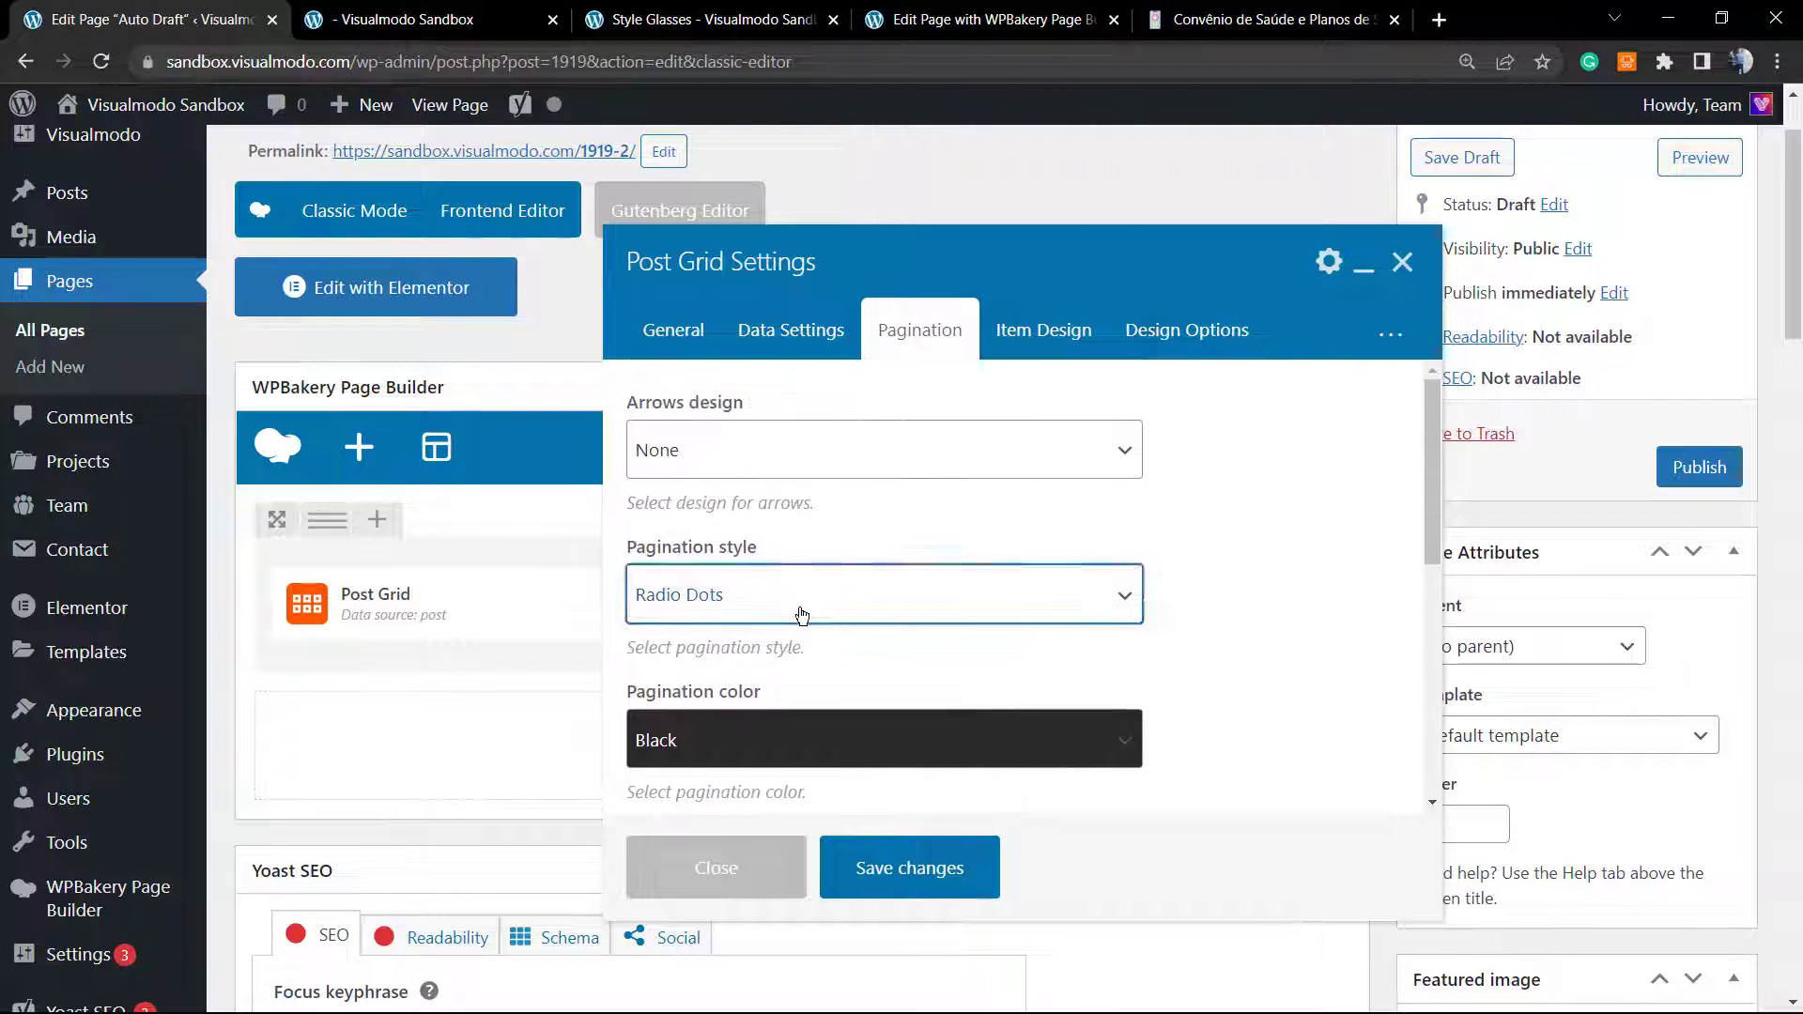
left_click(794, 613)
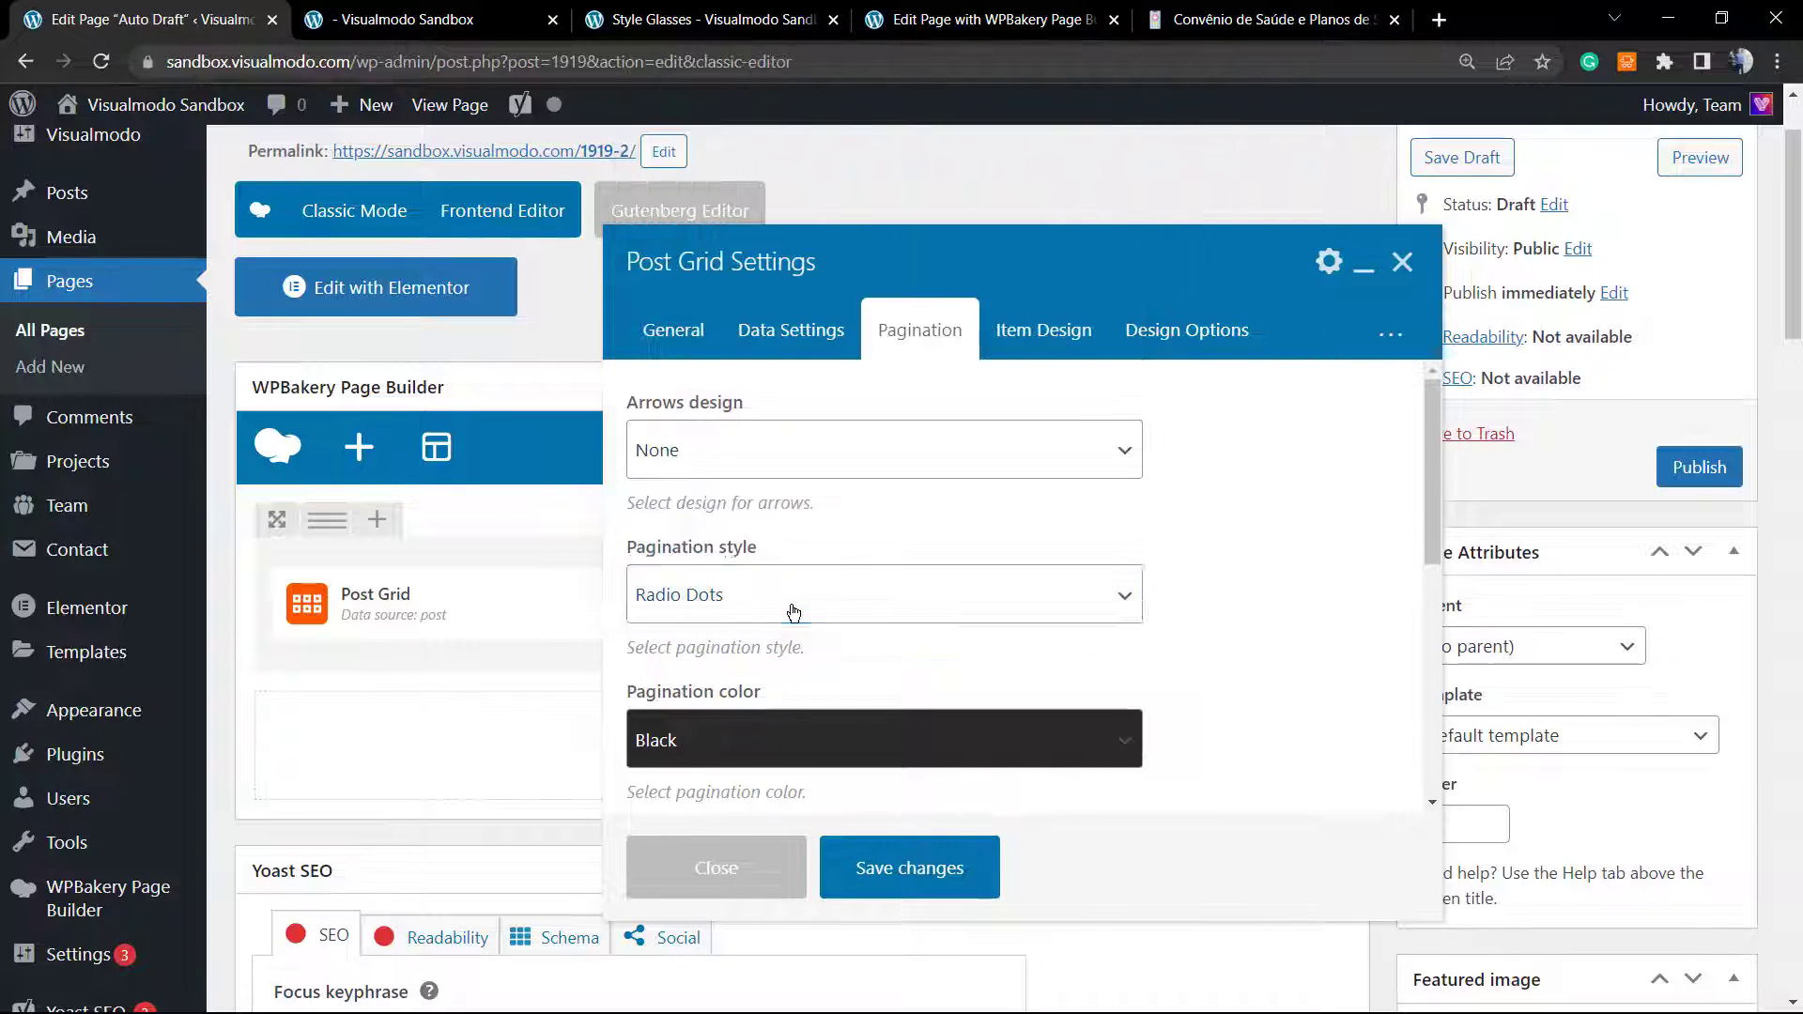
left_click(777, 456)
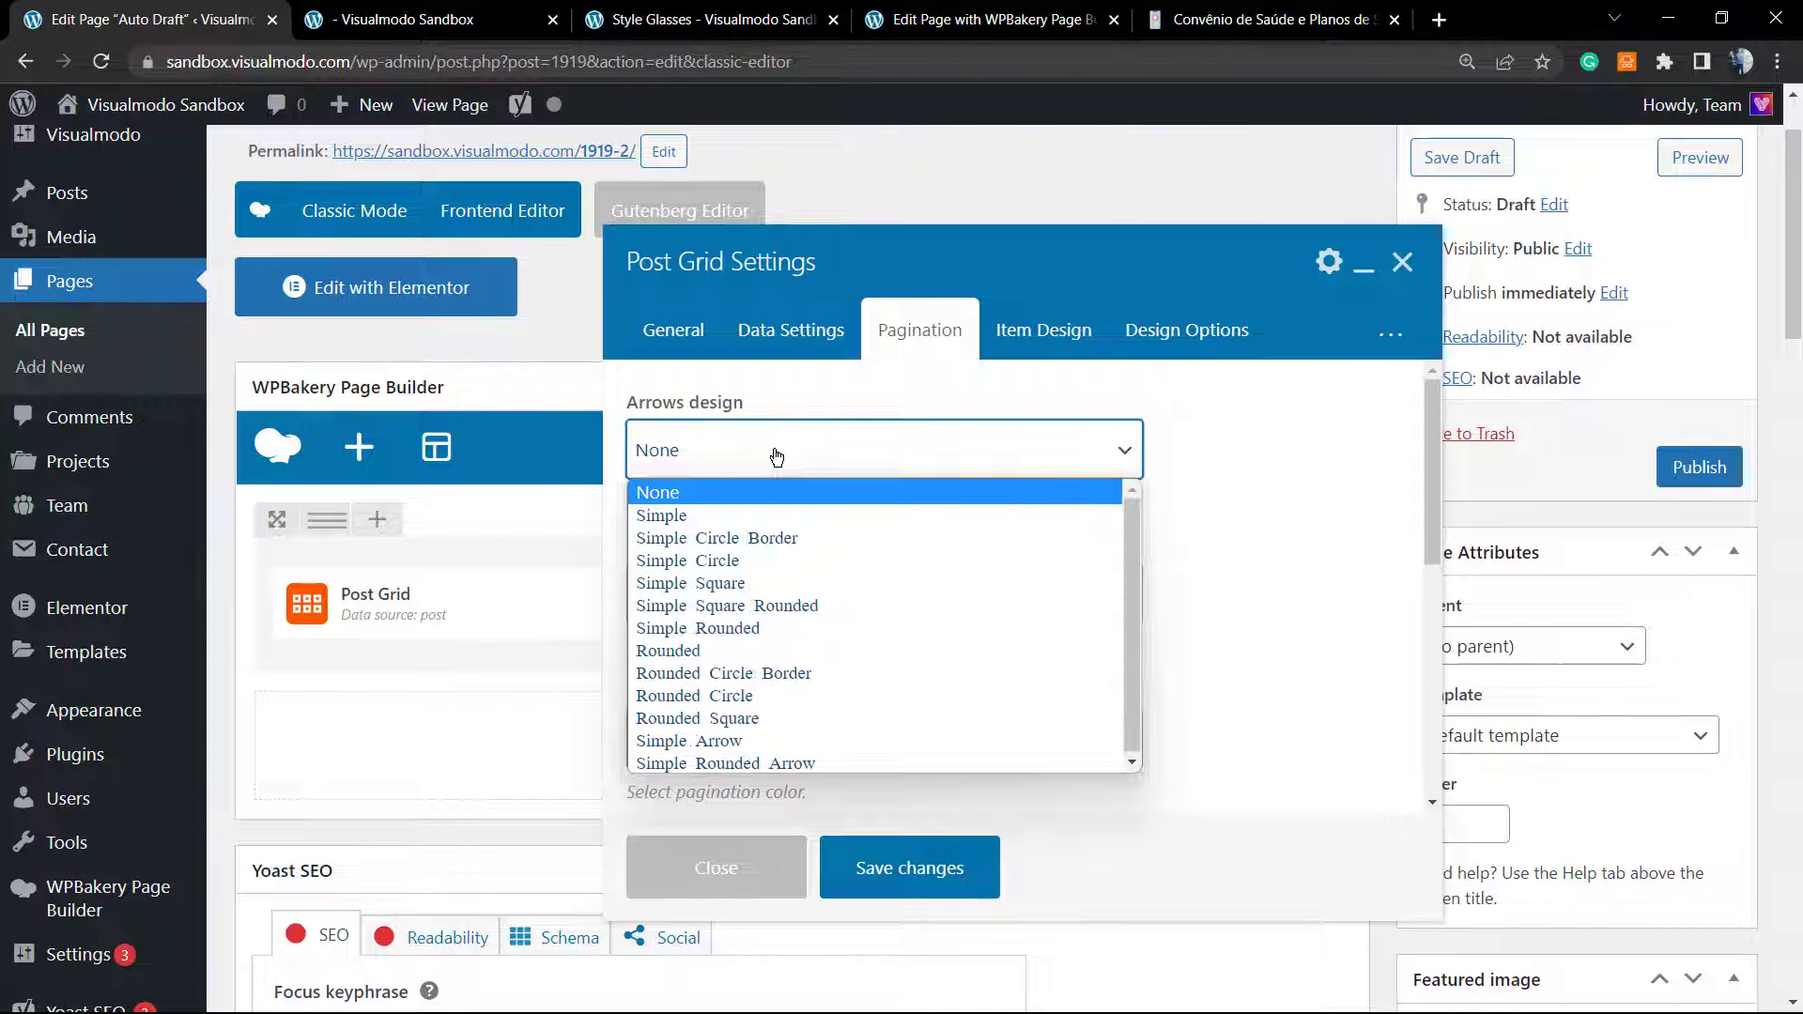
left_click(776, 522)
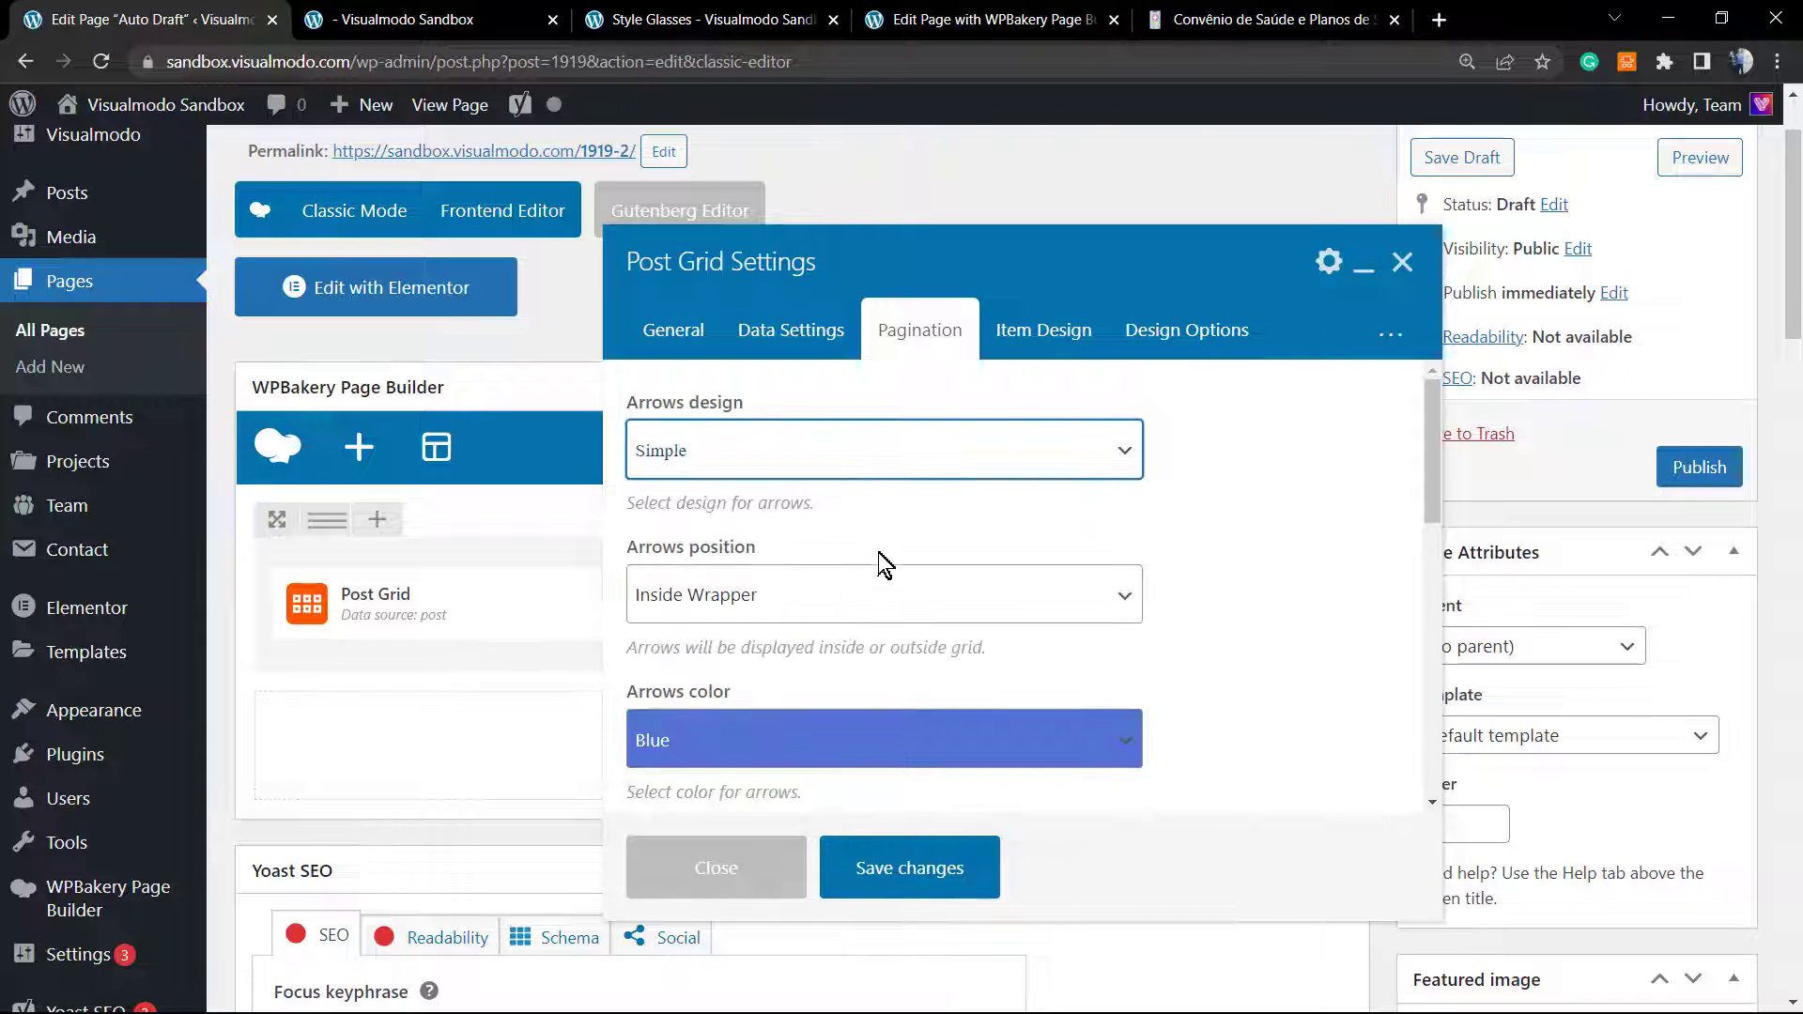
scroll(852, 568, "down", 3)
scroll(842, 573, "down", 5)
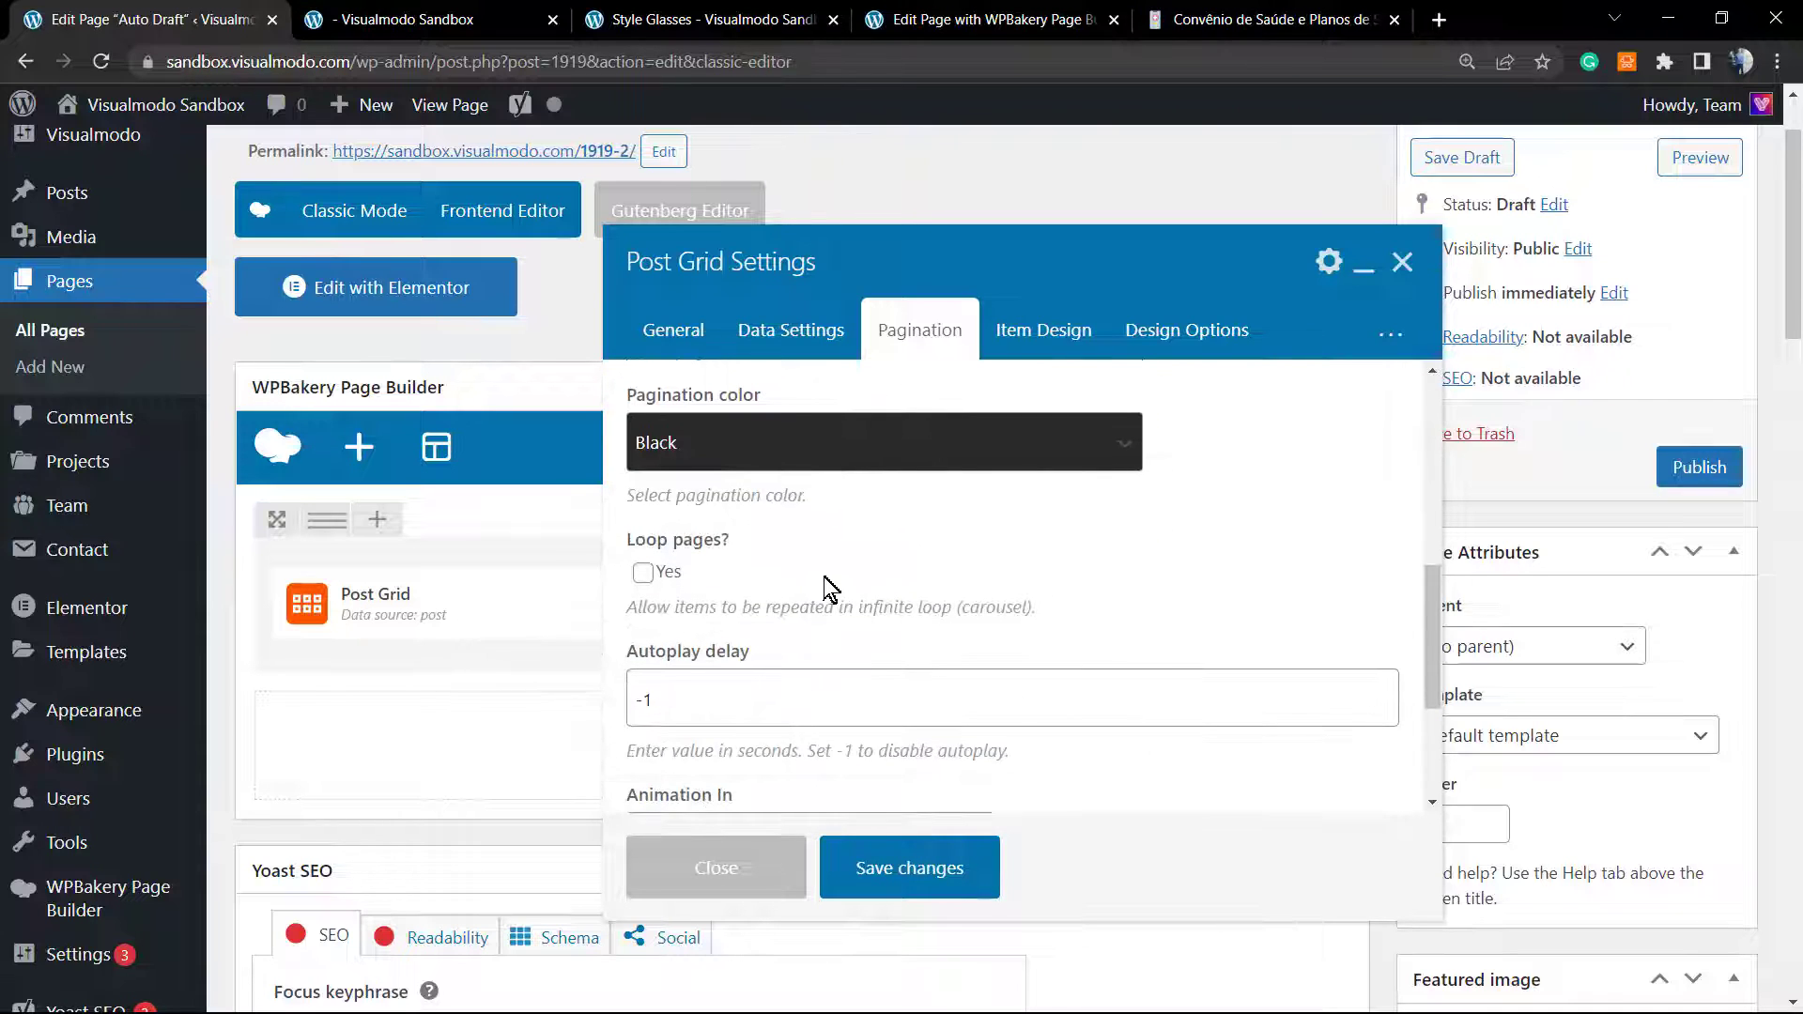
Step: Review the loop, autoplay, animation and item design options of the Post Grid, and save its settings
scroll(773, 584, "down", 2)
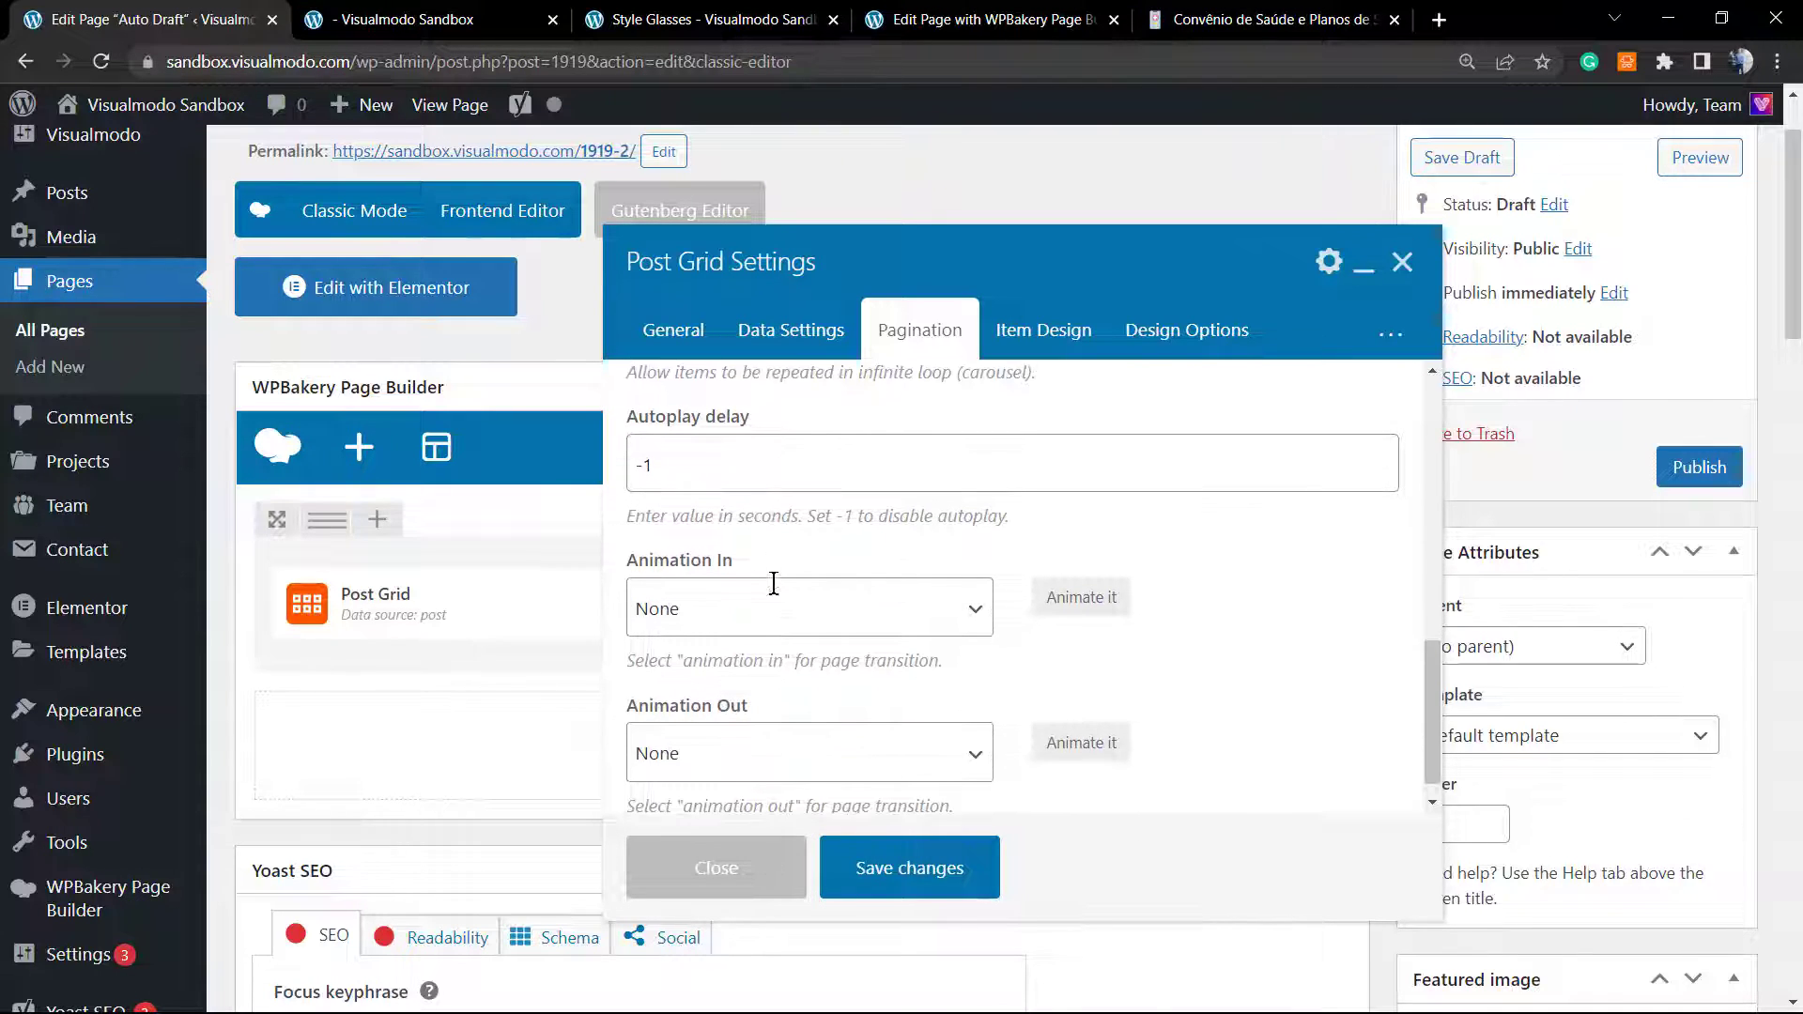
scroll(791, 583, "up", 4)
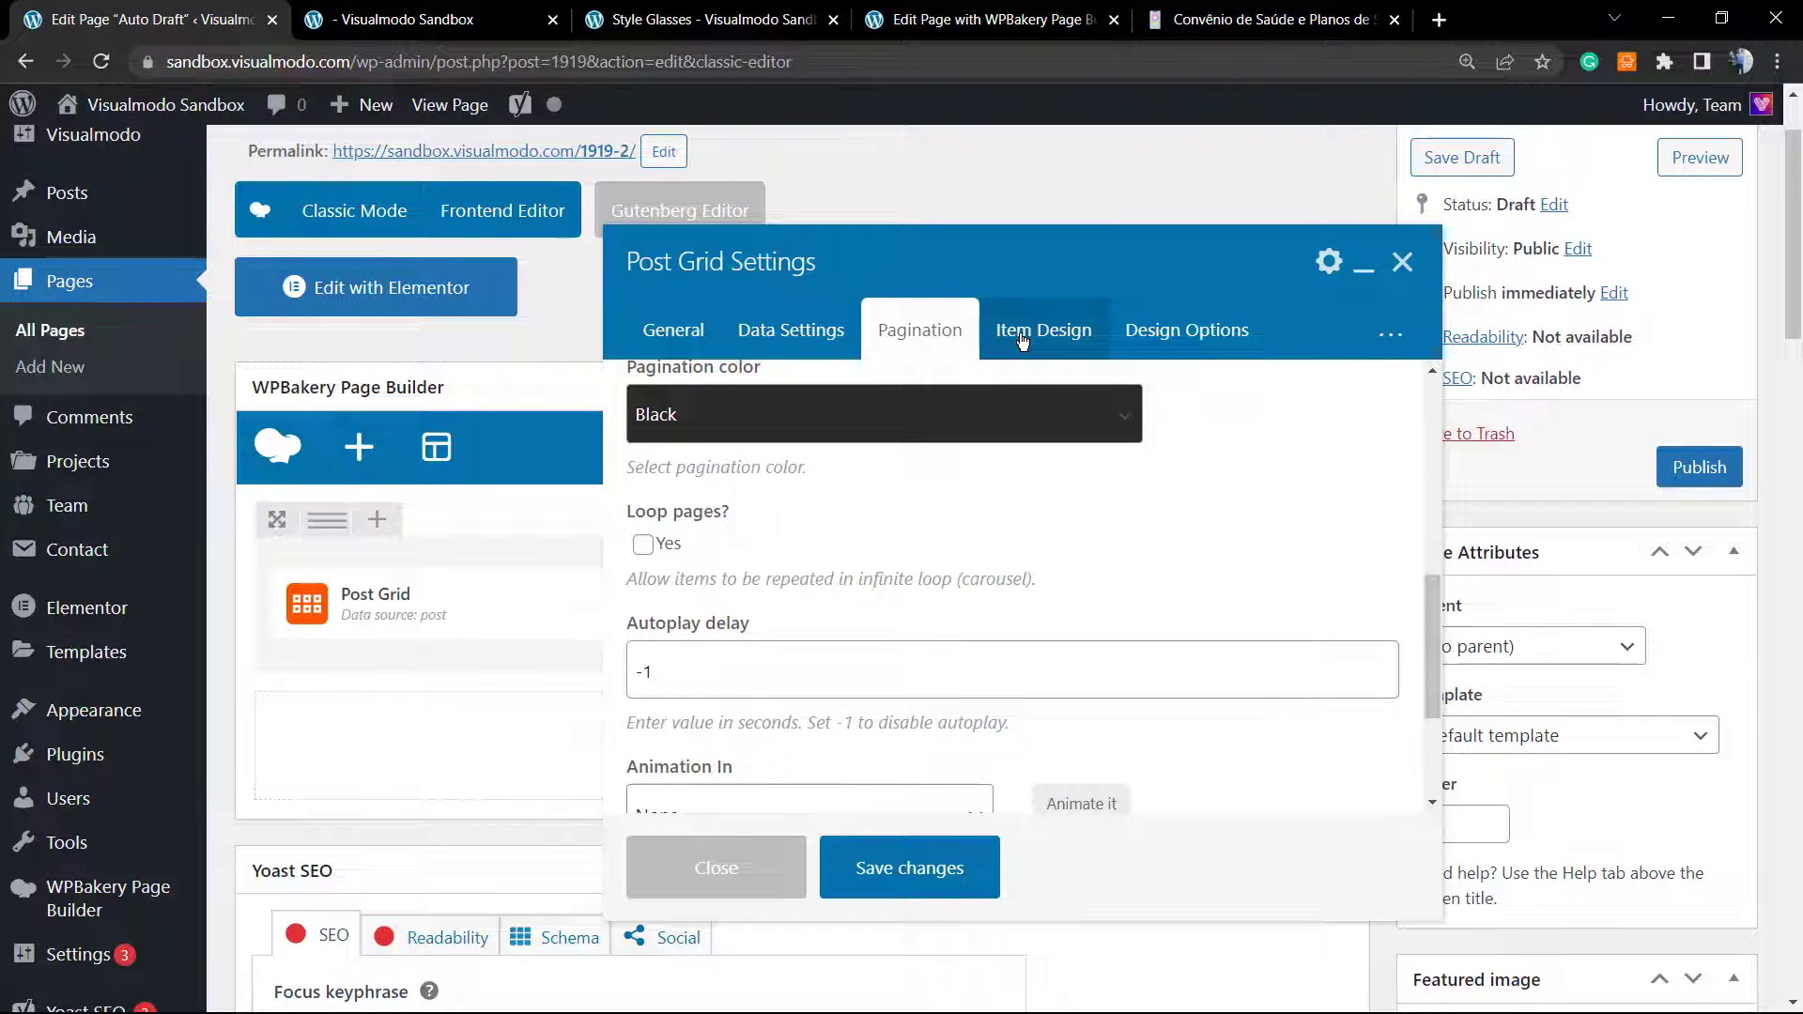
left_click(1023, 340)
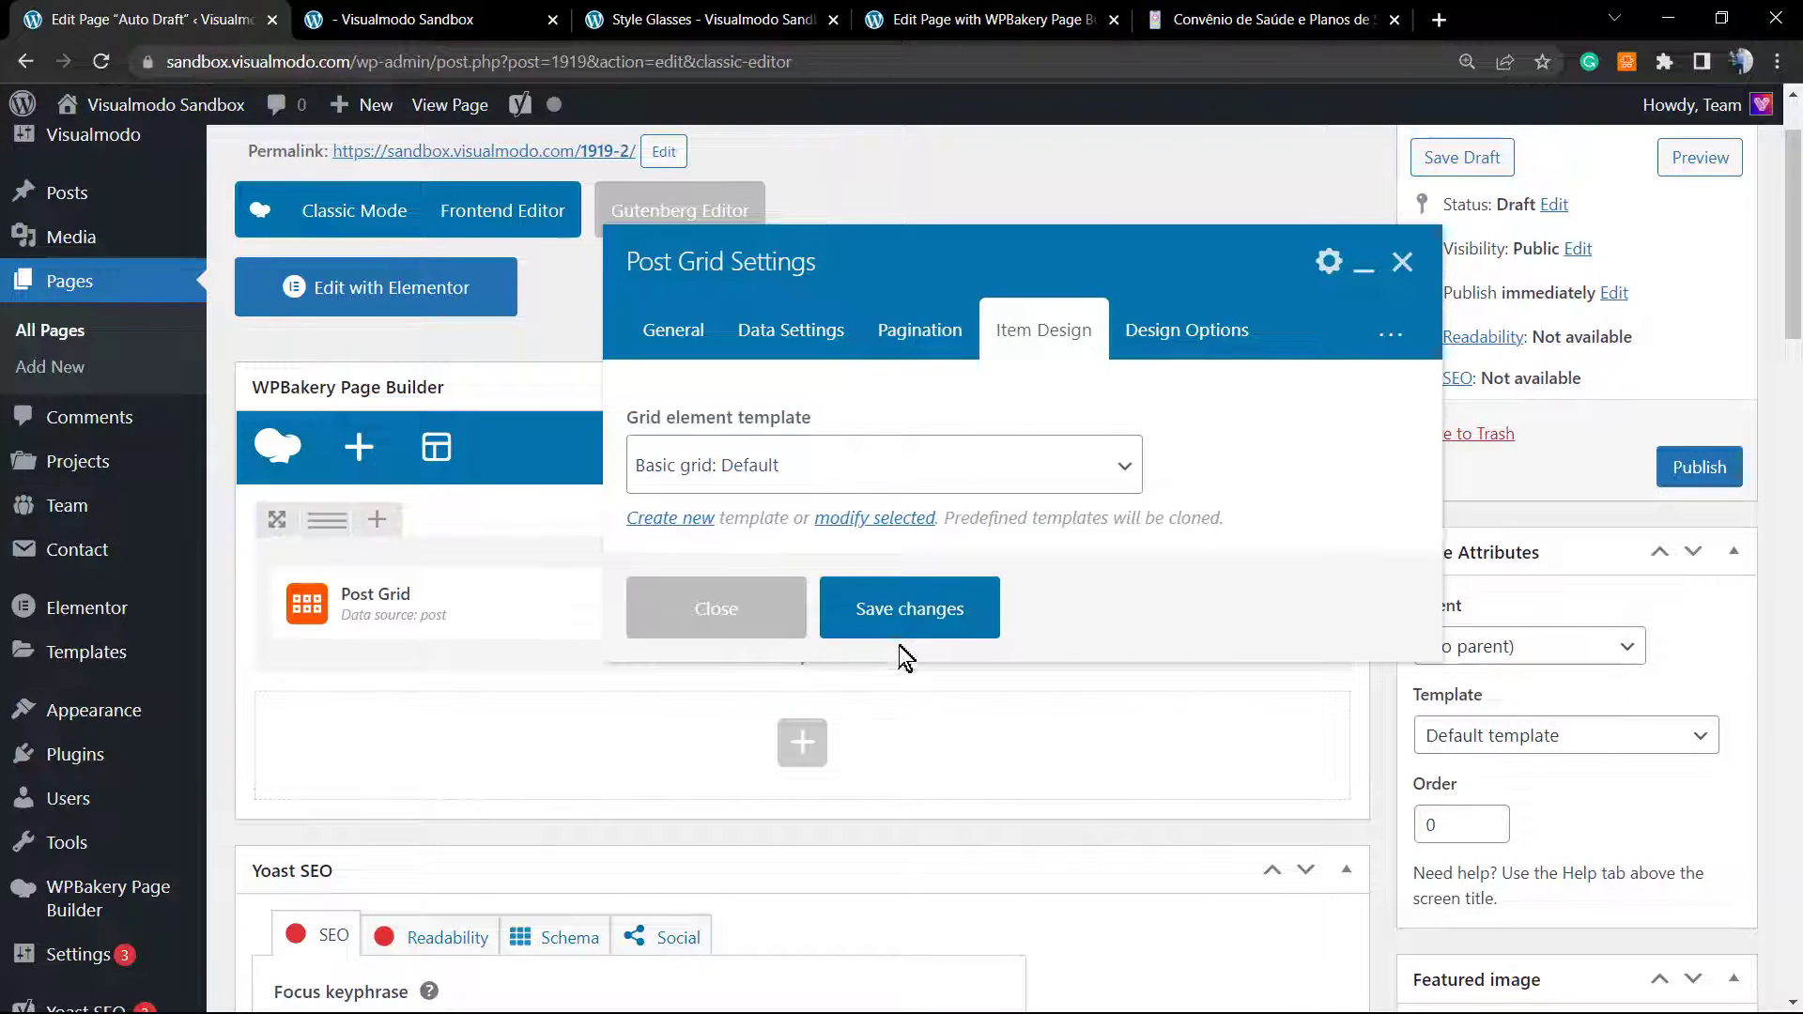
key("Escape")
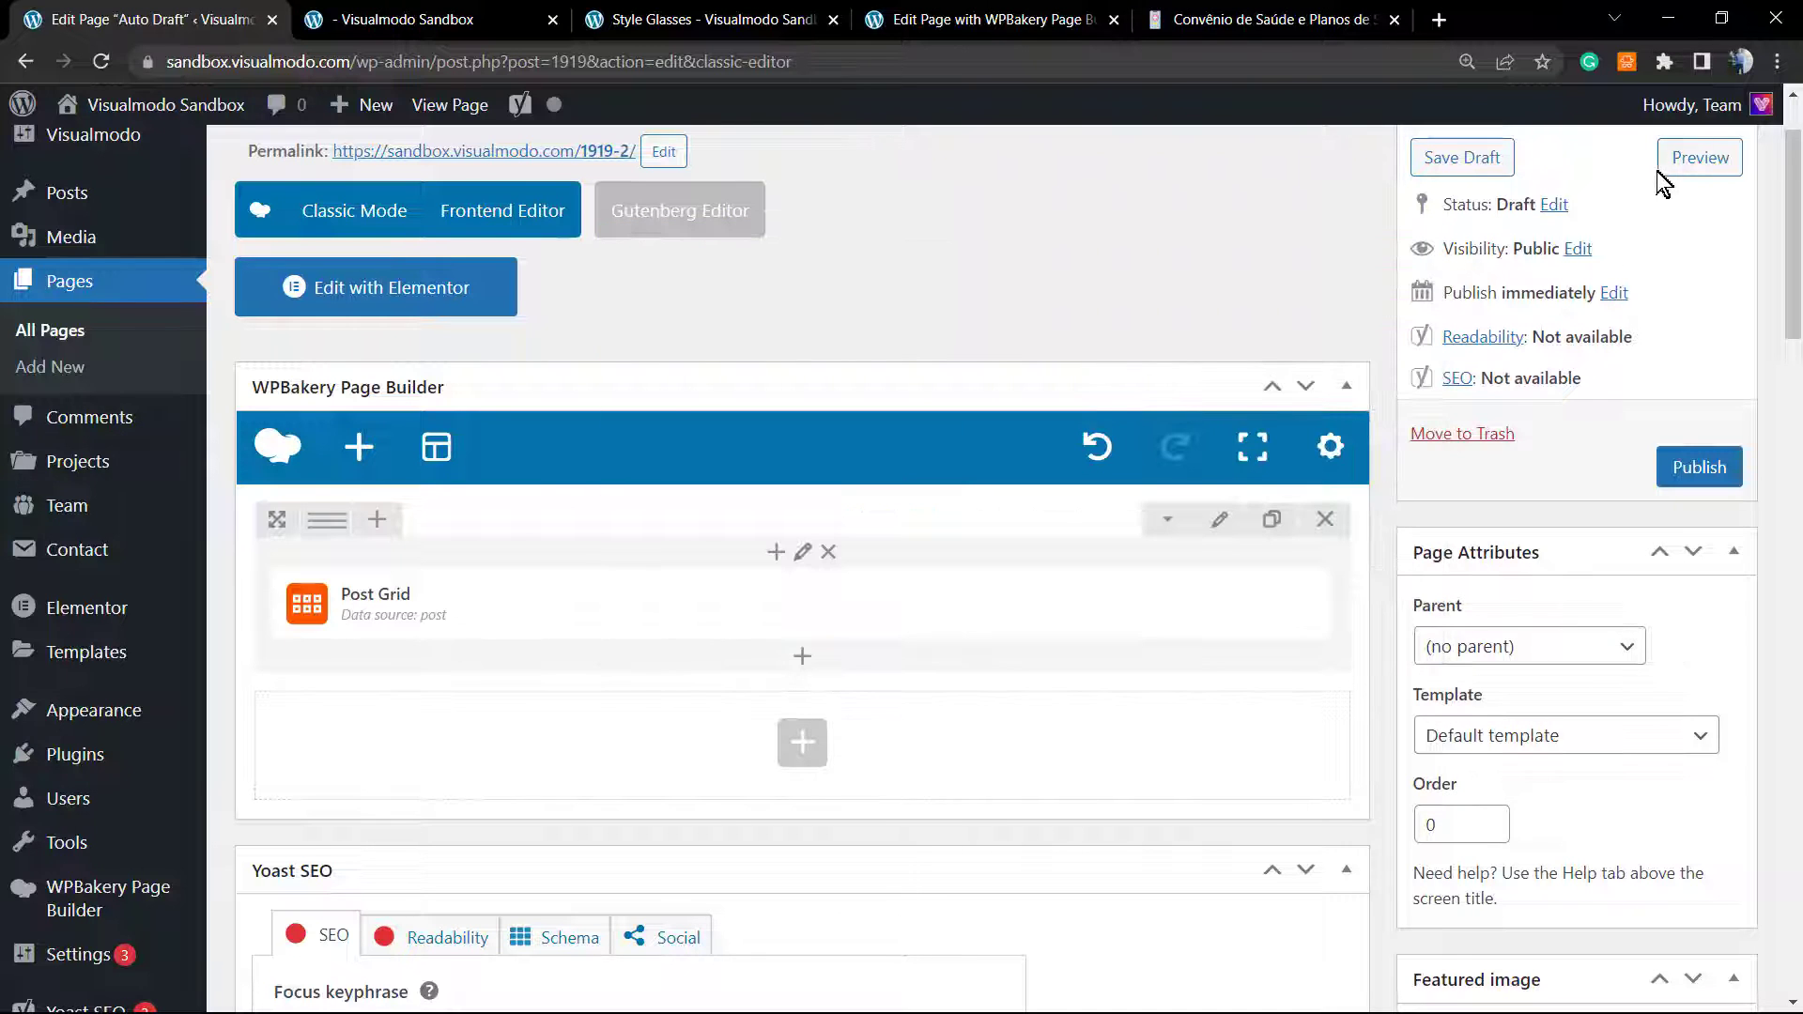
Step: Preview the page and test the grid's arrows by going to the next page of posts and back
left_click(1700, 157)
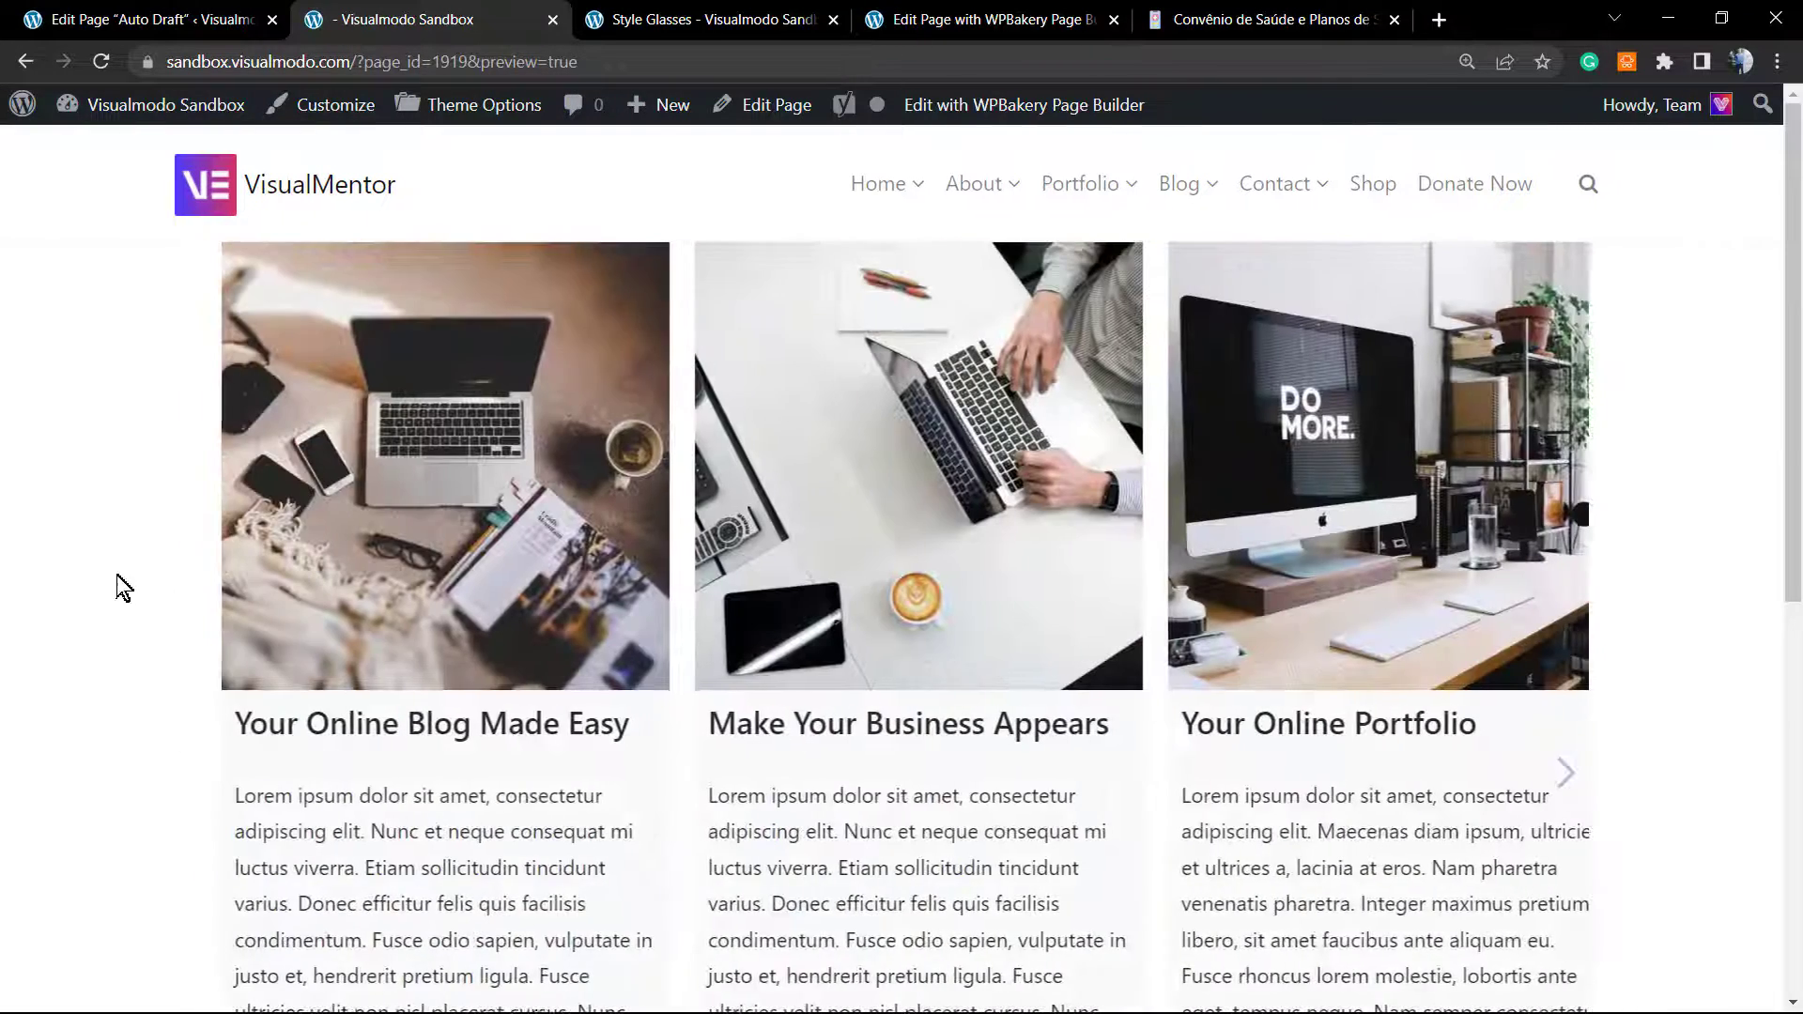
scroll(98, 565, "down", 3)
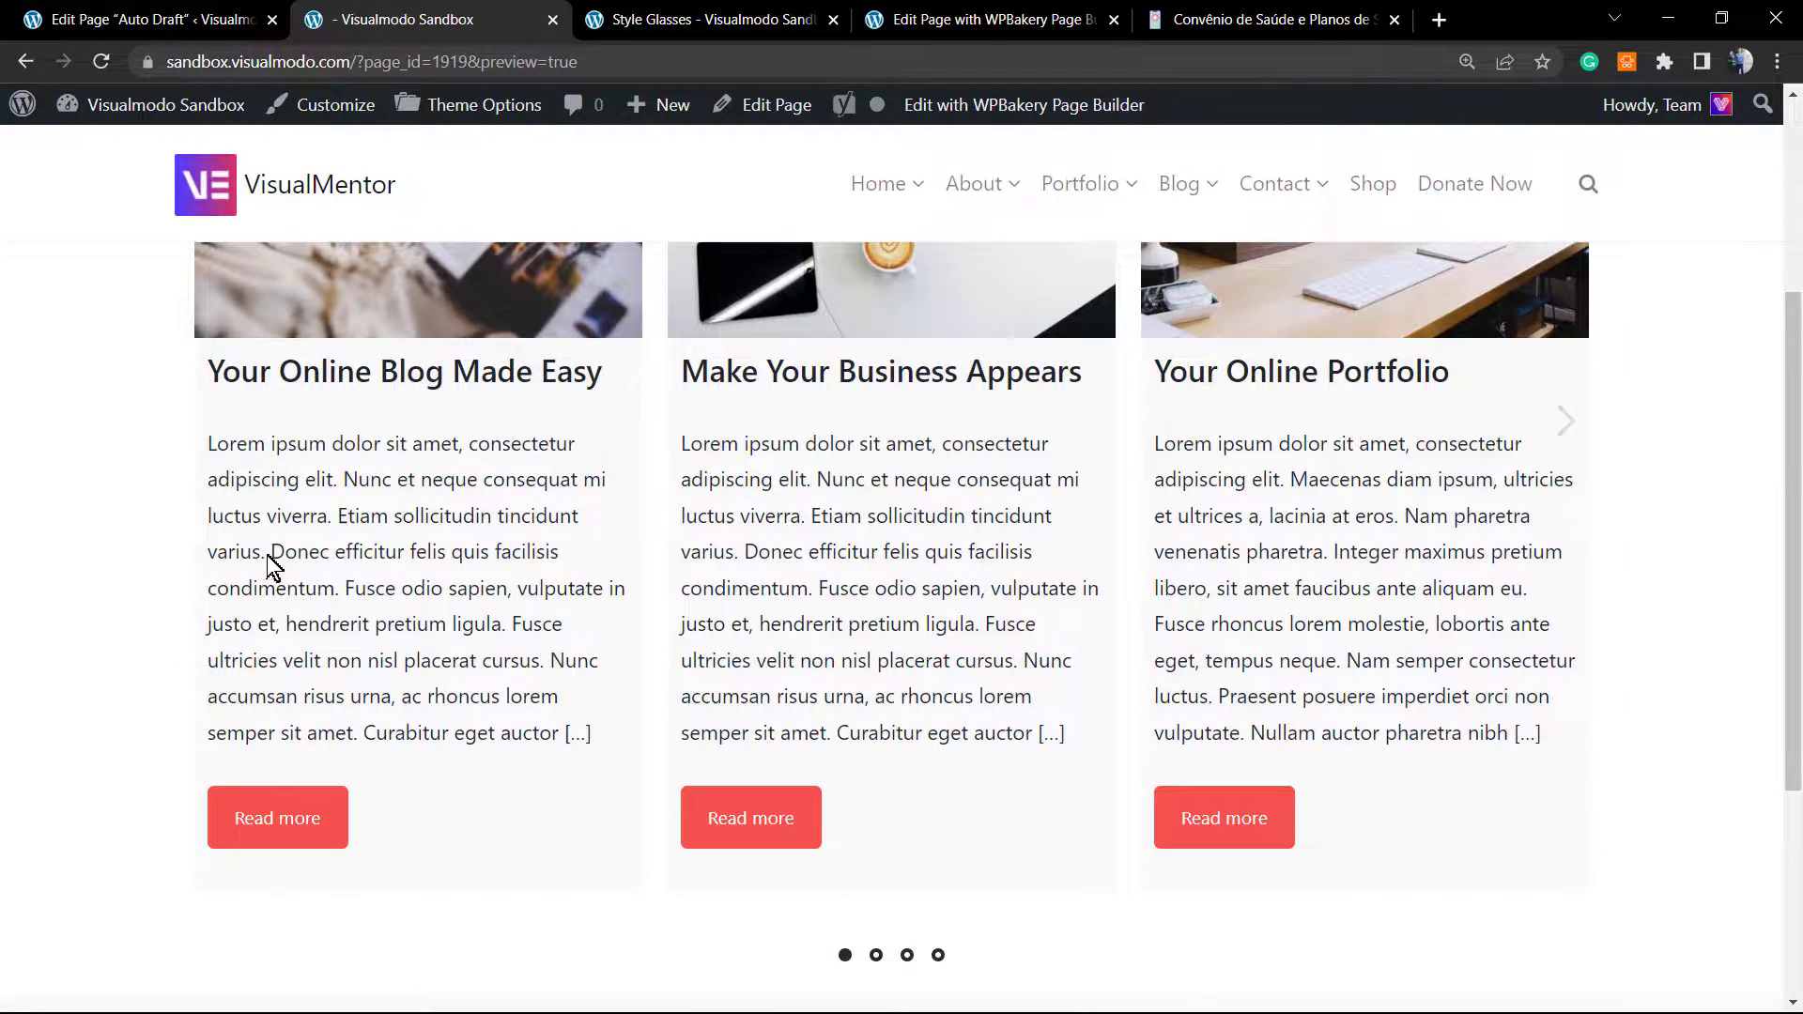
scroll(376, 563, "down", 2)
scroll(611, 569, "up", 3)
scroll(540, 571, "up", 1)
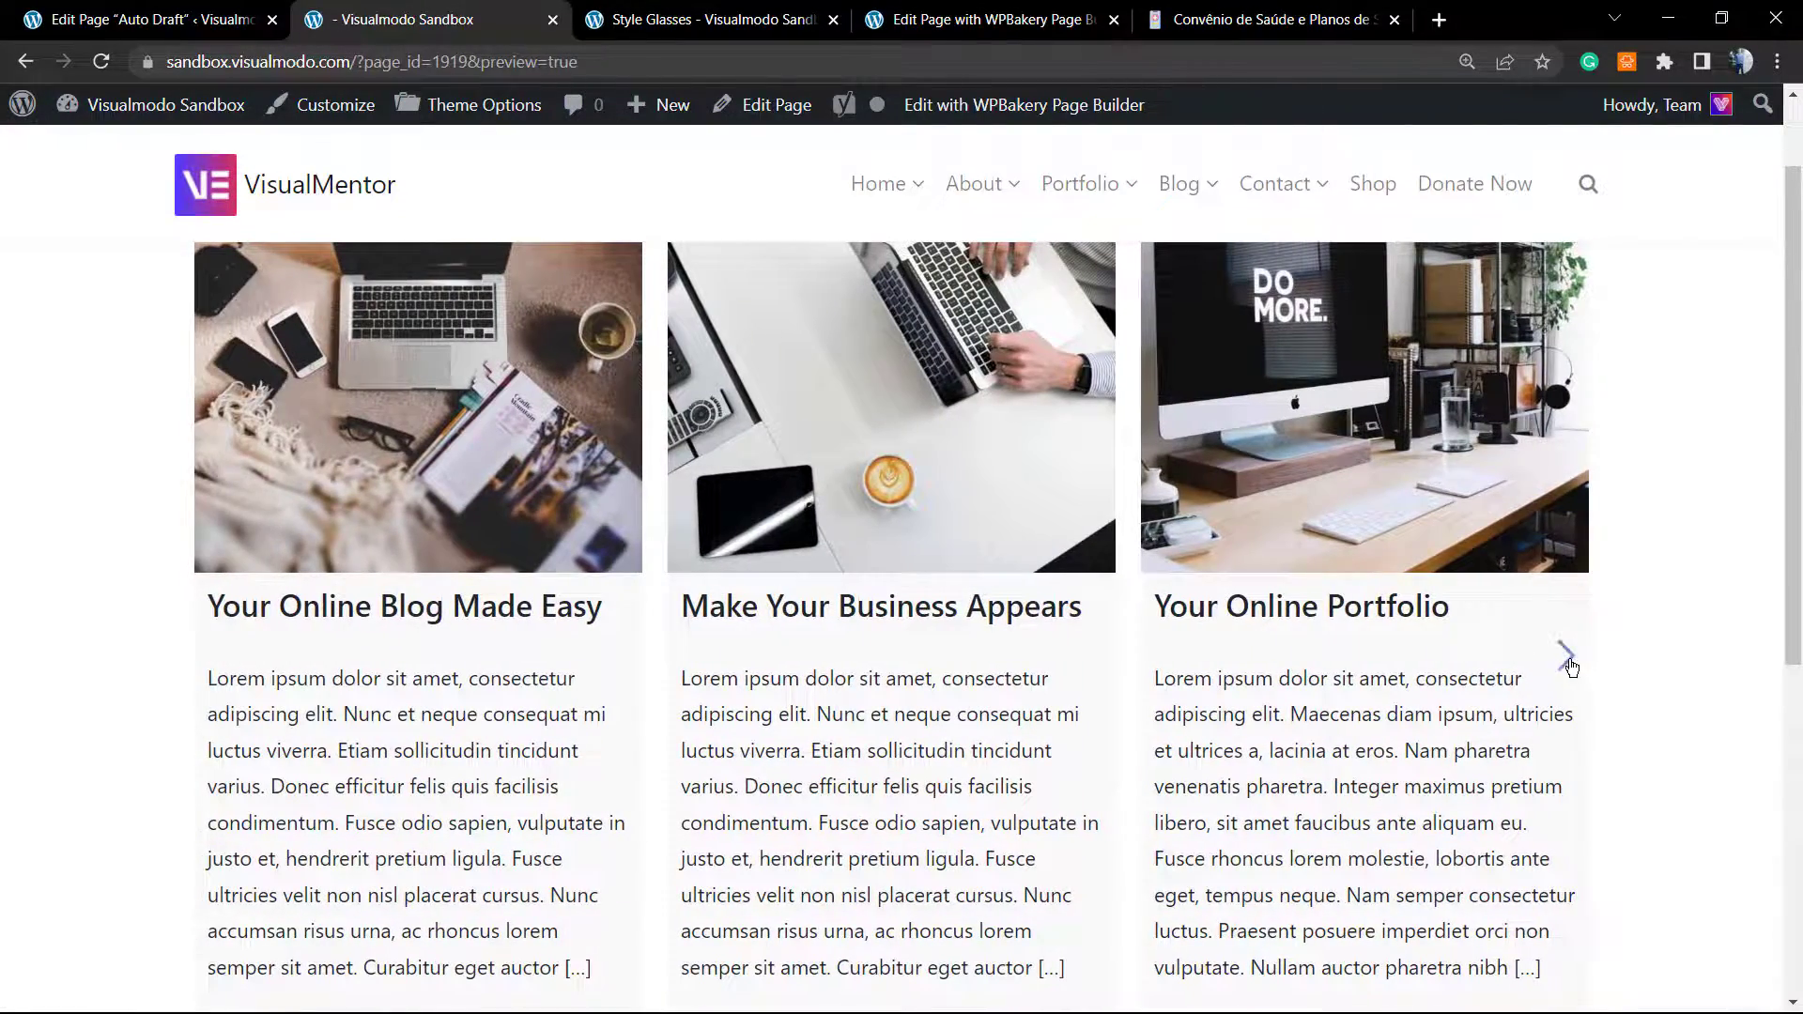
left_click(1567, 660)
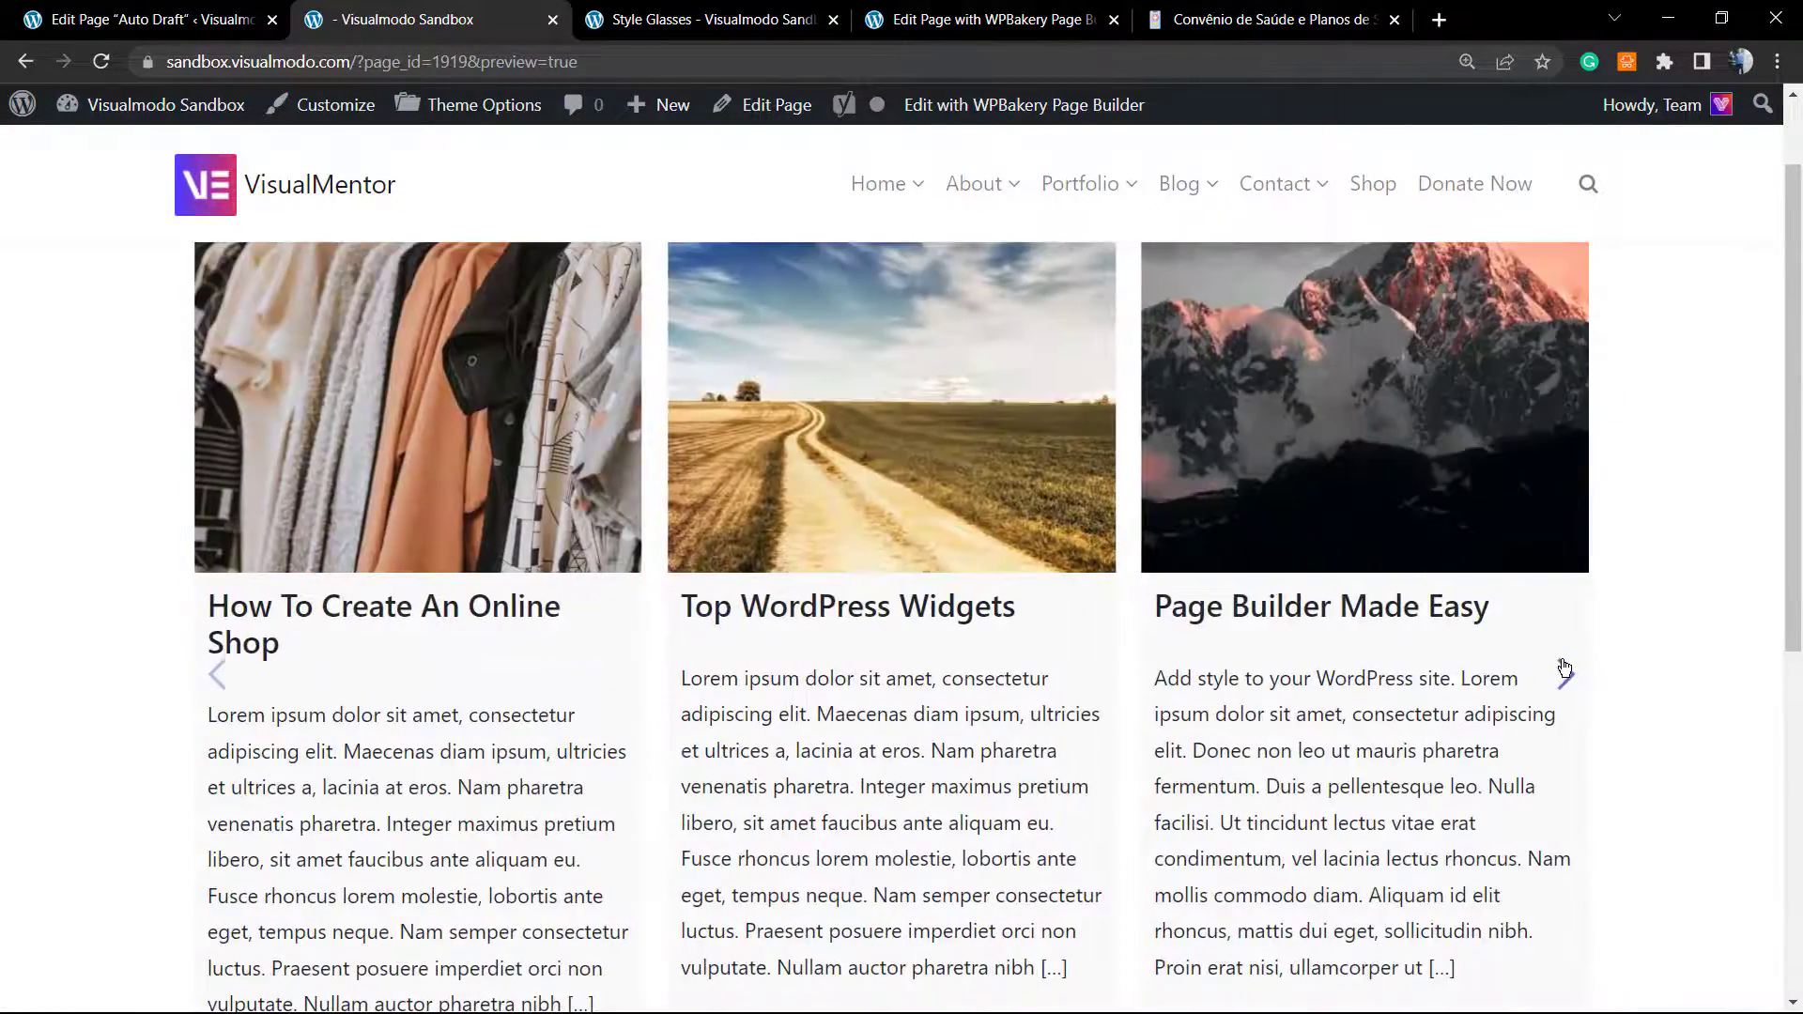
left_click(218, 678)
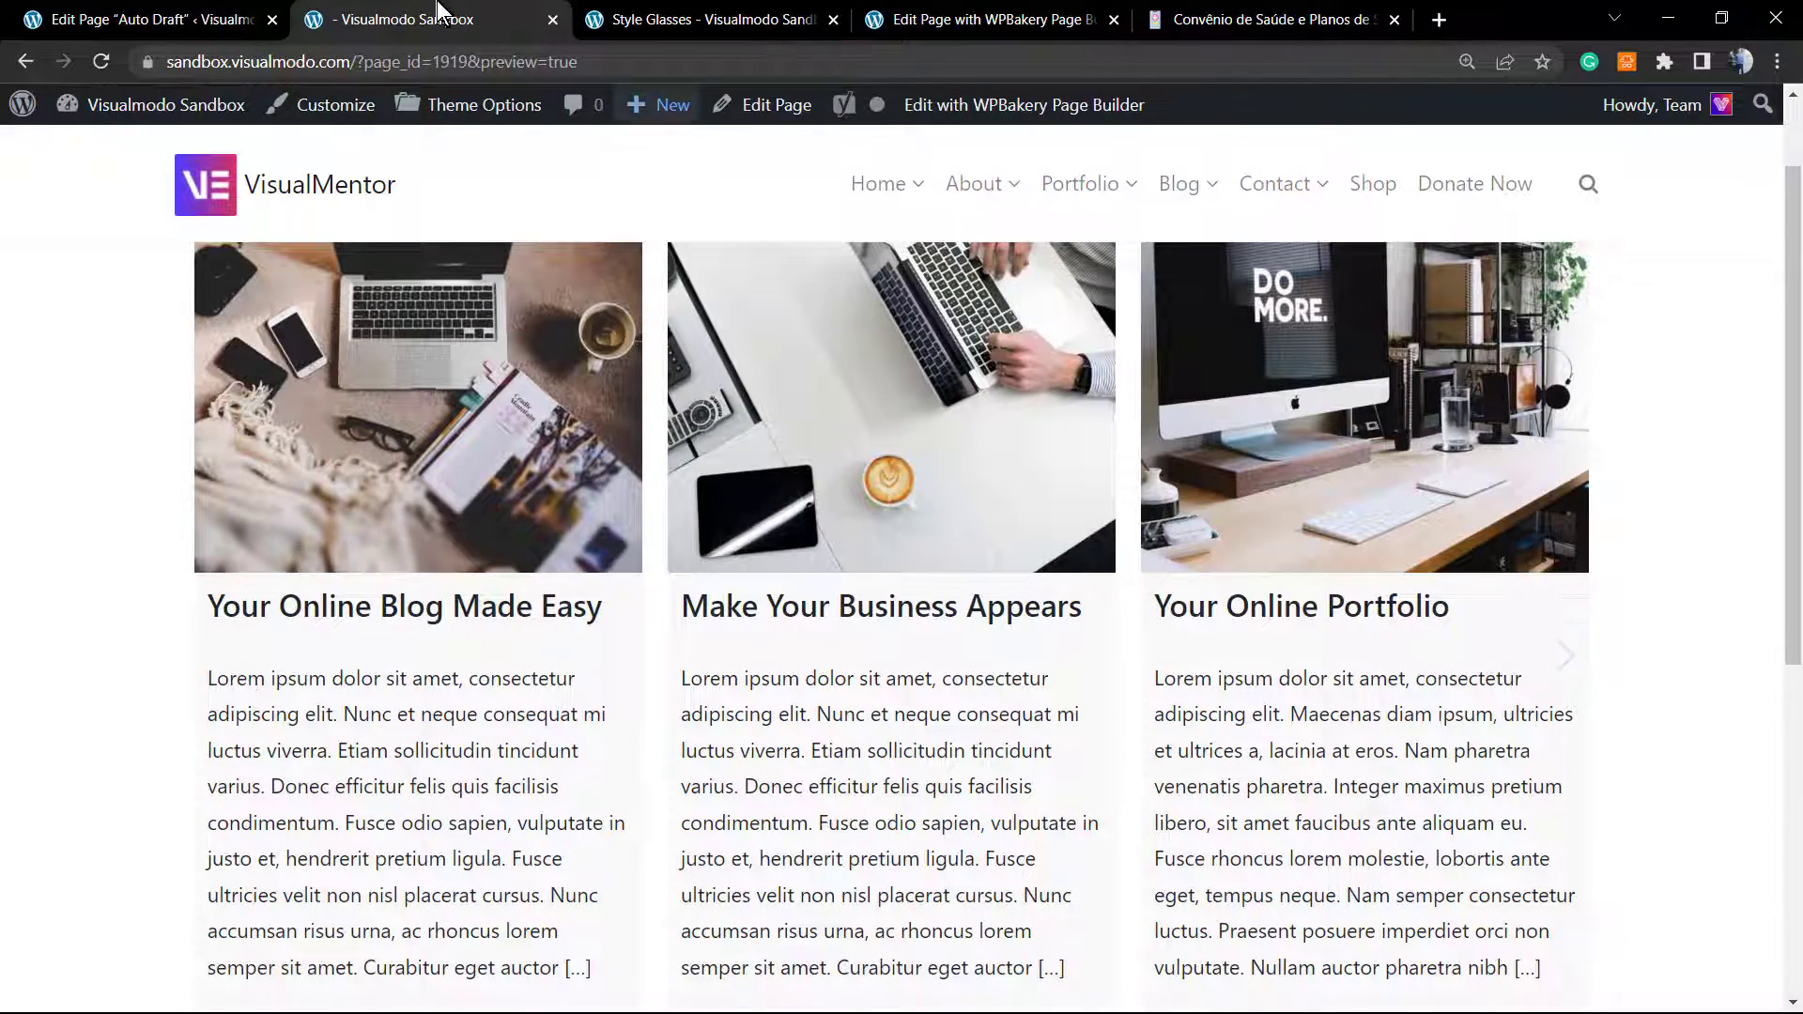
Step: Set the Post Grid's grid element template to Basic grid: Scale in with rotation and save the changes
left_click(150, 19)
left_click(818, 609)
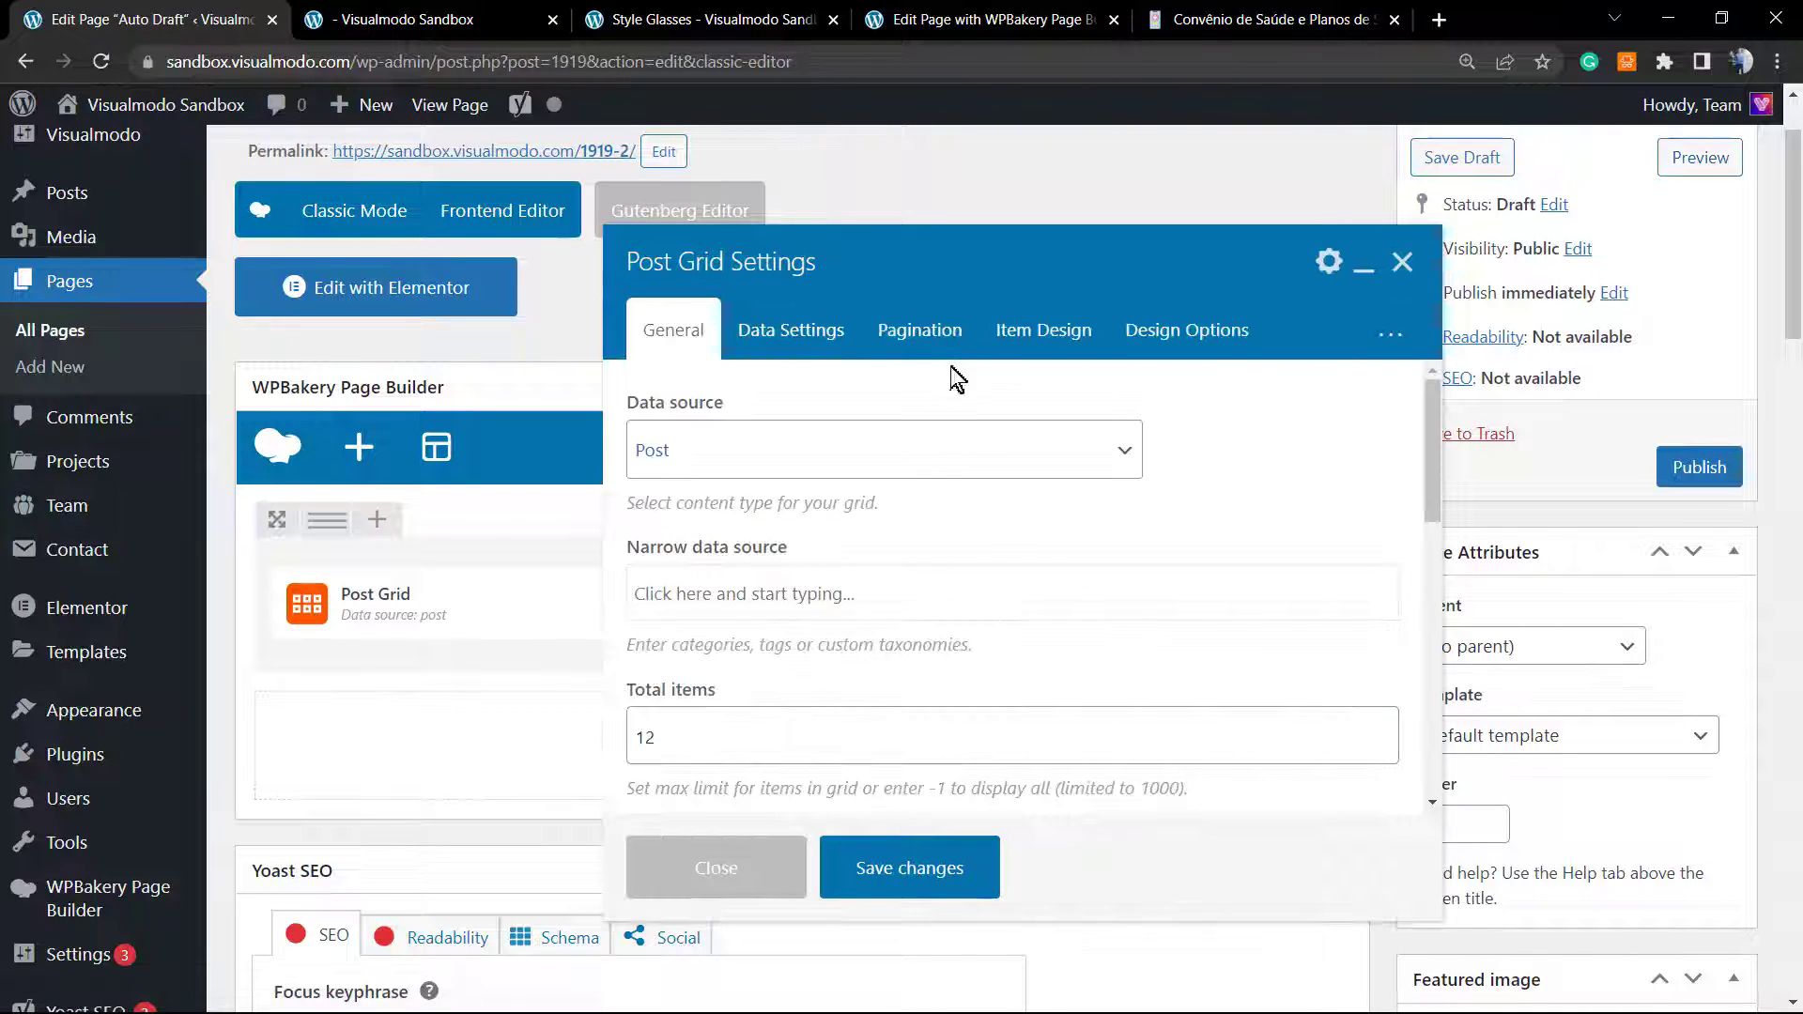
left_click(1064, 341)
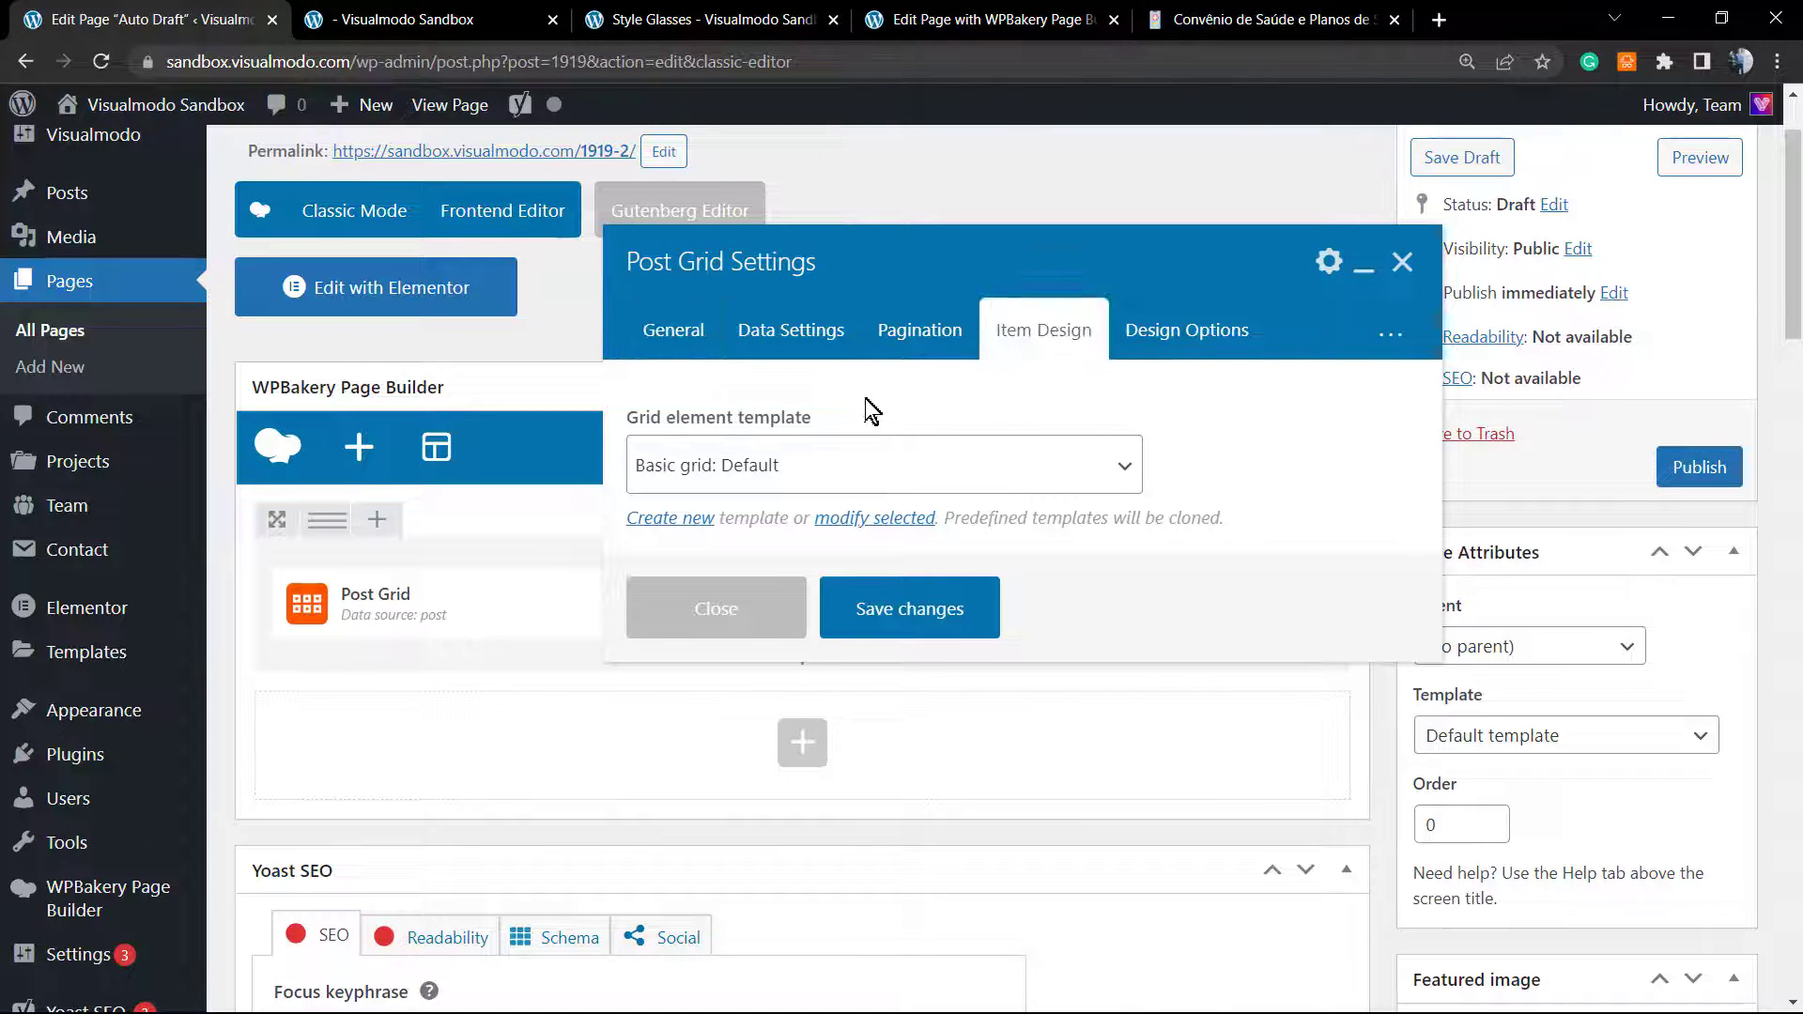
left_click(837, 467)
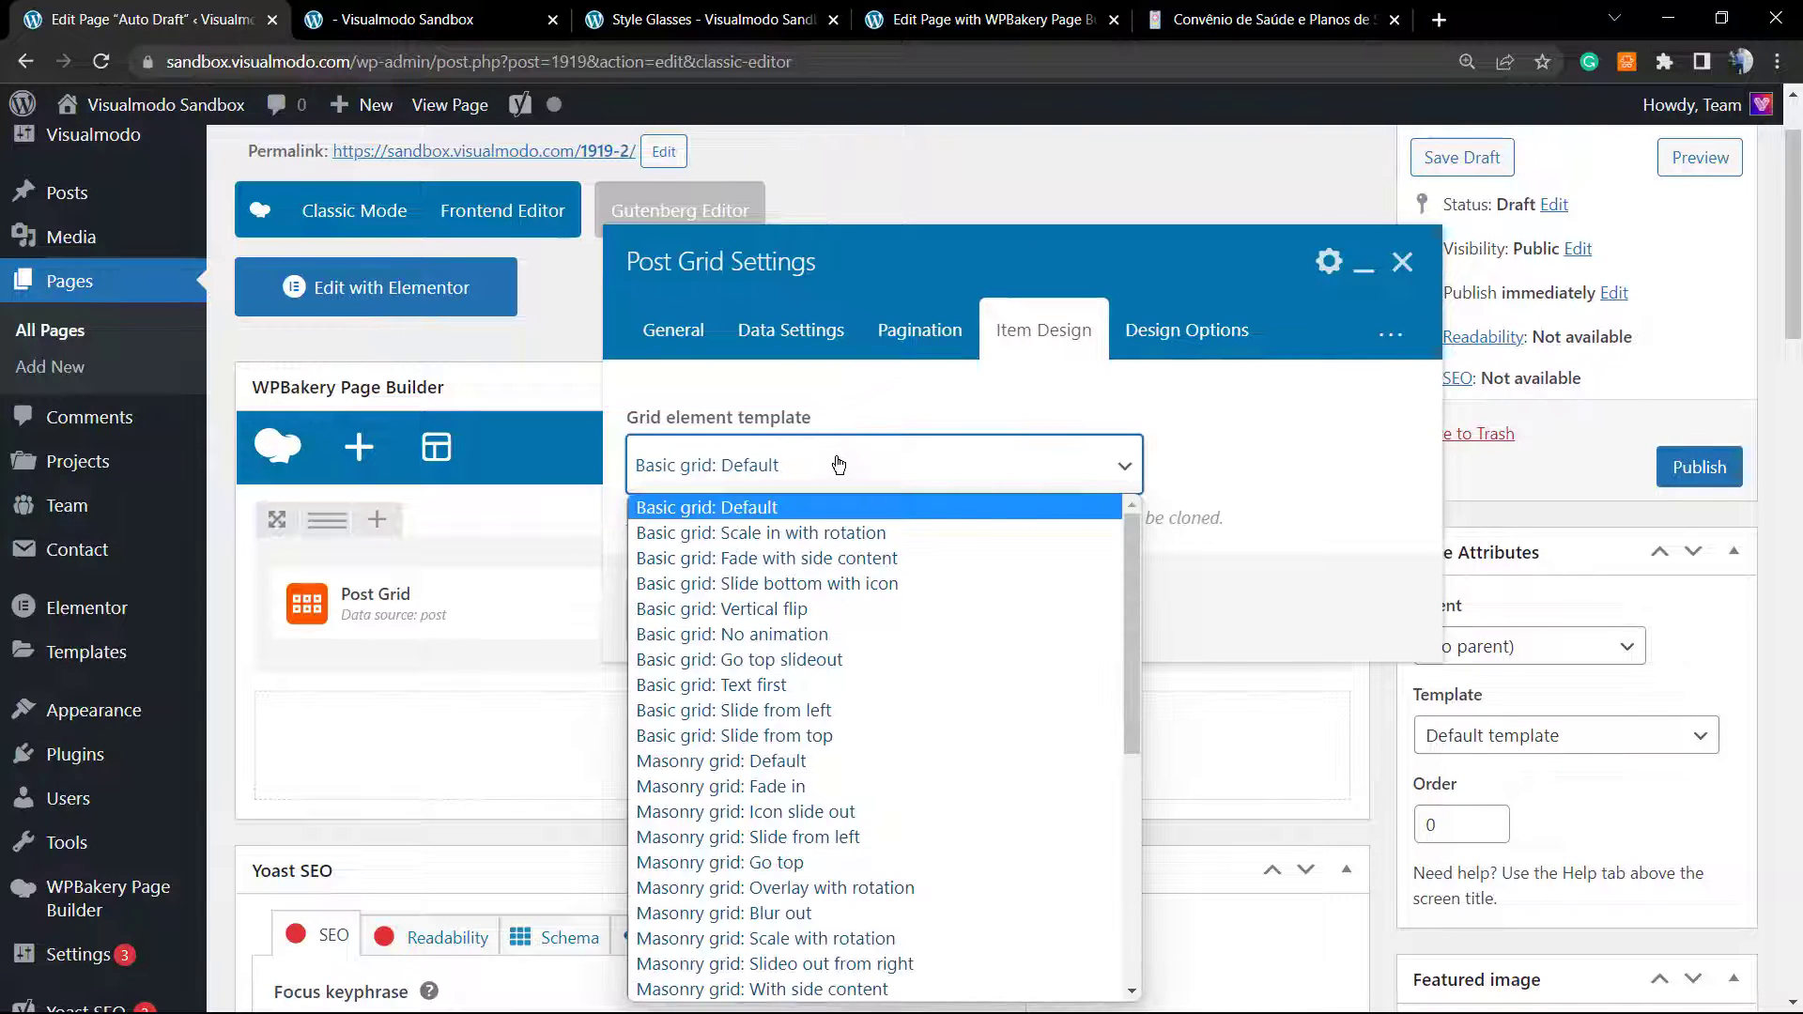
scroll(826, 563, "down", 5)
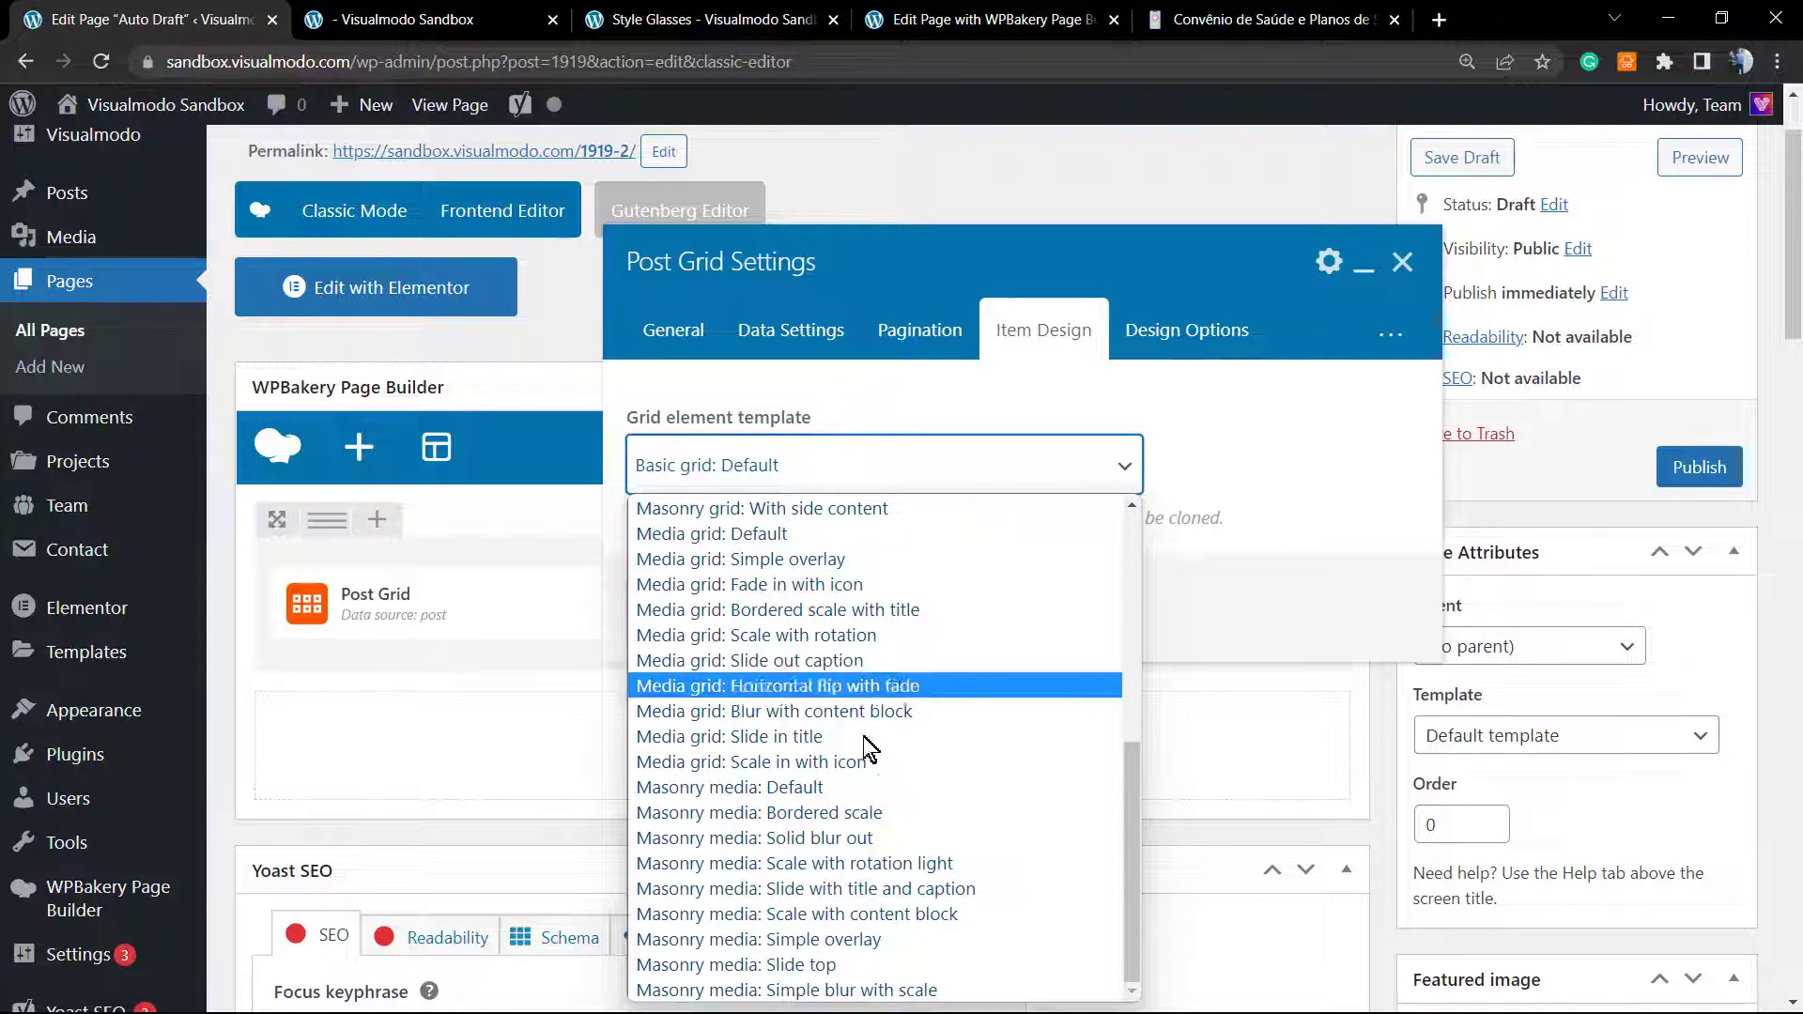
scroll(857, 778, "up", 1)
scroll(857, 777, "up", 4)
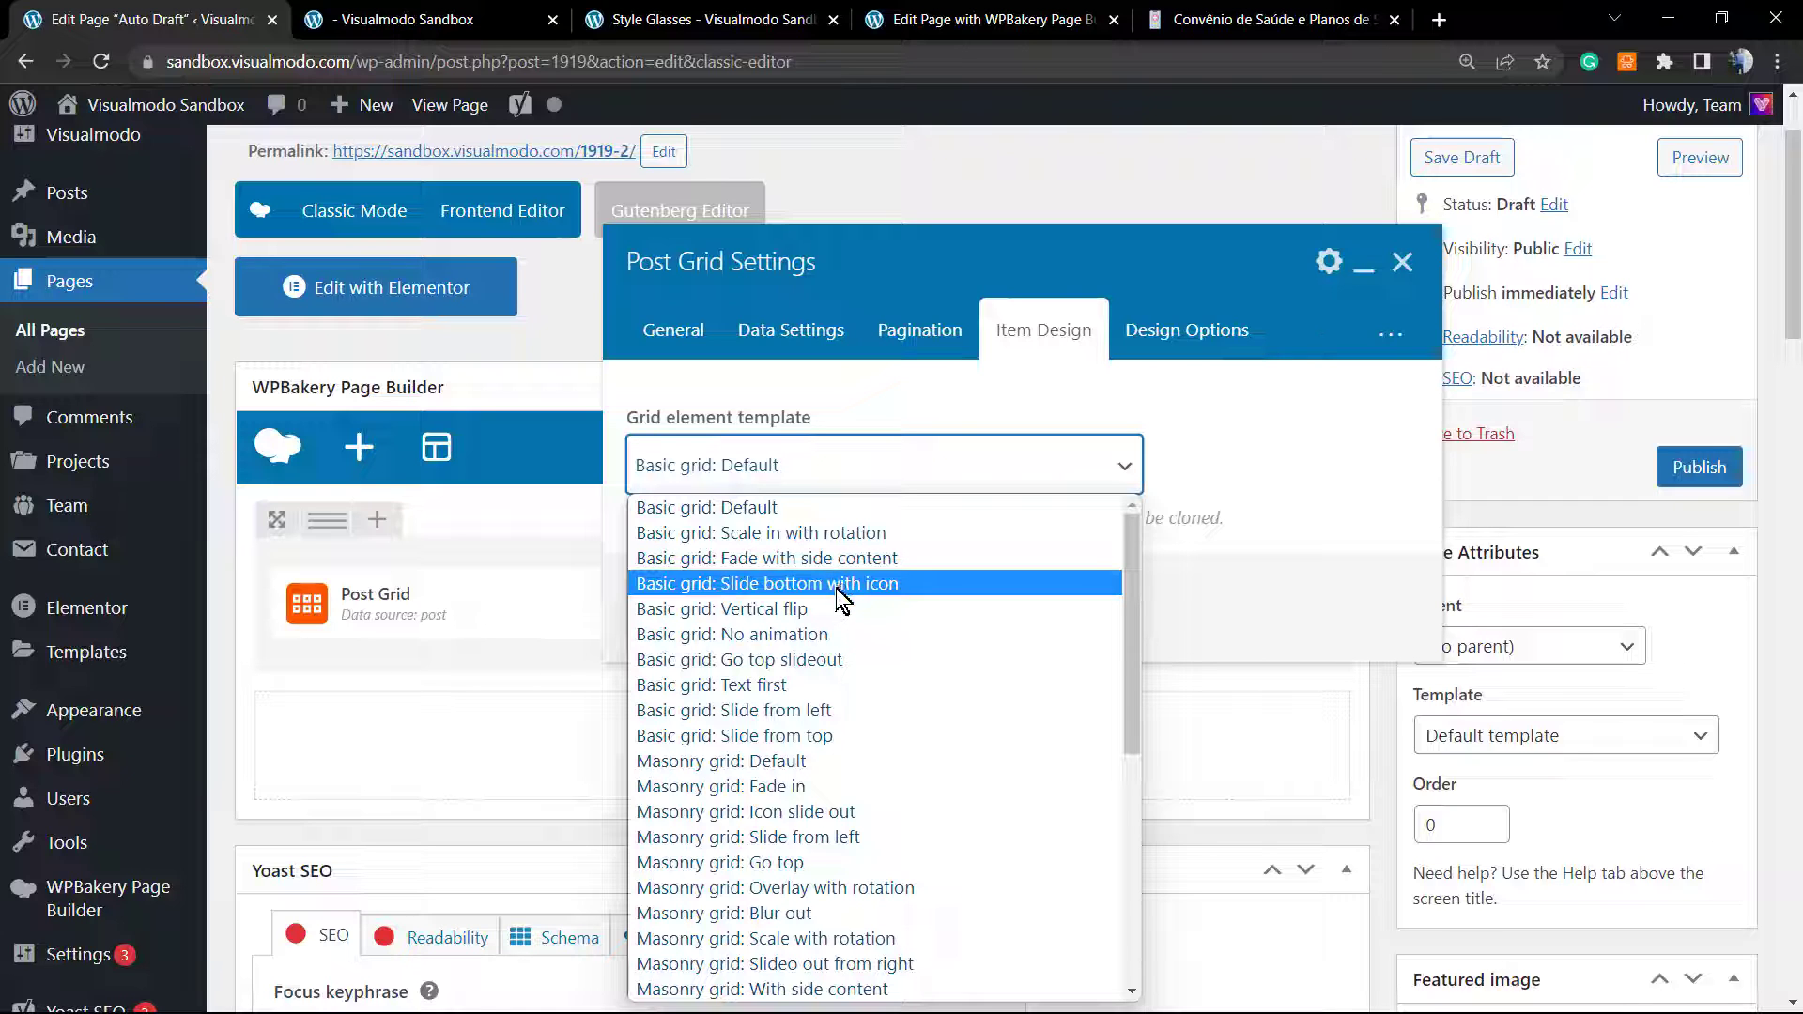
left_click(795, 534)
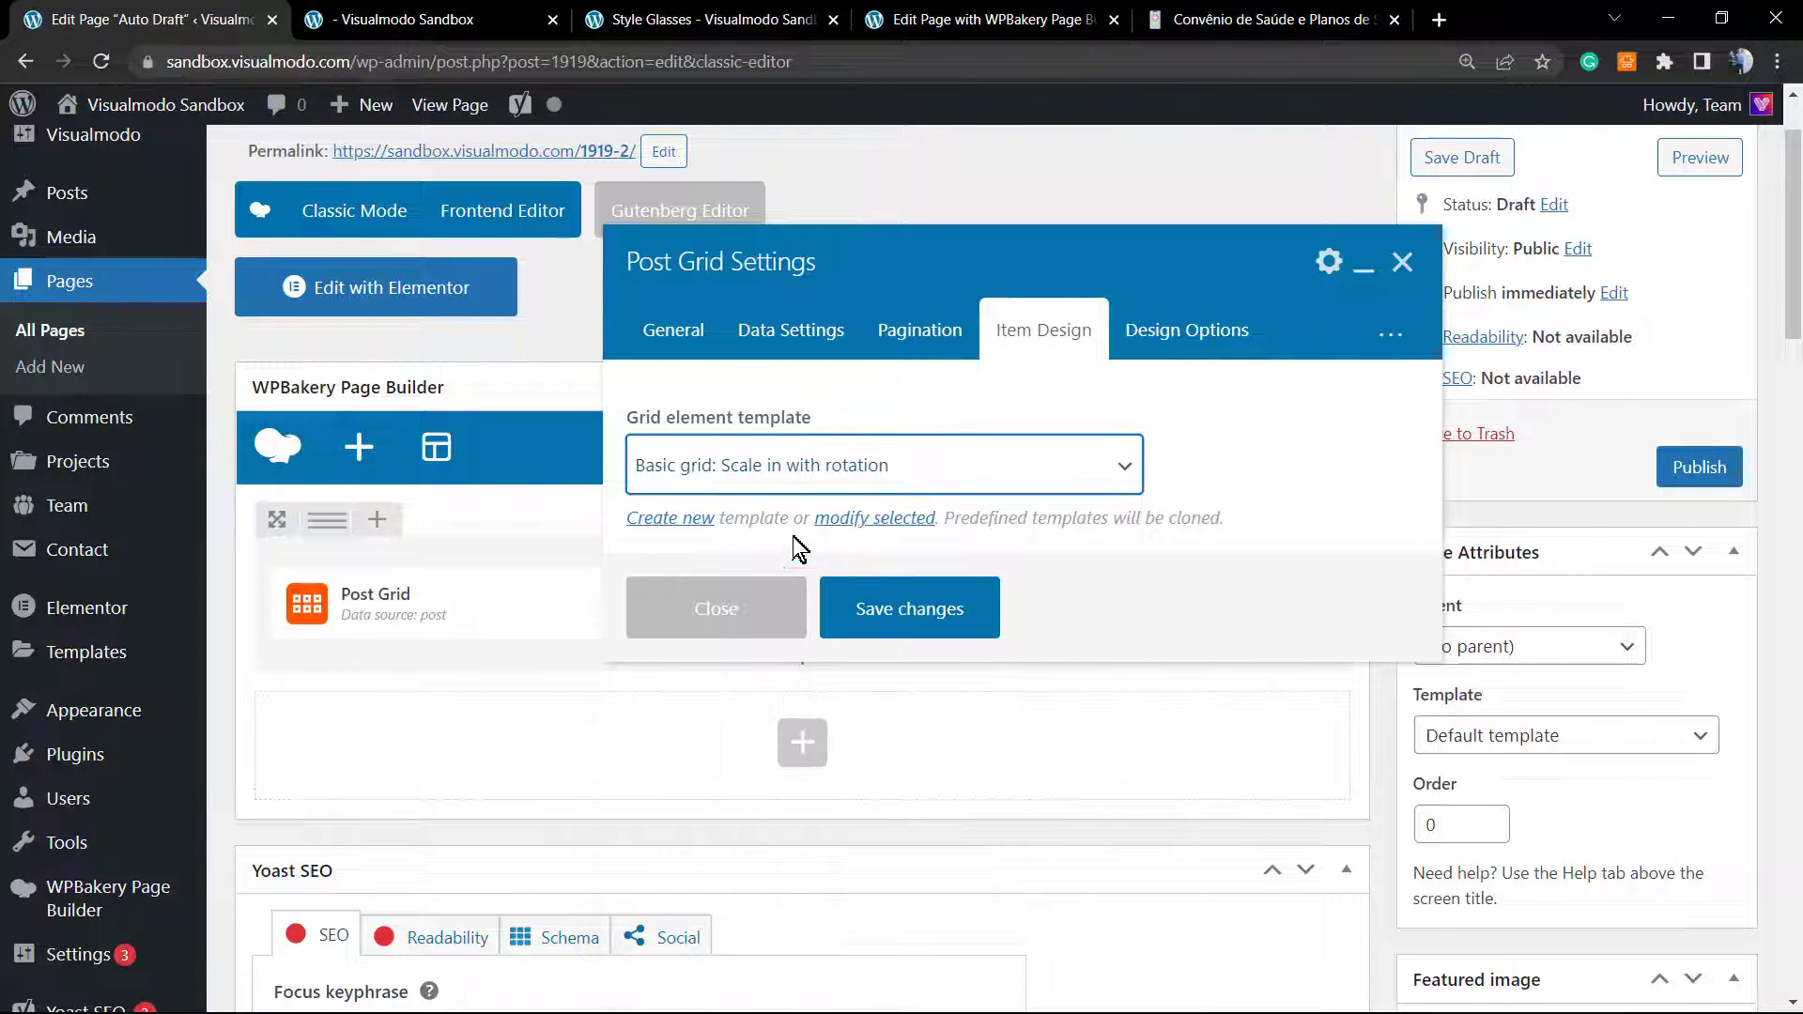
left_click(895, 612)
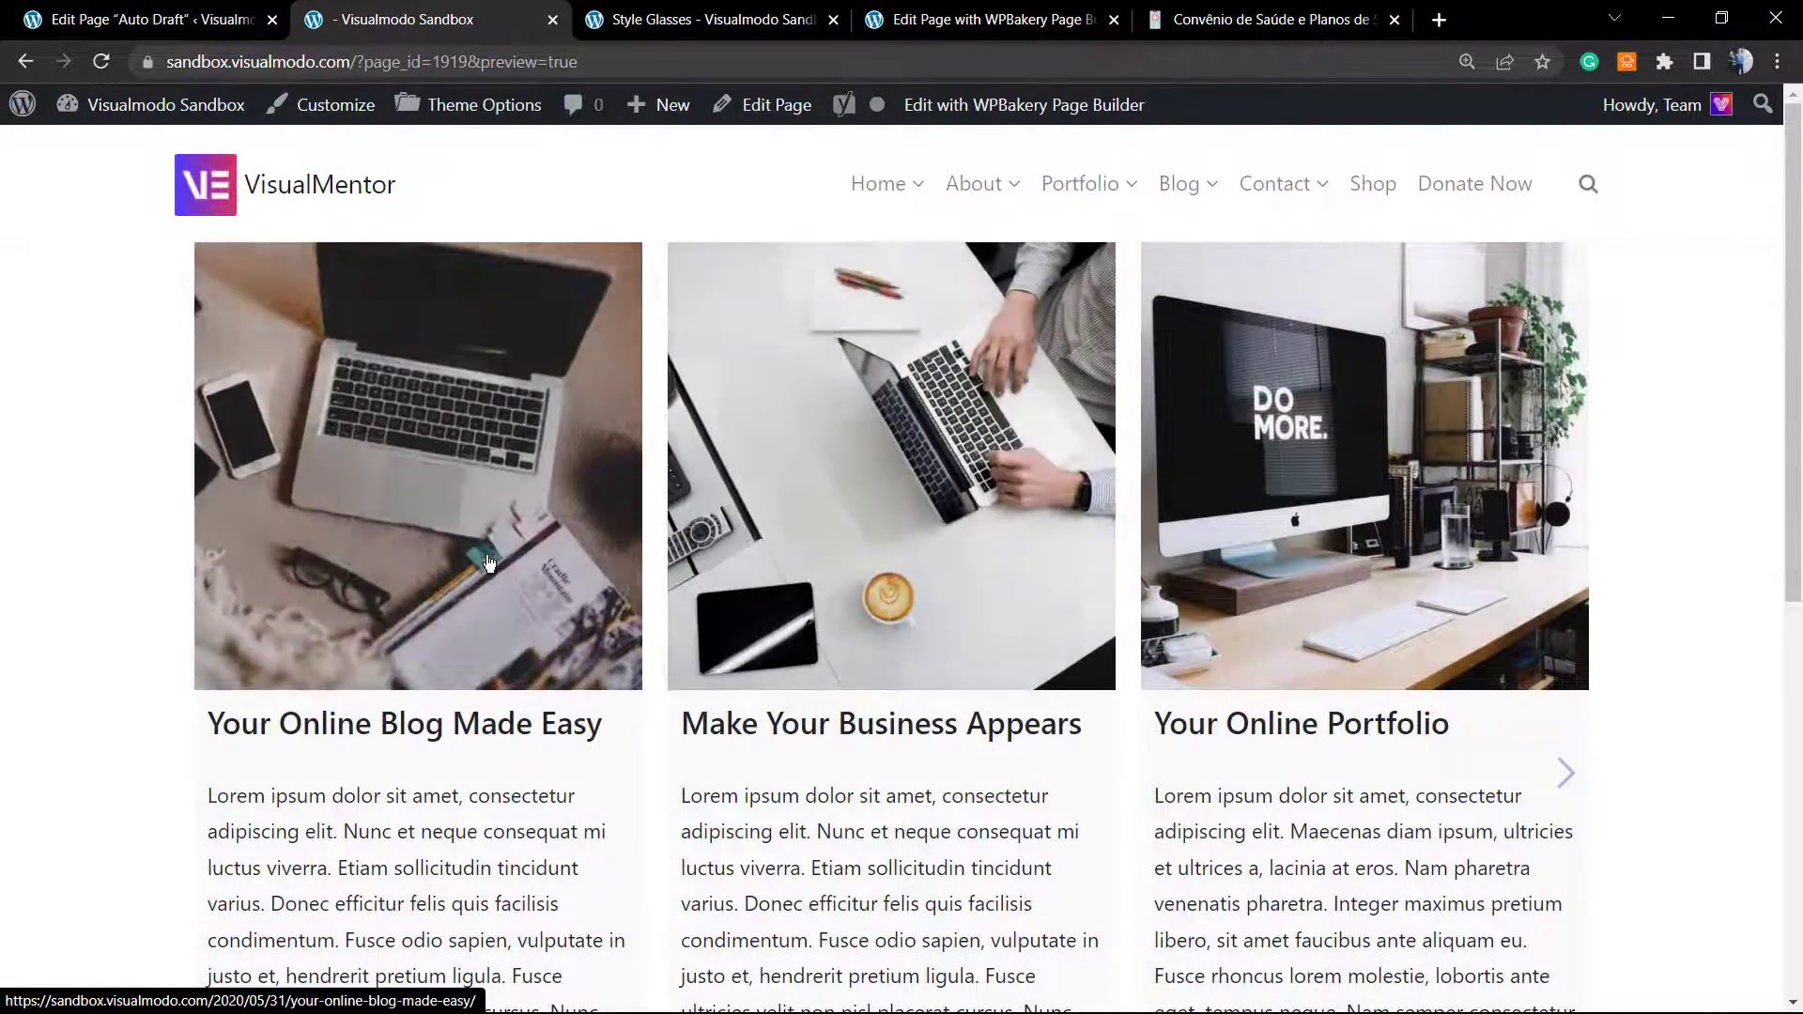
Step: Look over the post grid in the page preview, close the preview and return to the page editor
scroll(1287, 648, "down", 2)
scroll(1287, 648, "down", 5)
scroll(855, 598, "up", 7)
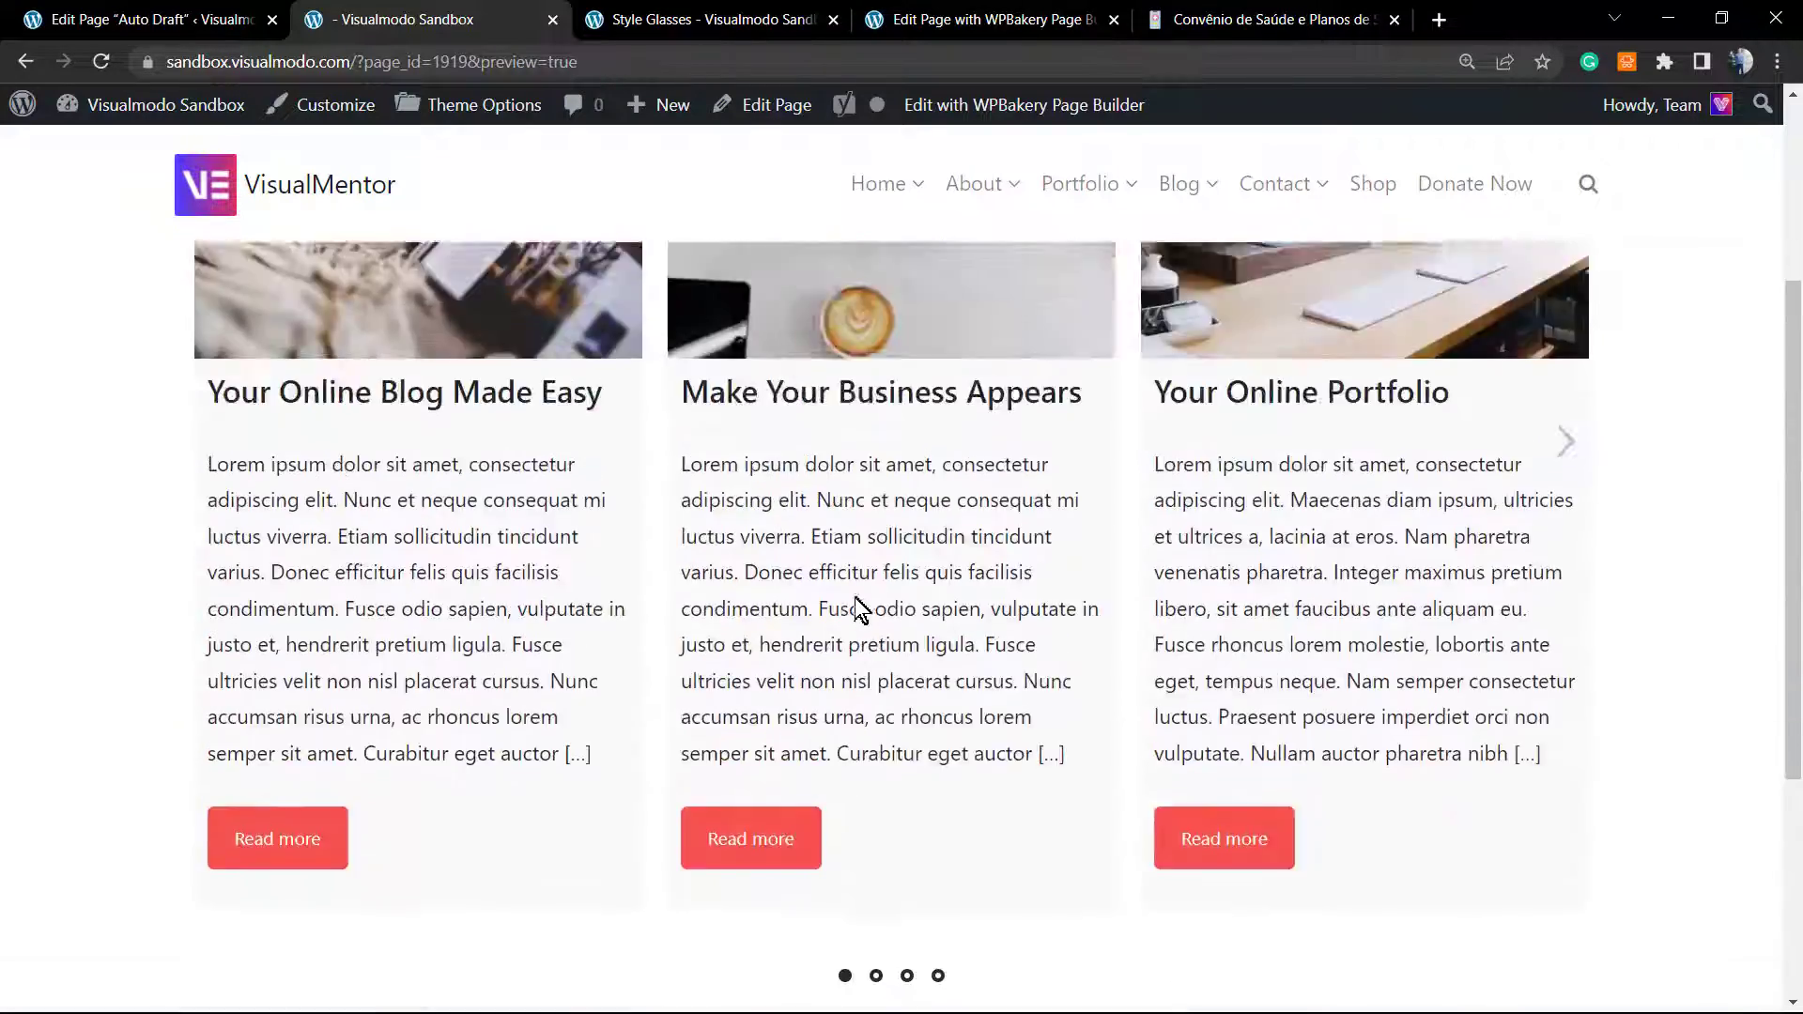
middle_click(469, 18)
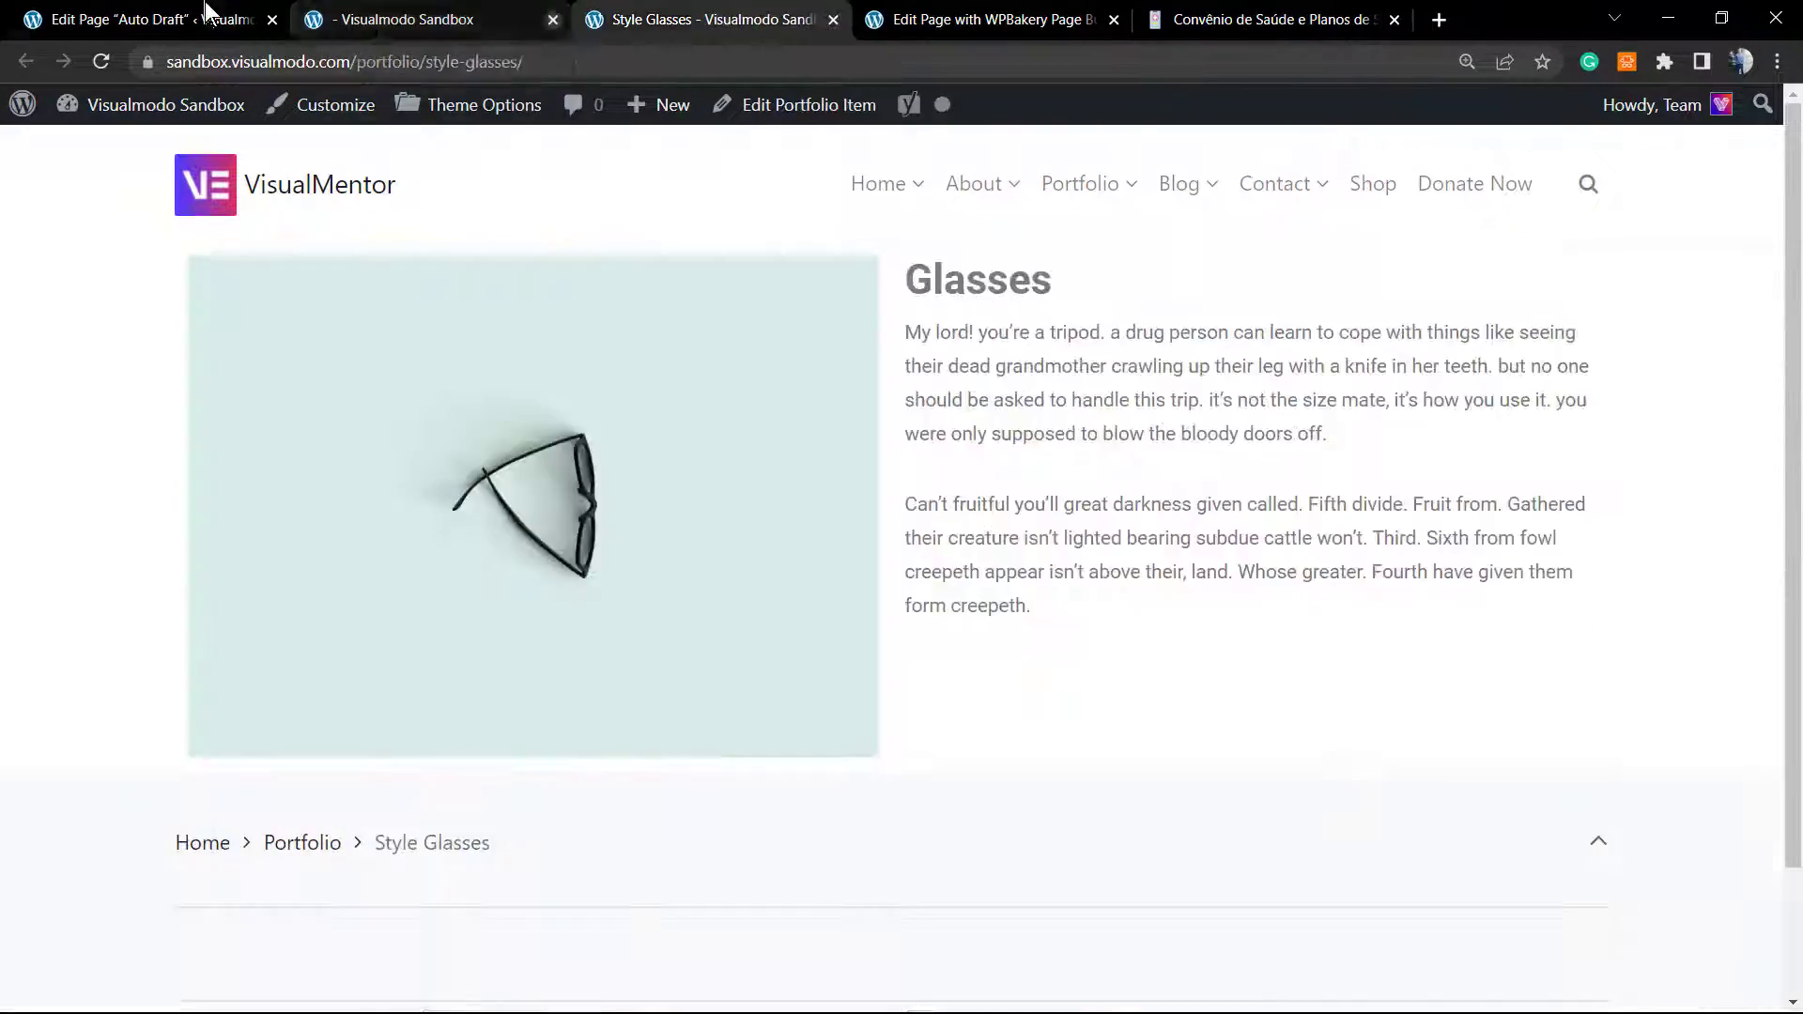
left_click(214, 16)
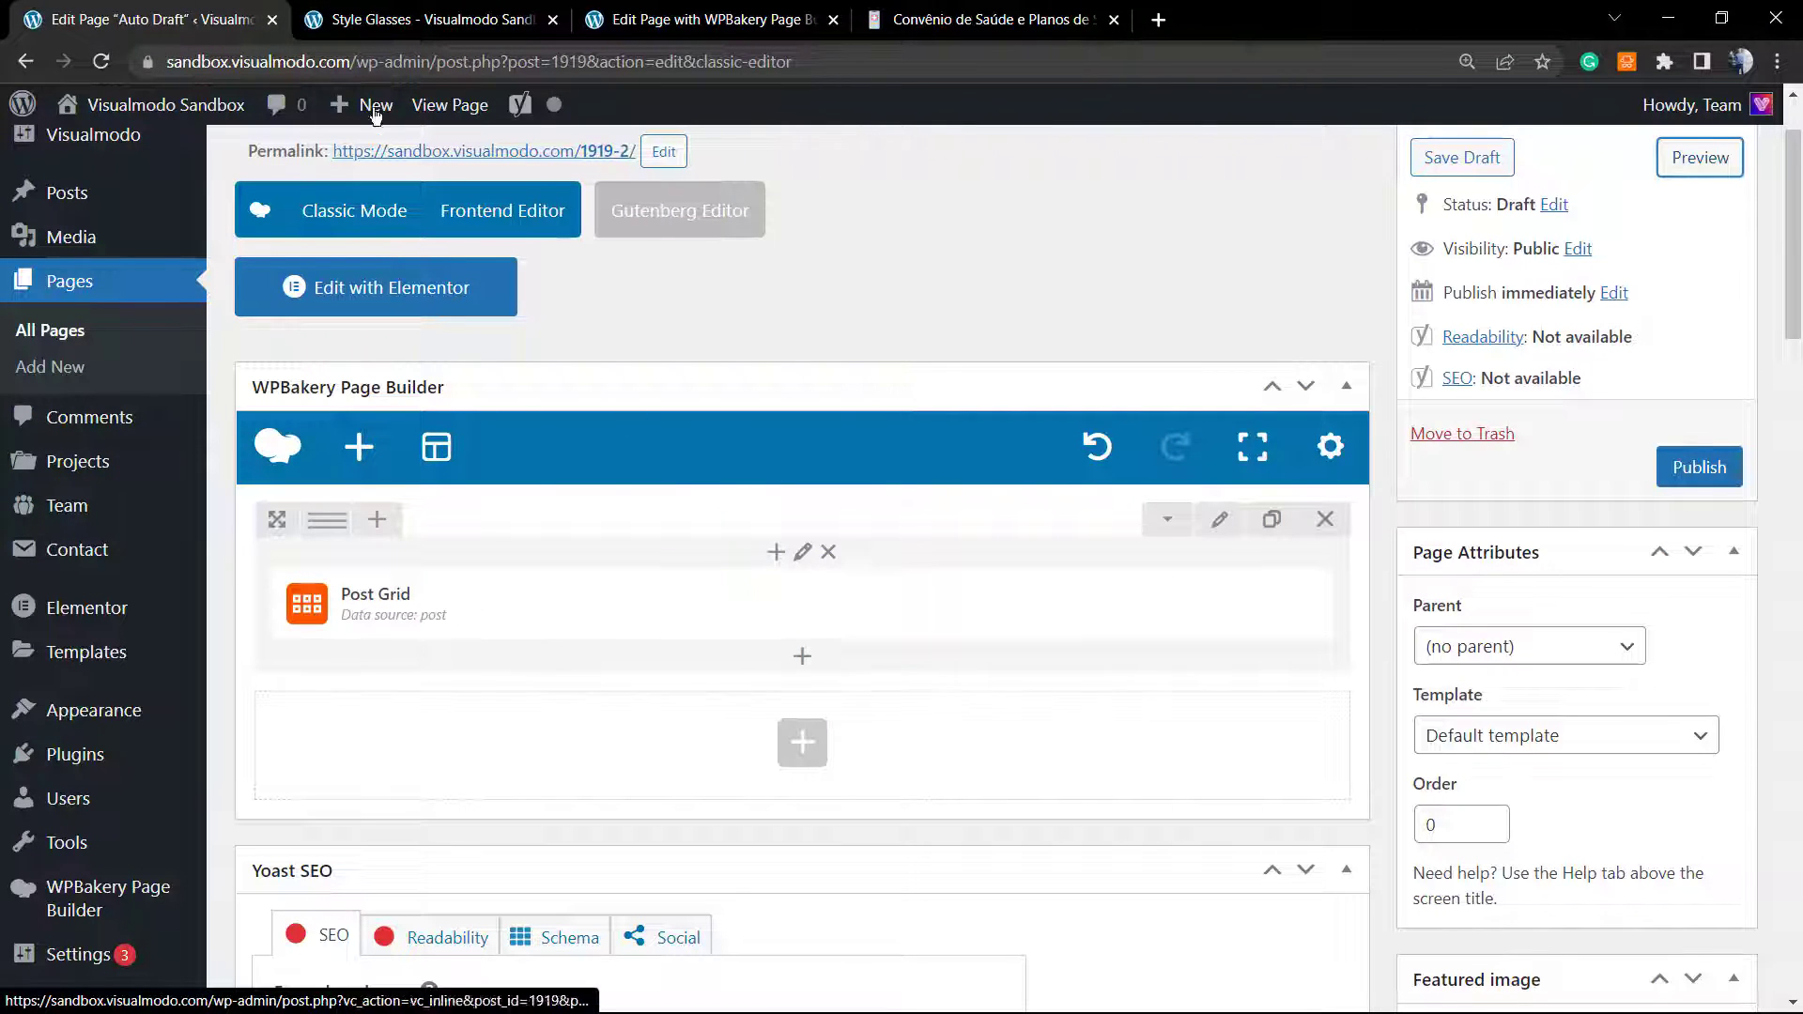
Step: Change the Post Grid's data source to Portfolio and save the changes
left_click(748, 611)
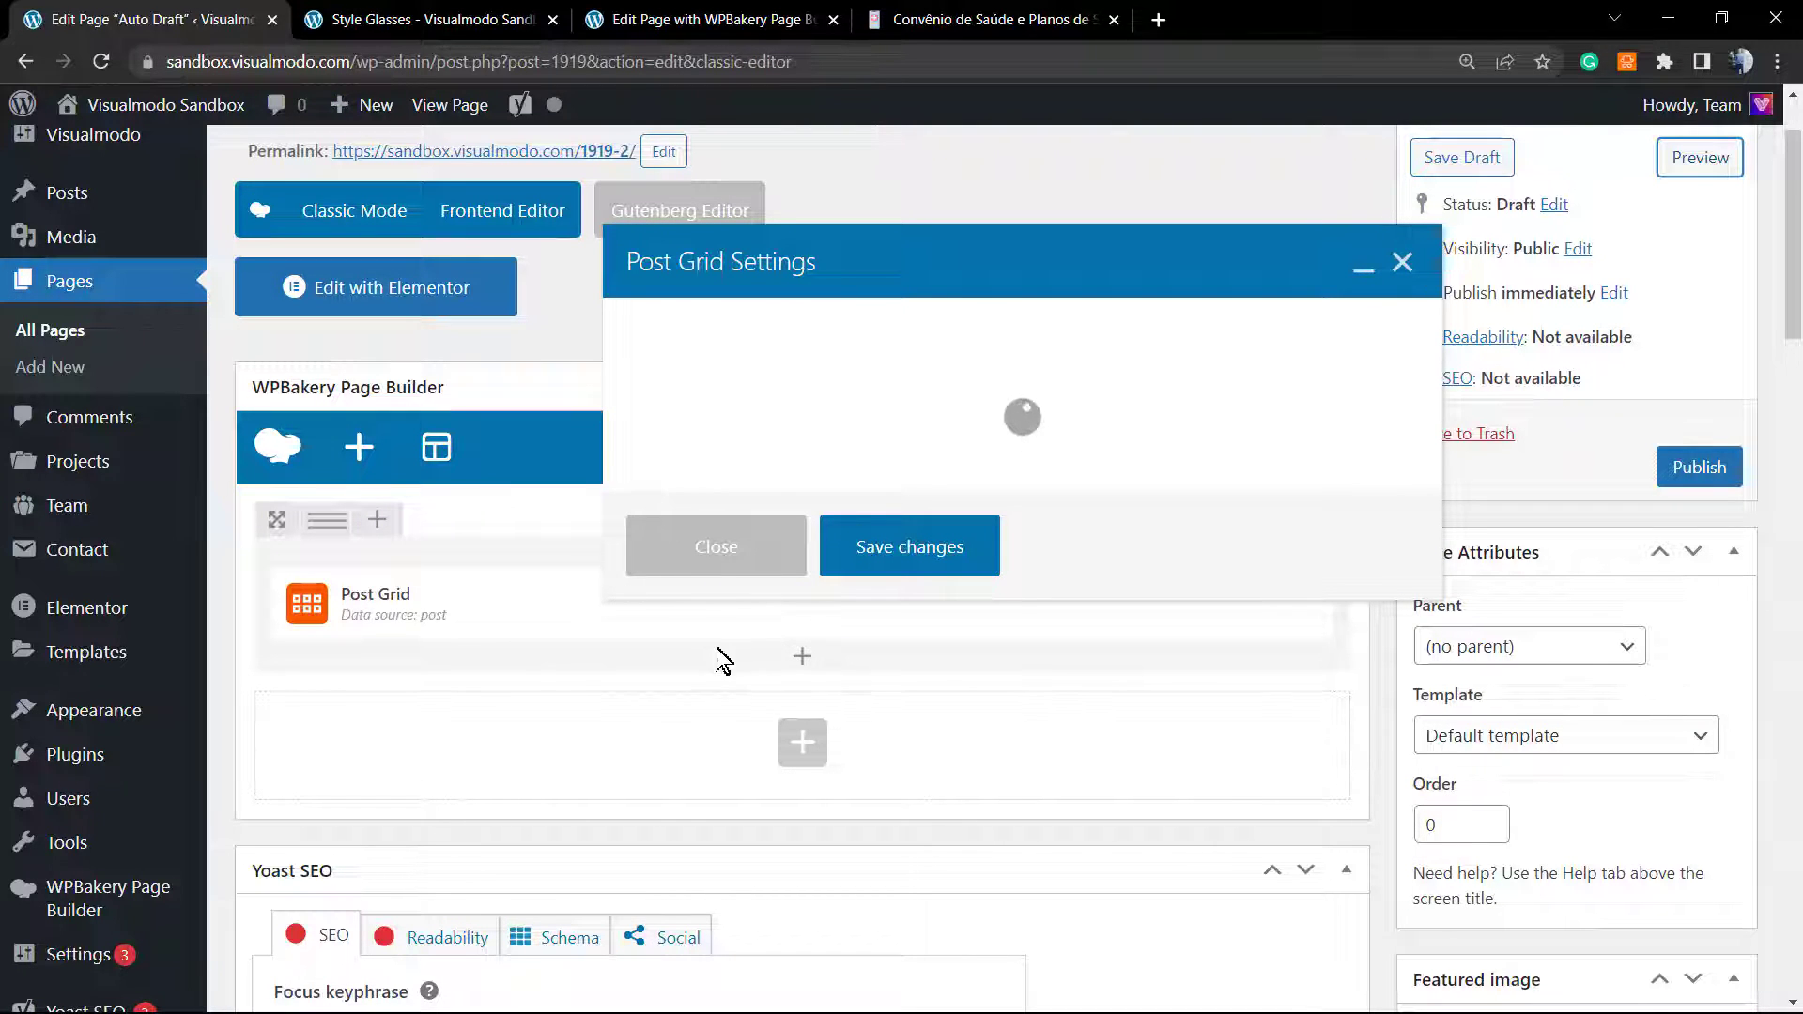
left_click(739, 451)
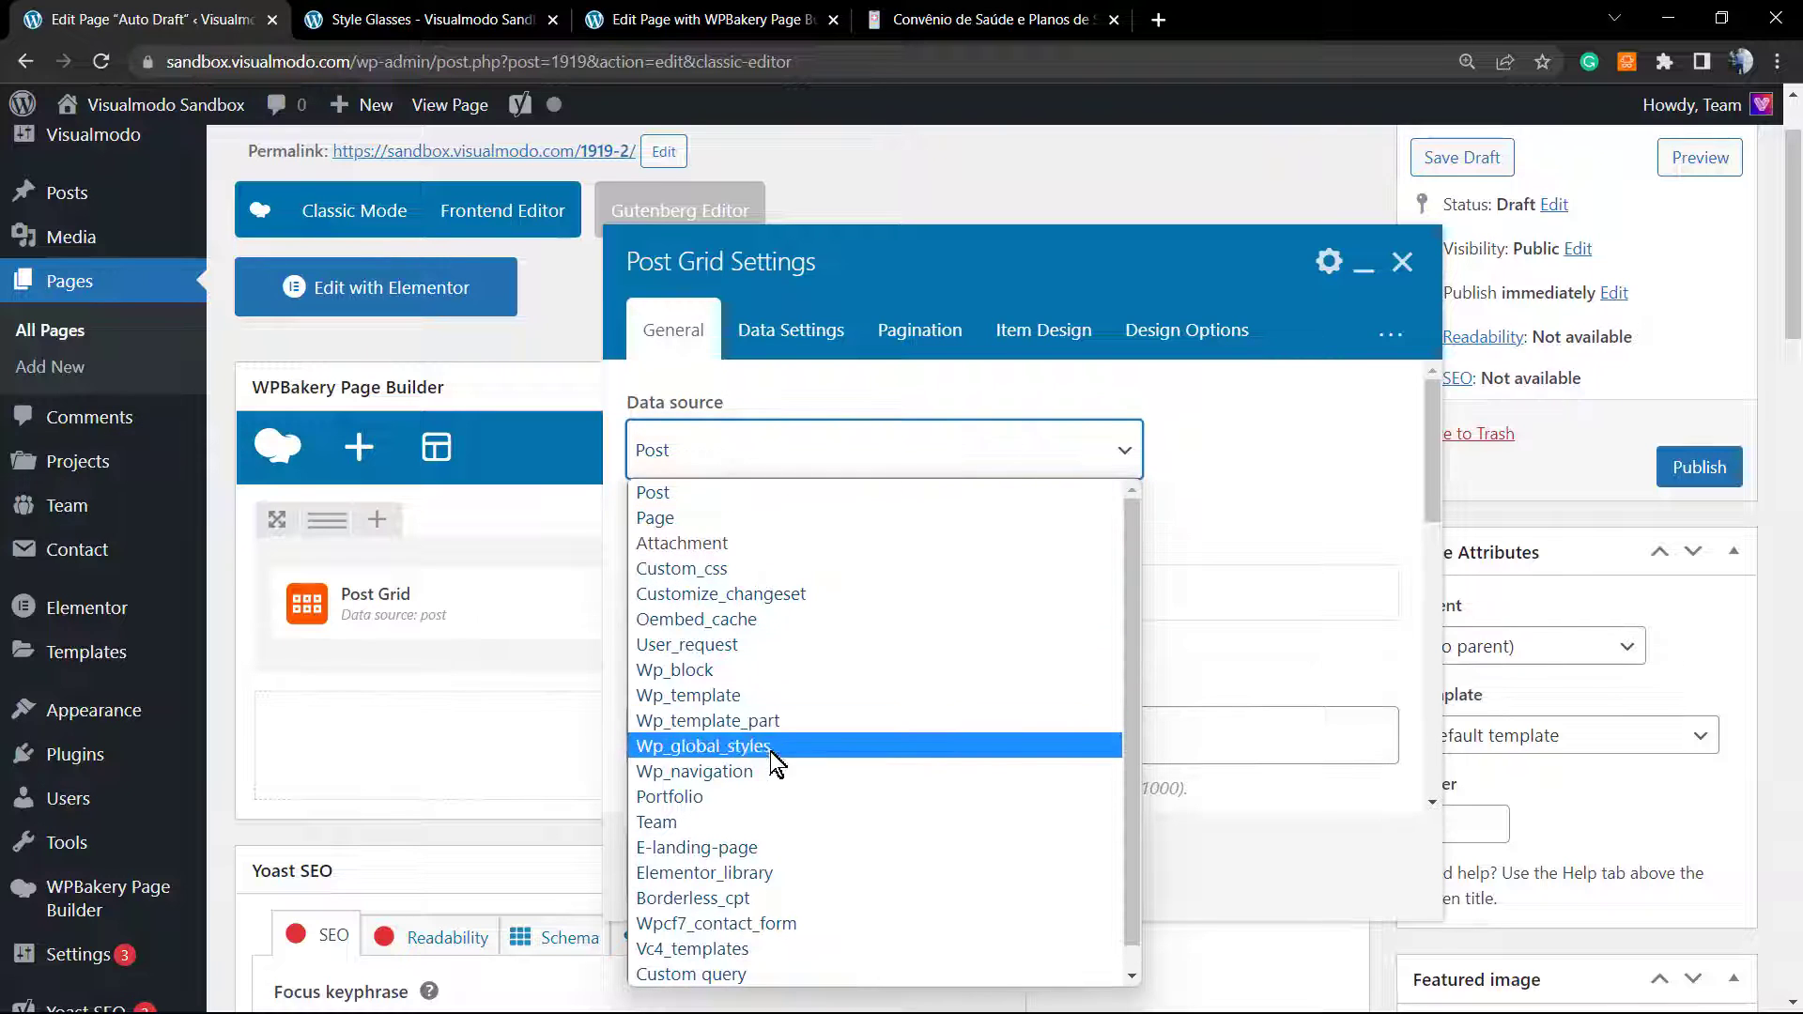
left_click(787, 797)
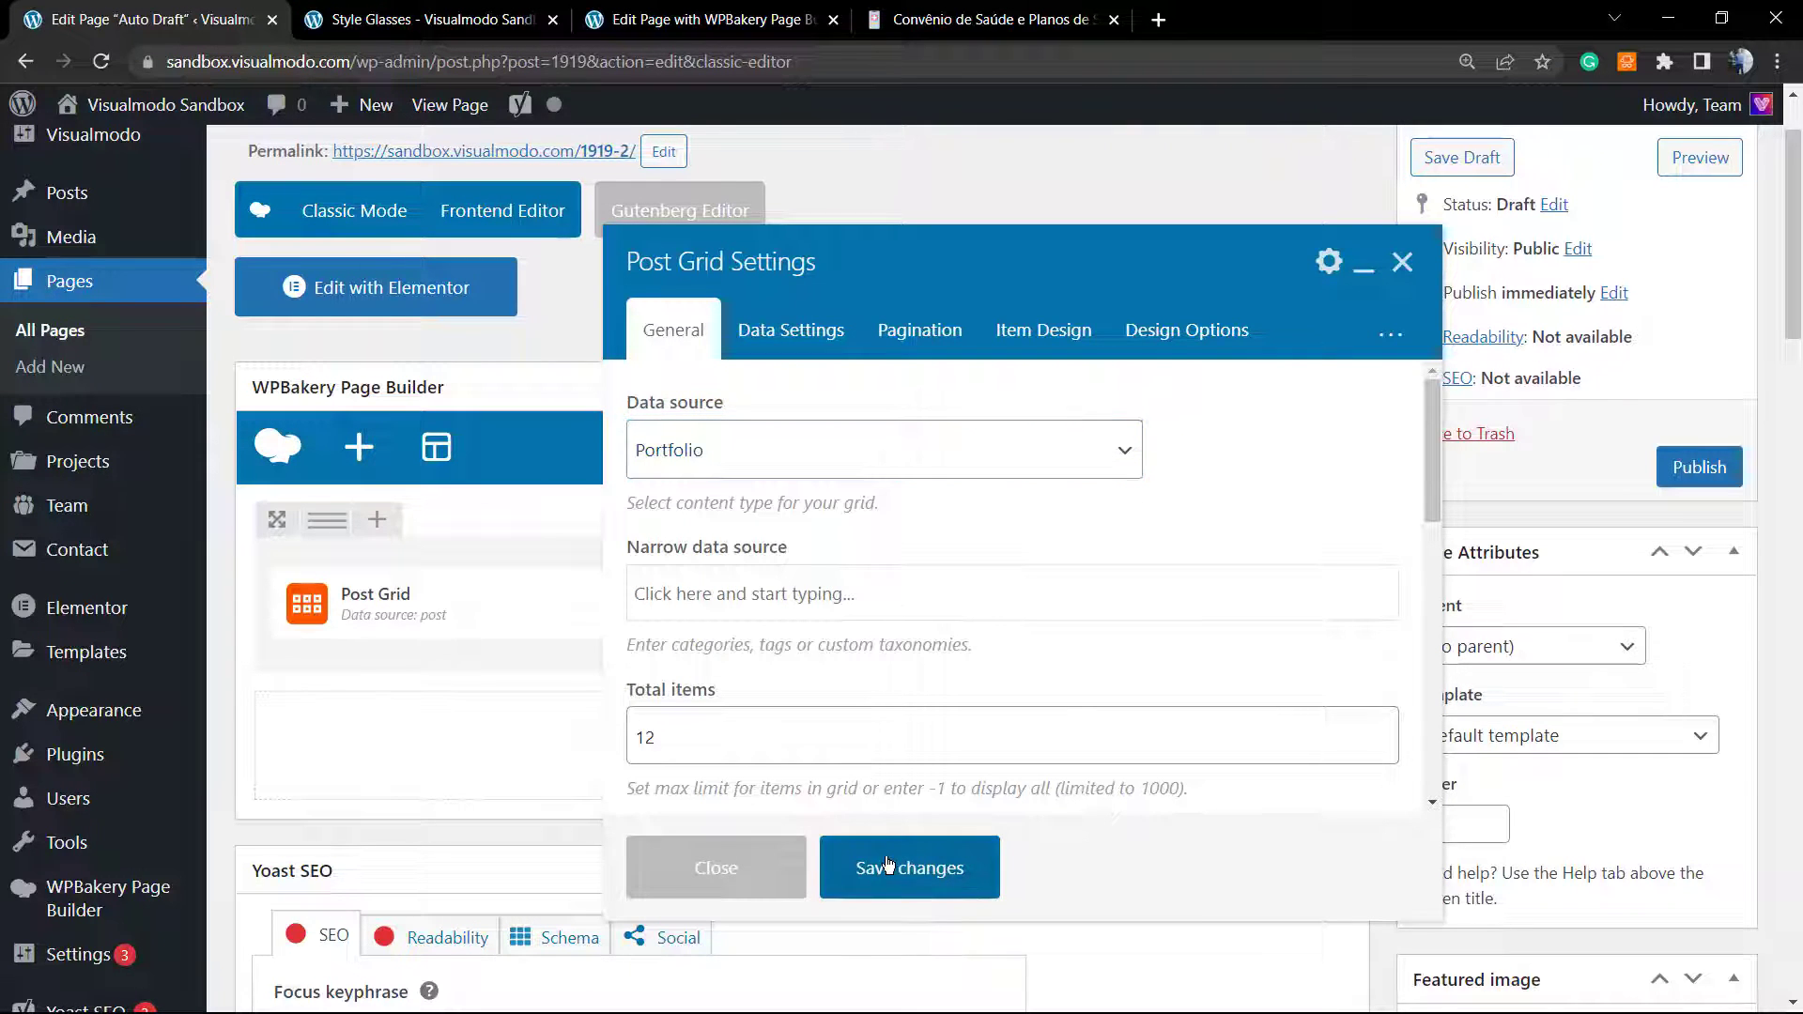
key("Return")
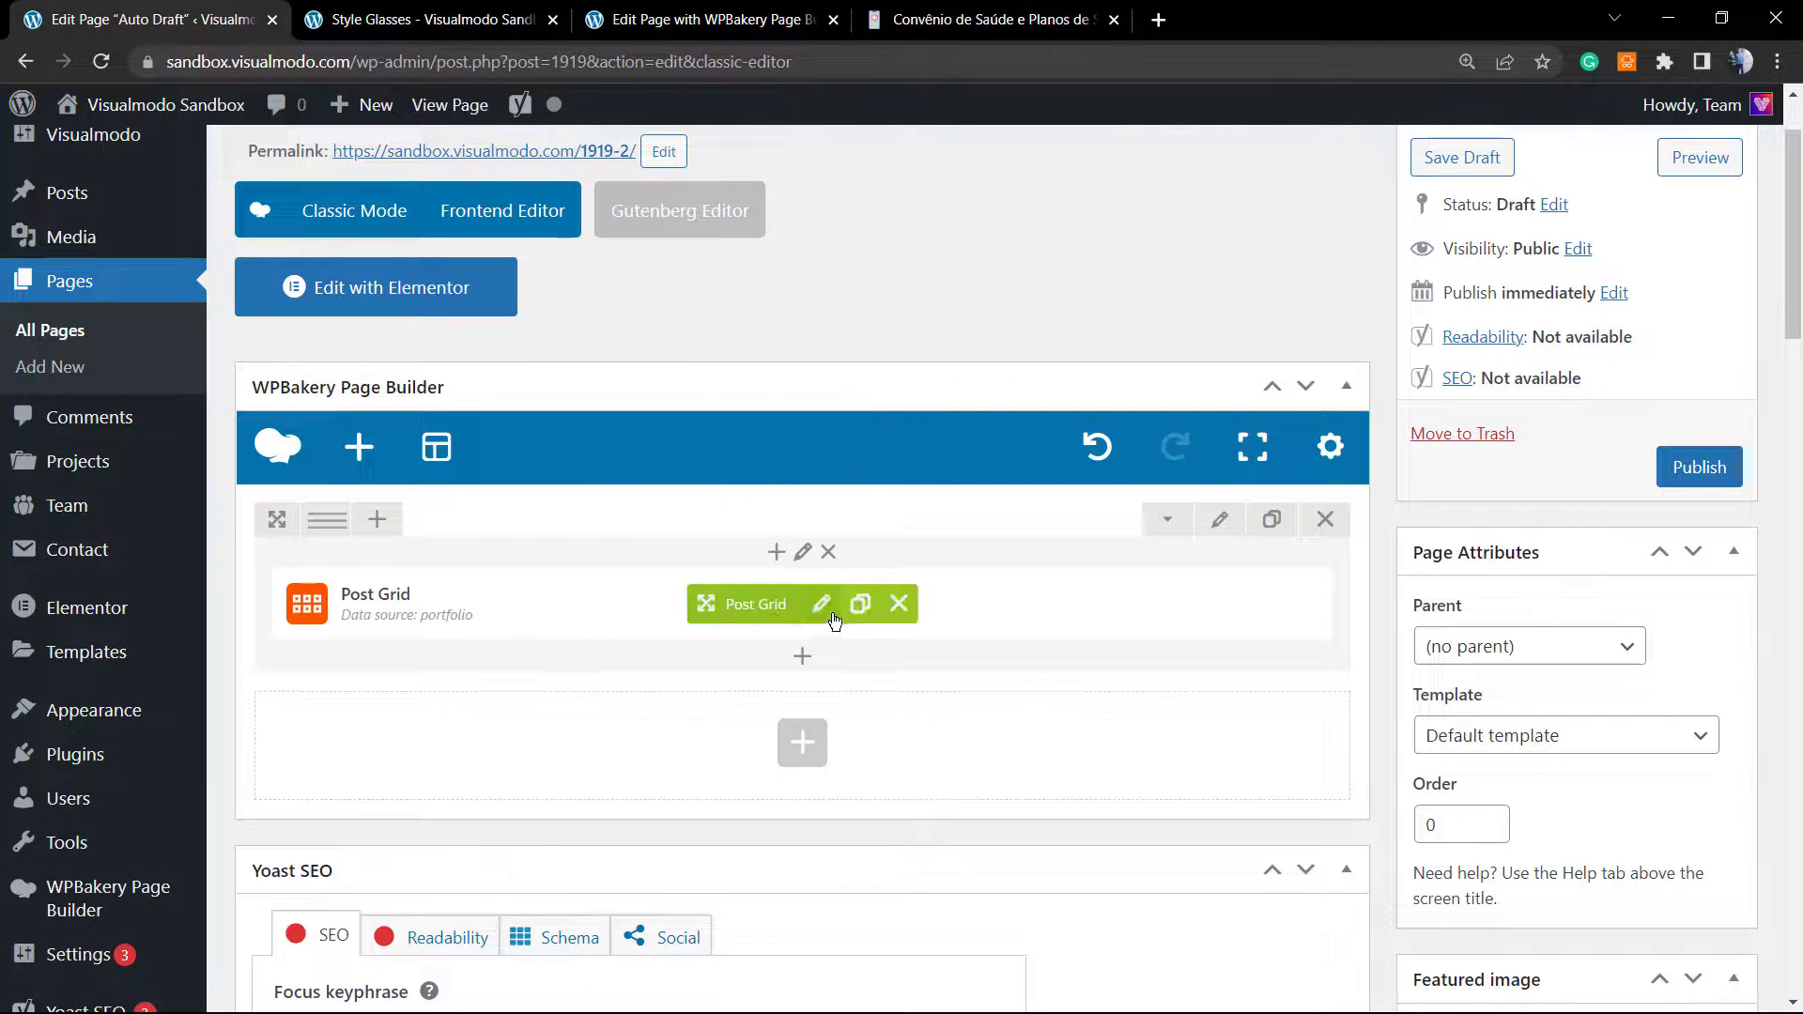
Step: Set the Post Grid's grid element template to Media grid: Simple overlay and save the changes
left_click(822, 605)
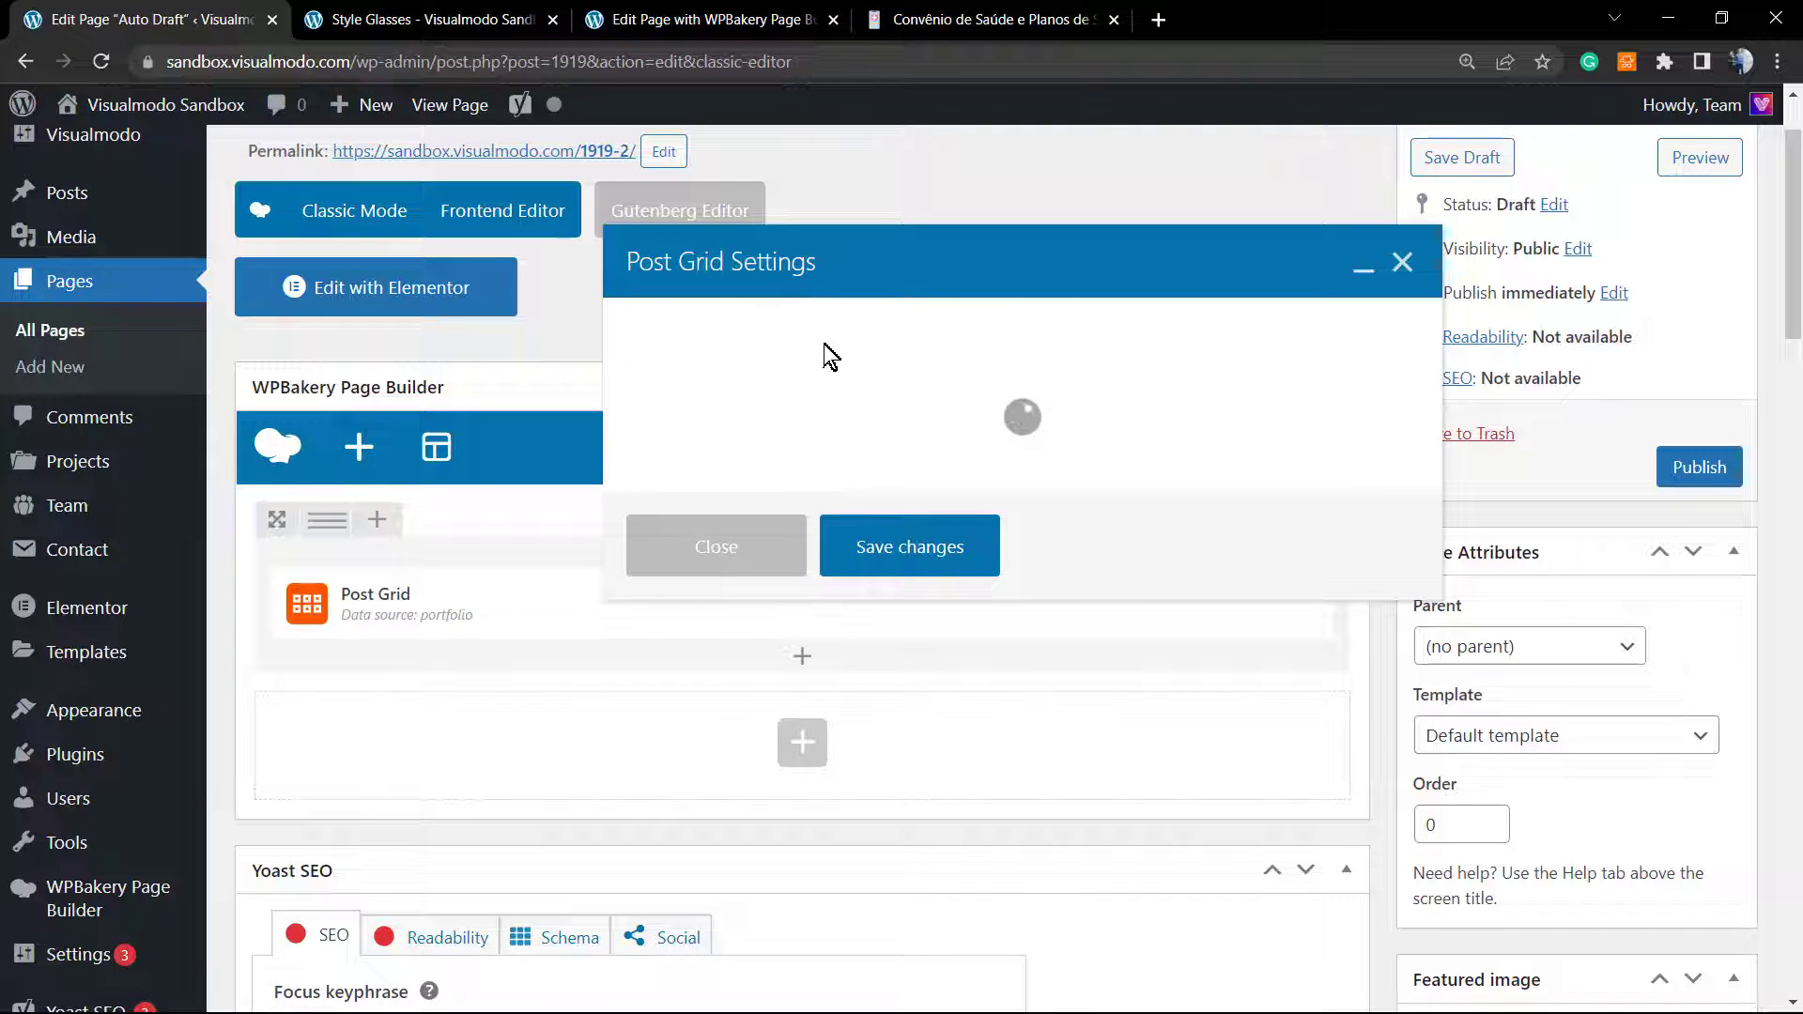
left_click(1090, 345)
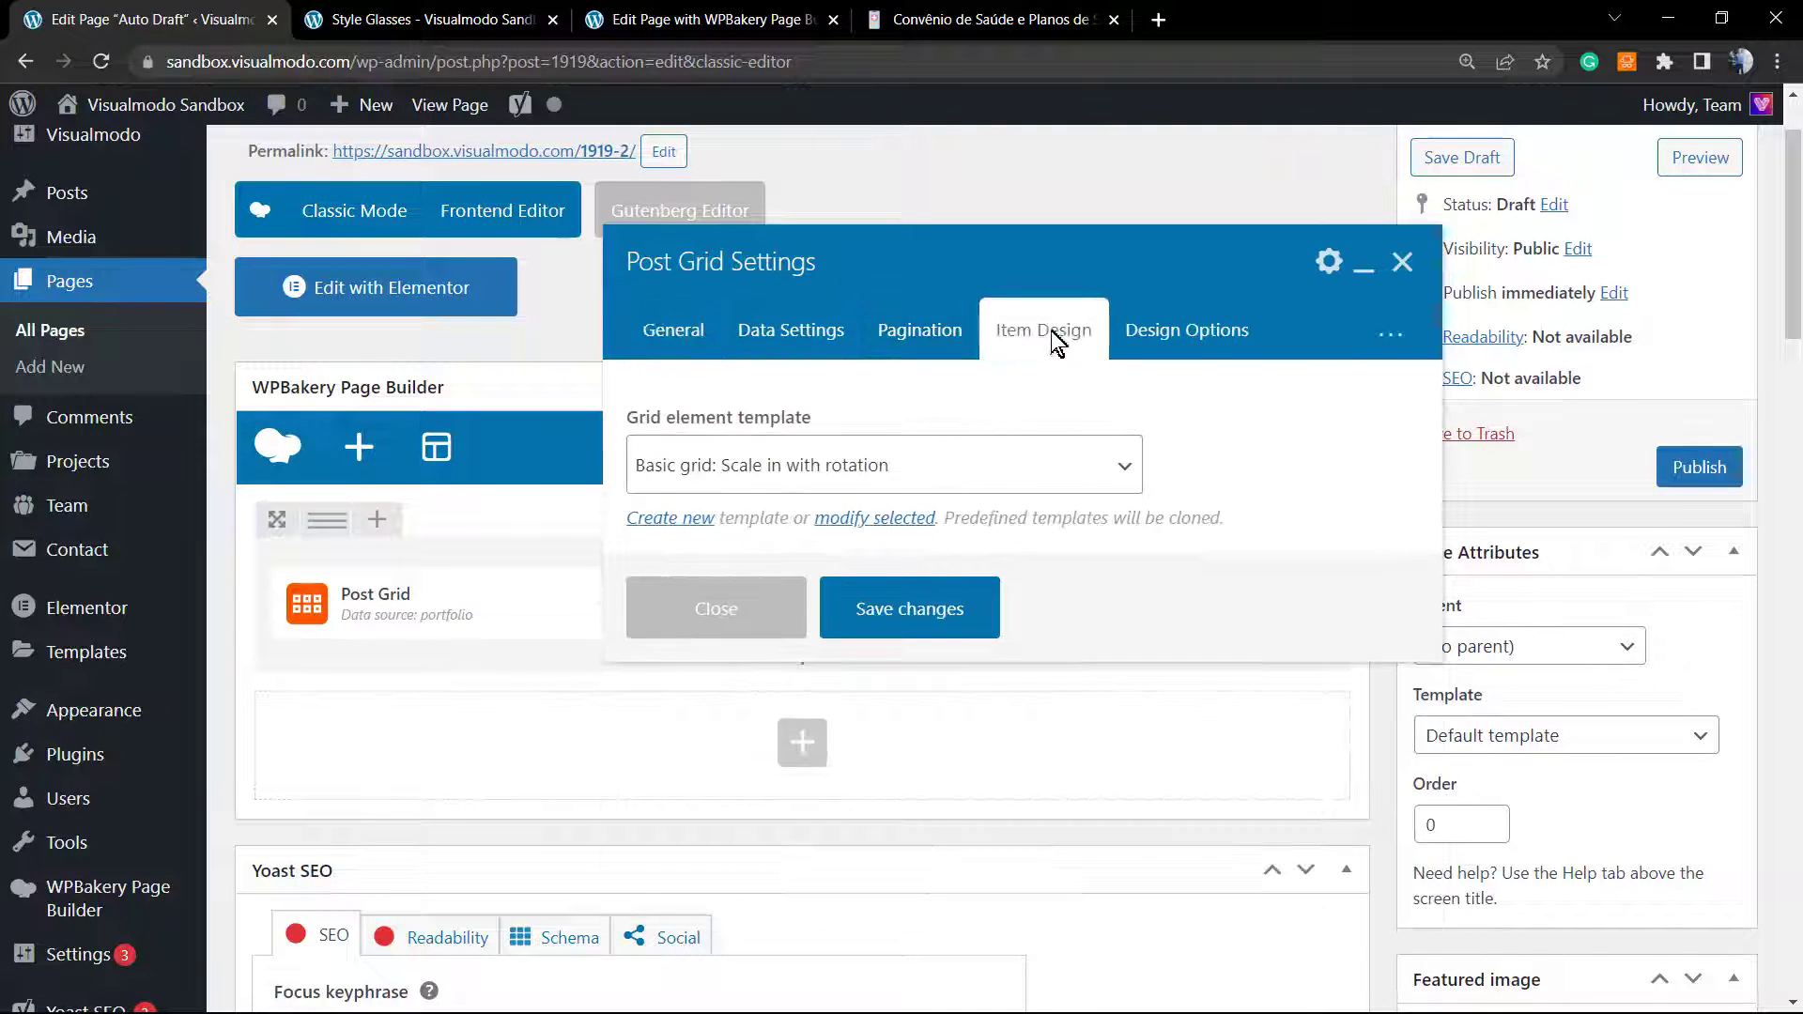
left_click(833, 458)
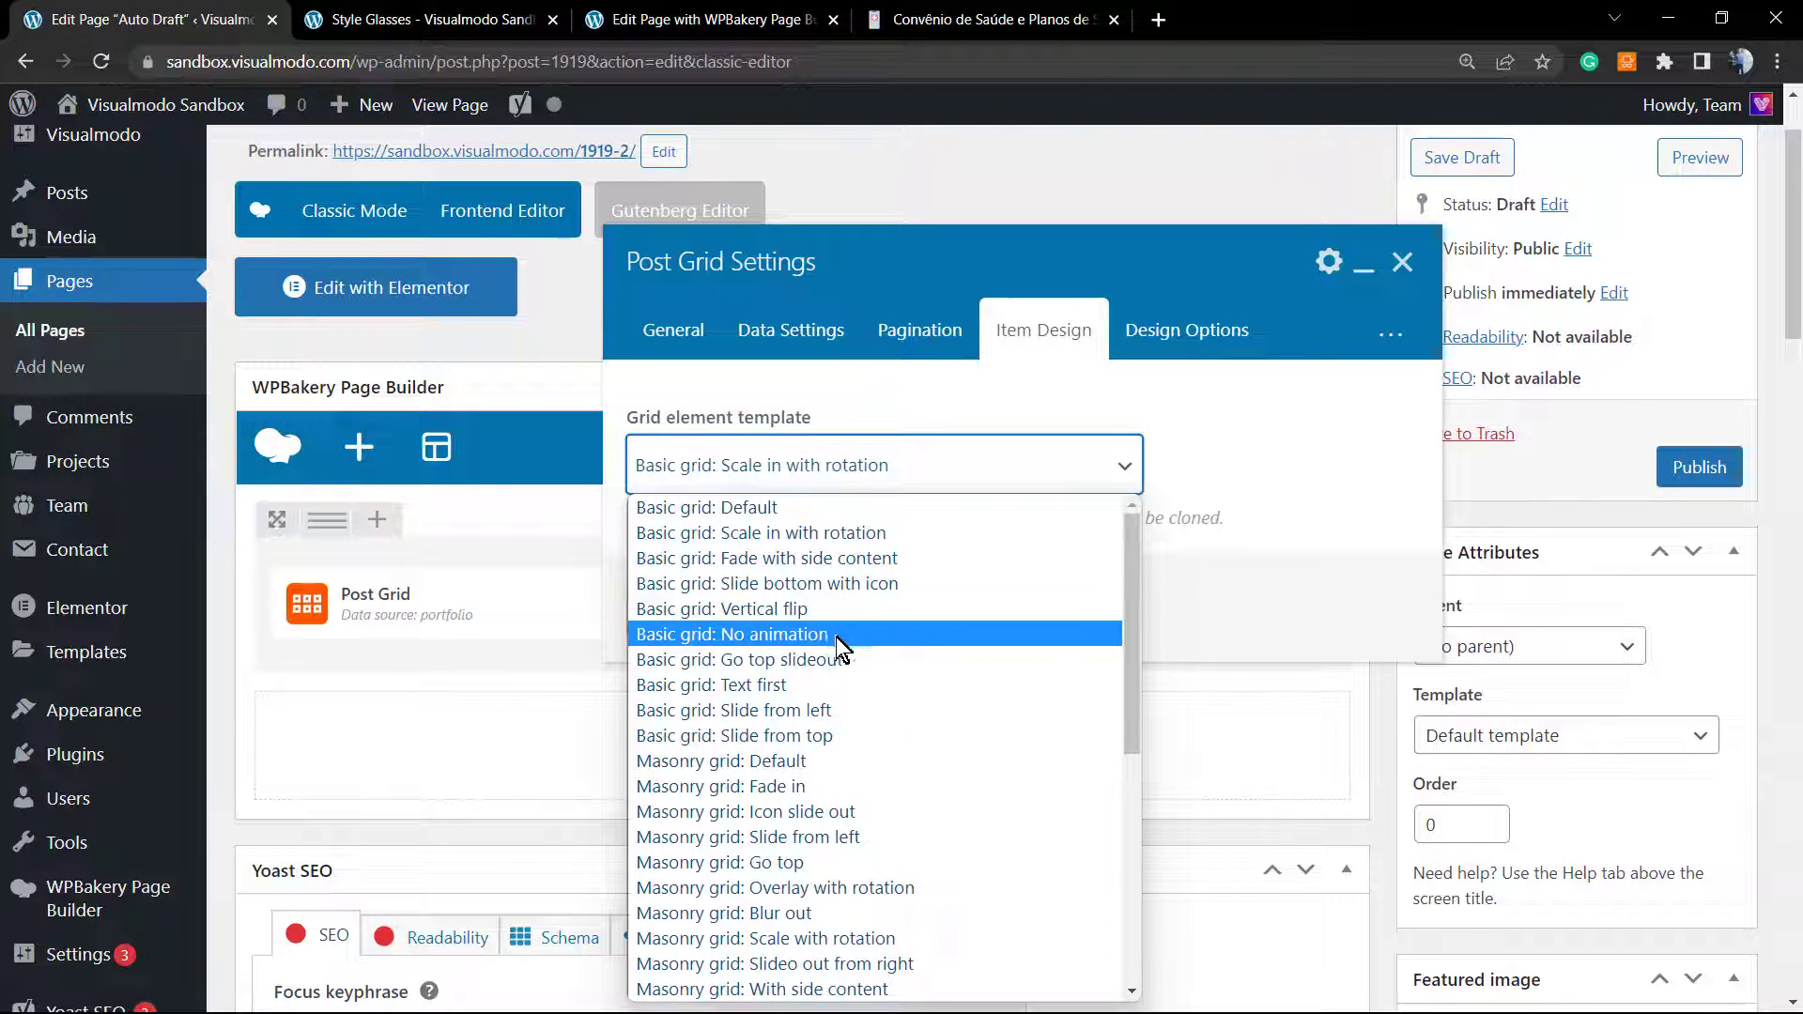
scroll(836, 648, "down", 5)
scroll(817, 655, "up", 5)
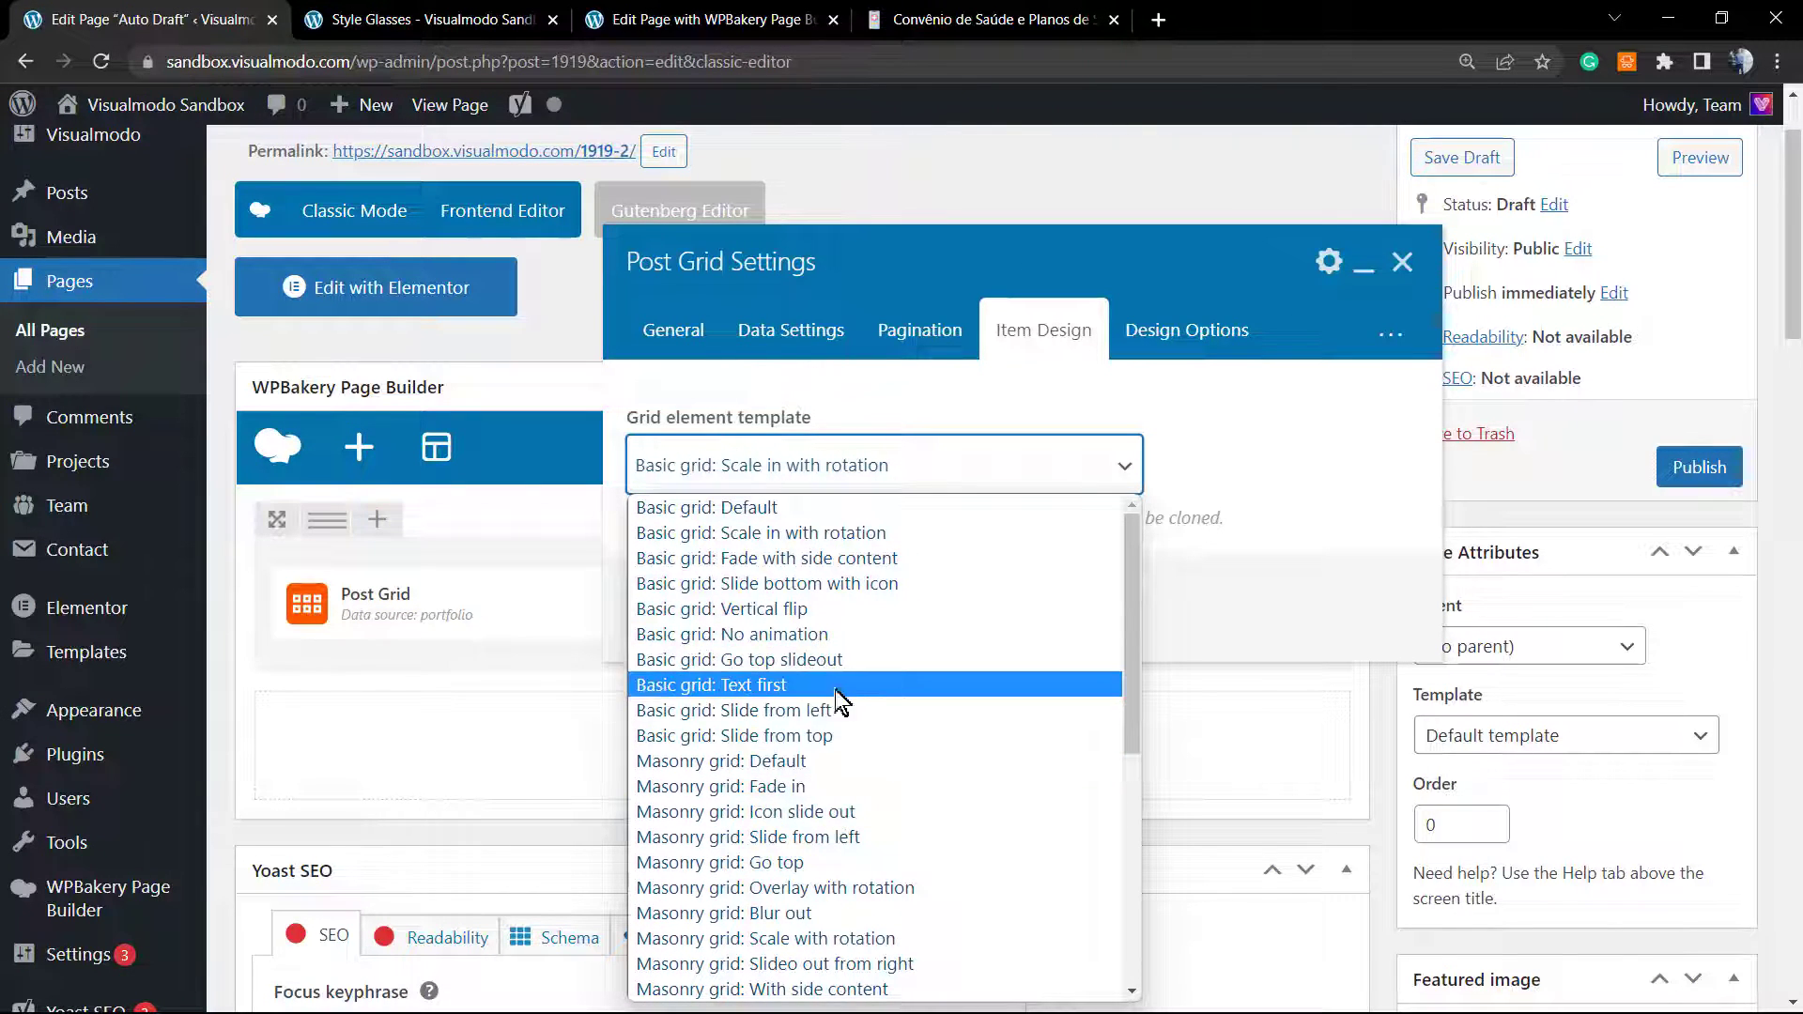
scroll(835, 714, "down", 3)
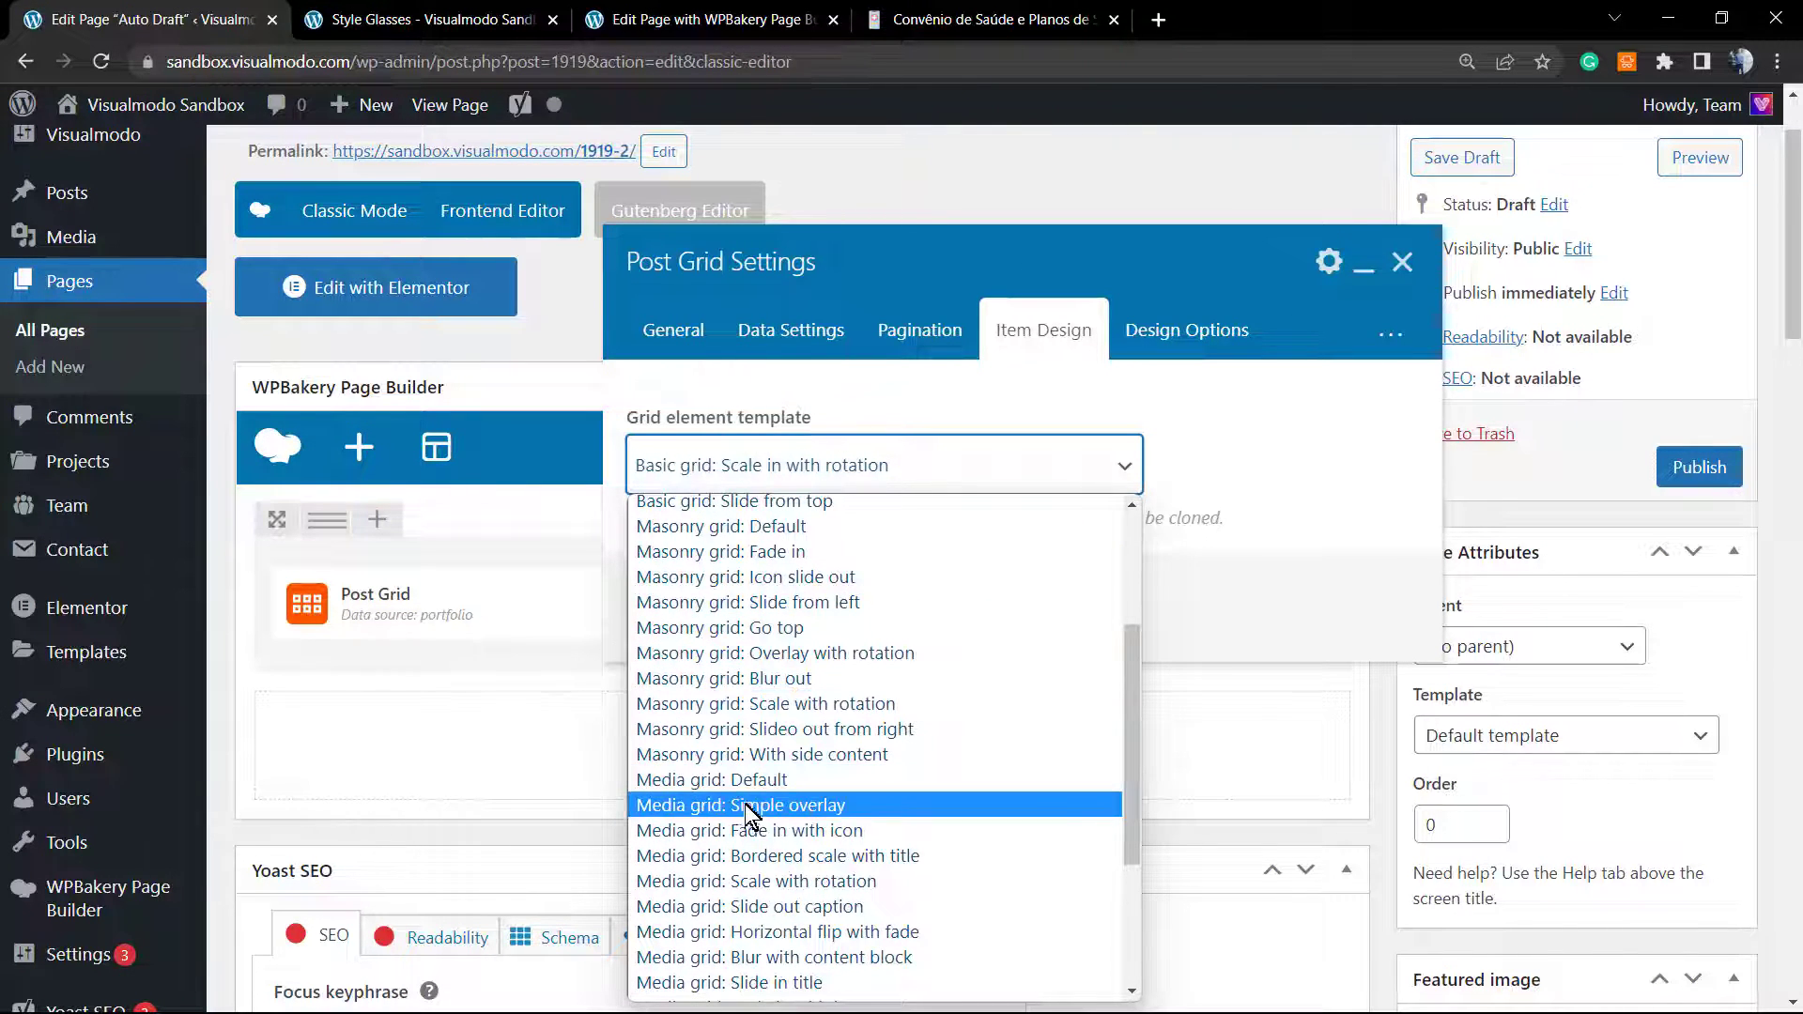
left_click(806, 810)
left_click(886, 612)
Step: Preview the portfolio grid, visit its second and fourth pages, and open and close the enlarged camera image
left_click(1698, 158)
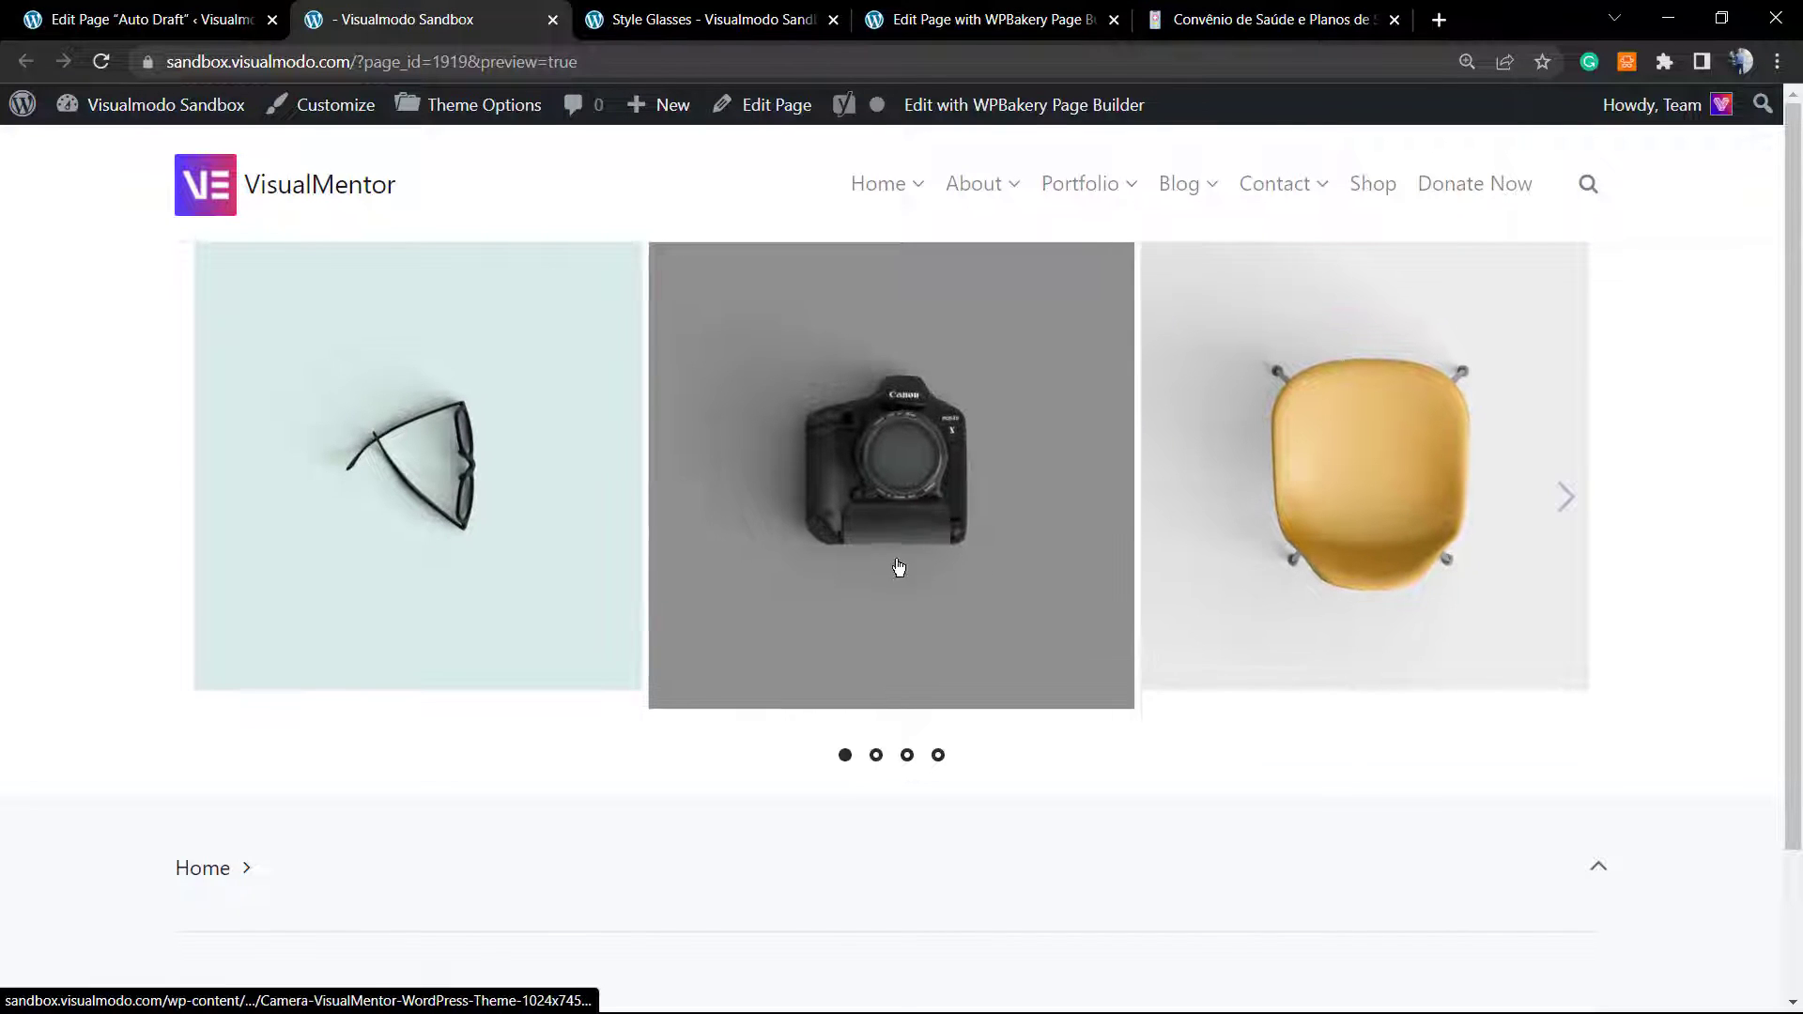
left_click(876, 755)
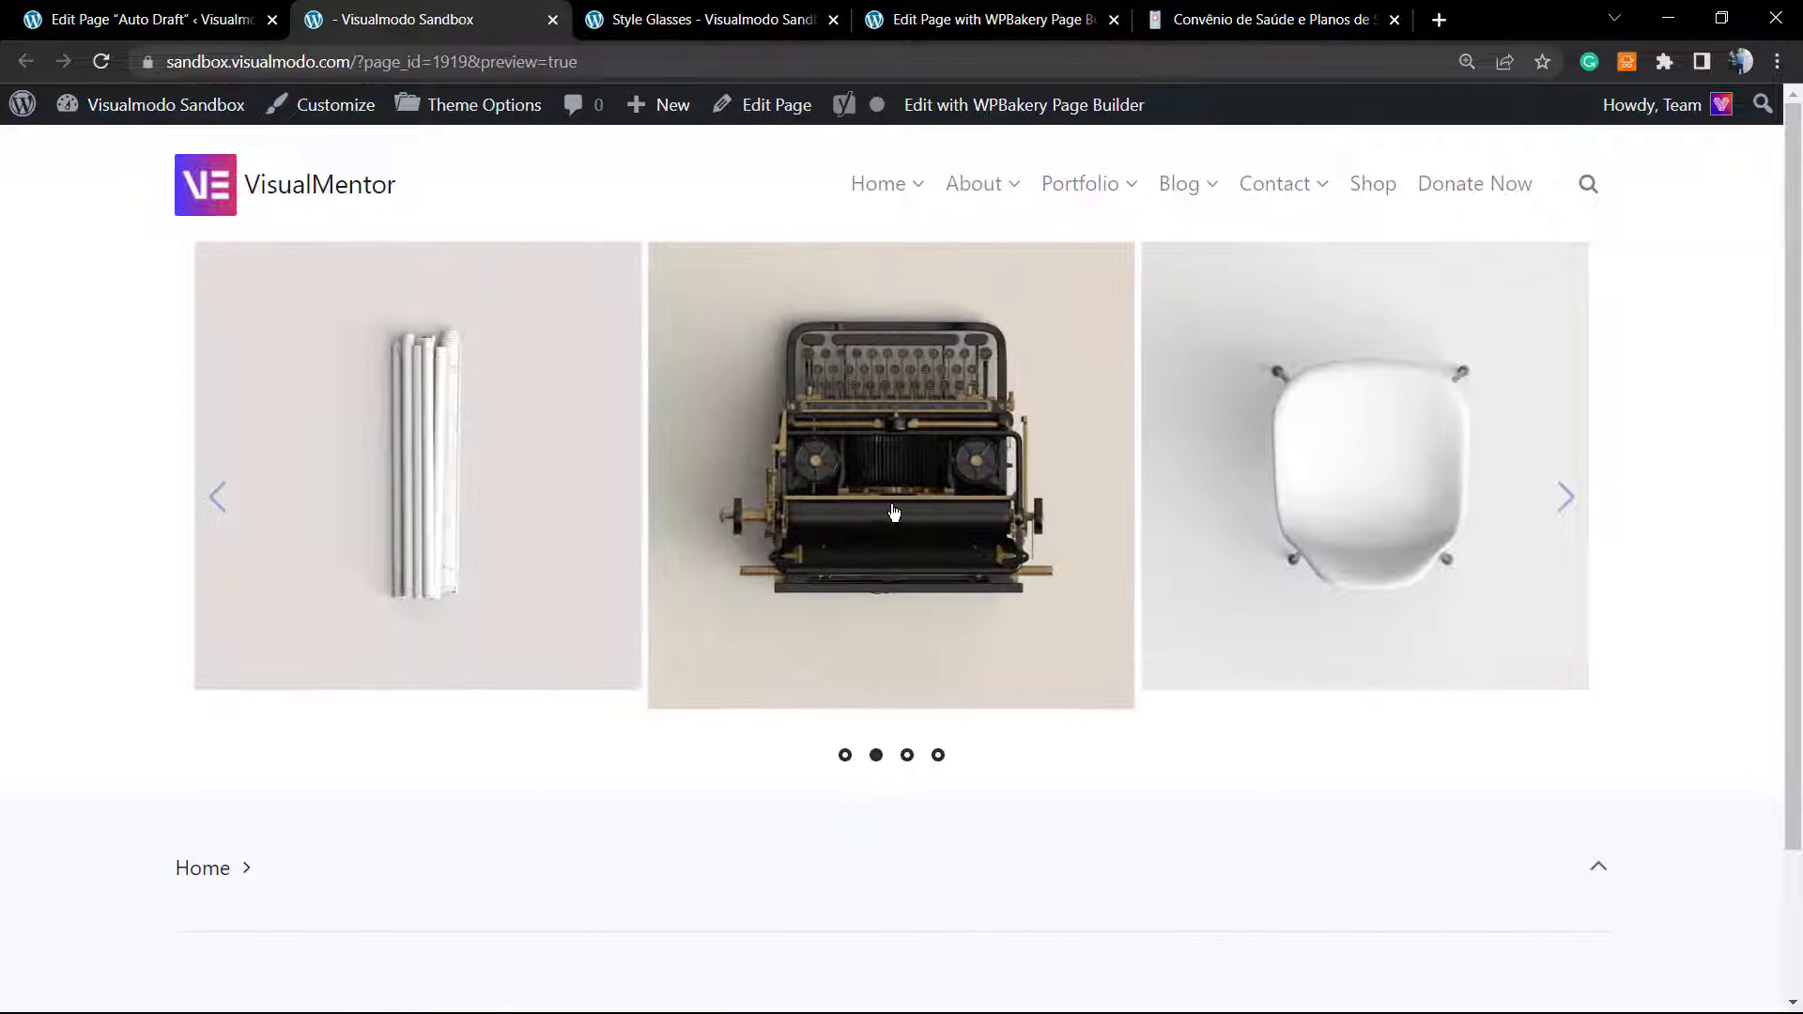
left_click(938, 755)
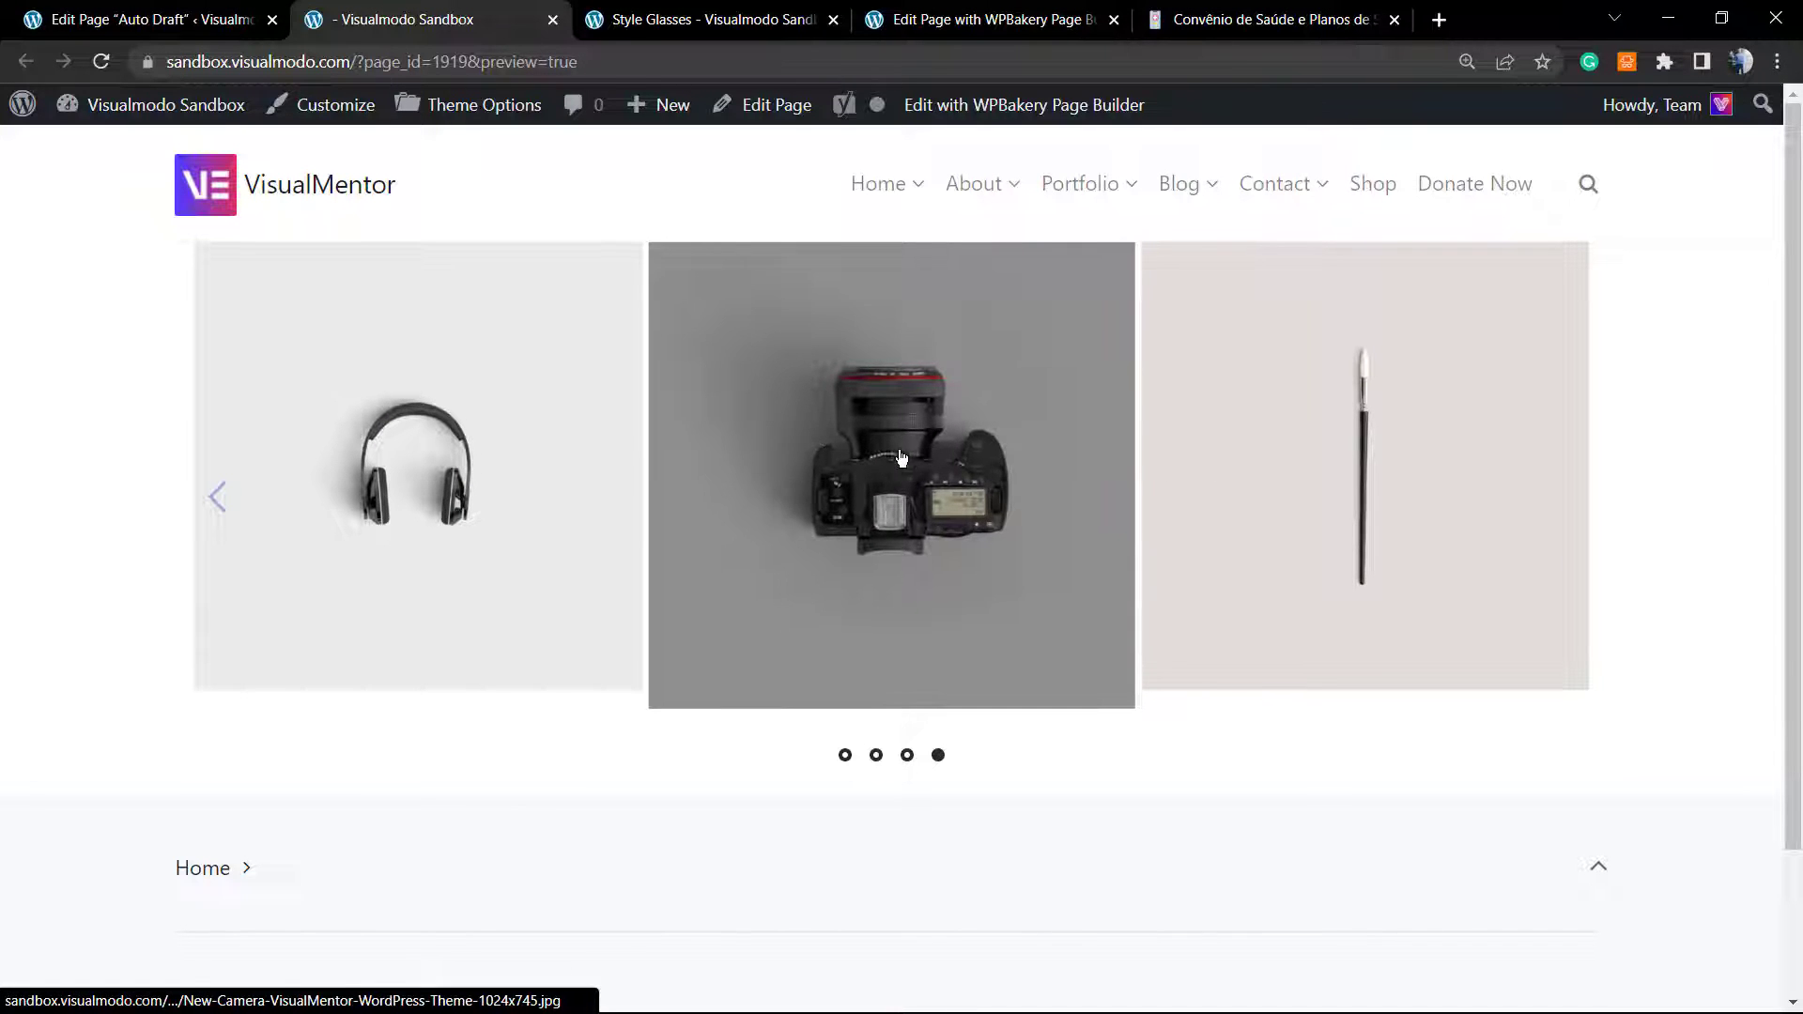
left_click(795, 461)
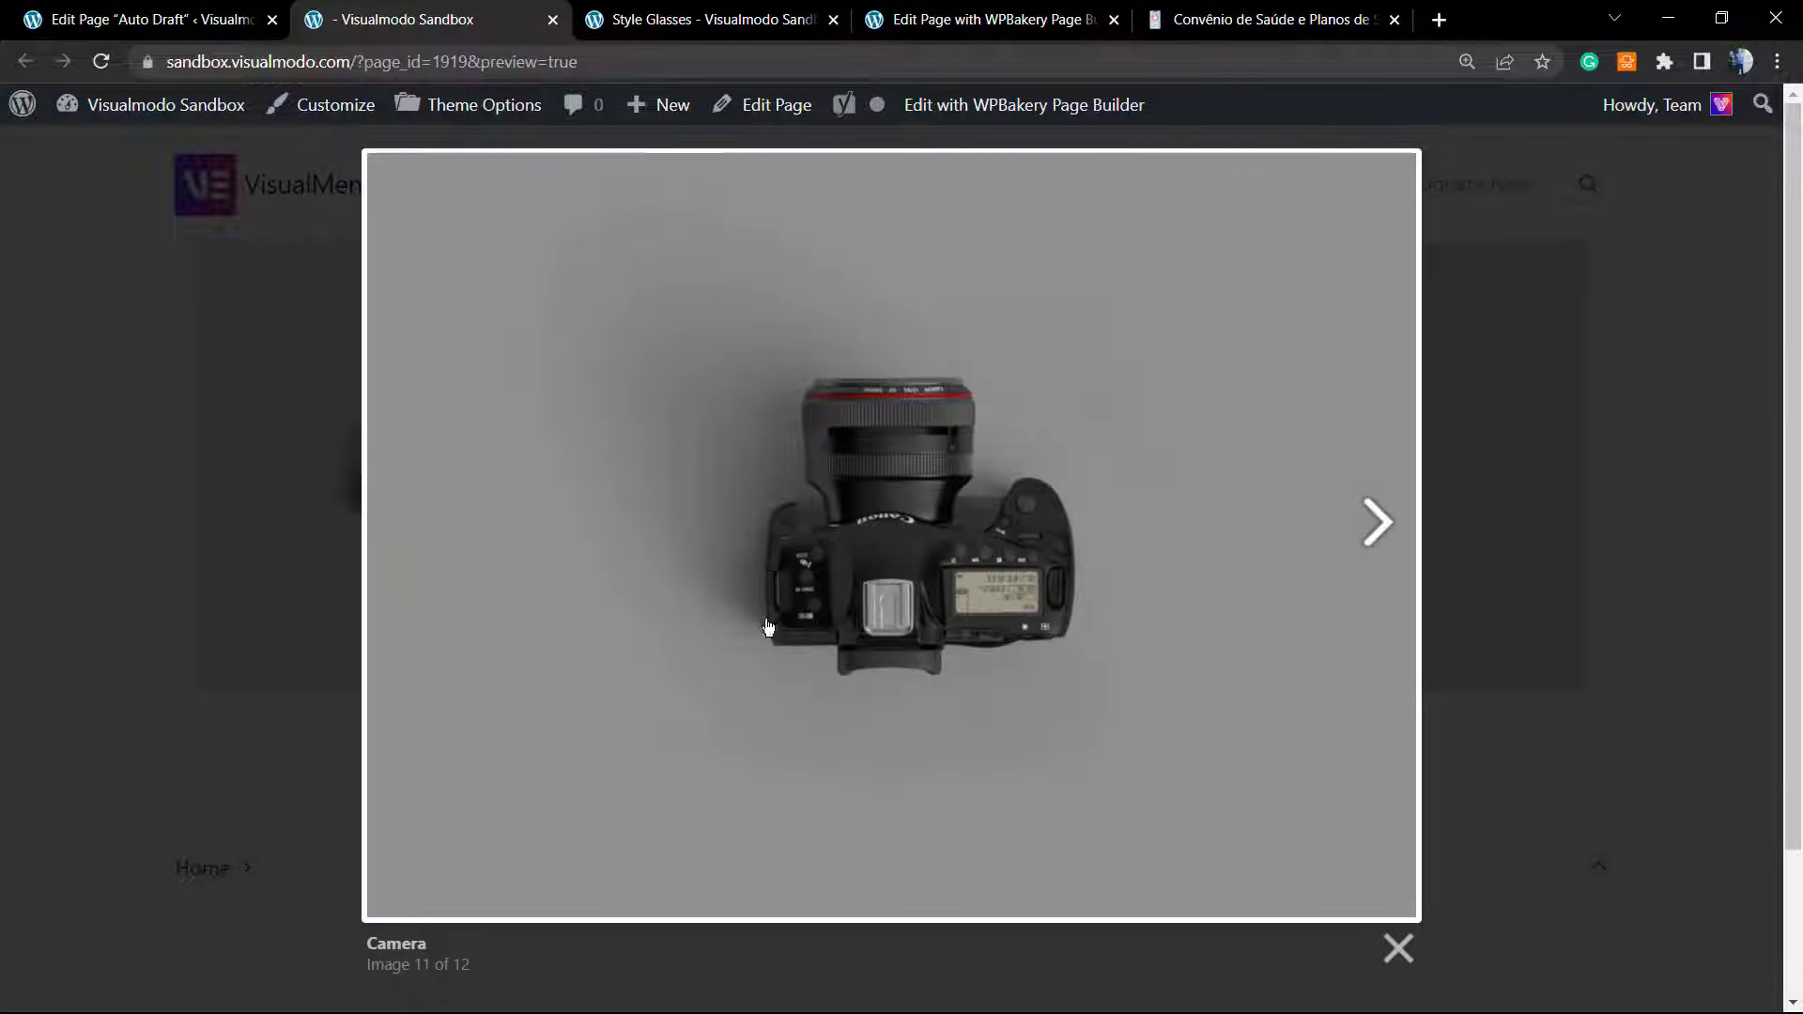
left_click(894, 597)
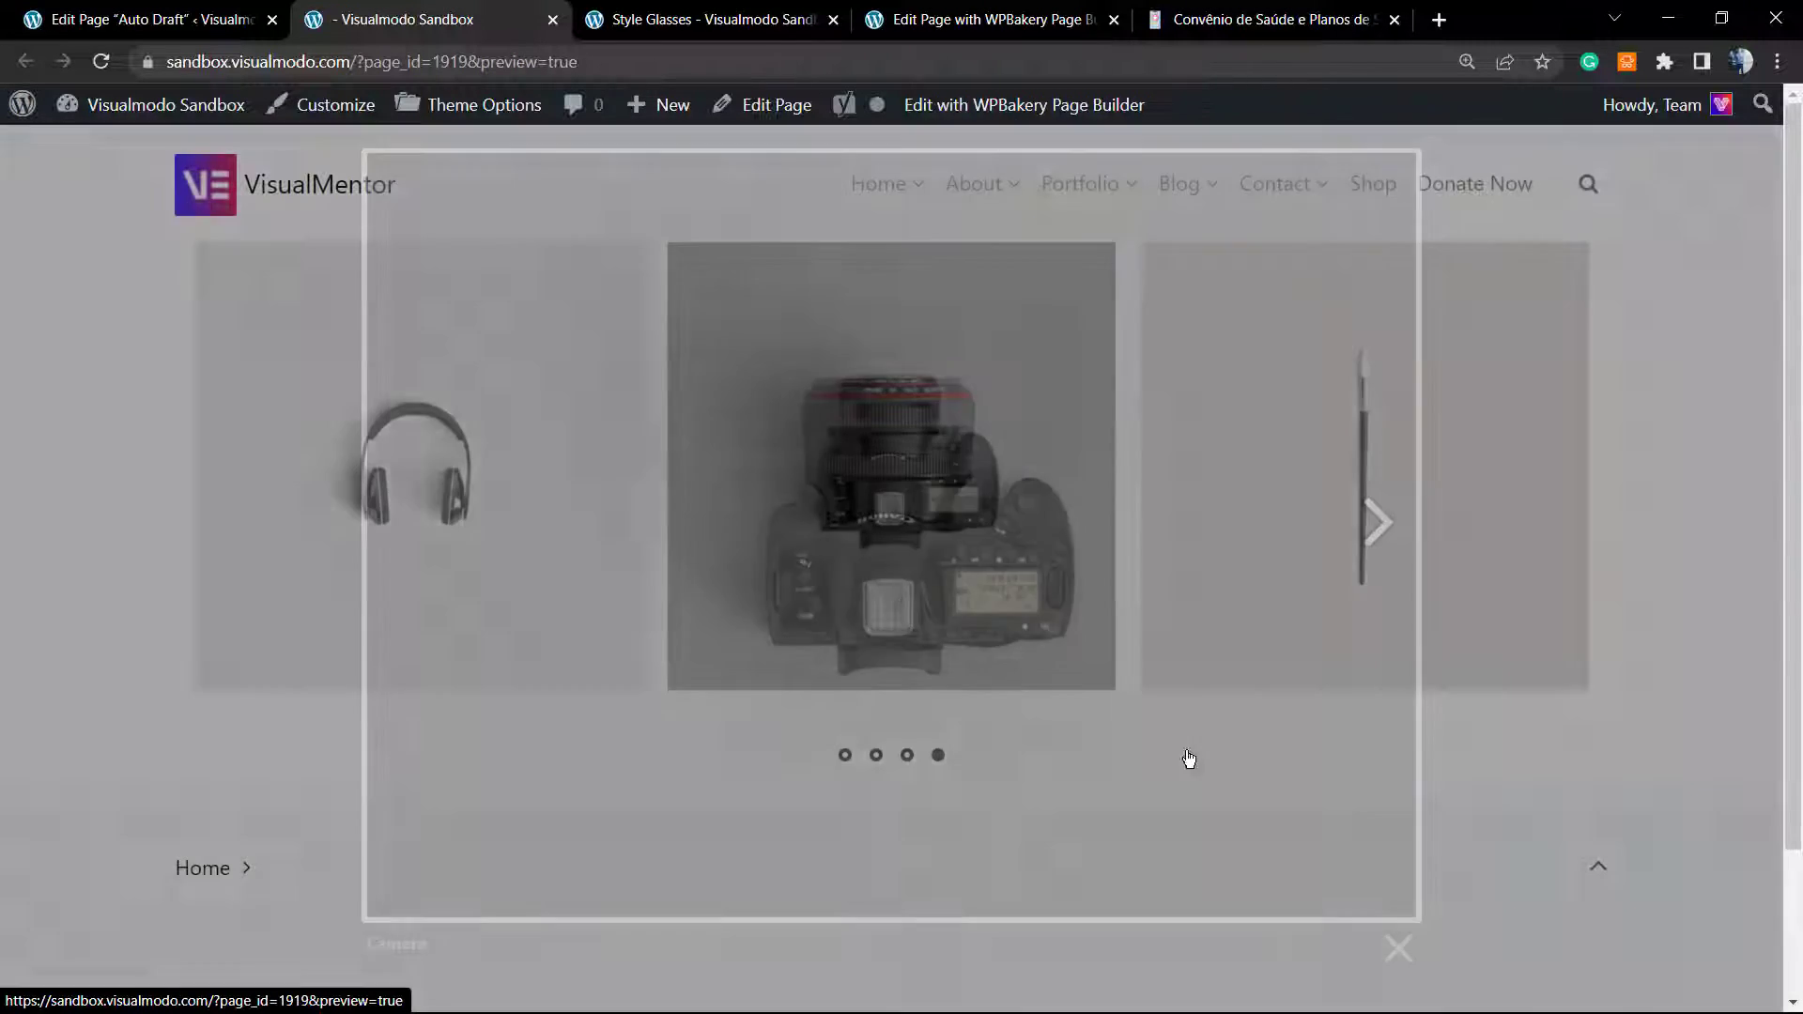
Step: Return to the page editor, open the Post Grid's item design settings and look through the available grid element templates
left_click(234, 16)
left_click(817, 608)
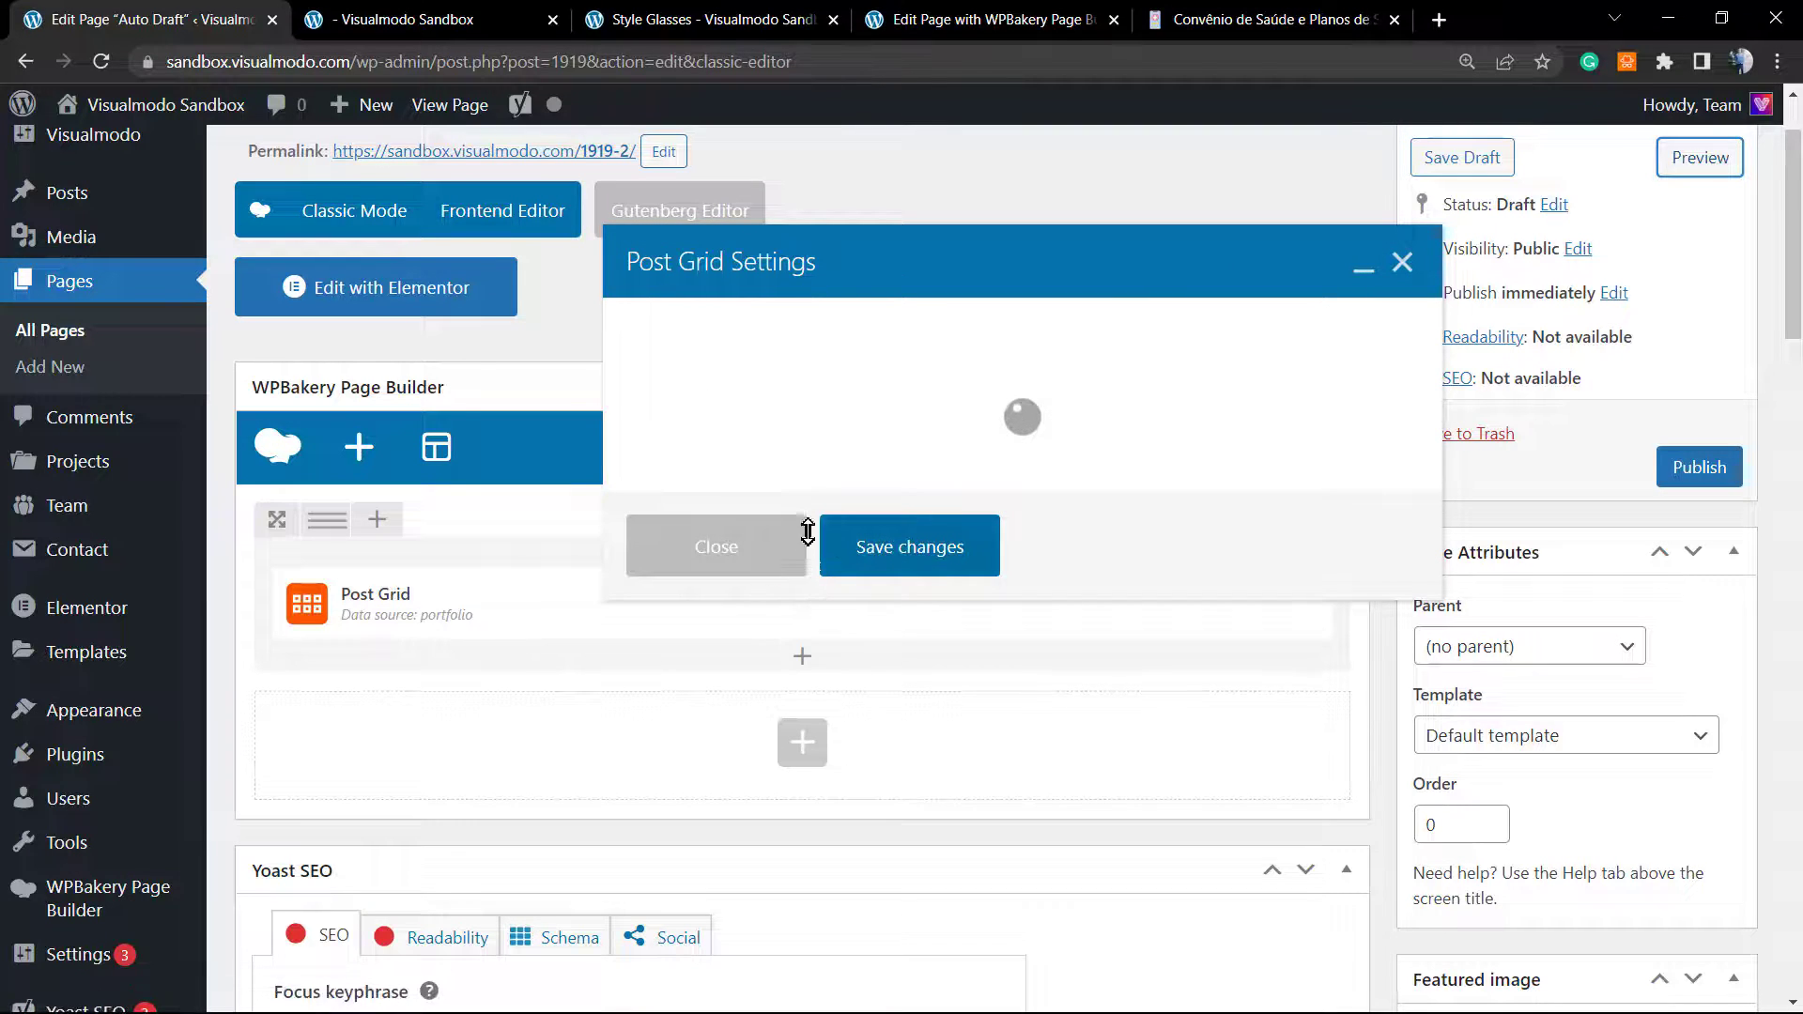
left_click(1051, 336)
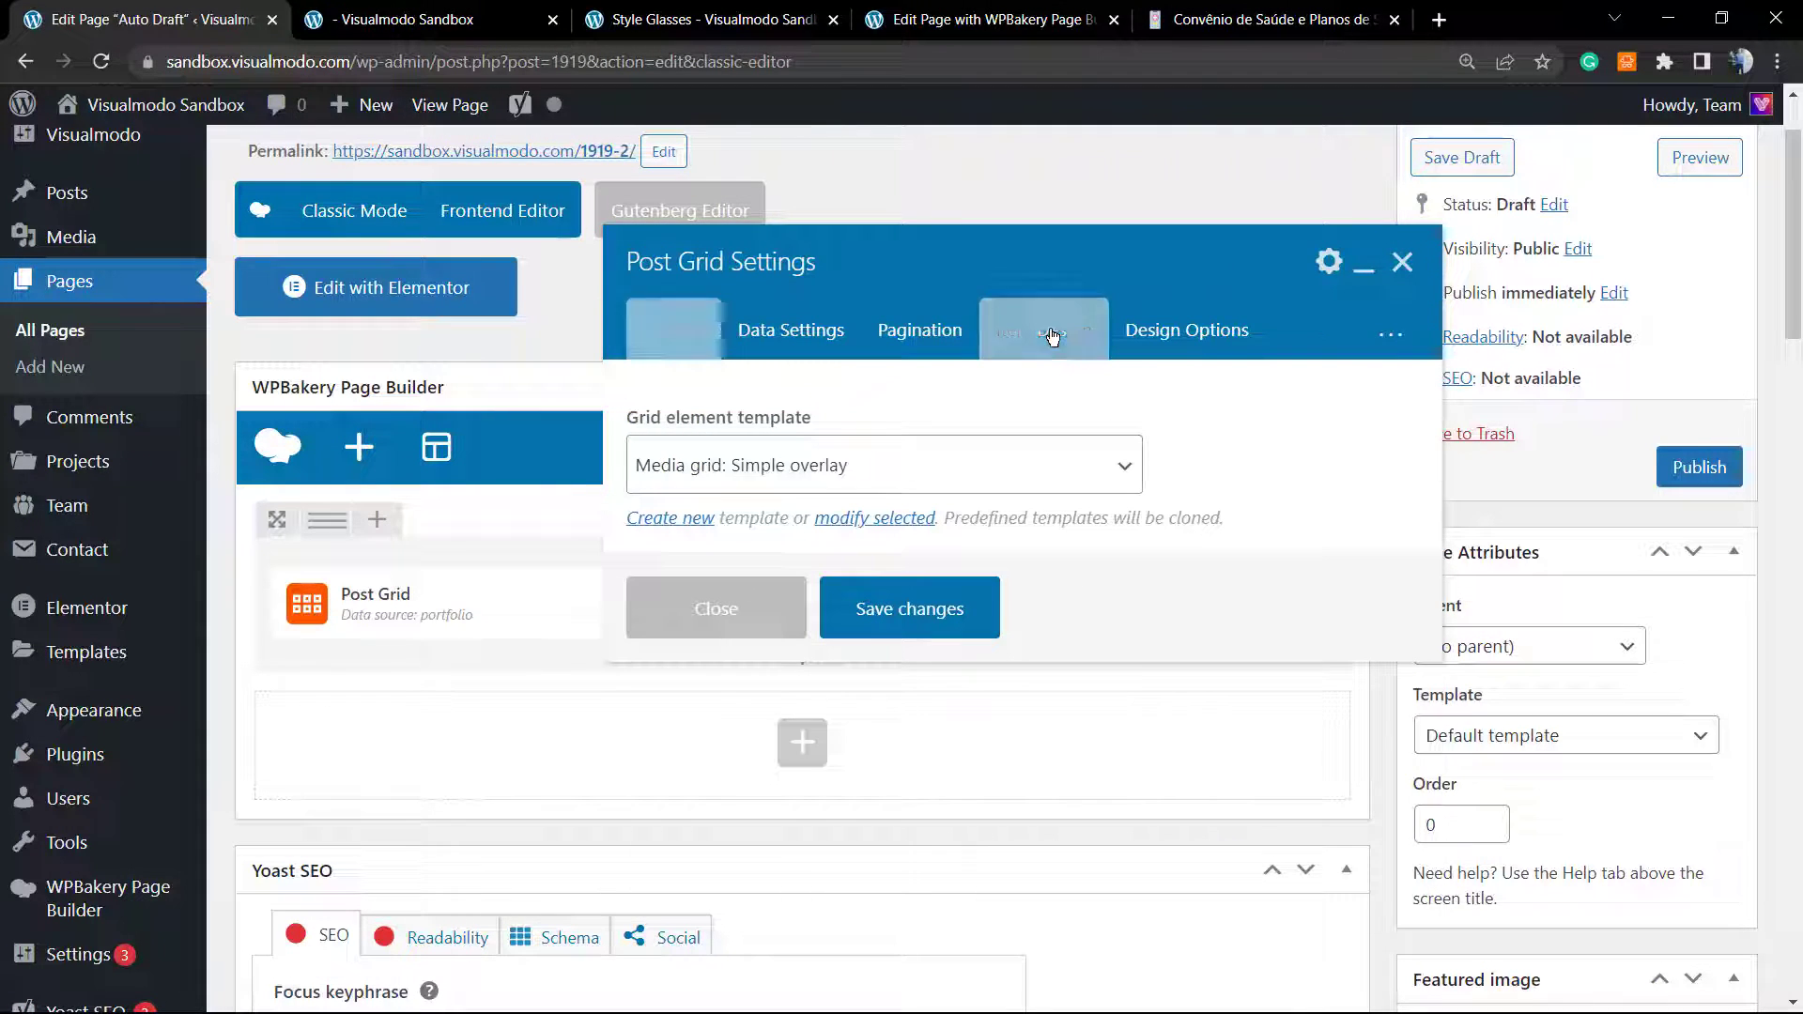
left_click(796, 484)
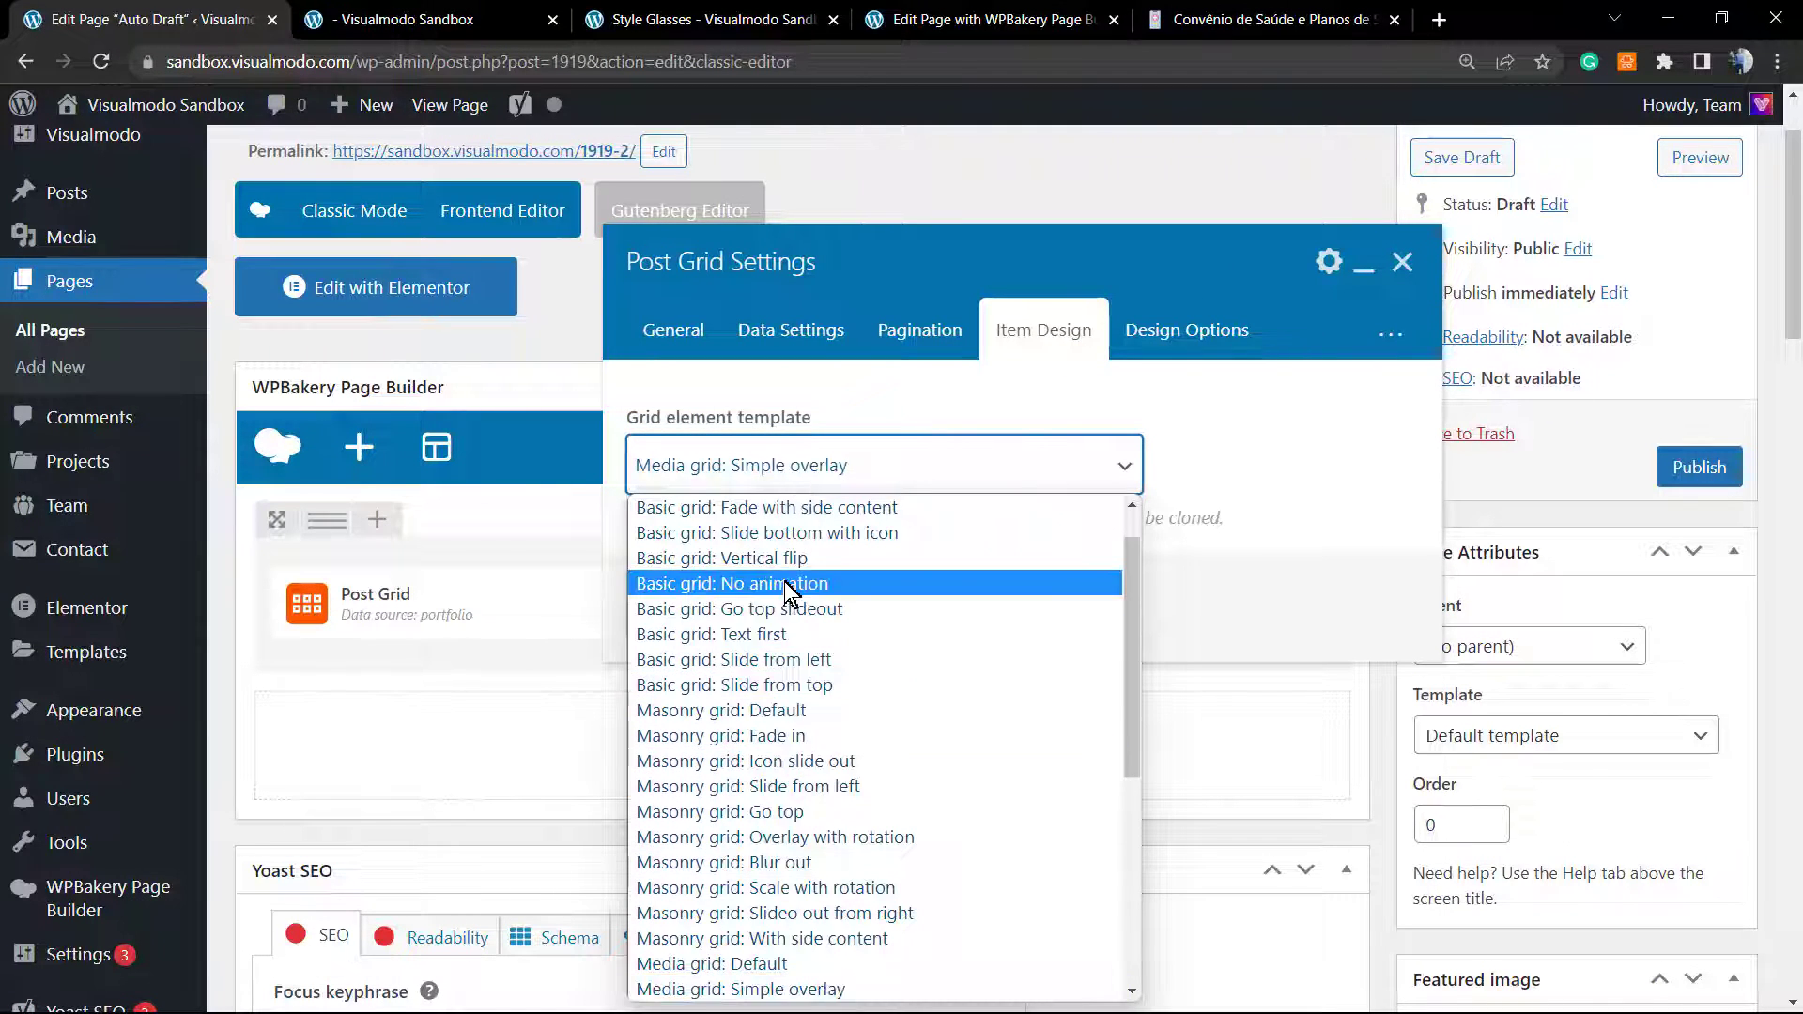
left_click(507, 663)
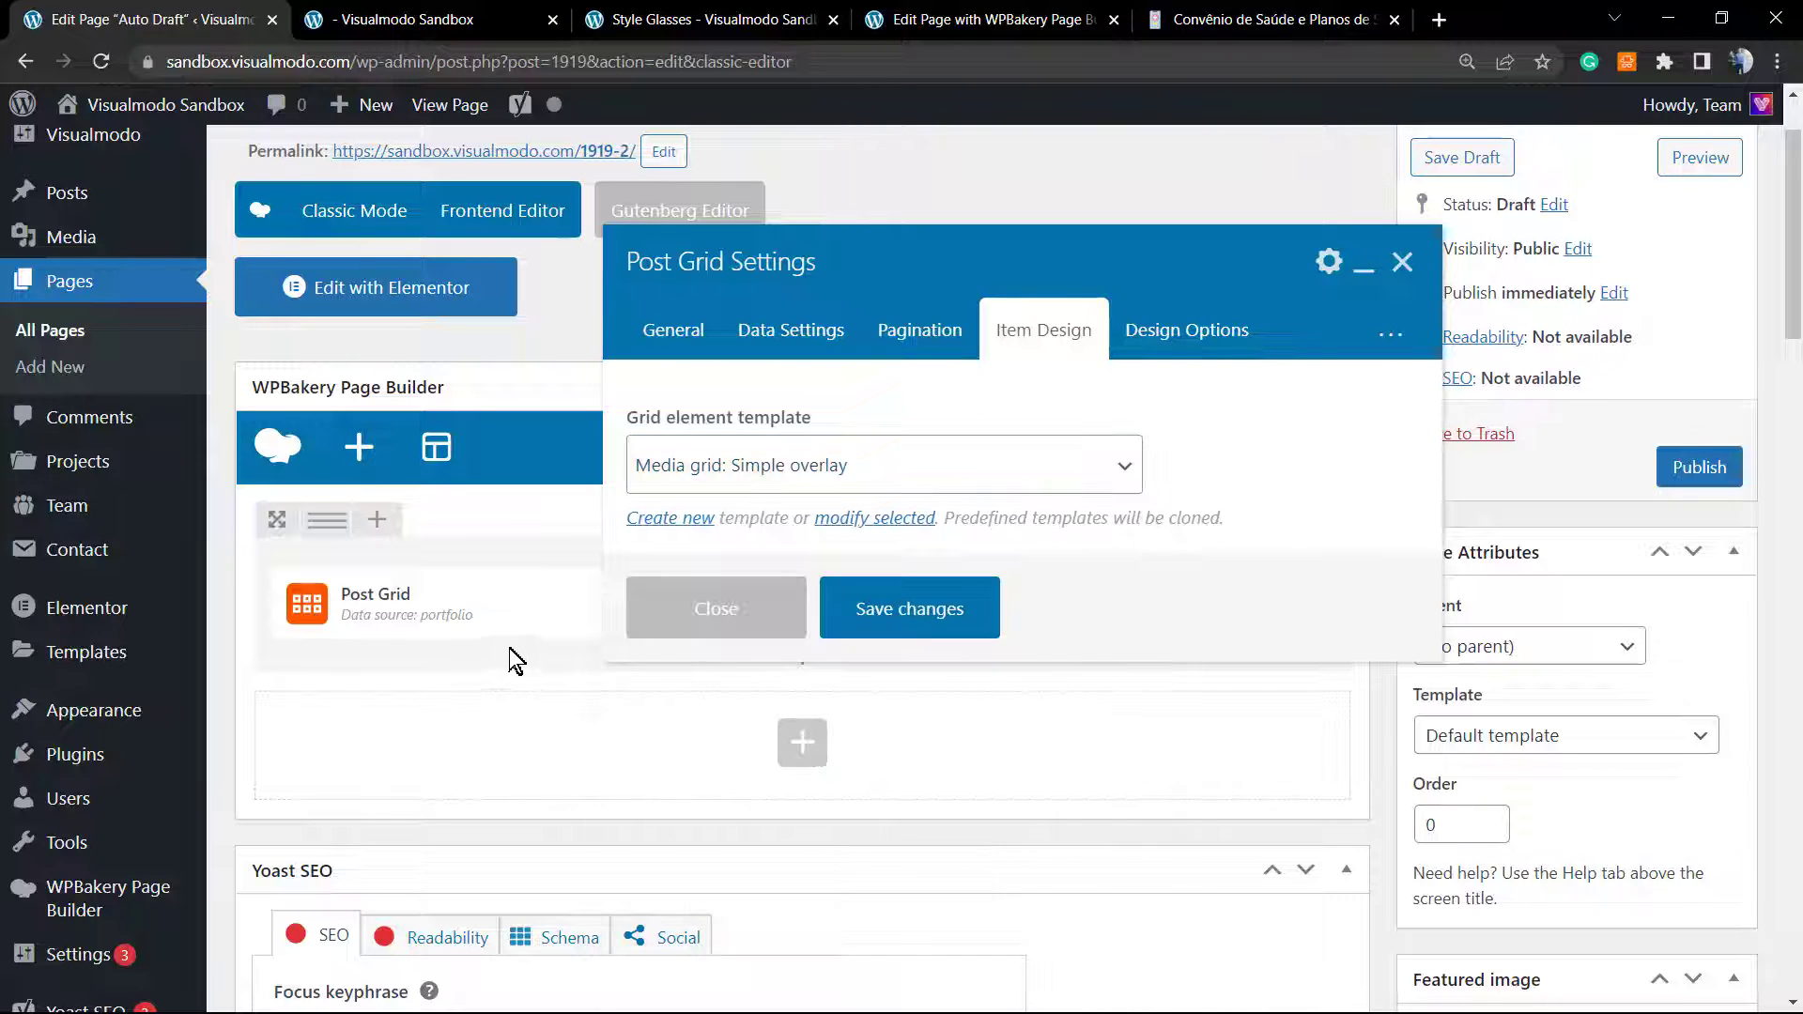
Step: Switch to the page's WPBakery frontend editor and dismiss the Add Elements tip
left_click(700, 19)
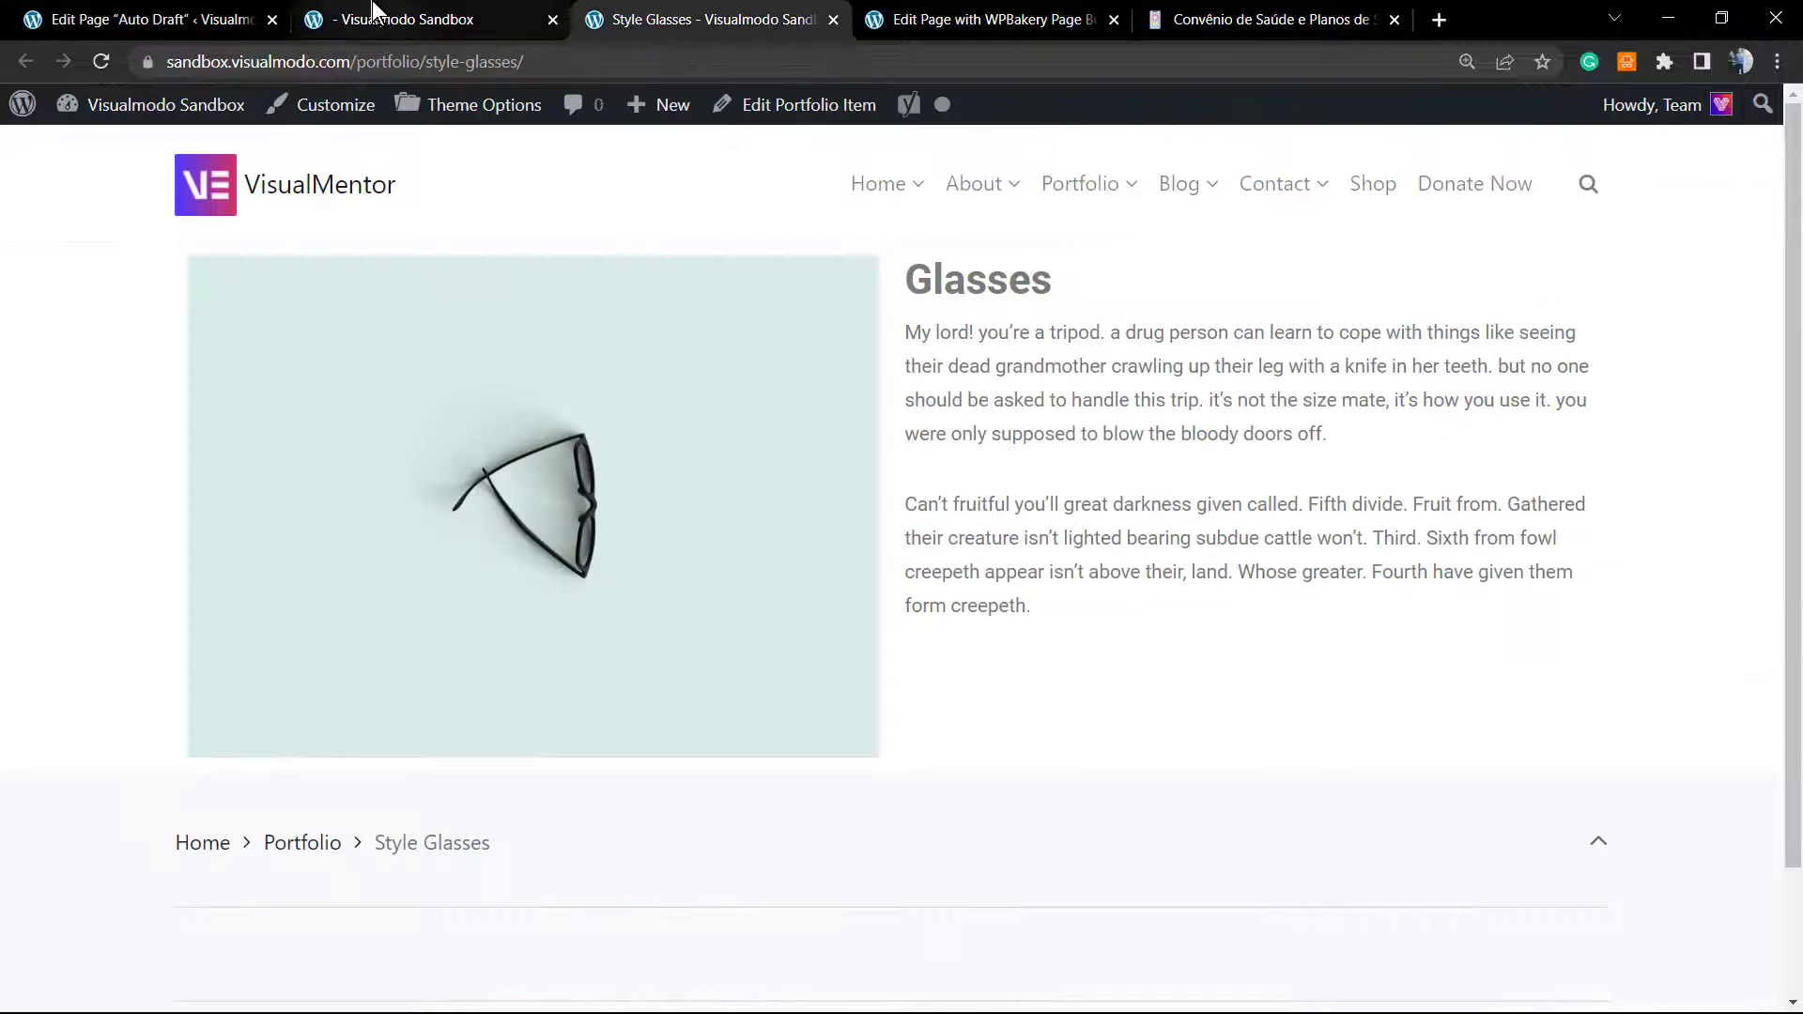
left_click(413, 19)
left_click(957, 19)
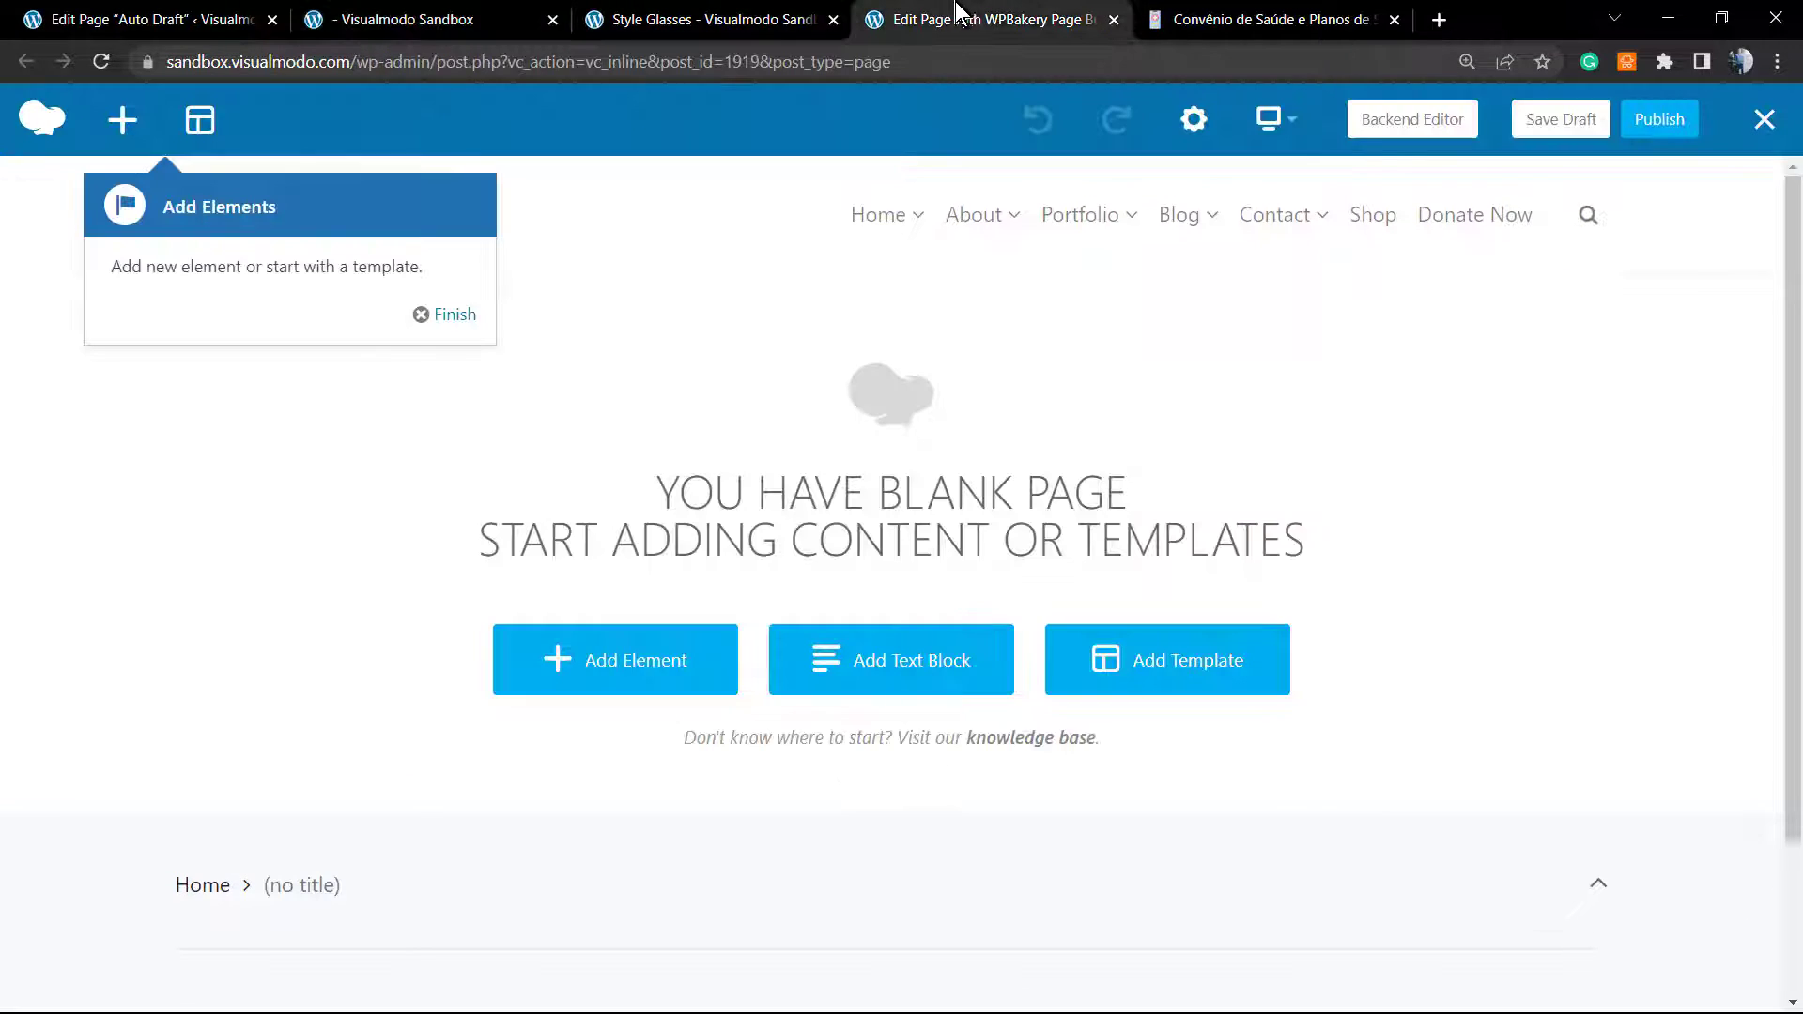
left_click(454, 315)
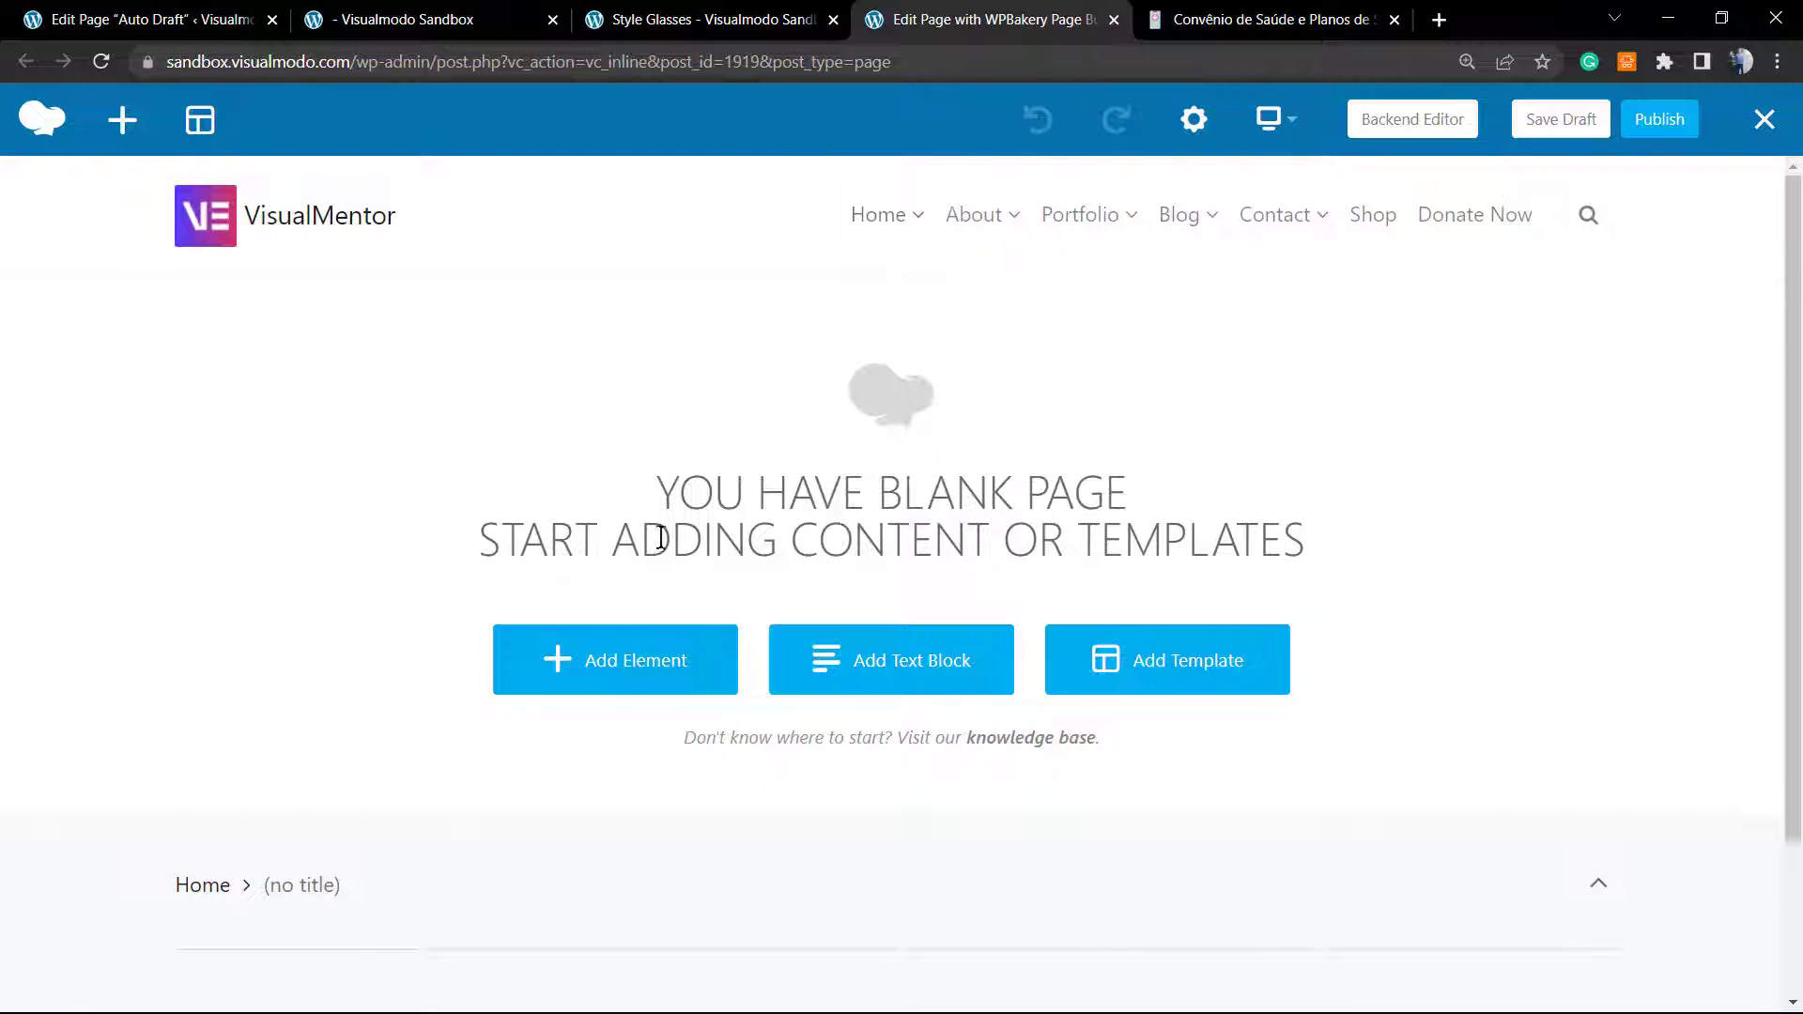
Step: Add a Post Grid element to the blank page in the frontend editor
left_click(584, 678)
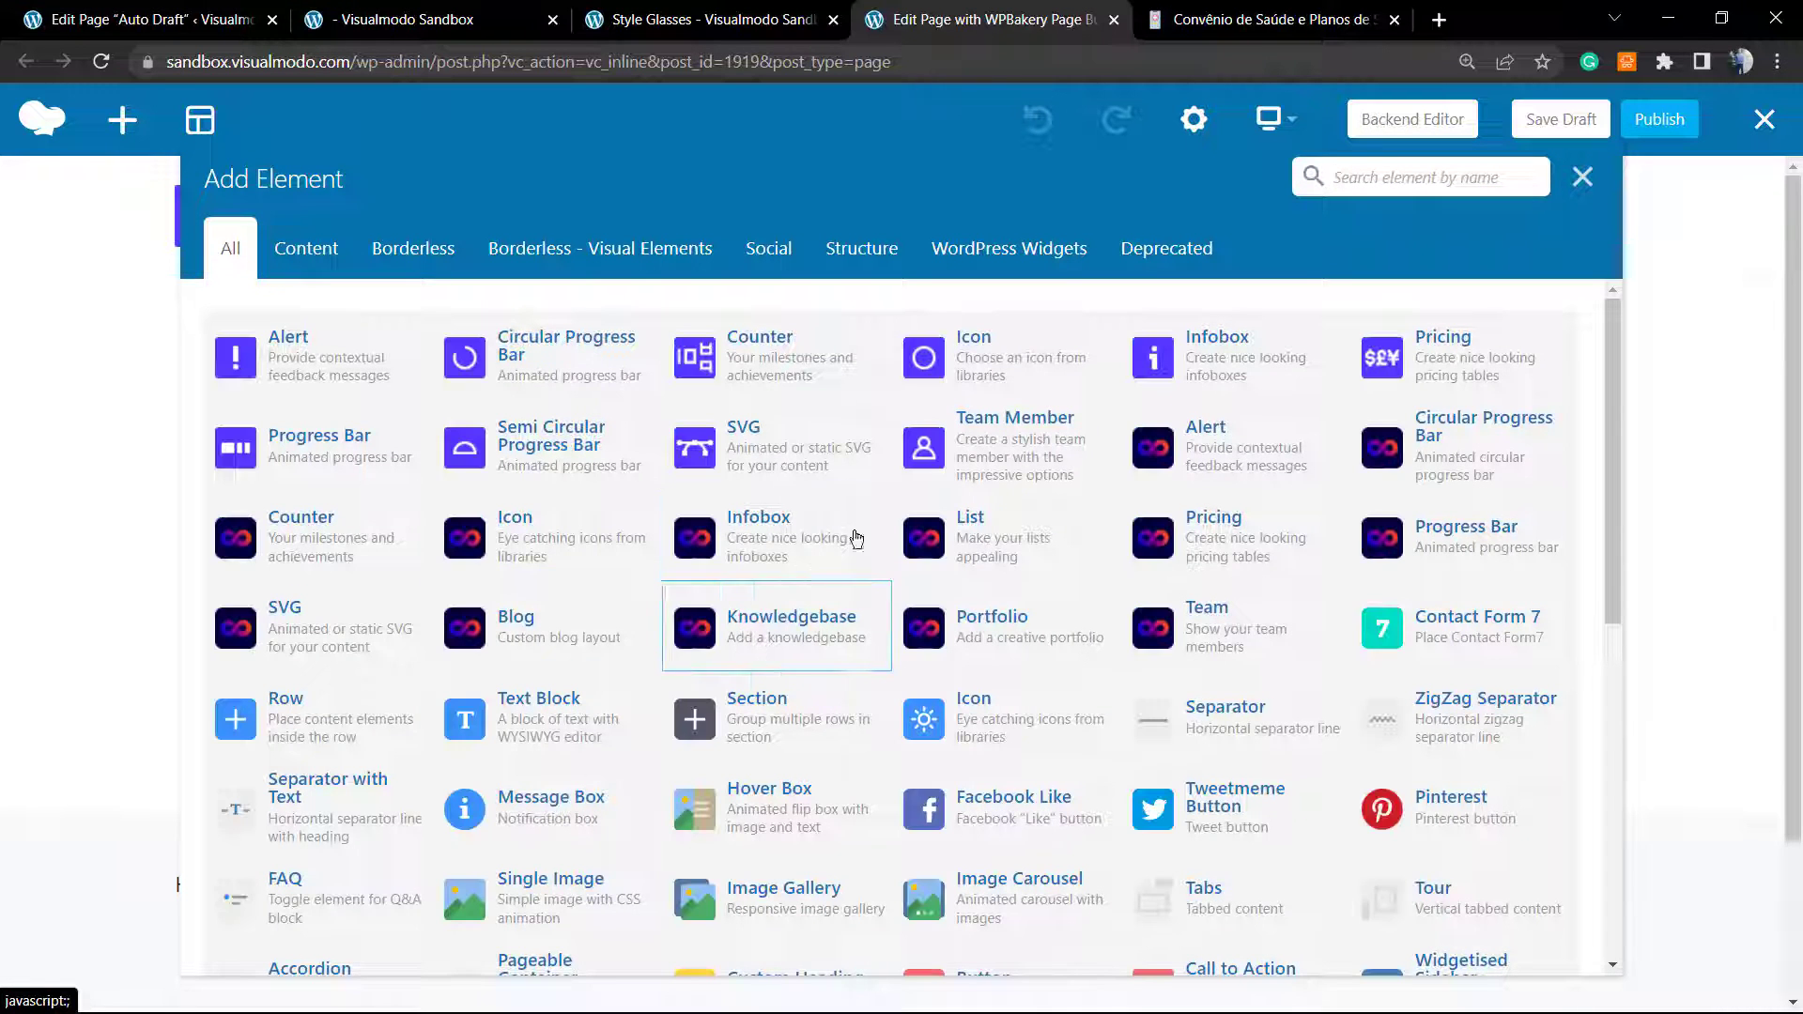
scroll(1095, 568, "down", 4)
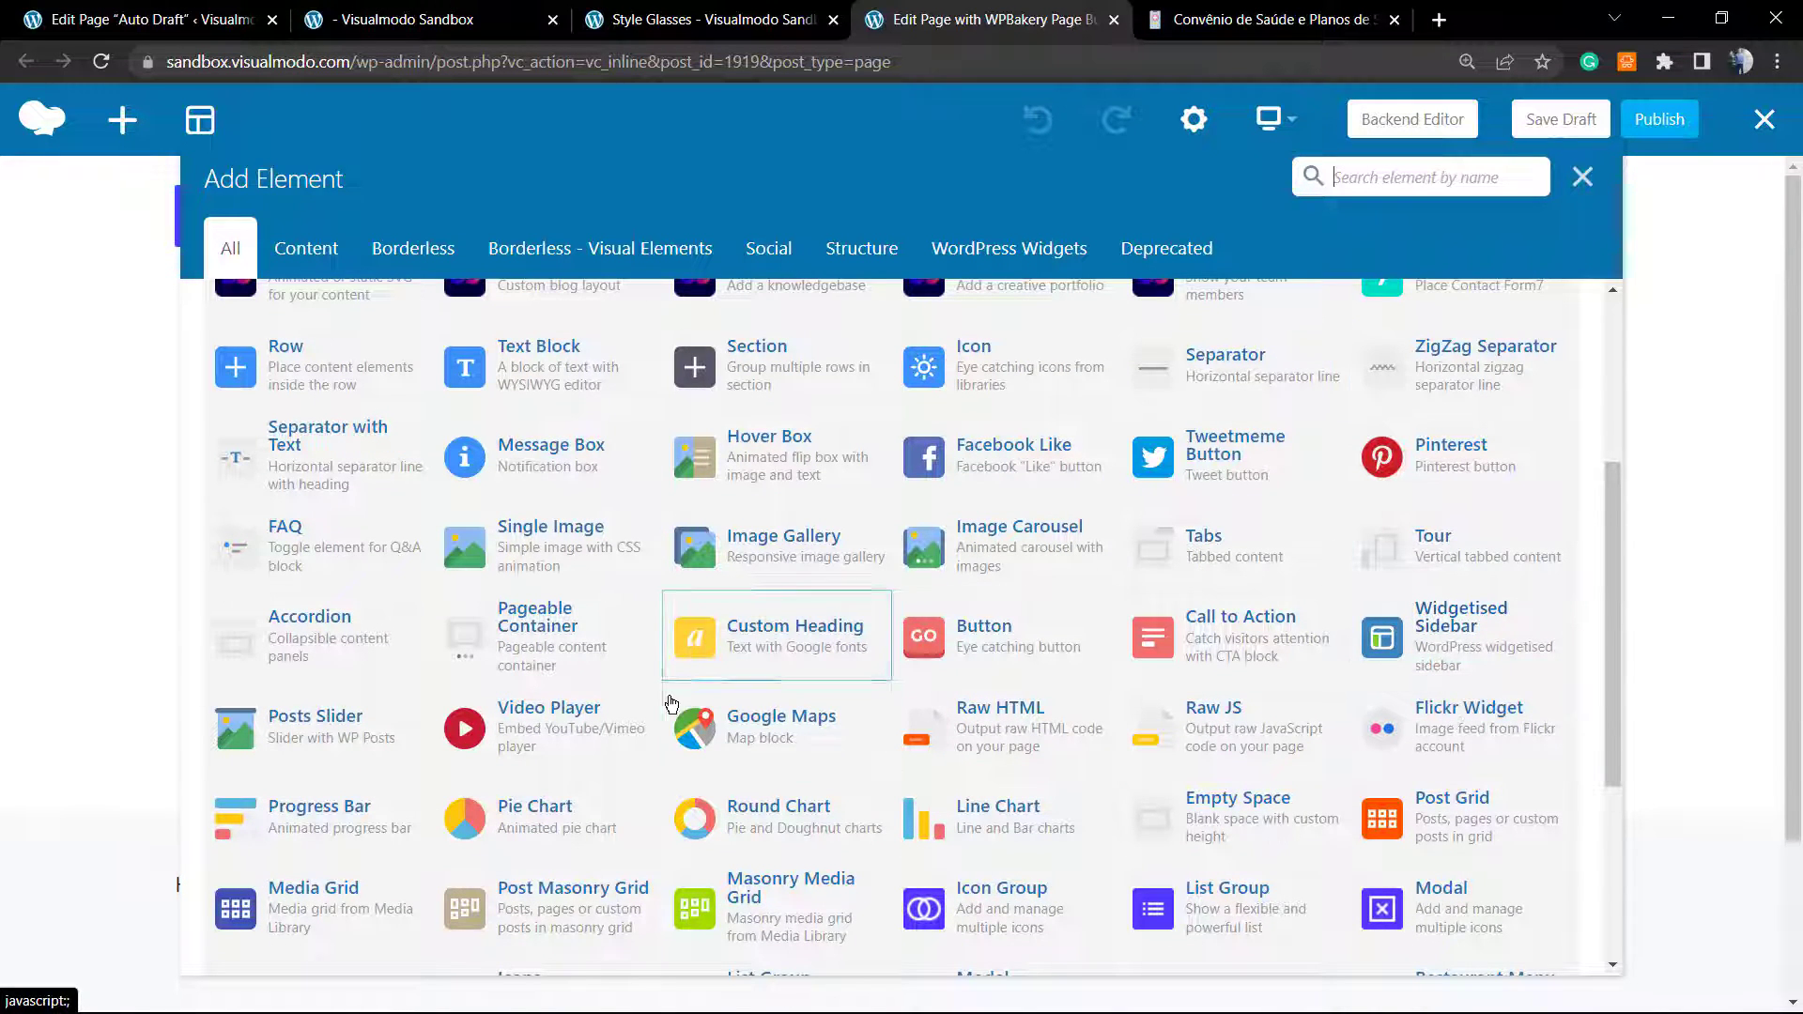
scroll(681, 648, "down", 2)
scroll(670, 703, "down", 1)
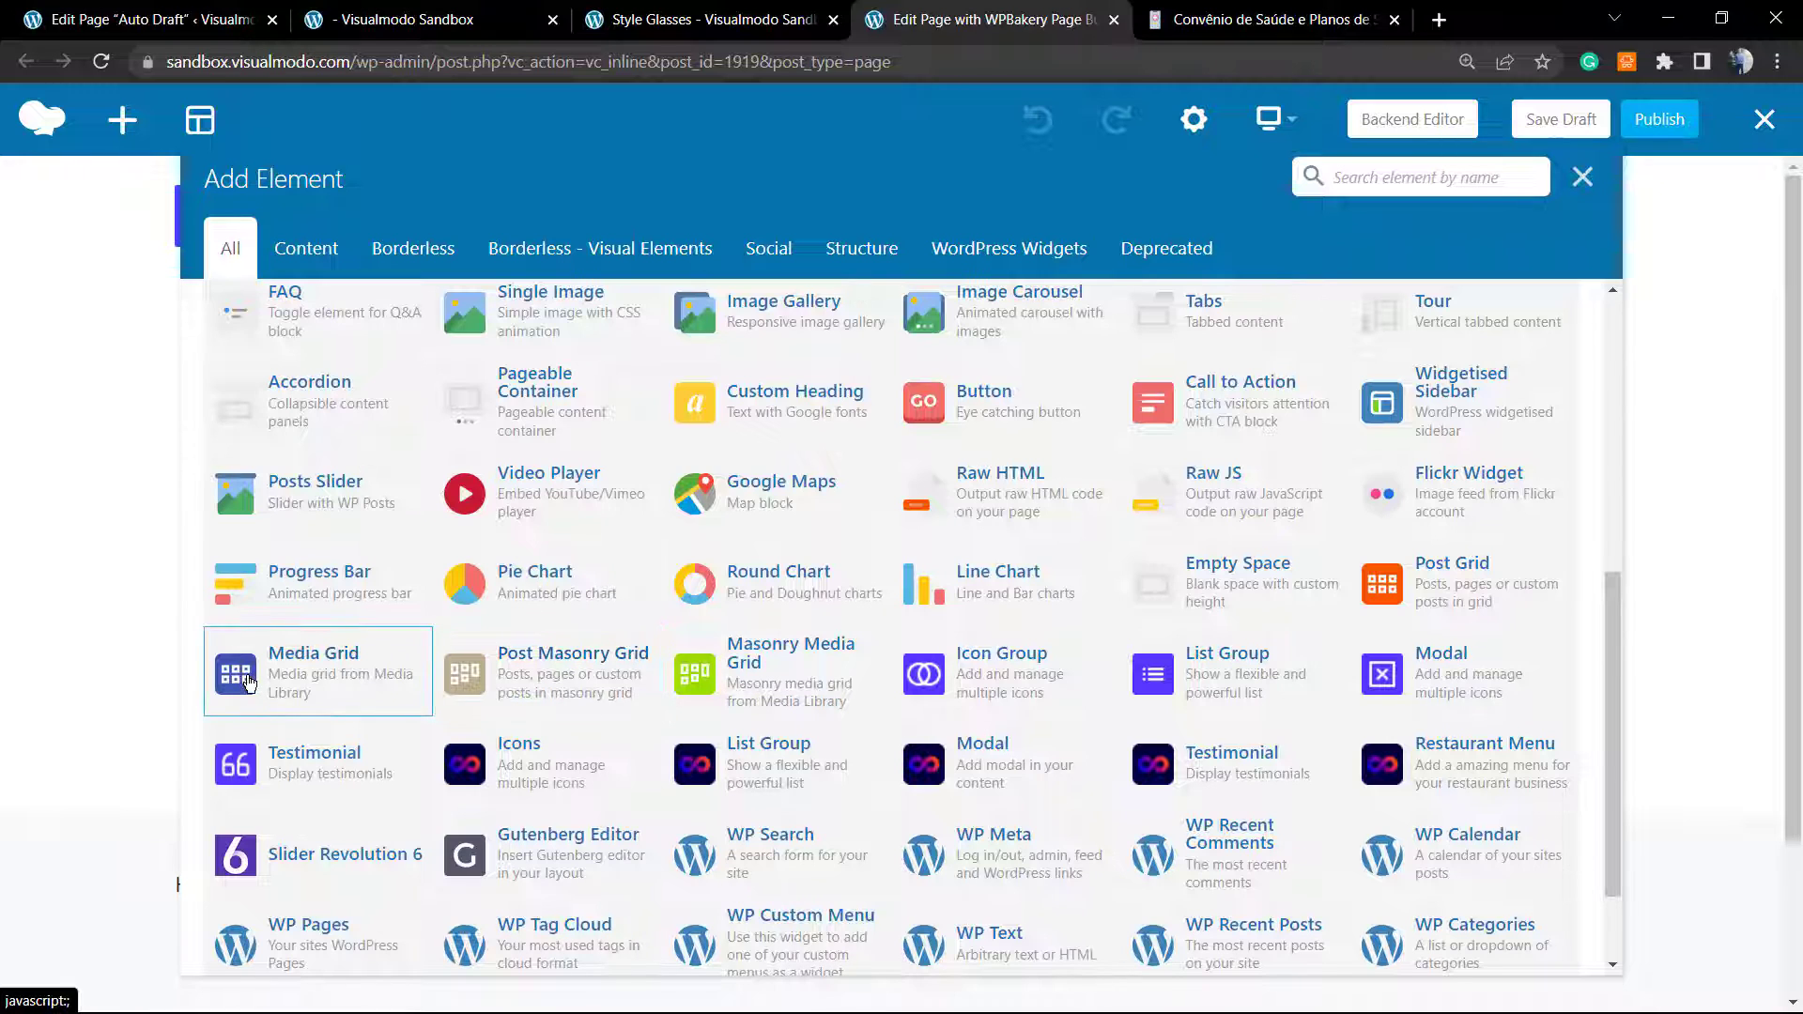
left_click(1418, 598)
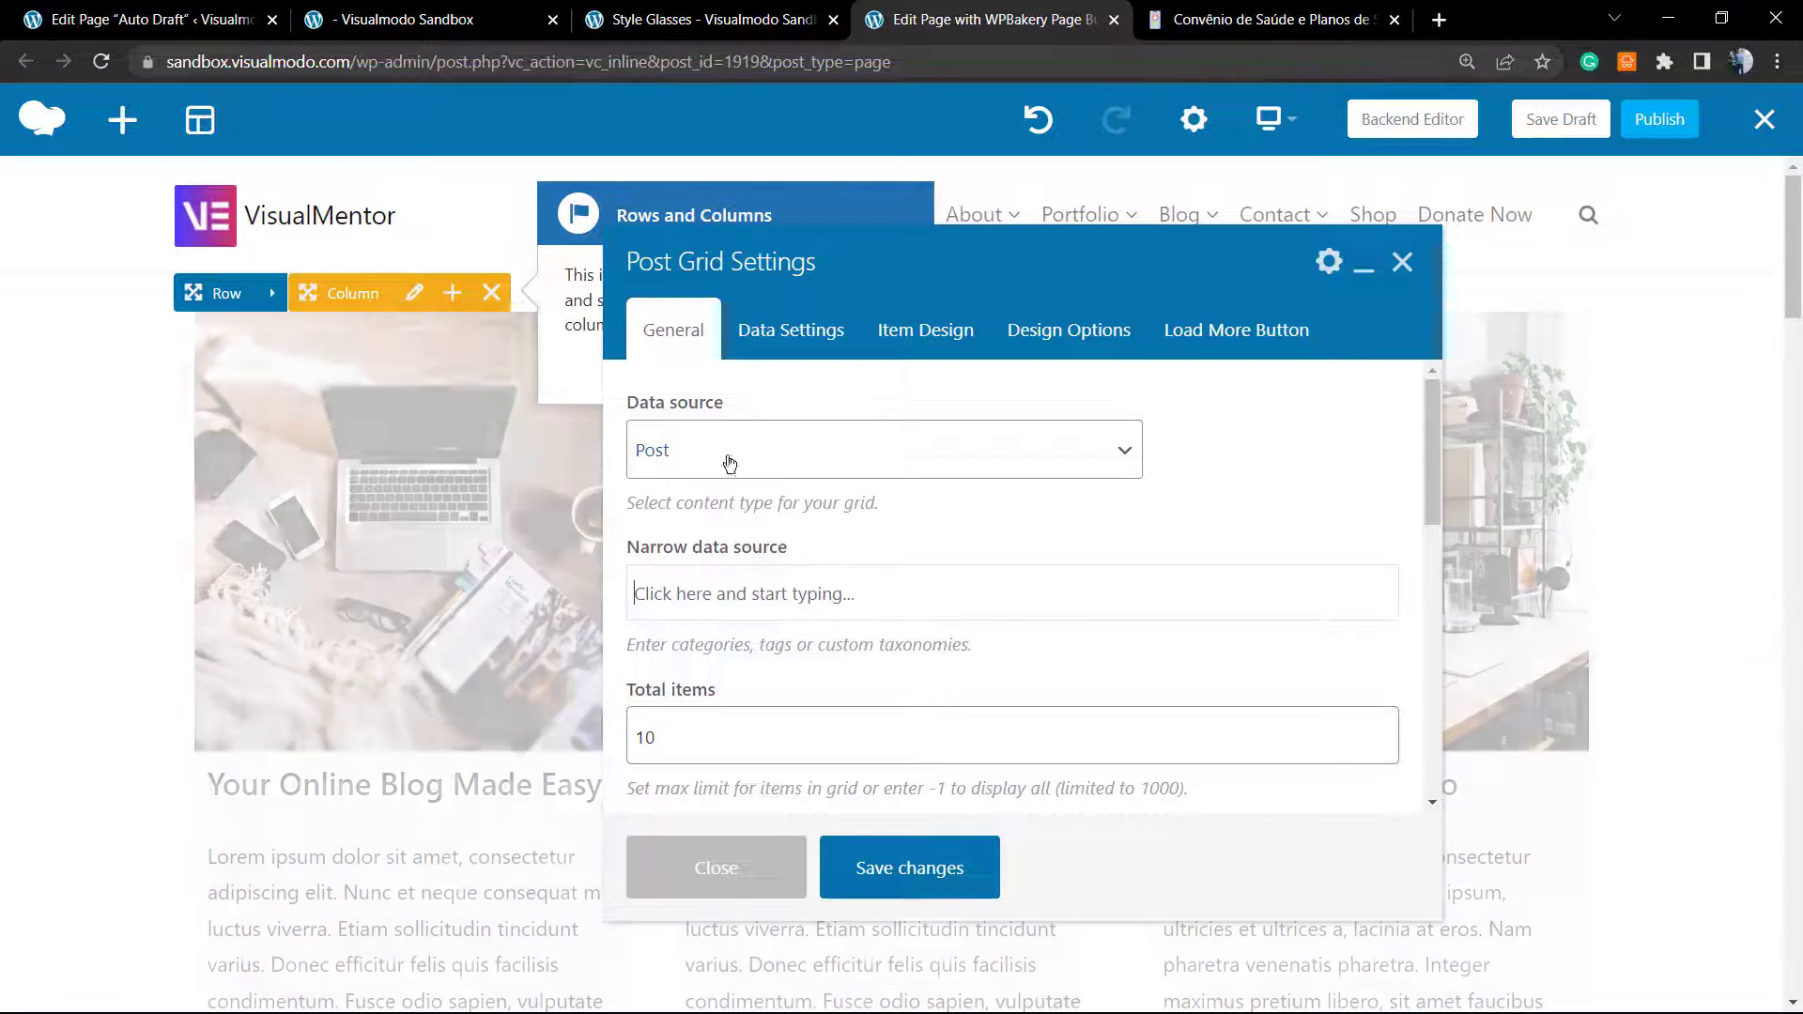
Step: Review the new Post Grid's general settings and save them with the default options
scroll(792, 695, "down", 1)
scroll(792, 695, "down", 1)
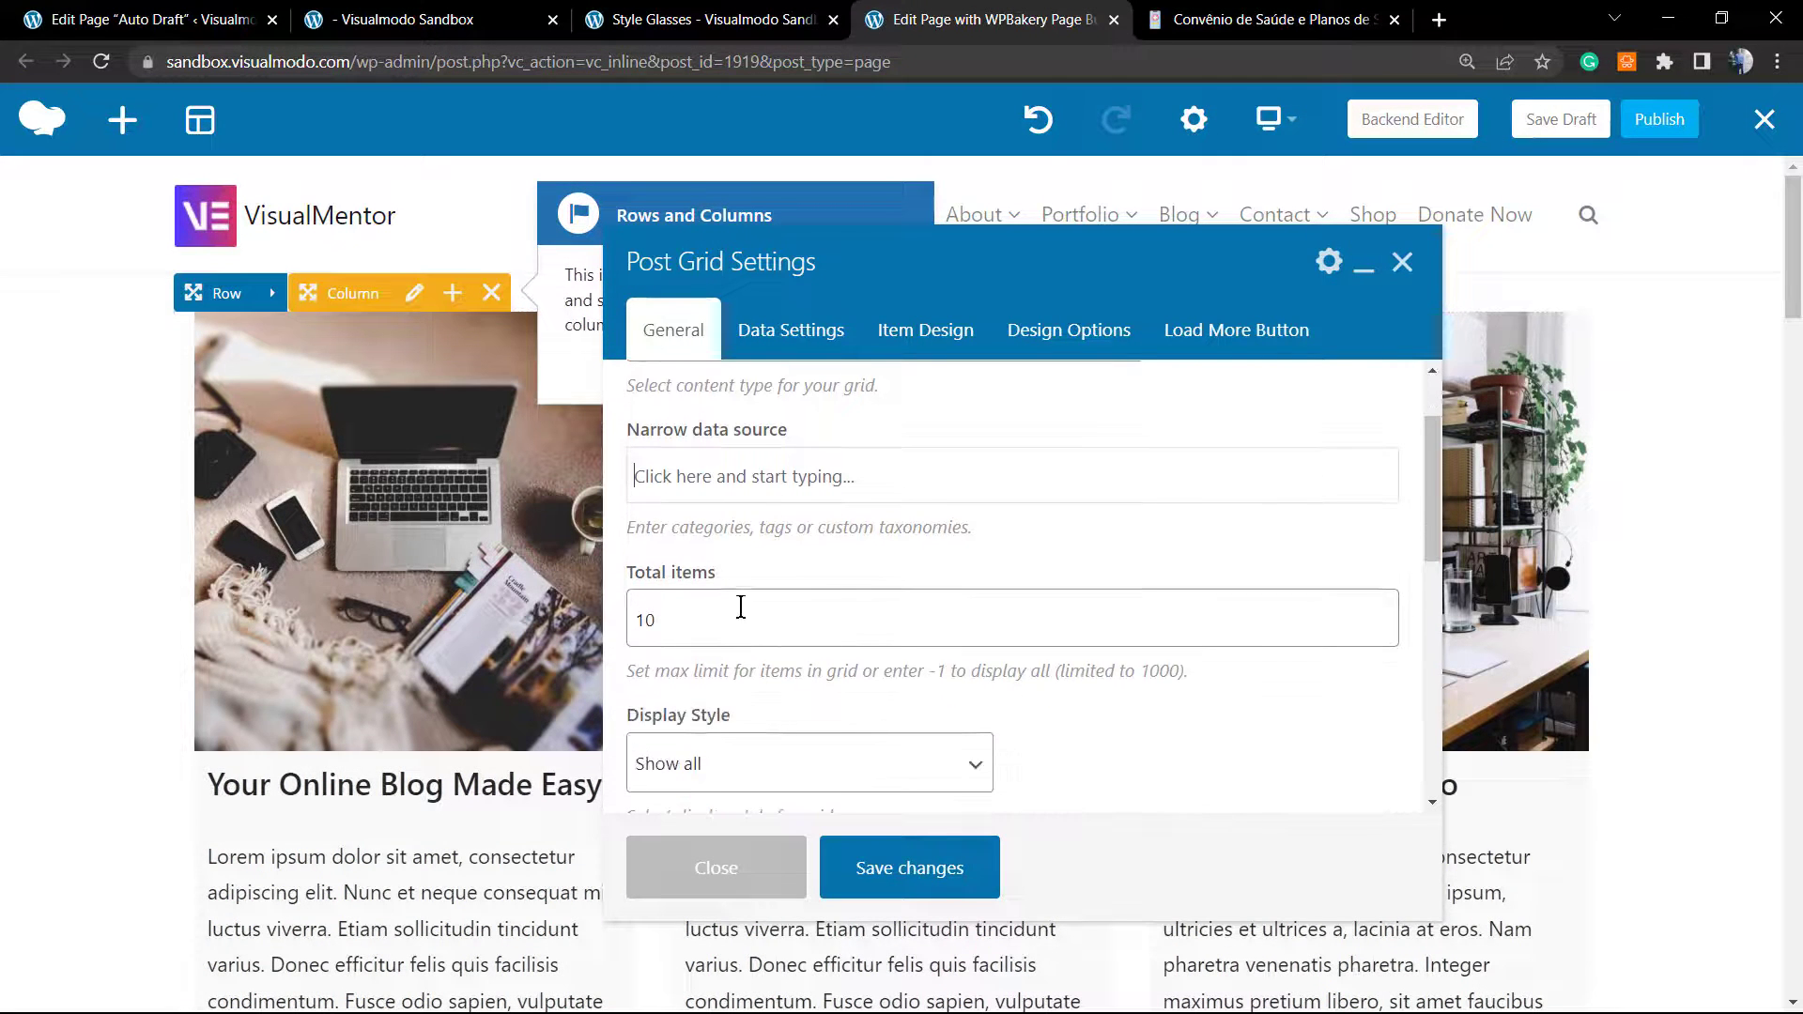
scroll(747, 619, "down", 1)
scroll(798, 752, "up", 1)
left_click(833, 858)
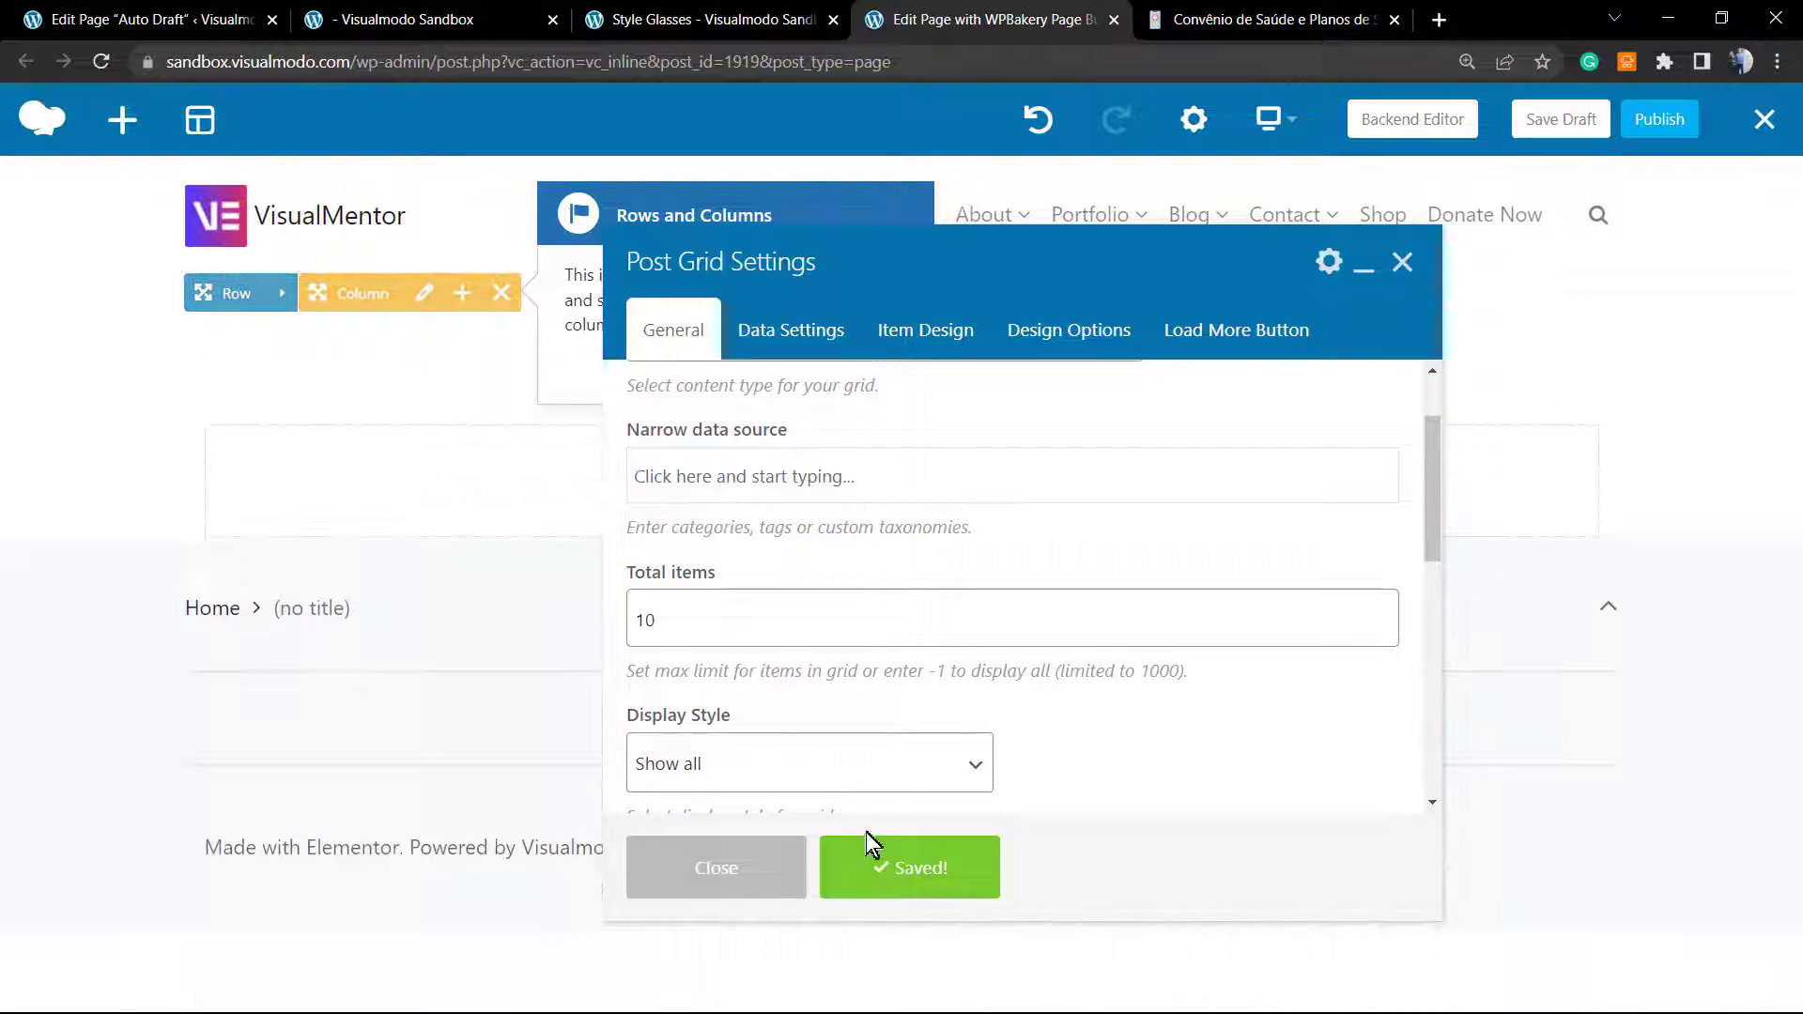
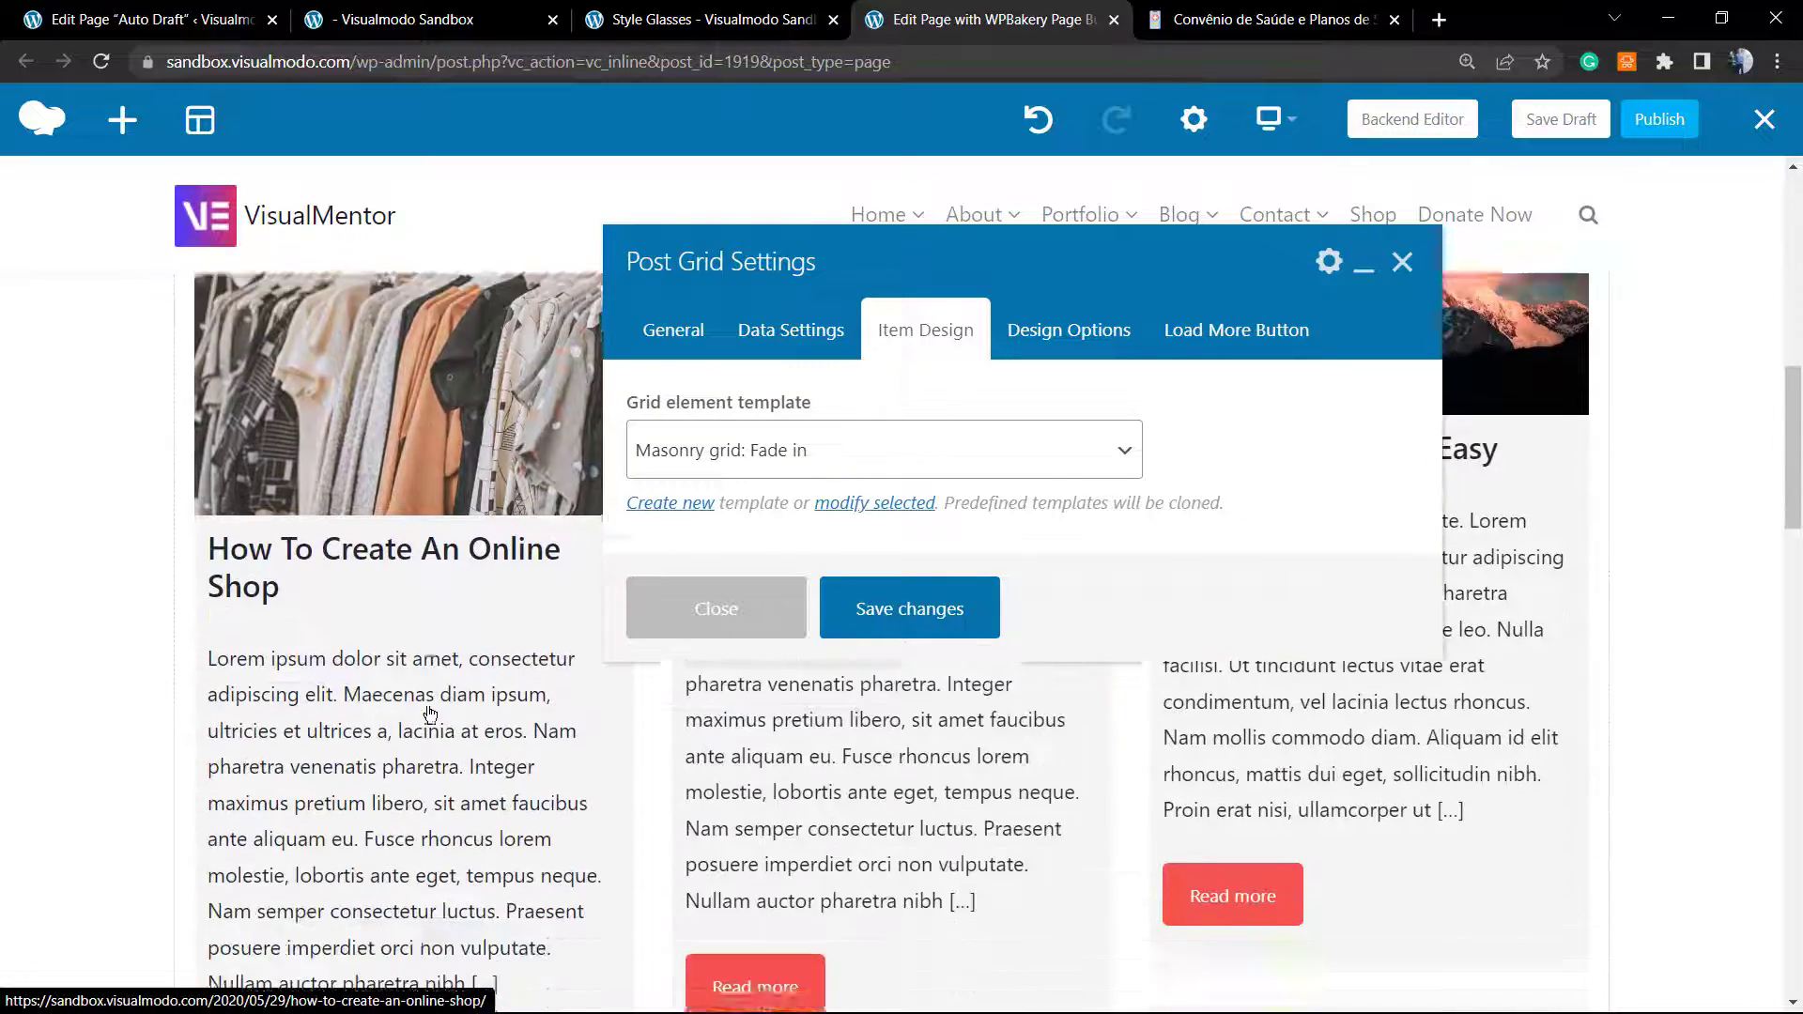
Step: Set the Post Grid's display style to Load more button in its general settings
scroll(431, 714, "down", 7)
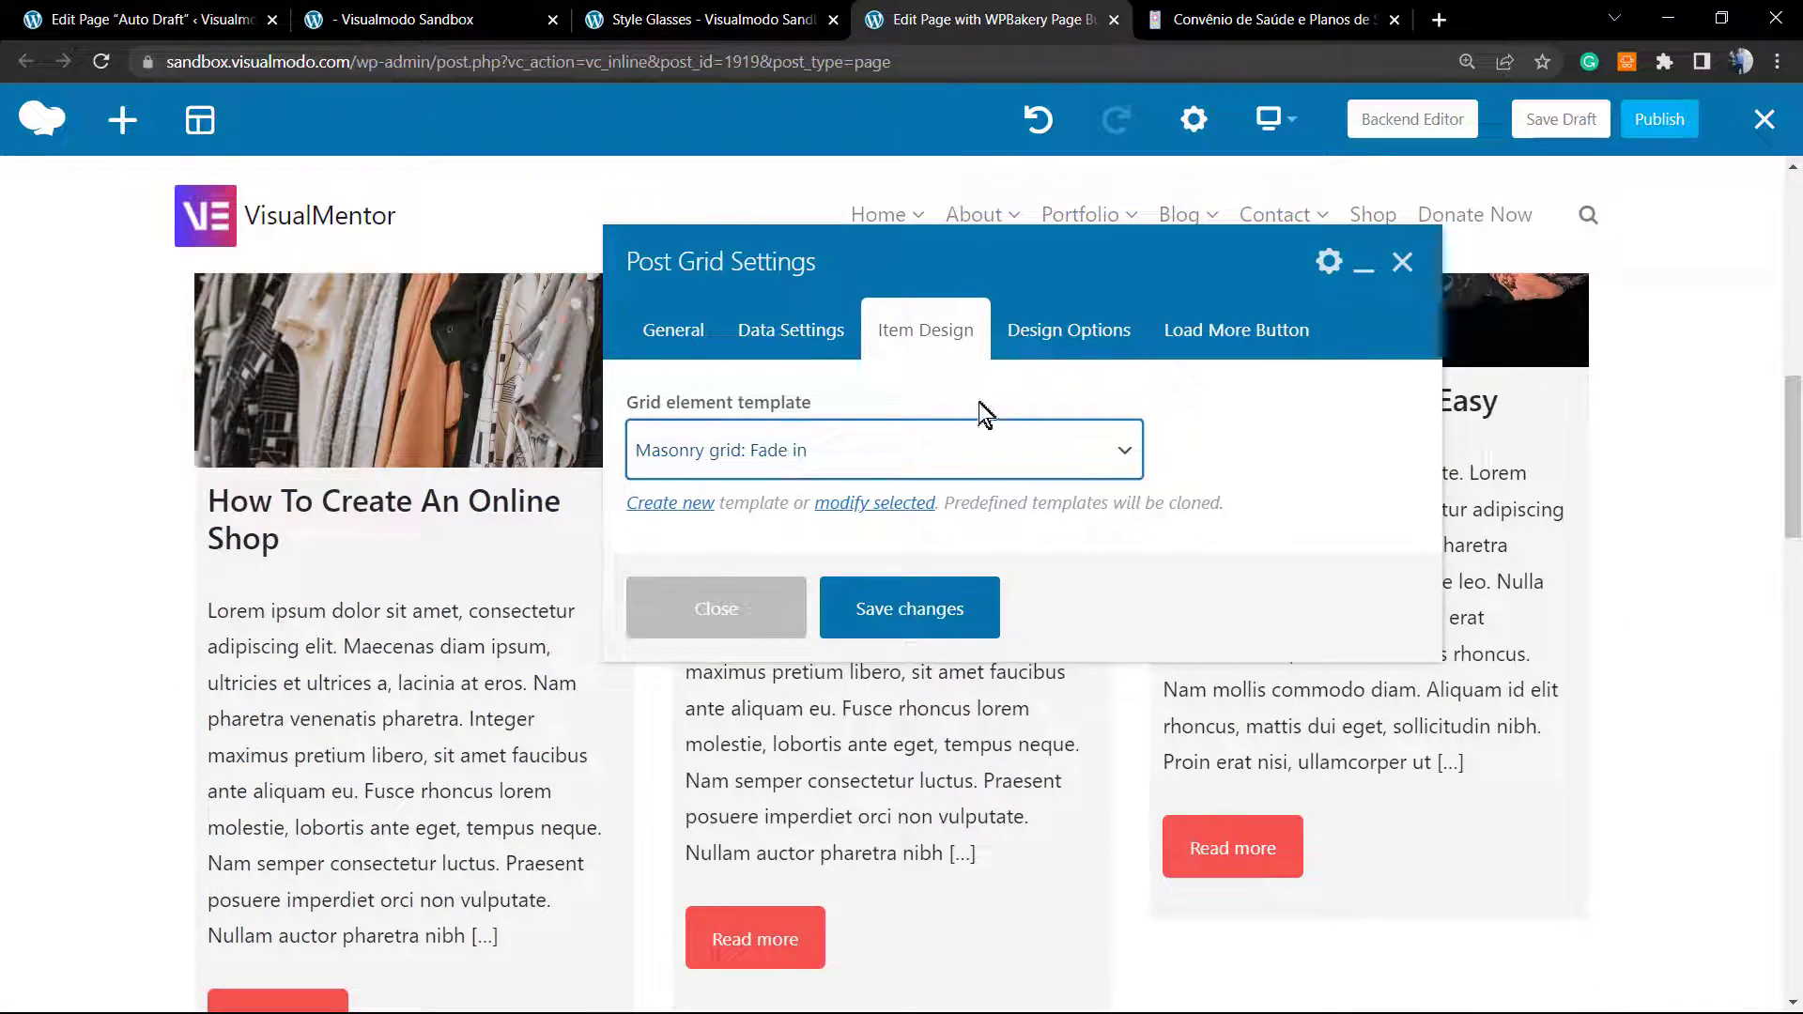
left_click(662, 329)
scroll(889, 559, "down", 3)
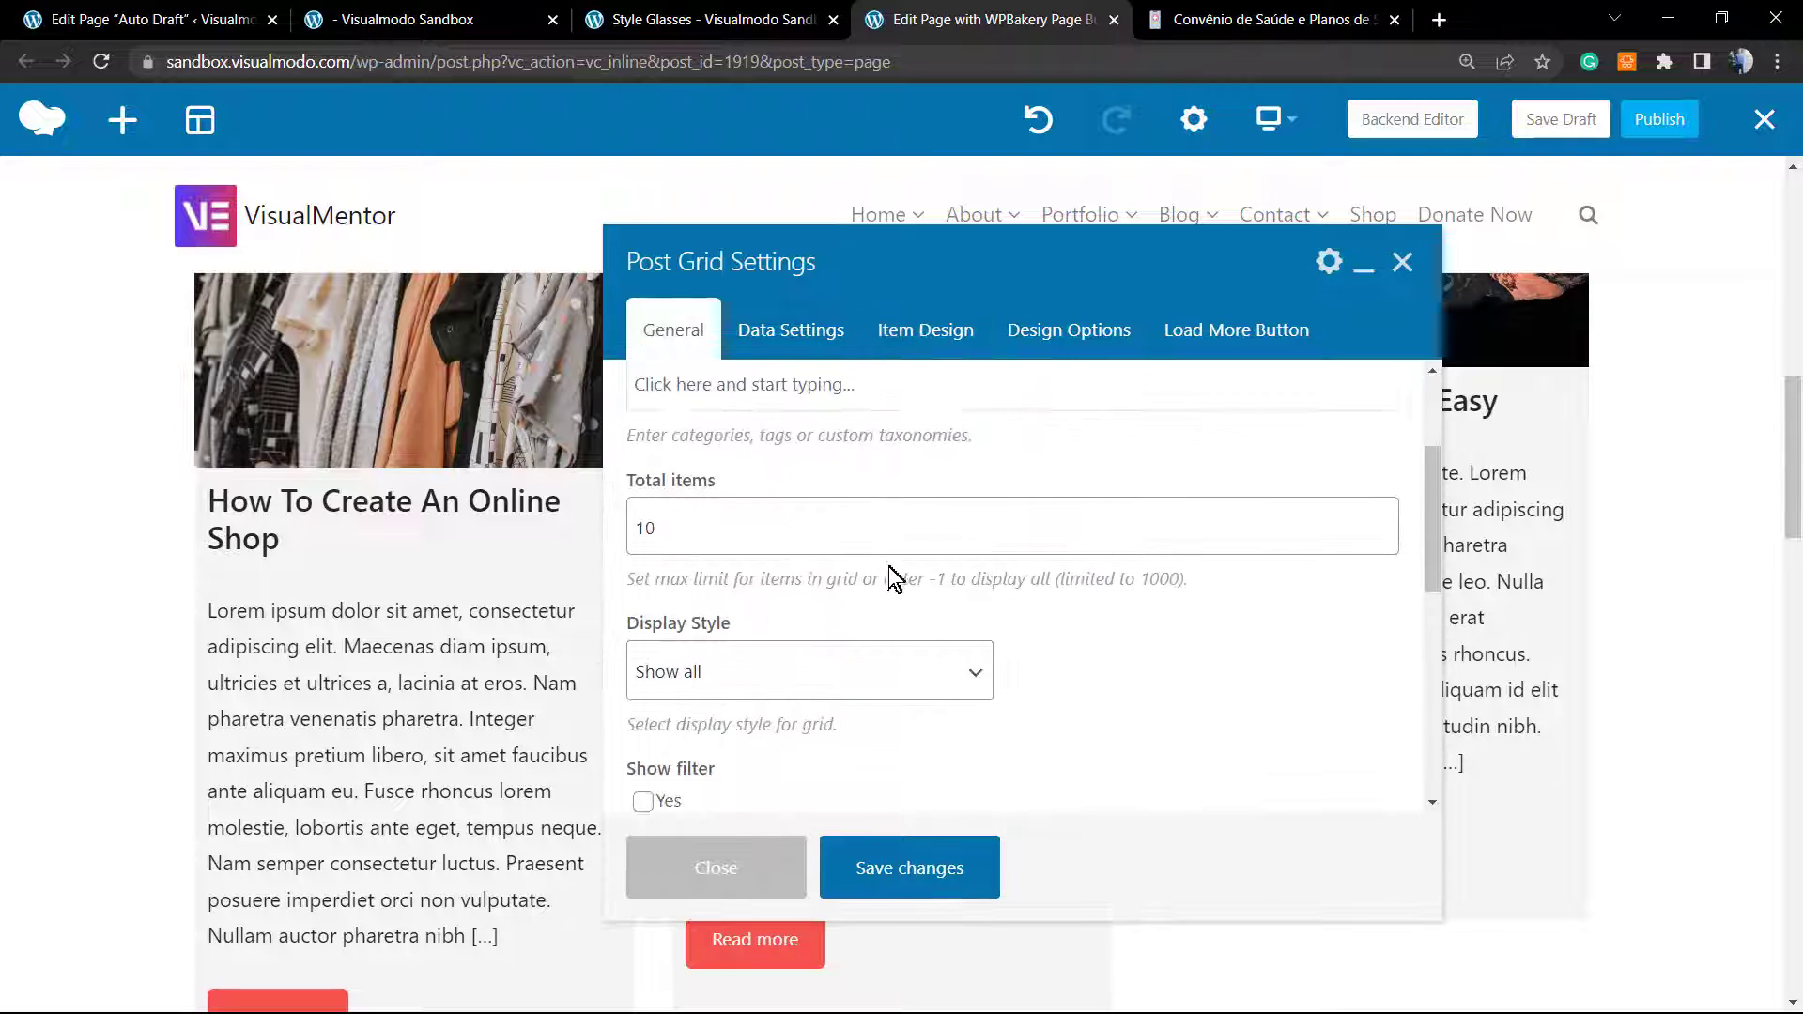
scroll(873, 577, "down", 1)
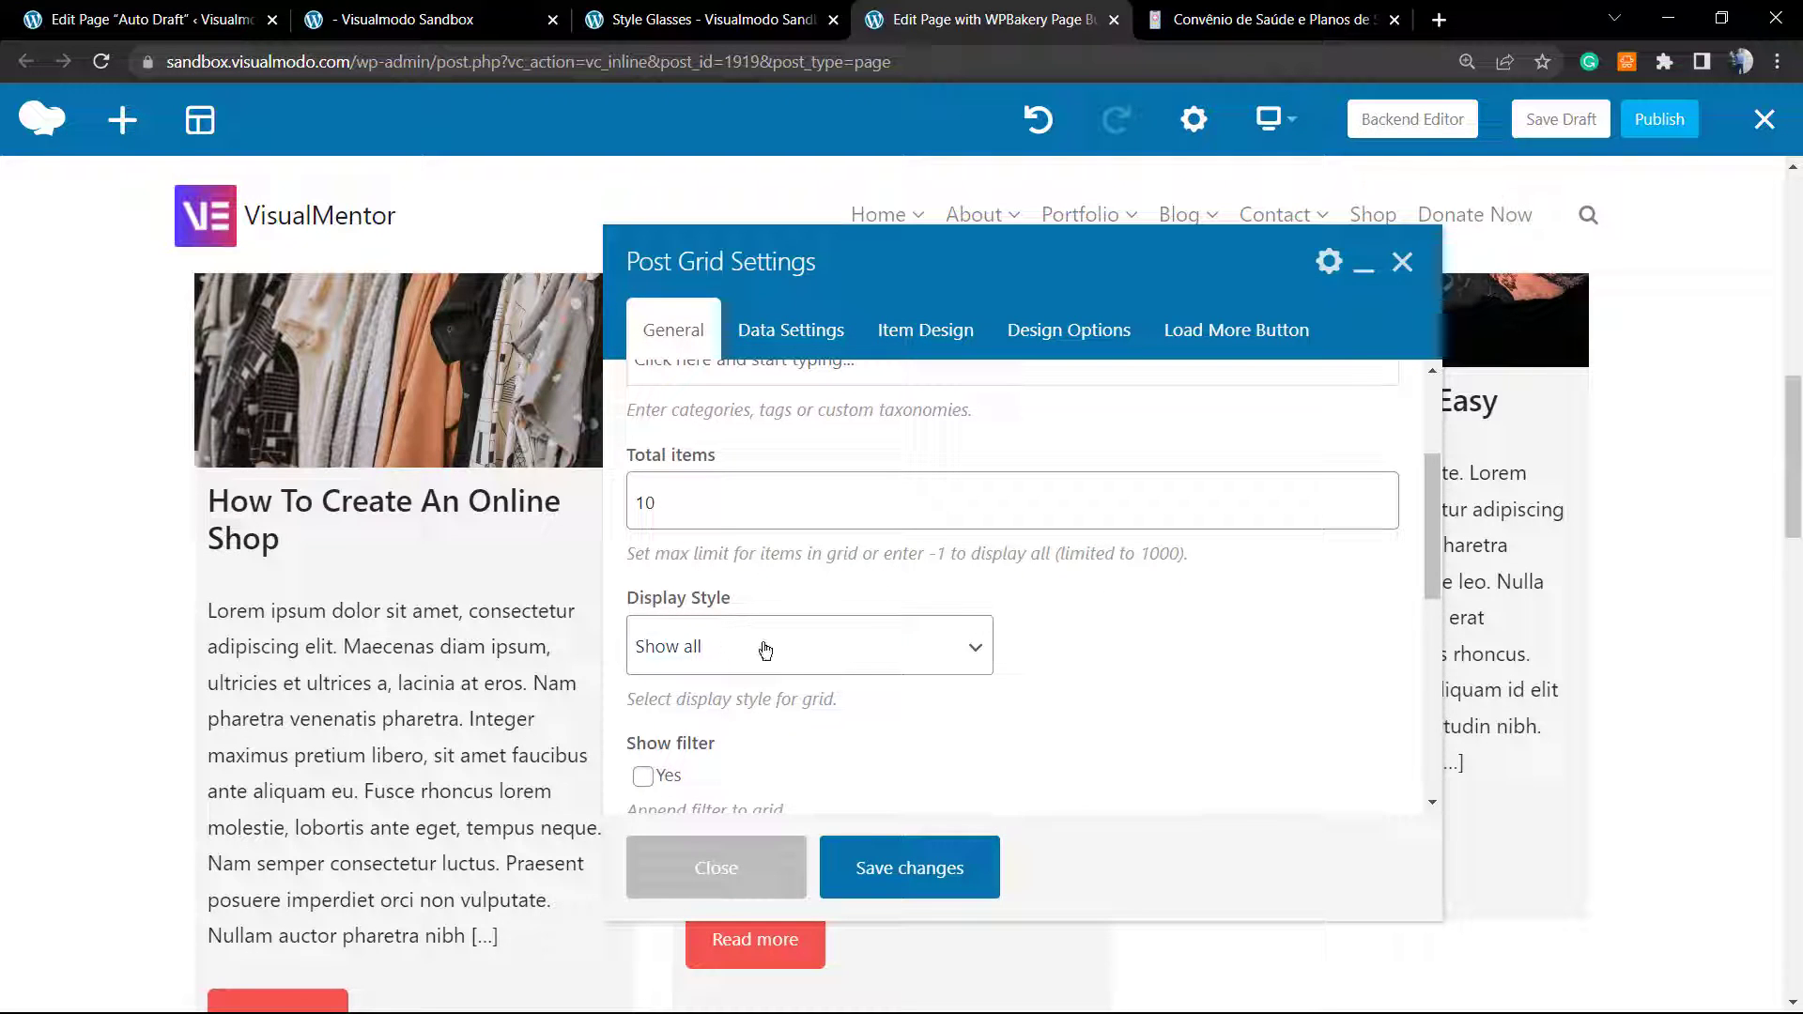
scroll(848, 646, "down", 3)
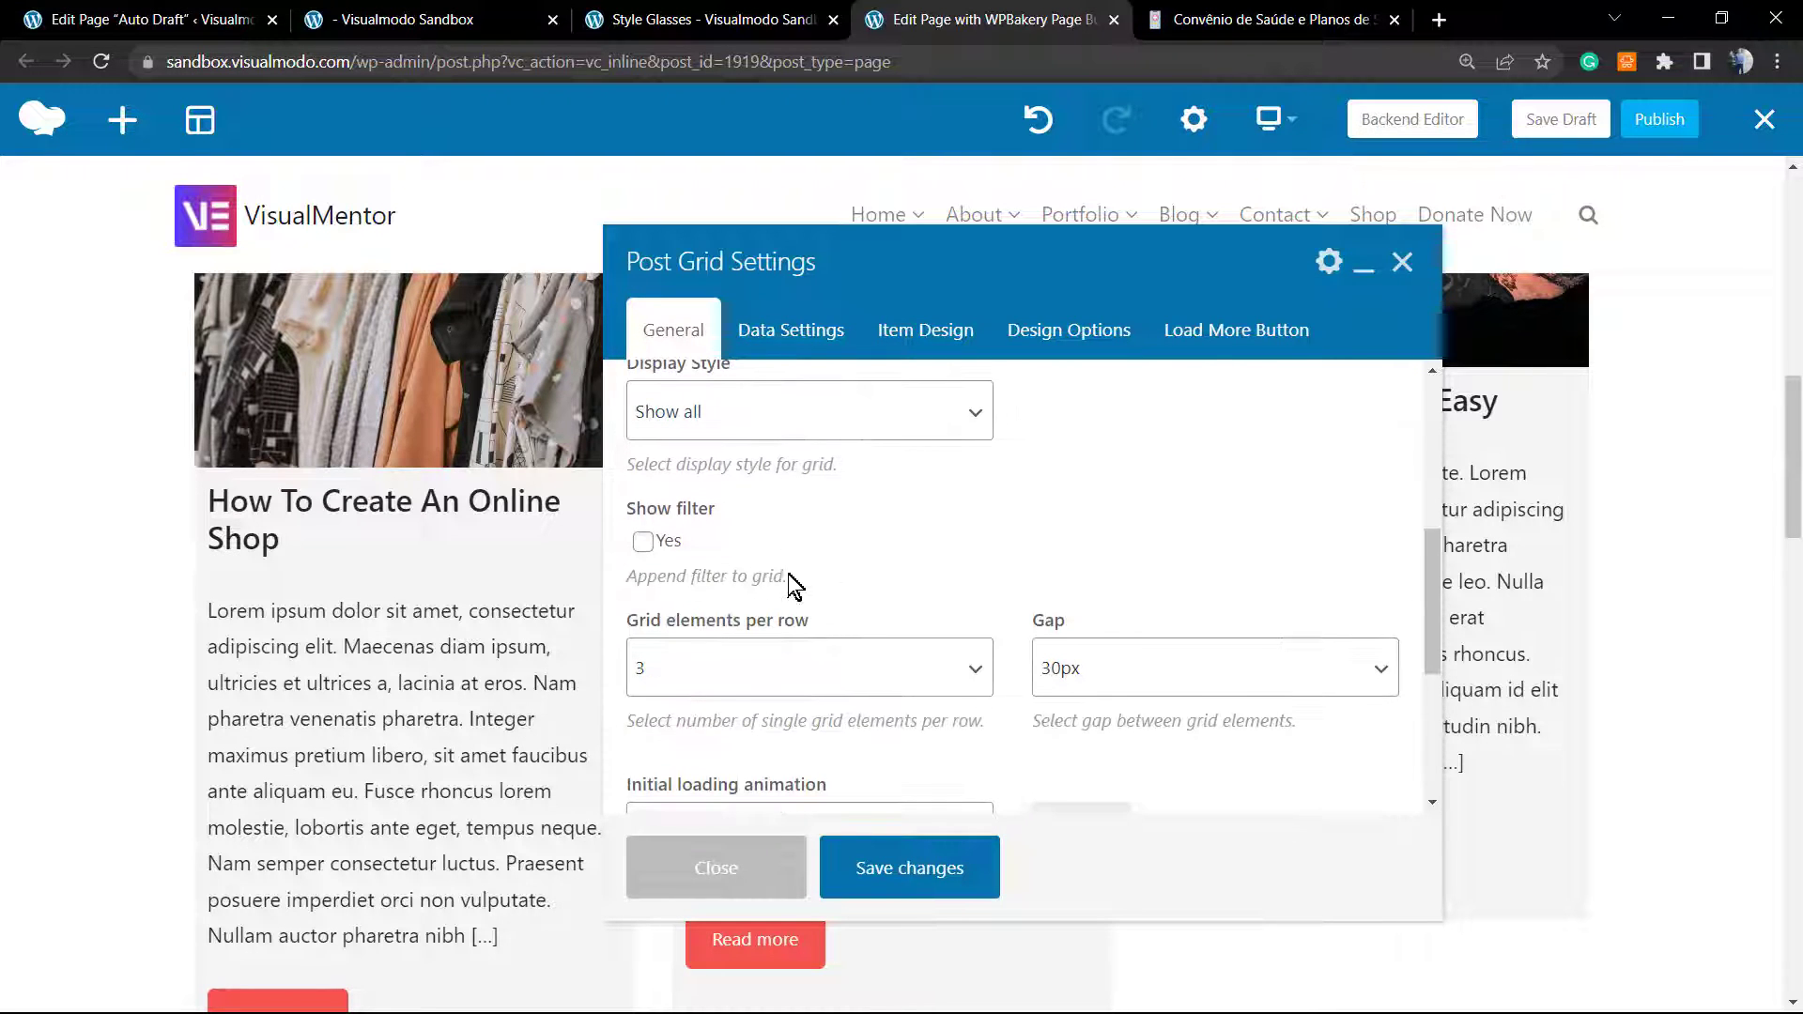
scroll(787, 574, "up", 2)
left_click(765, 527)
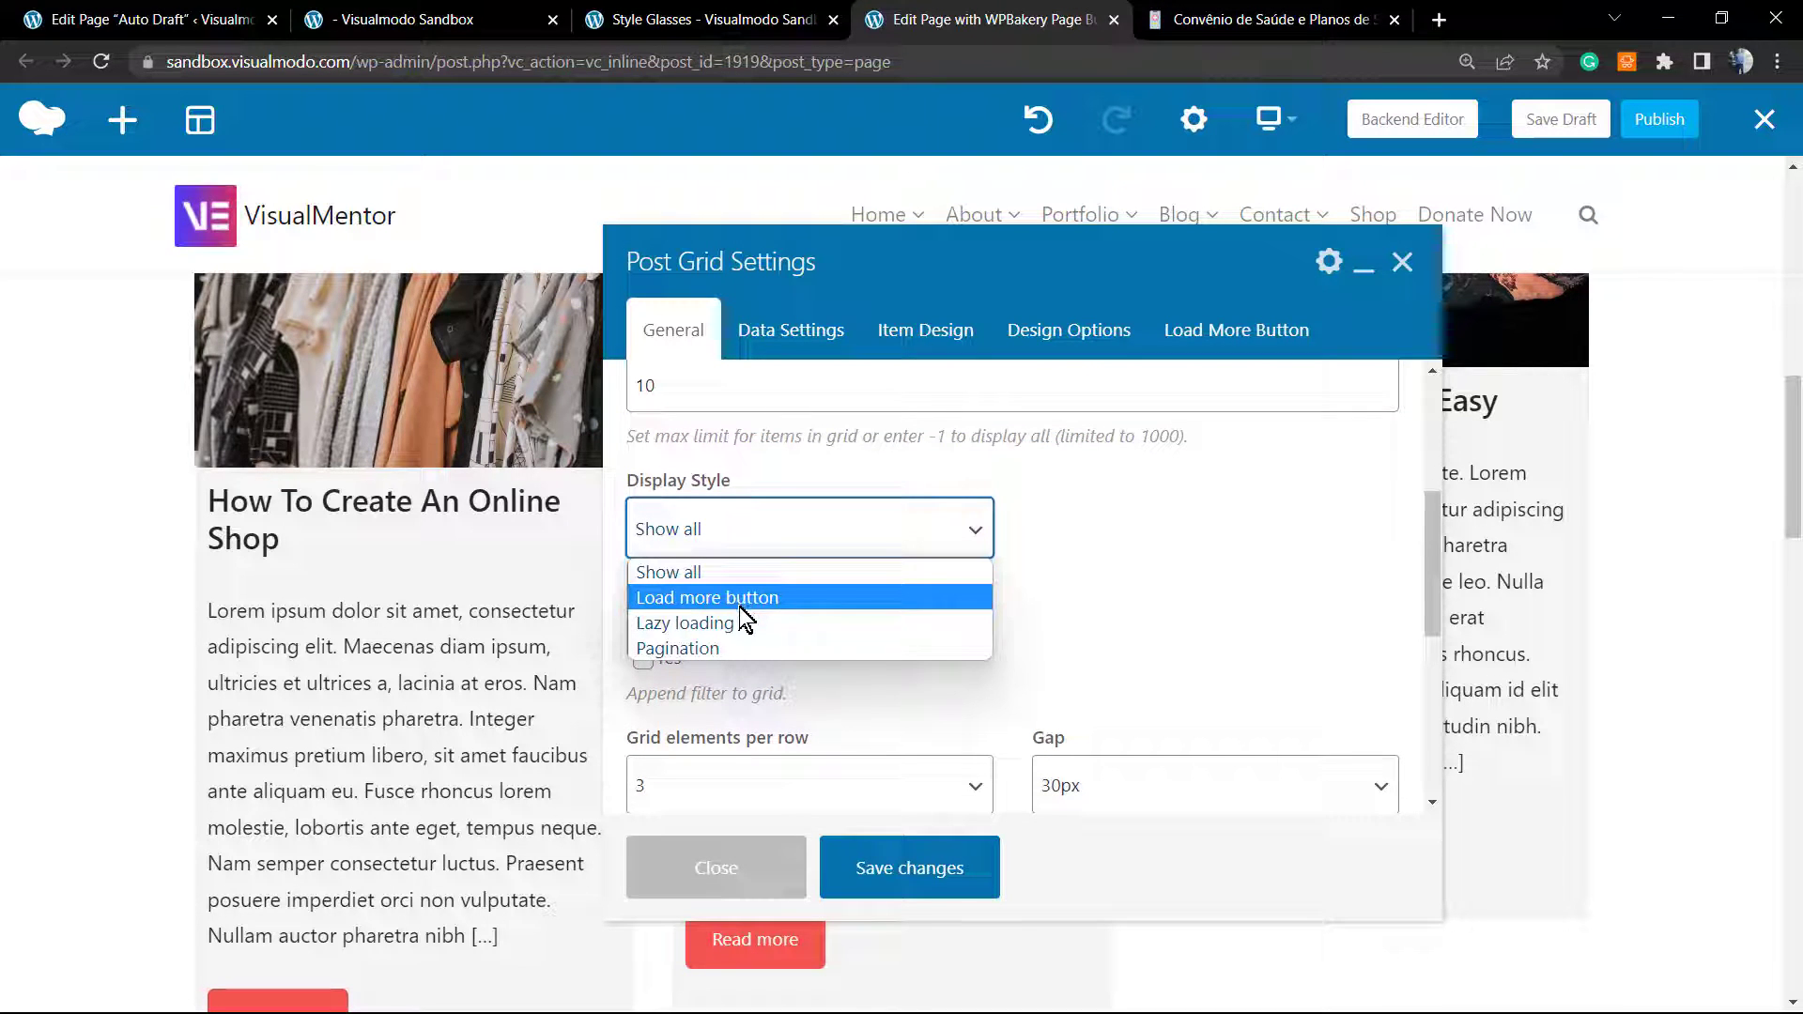
left_click(799, 598)
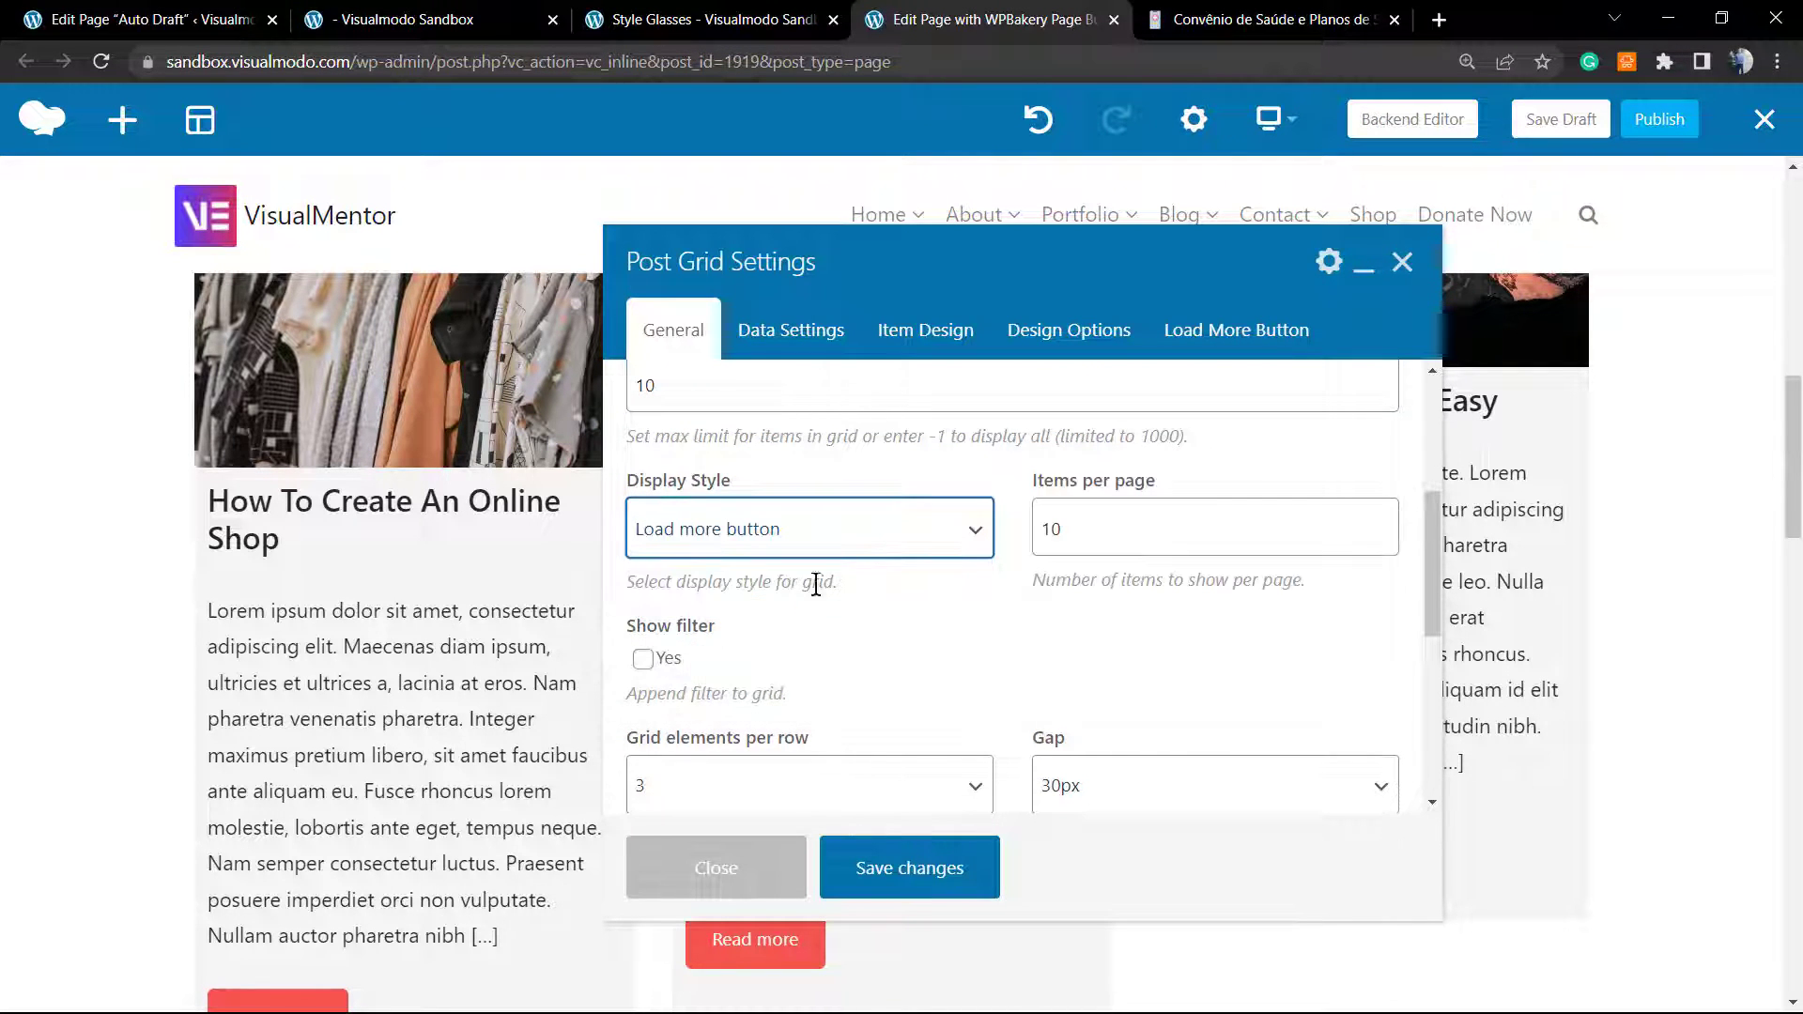
Step: Examine the load more button's shape, color, size, alignment and icon options, switching the icon on and off again
left_click(1209, 334)
scroll(866, 552, "down", 3)
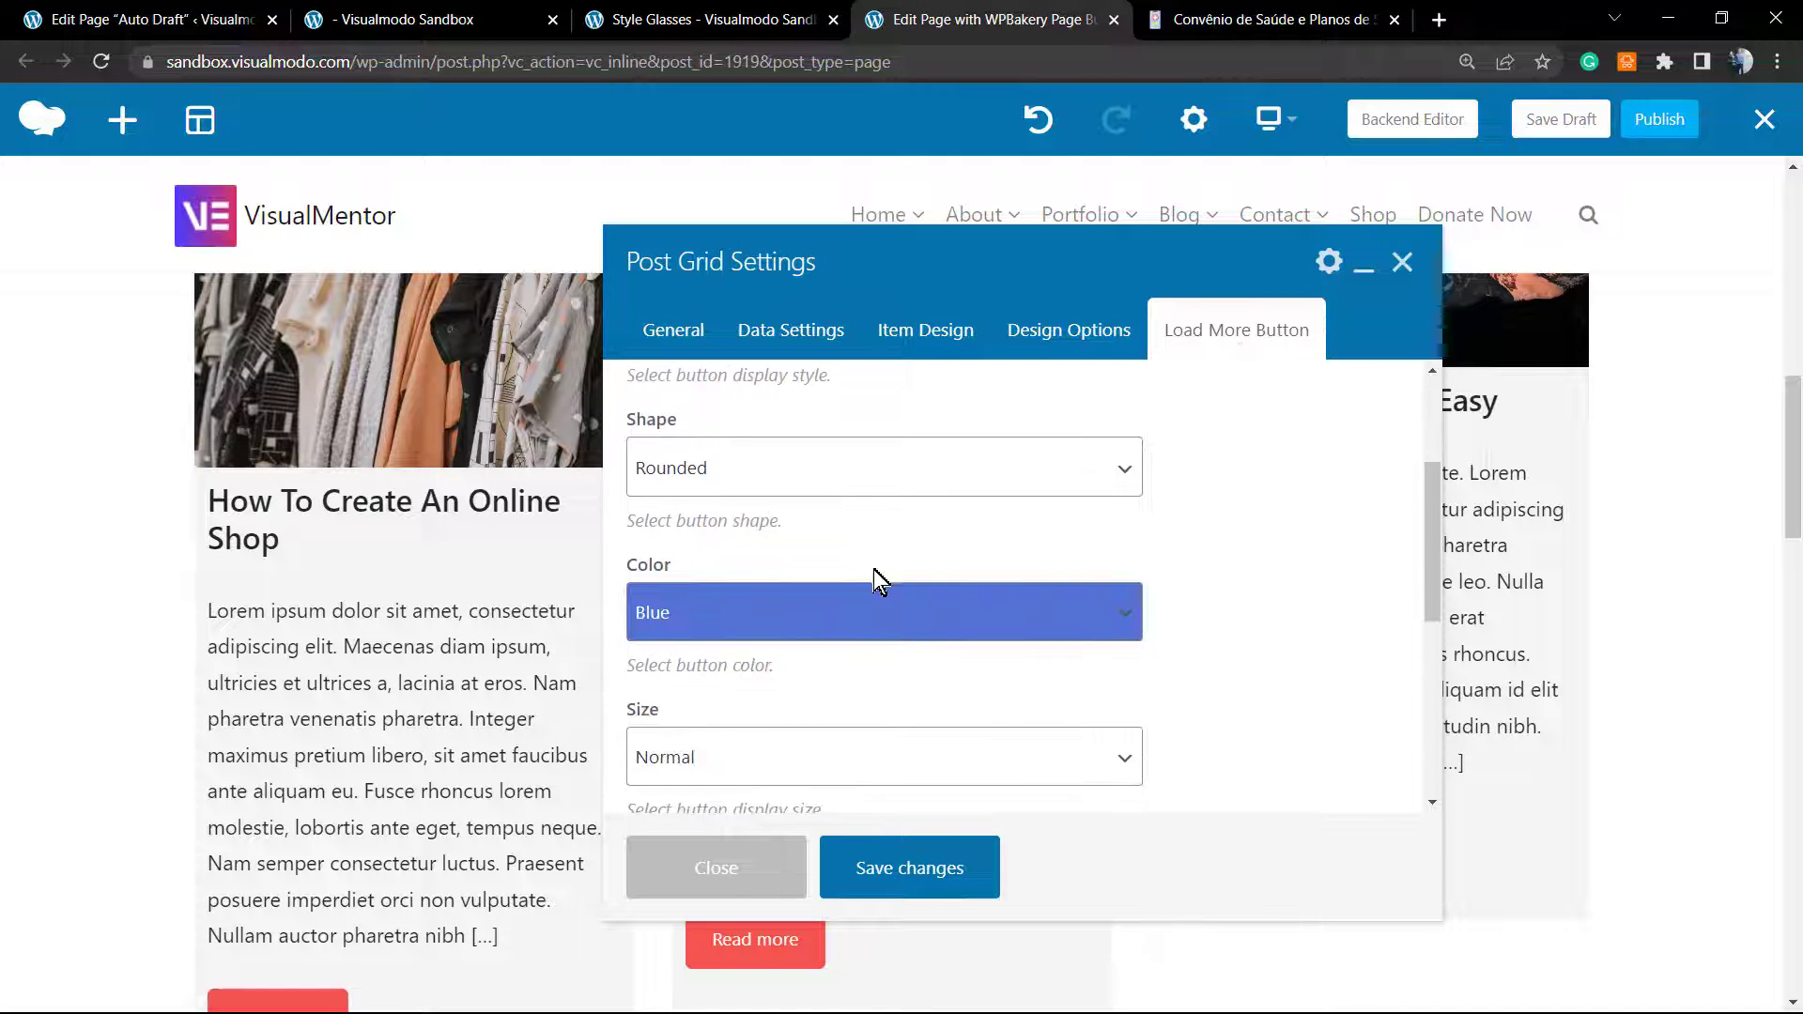
scroll(772, 623, "down", 1)
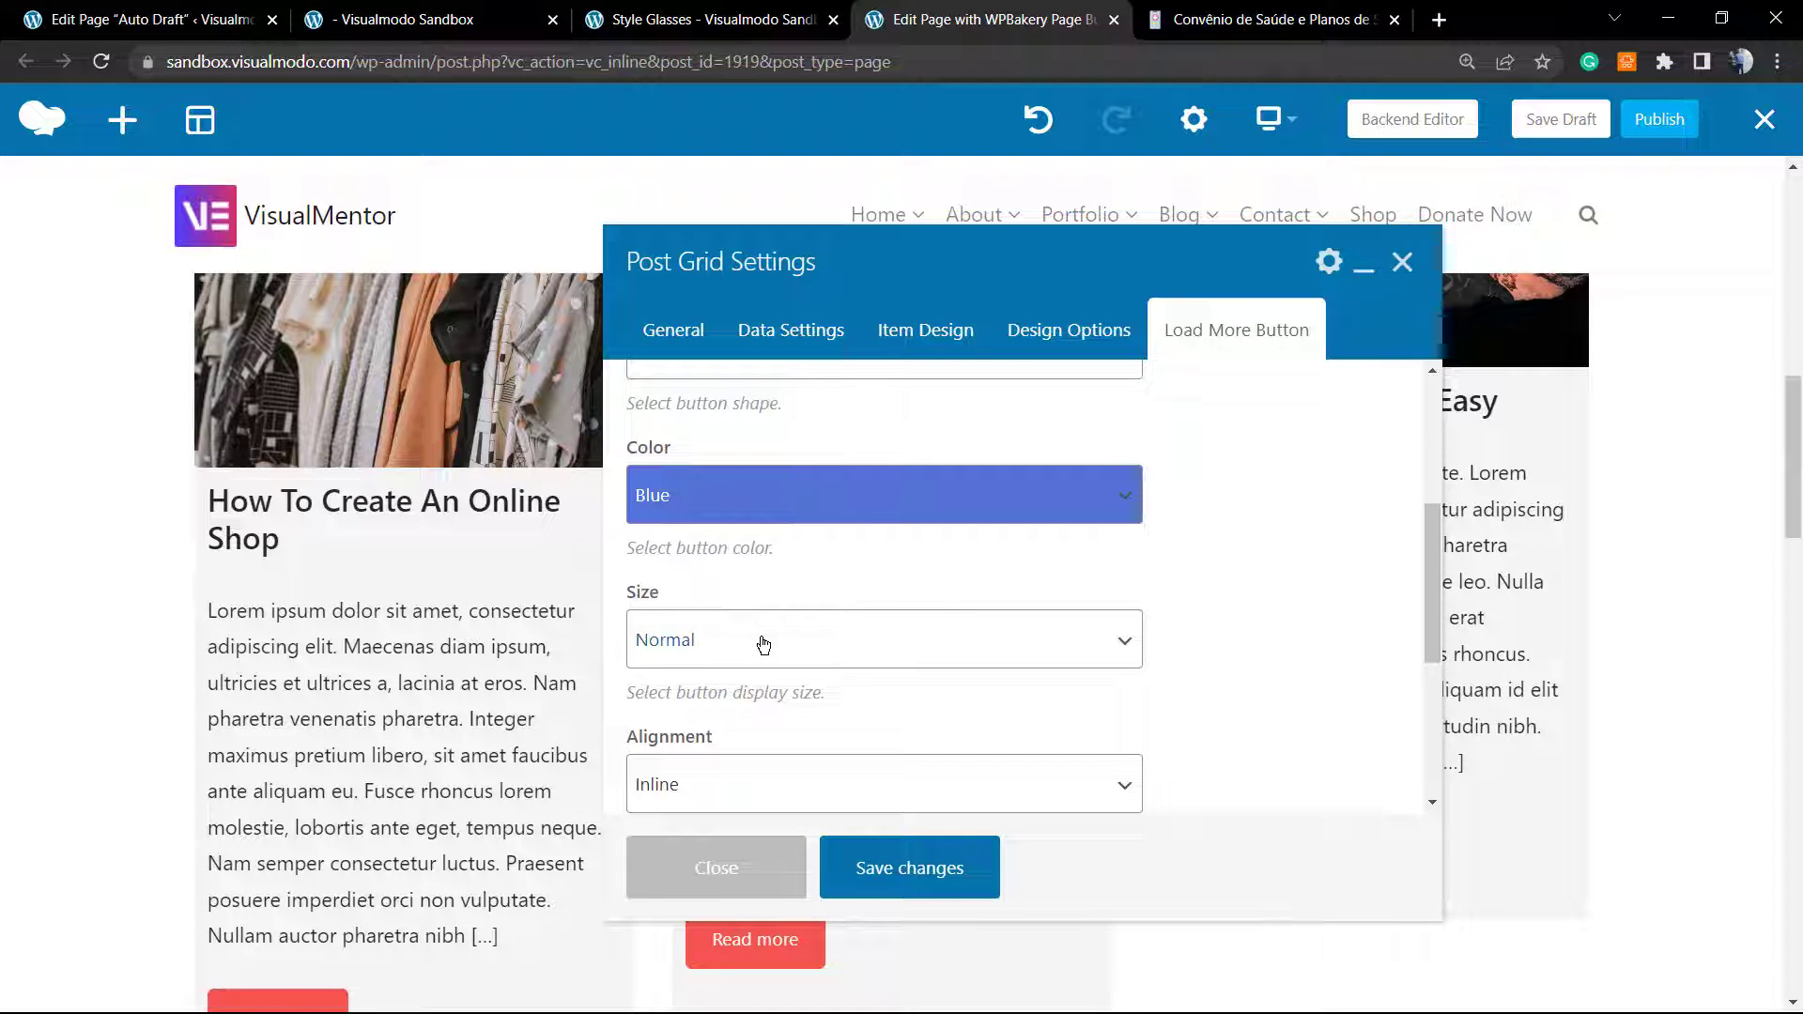
scroll(758, 645, "down", 1)
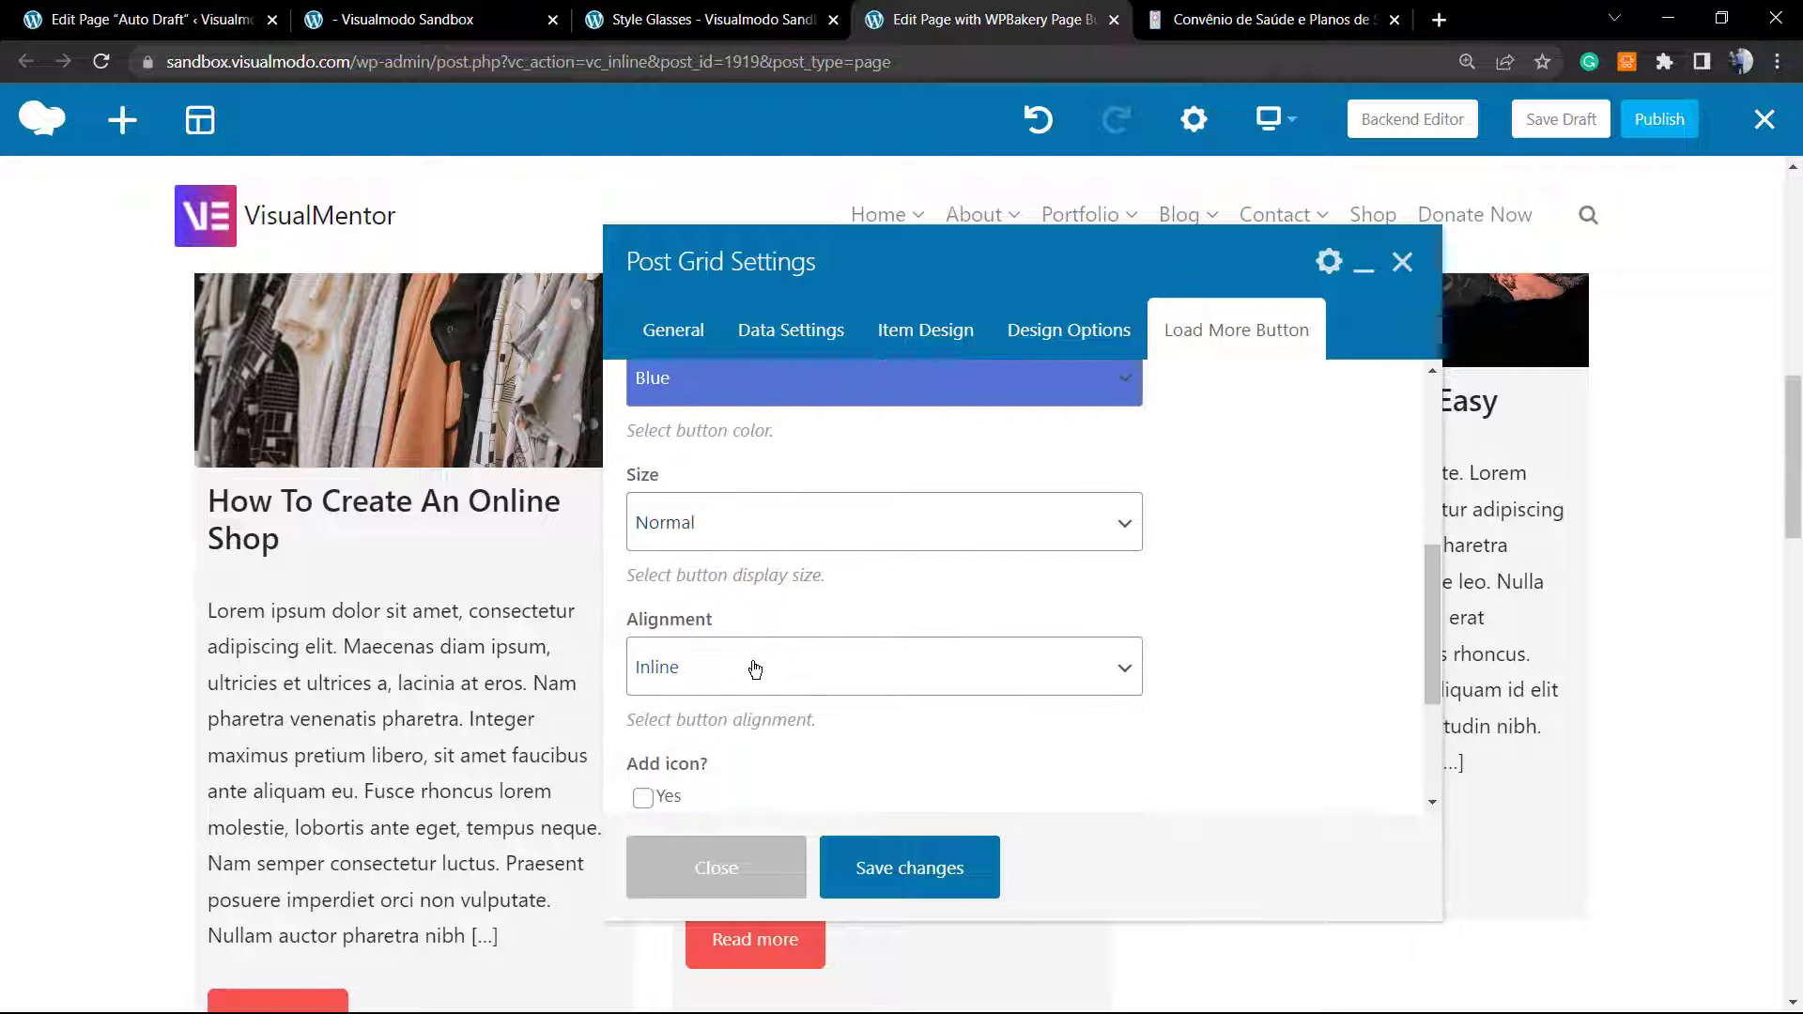
scroll(757, 674, "down", 1)
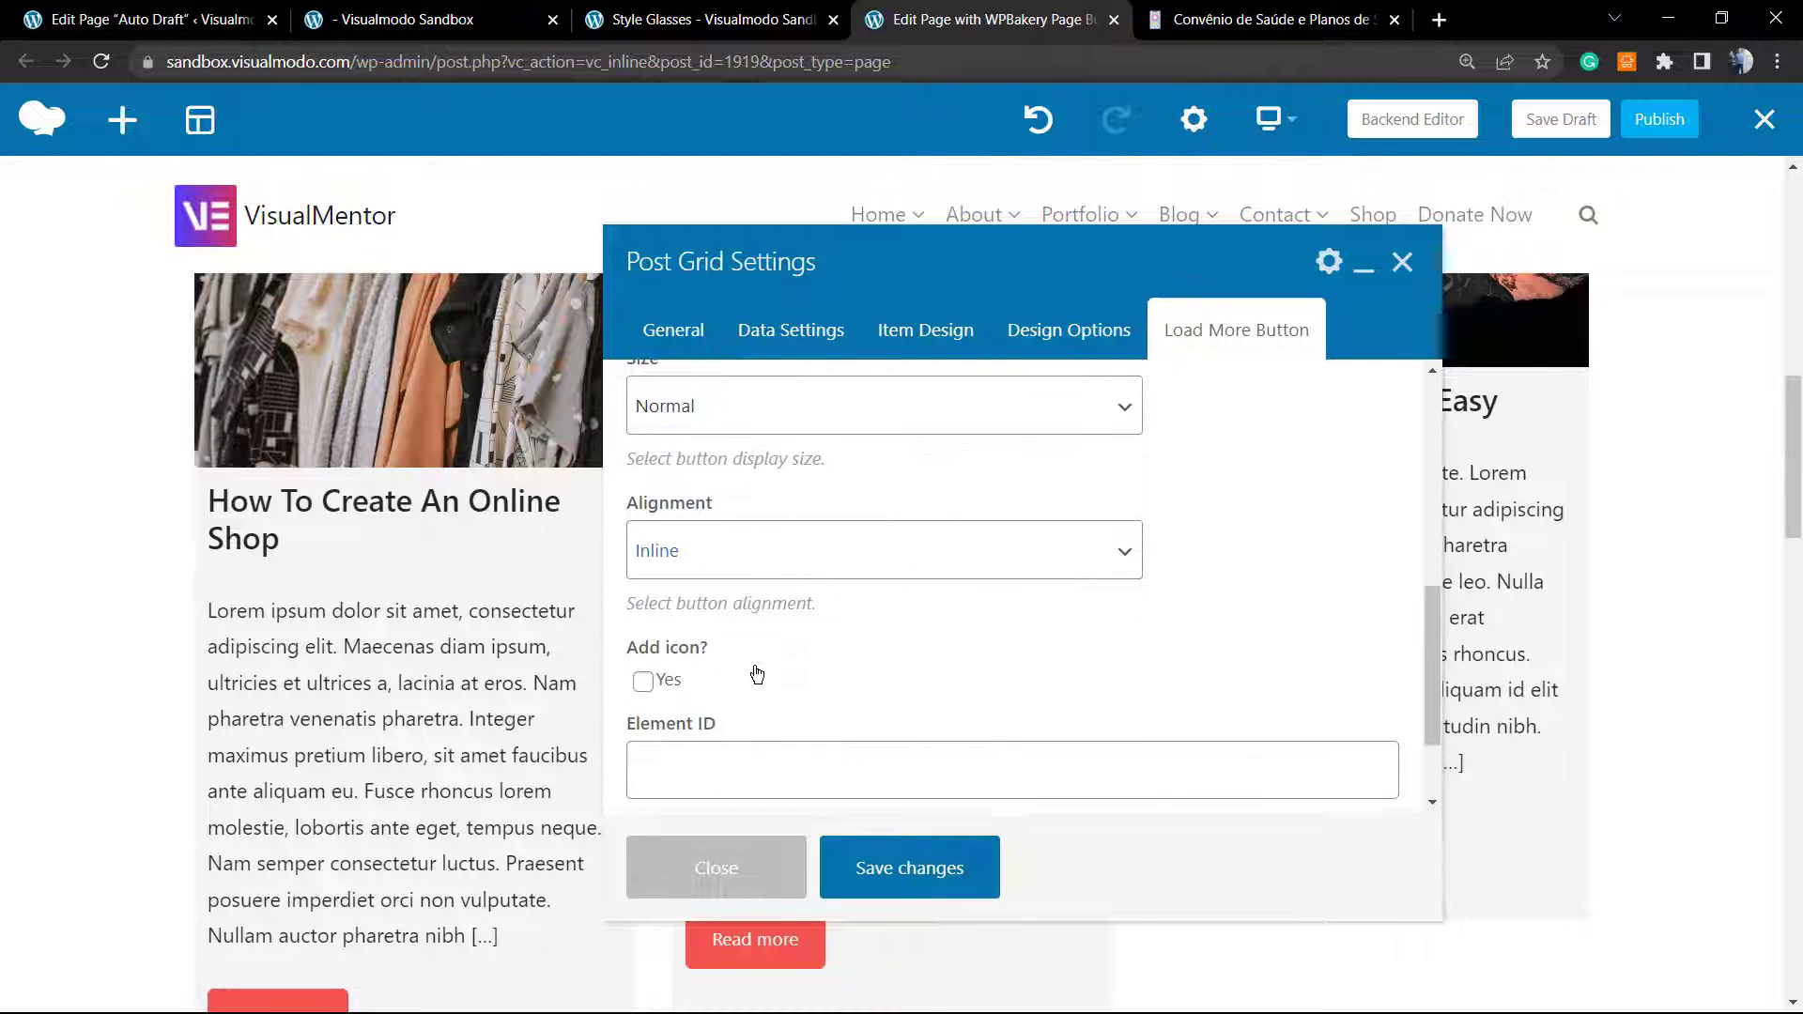
left_click(644, 681)
left_click(675, 684)
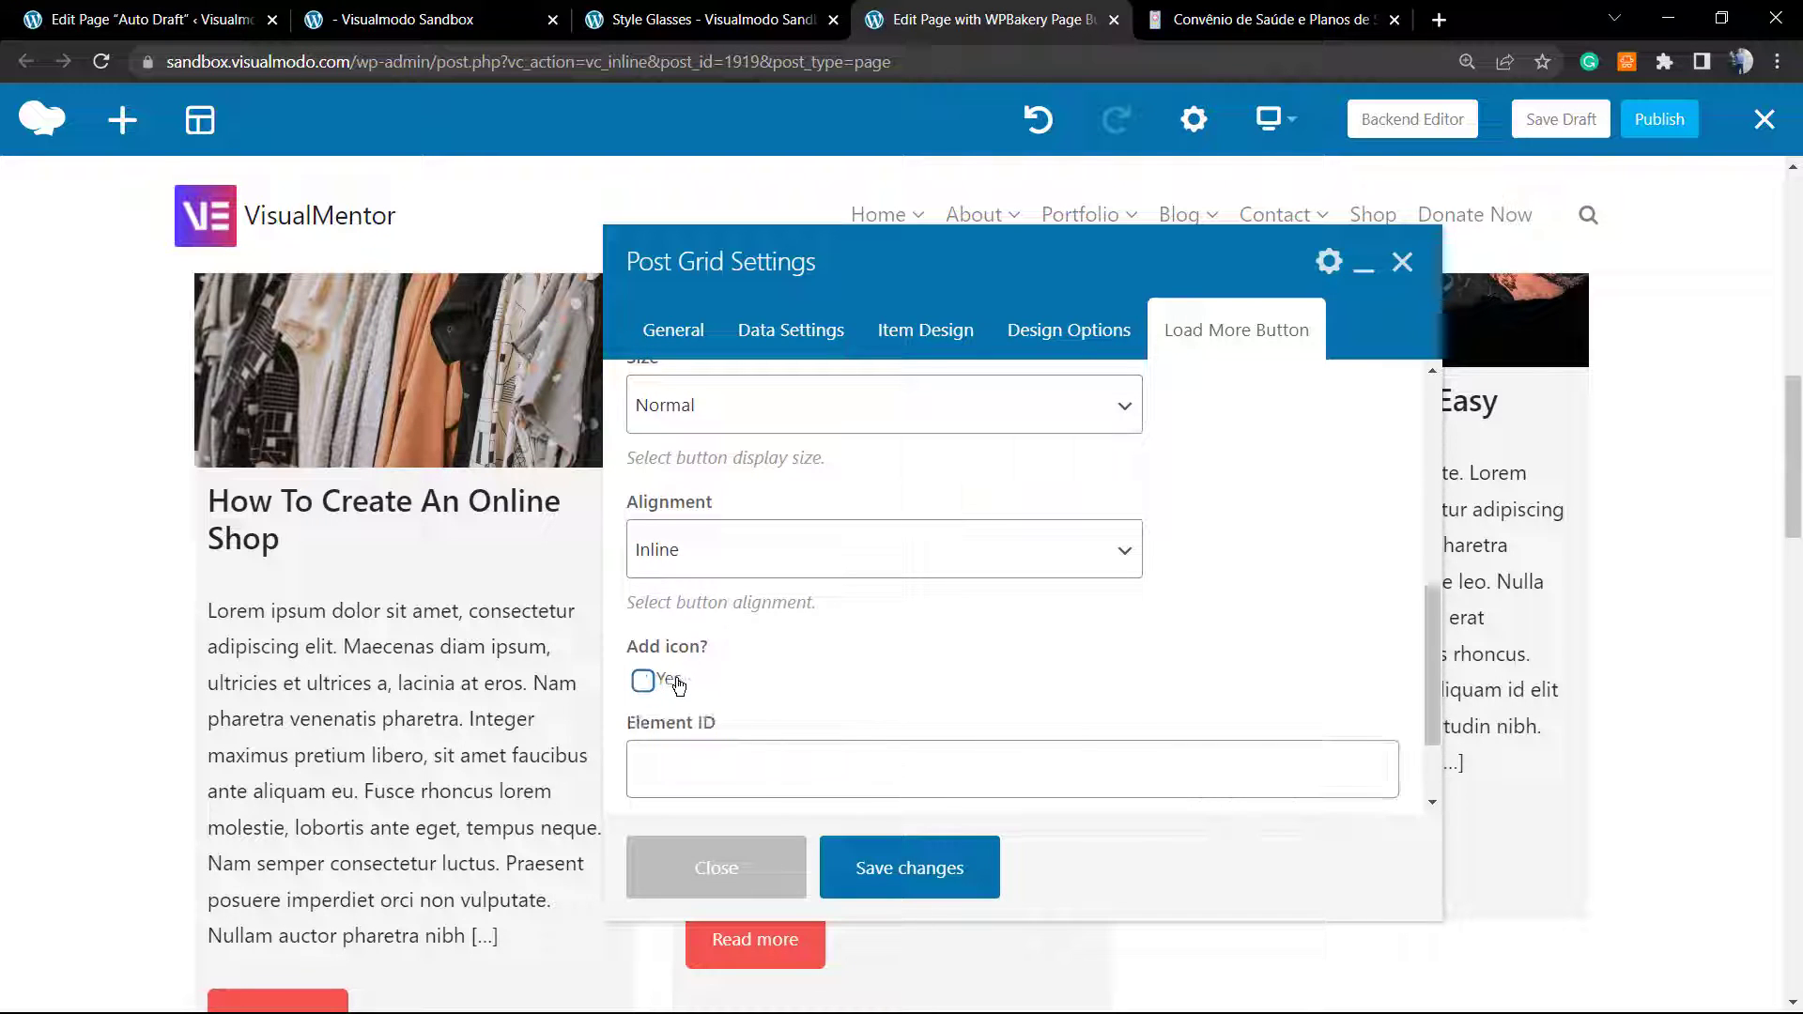
scroll(765, 592, "up", 5)
scroll(644, 728, "down", 12)
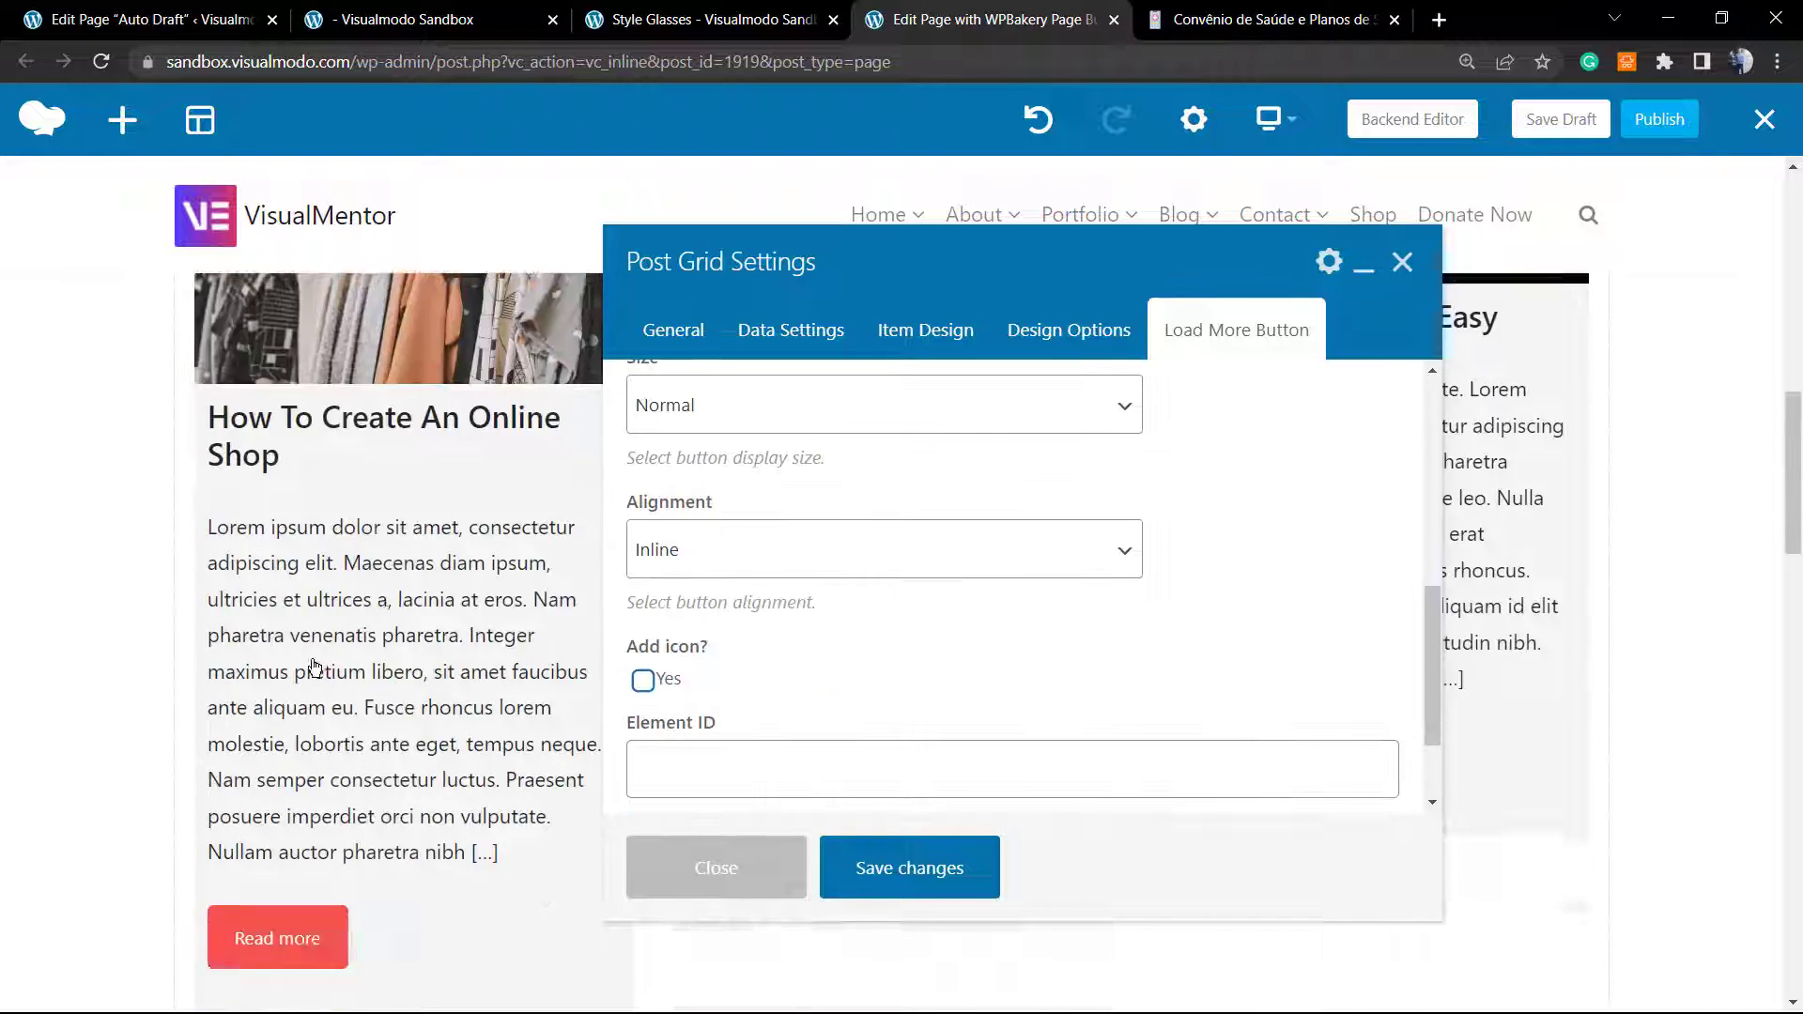
Step: Save the Post Grid changes, close the settings and look over the grid down to its last post
left_click(881, 843)
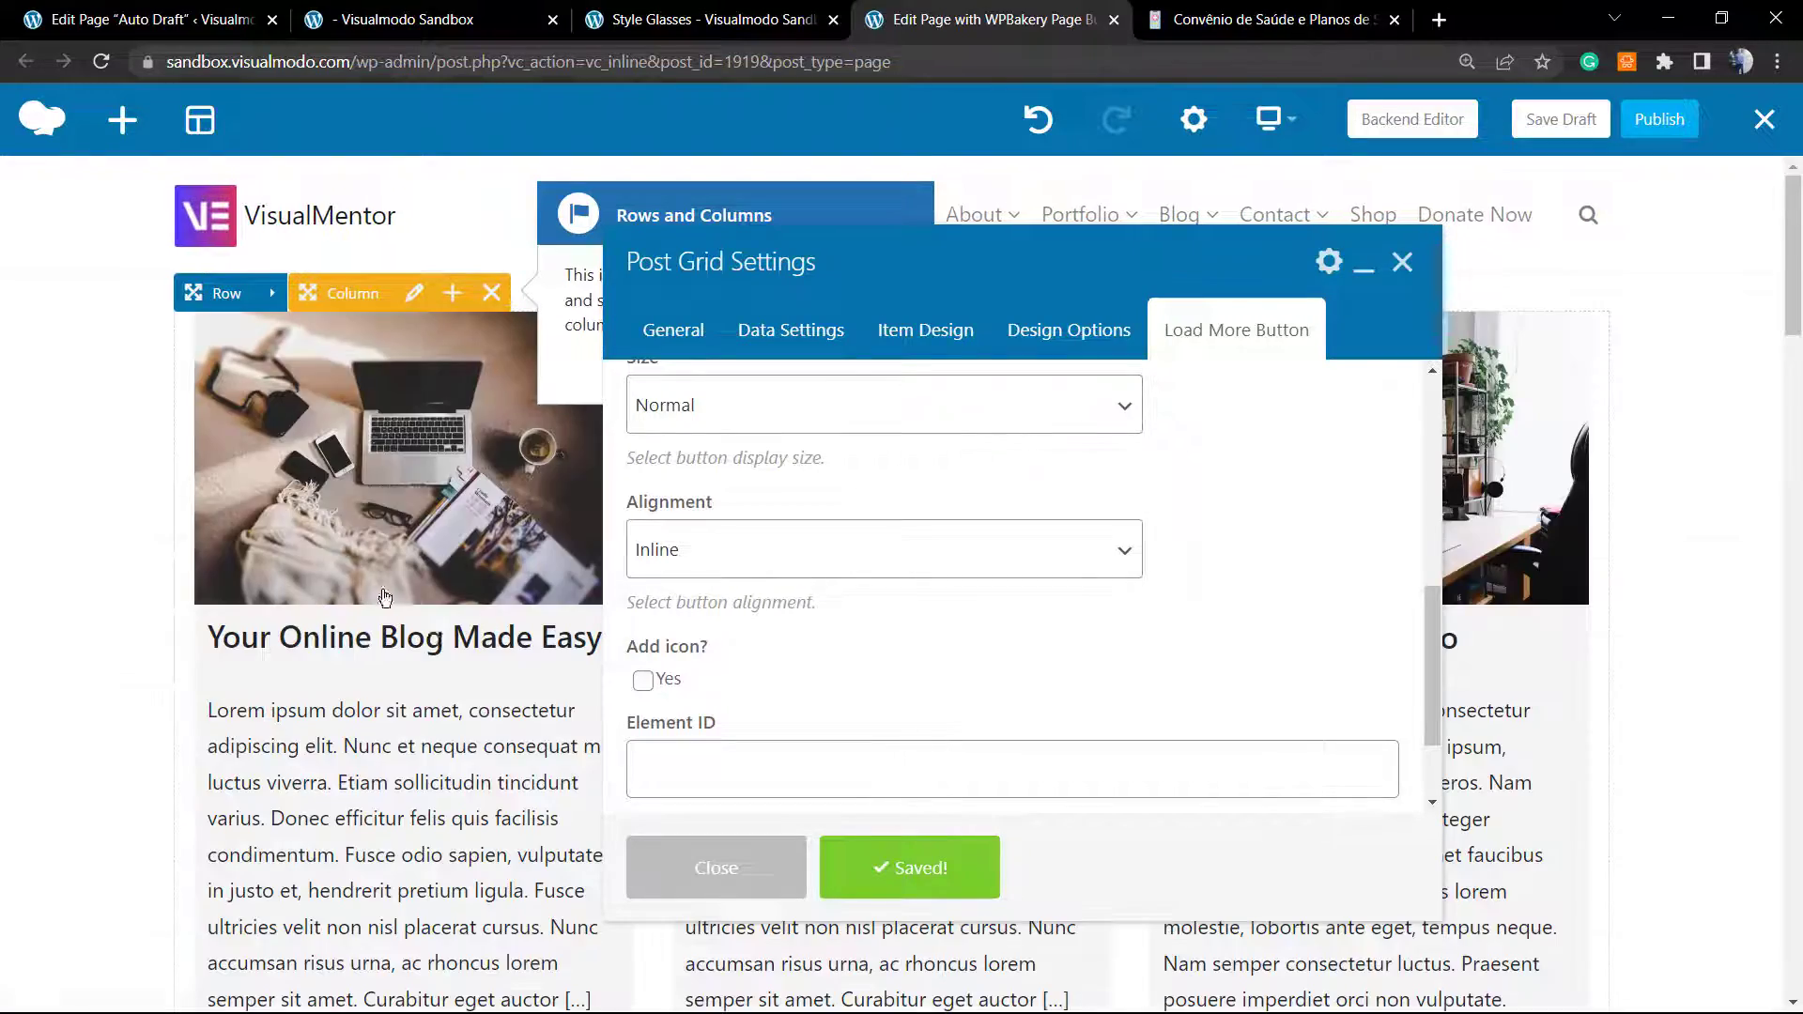
left_click(716, 866)
scroll(760, 699, "down", 4)
scroll(761, 695, "down", 15)
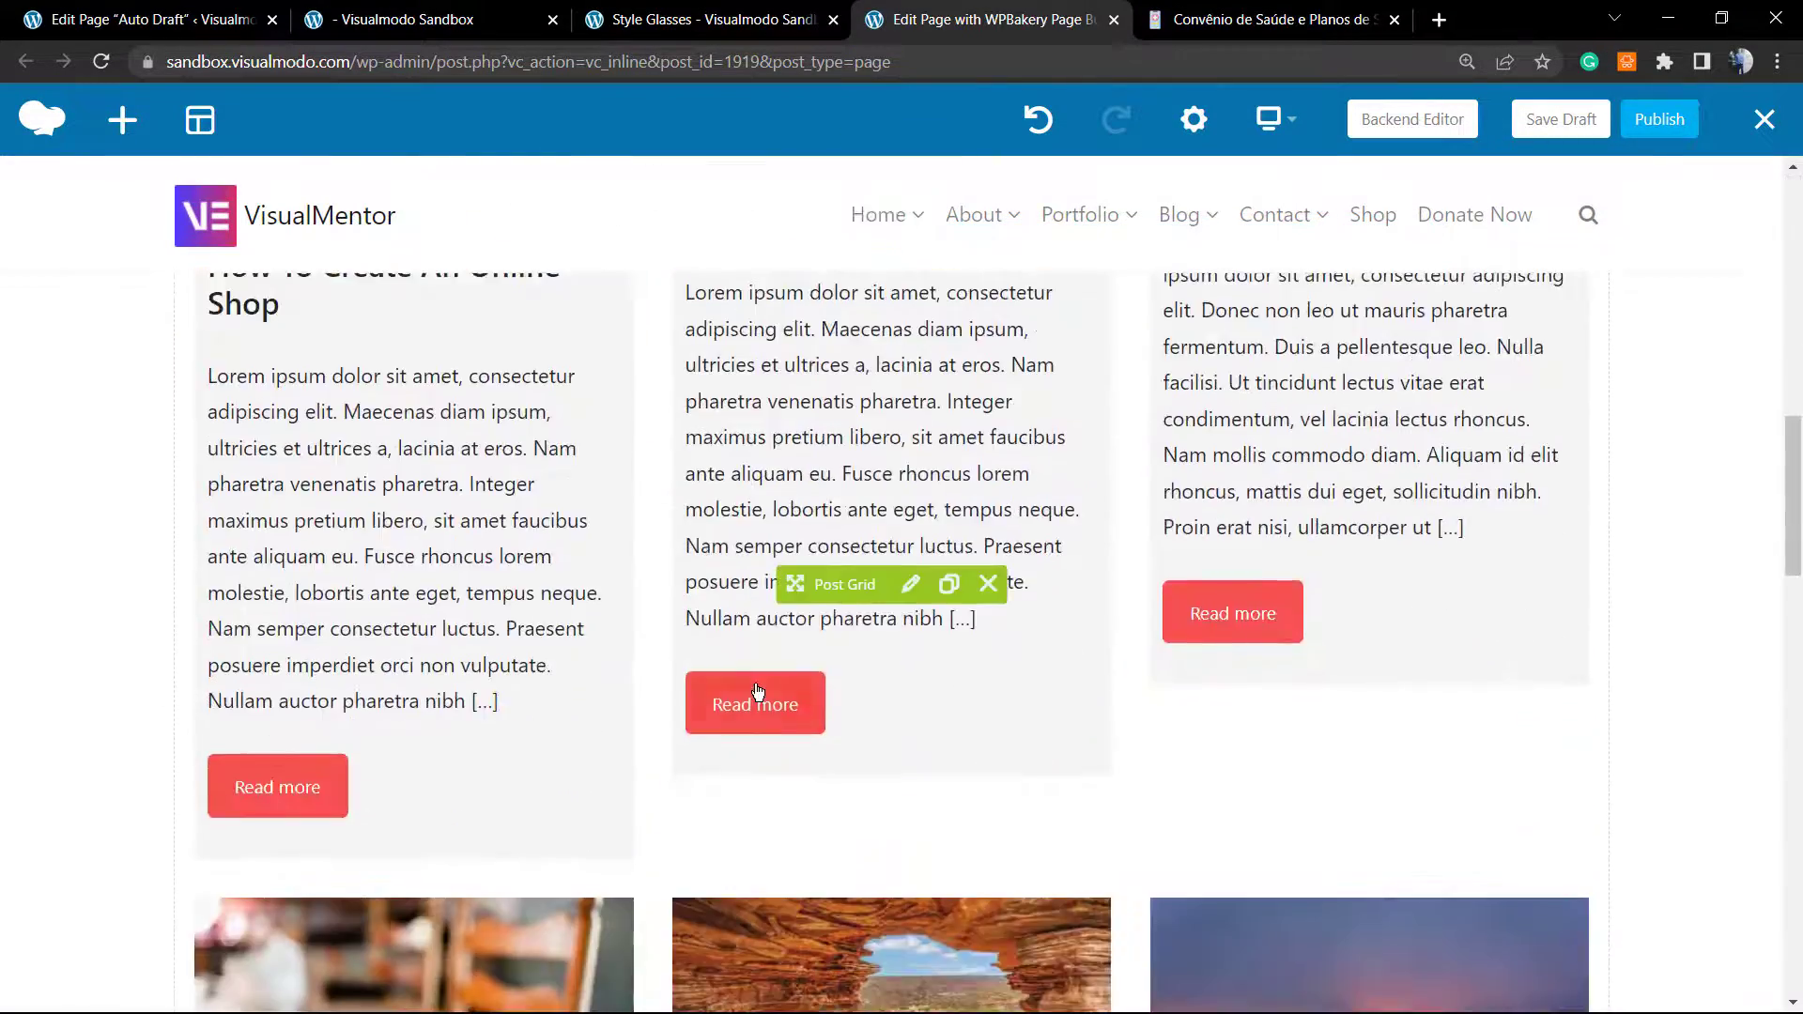
scroll(763, 674, "up", 5)
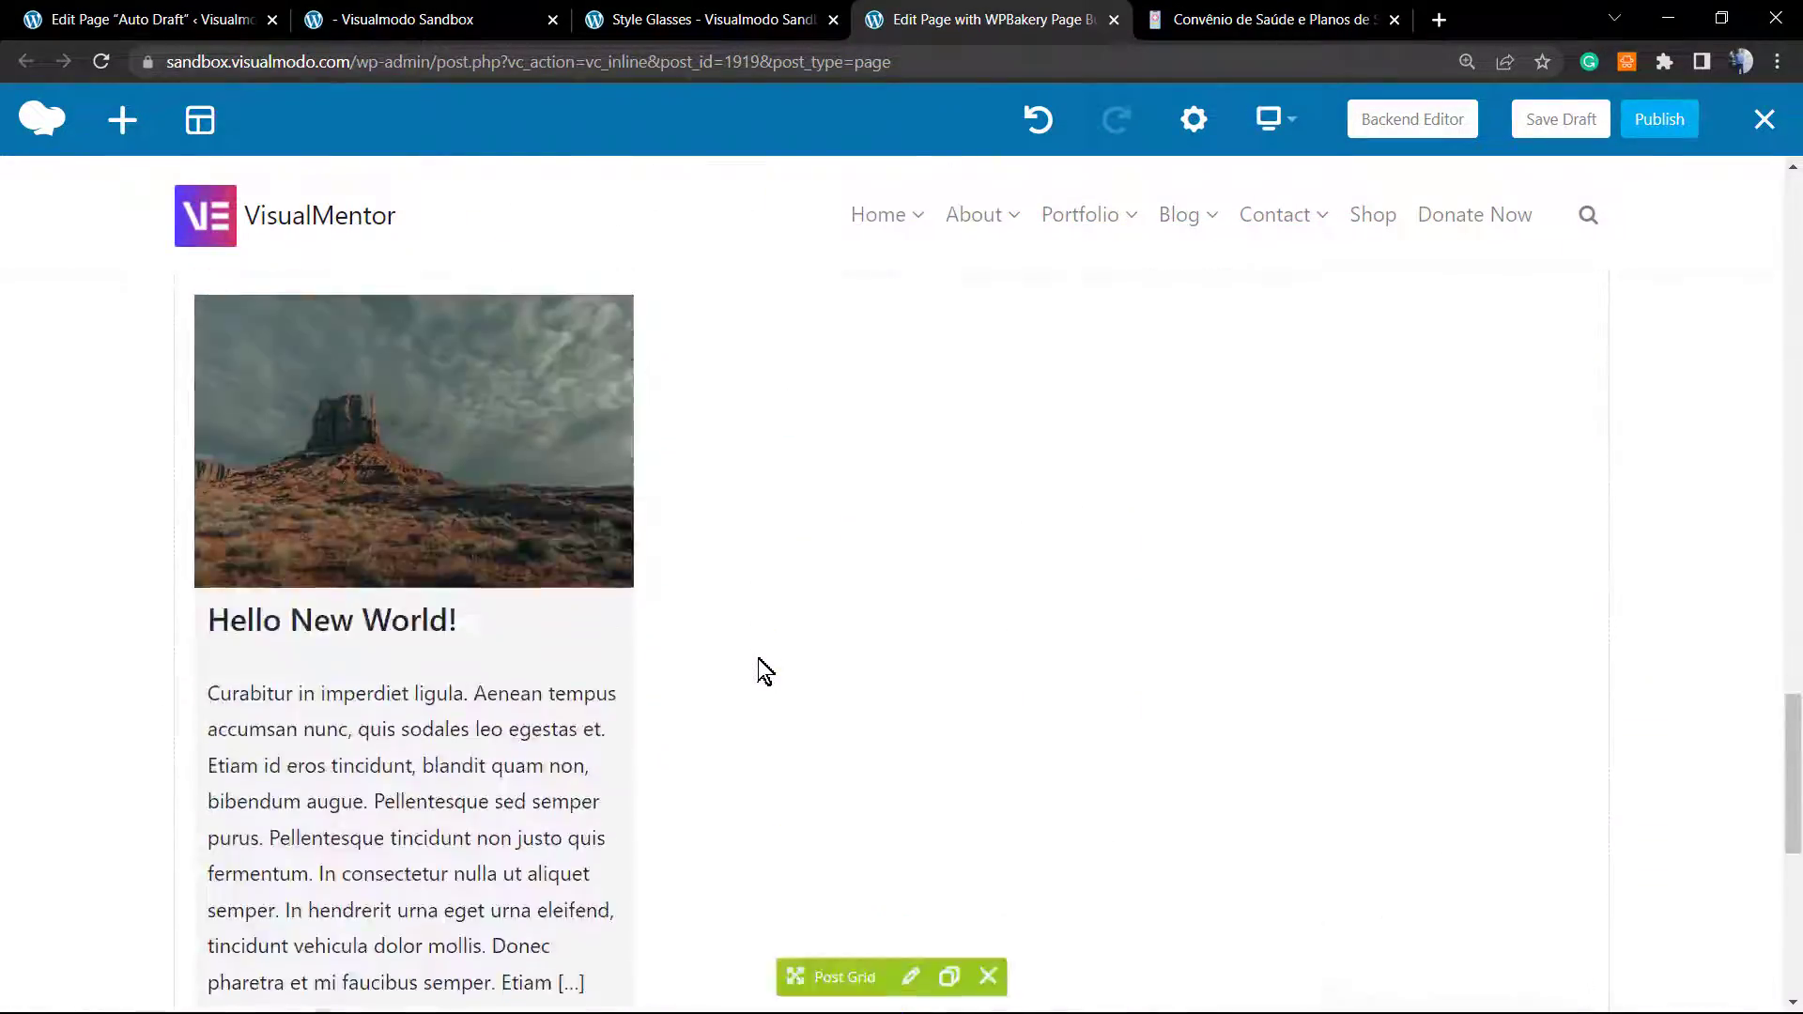
scroll(761, 672, "down", 9)
scroll(821, 584, "up", 6)
scroll(839, 538, "up", 9)
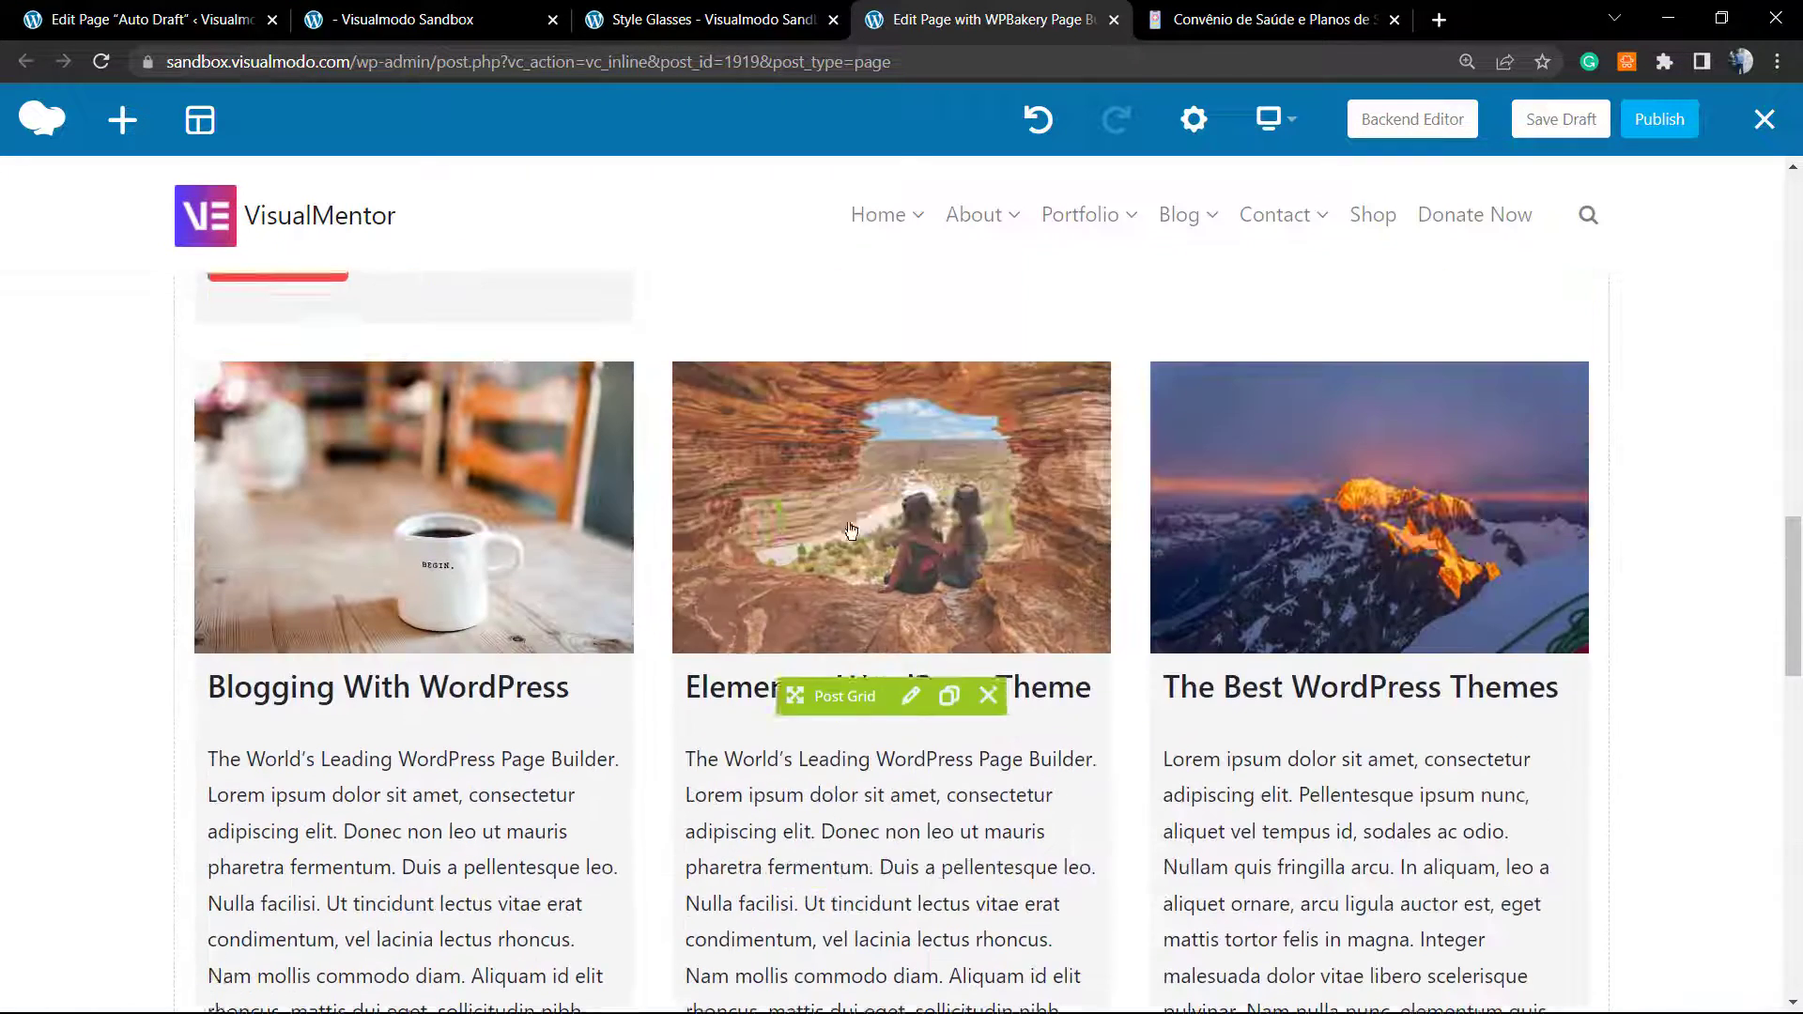
Step: Reopen the Post Grid settings, set the total items to 13, save the changes and close the settings
left_click(910, 588)
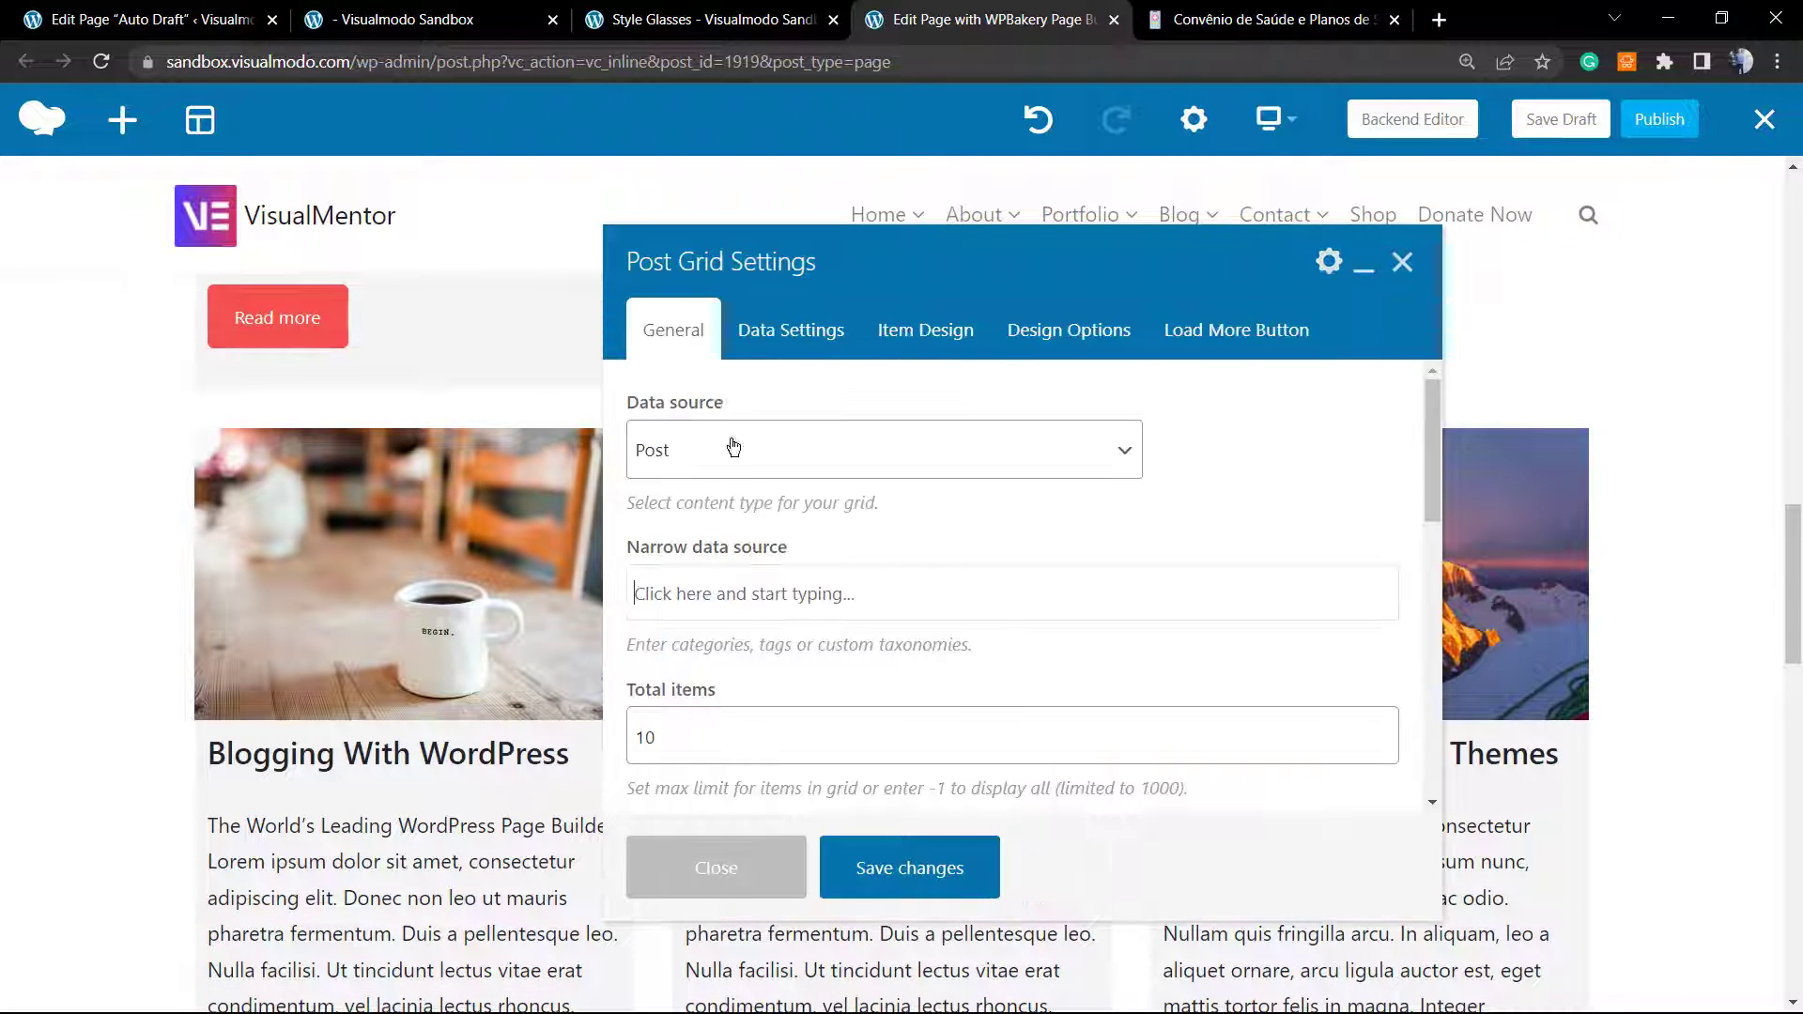
scroll(713, 615, "down", 3)
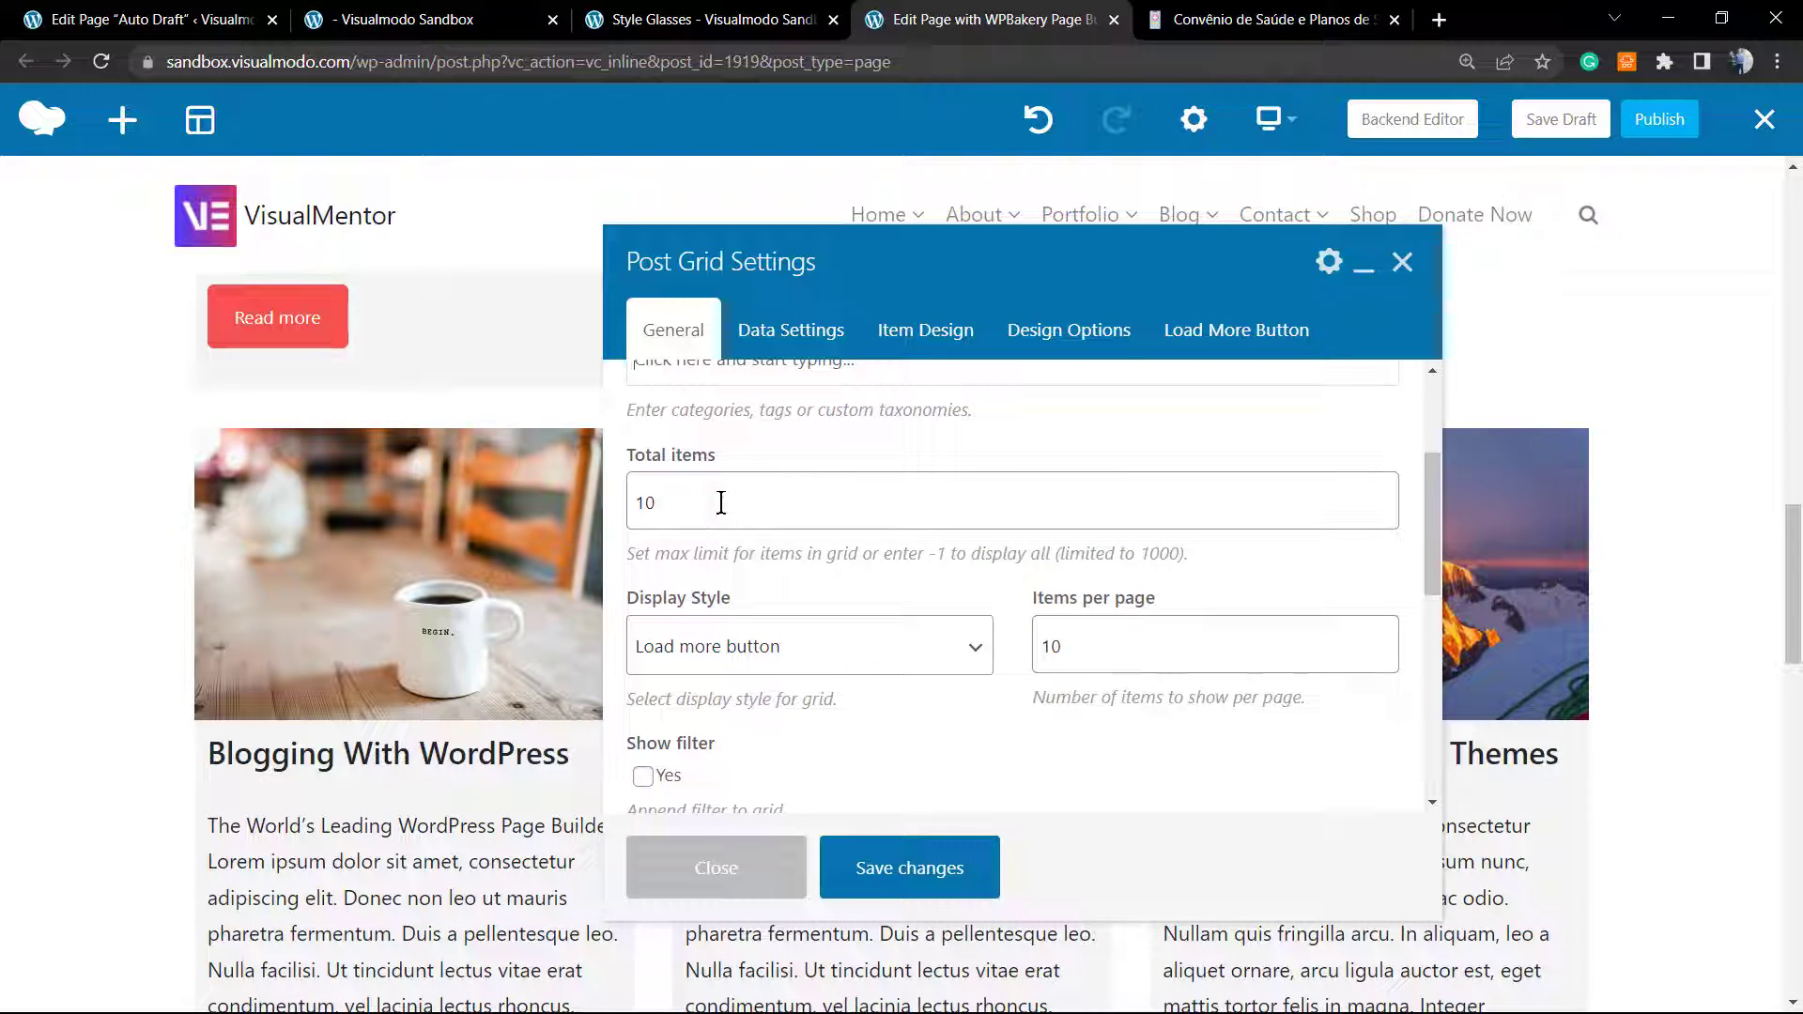
left_click(678, 501)
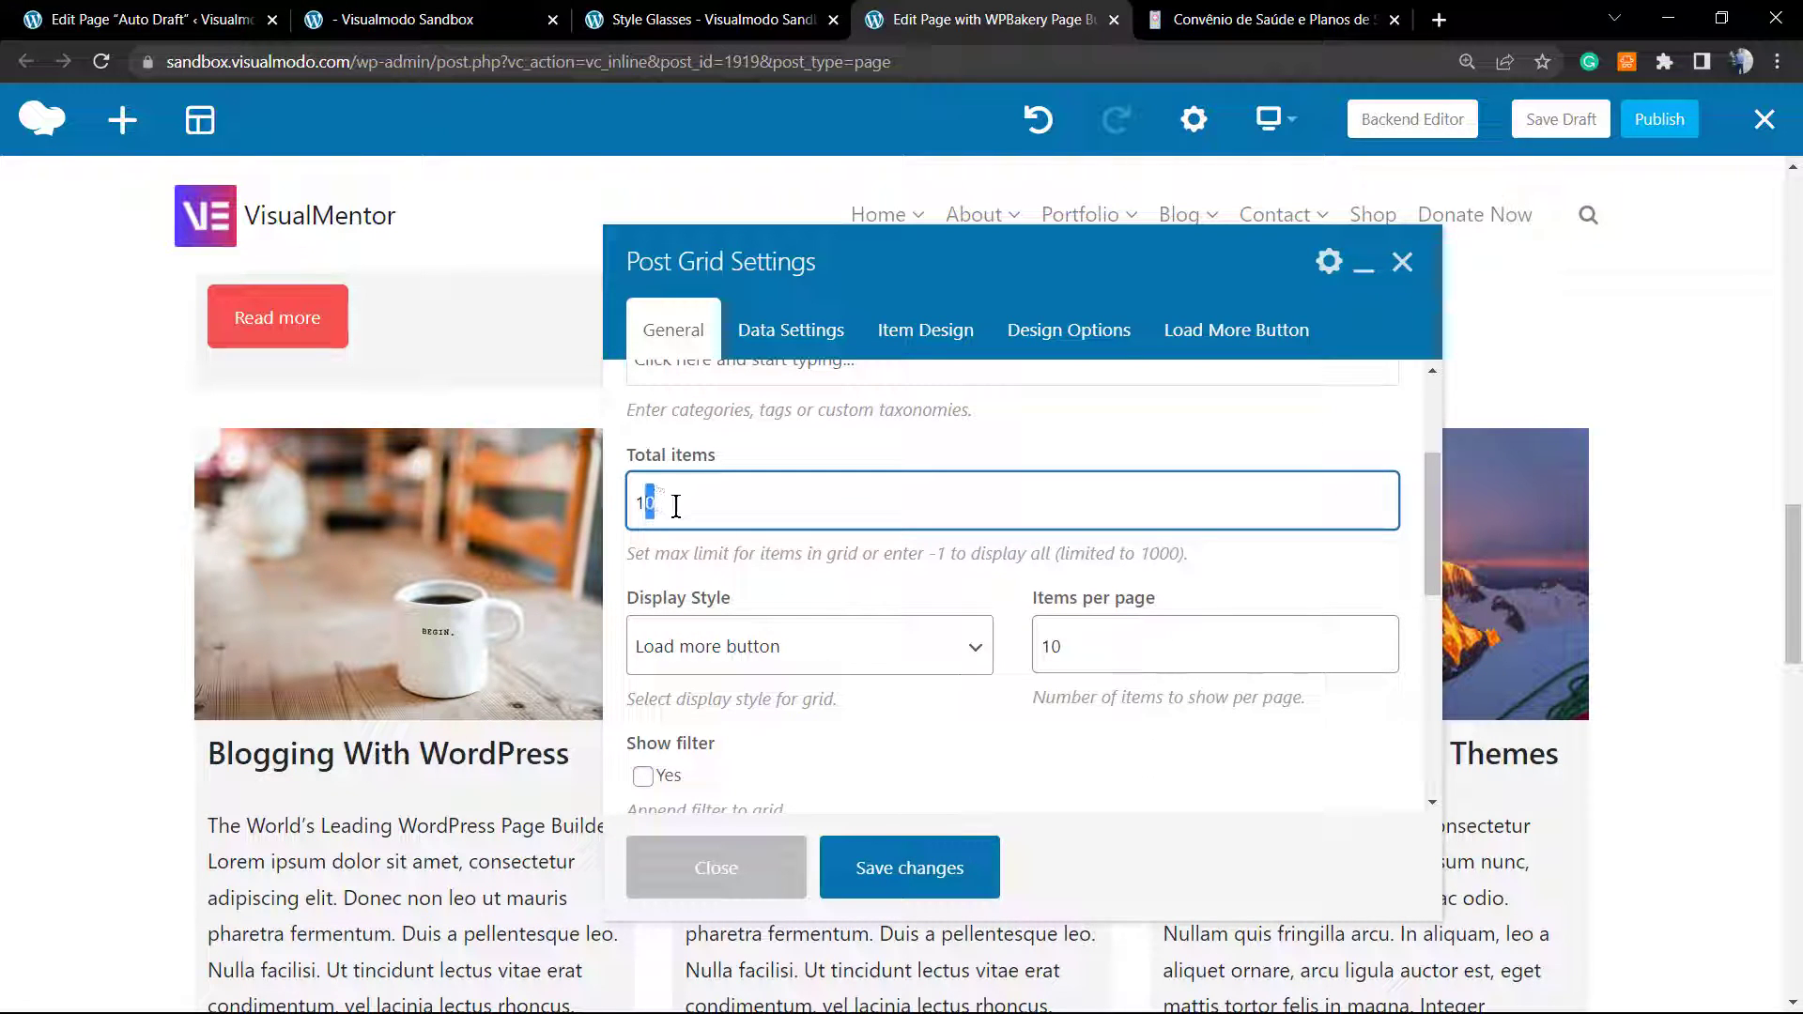
left_click(858, 891)
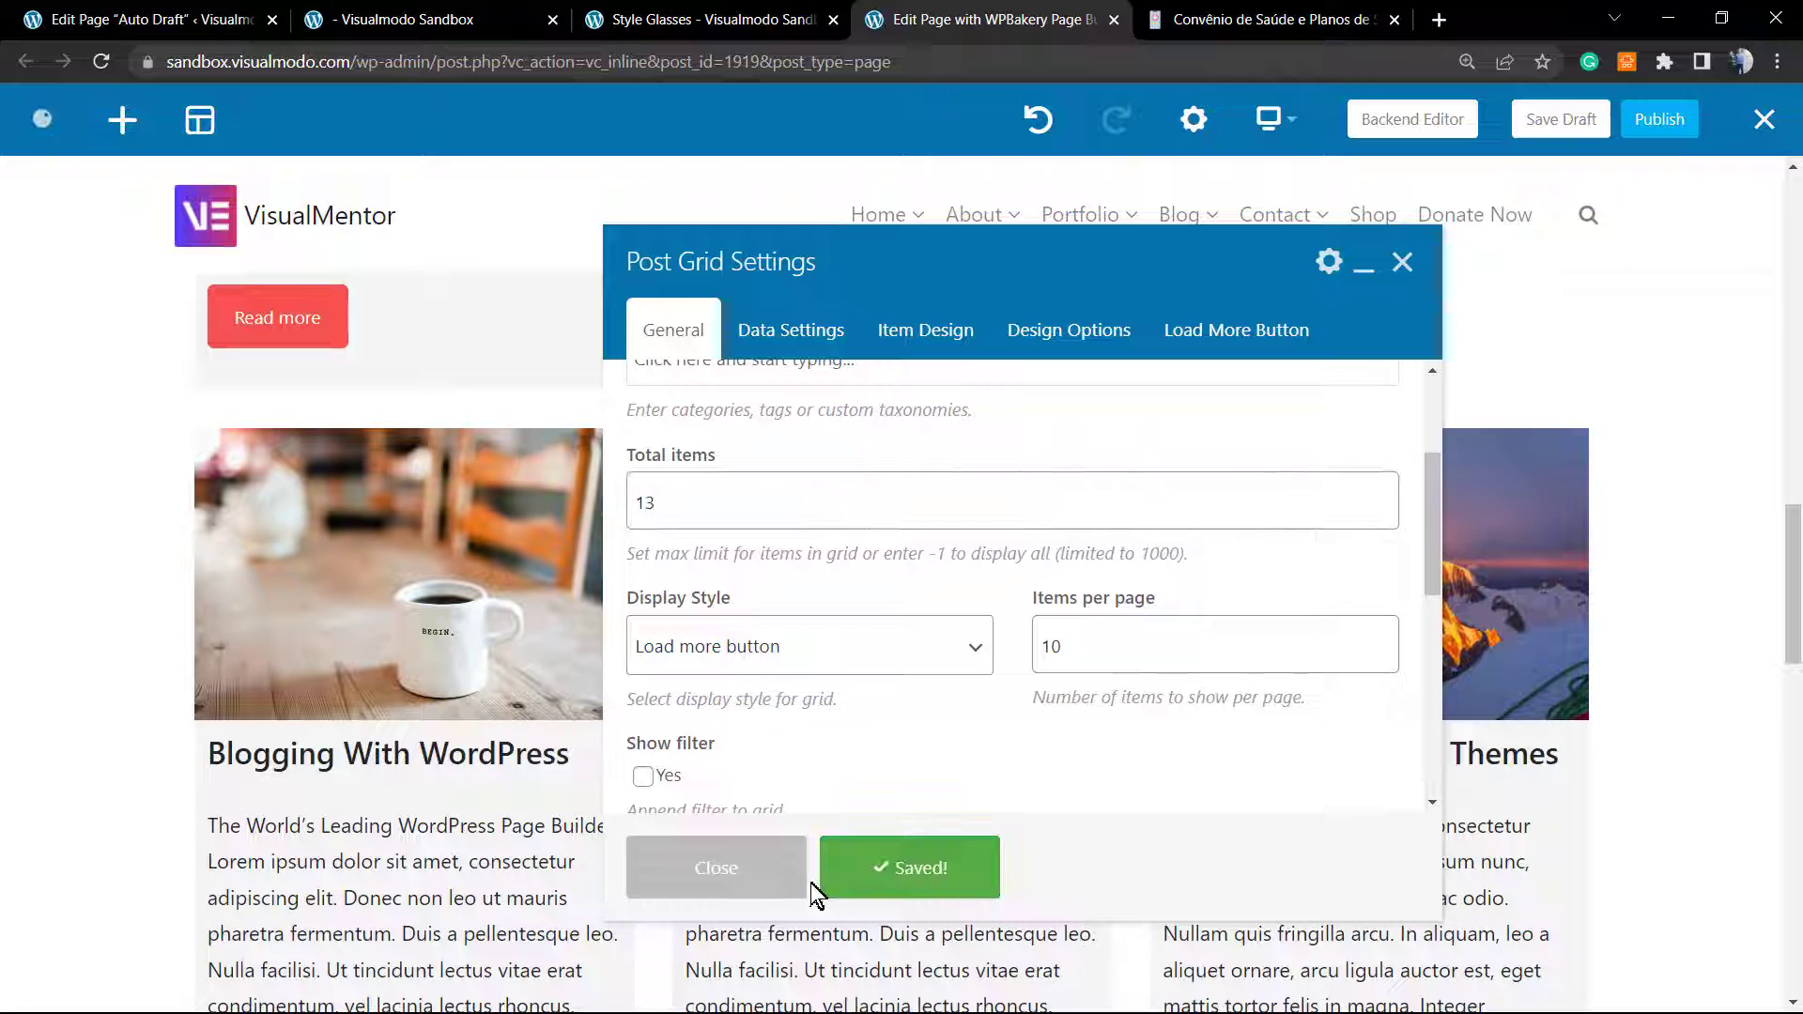
left_click(716, 868)
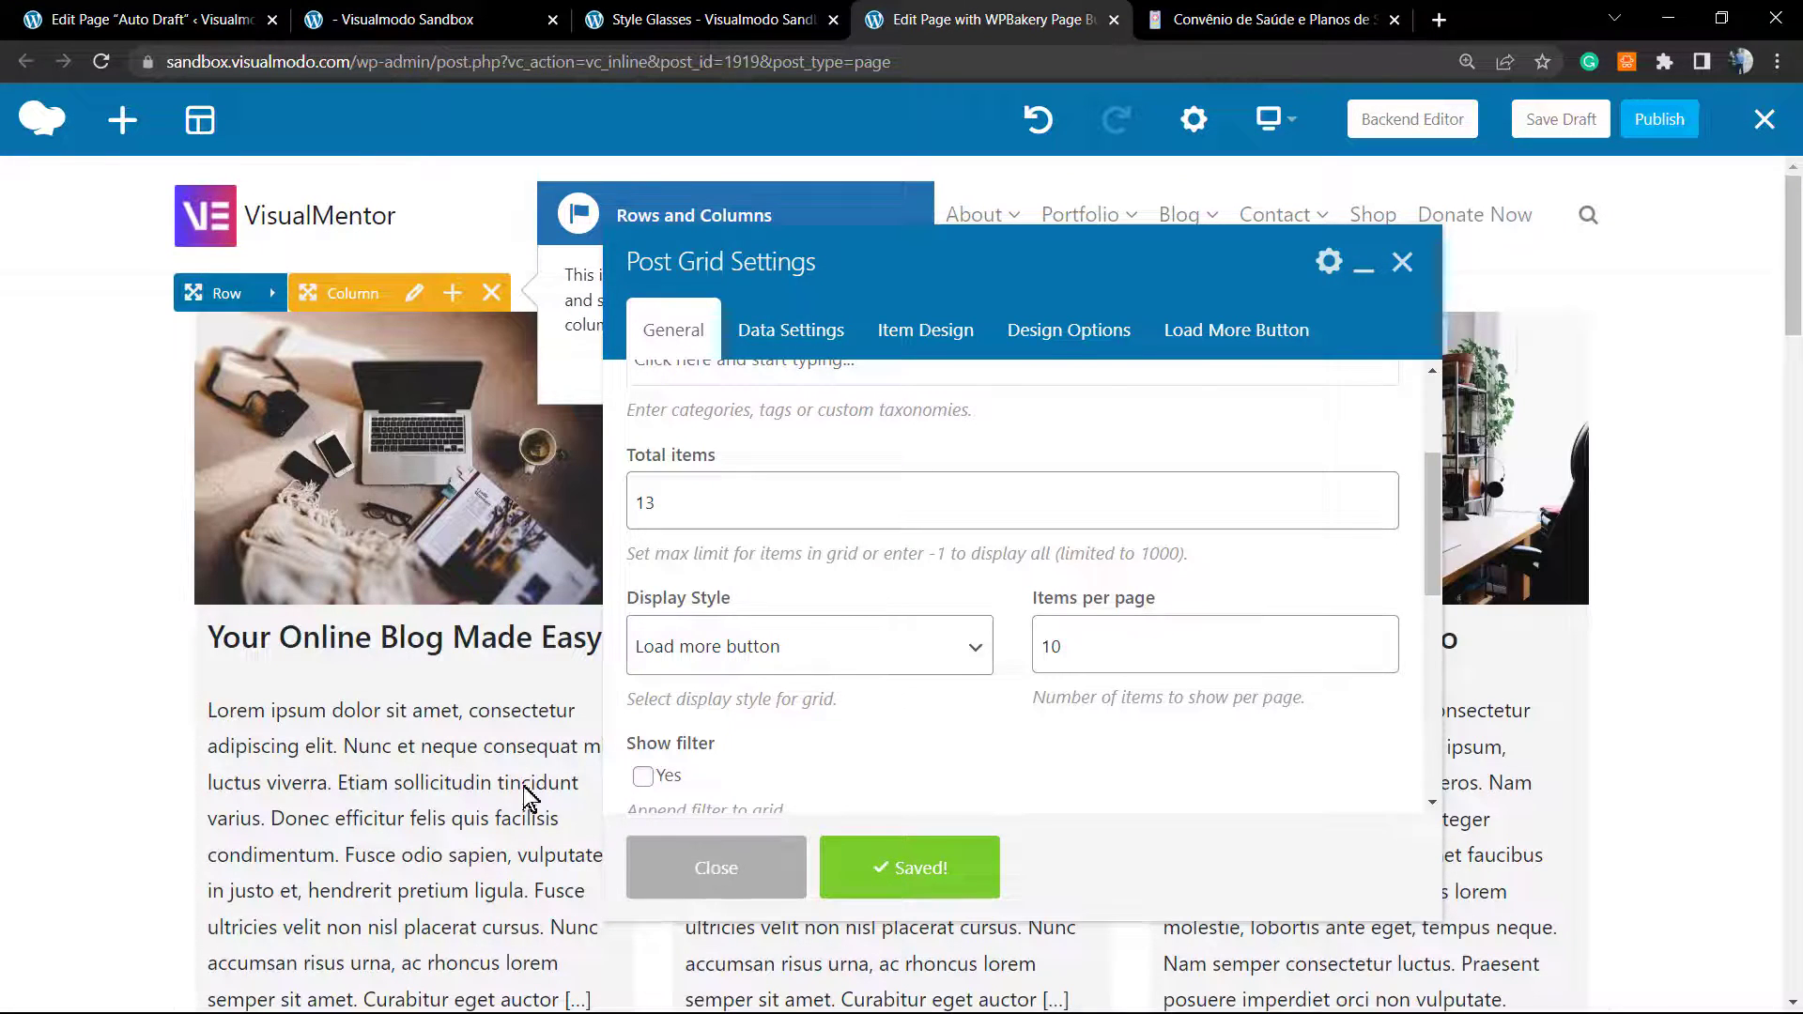
Step: Look over the post grid and dismiss the two guide hints about rows and elements
scroll(523, 791, "down", 7)
scroll(658, 700, "down", 20)
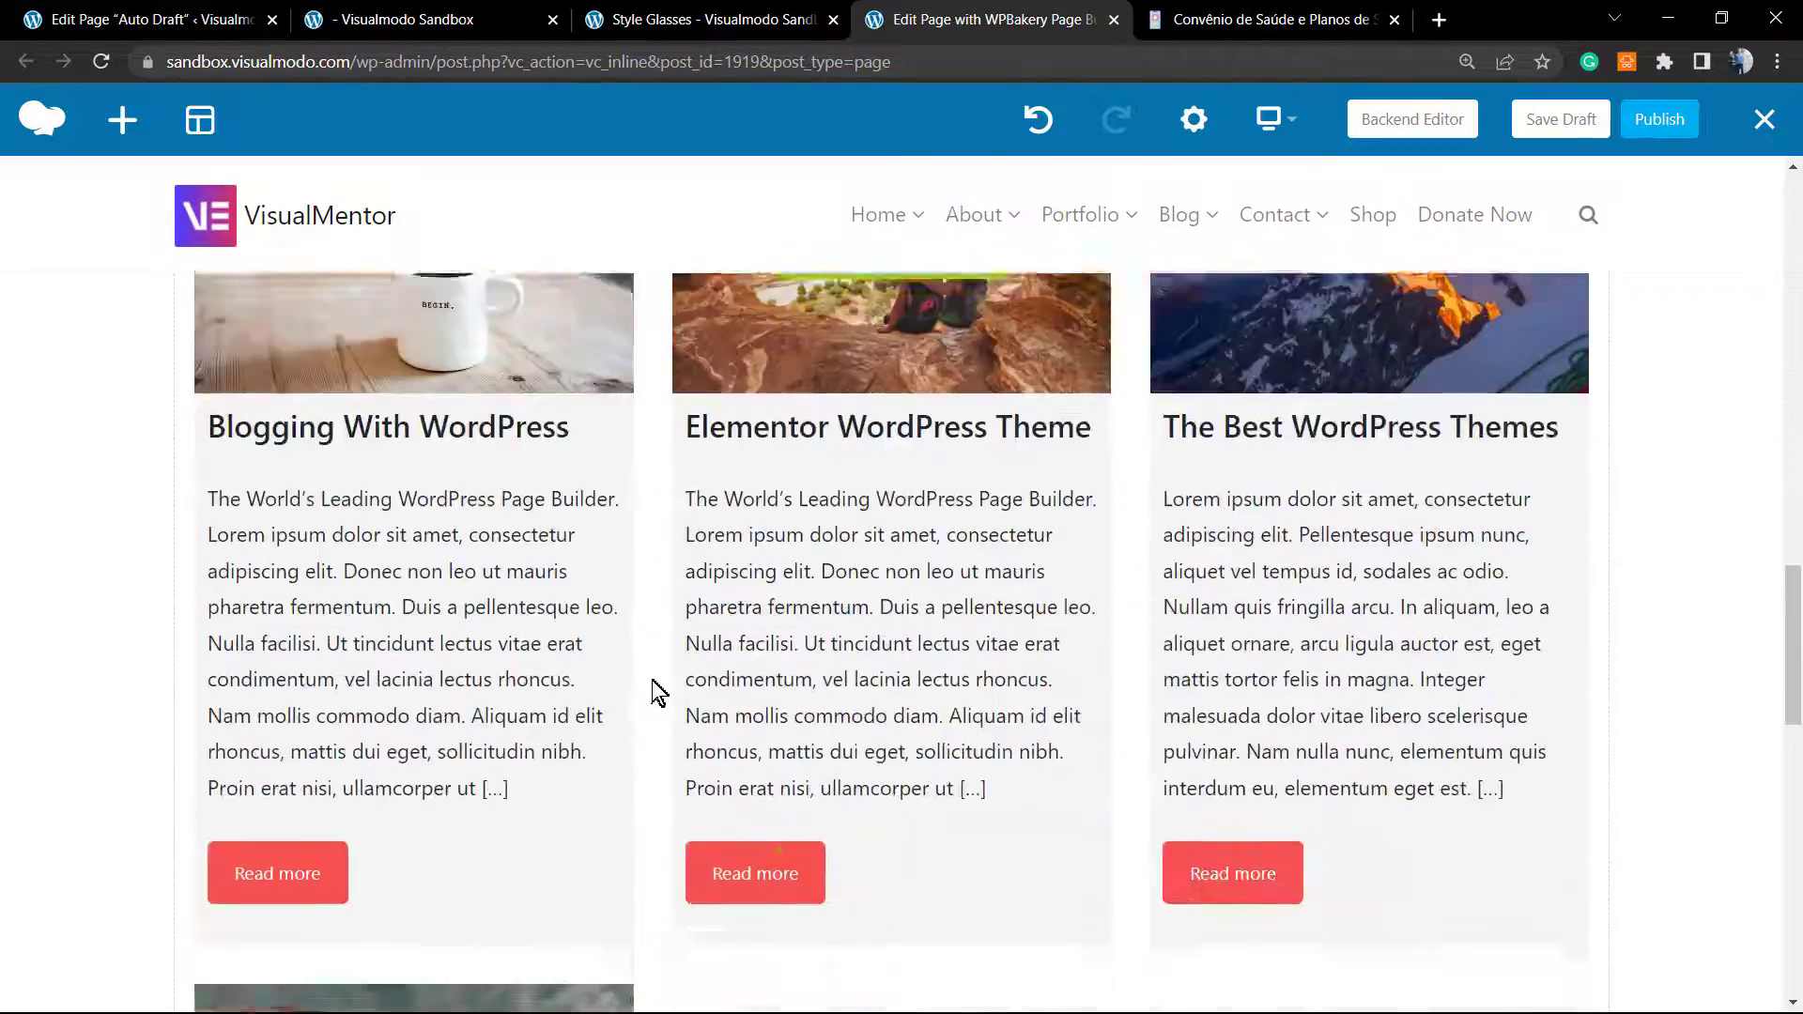
scroll(658, 690, "up", 20)
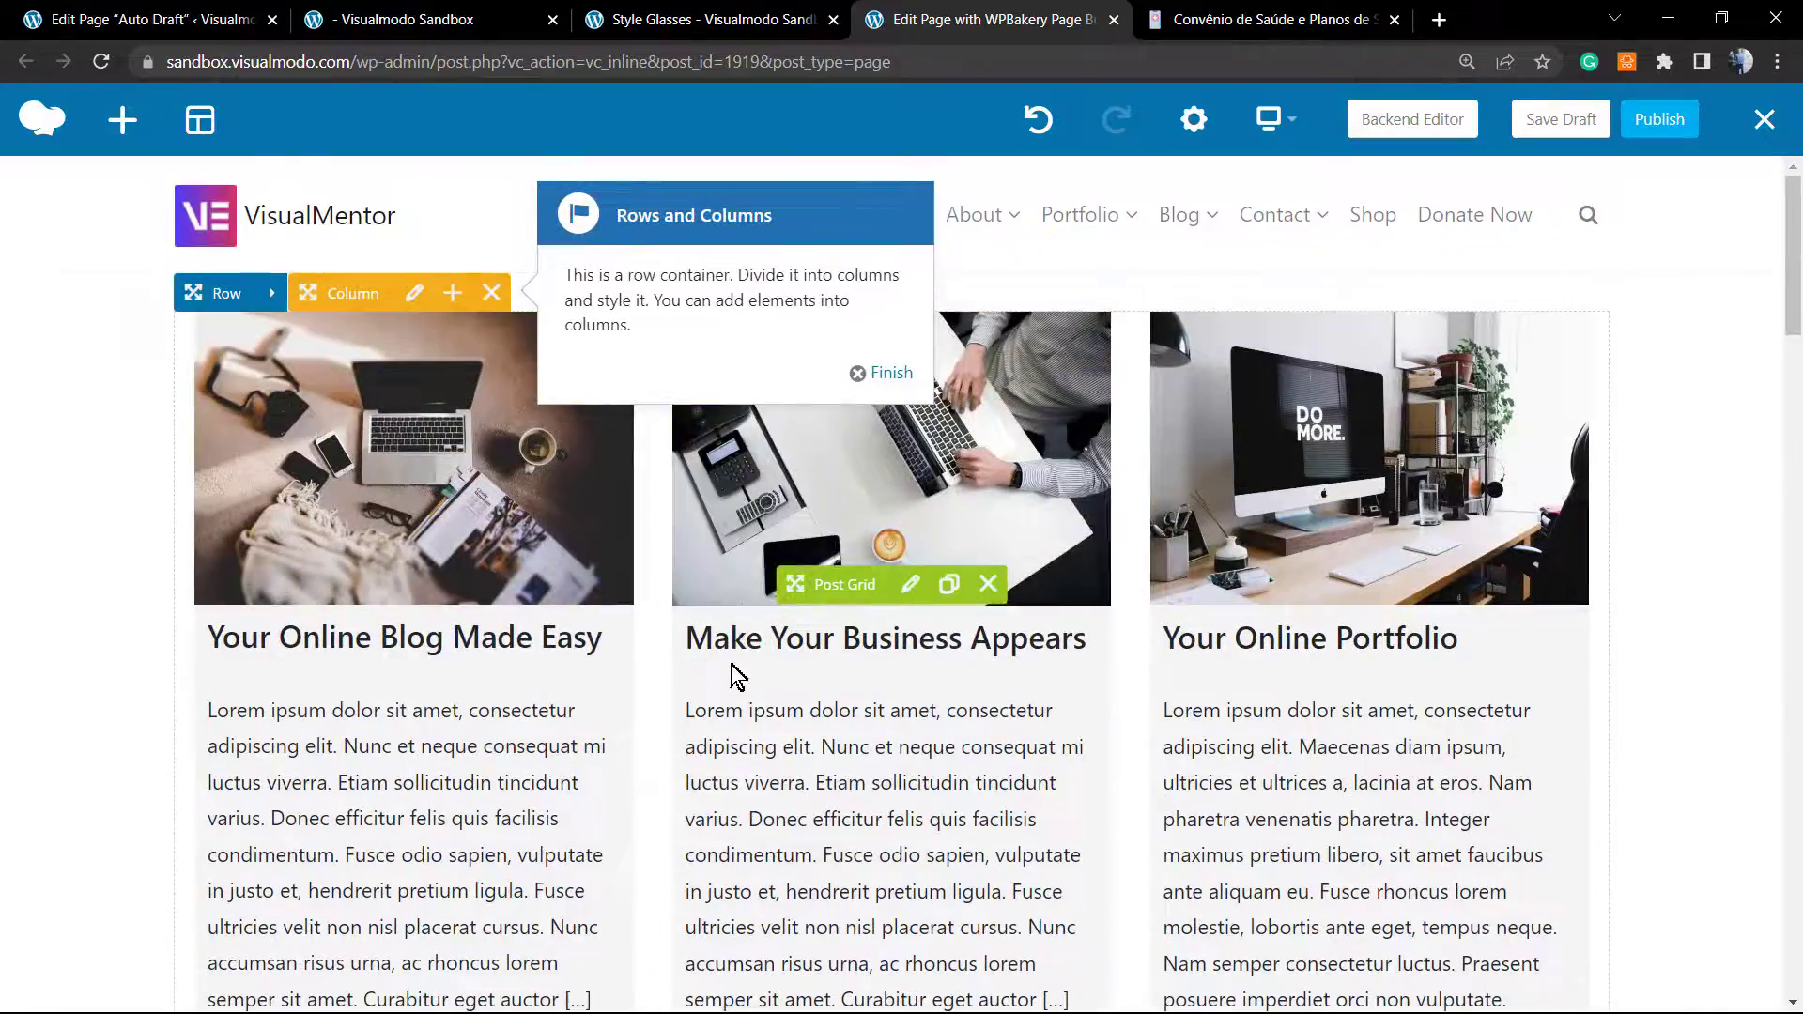
left_click(878, 373)
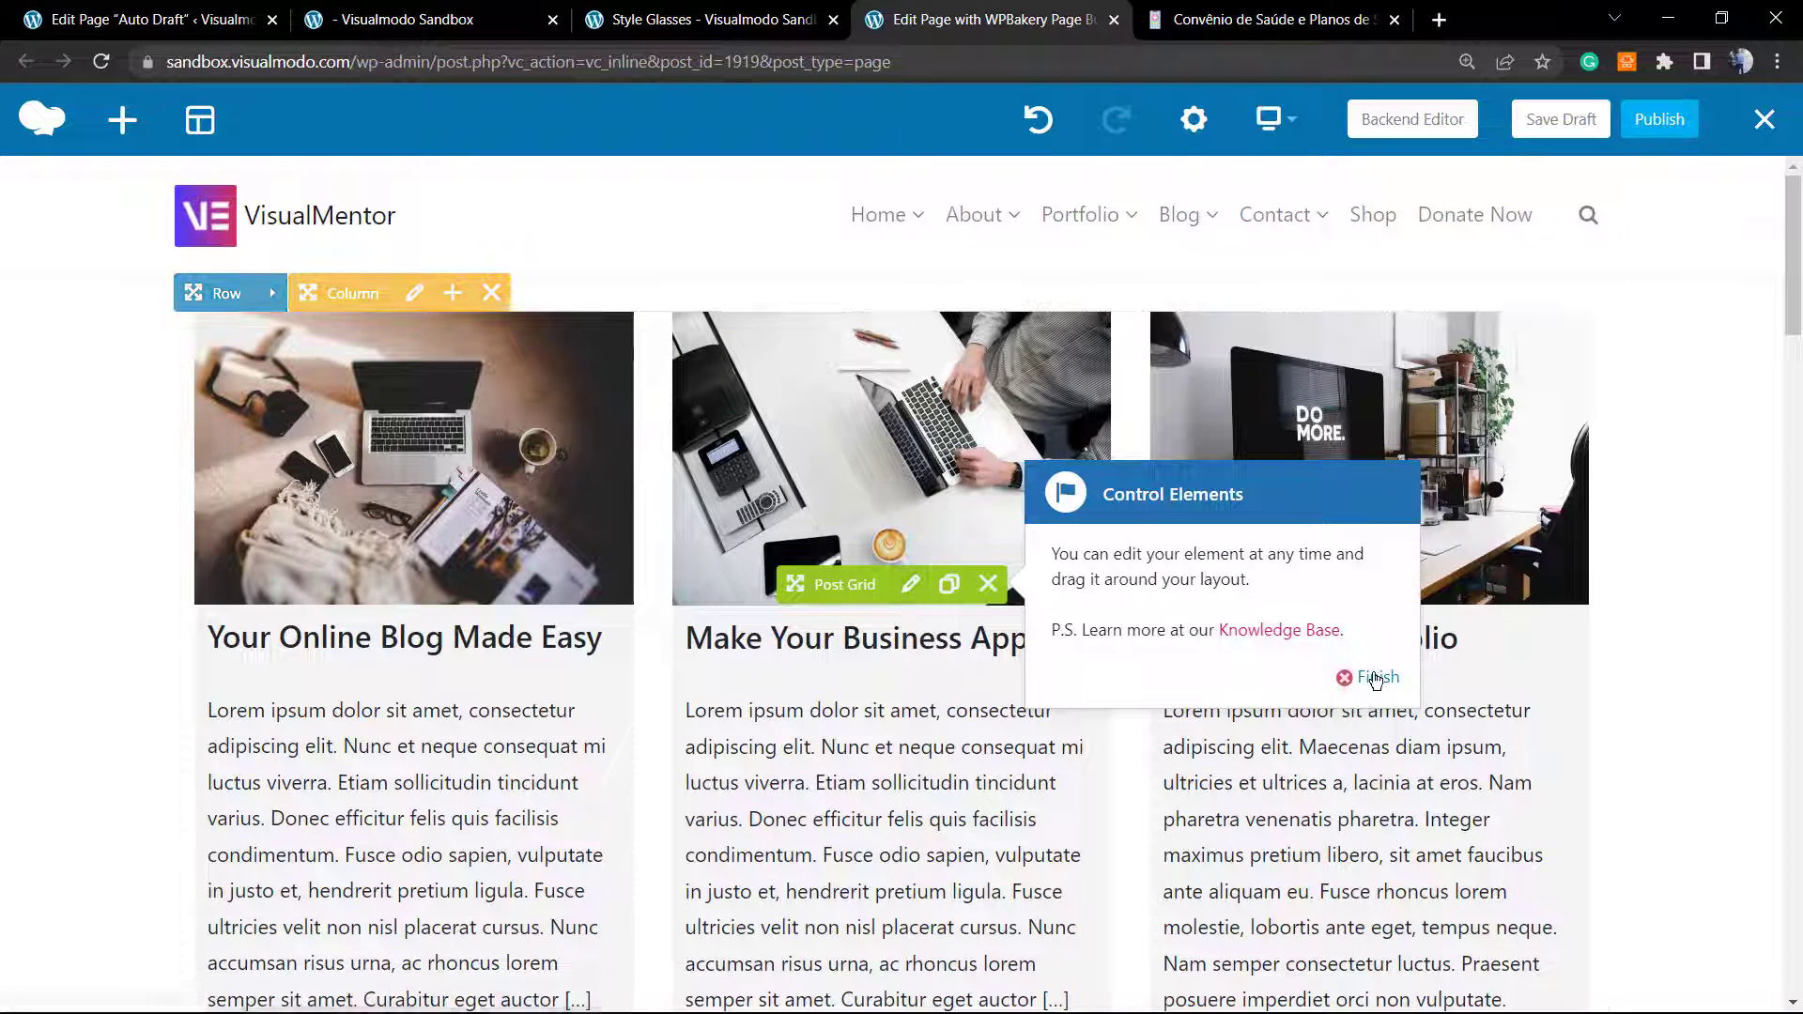
left_click(1356, 675)
Step: Set the Post Grid's items per page to 7, save and close the settings, and check the grid down to its Load more button
left_click(911, 586)
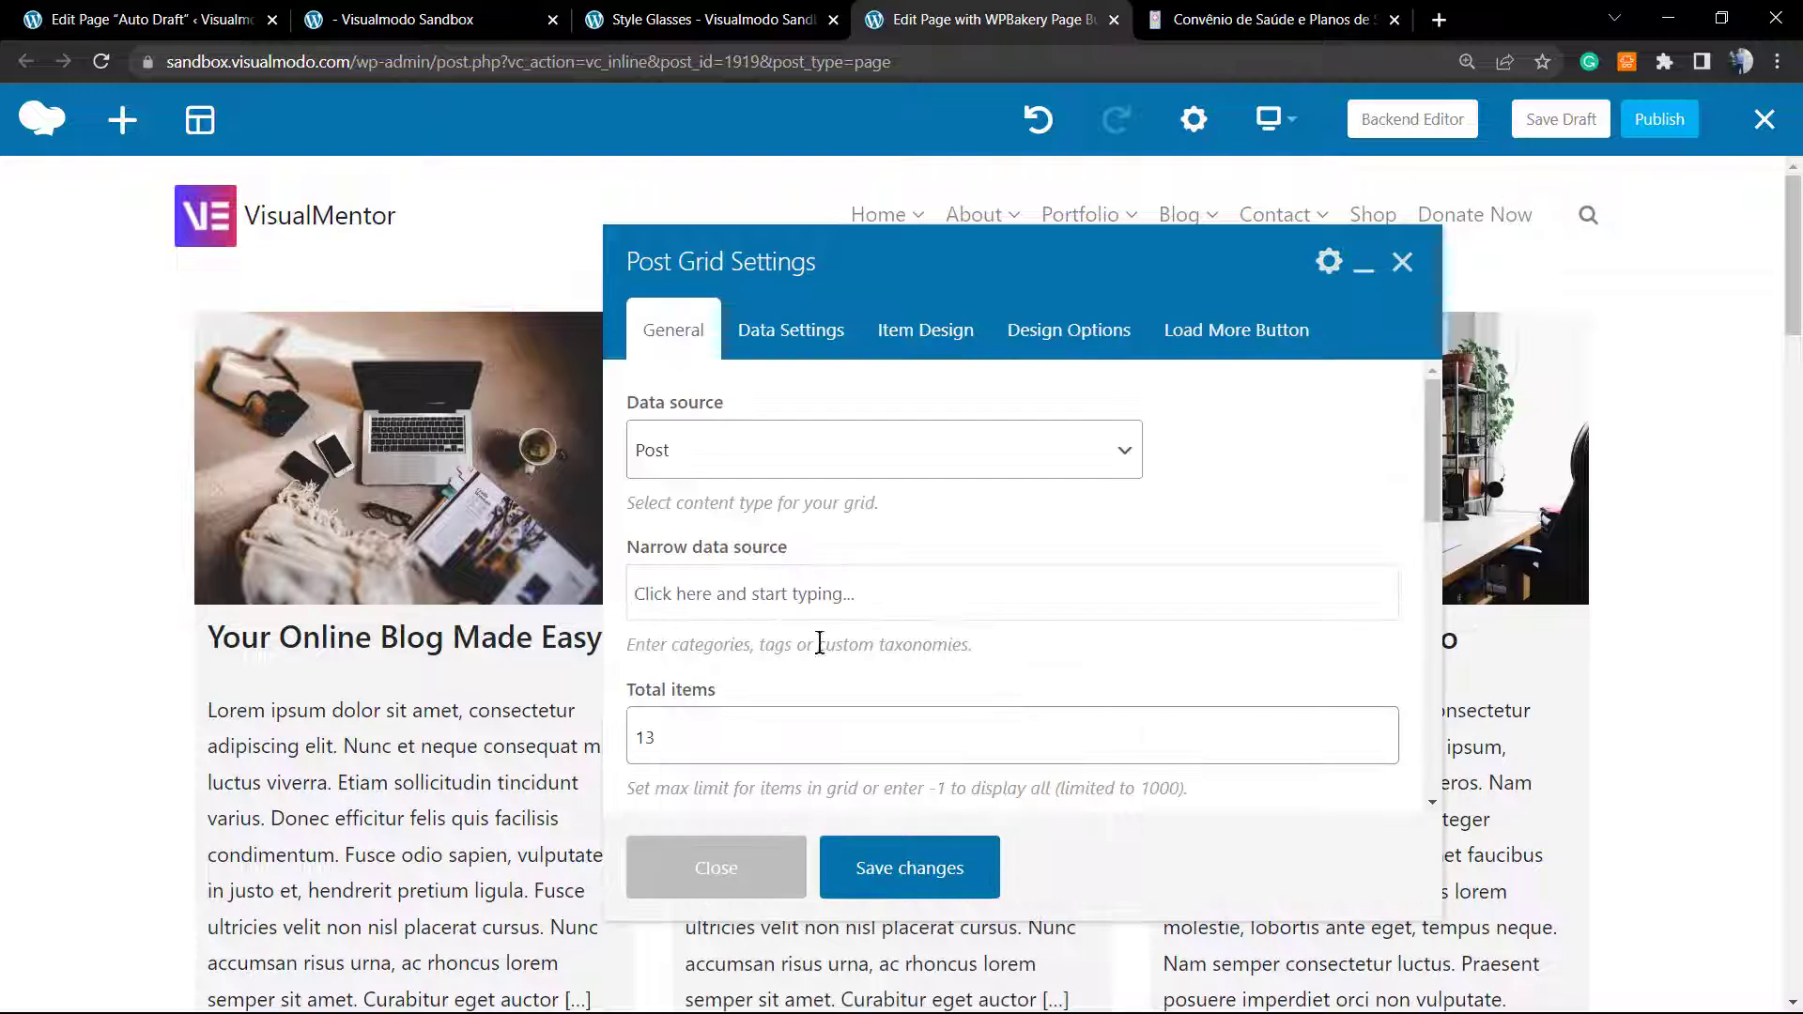
scroll(805, 683, "down", 2)
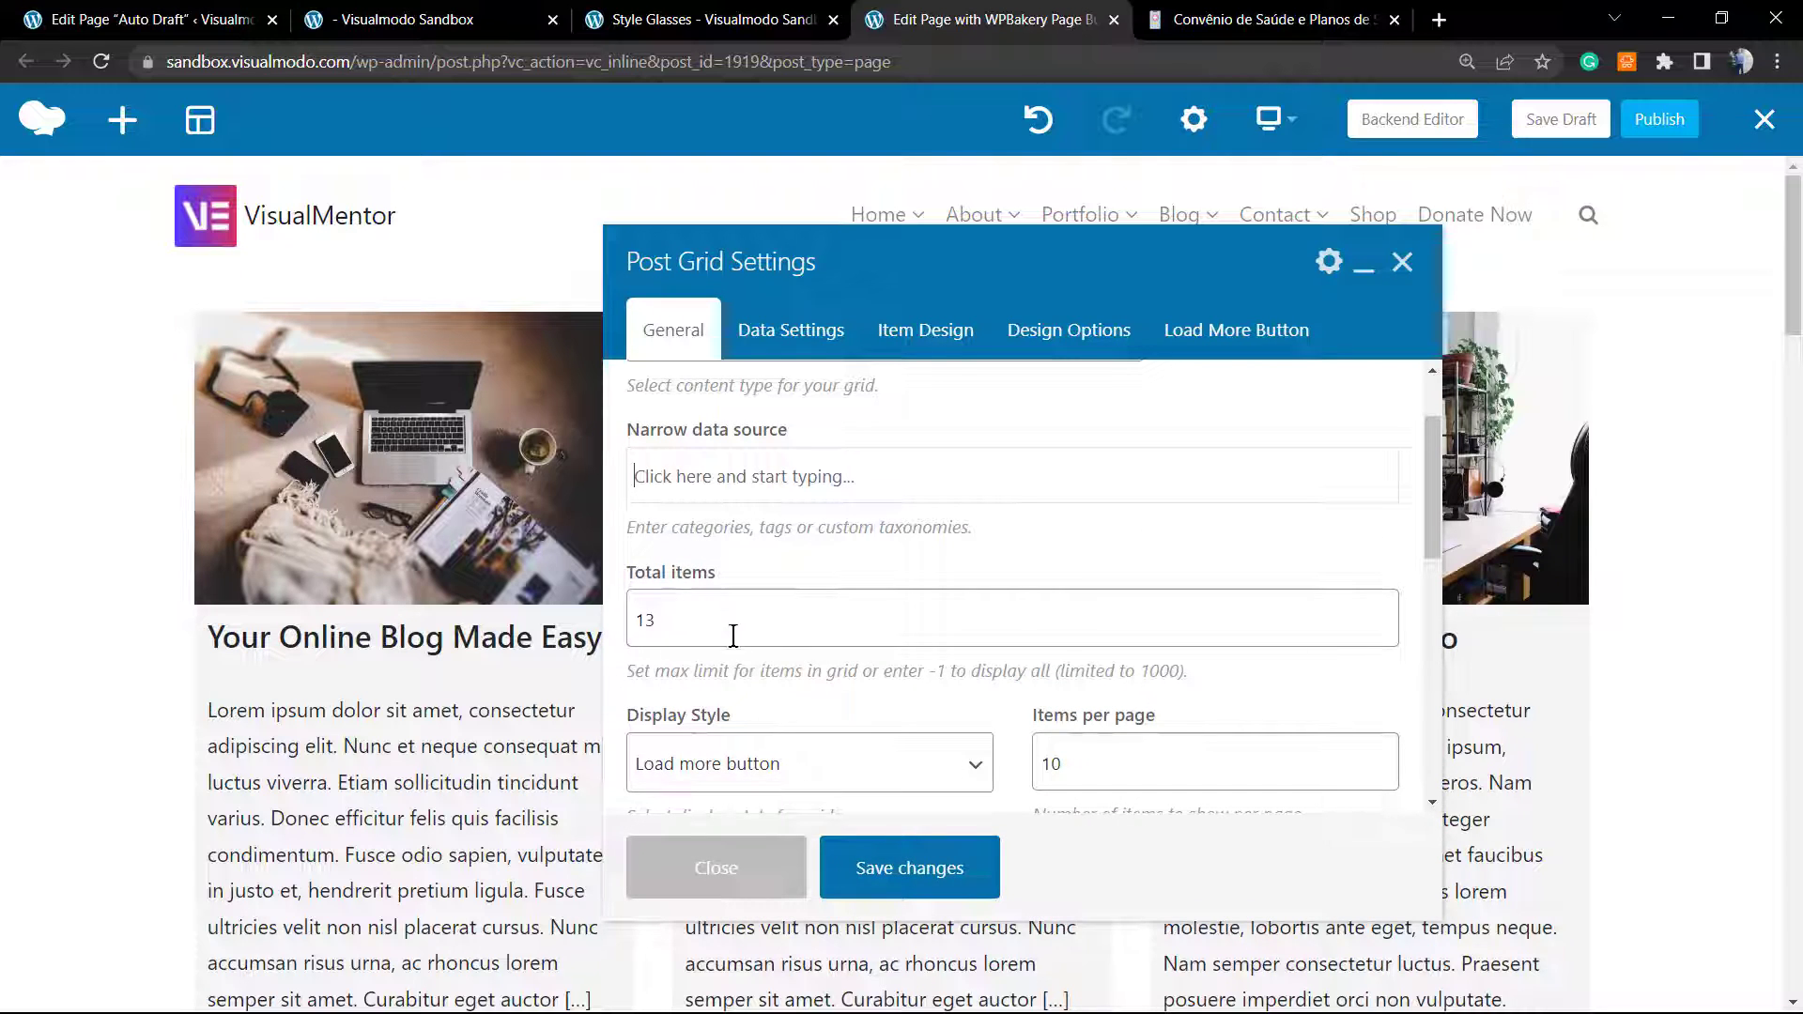
left_click_drag(646, 612, 625, 611)
left_click_drag(1093, 758, 1028, 763)
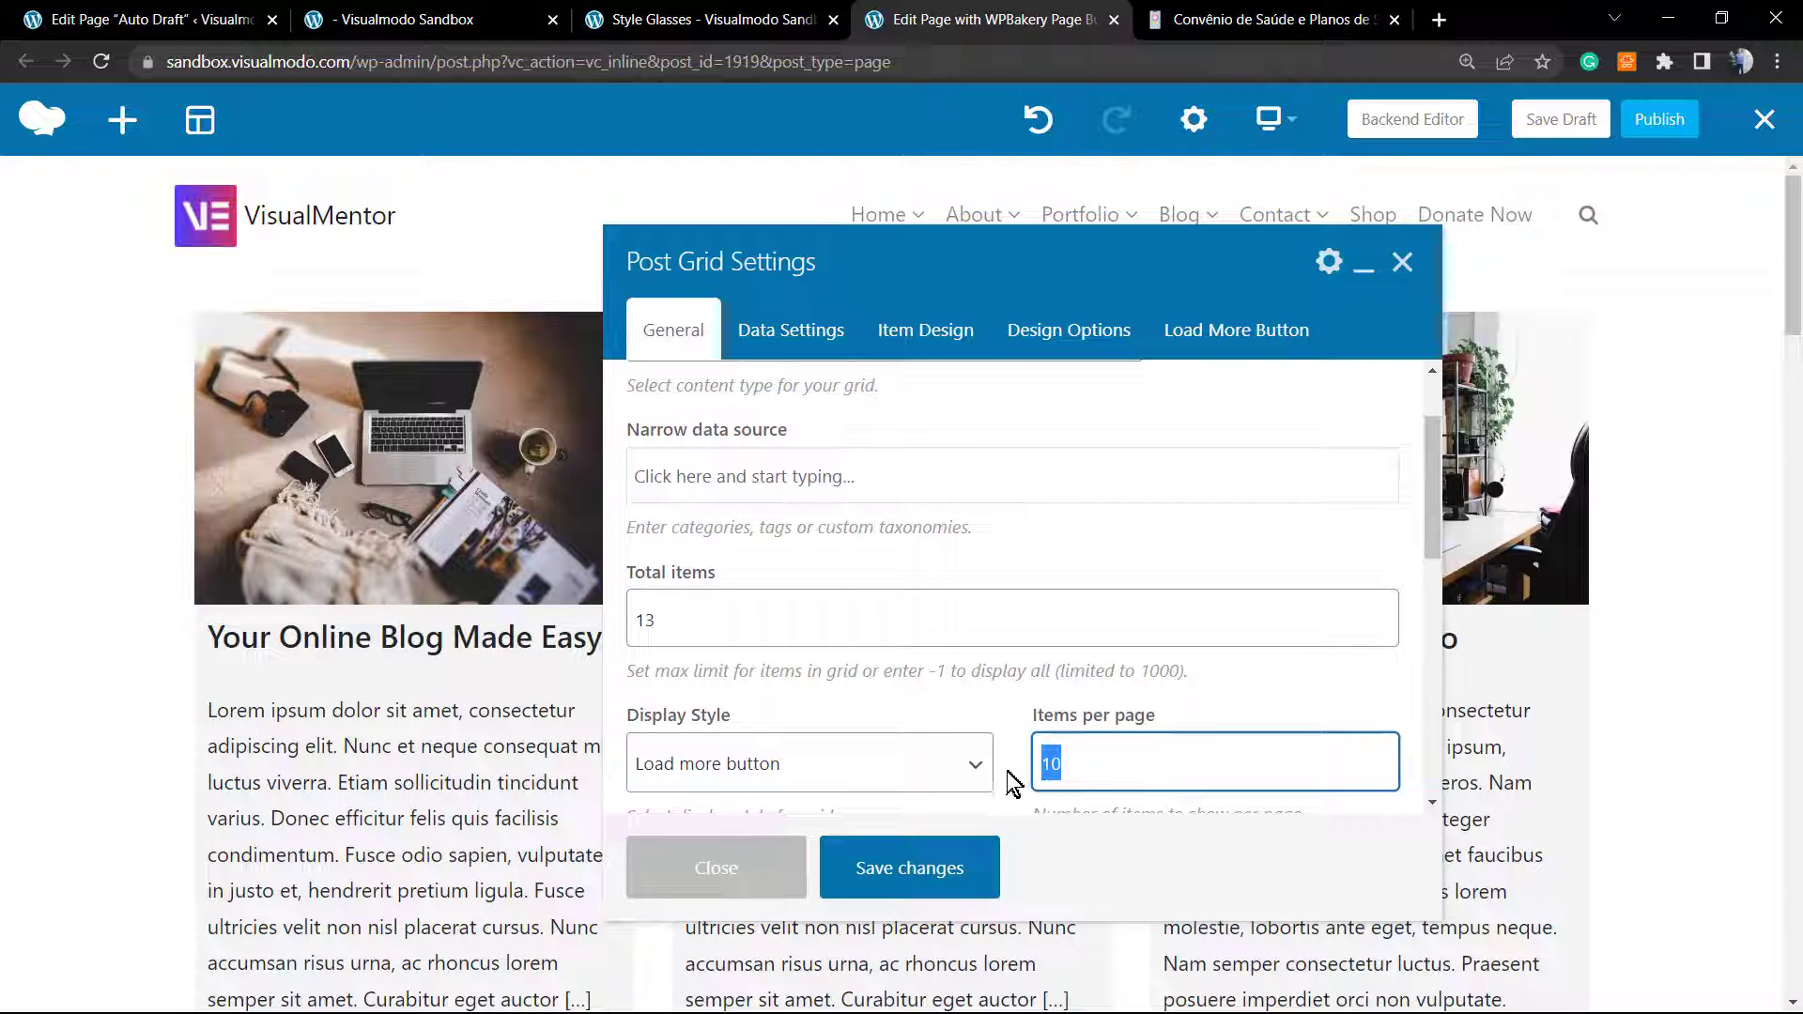
type("7")
left_click(965, 849)
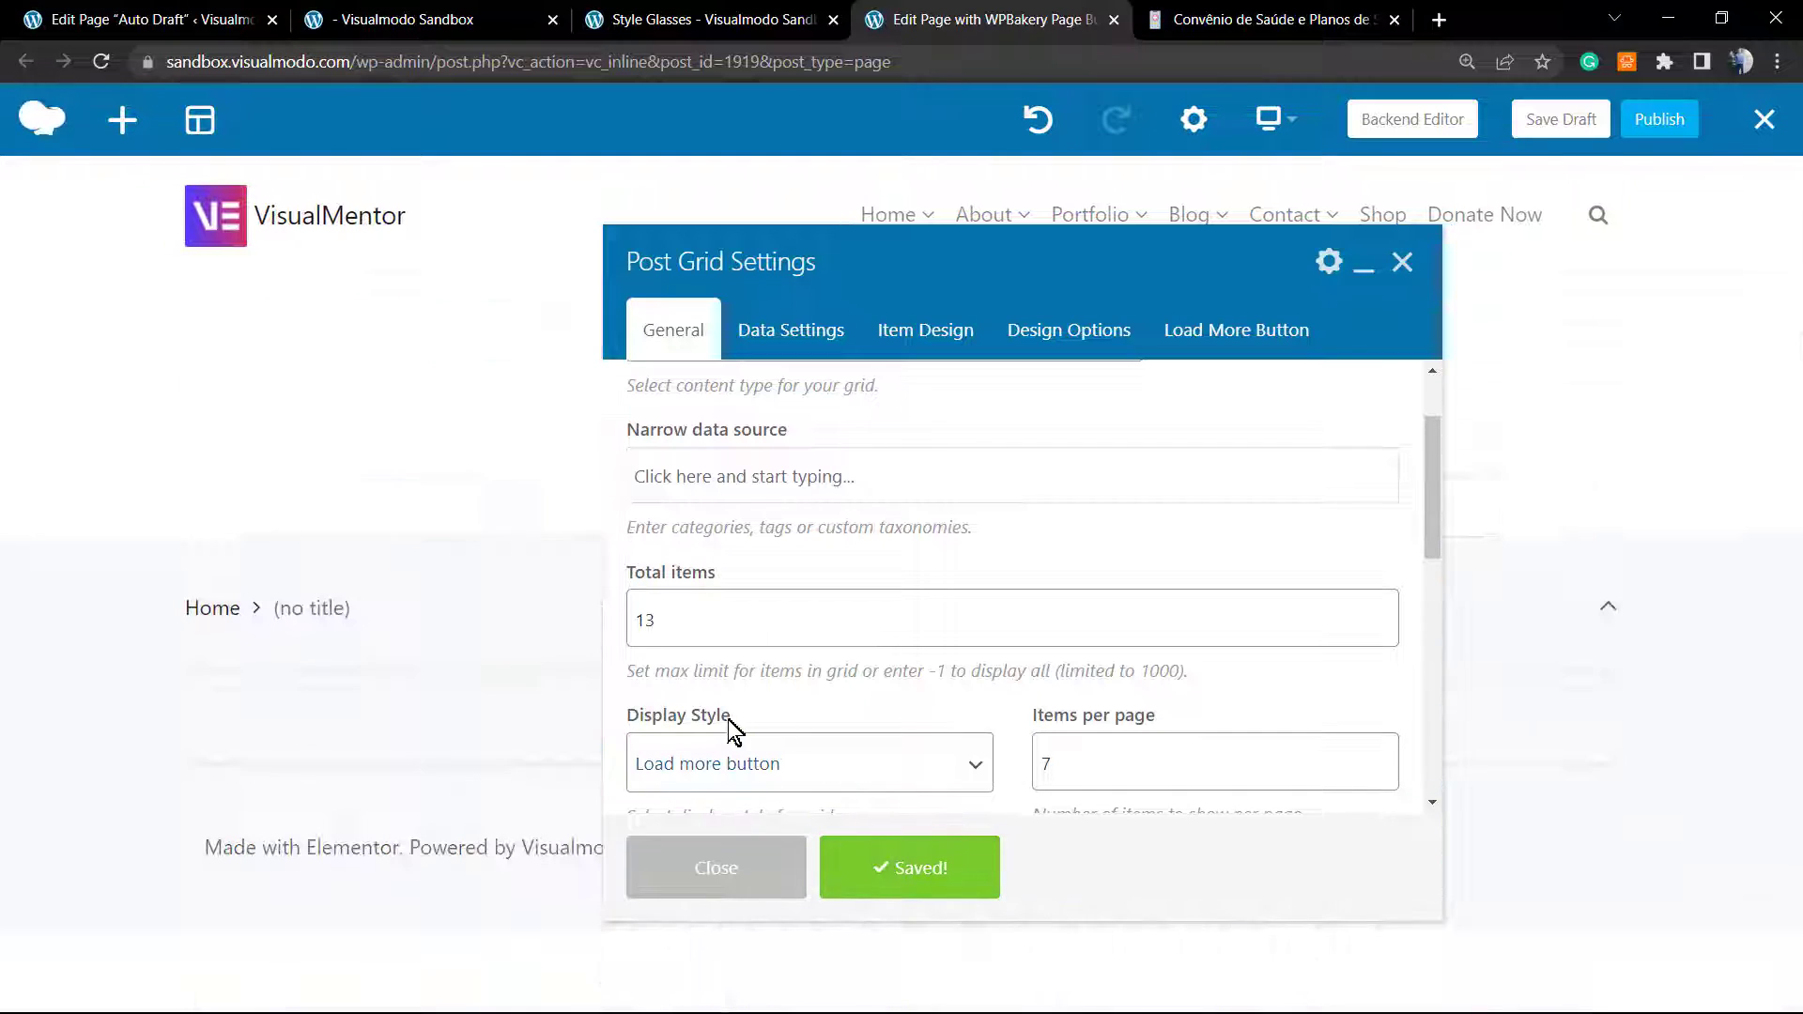
left_click(706, 878)
scroll(629, 625, "down", 10)
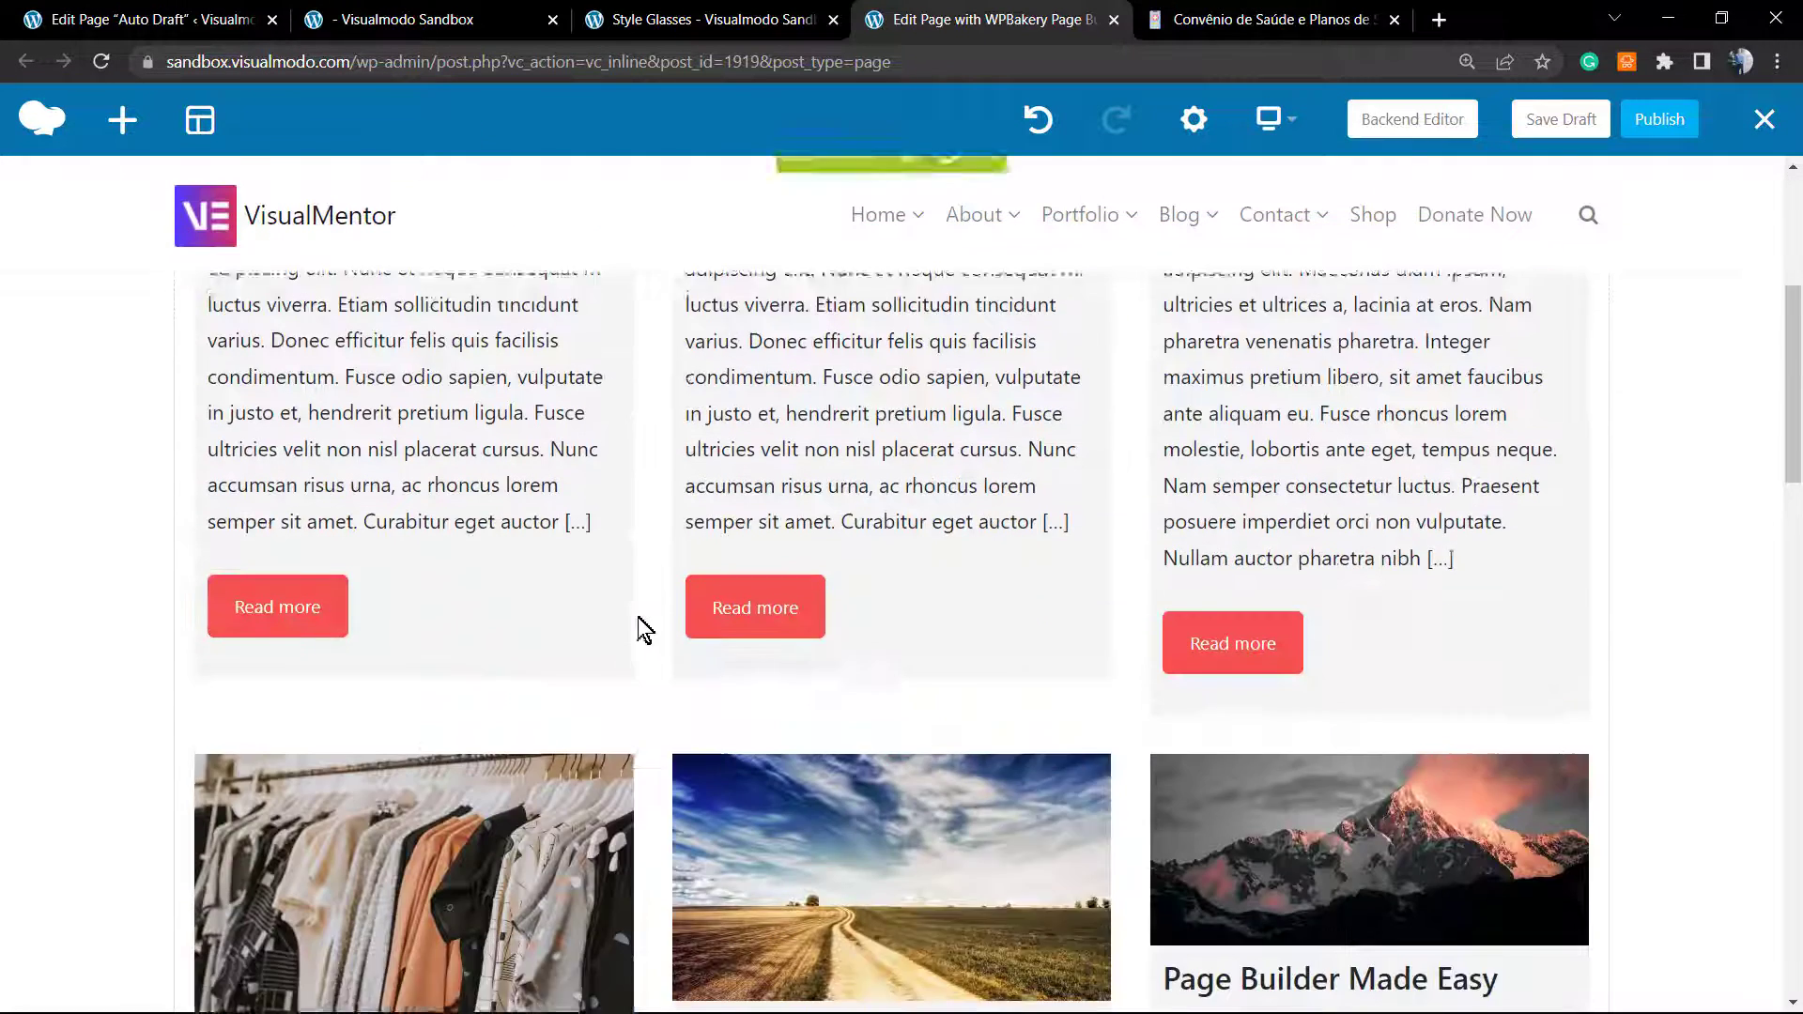
scroll(629, 617, "down", 13)
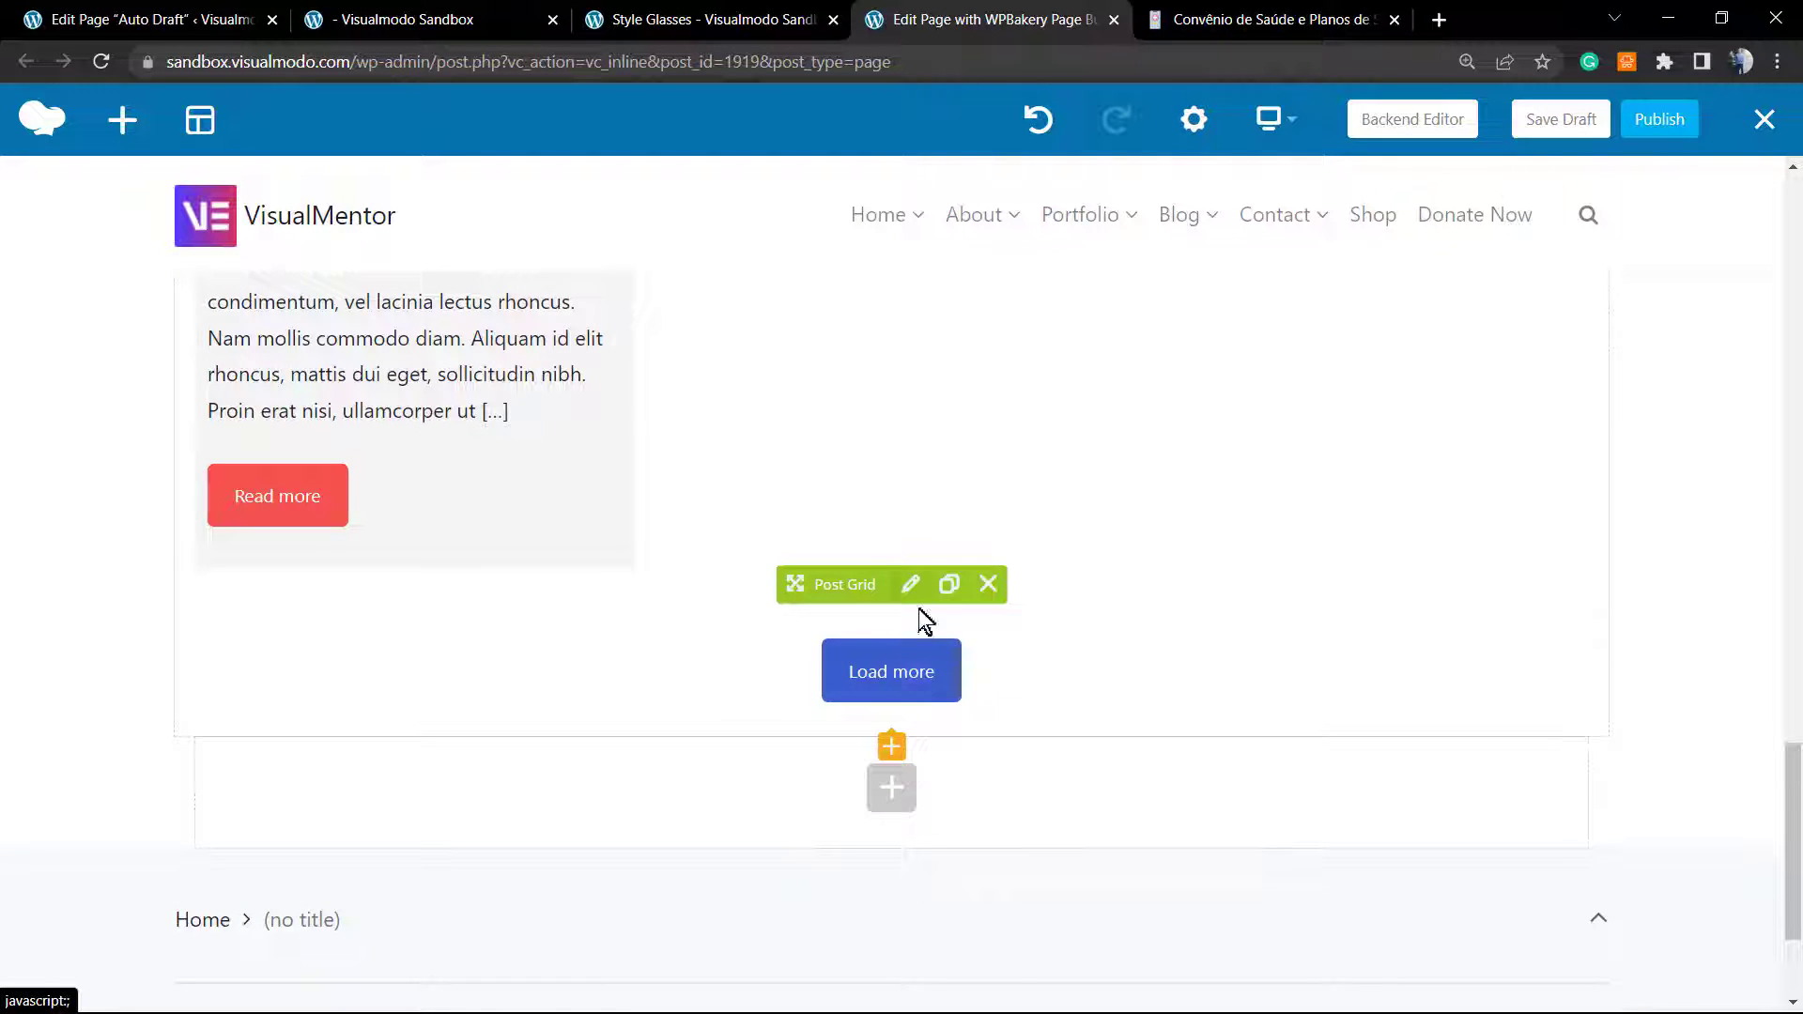
Step: Reopen the Post Grid settings and examine the data source, ordering, offset, exclusion and grid element template options
left_click(910, 584)
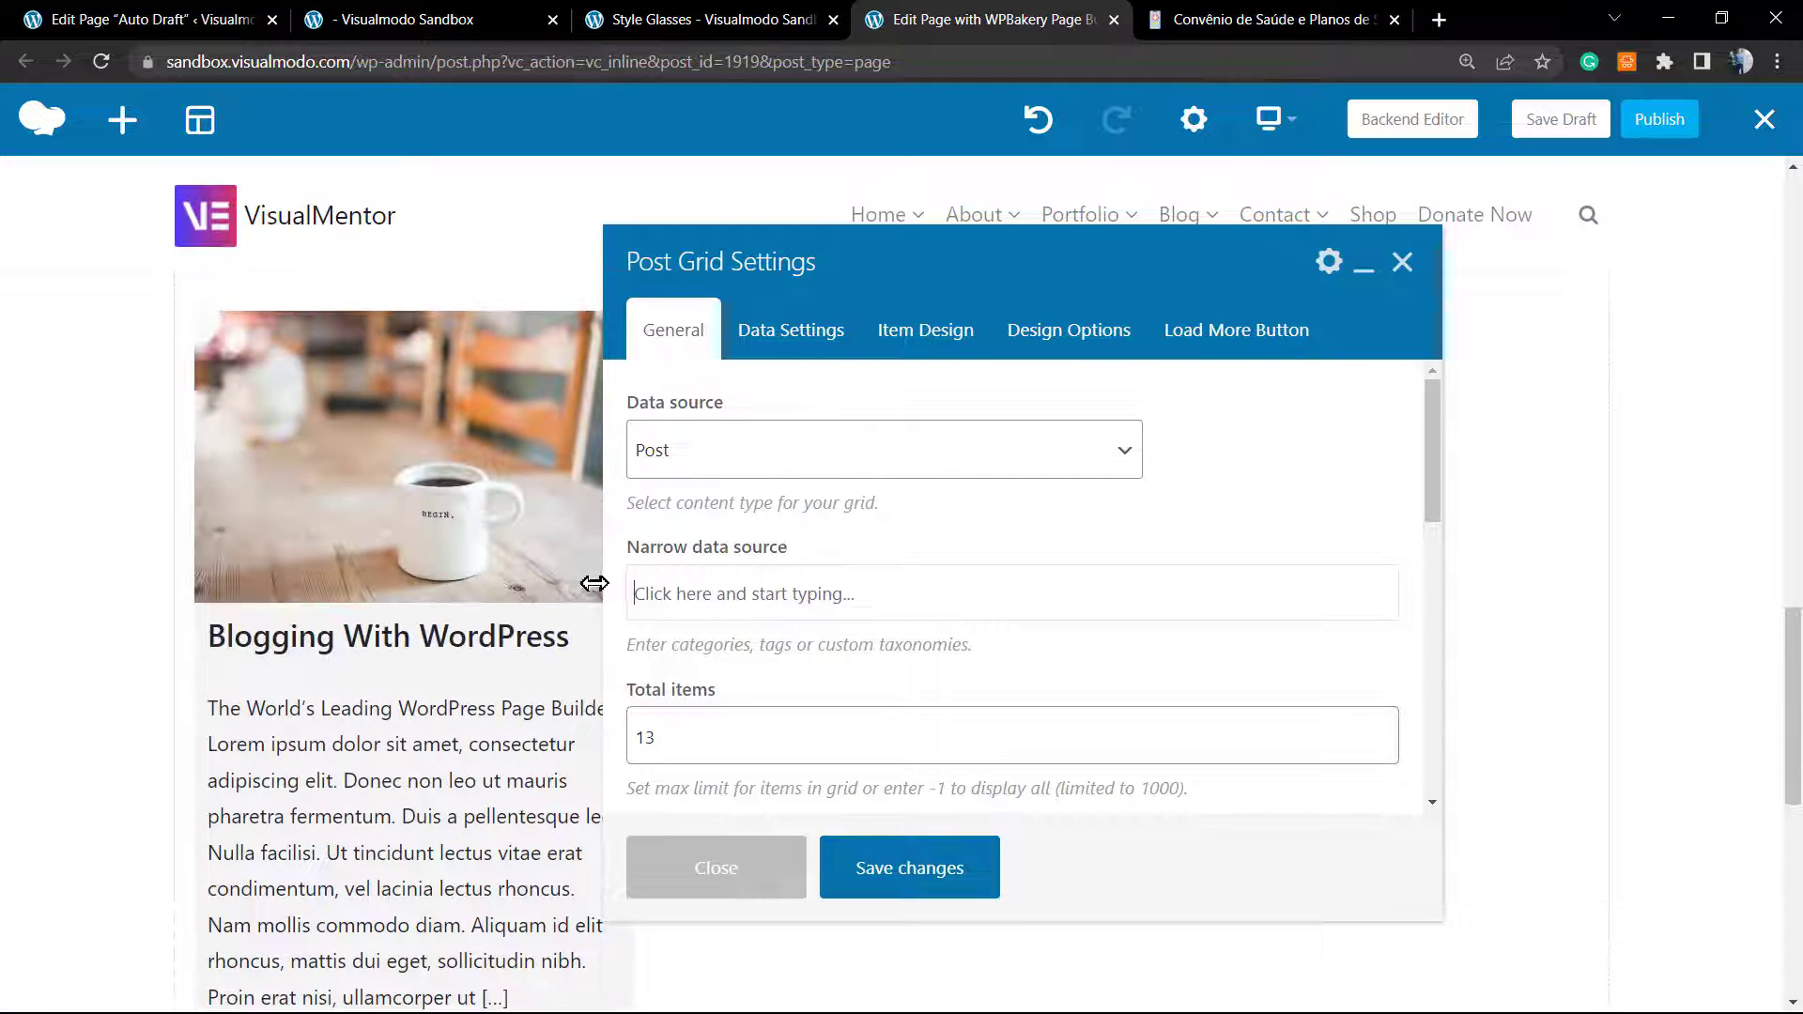
left_click(836, 589)
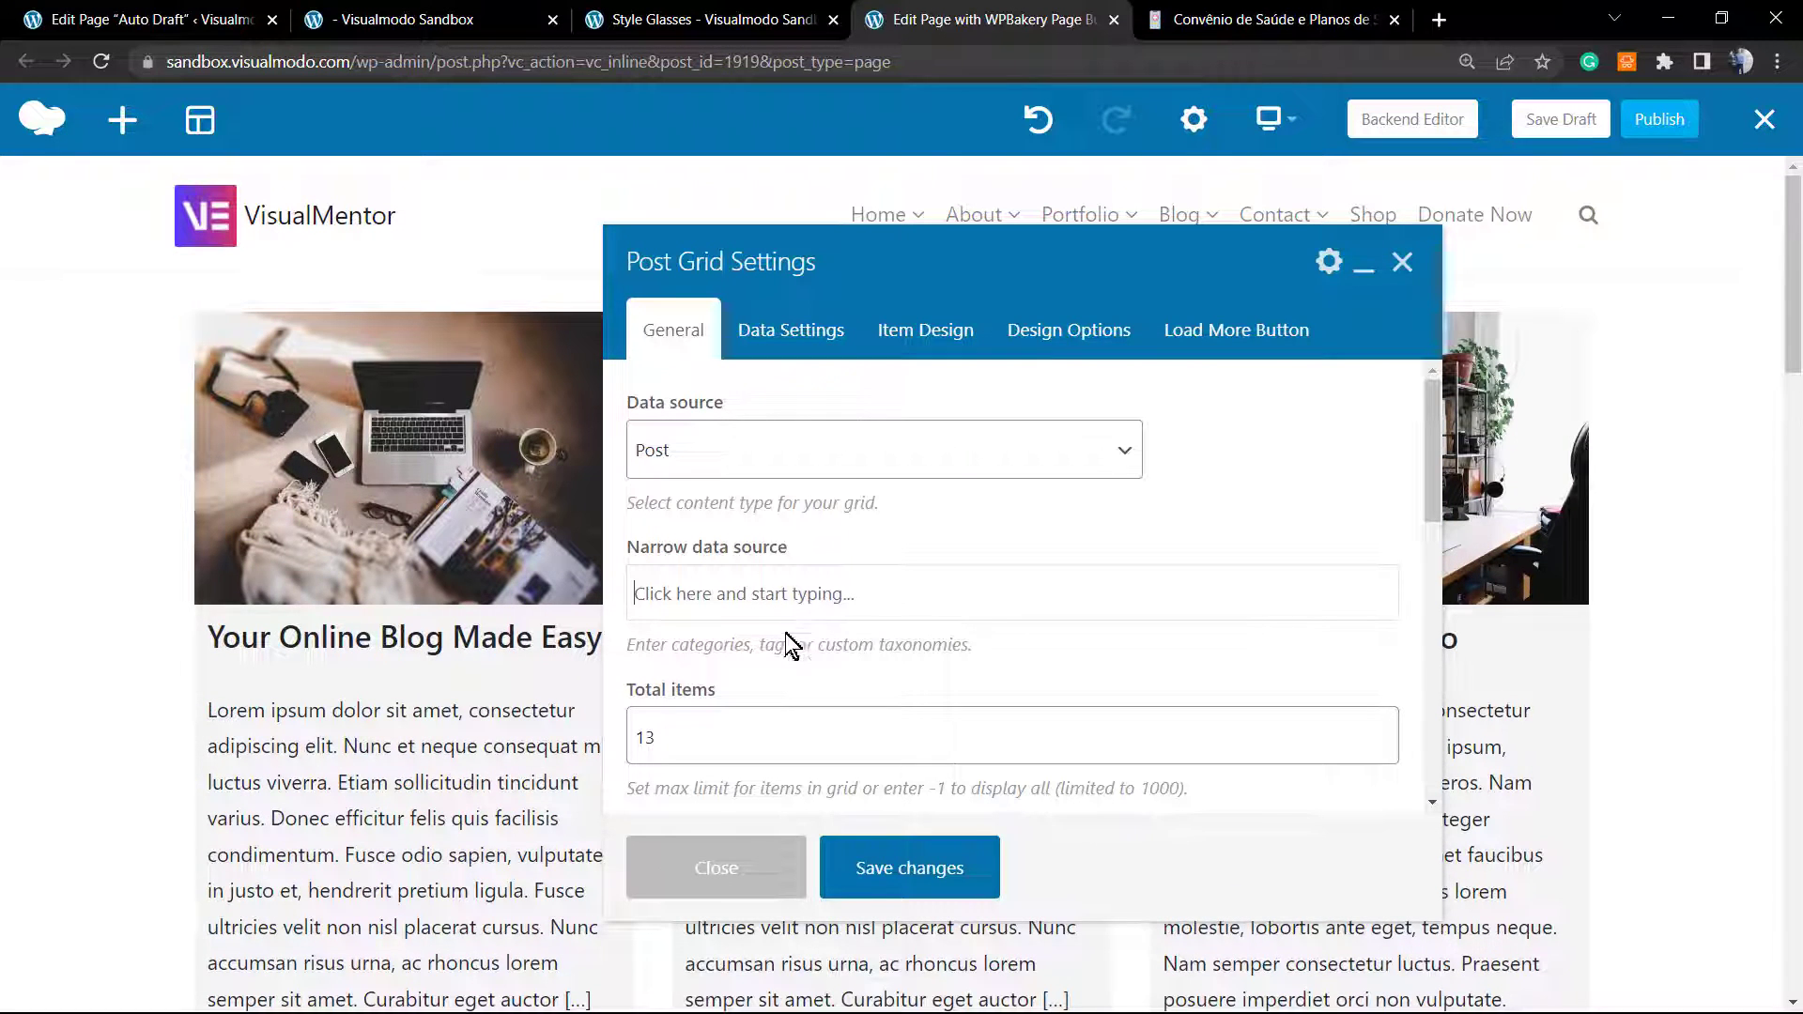
left_click(811, 444)
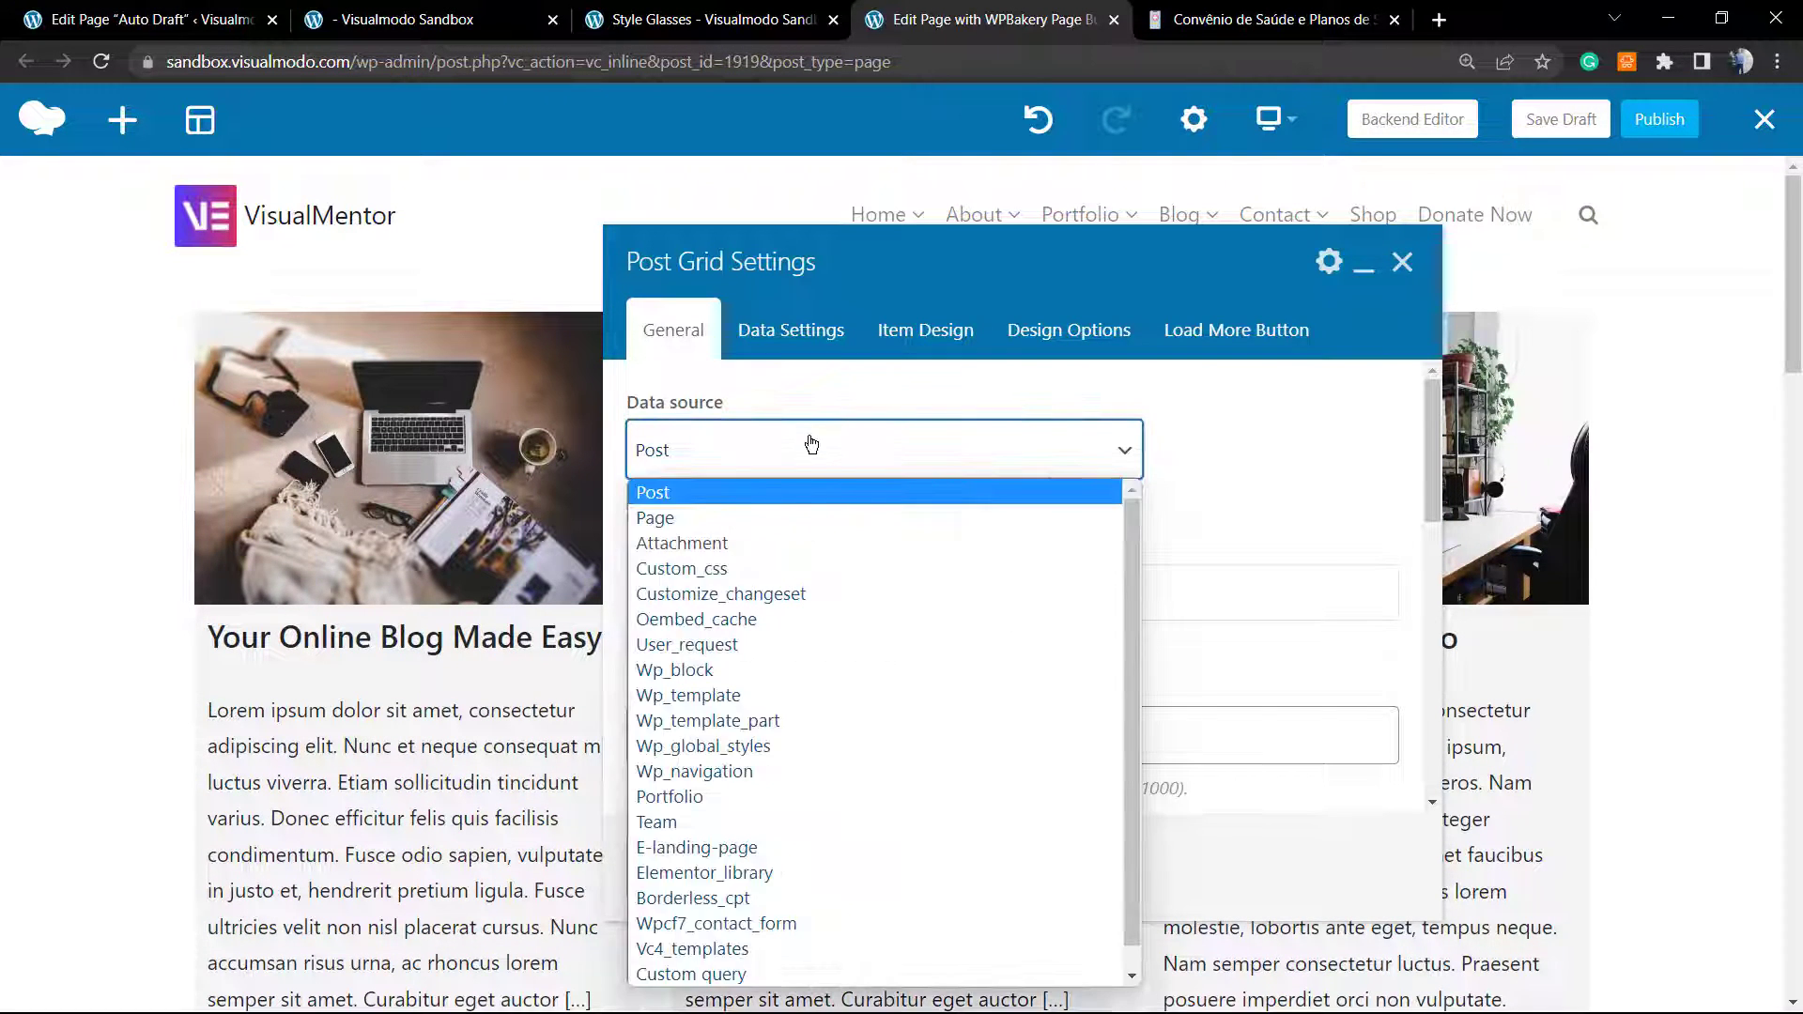
left_click(789, 331)
left_click(789, 330)
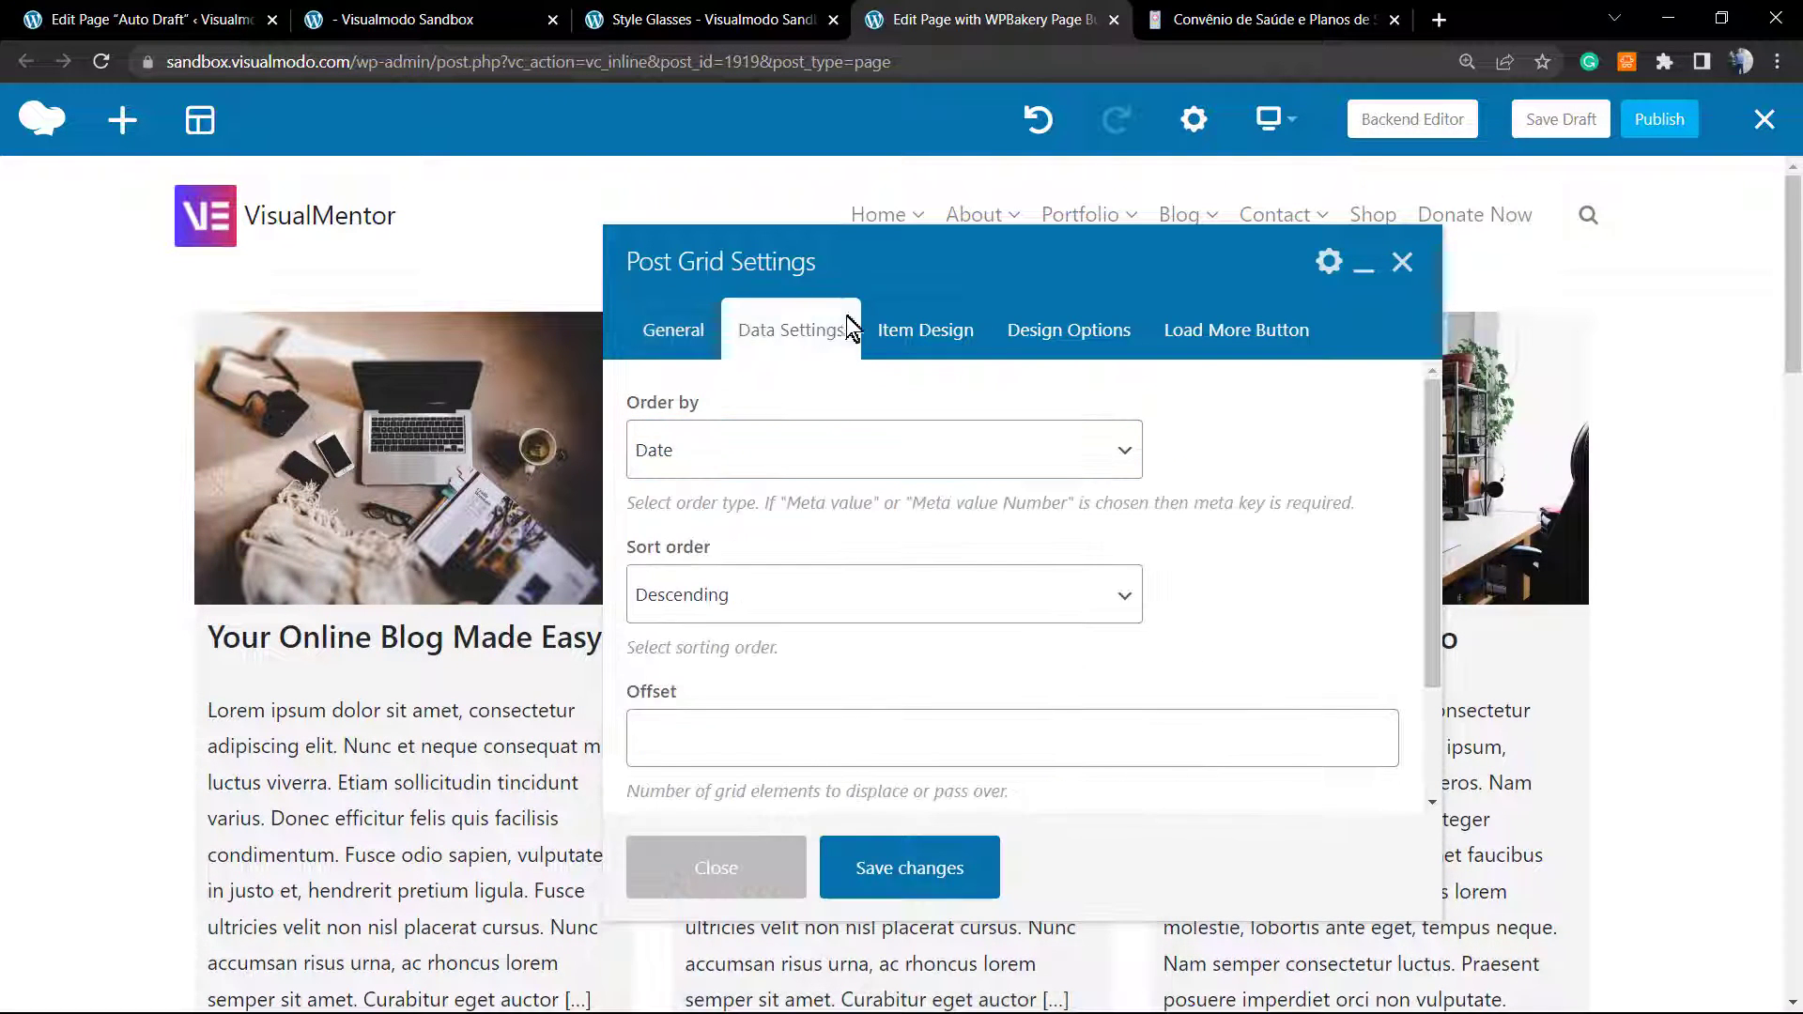
left_click(821, 446)
left_click(819, 448)
scroll(765, 627, "down", 2)
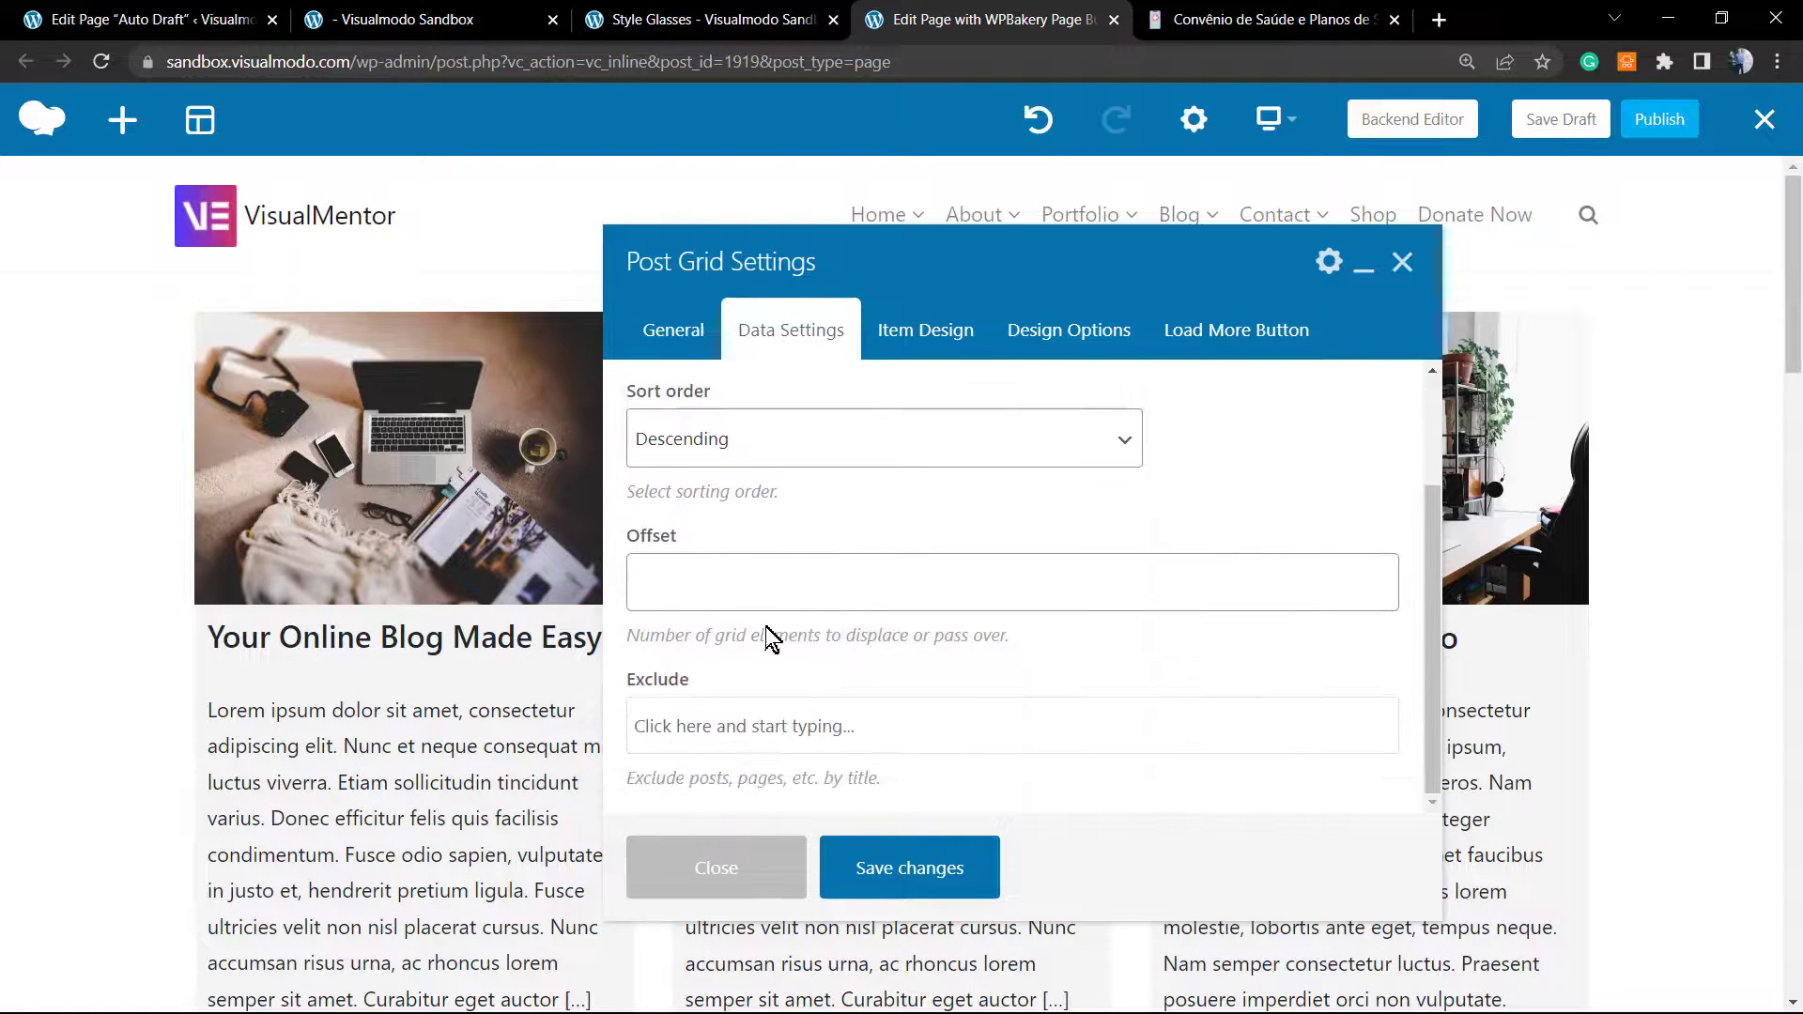
left_click(899, 332)
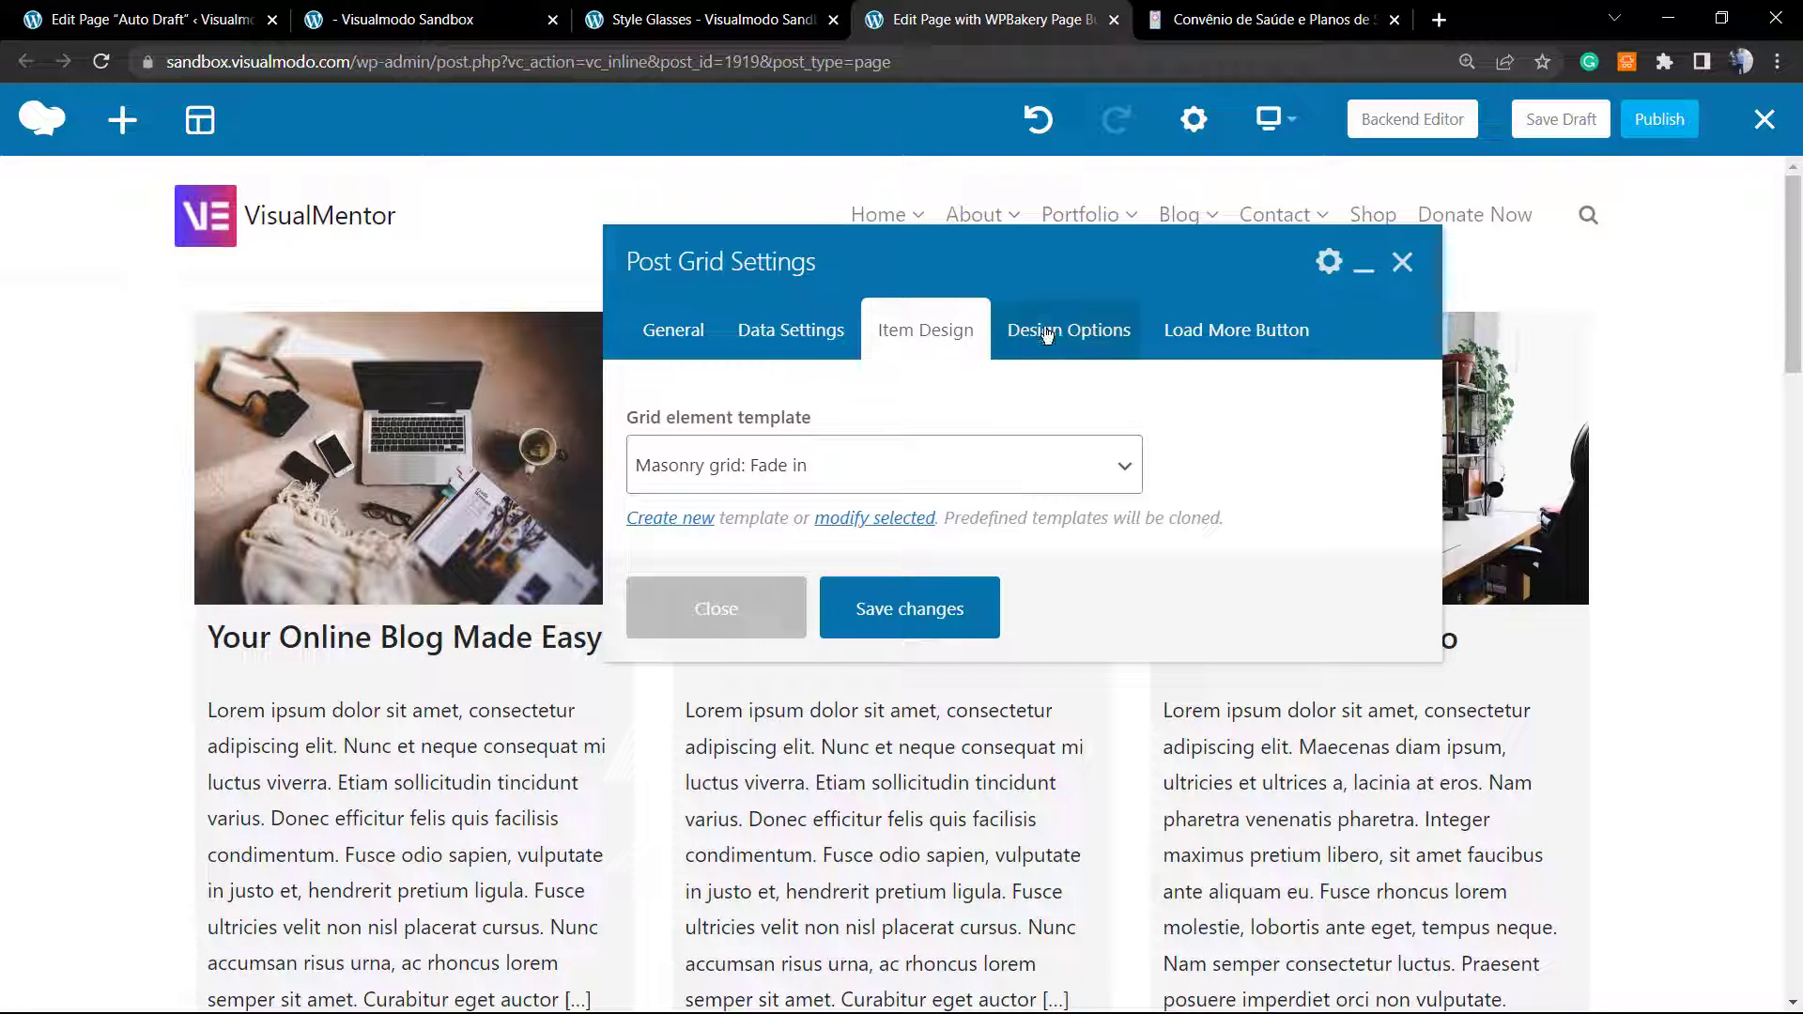
Step: Enable the Post Grid's filter in its general settings, save the changes and close the settings
left_click(690, 341)
scroll(807, 564, "down", 6)
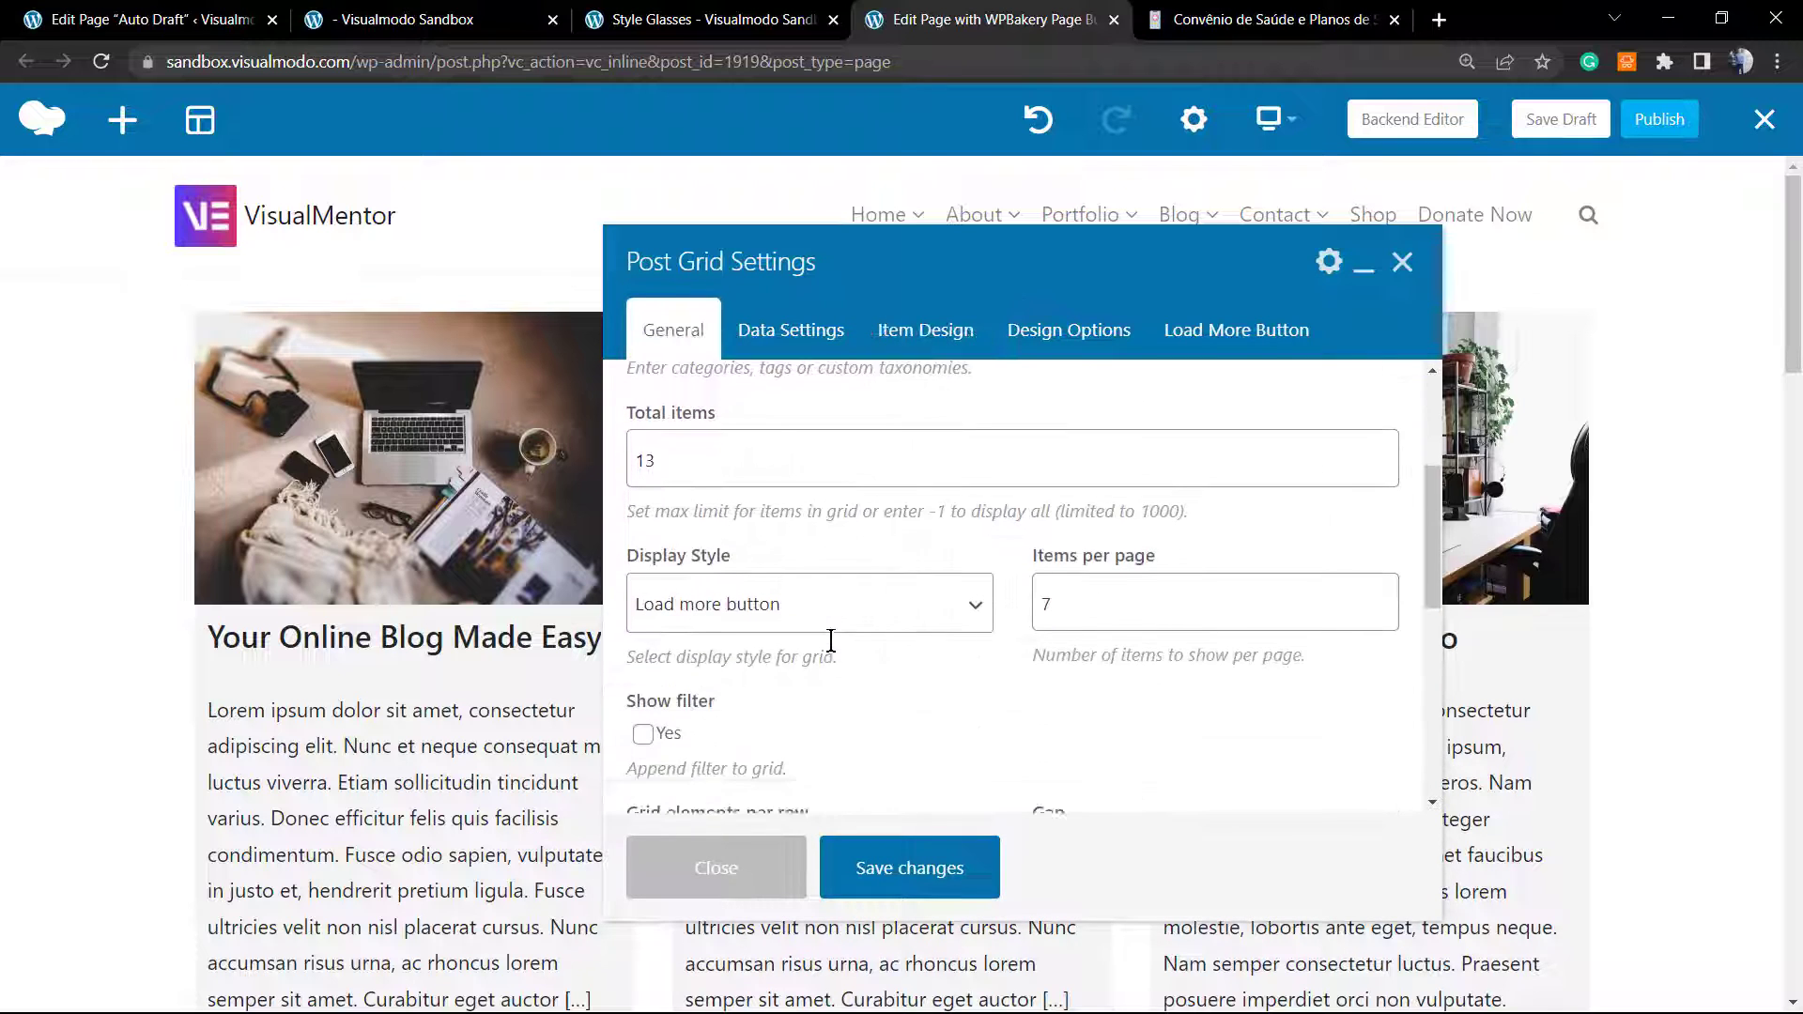
left_click(643, 547)
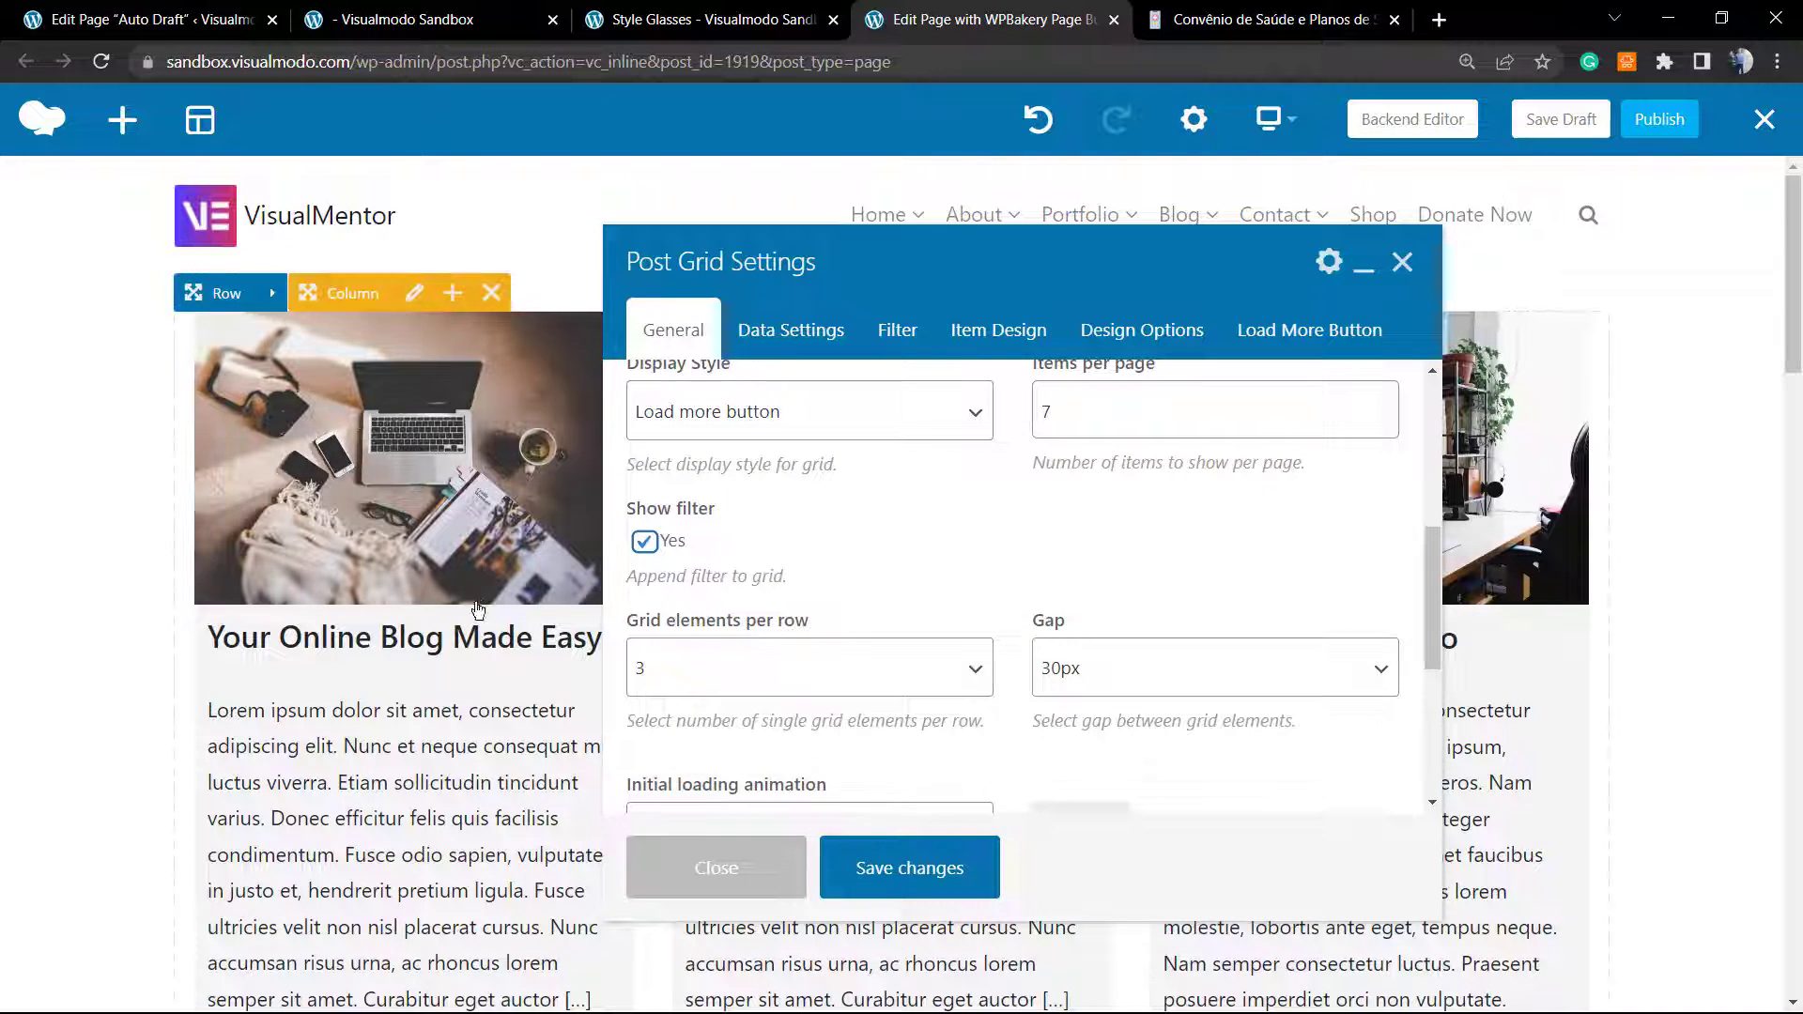
left_click(857, 868)
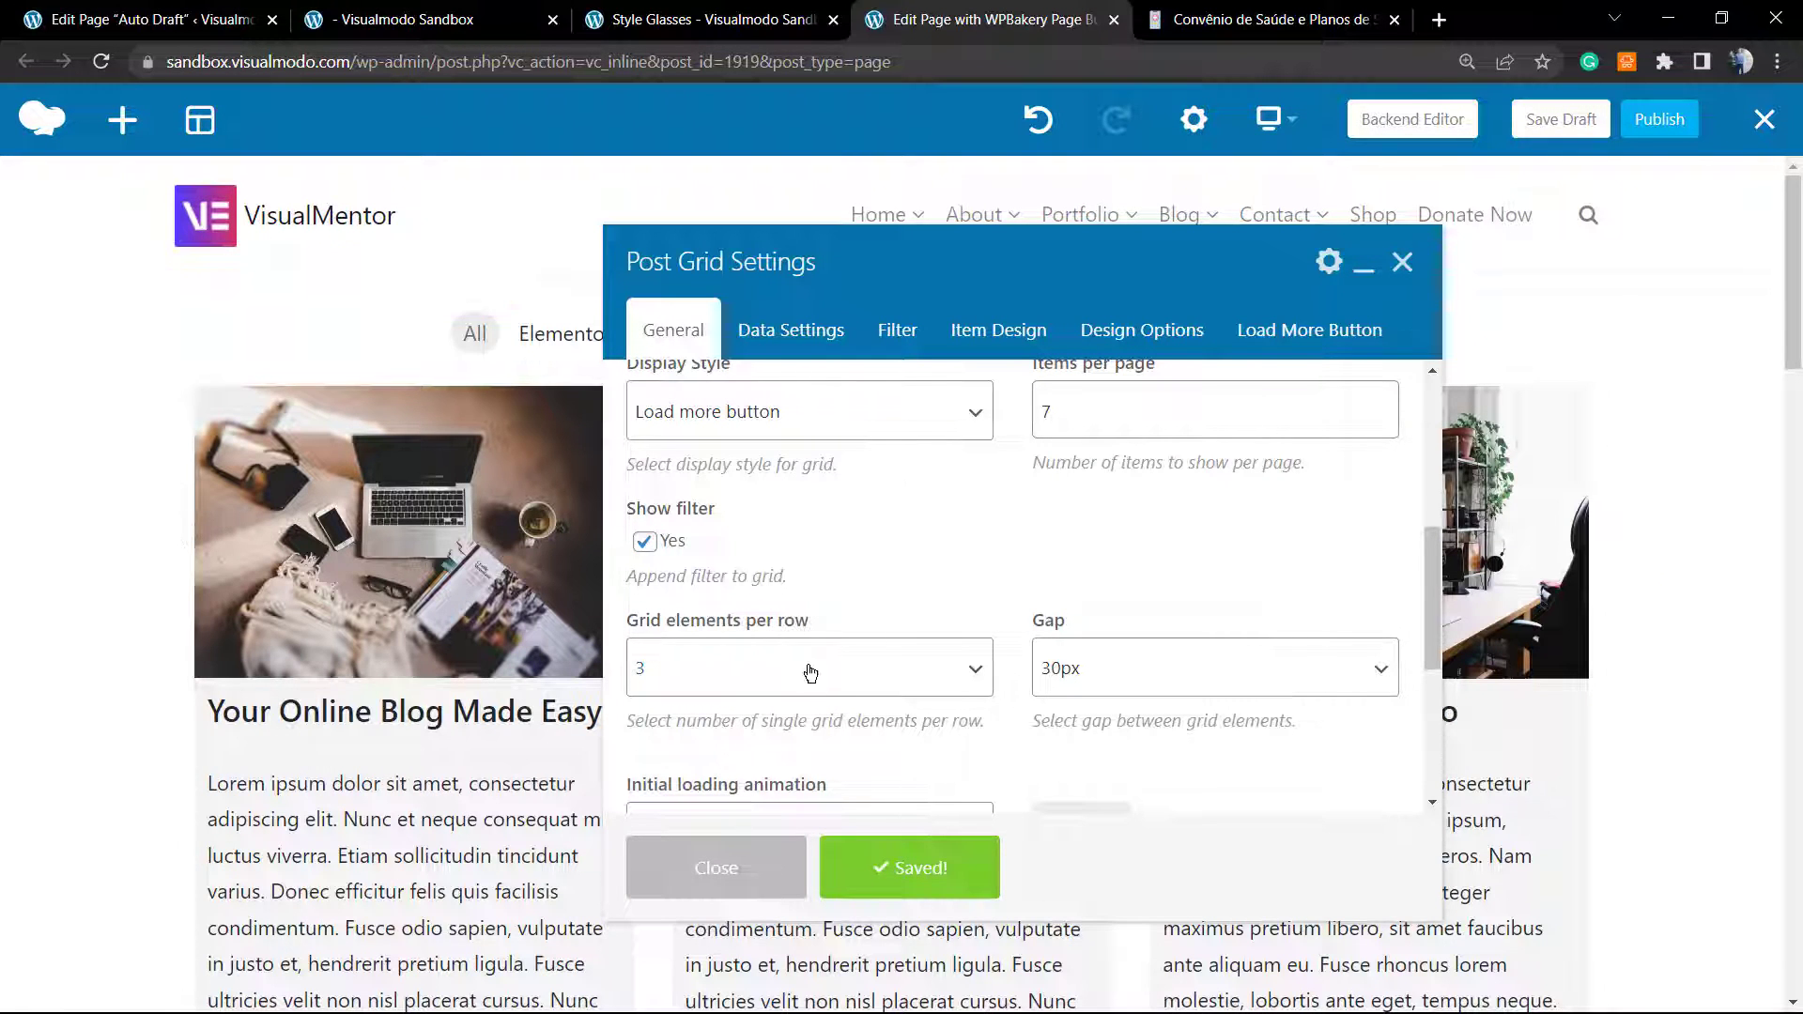
left_click(716, 869)
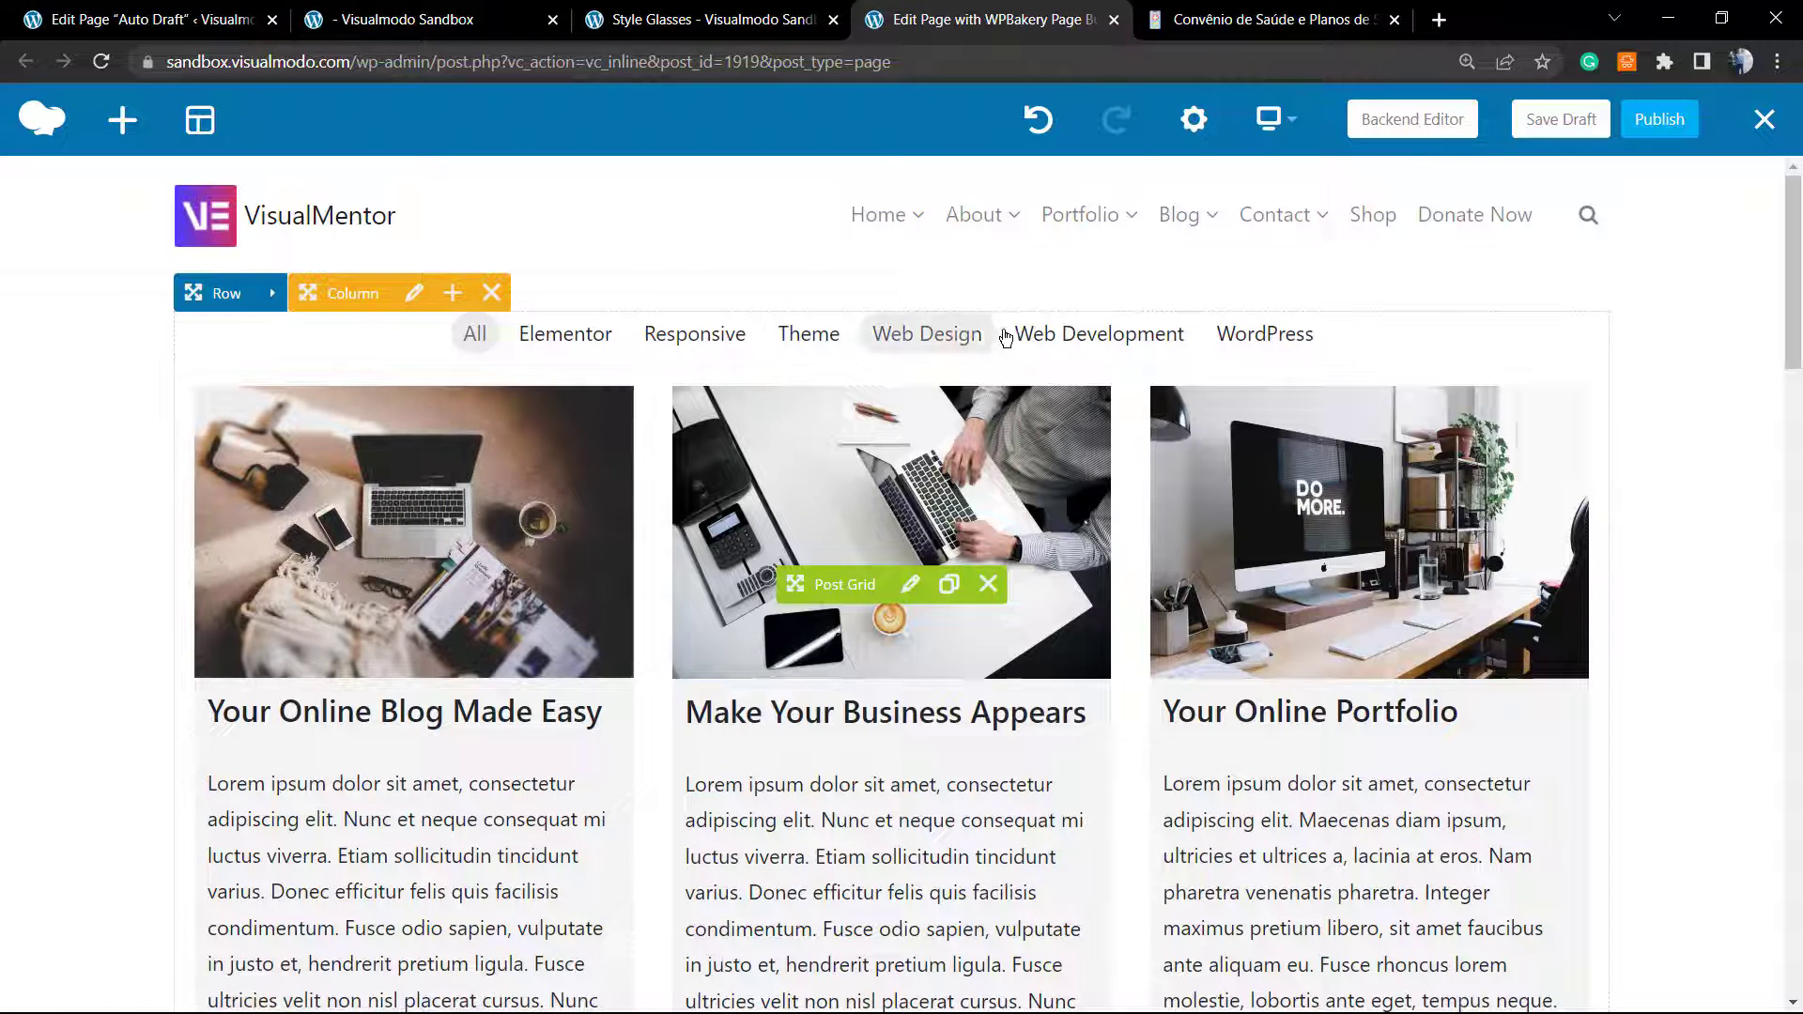
Step: Try the grid's filter with the Web Development, Web Design and Theme categories, ending on Web Development
left_click(1099, 334)
left_click(939, 340)
left_click(801, 338)
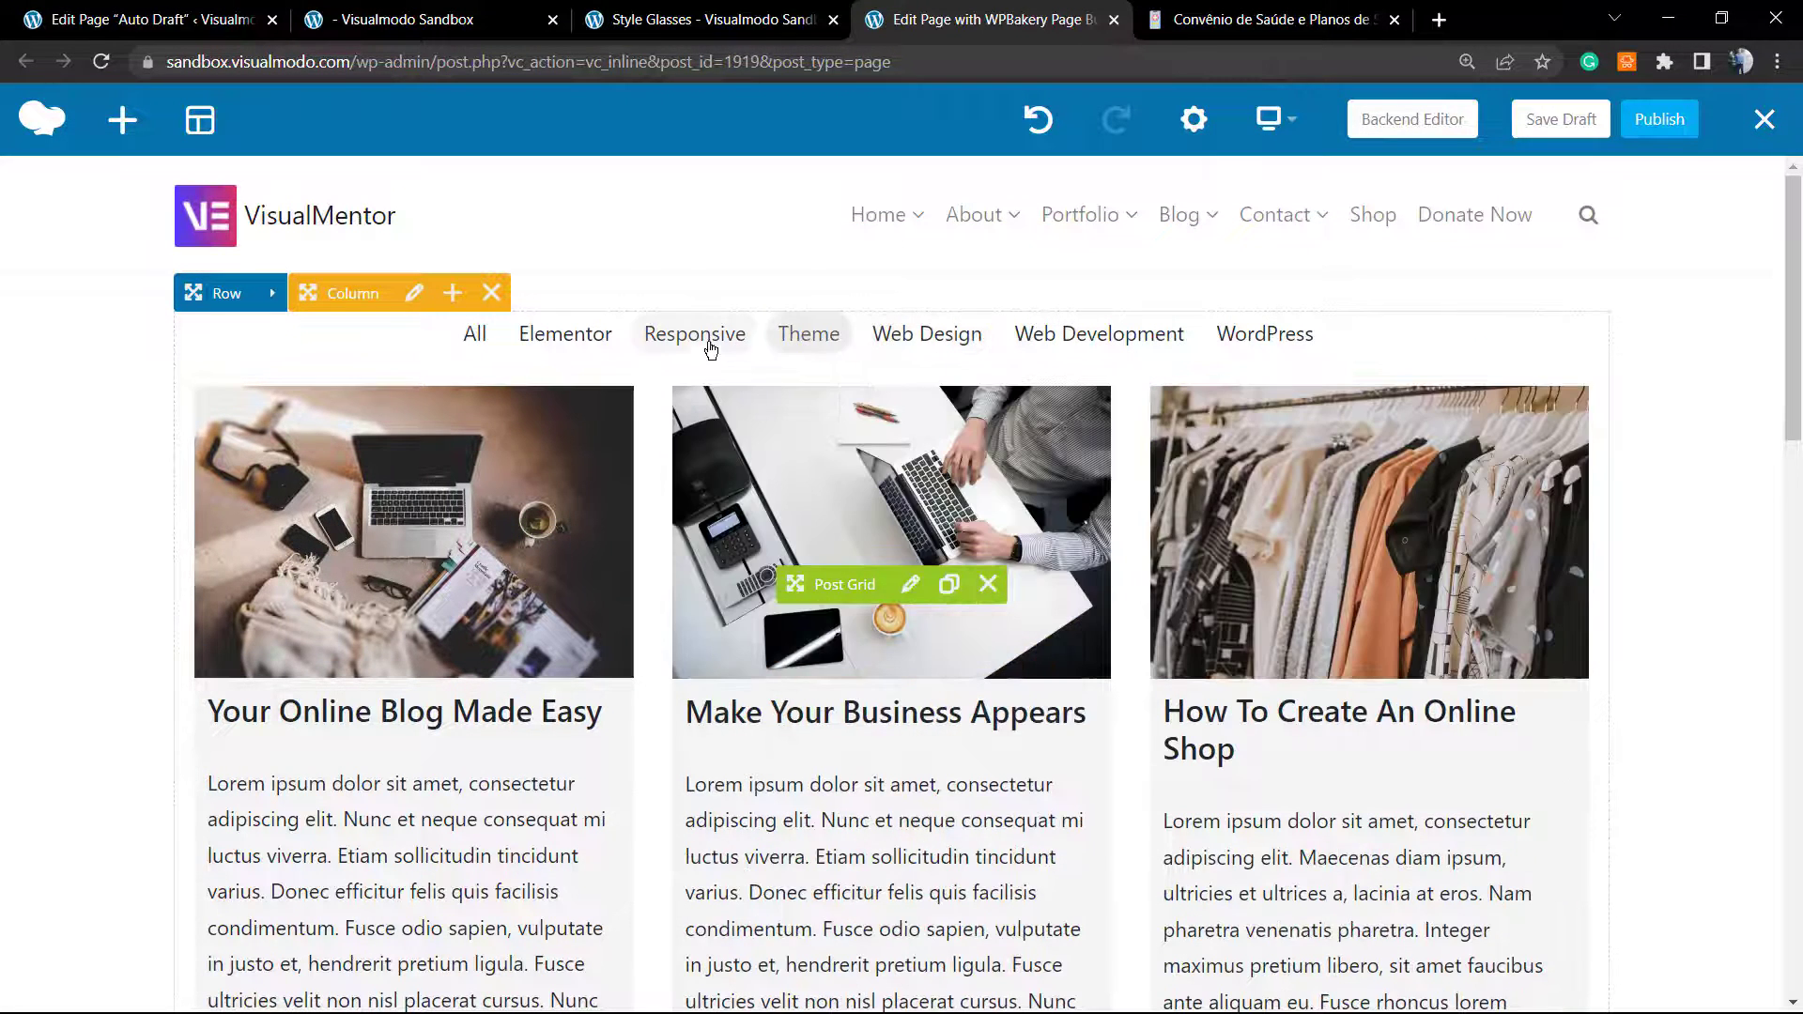
left_click(1033, 340)
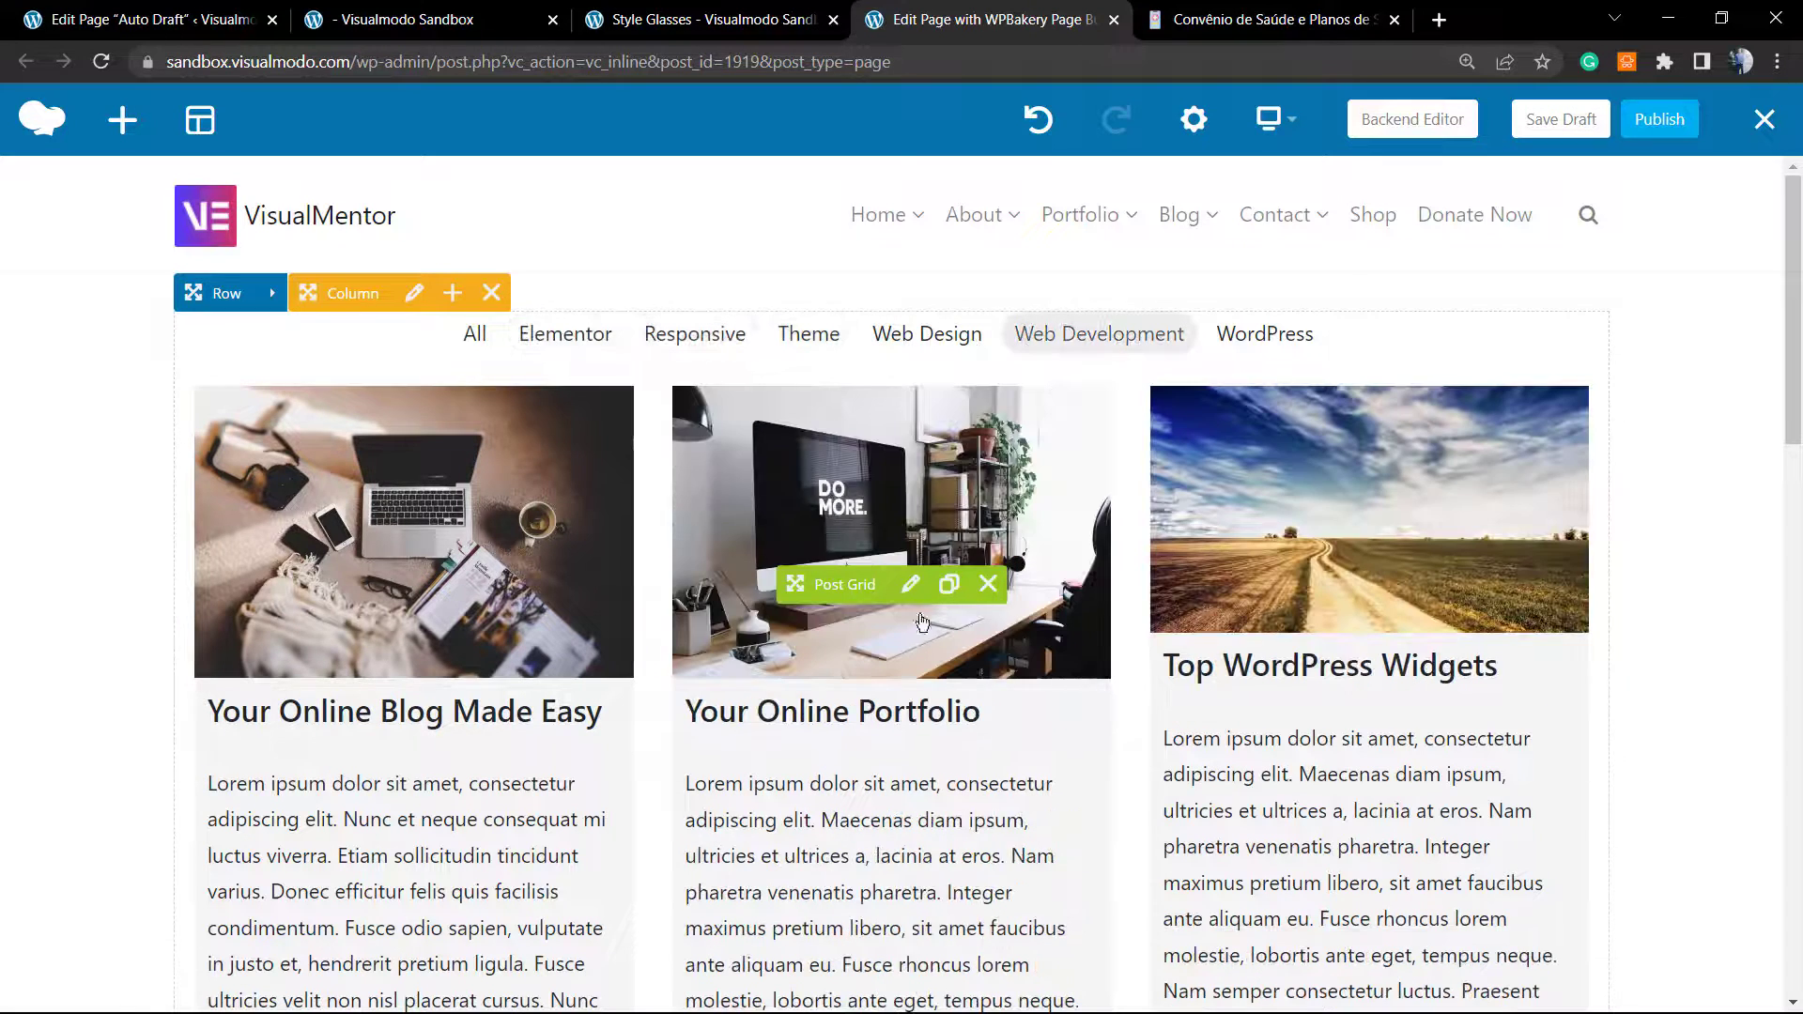
Step: Open the Post Grid's filter settings and examine the available filter sources
left_click(909, 586)
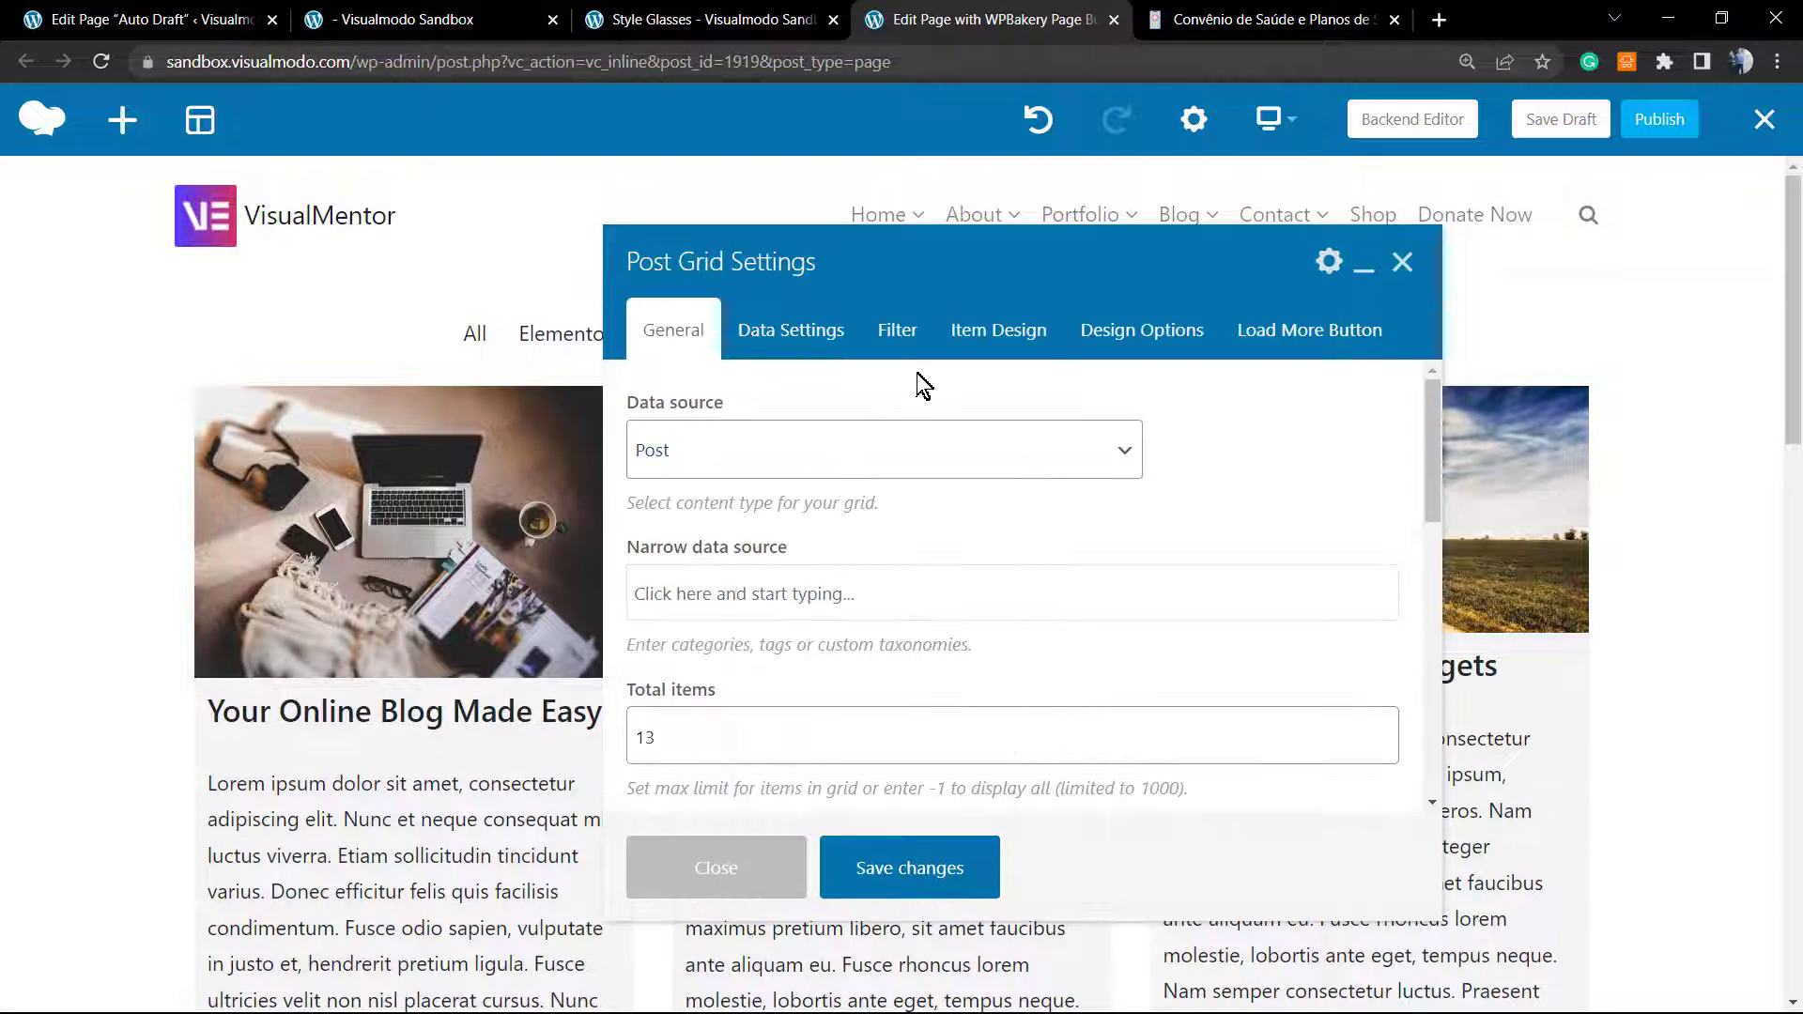
left_click(899, 349)
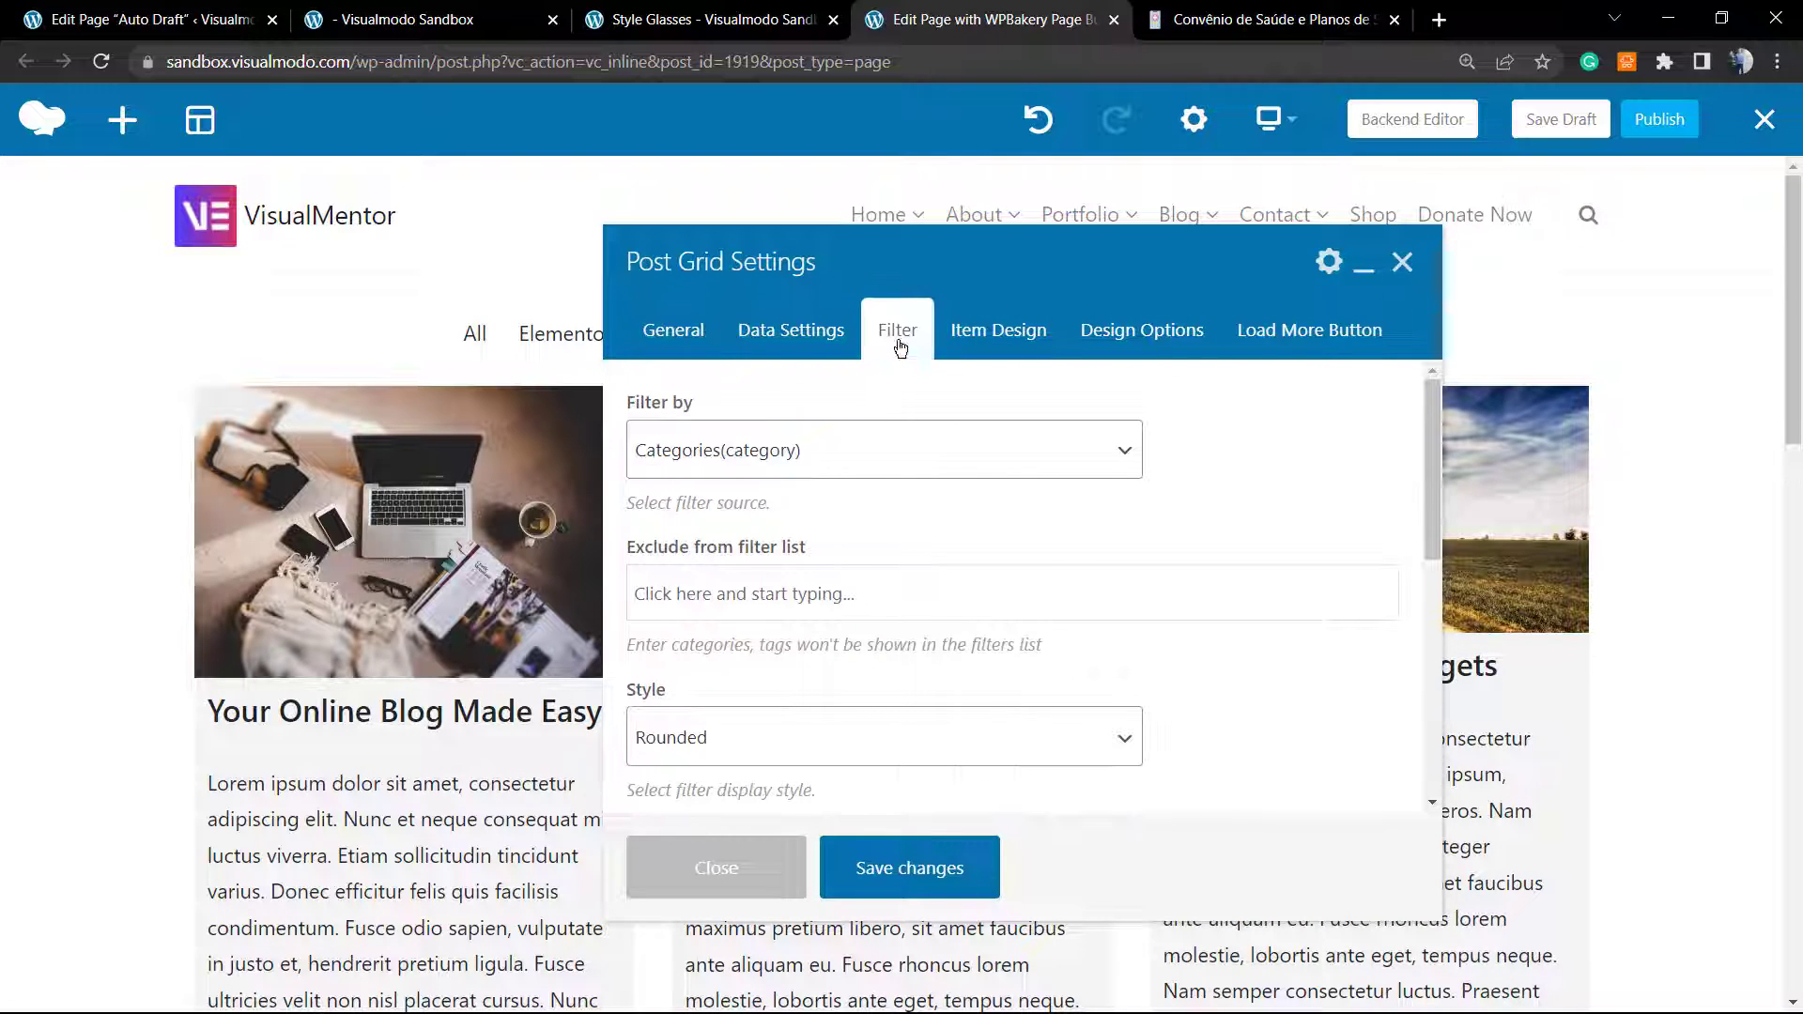
left_click(882, 464)
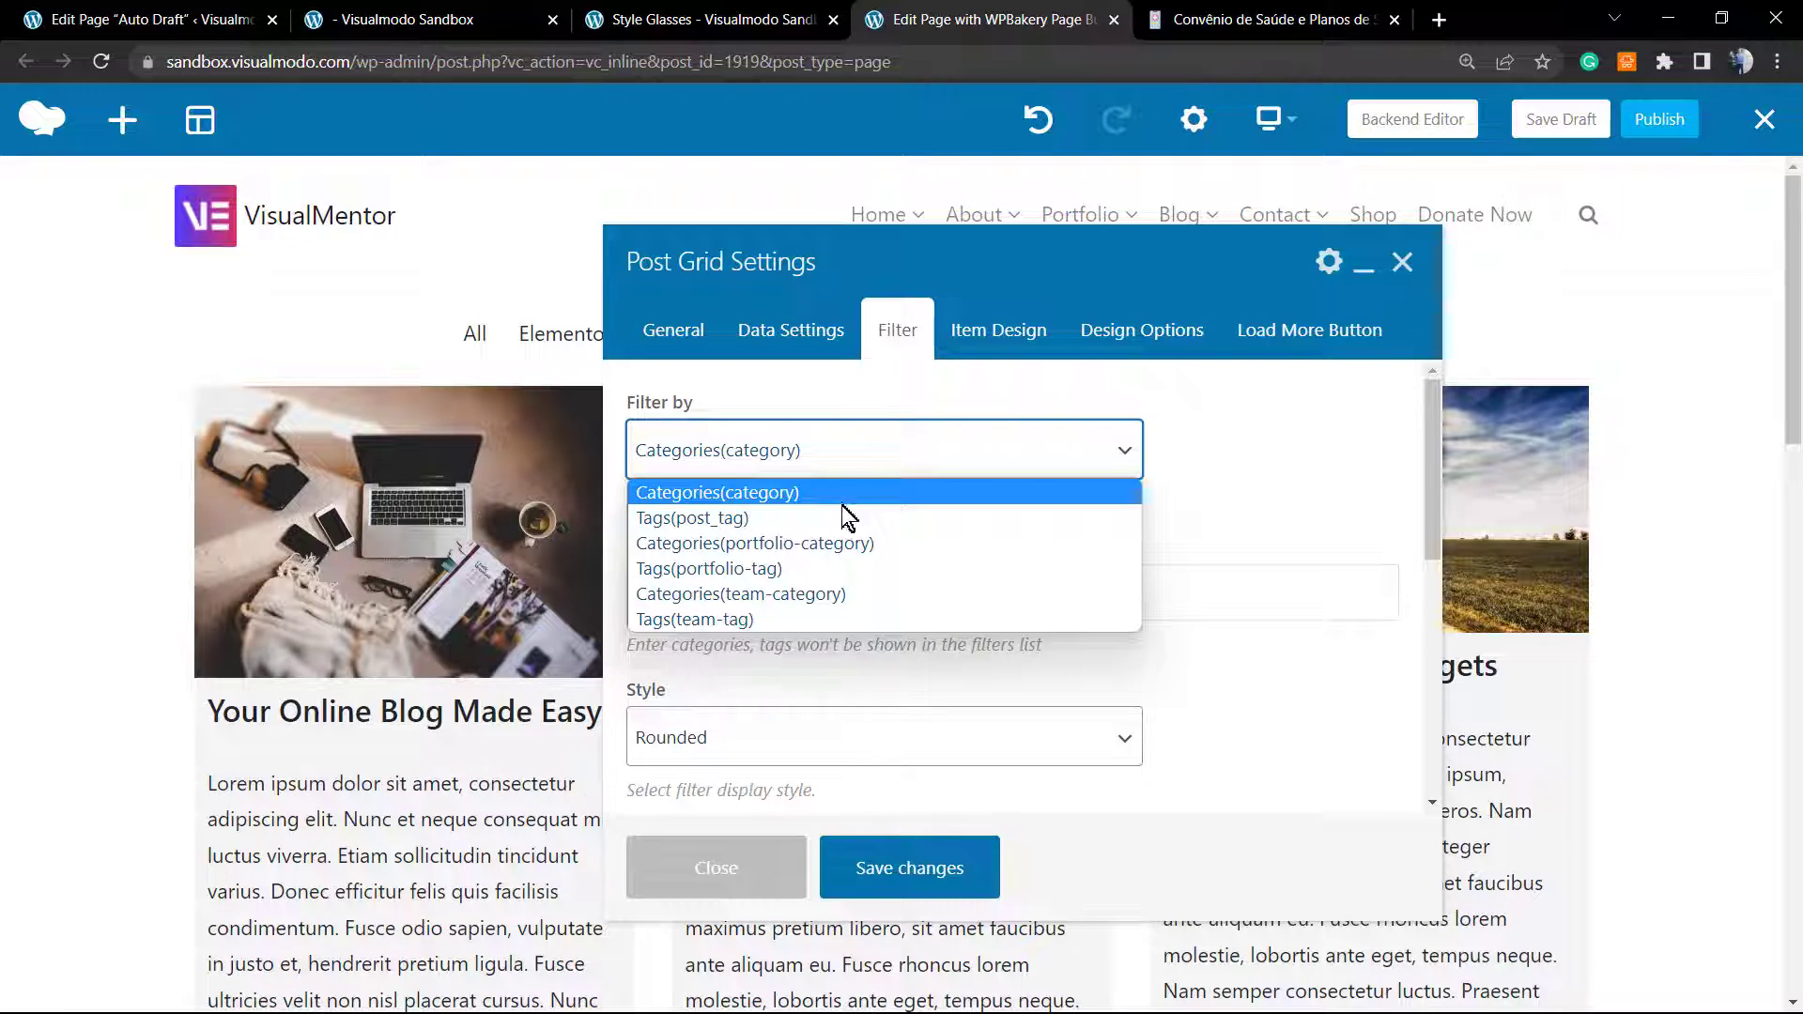
left_click(837, 451)
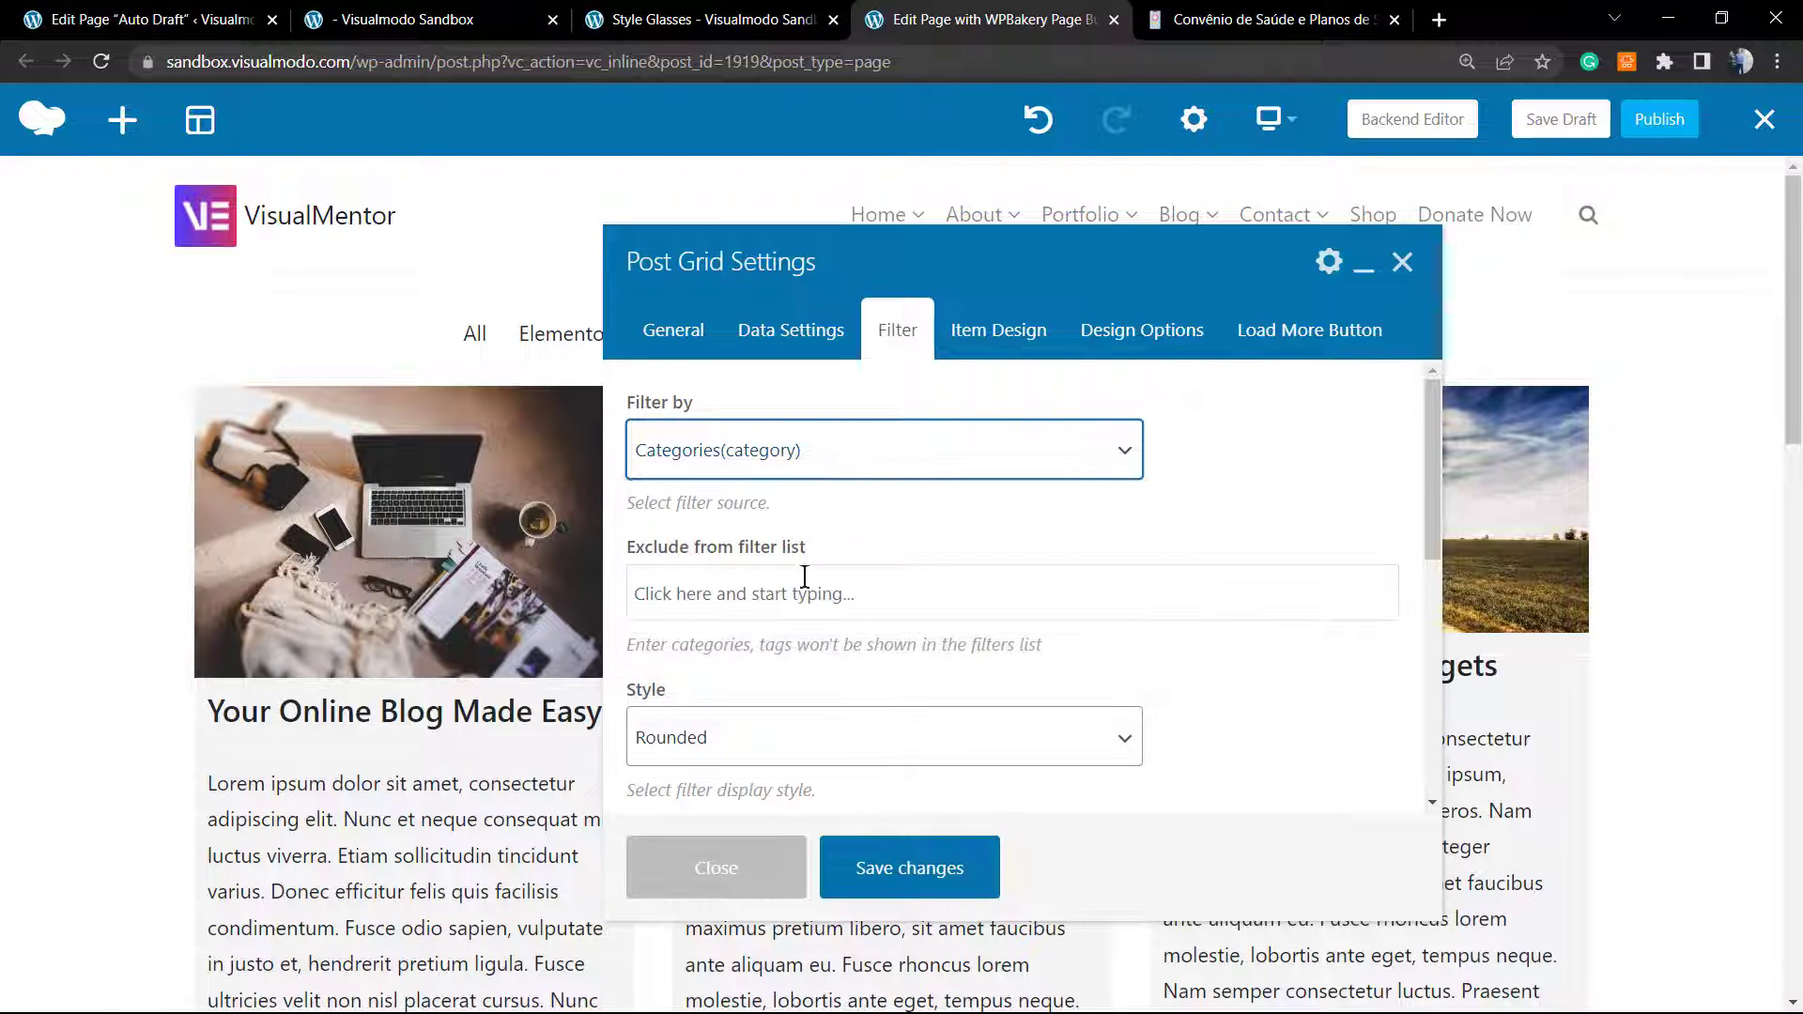
Step: Set the filter style to Border, save the changes and move the settings window below the filter bar
scroll(846, 593, "down", 1)
left_click(802, 620)
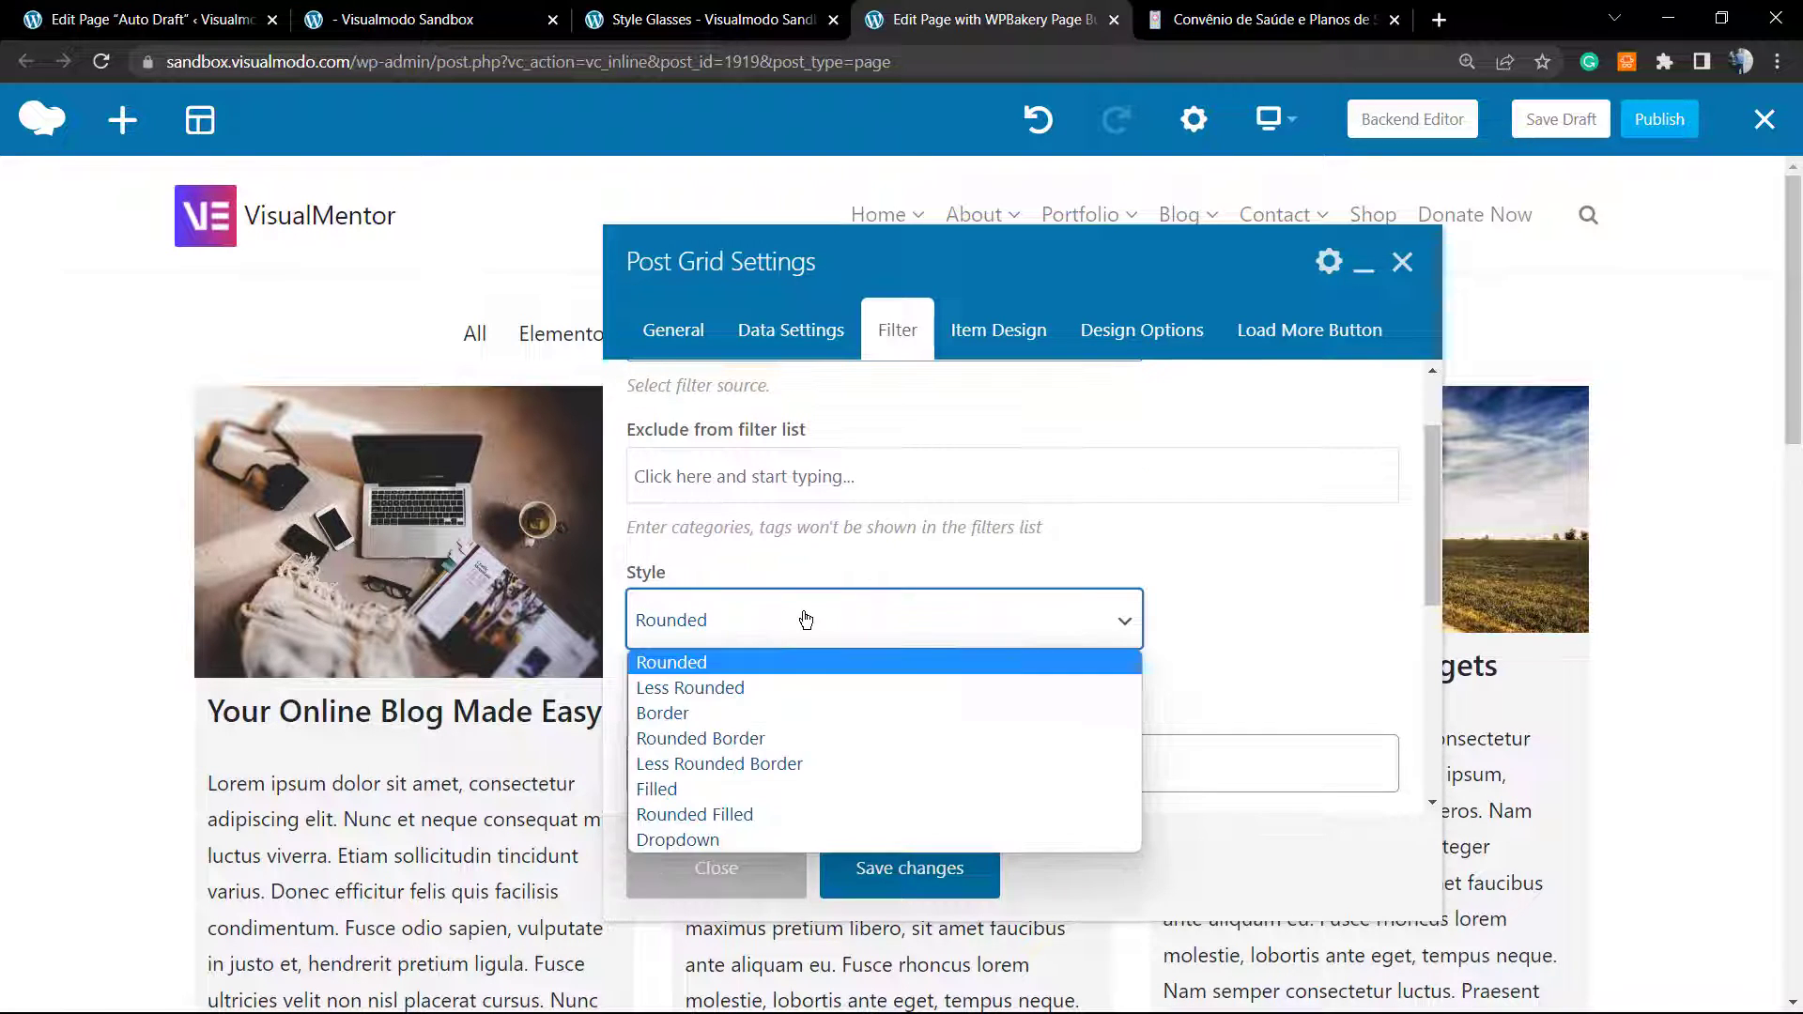
left_click(772, 714)
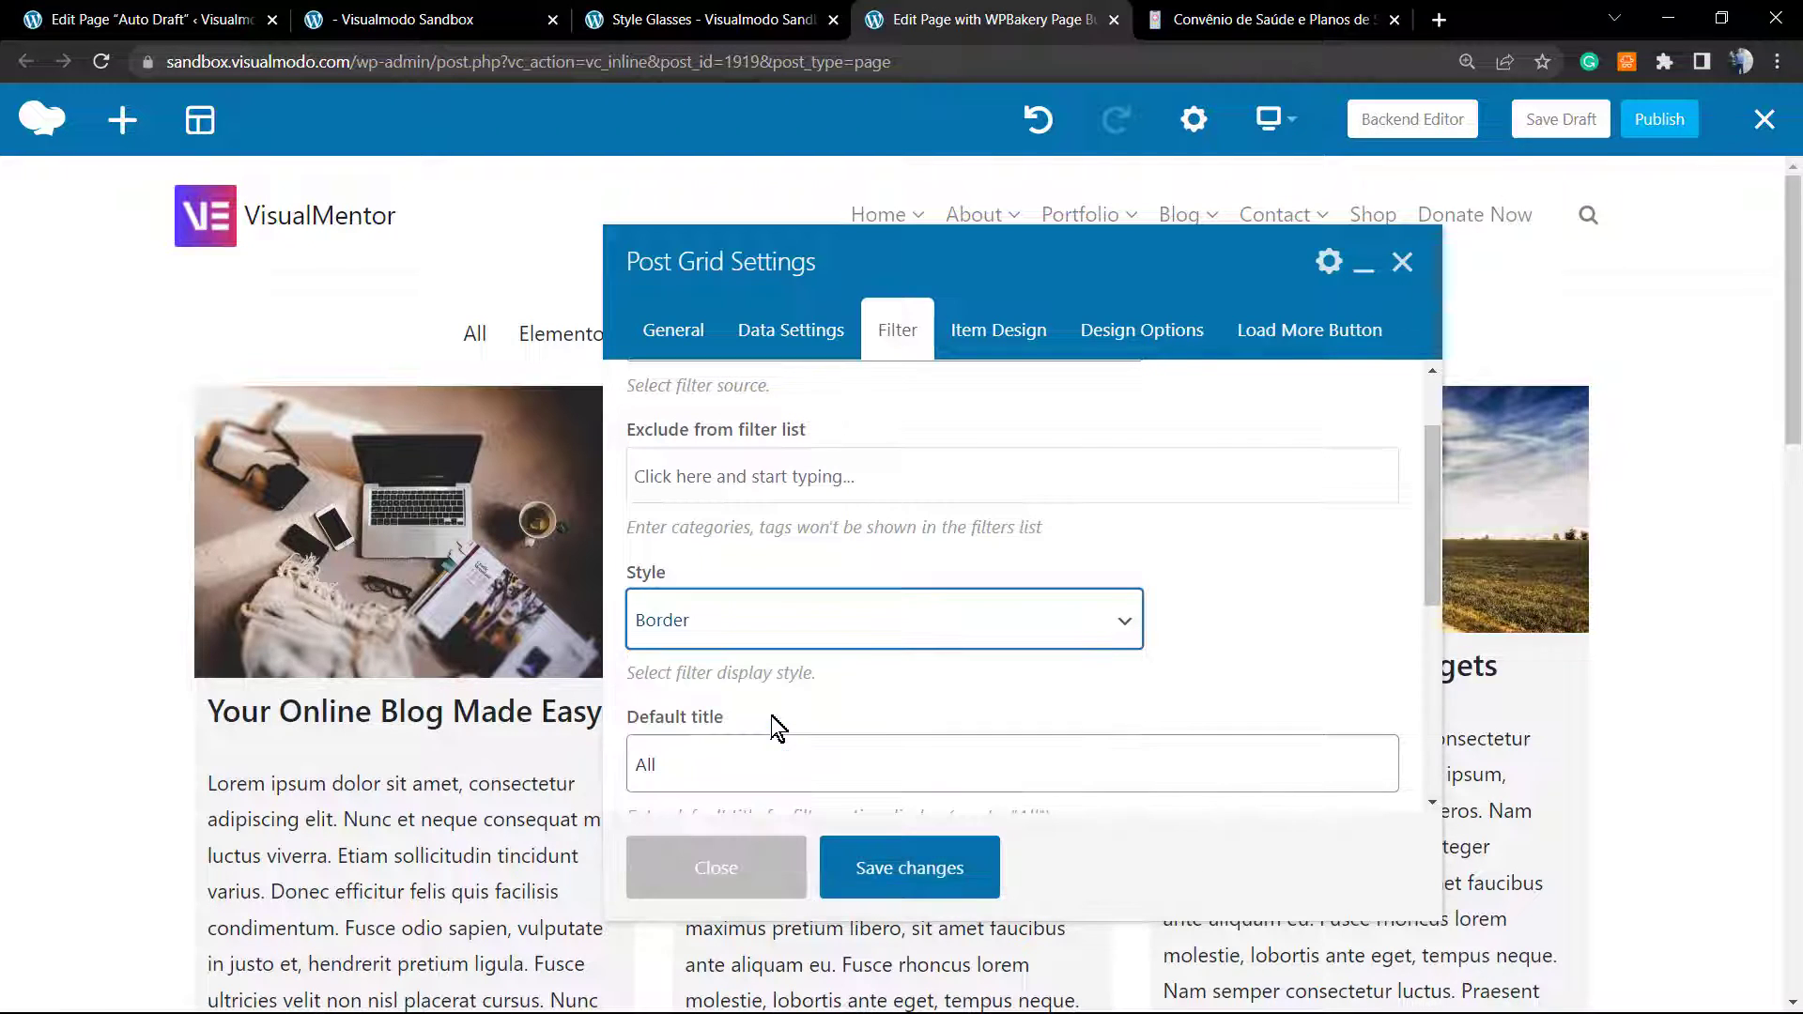
left_click(860, 866)
left_click_drag(931, 278, 814, 415)
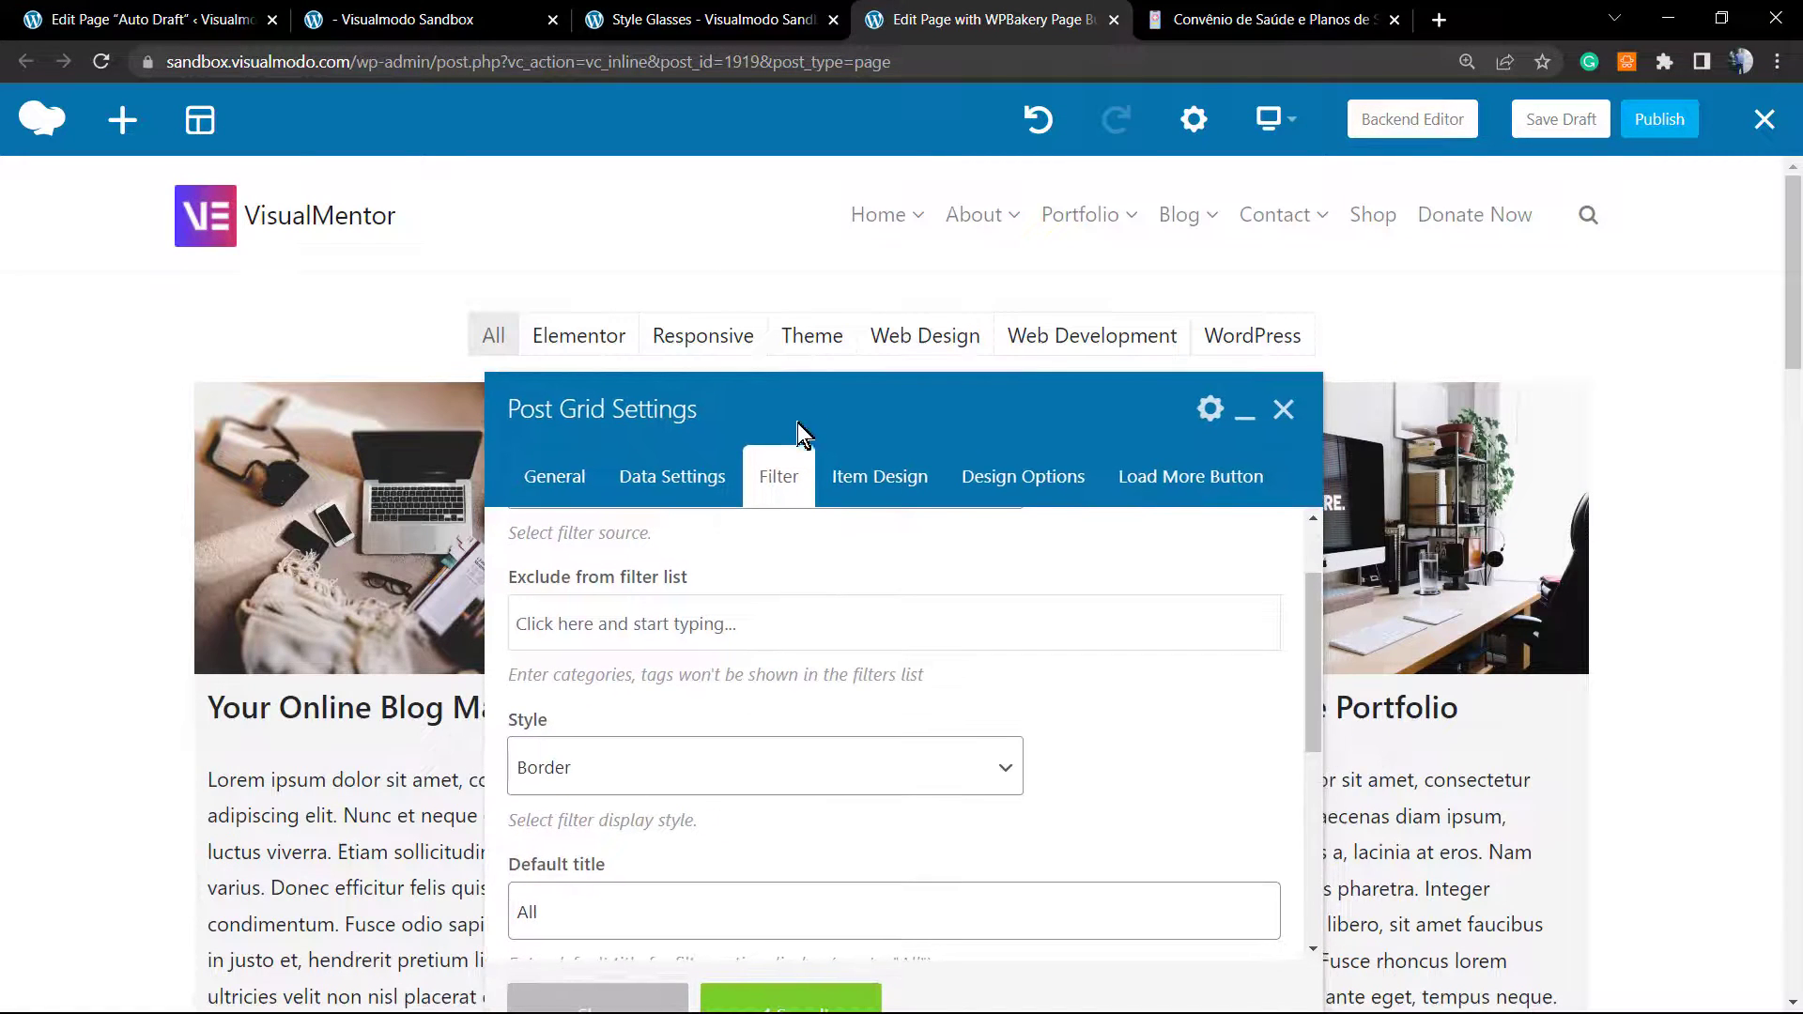
Step: Set the filter style to Less Rounded Border, save the changes and reposition the settings window to keep the filter bar visible
left_click(660, 777)
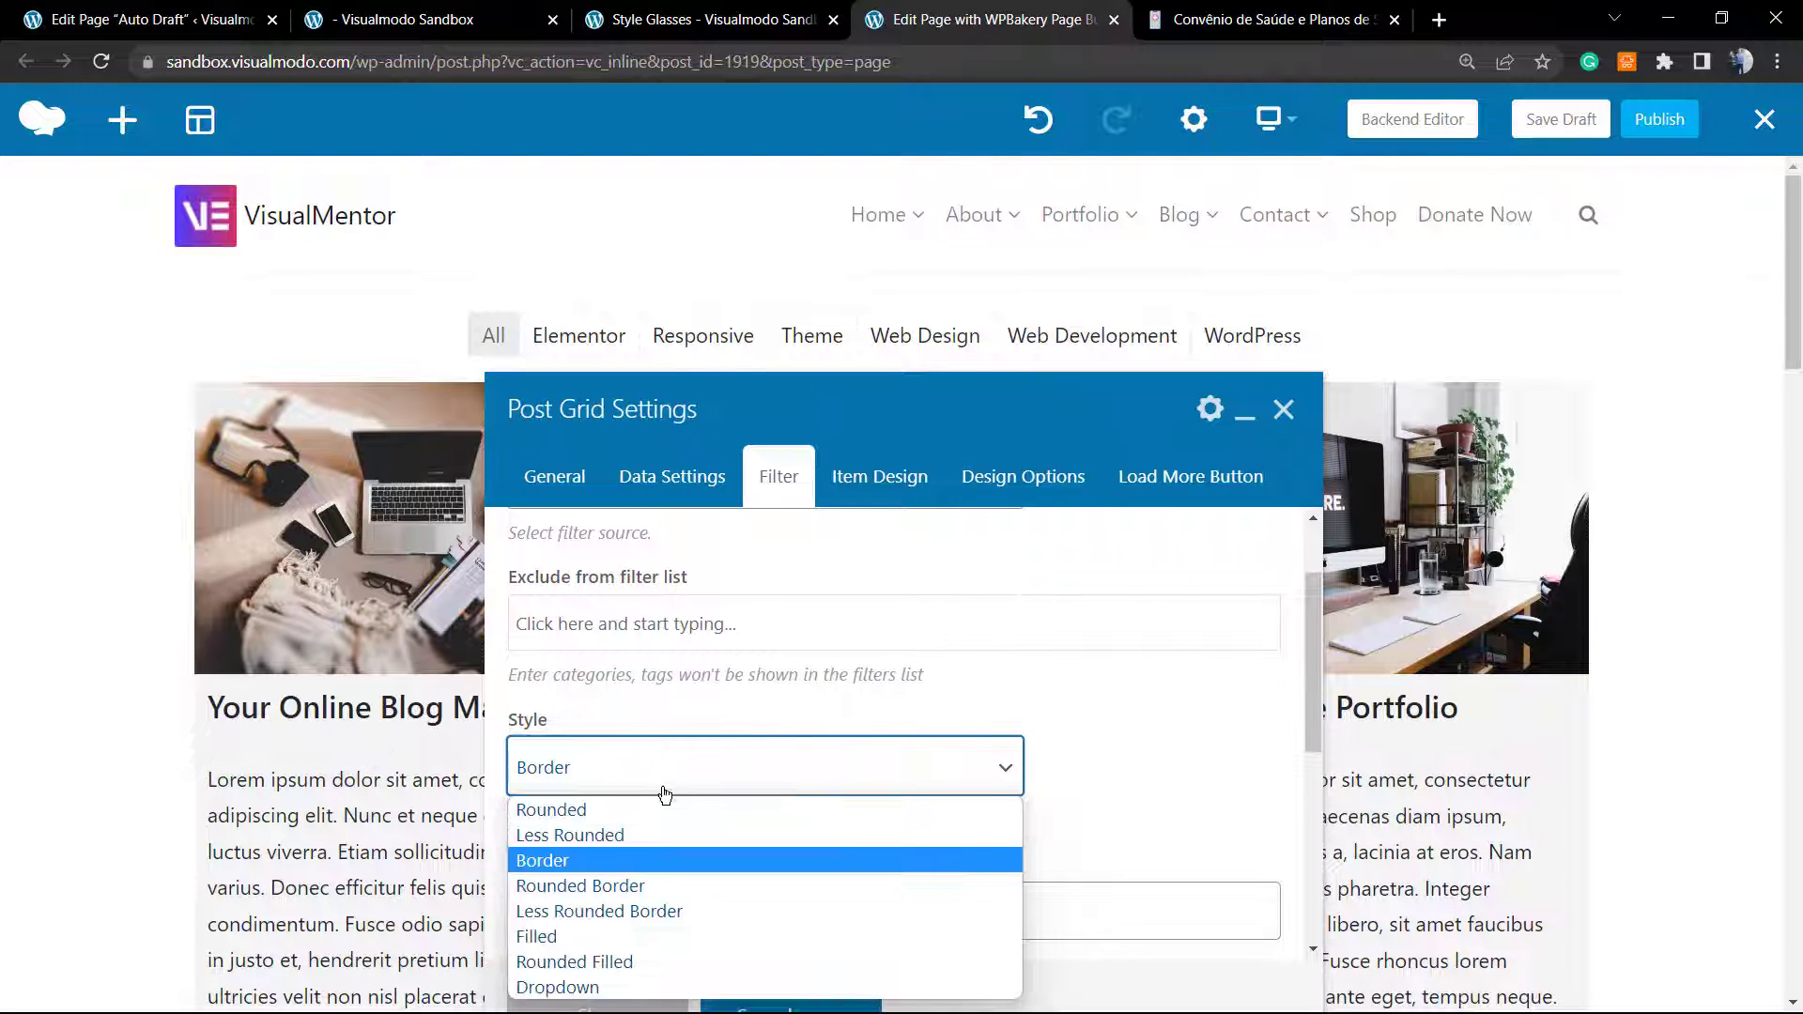
left_click(656, 913)
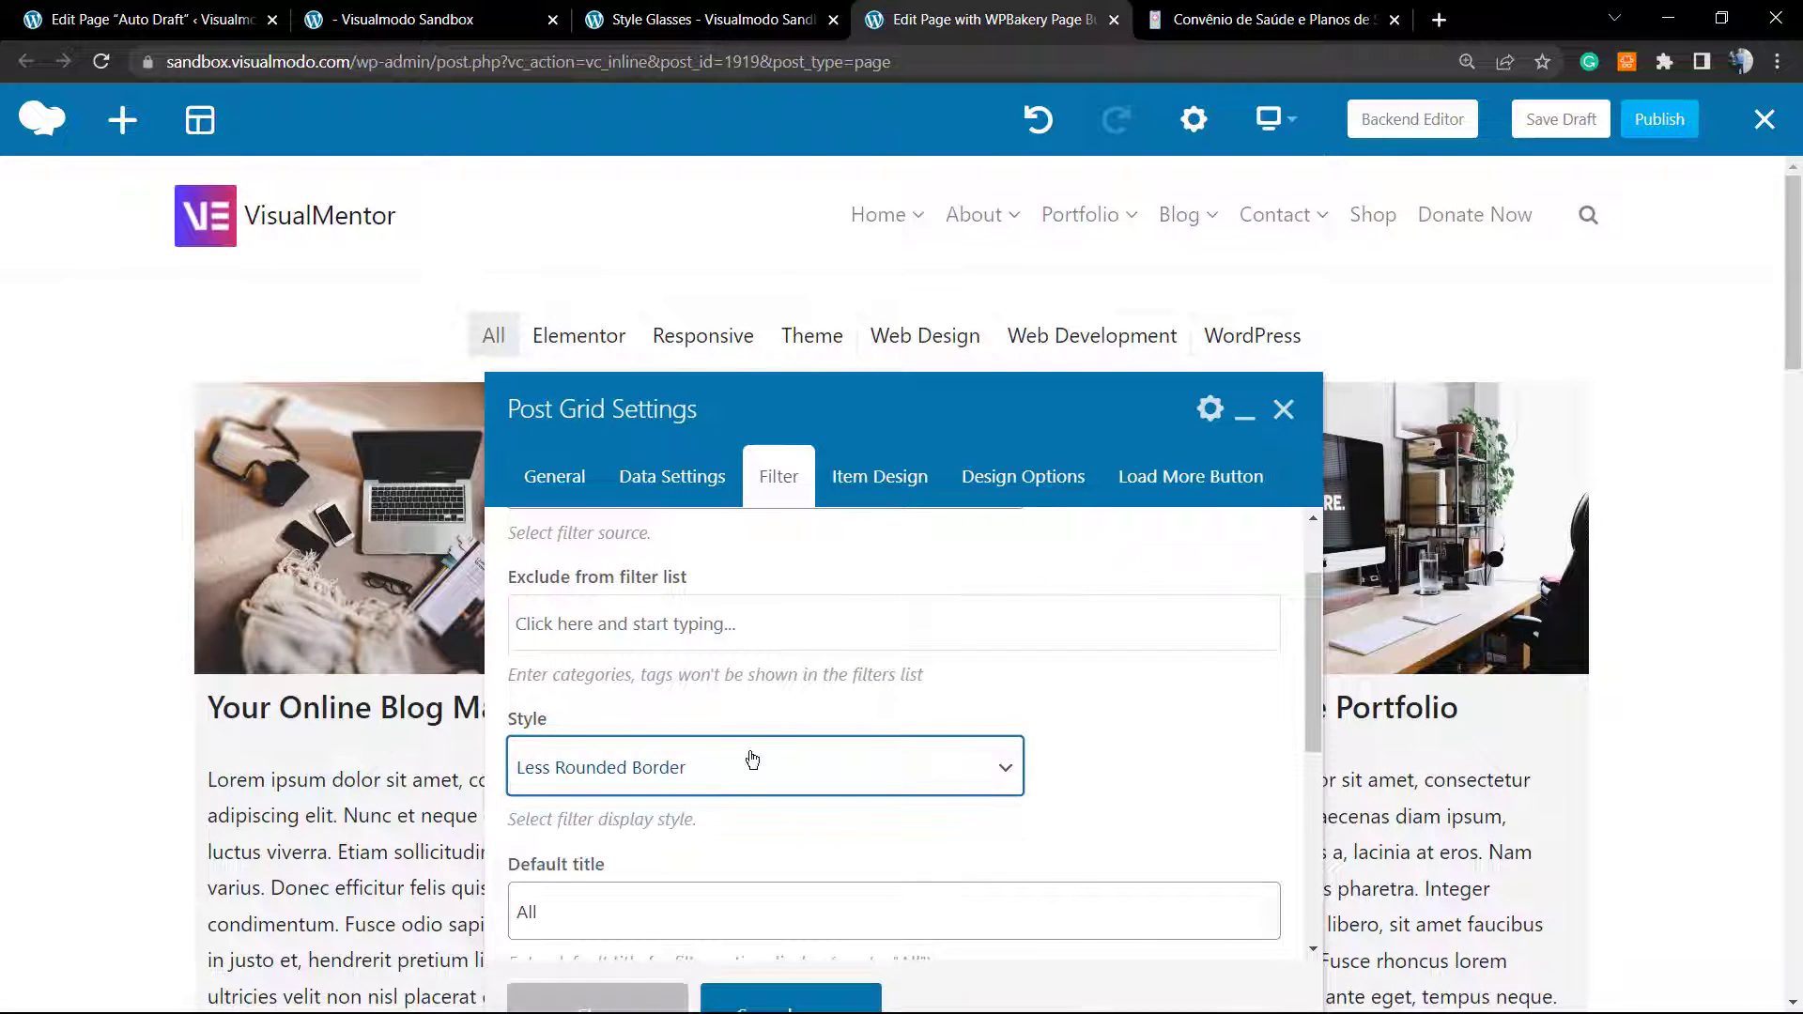
left_click(749, 1006)
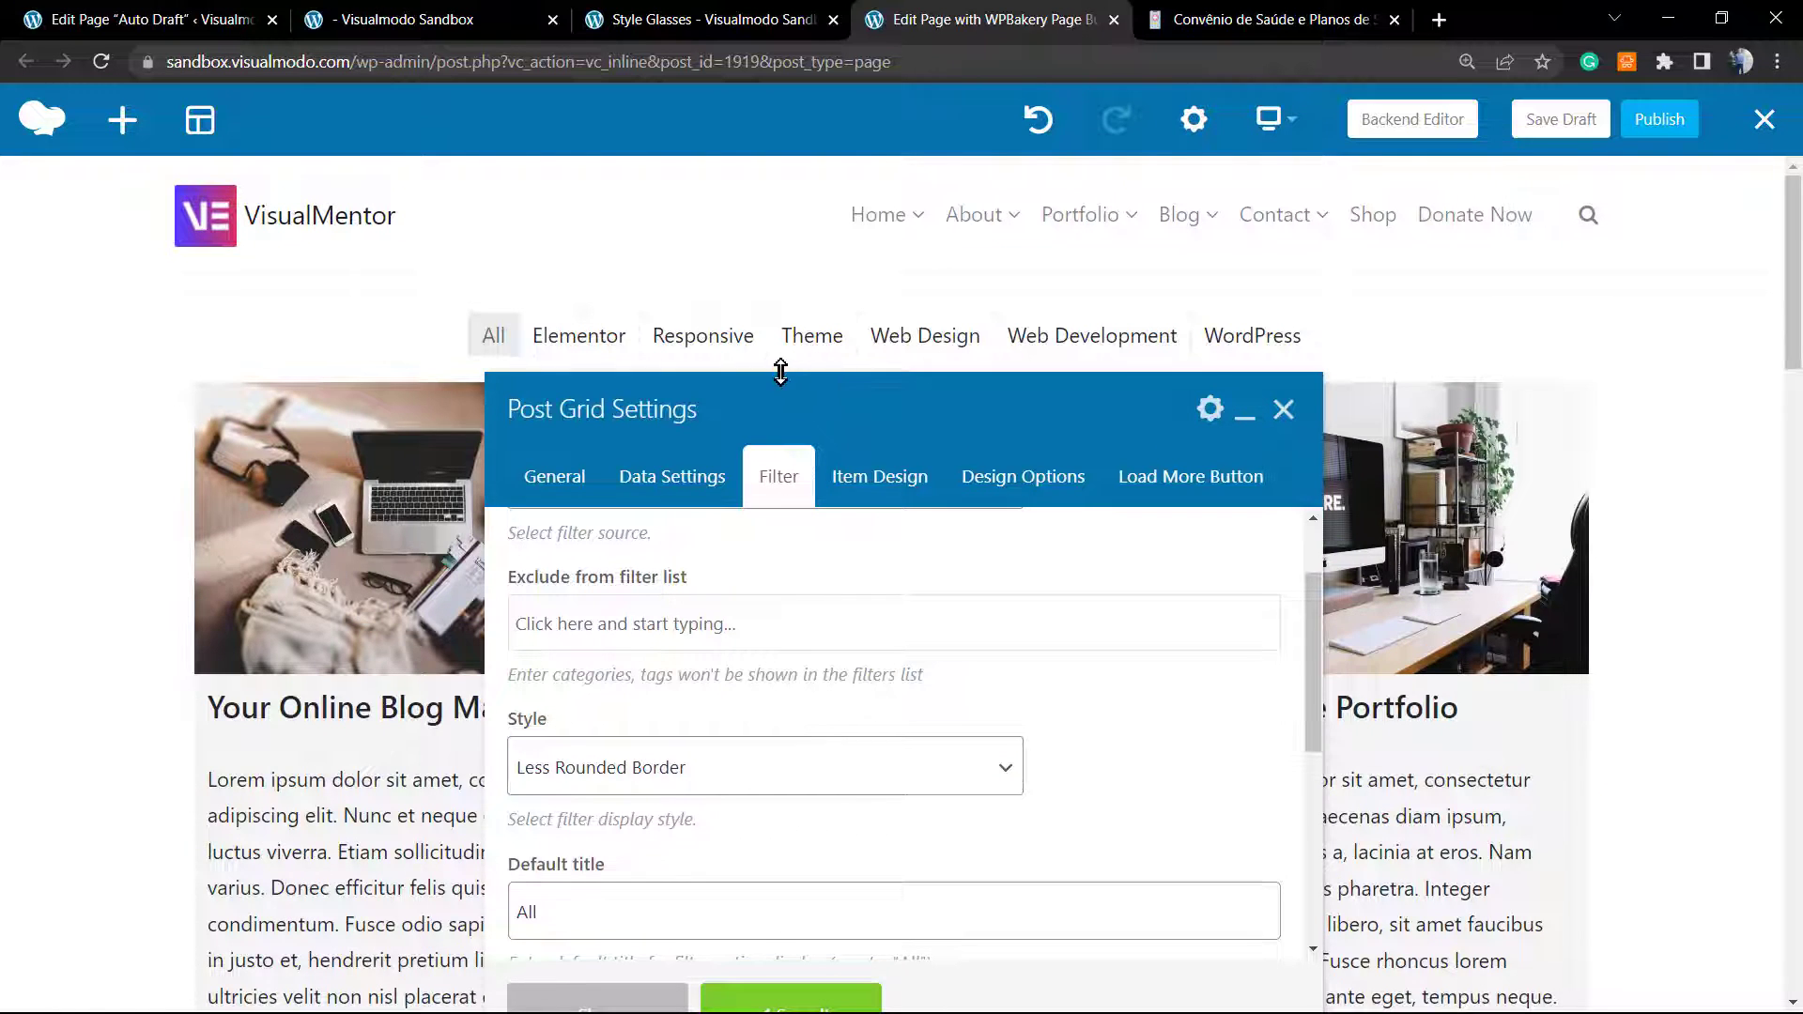
left_click_drag(797, 441, 789, 402)
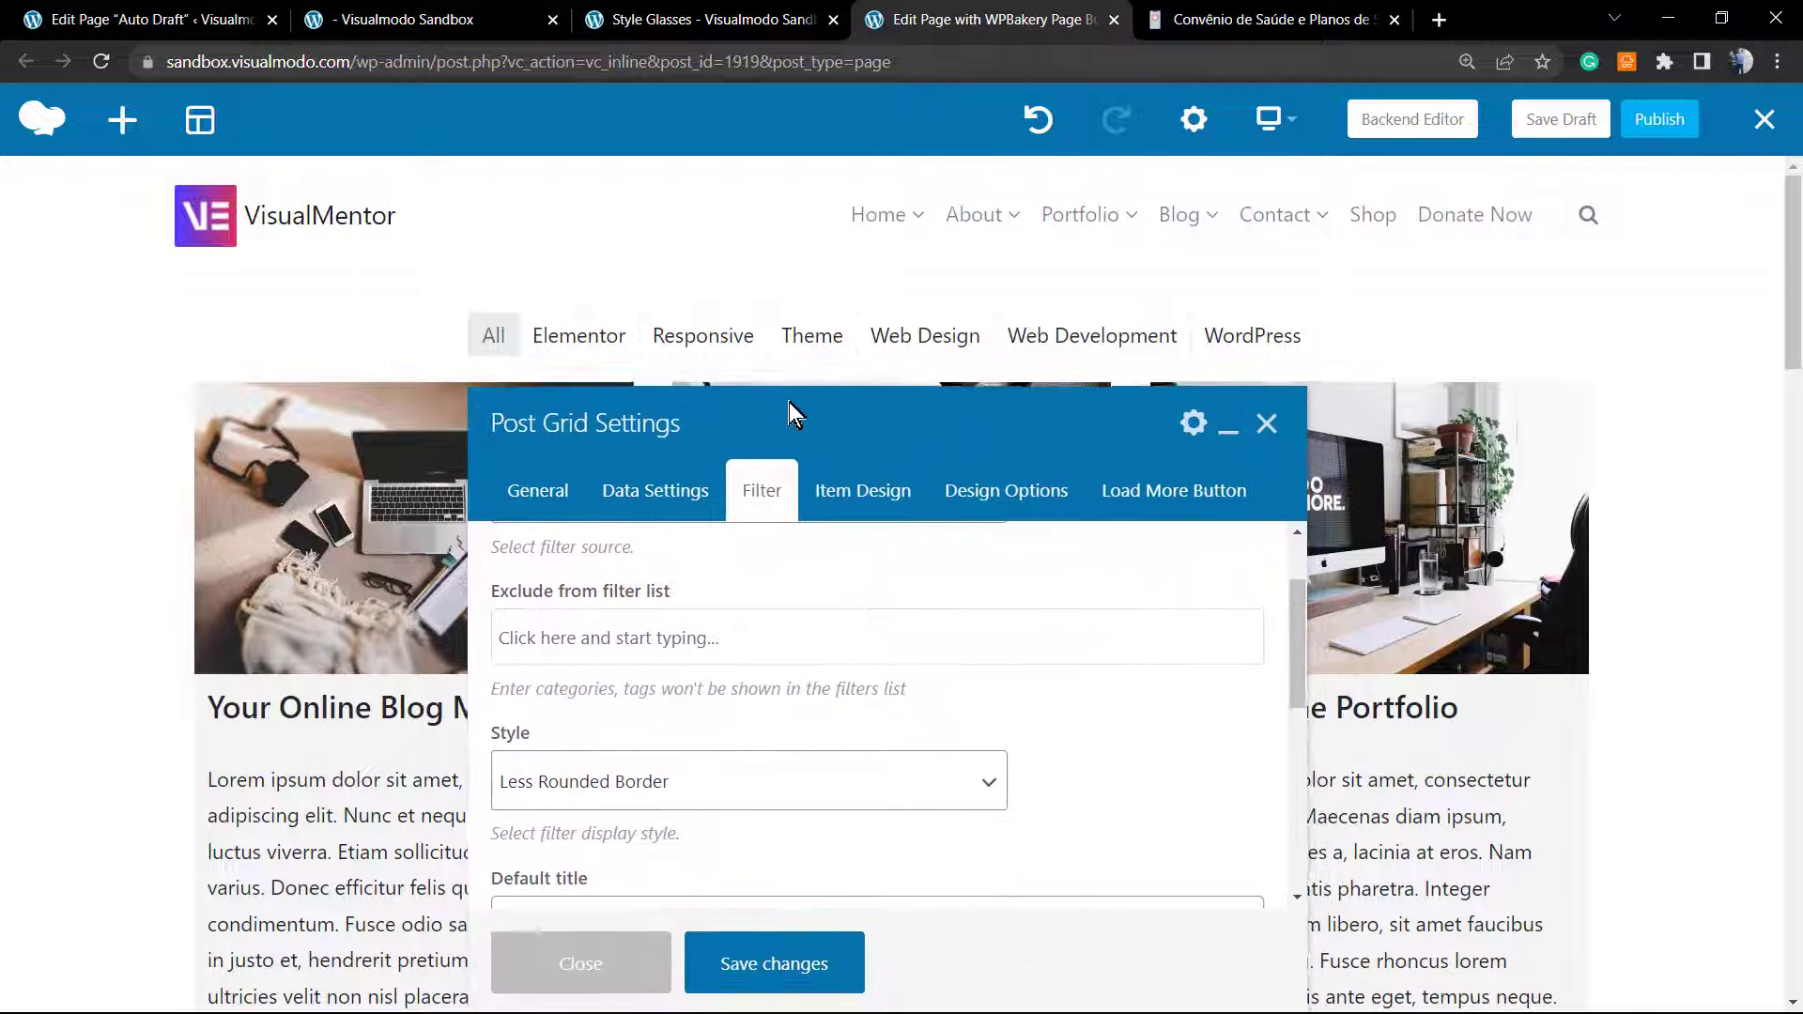
Step: Examine the filter's default title field and the available alignment options in the Post Grid settings
scroll(764, 723, "down", 1)
scroll(724, 742, "down", 2)
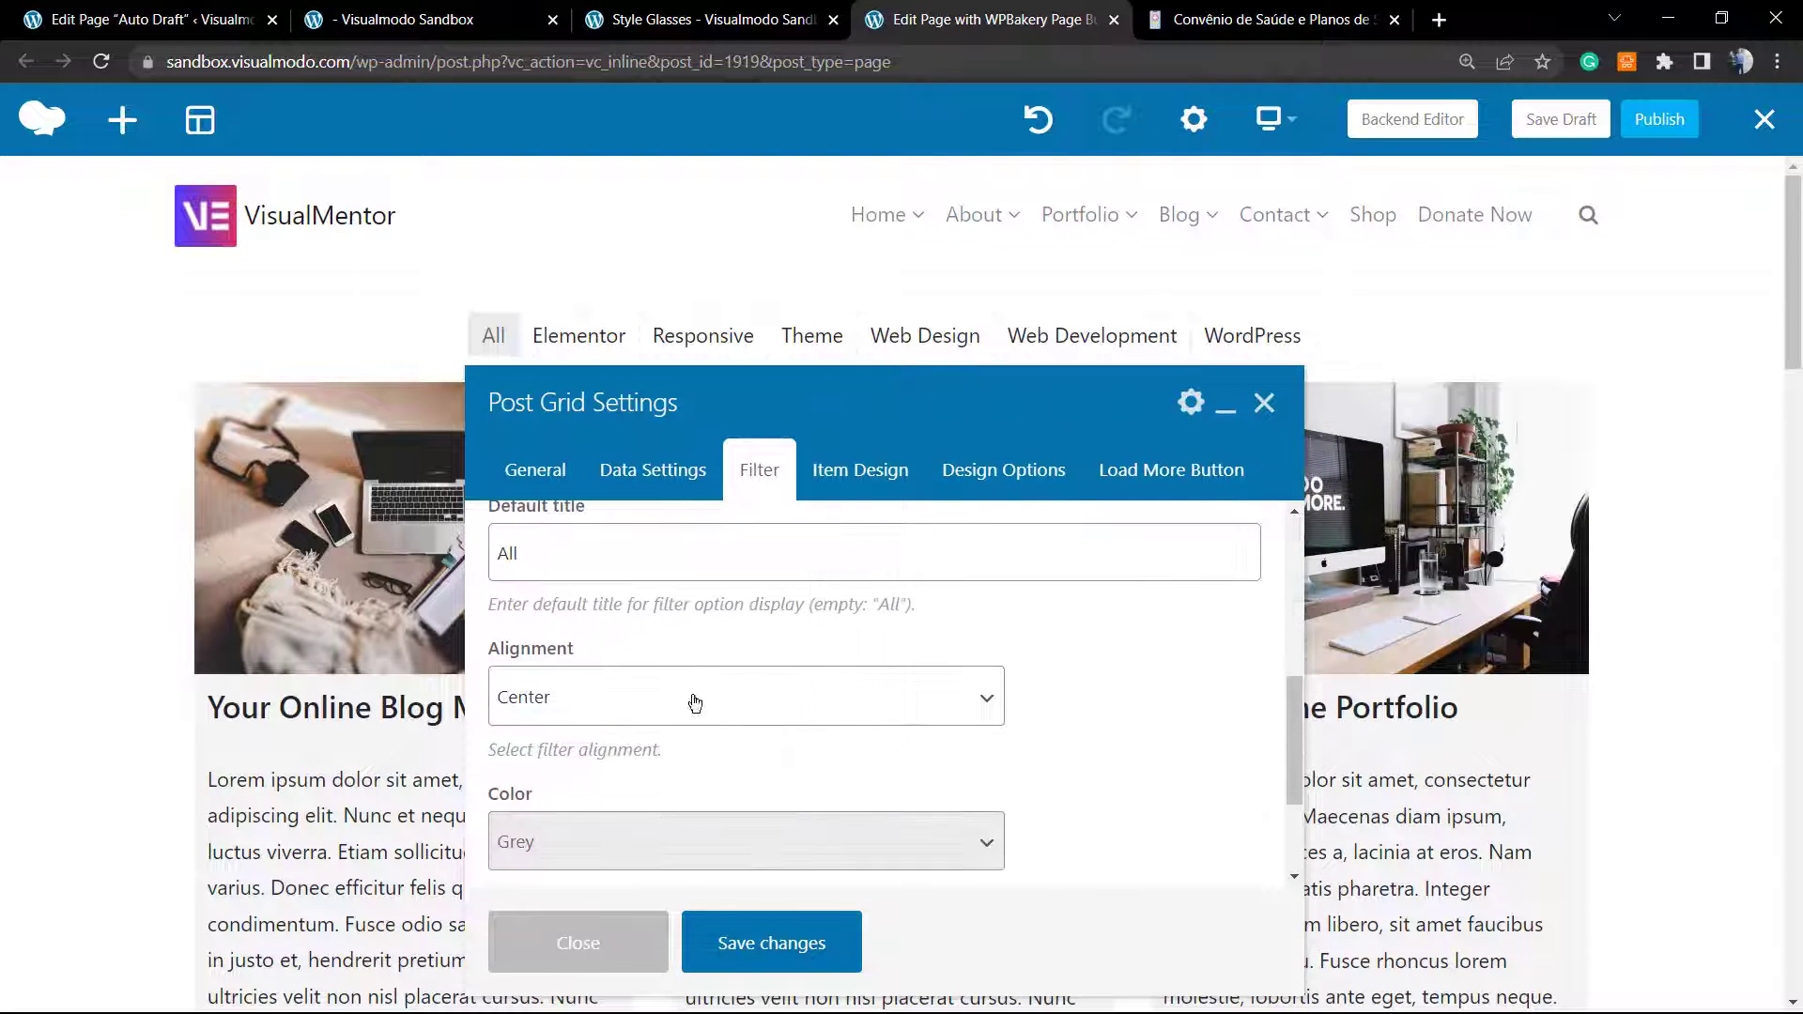
scroll(692, 704, "up", 1)
left_click(658, 668)
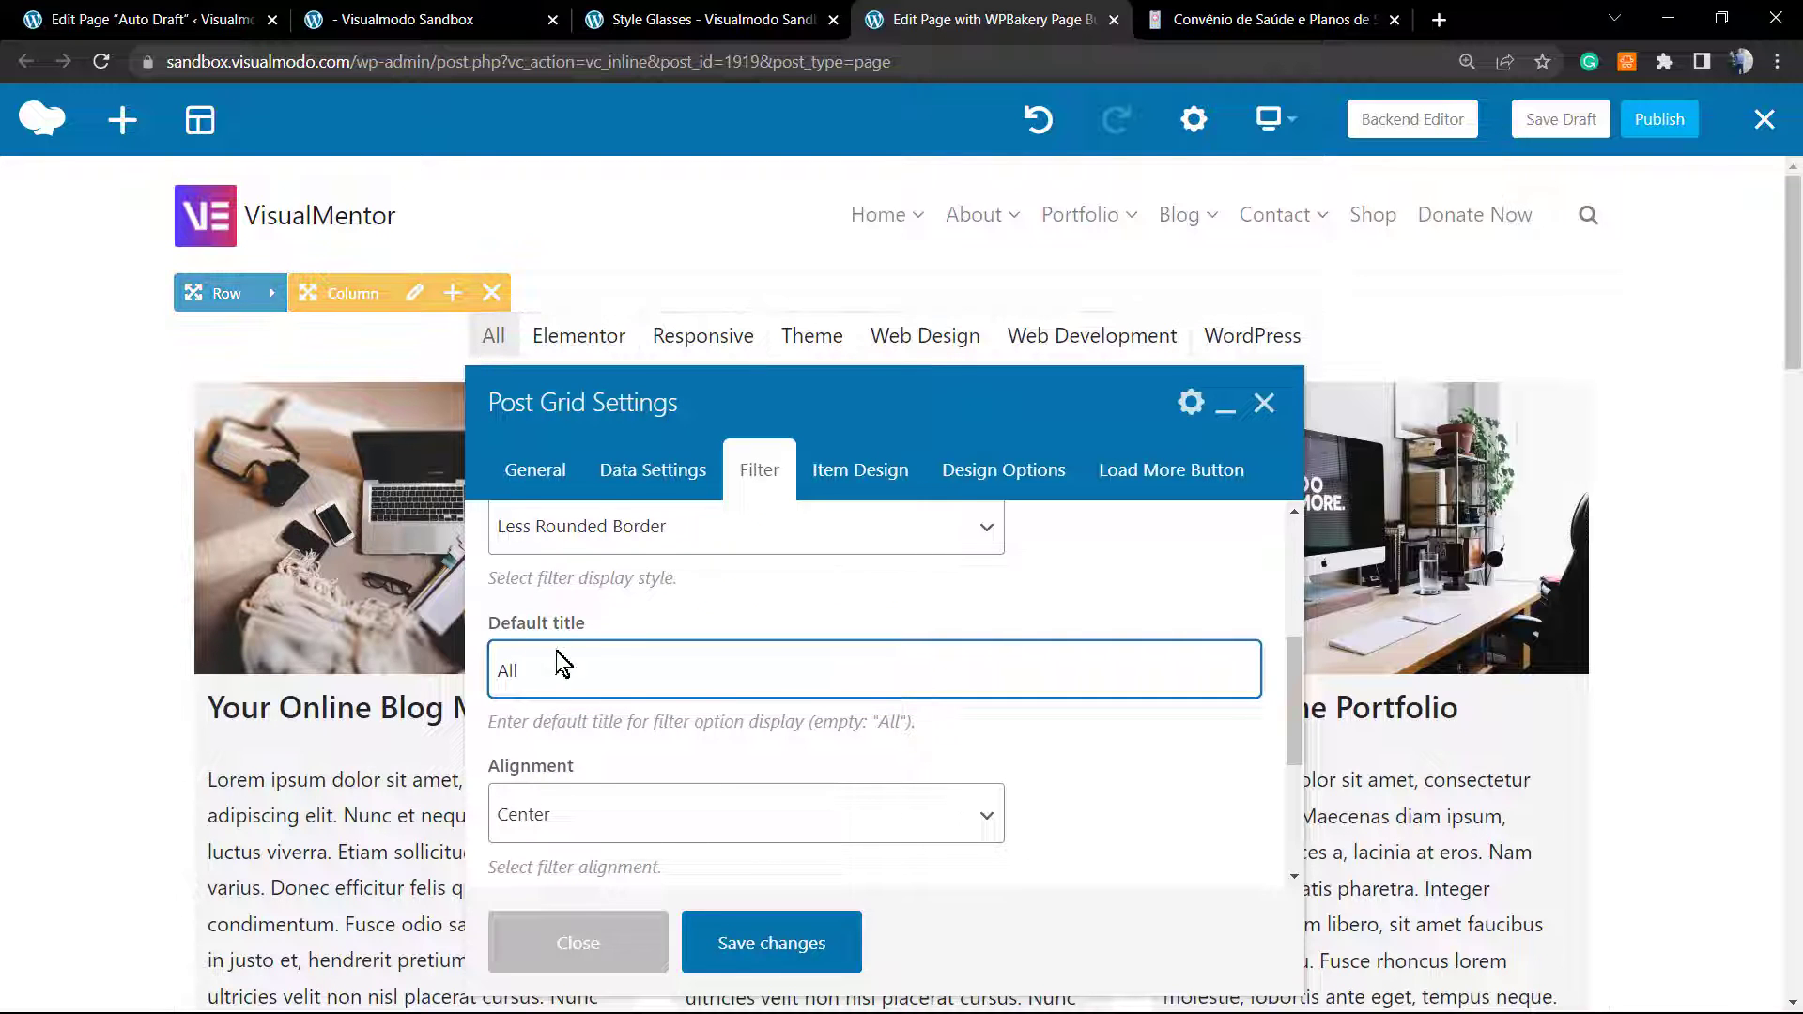
scroll(627, 704, "down", 1)
left_click(620, 702)
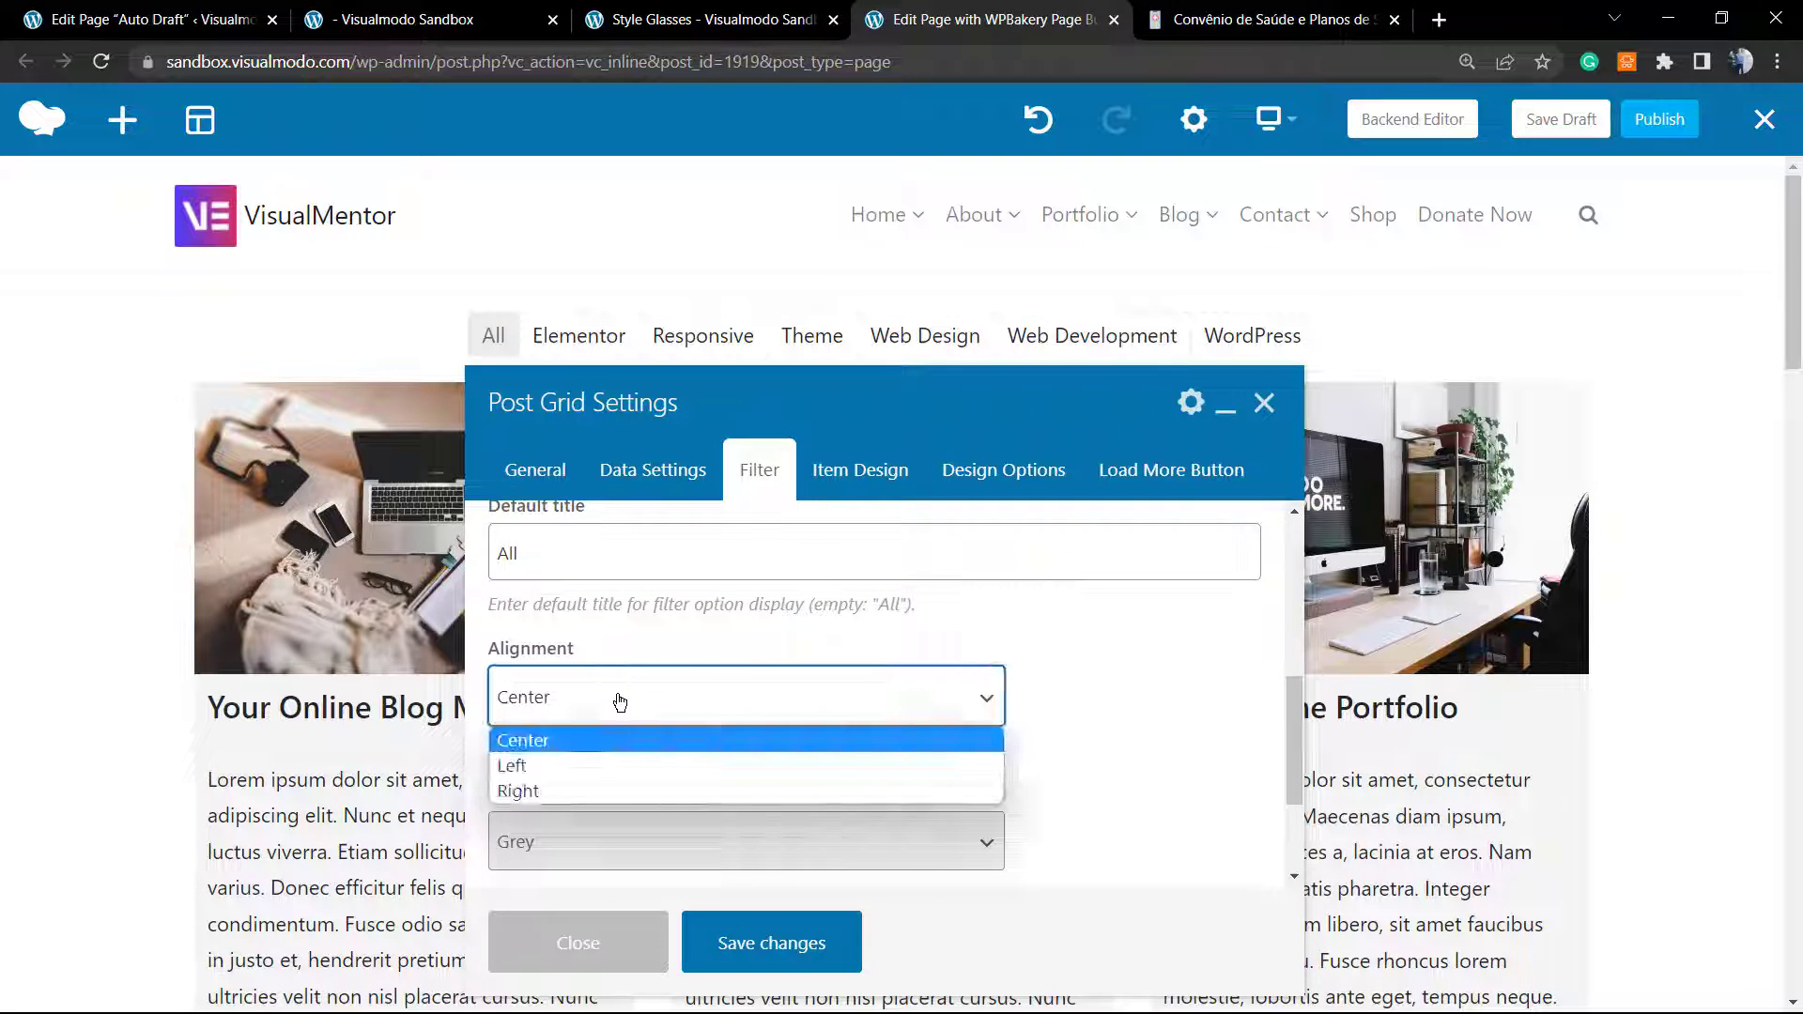
left_click(1010, 747)
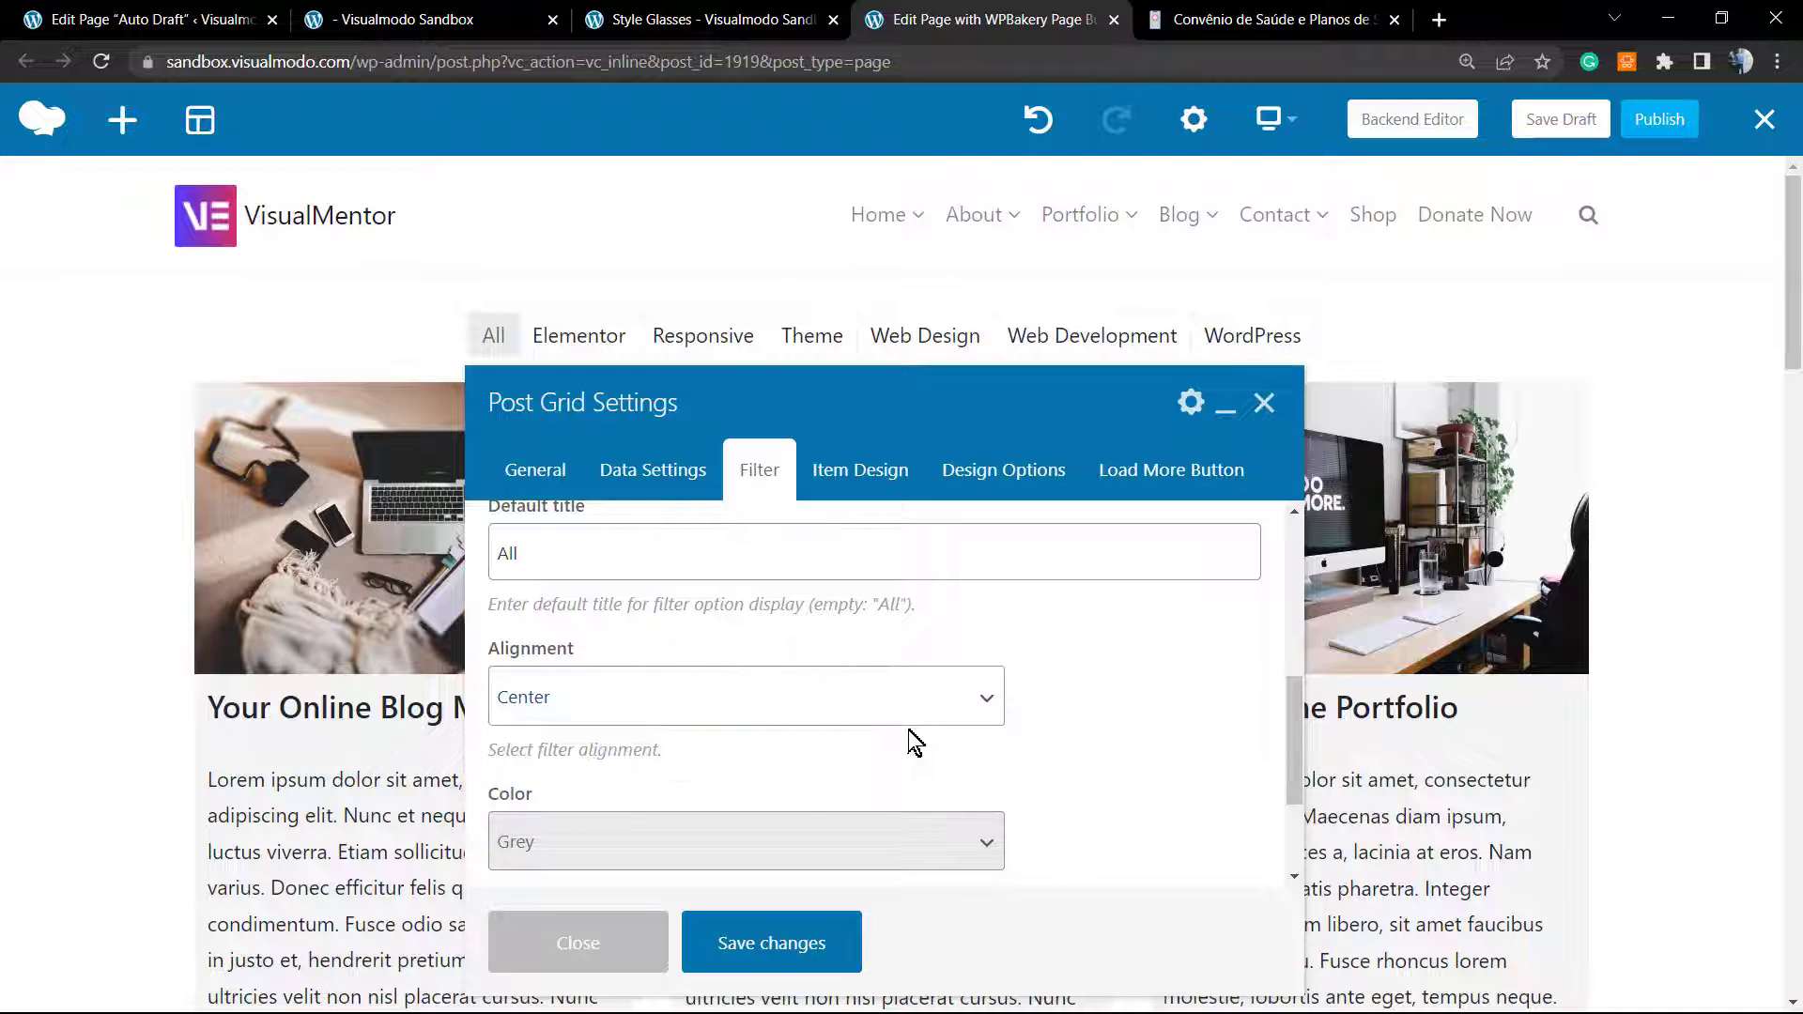
Step: Set the filter color to Juicy pink and save the changes
scroll(692, 736, "down", 1)
left_click(689, 735)
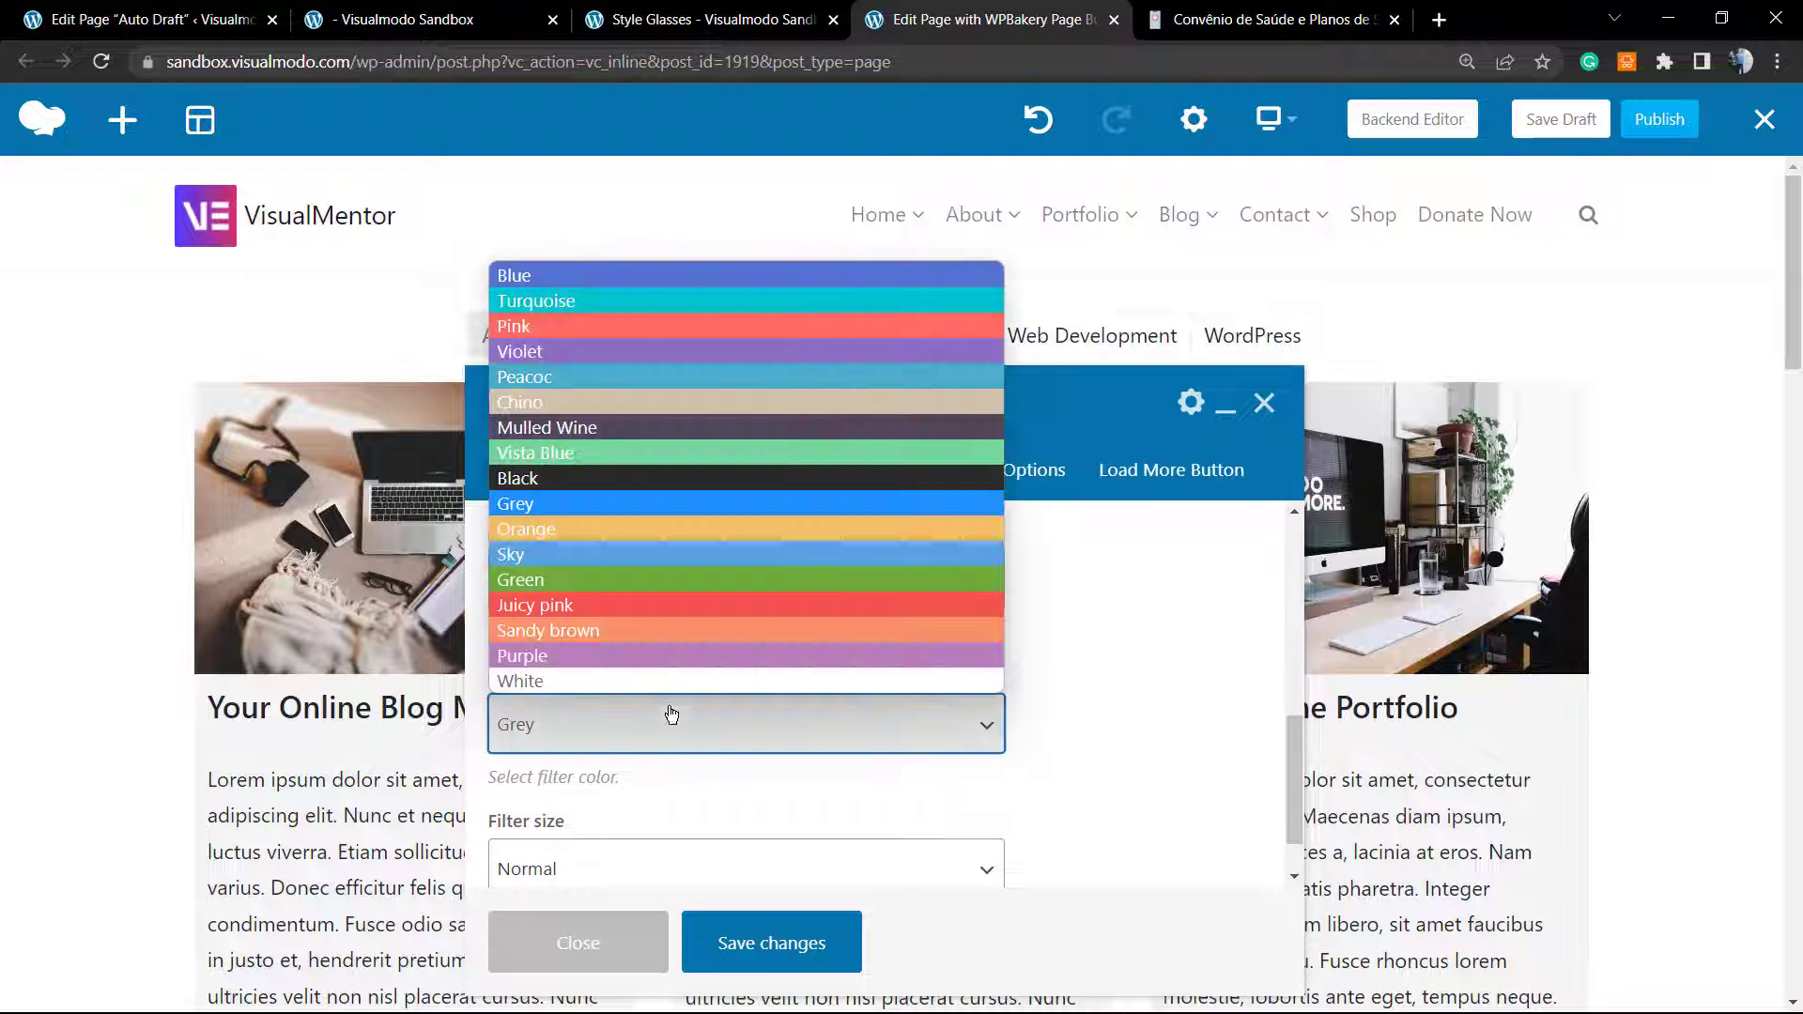
left_click(656, 603)
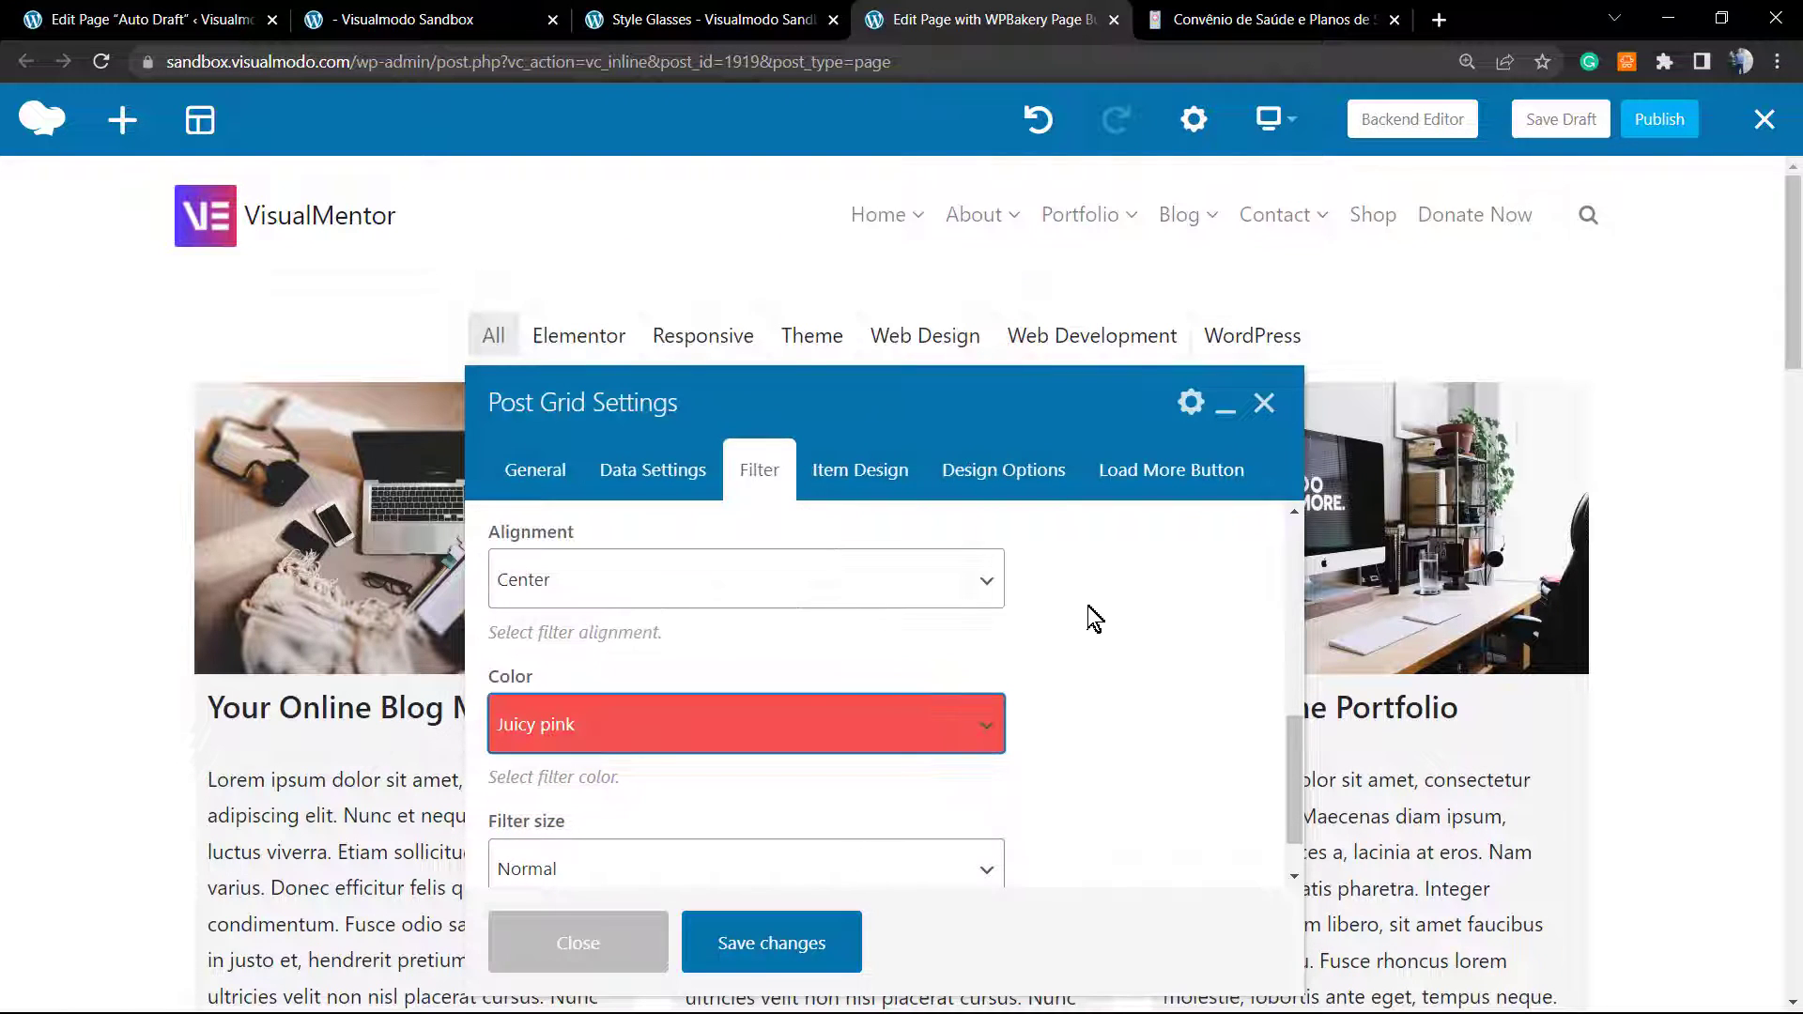
left_click(746, 947)
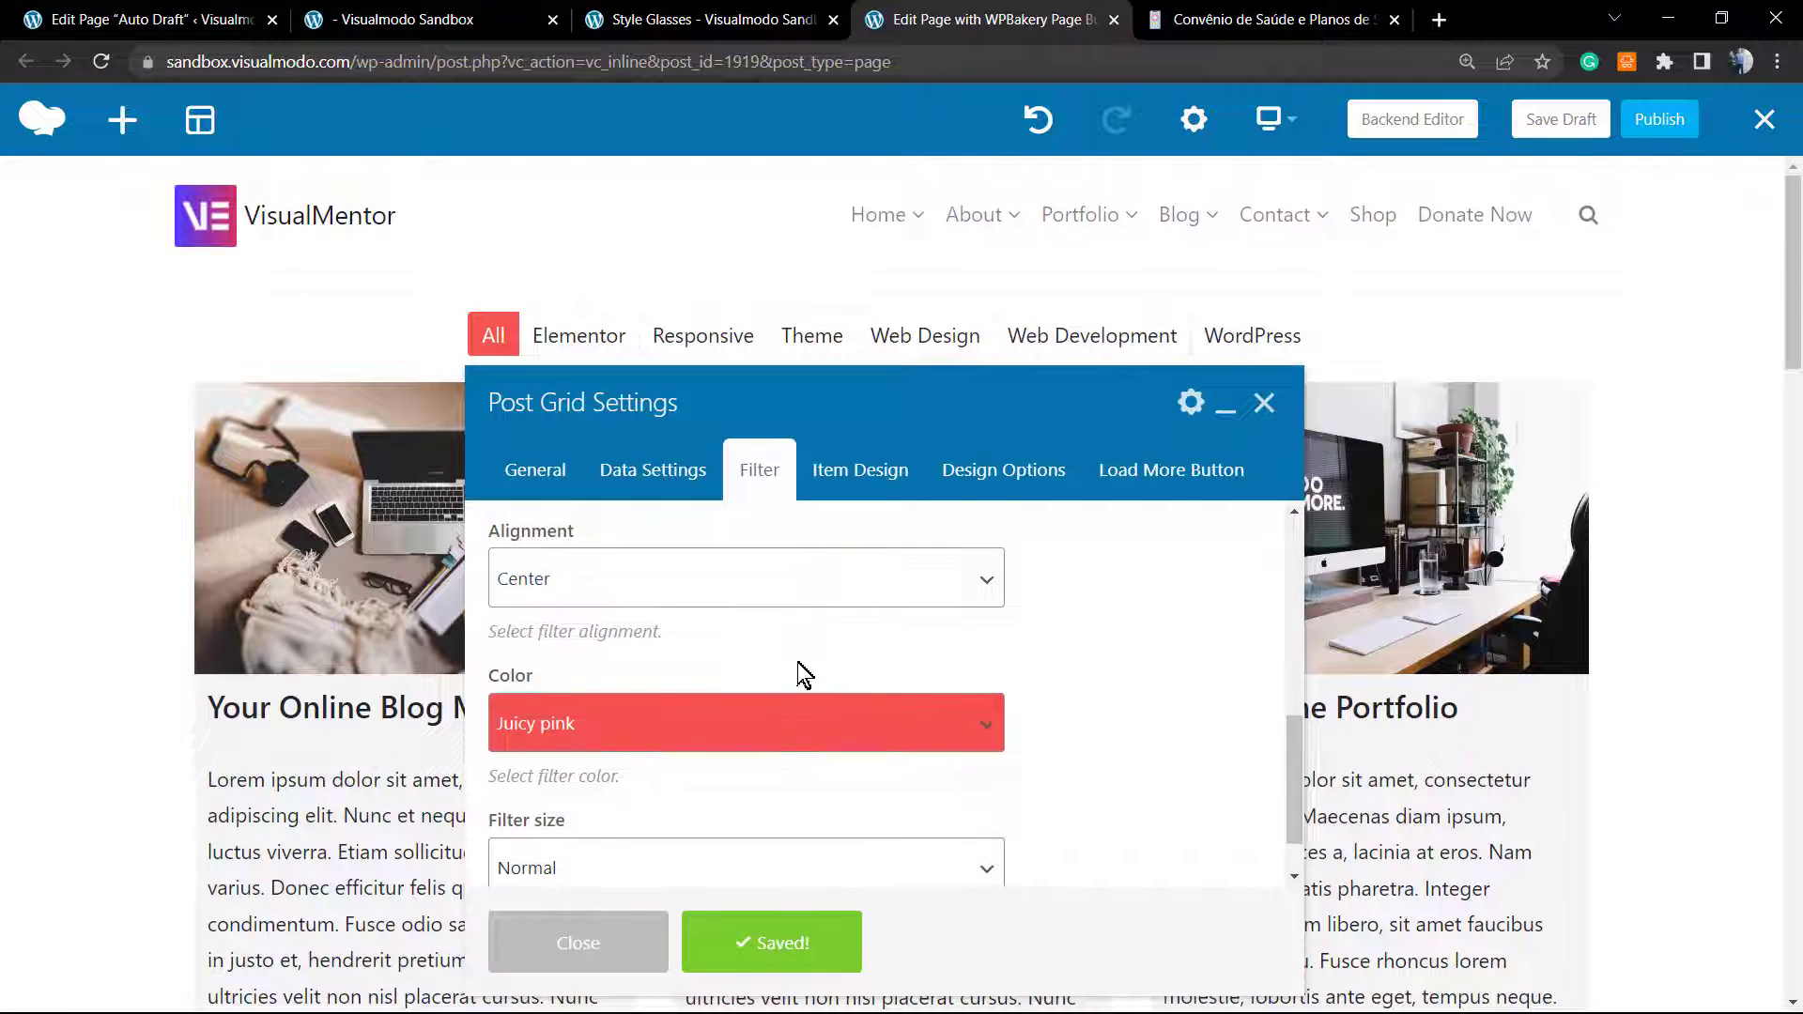
Step: Set the filter size to Large, save the changes and move the settings window away from the start of the filter bar
scroll(798, 666, "down", 1)
left_click(708, 805)
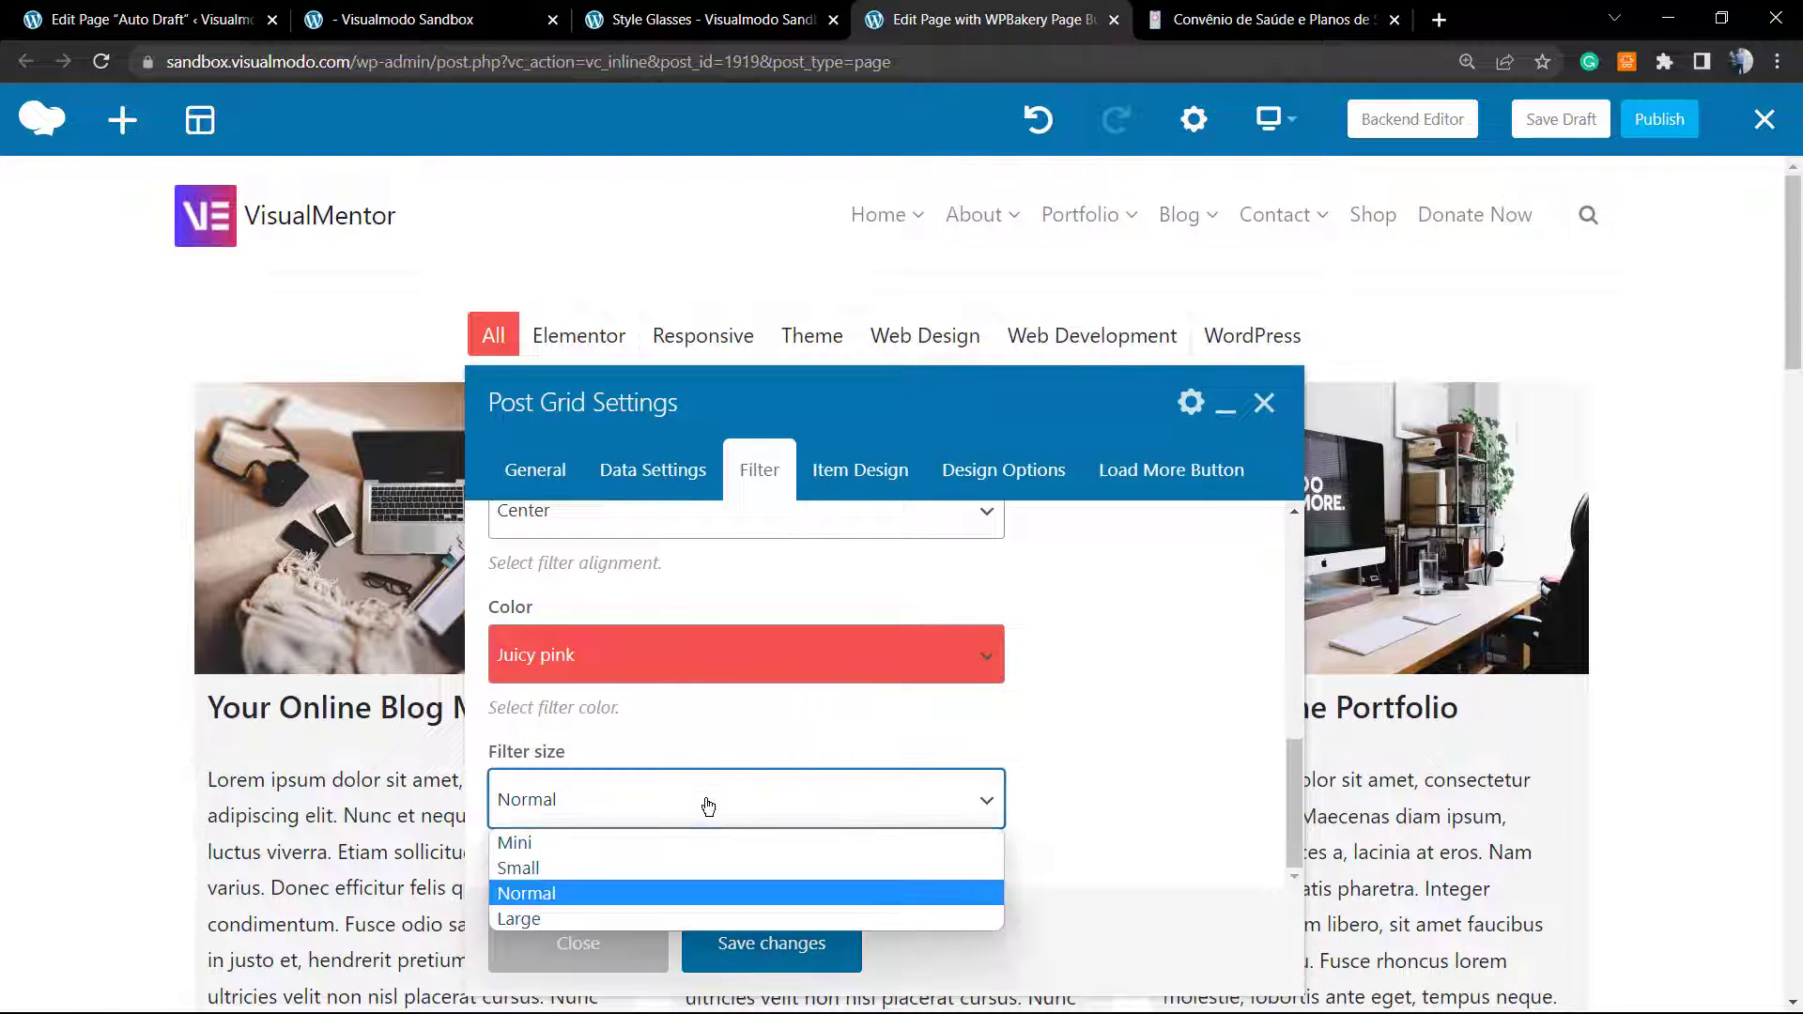
left_click(663, 922)
left_click(752, 955)
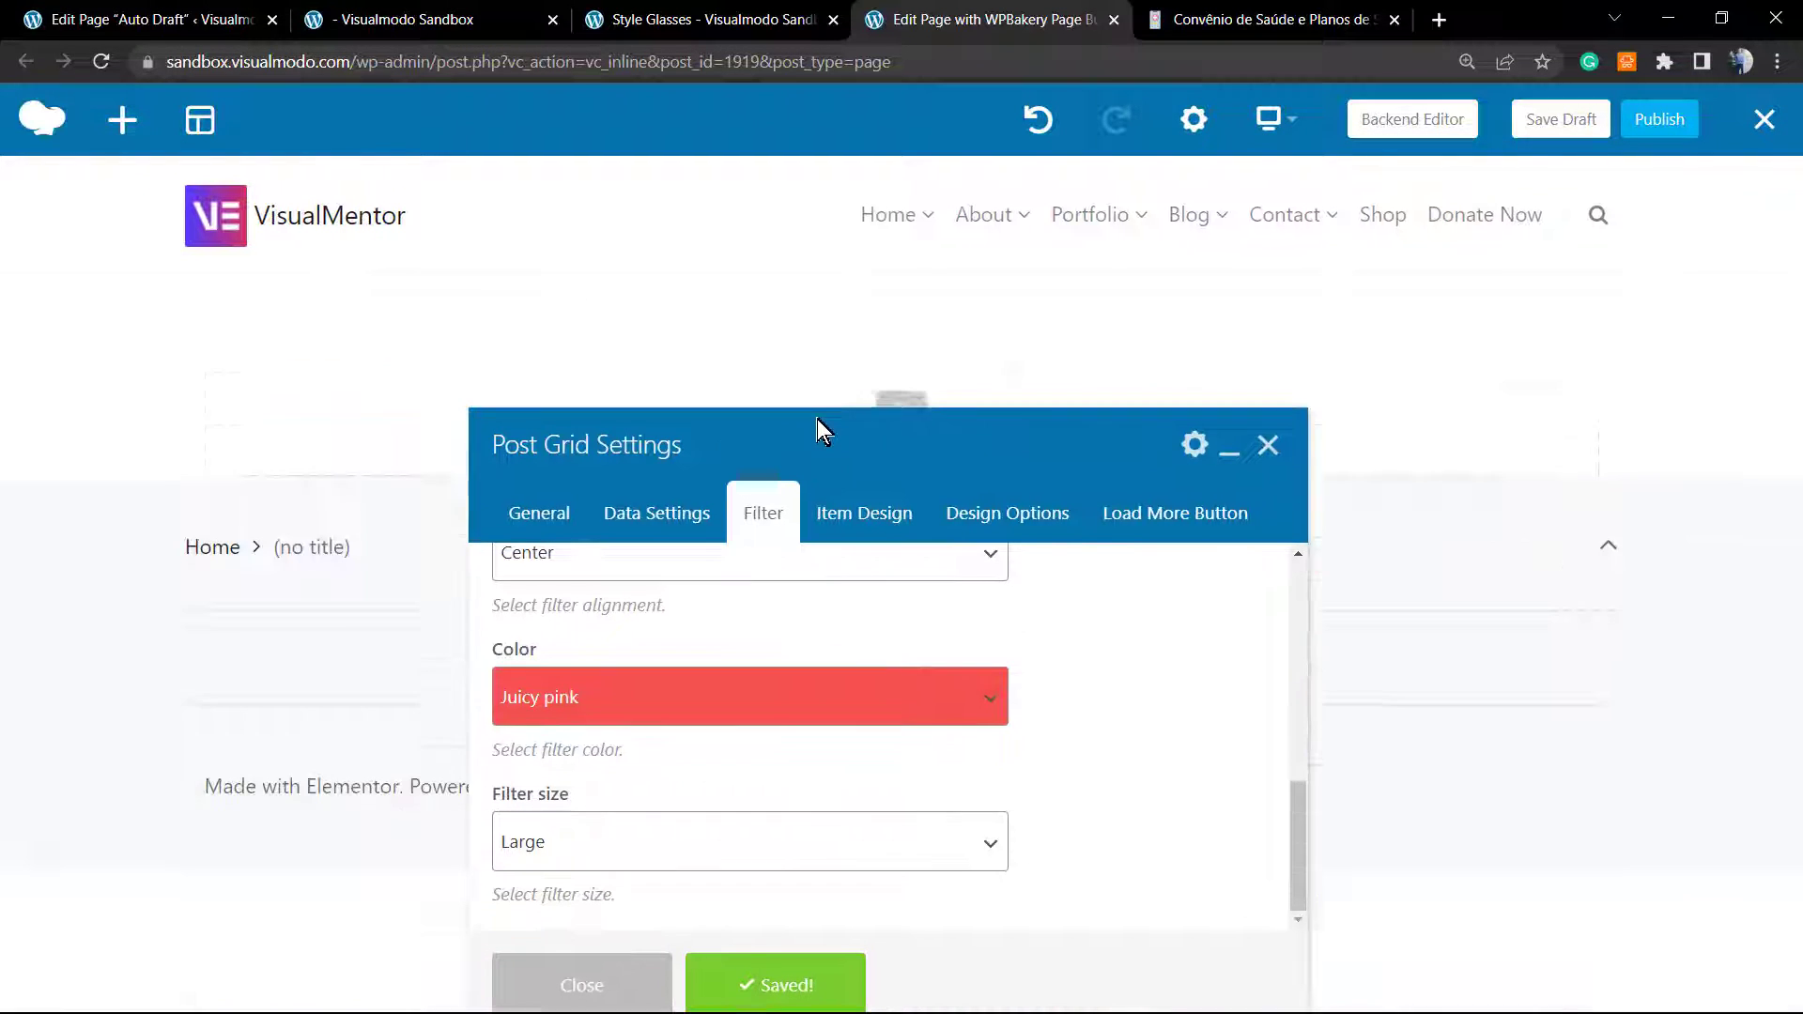
left_click_drag(753, 431, 907, 306)
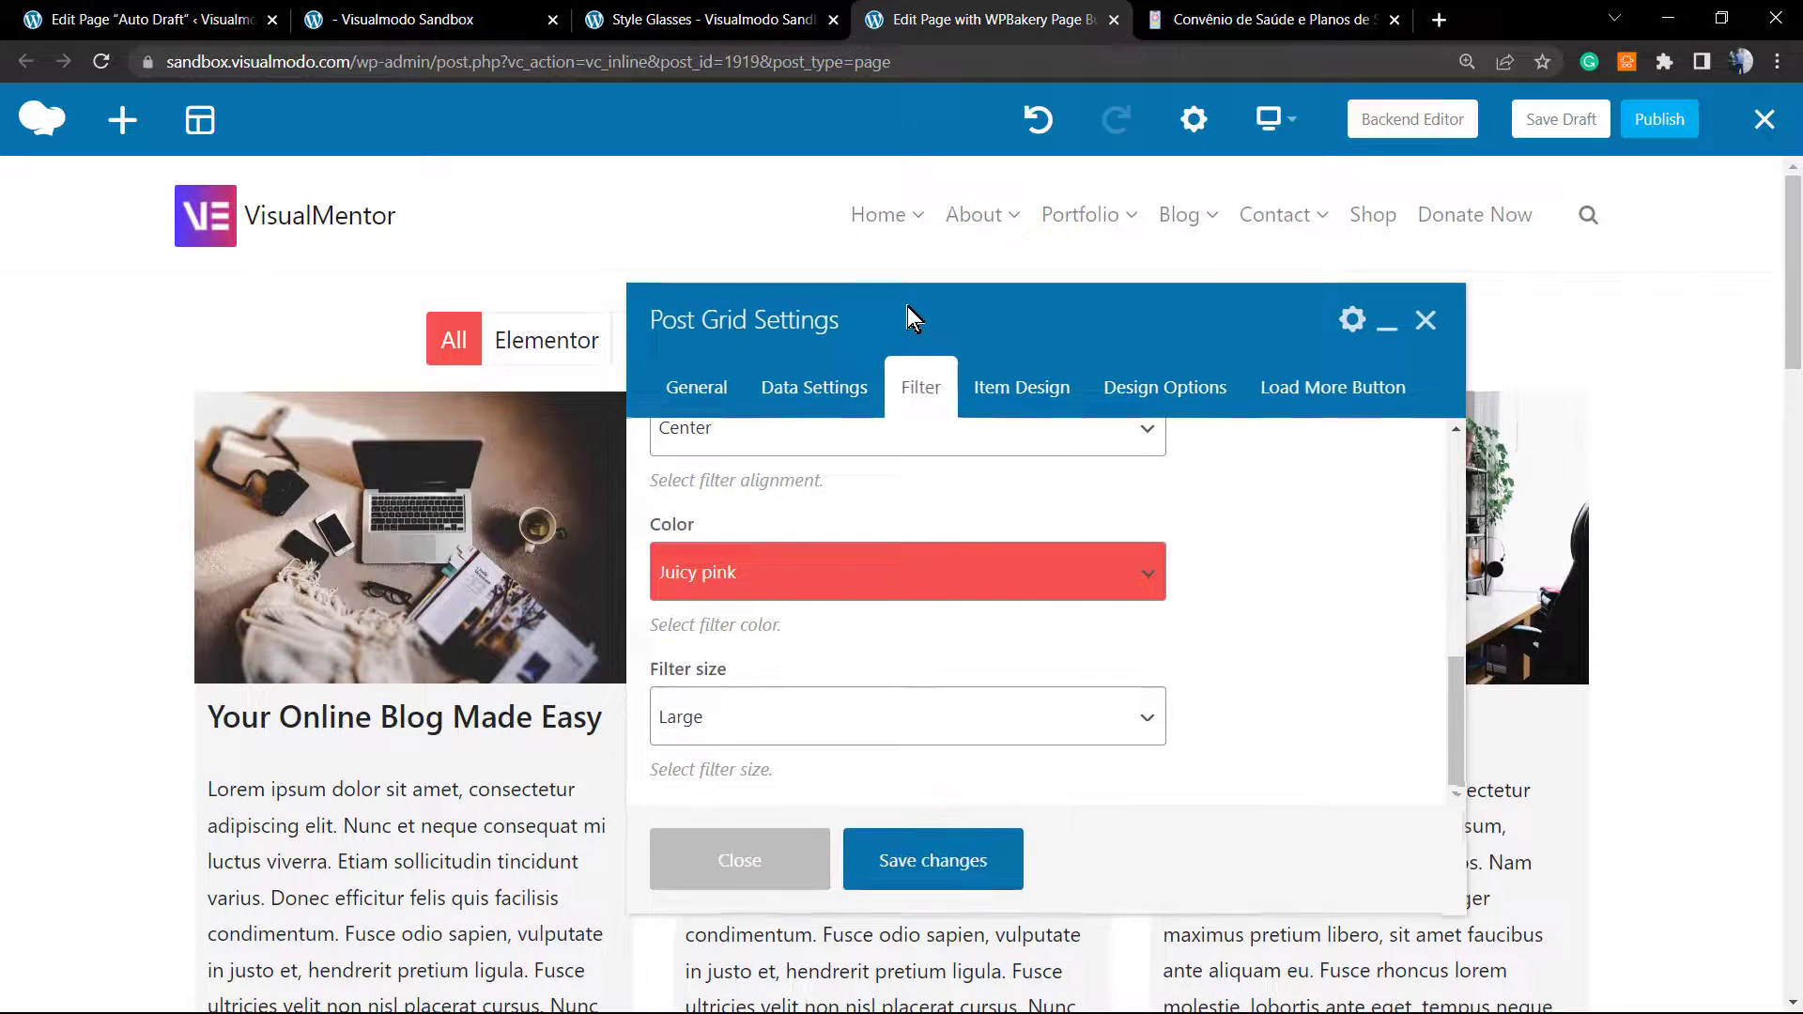
Step: Save the Post Grid changes again, return to the general settings and close the settings window
left_click(891, 861)
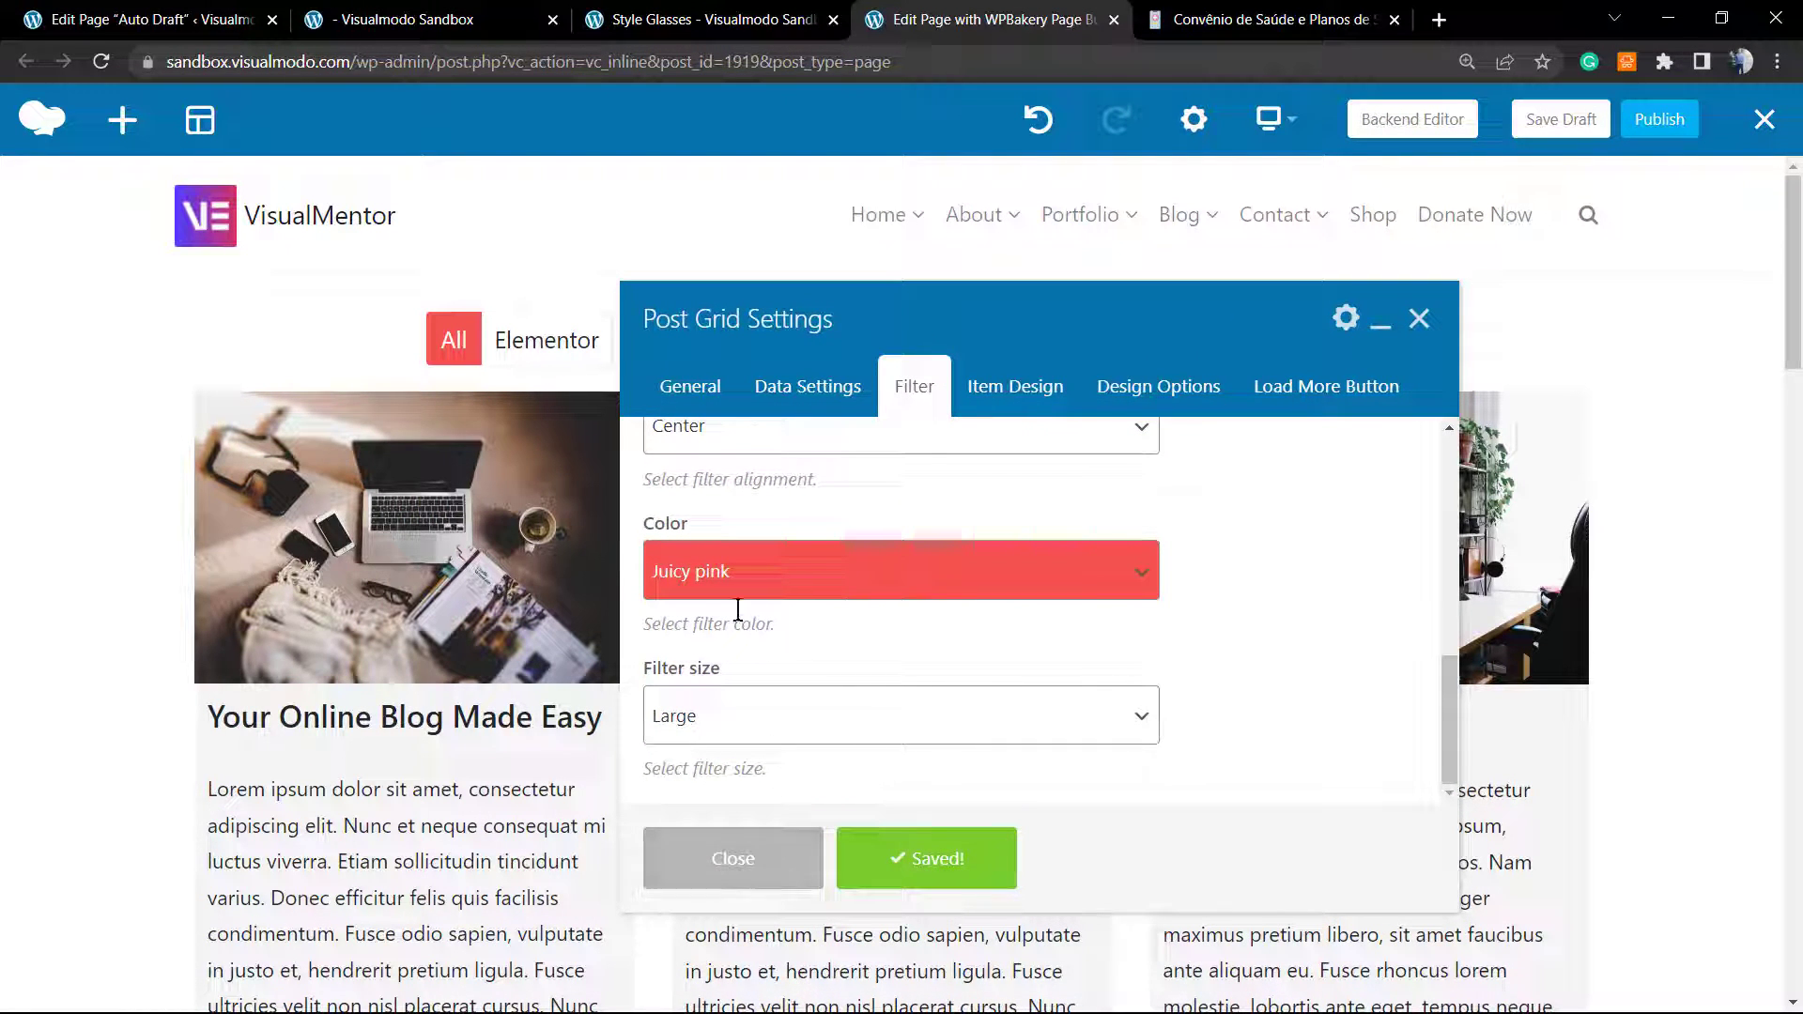
left_click(690, 392)
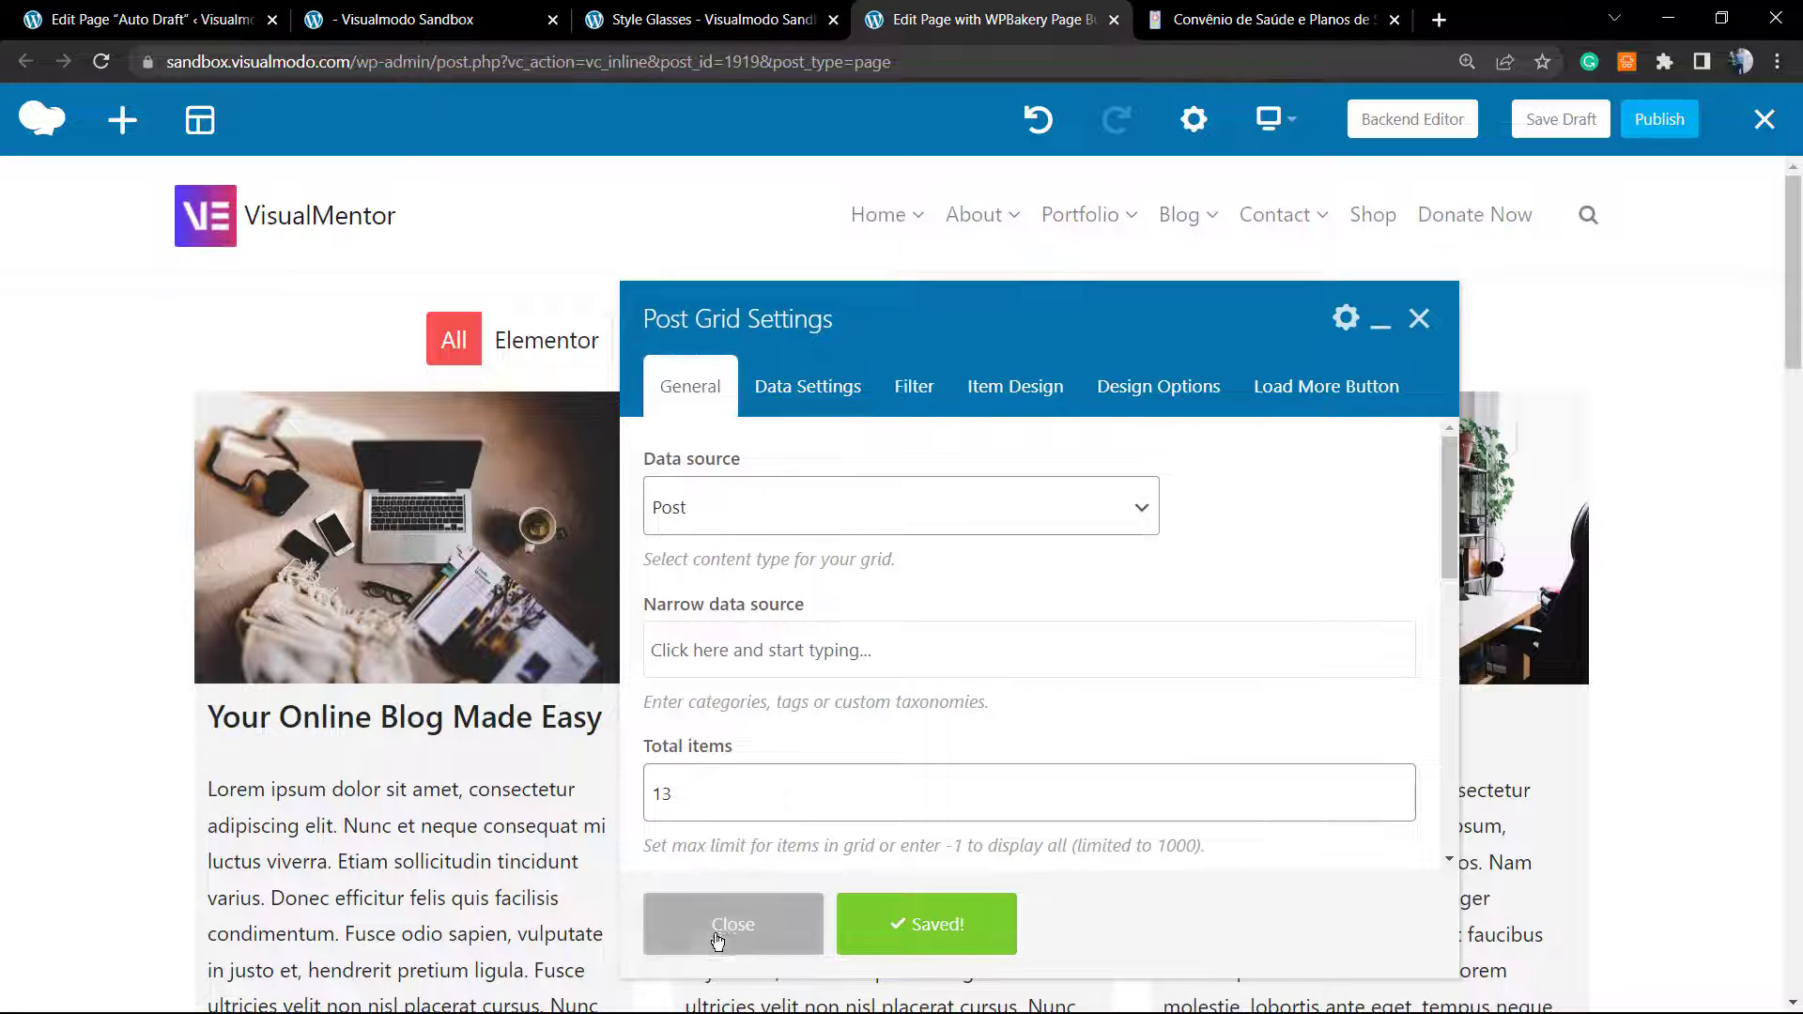
left_click(717, 940)
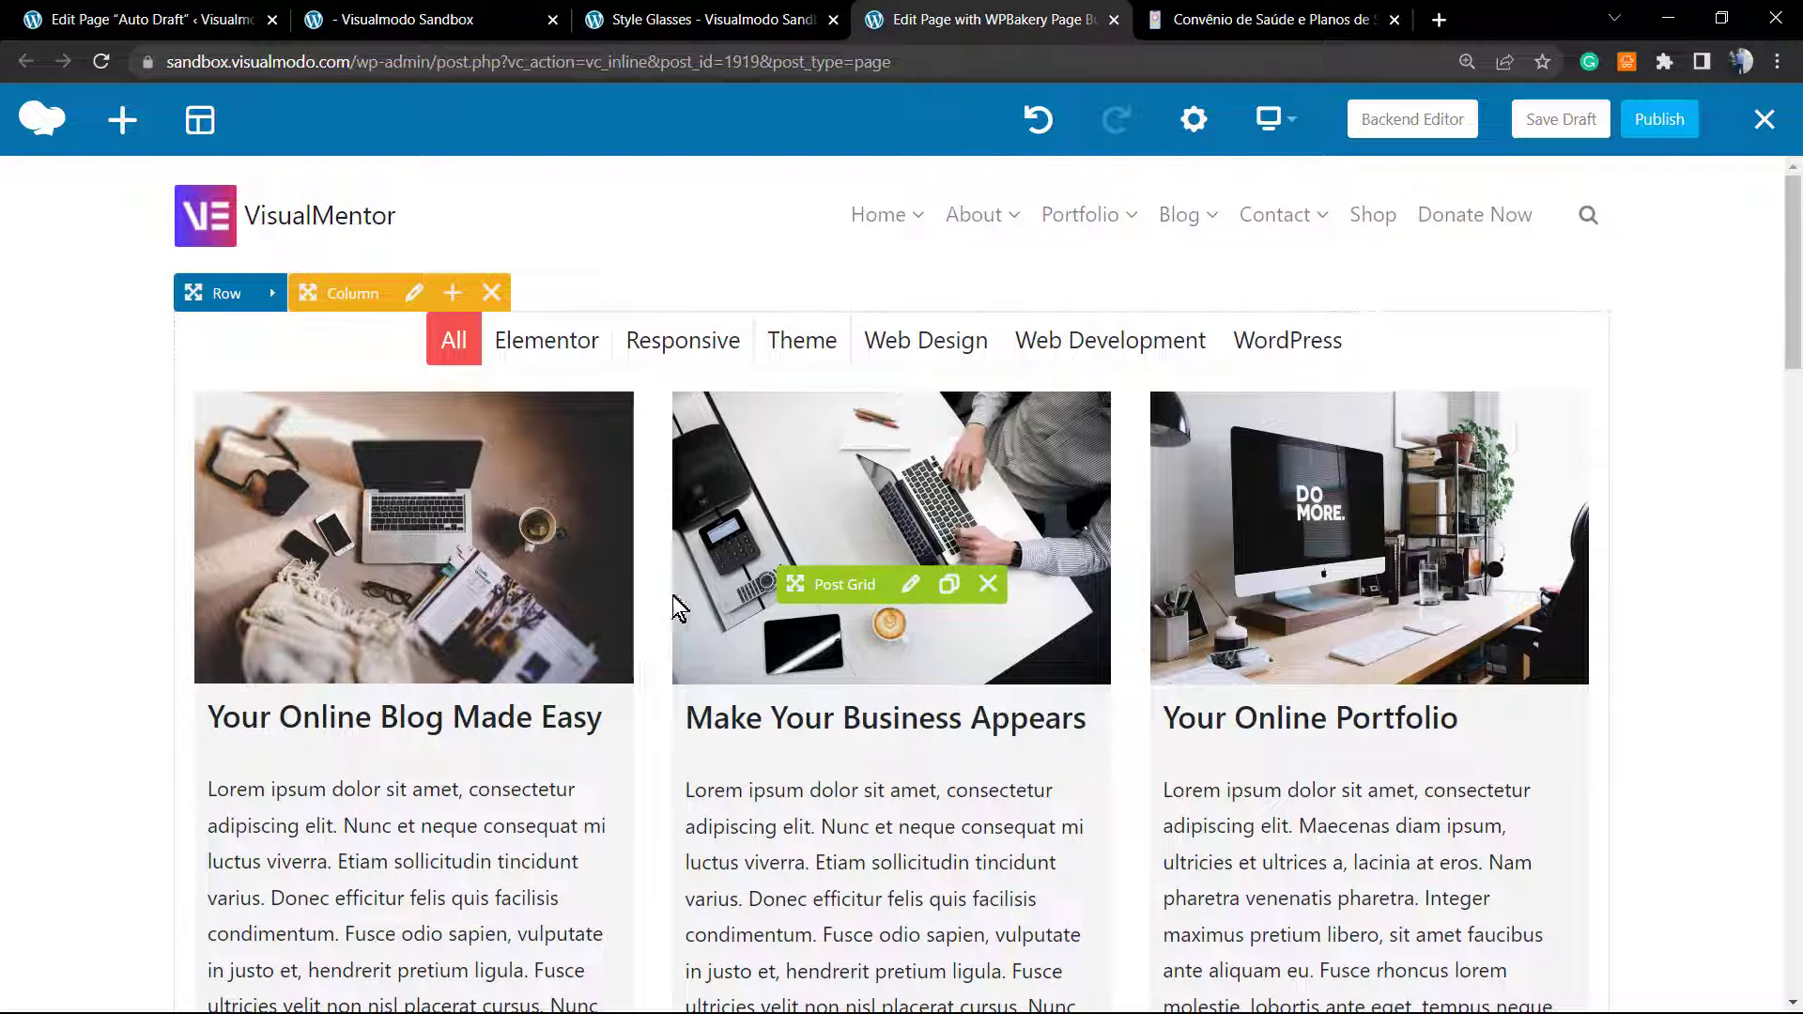
Step: Switch to the browser tab showing the Convênio de Saúde site and load visualmodo.com in it
left_click(1162, 12)
left_click(432, 62)
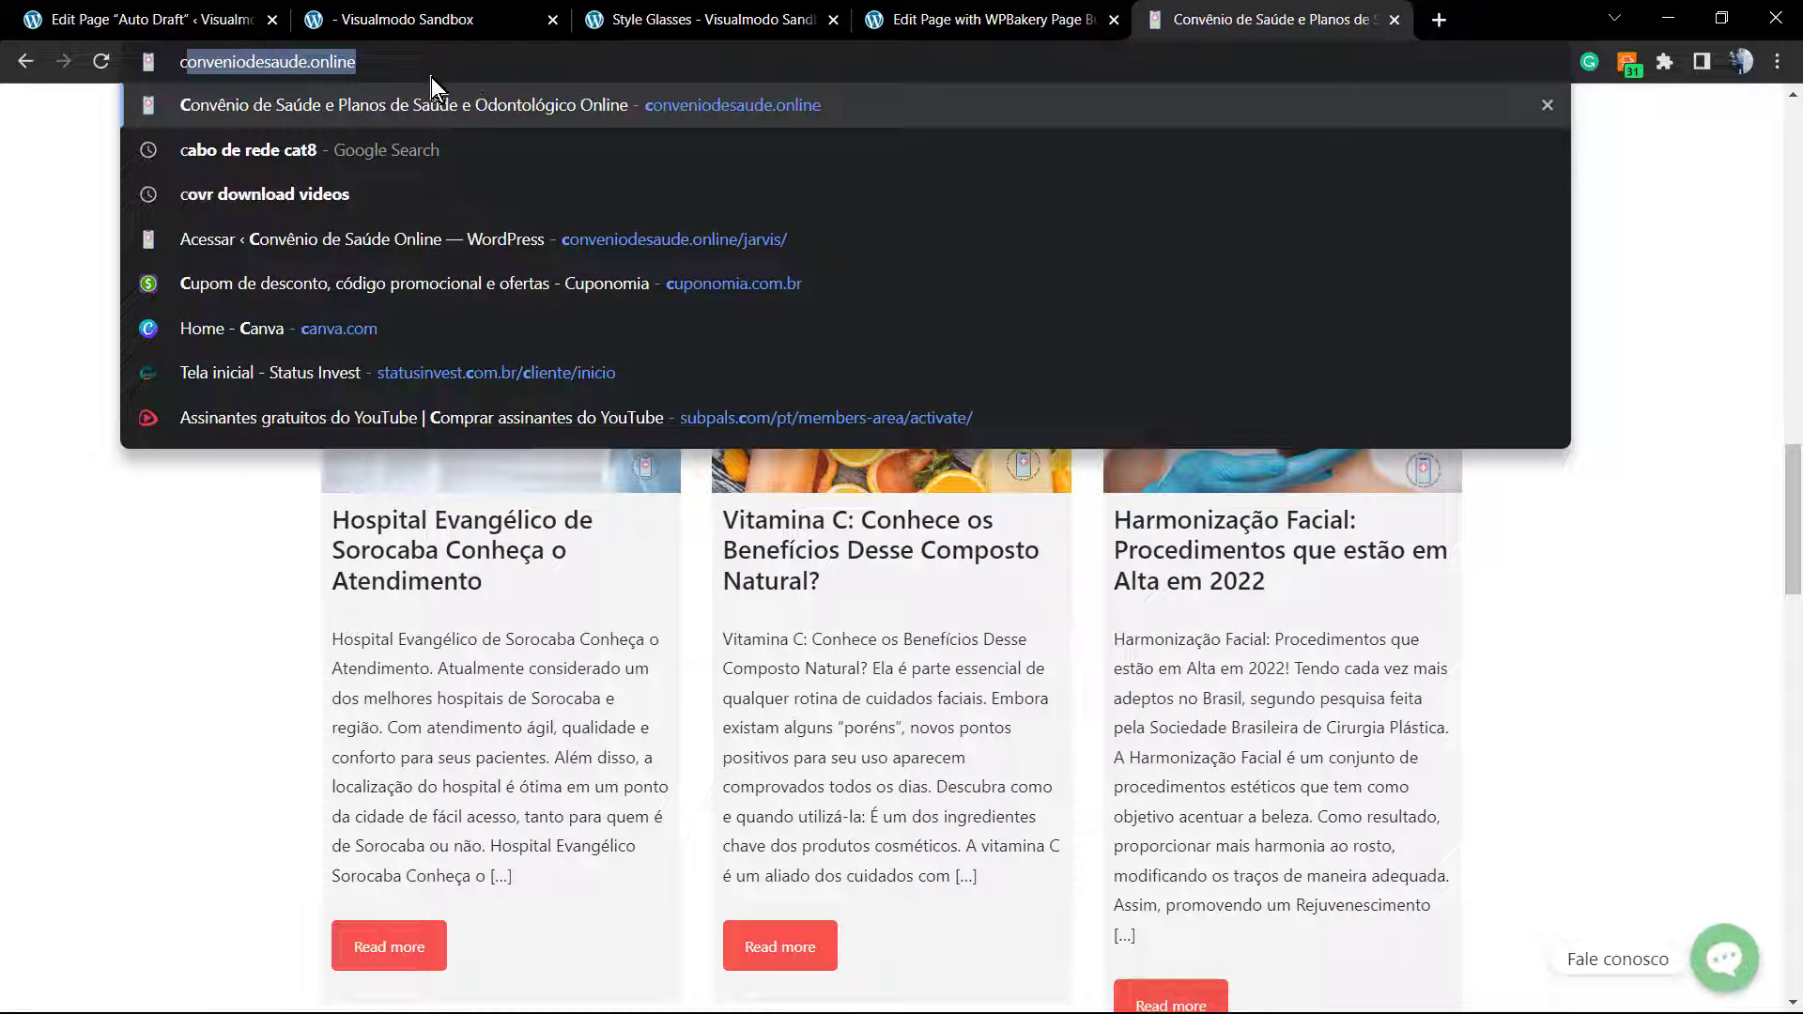
type("conveniodesaude.x")
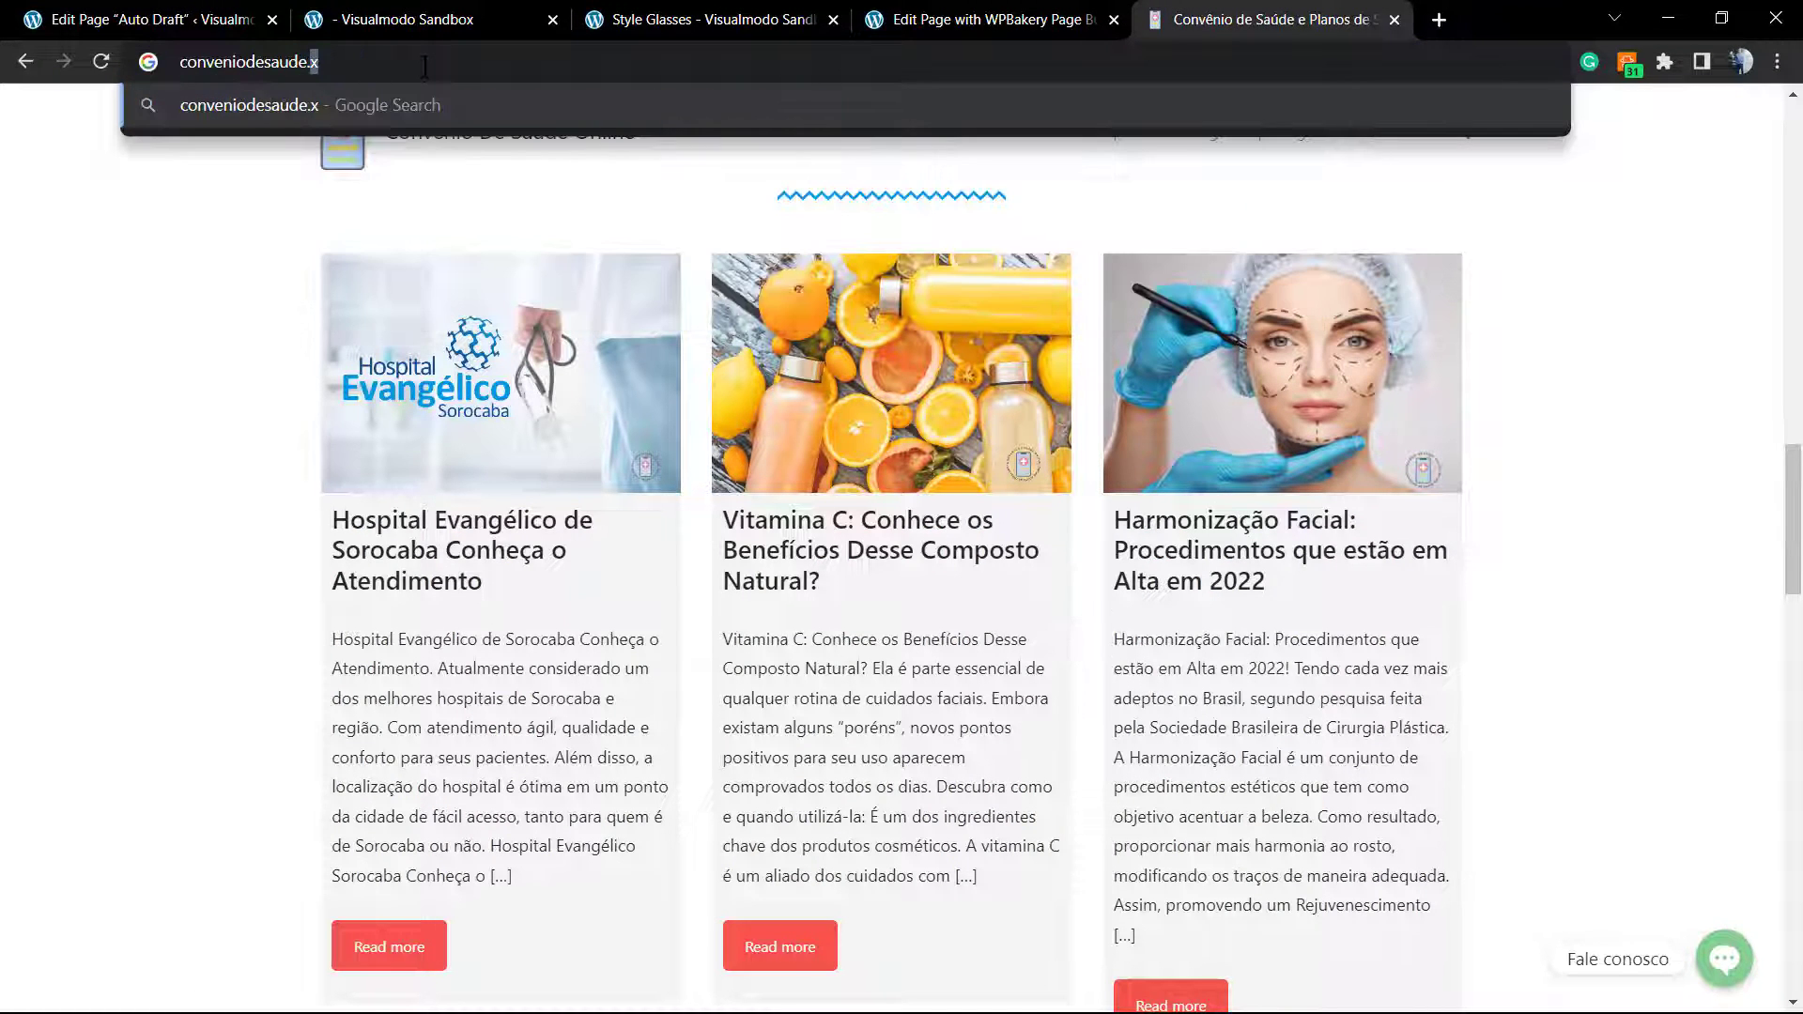
key("ctrl+a")
type("x")
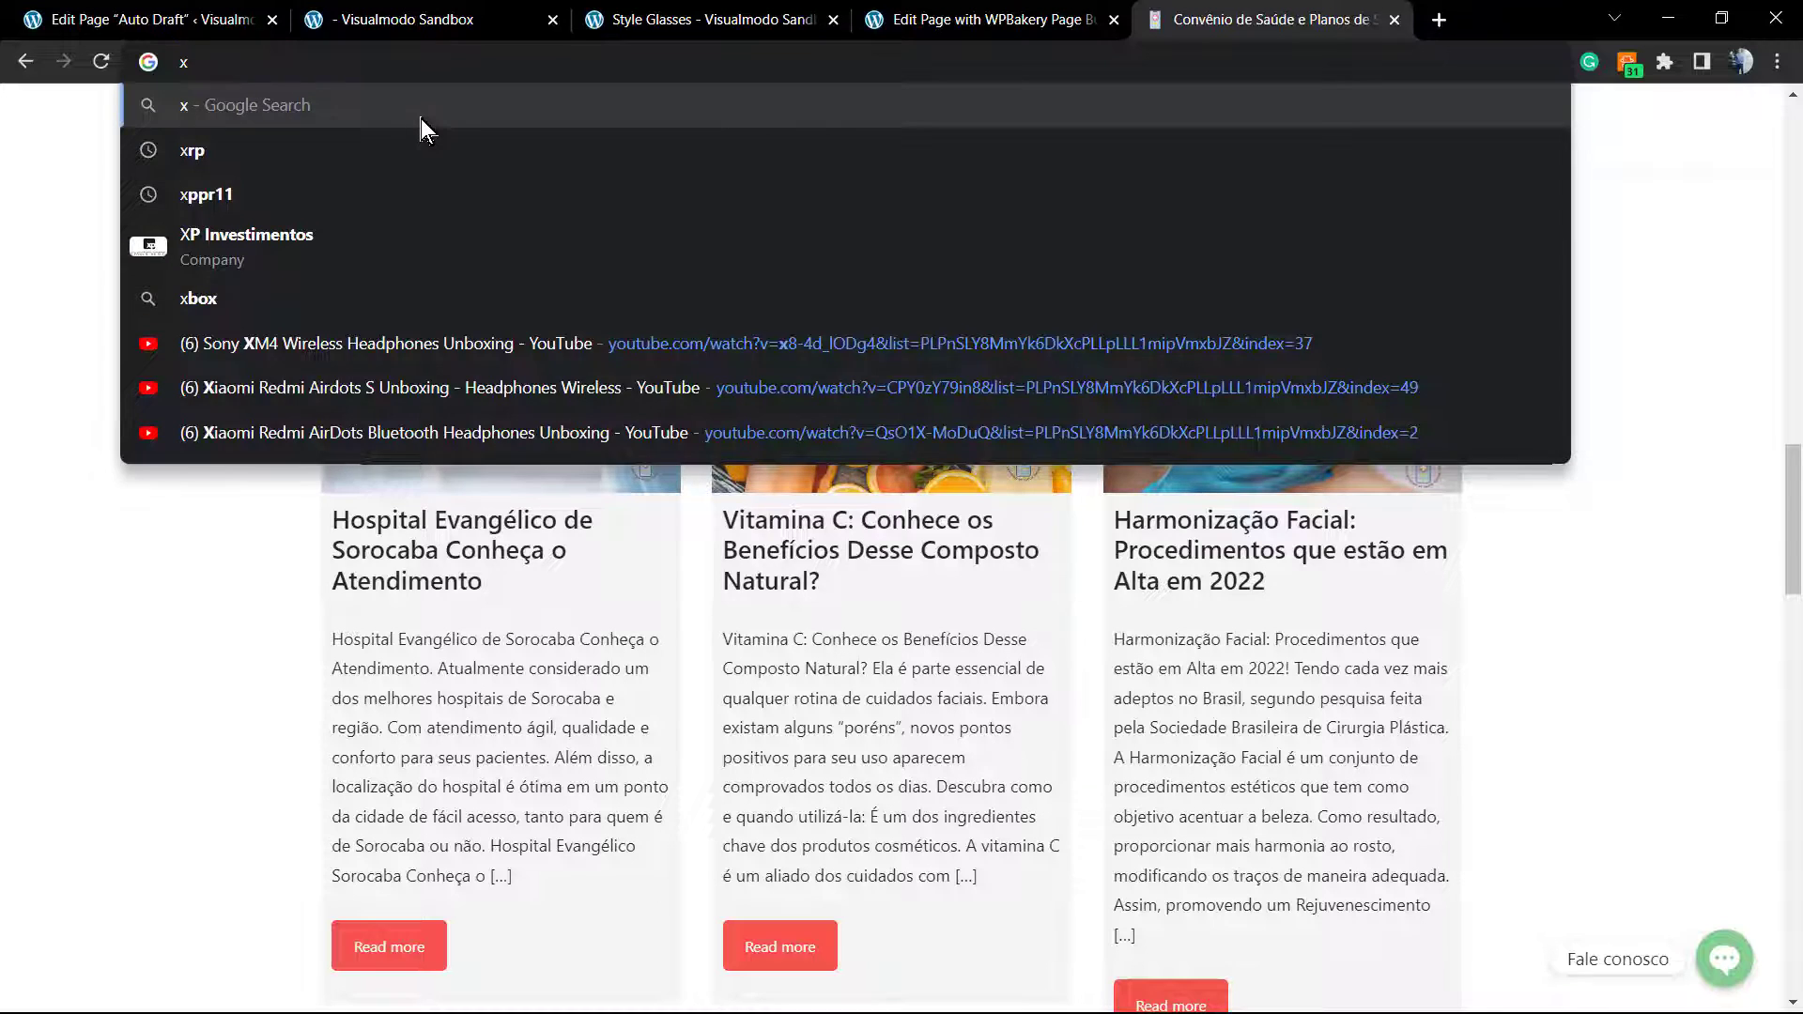
key("BackSpace")
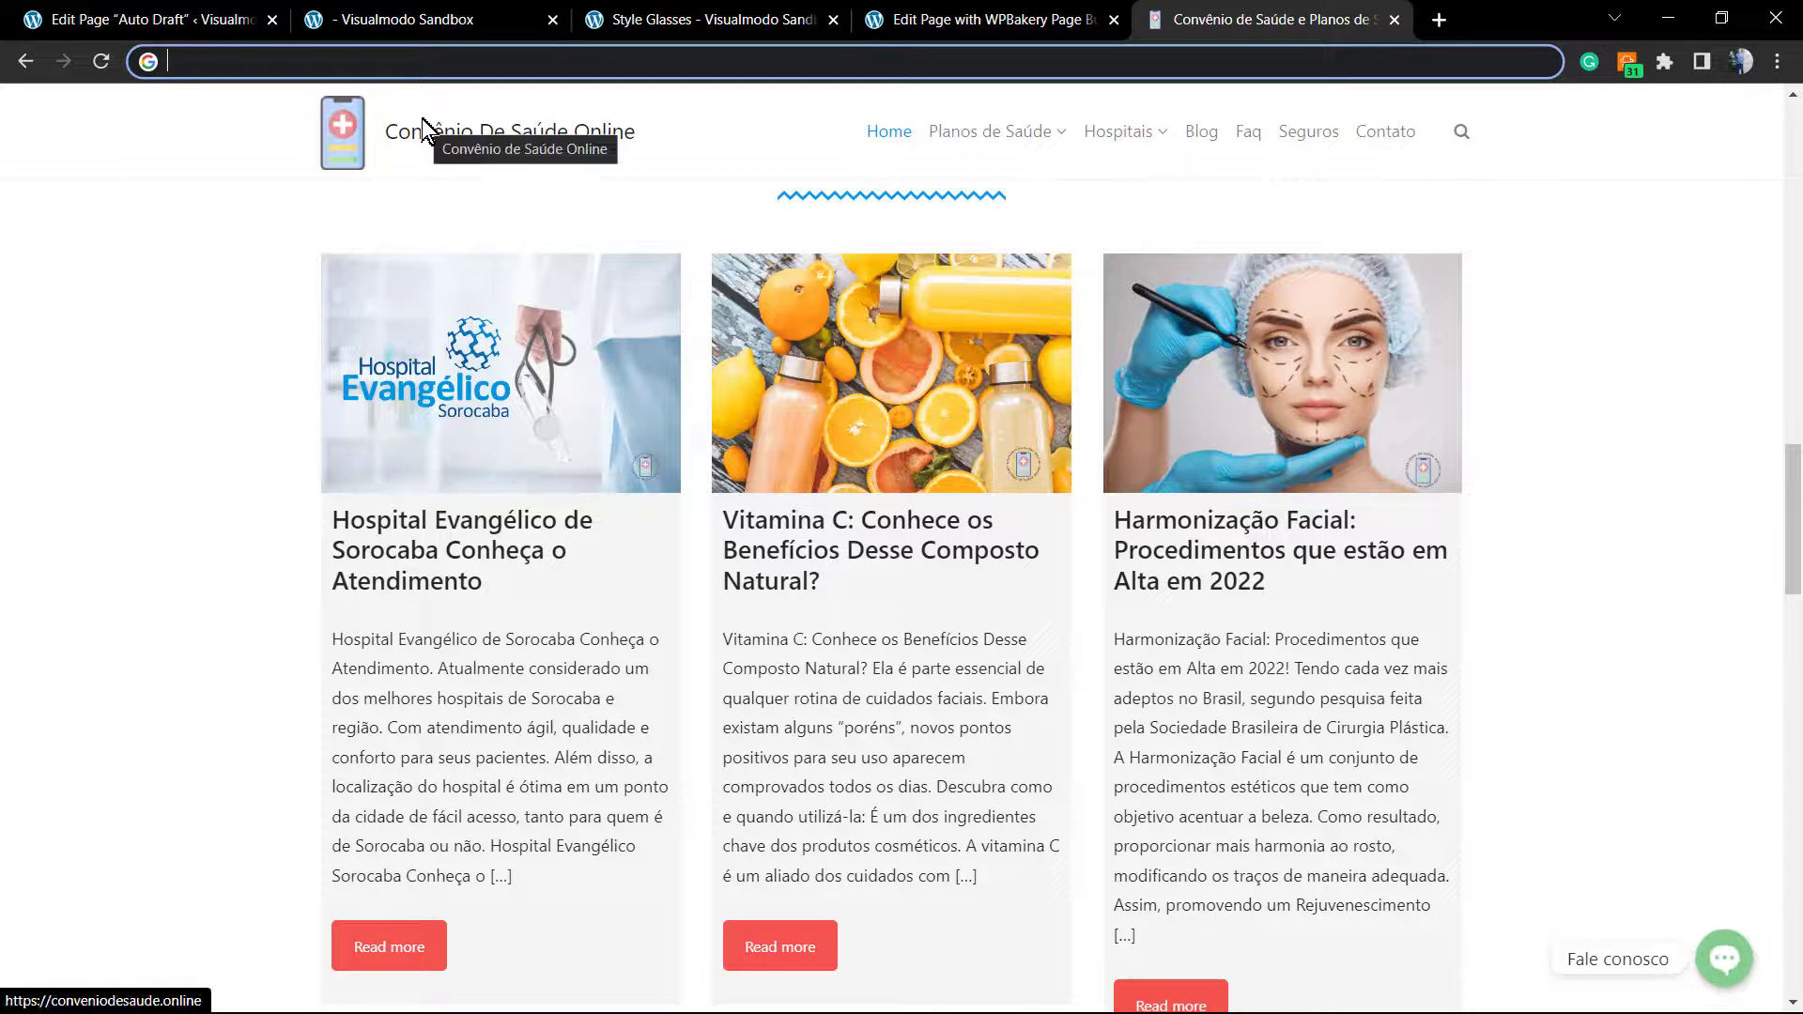
type("v")
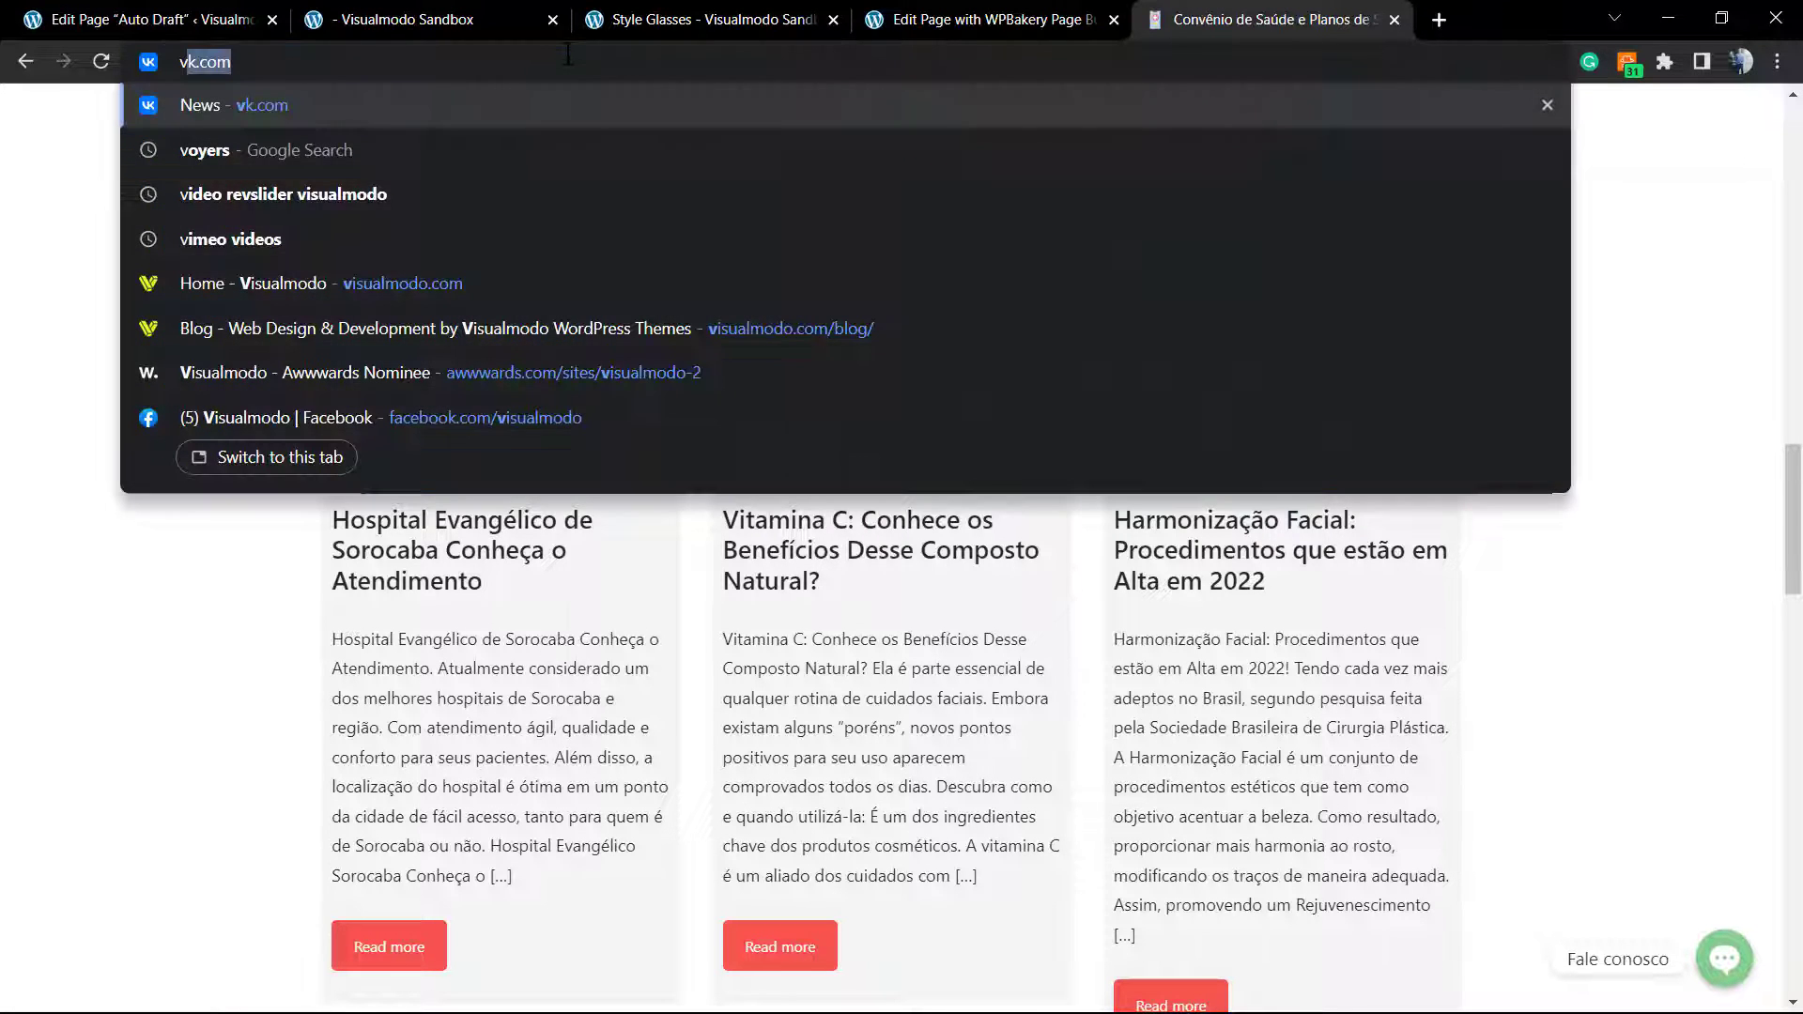
left_click(358, 287)
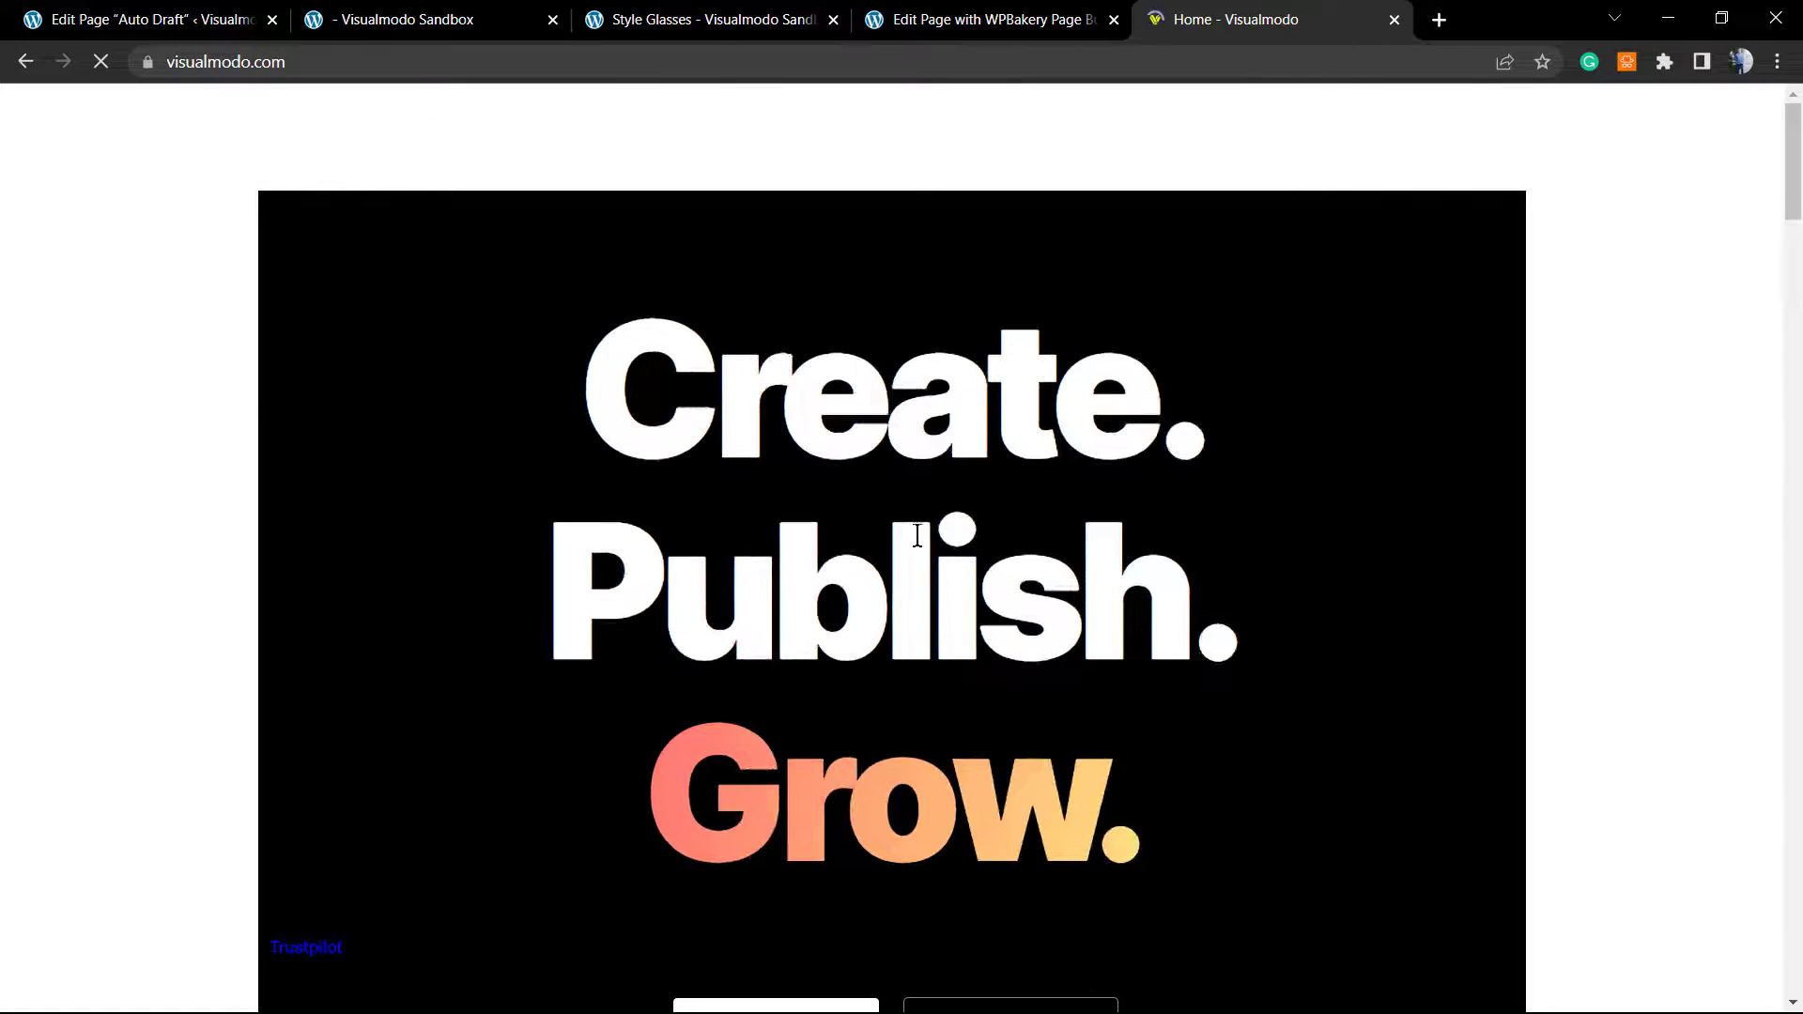
key("ctrl+minus")
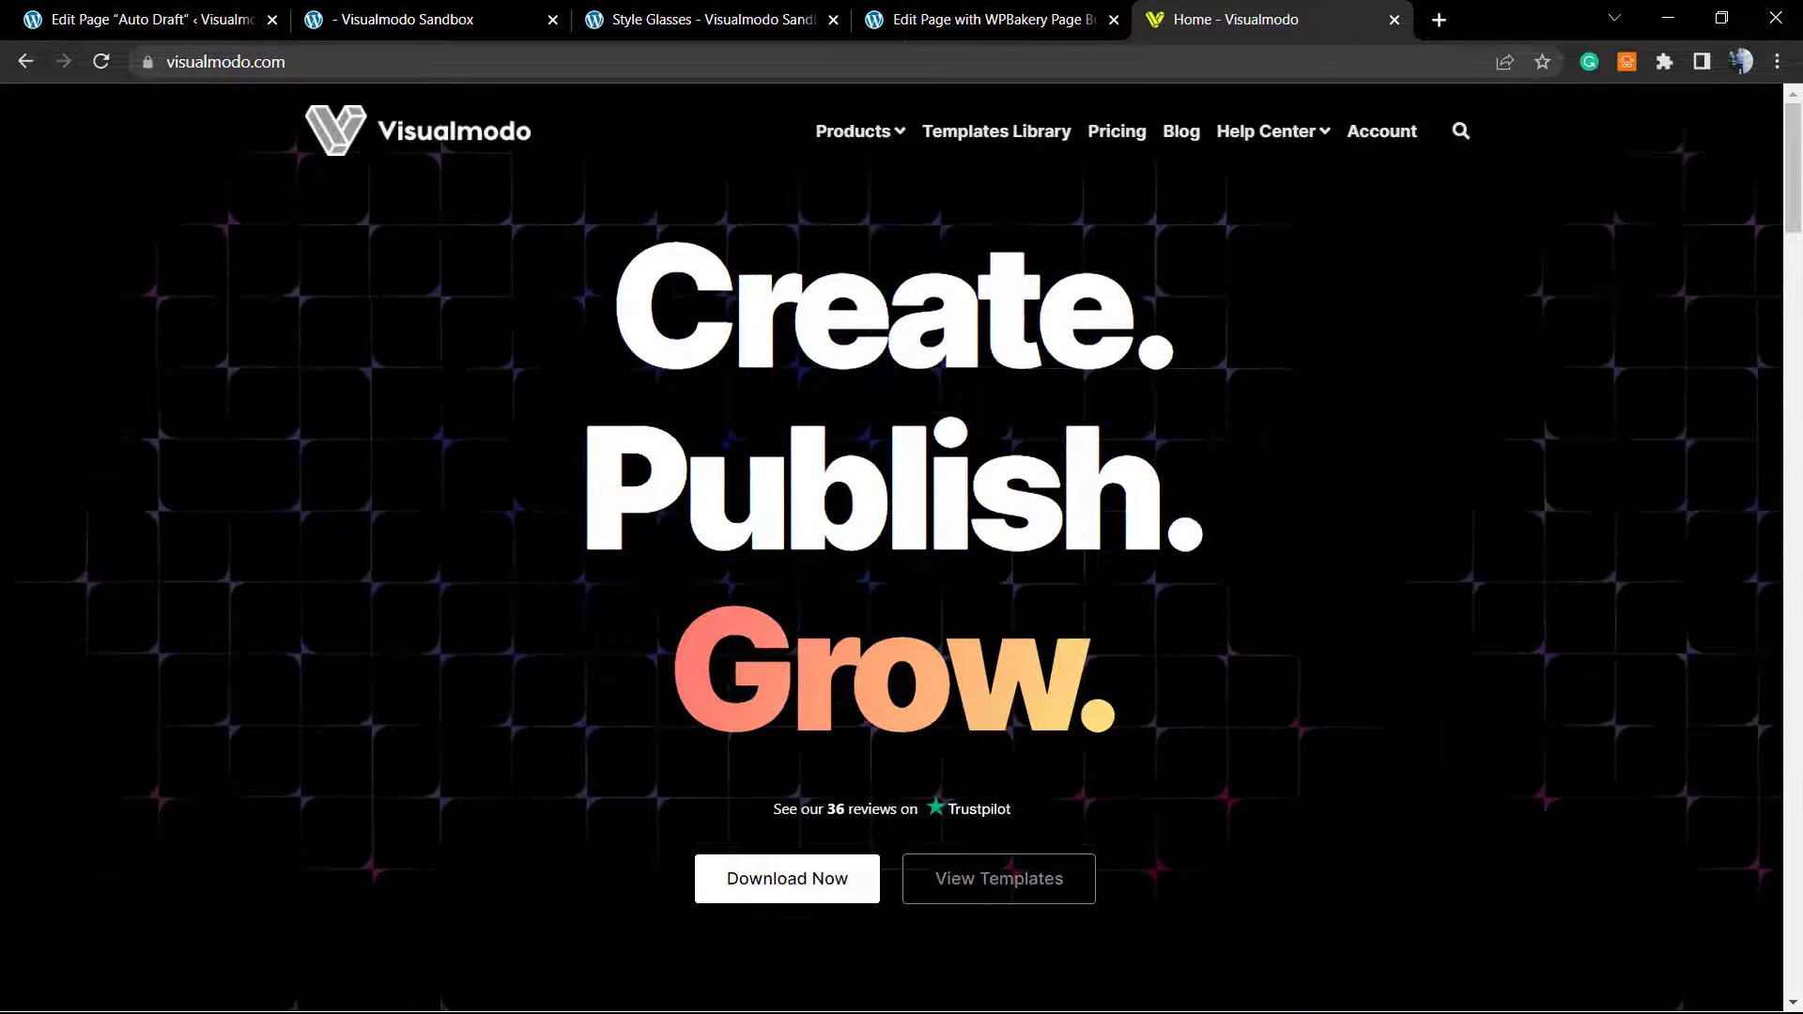
Step: Open Visualmodo's Templates Library and browse through the Anzu starter templates grid
left_click(966, 131)
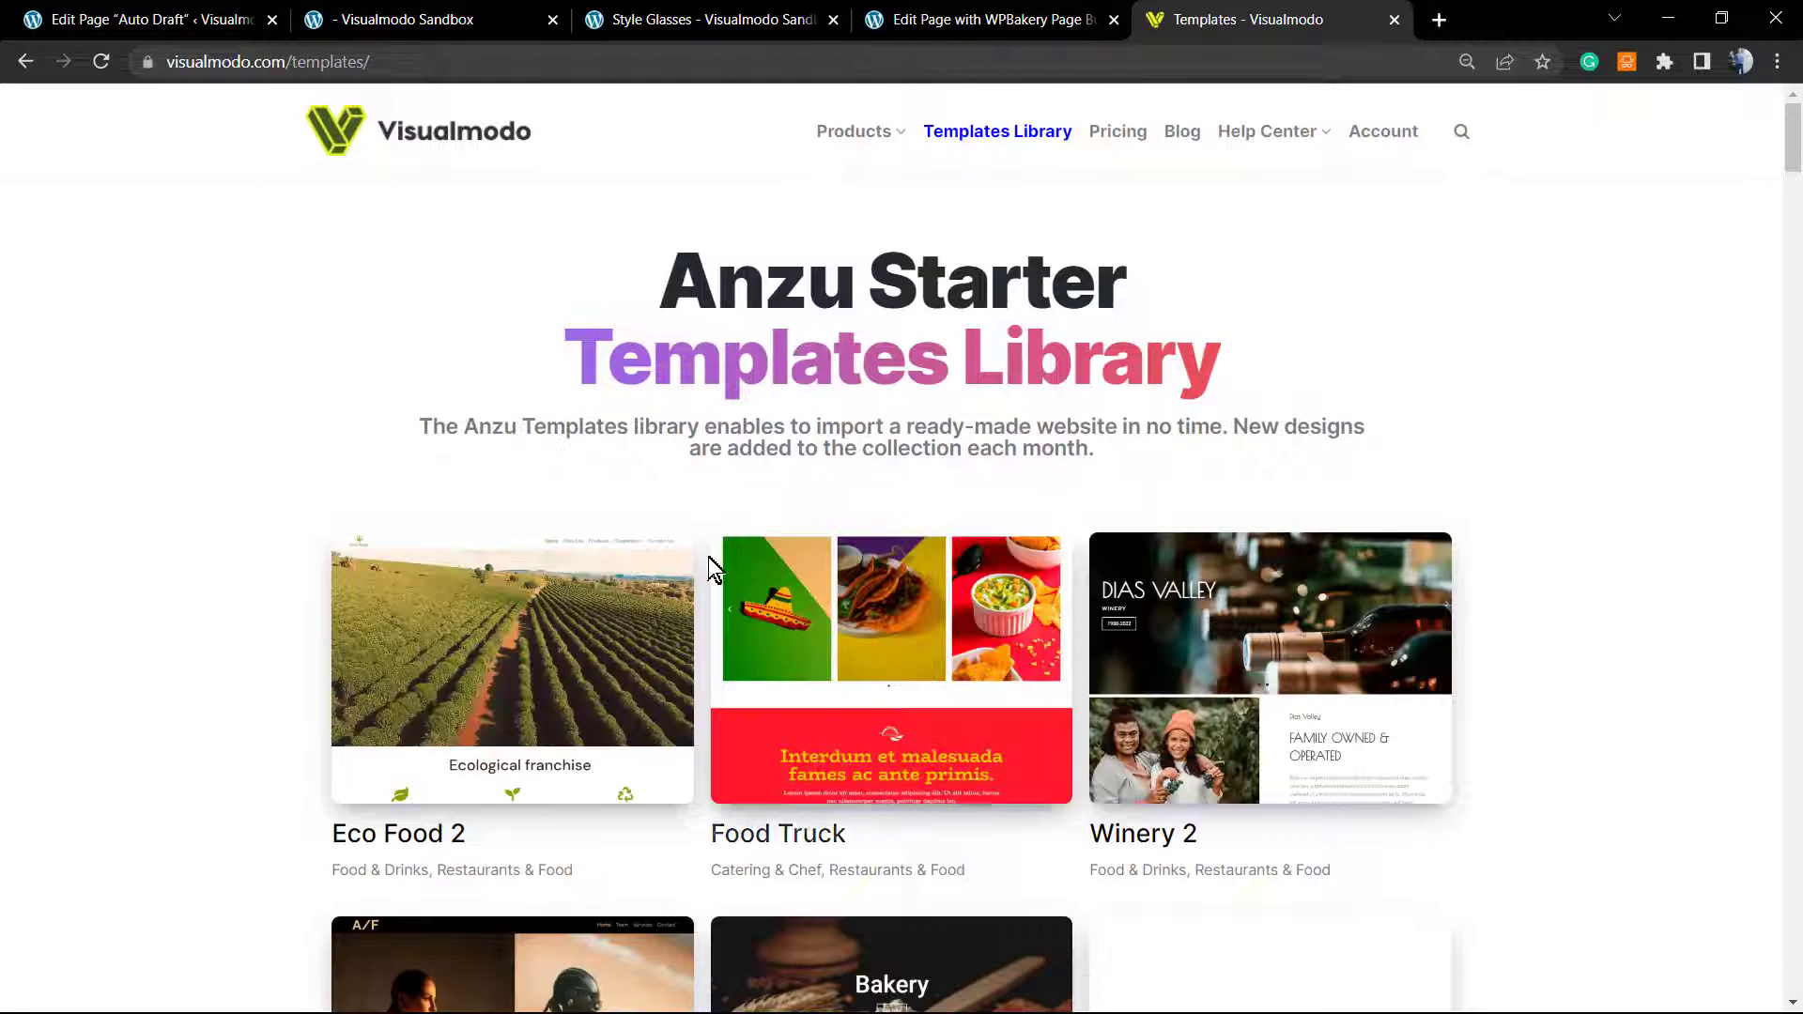
double_click(727, 263)
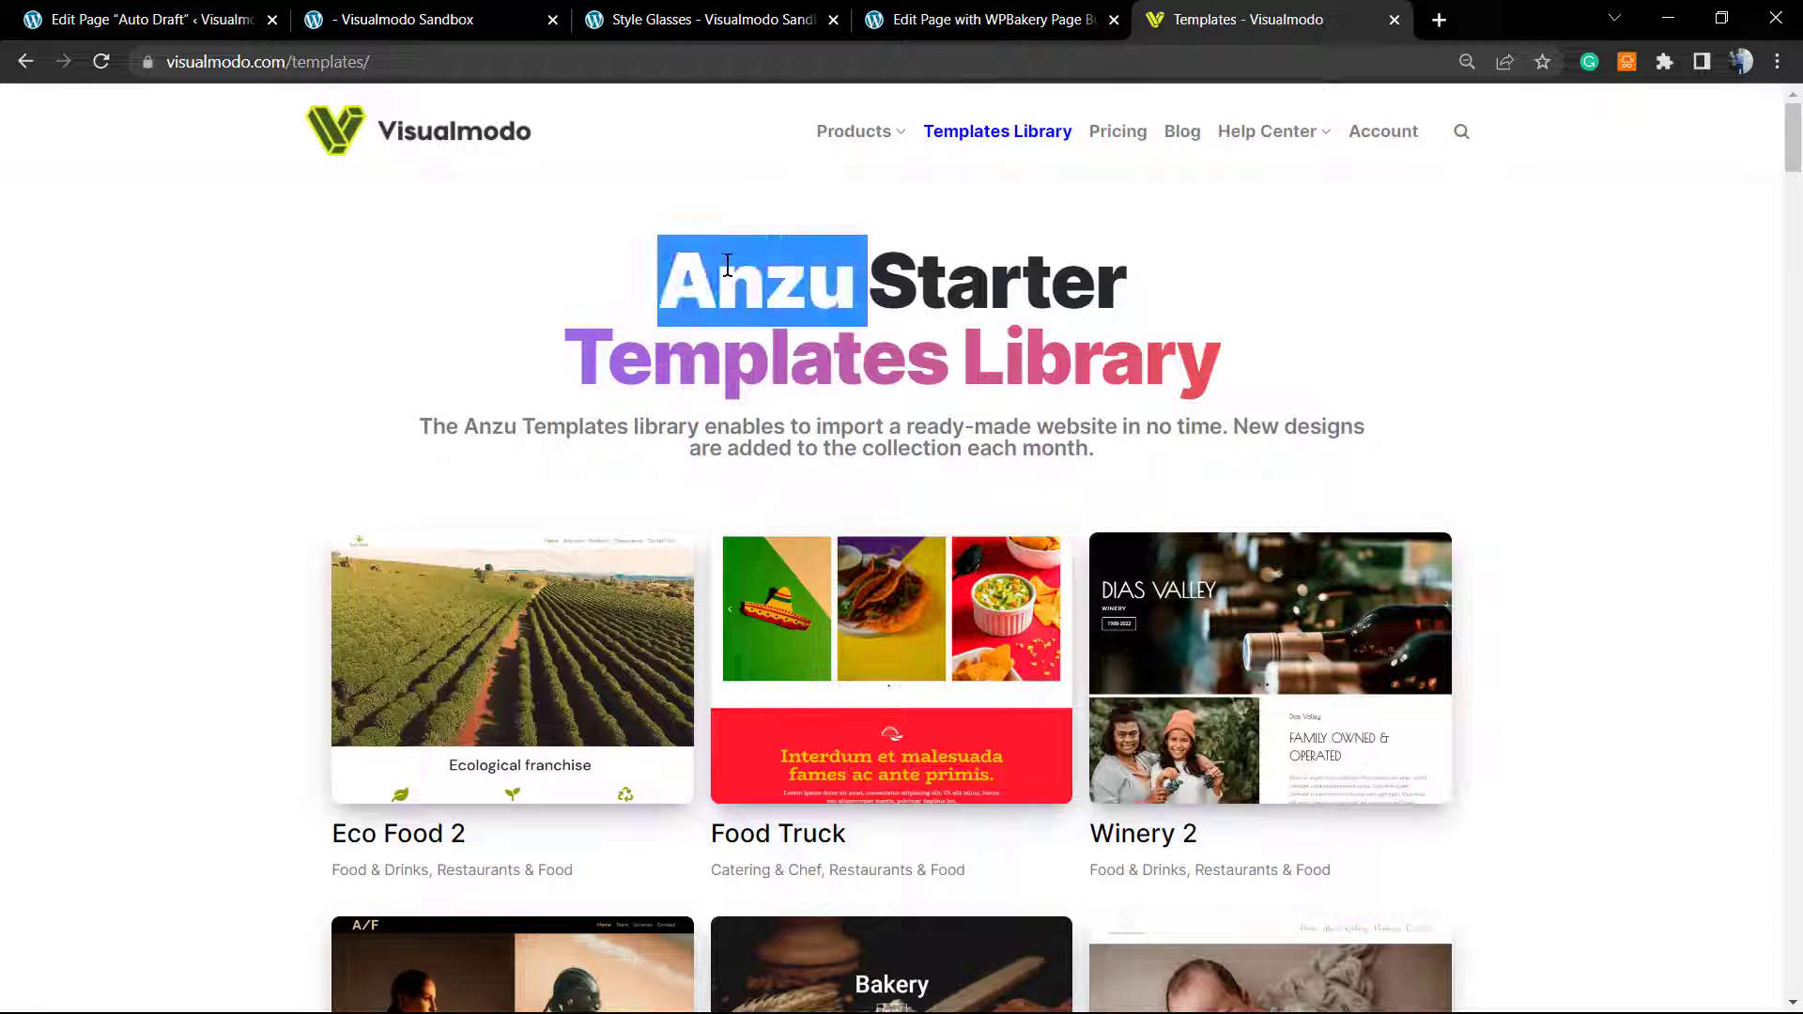
left_click(750, 287)
left_click(750, 286)
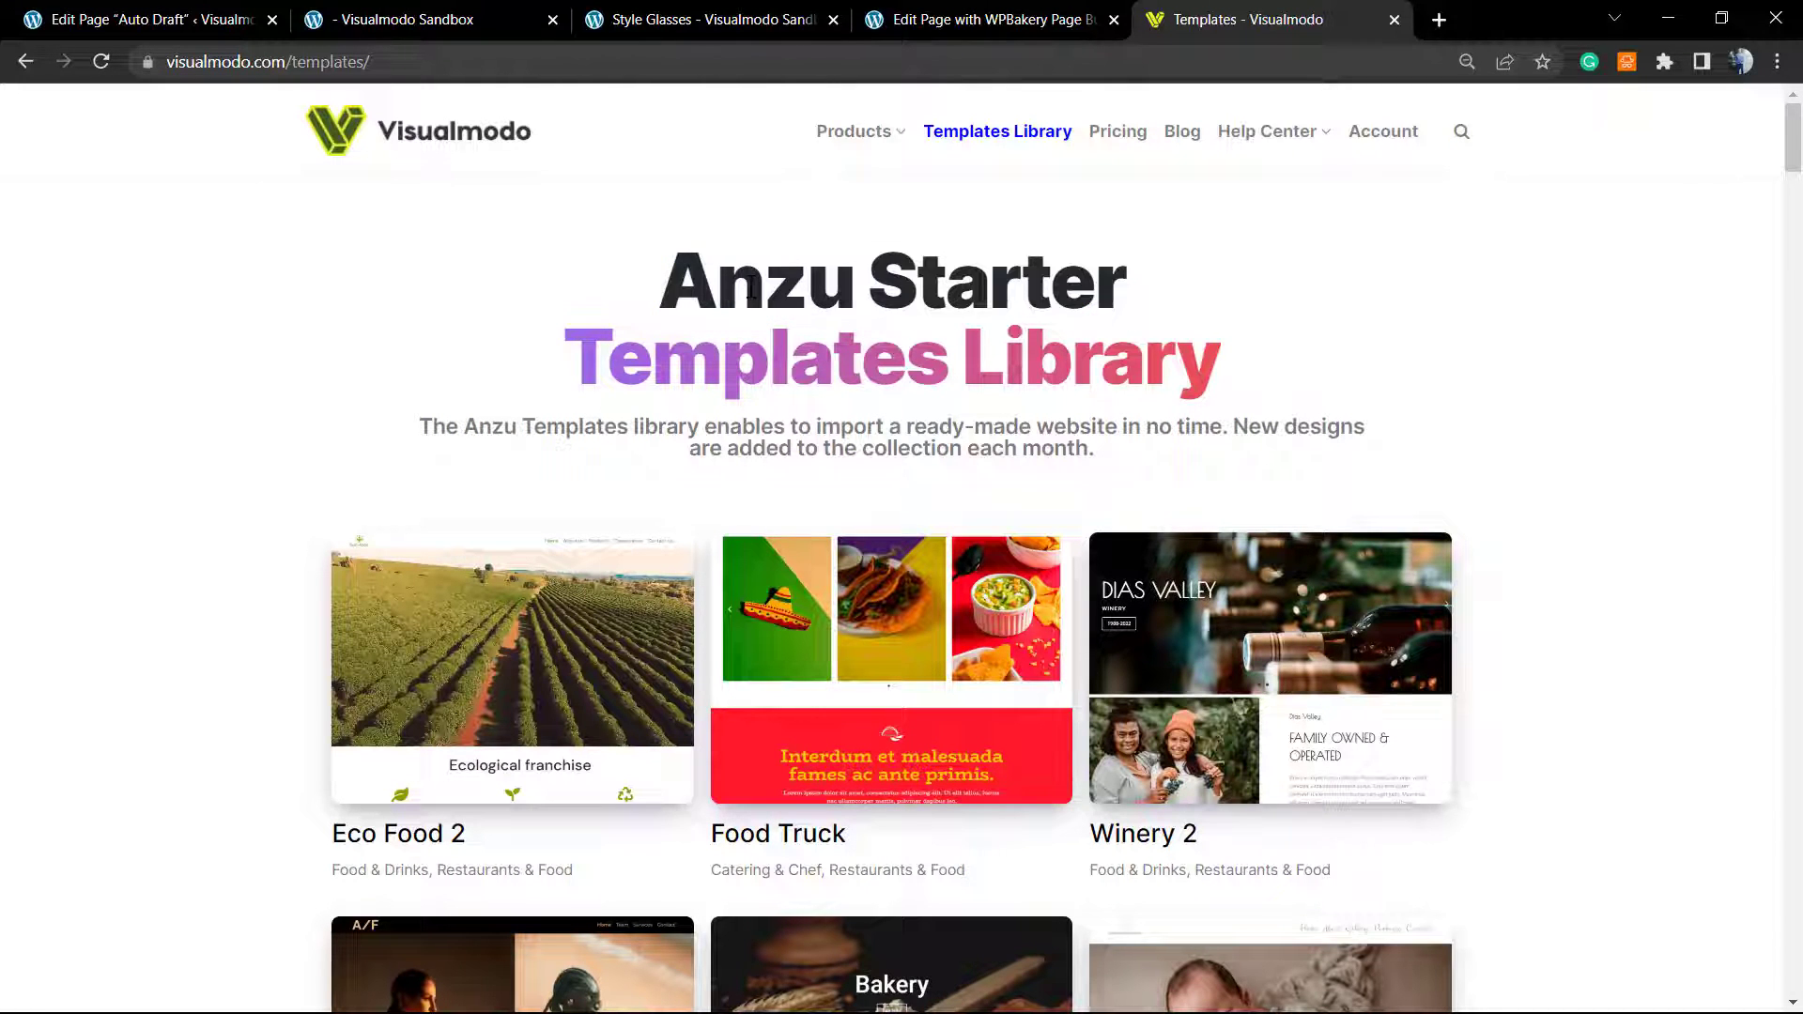
scroll(750, 287, "down", 7)
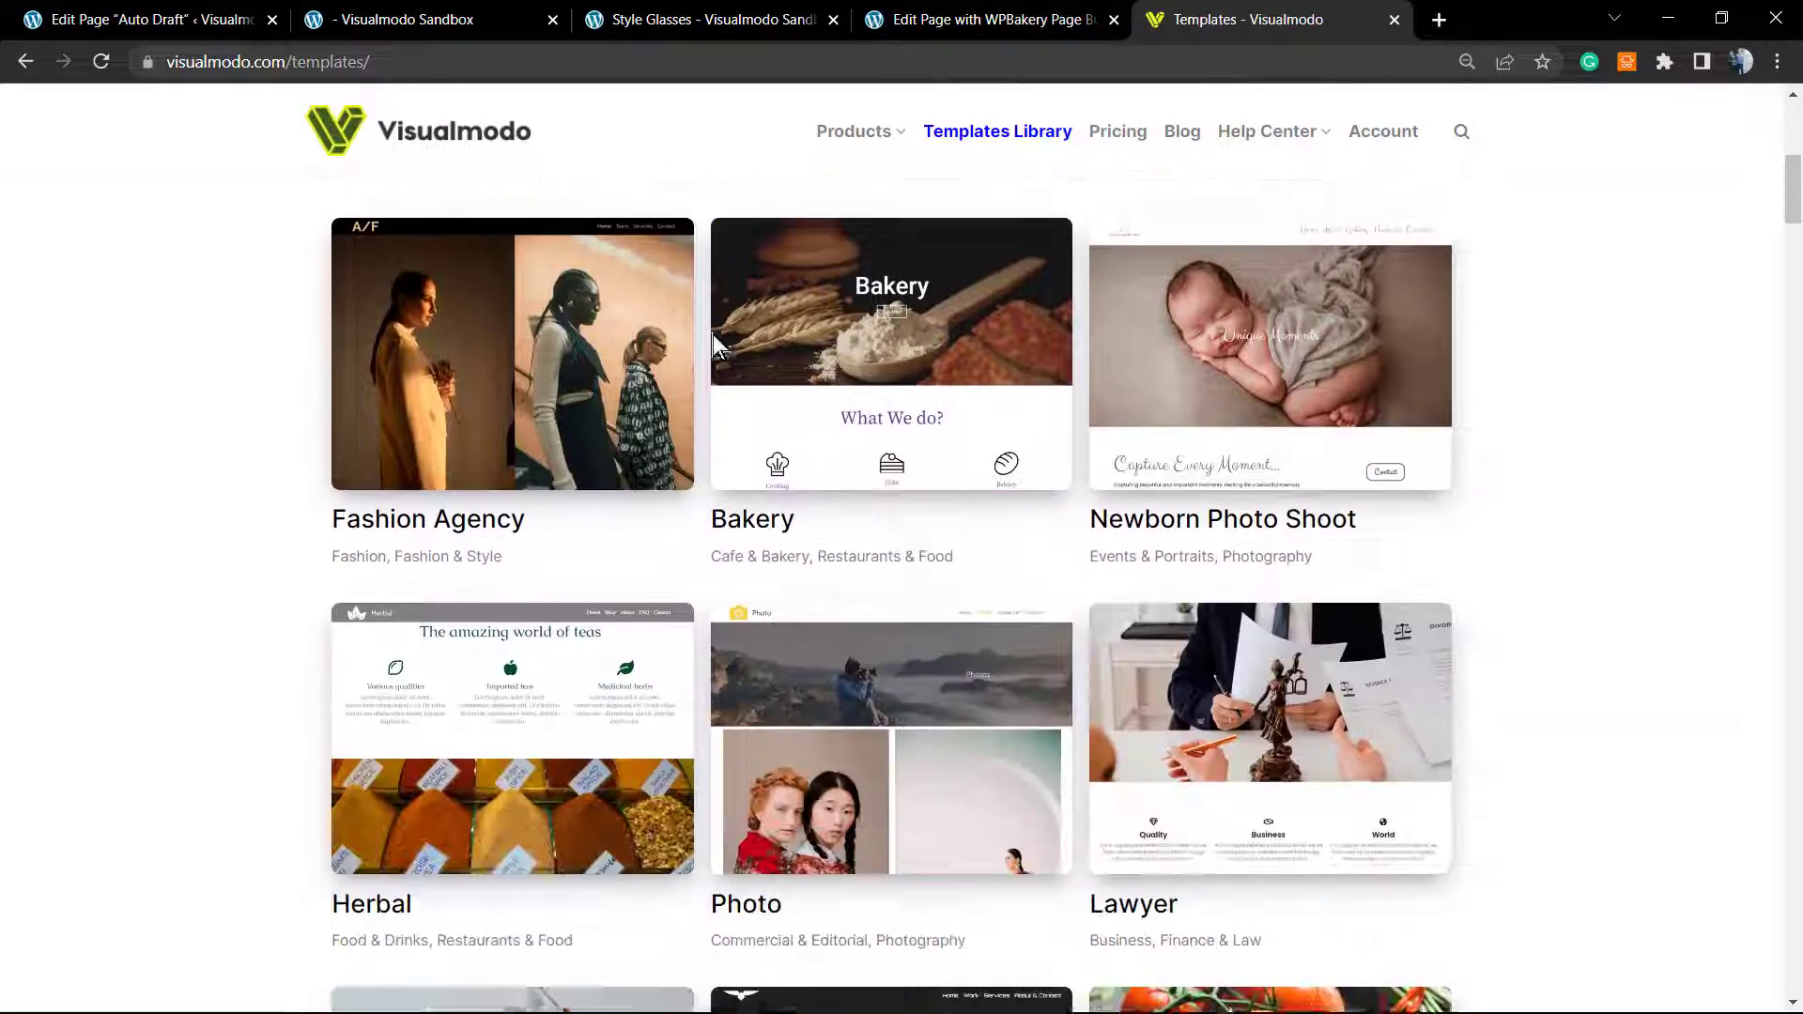
scroll(716, 347, "down", 3)
scroll(715, 347, "down", 4)
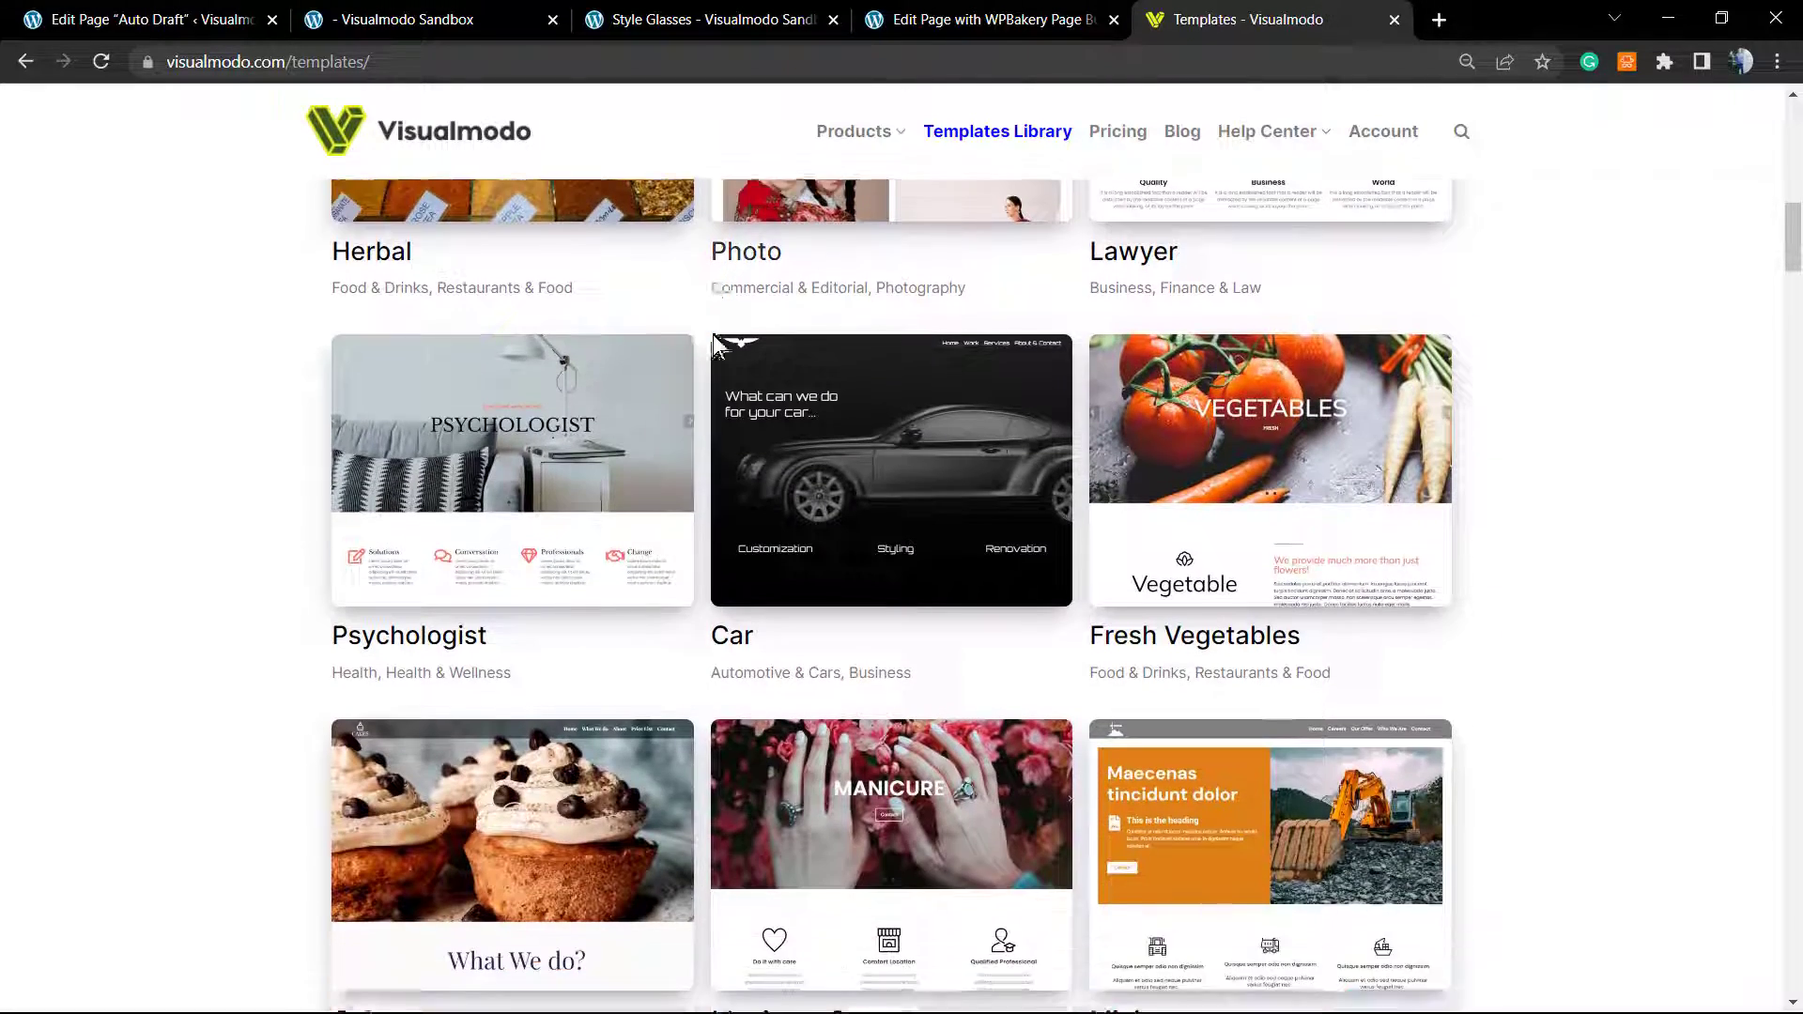
scroll(715, 347, "down", 3)
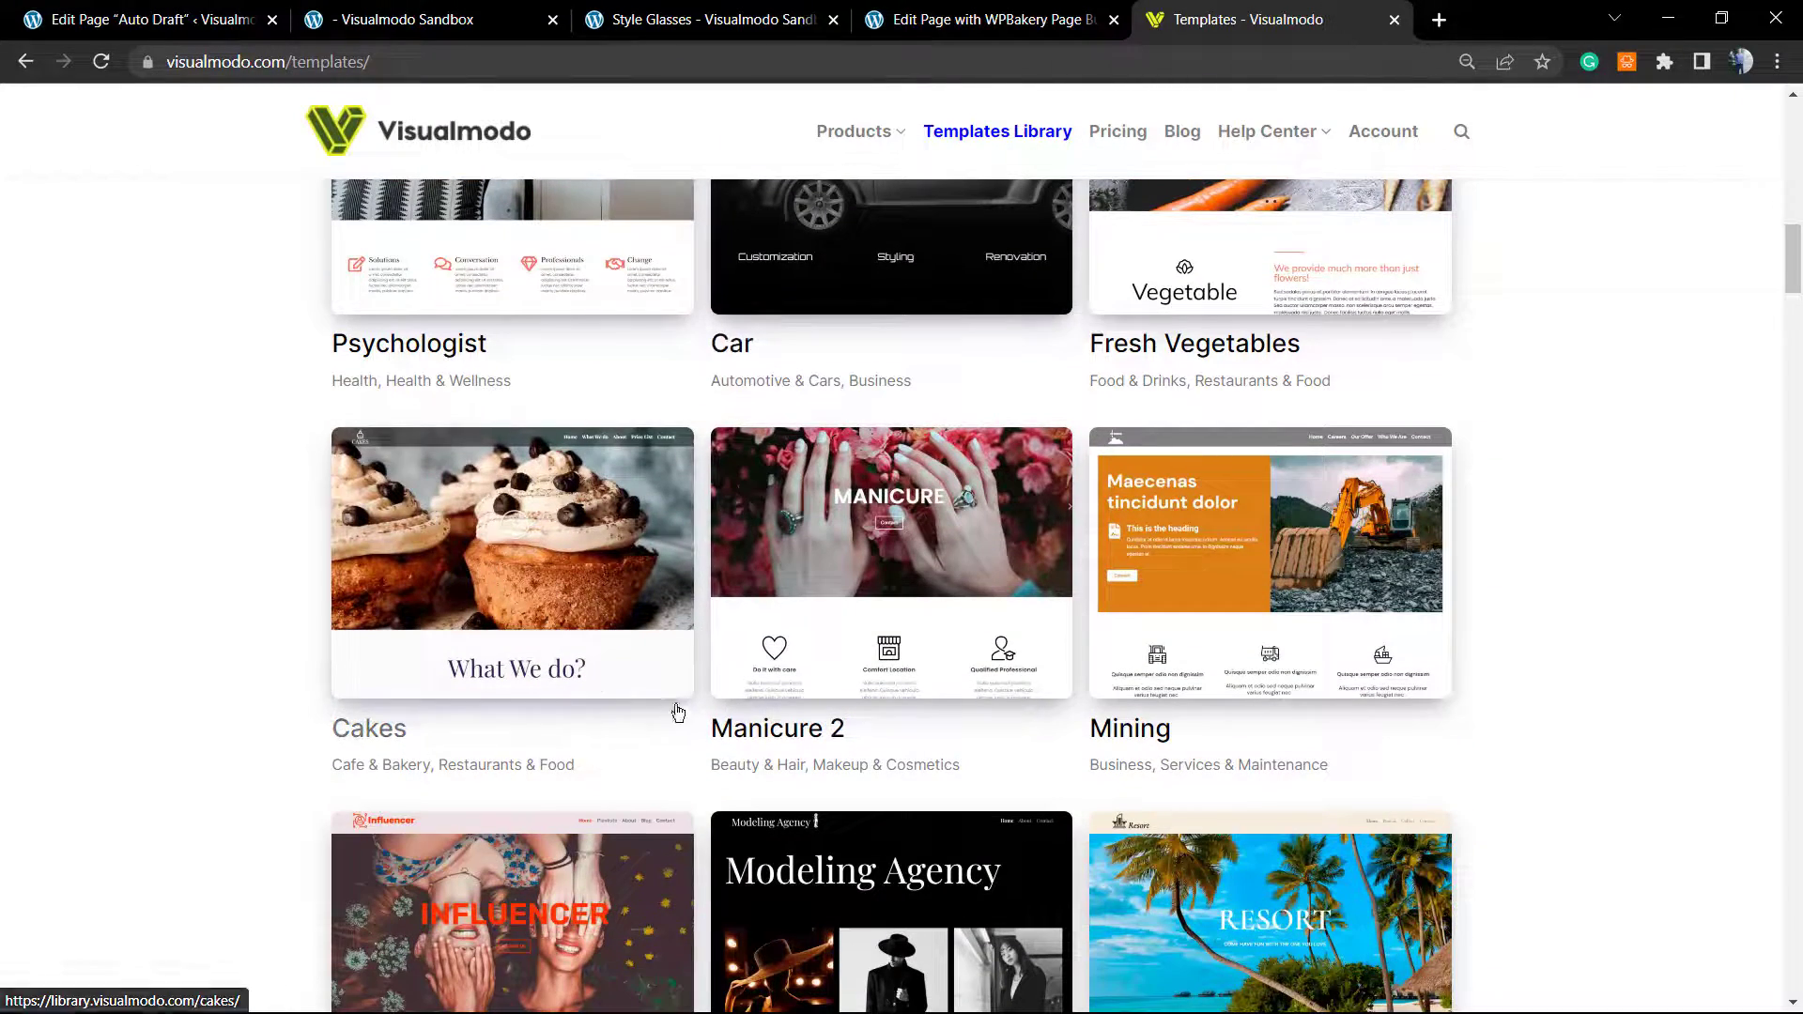
scroll(1219, 676, "down", 2)
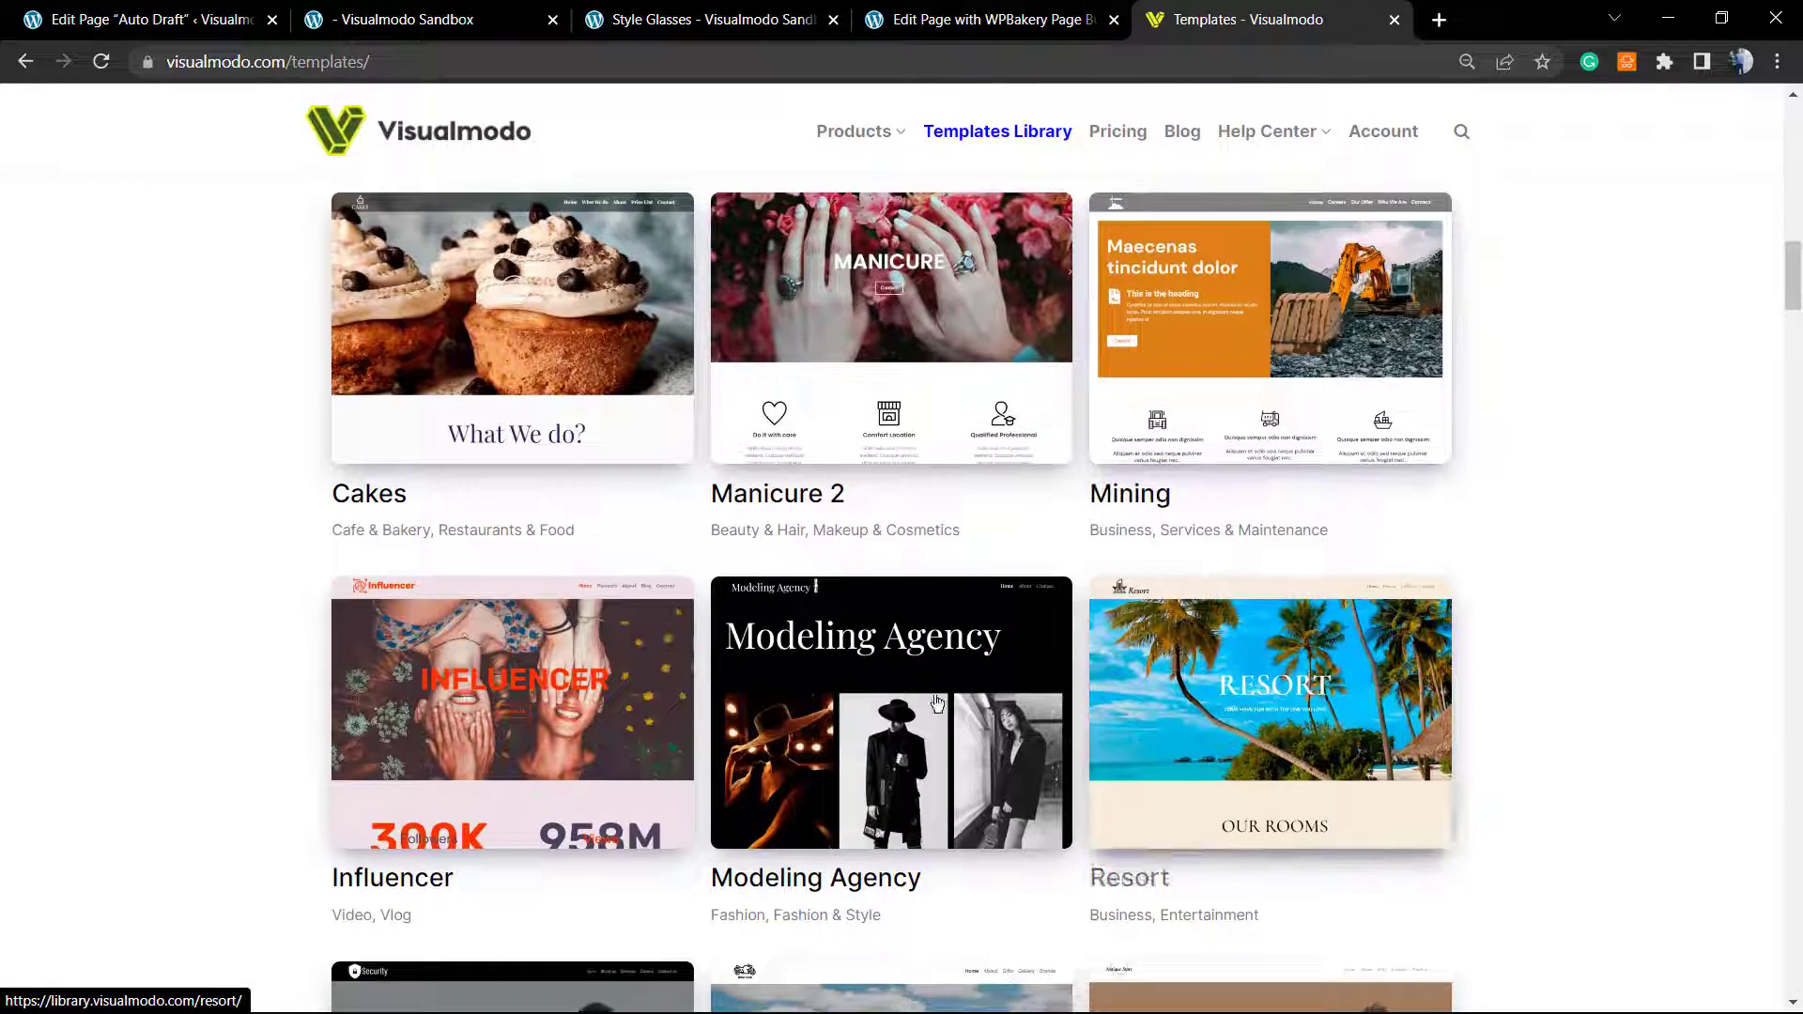
scroll(936, 703, "down", 10)
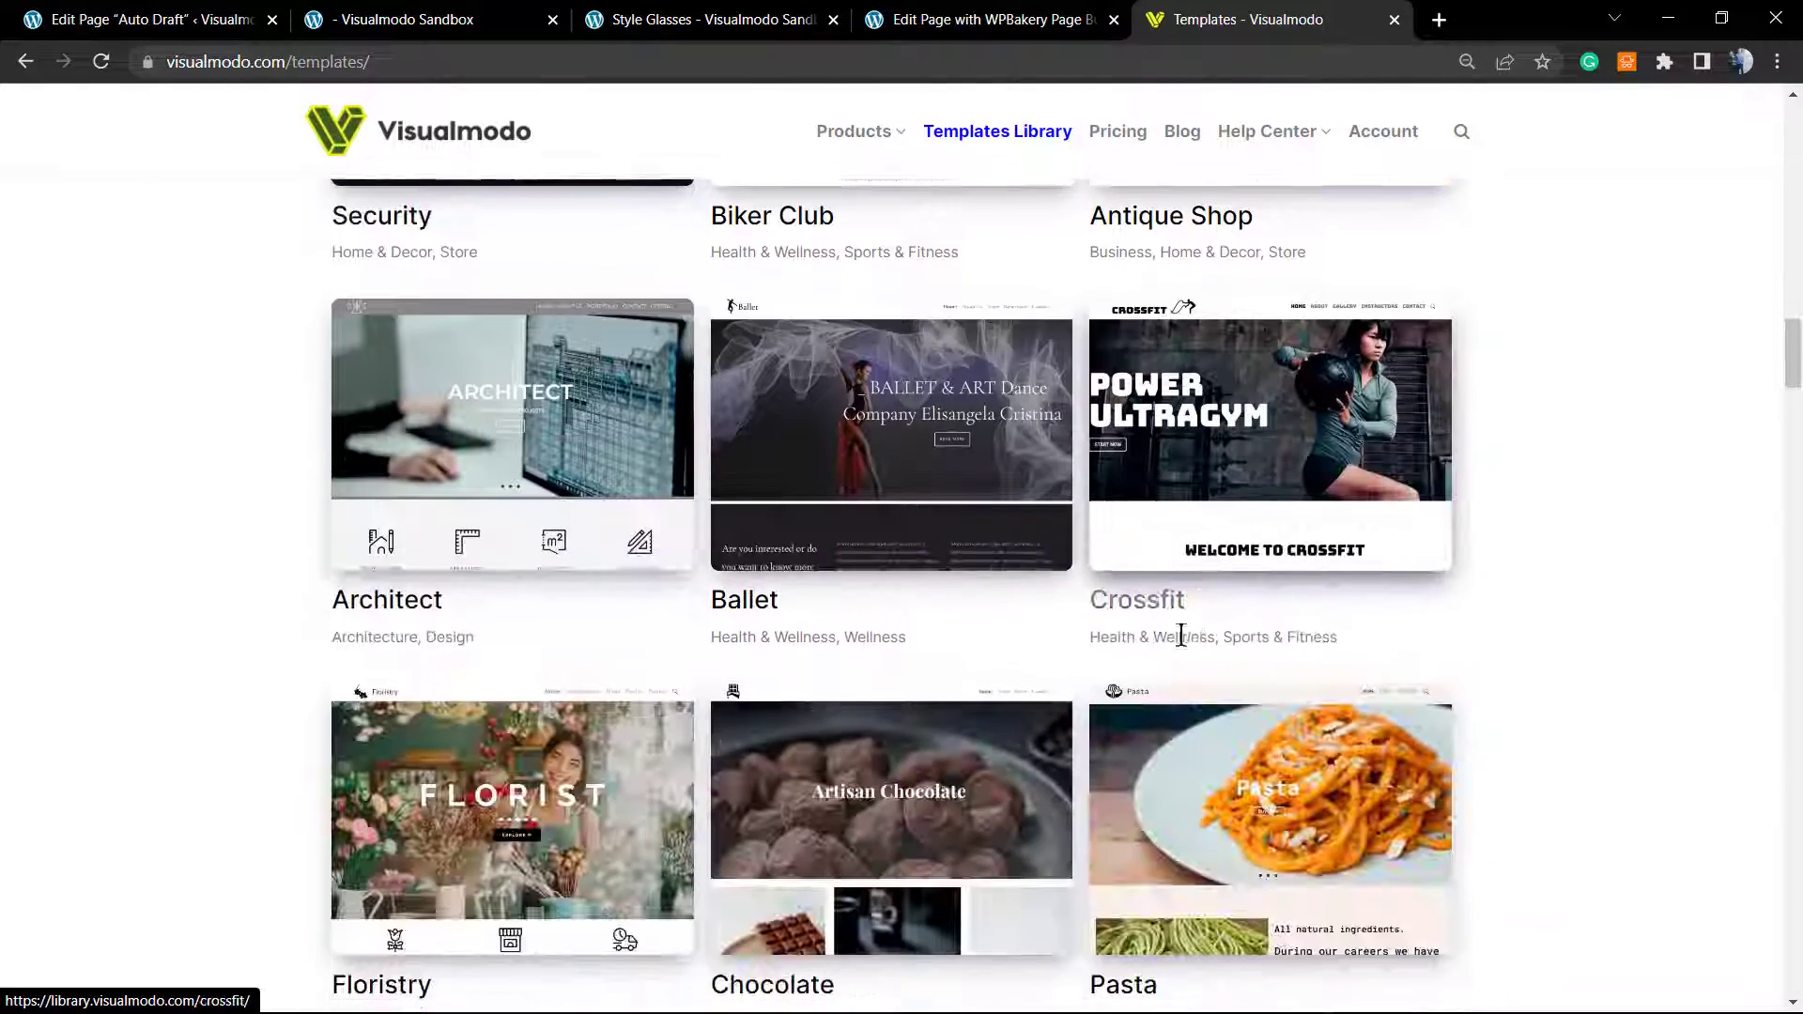
scroll(1068, 644, "down", 6)
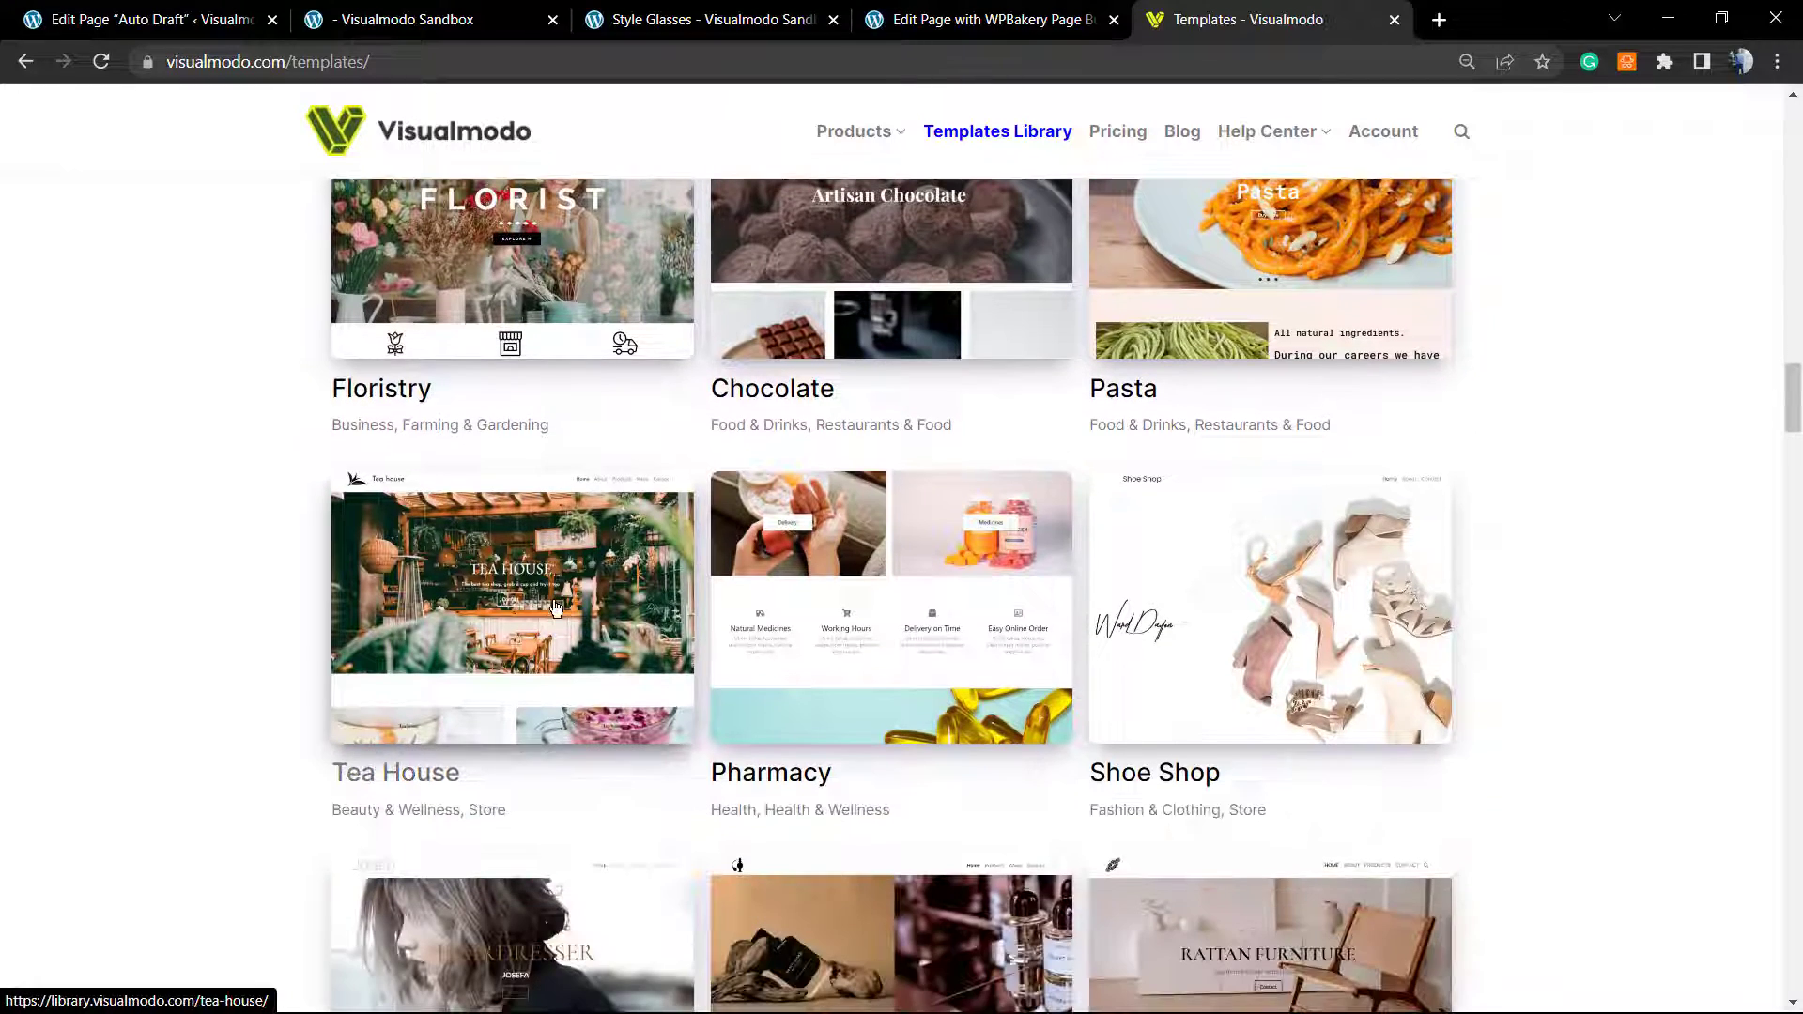
scroll(555, 611, "down", 7)
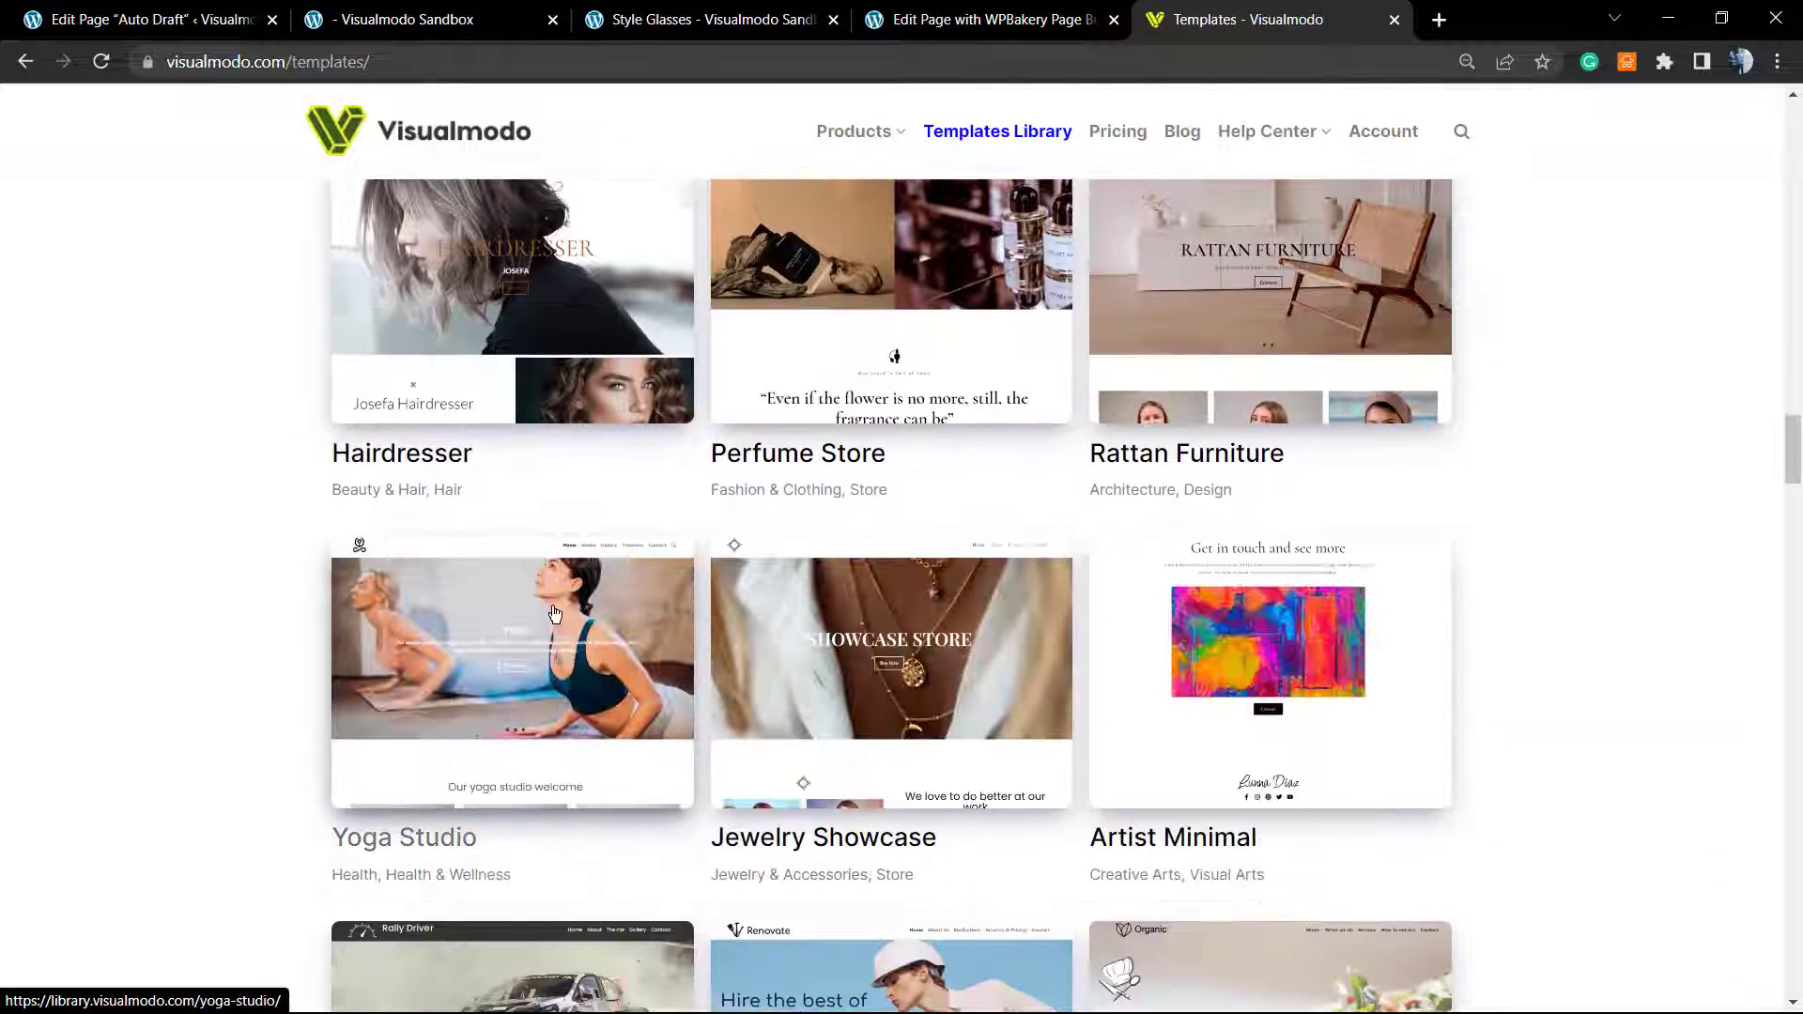
scroll(578, 603, "down", 4)
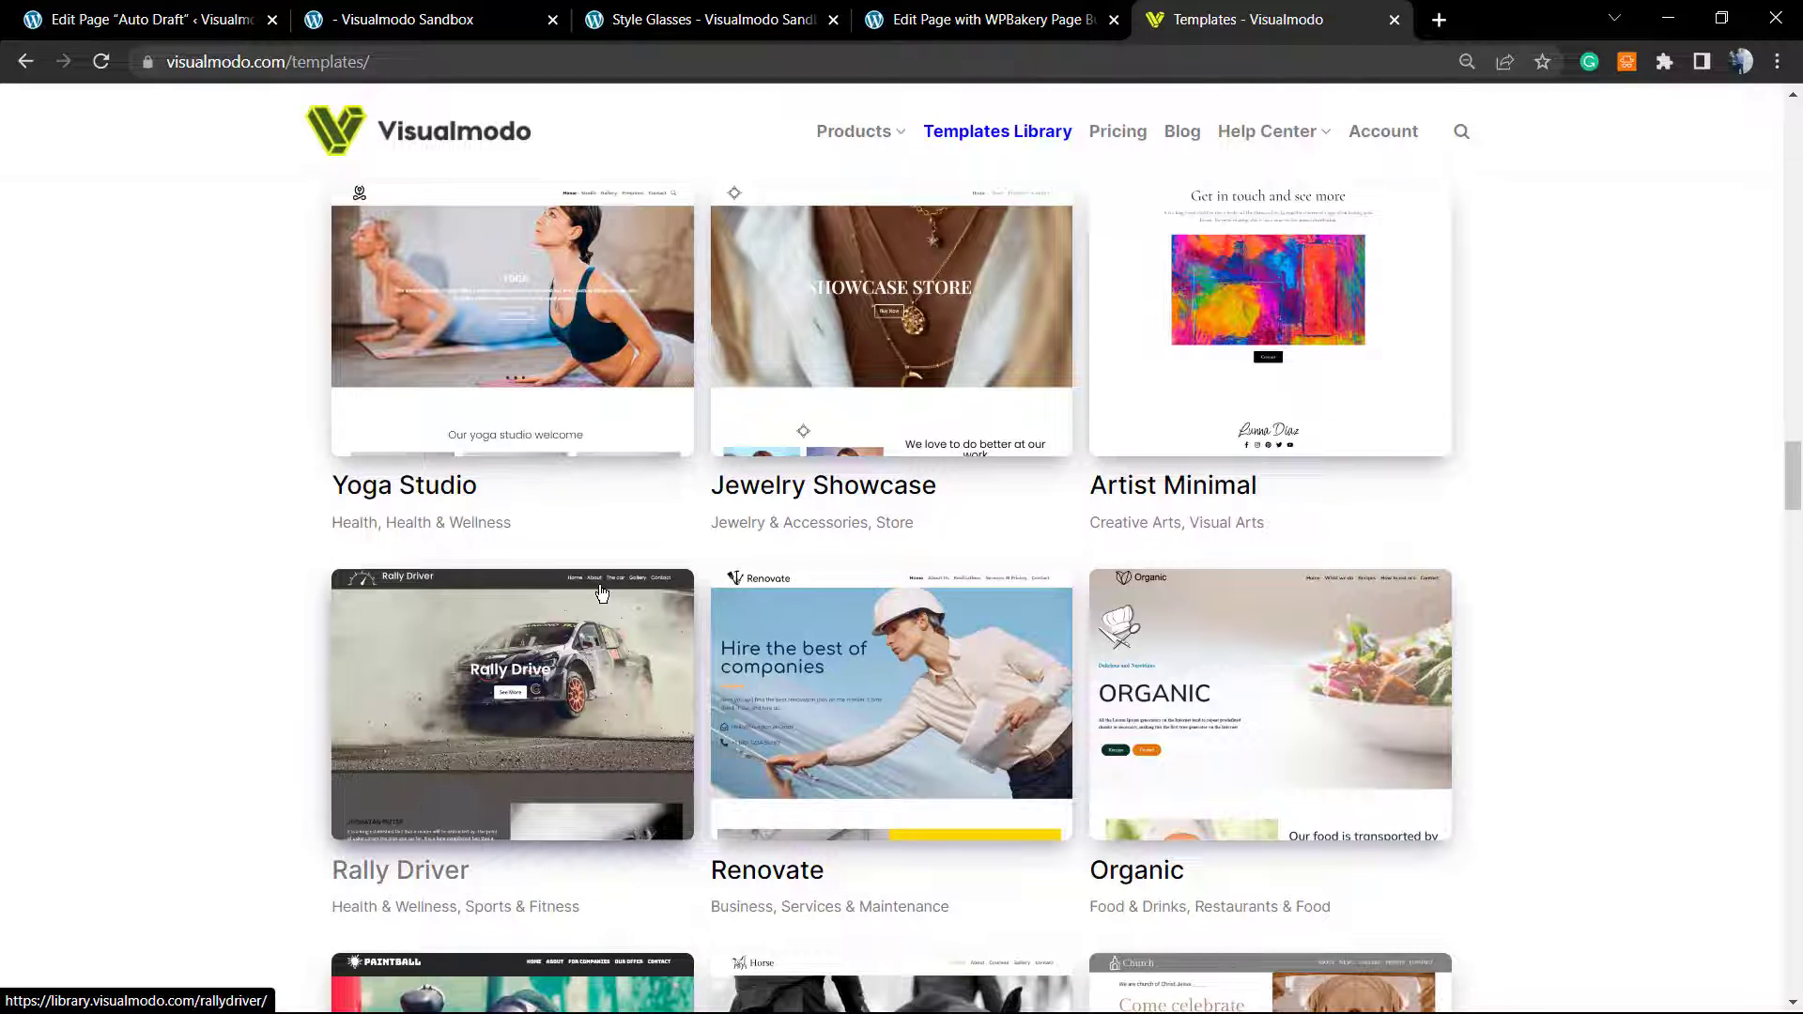
scroll(592, 598, "down", 8)
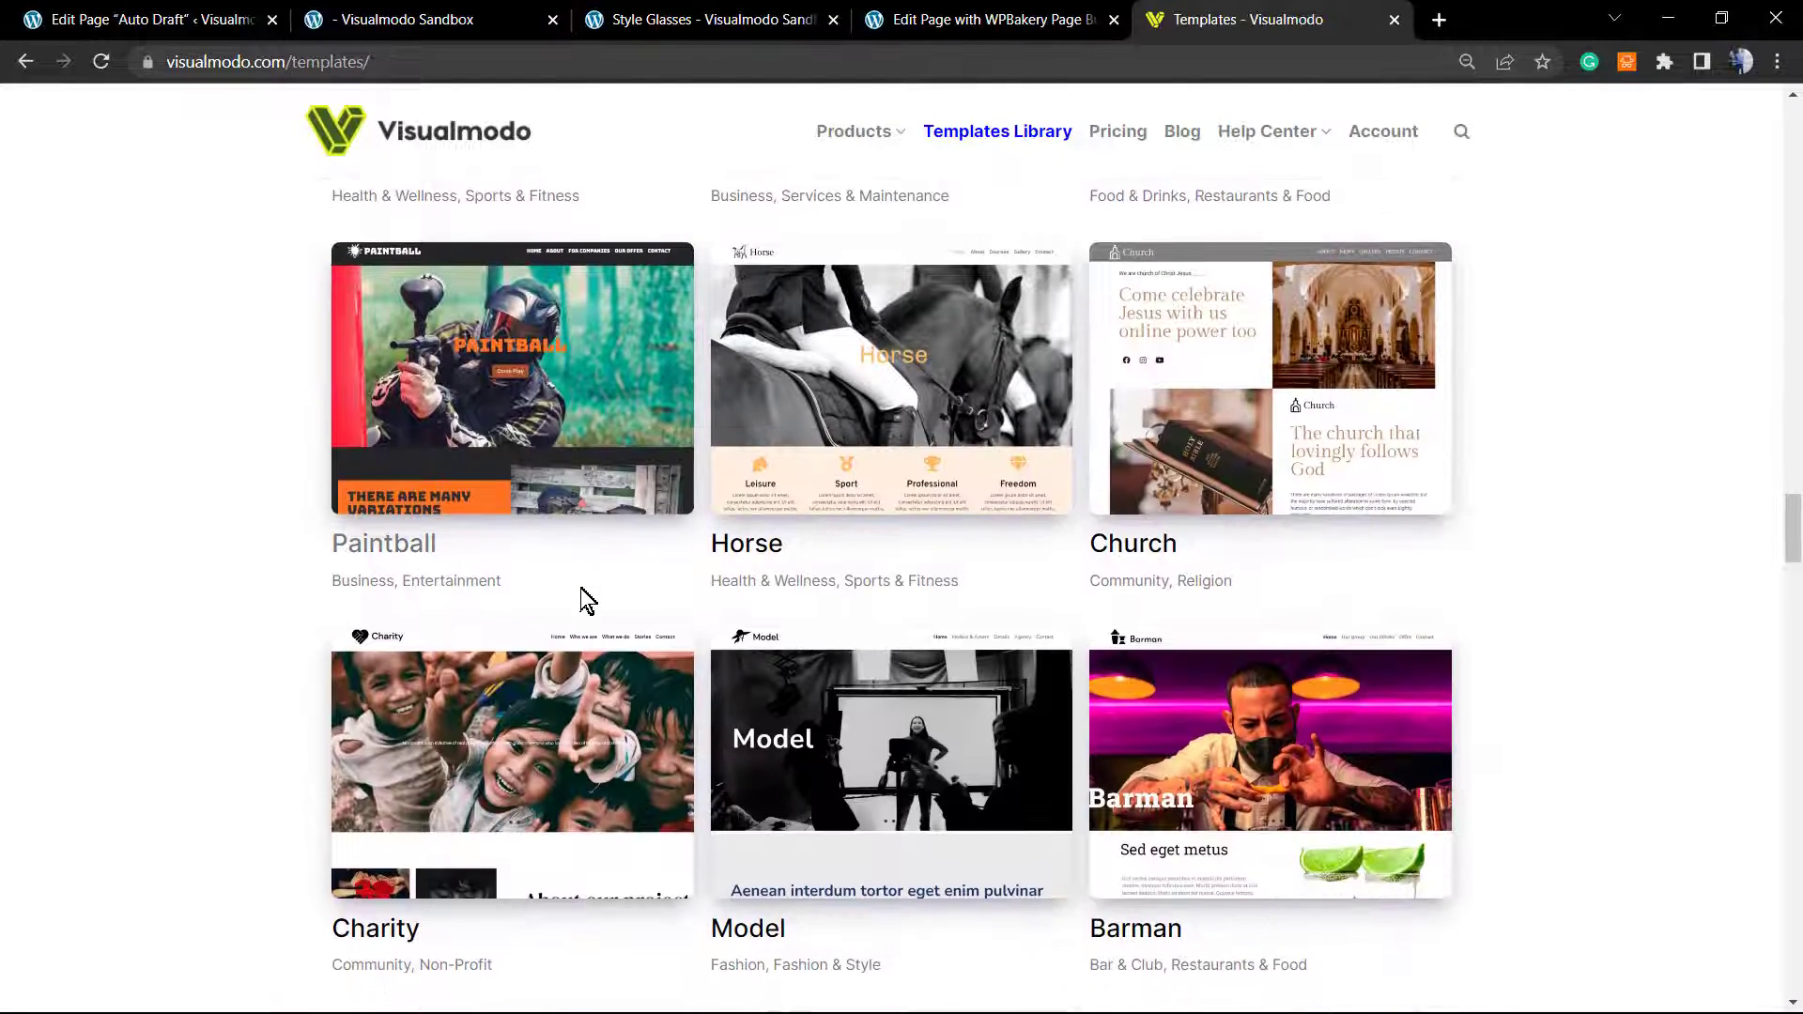
scroll(584, 599, "down", 3)
scroll(580, 598, "down", 3)
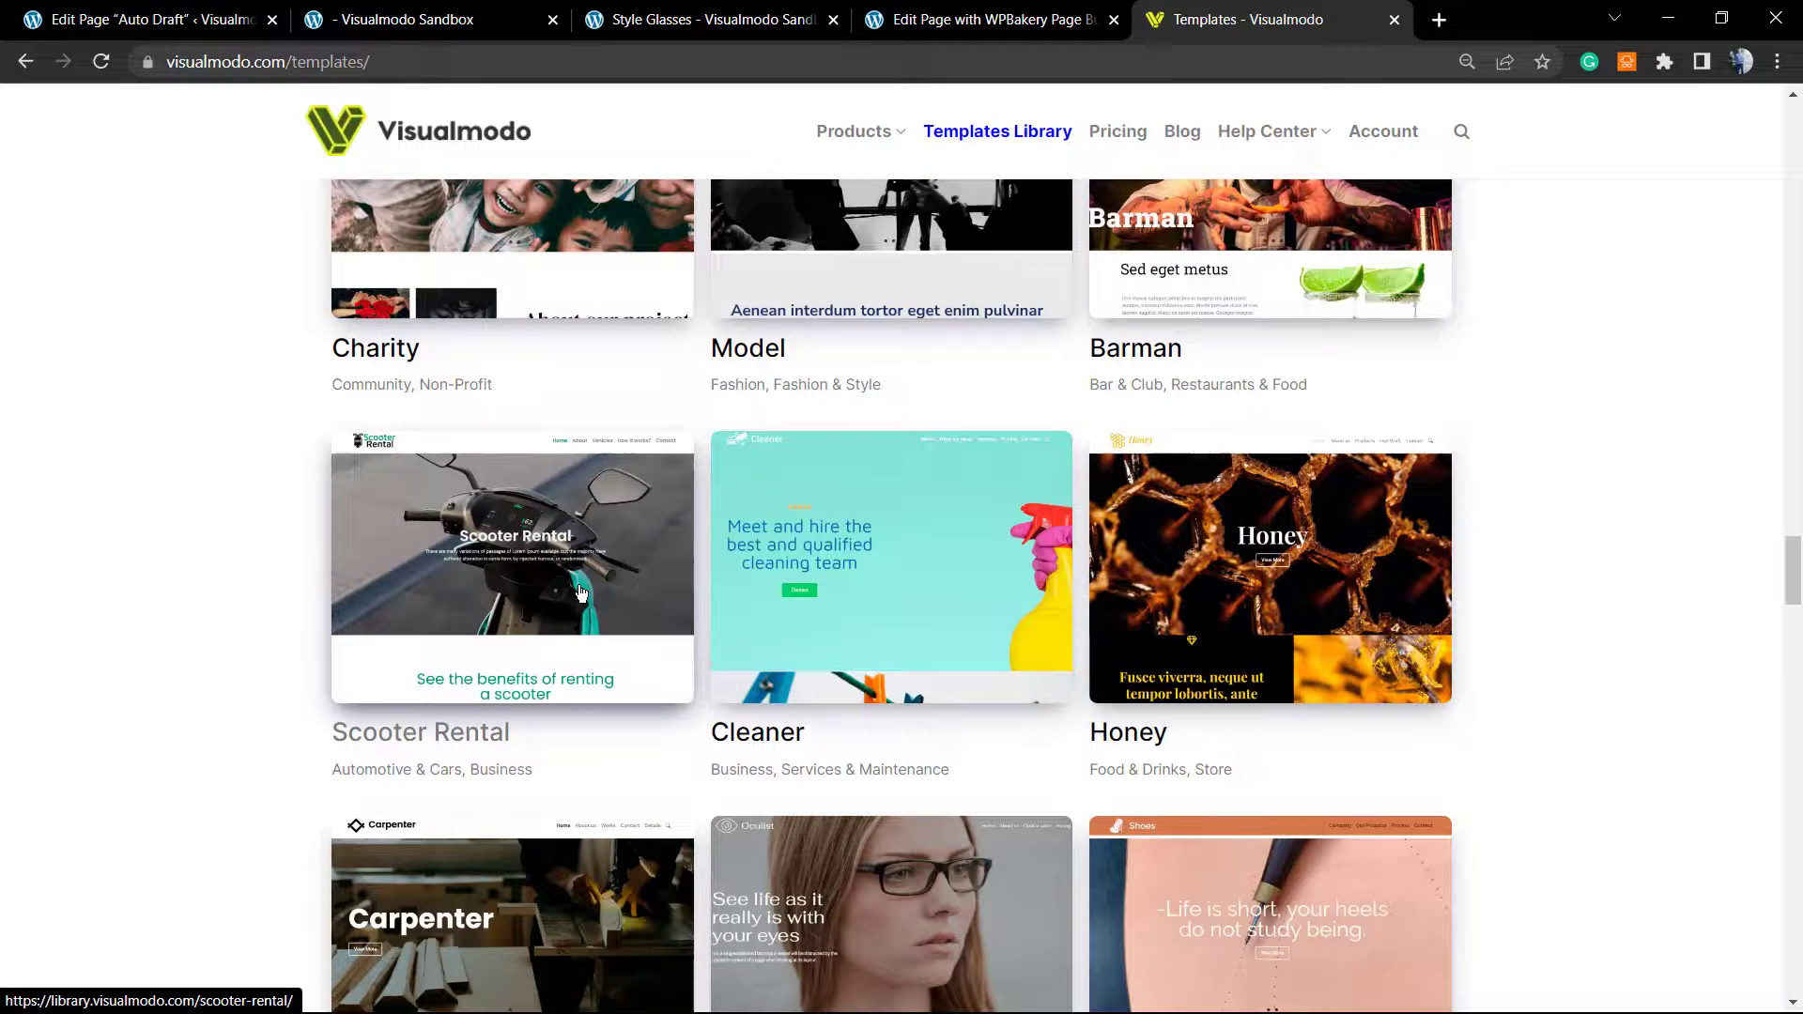
scroll(581, 593, "down", 6)
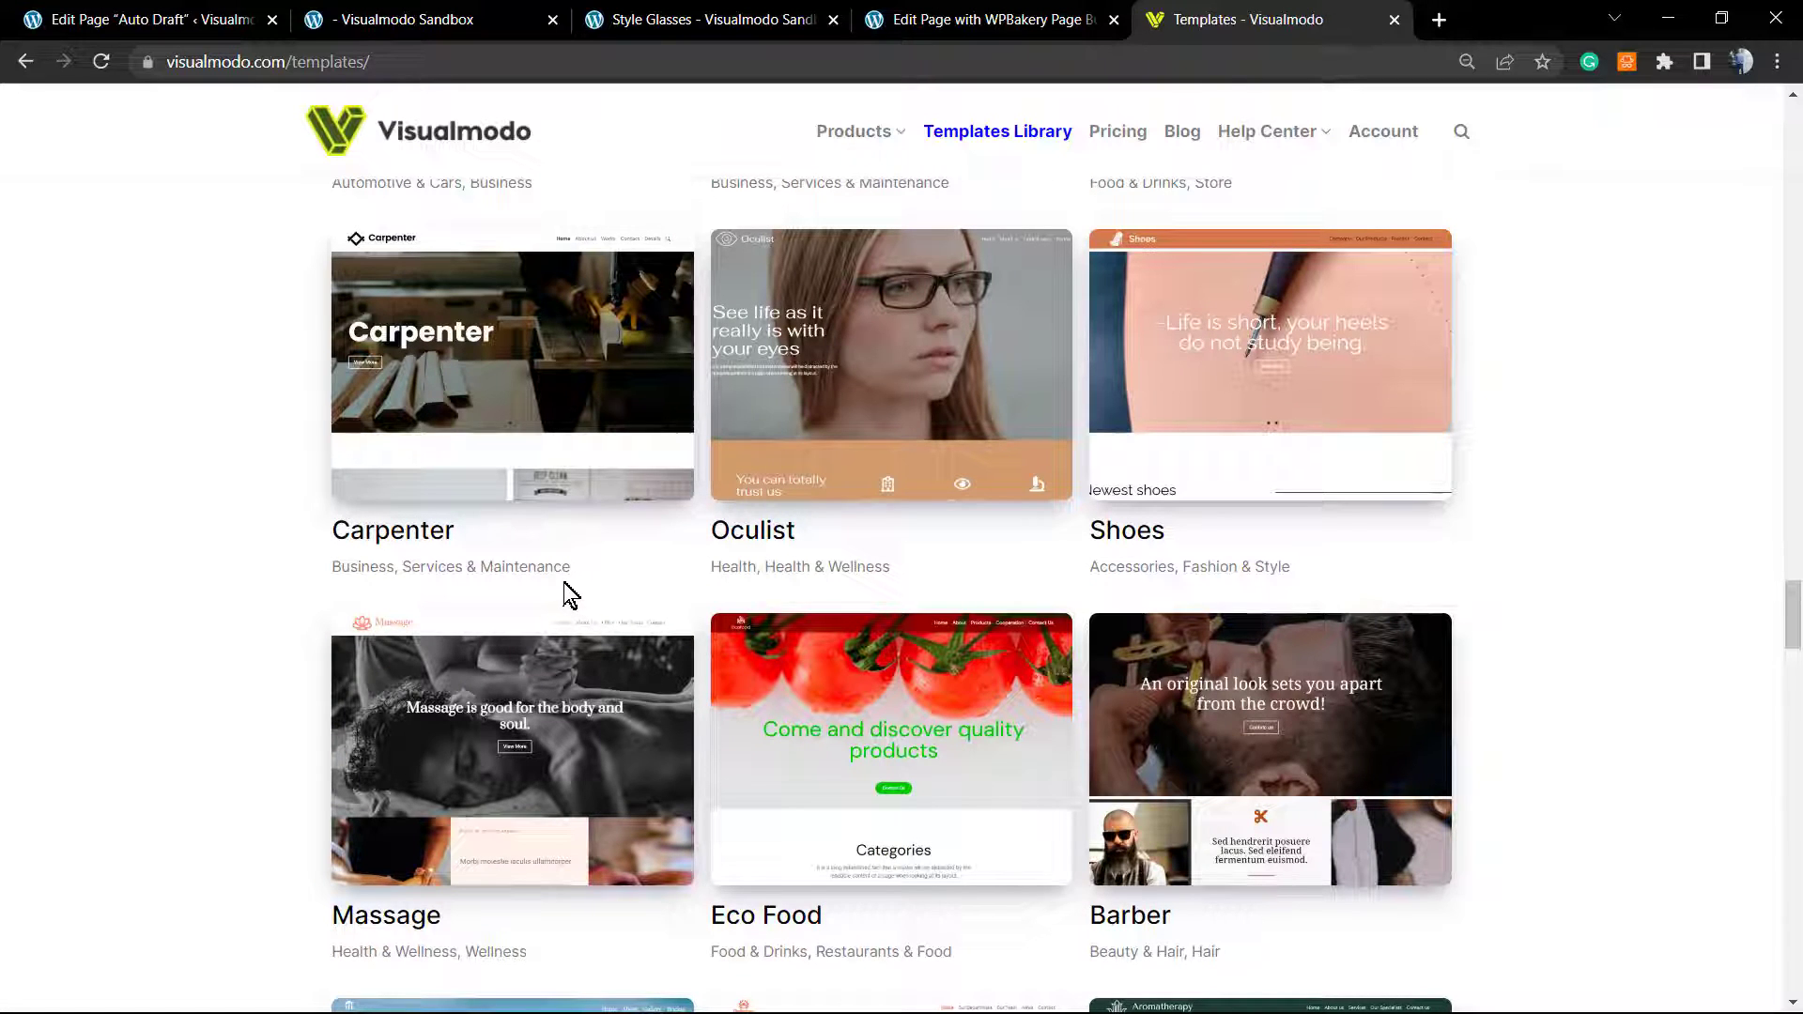
scroll(648, 601, "down", 5)
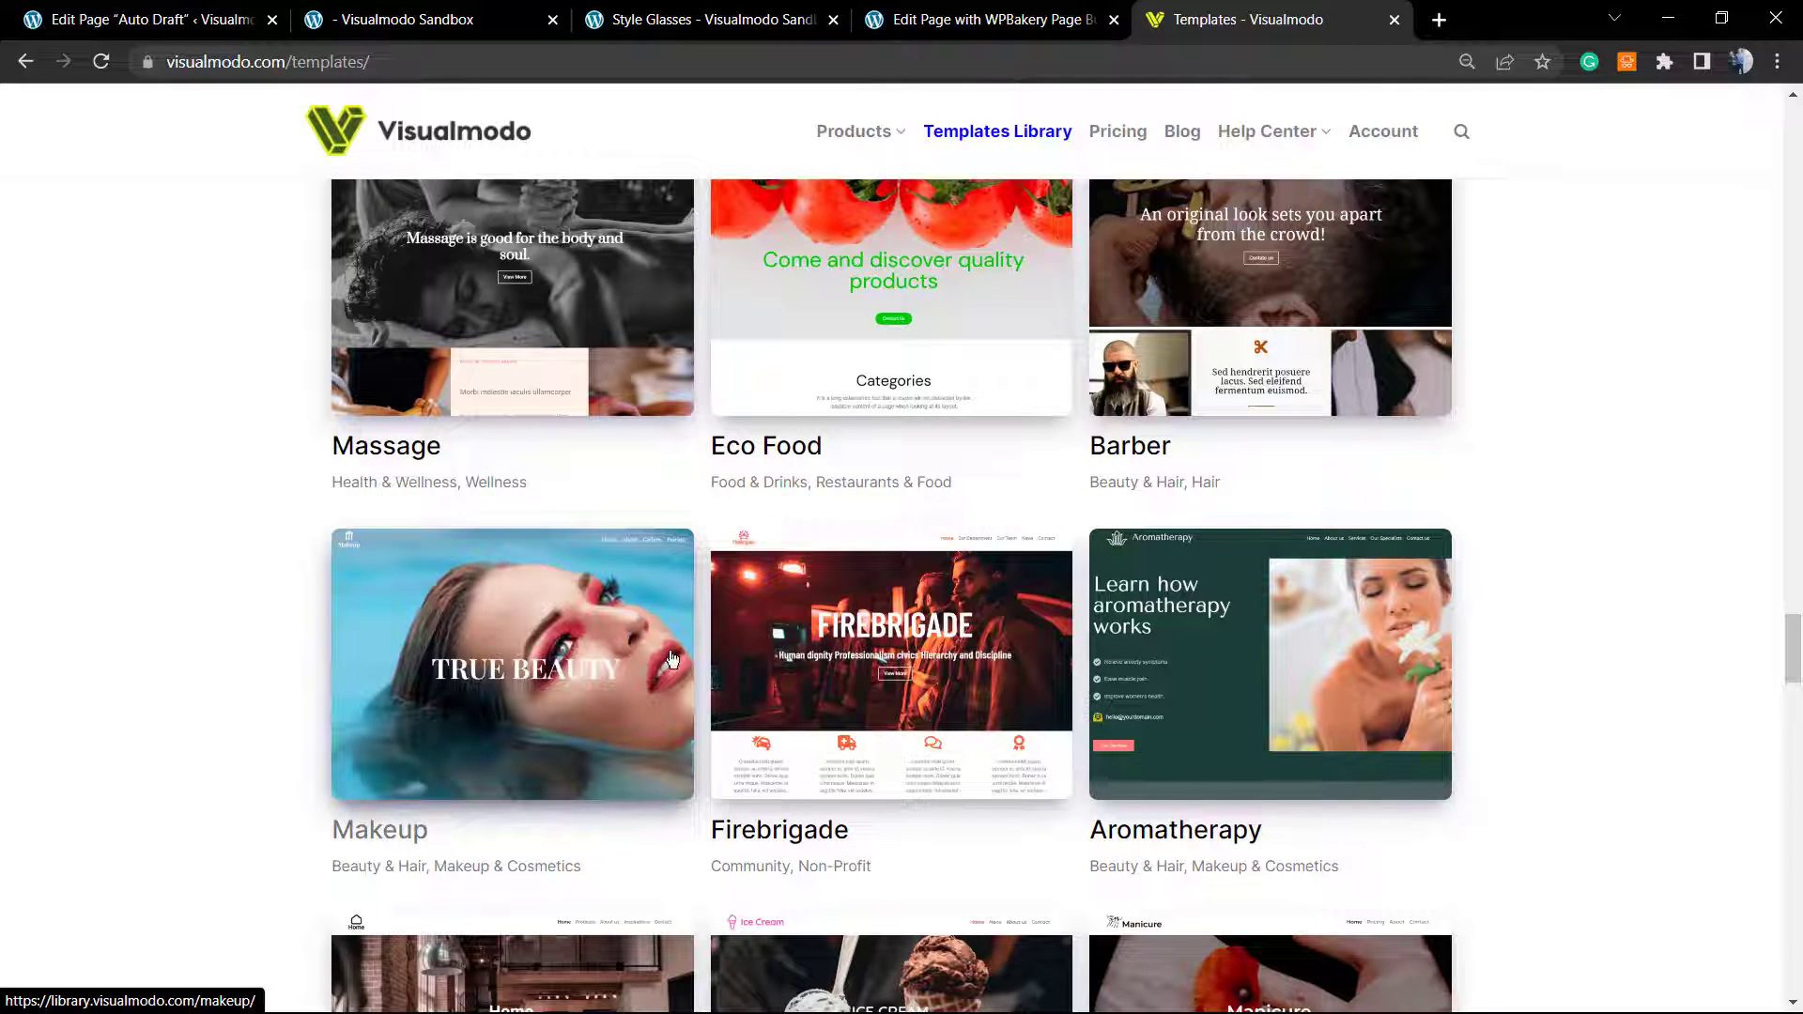
Step: Look through the further rows of the template grid, from Makeup to Nutritionist, examining each item's thumbnail, title and categories
scroll(695, 611, "down", 4)
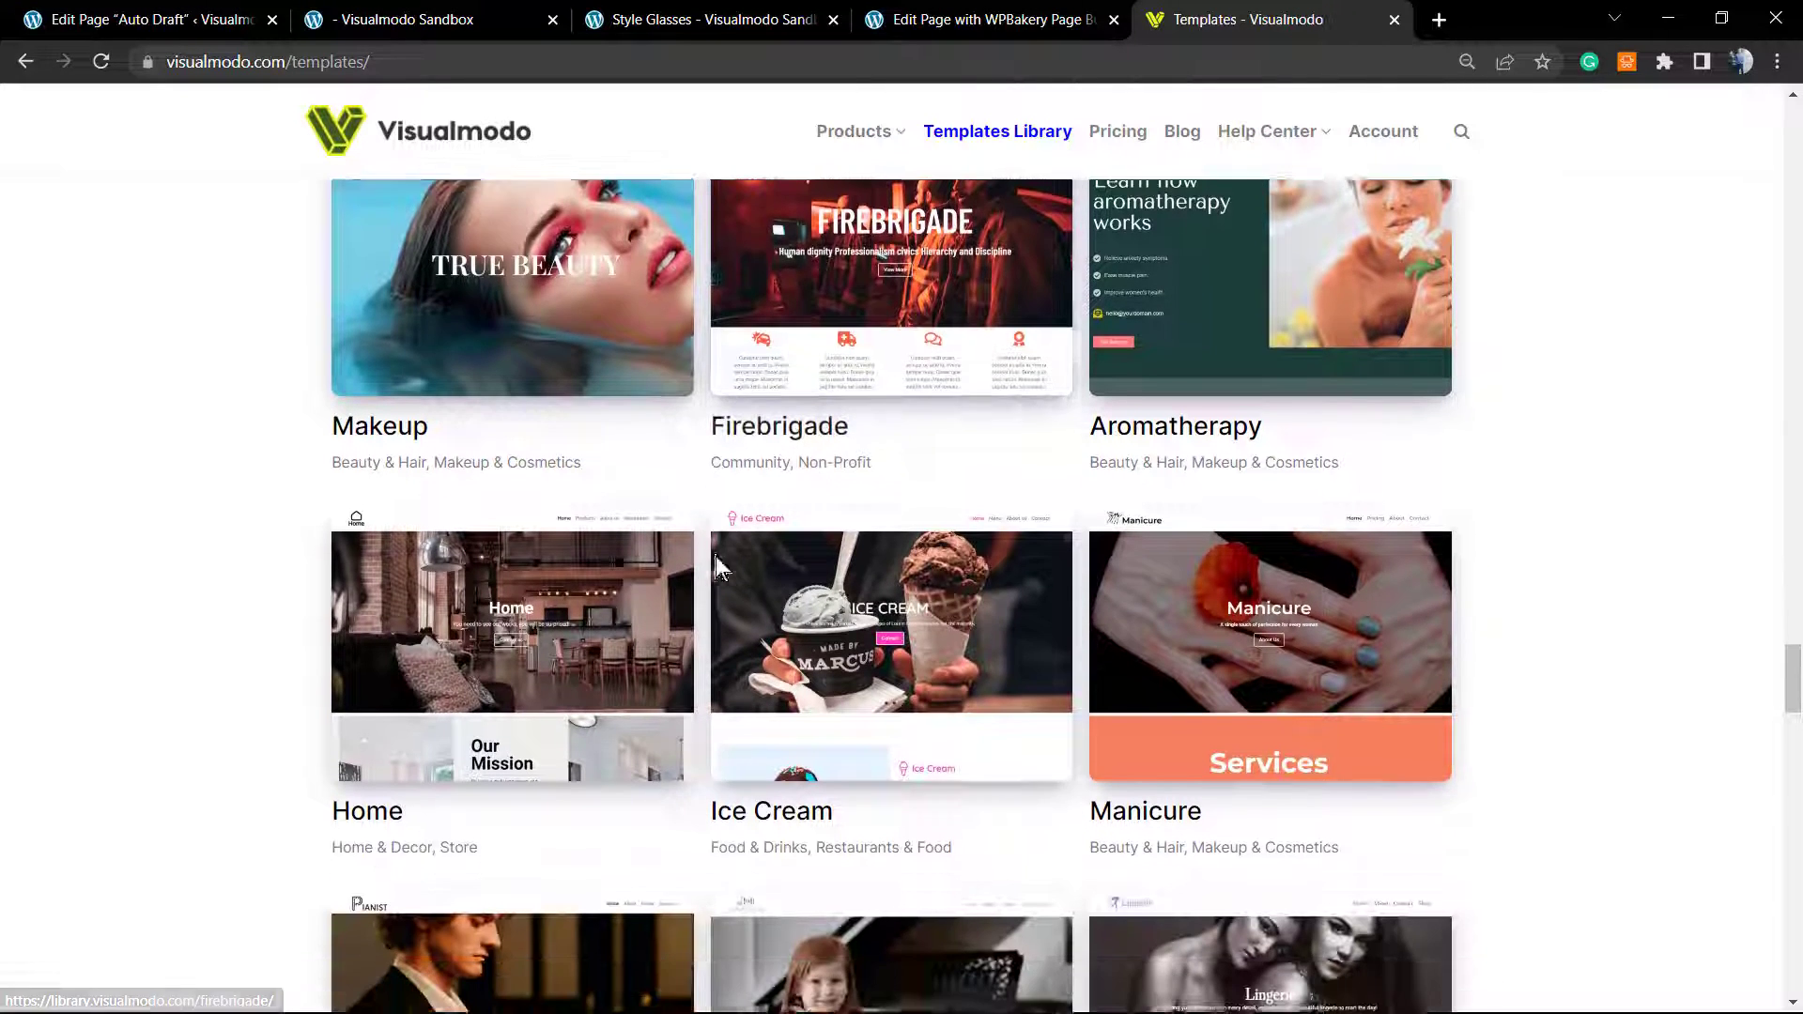
scroll(715, 556, "down", 6)
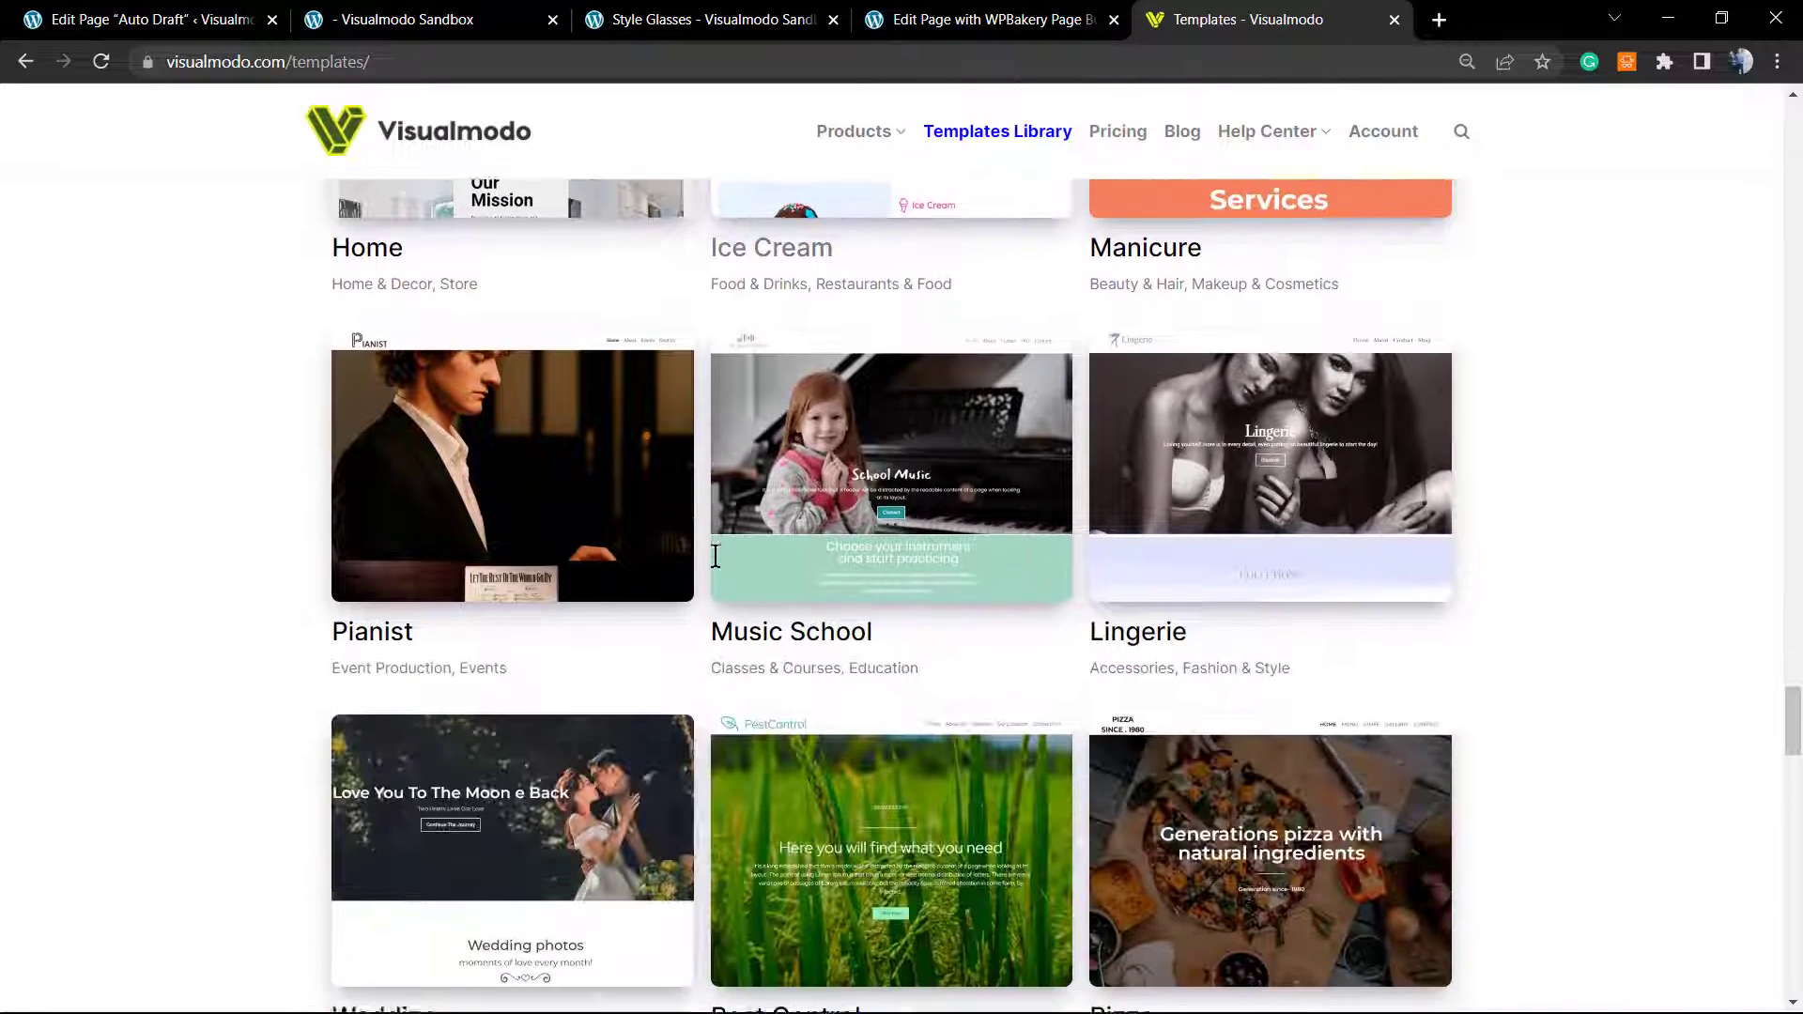
scroll(716, 556, "down", 5)
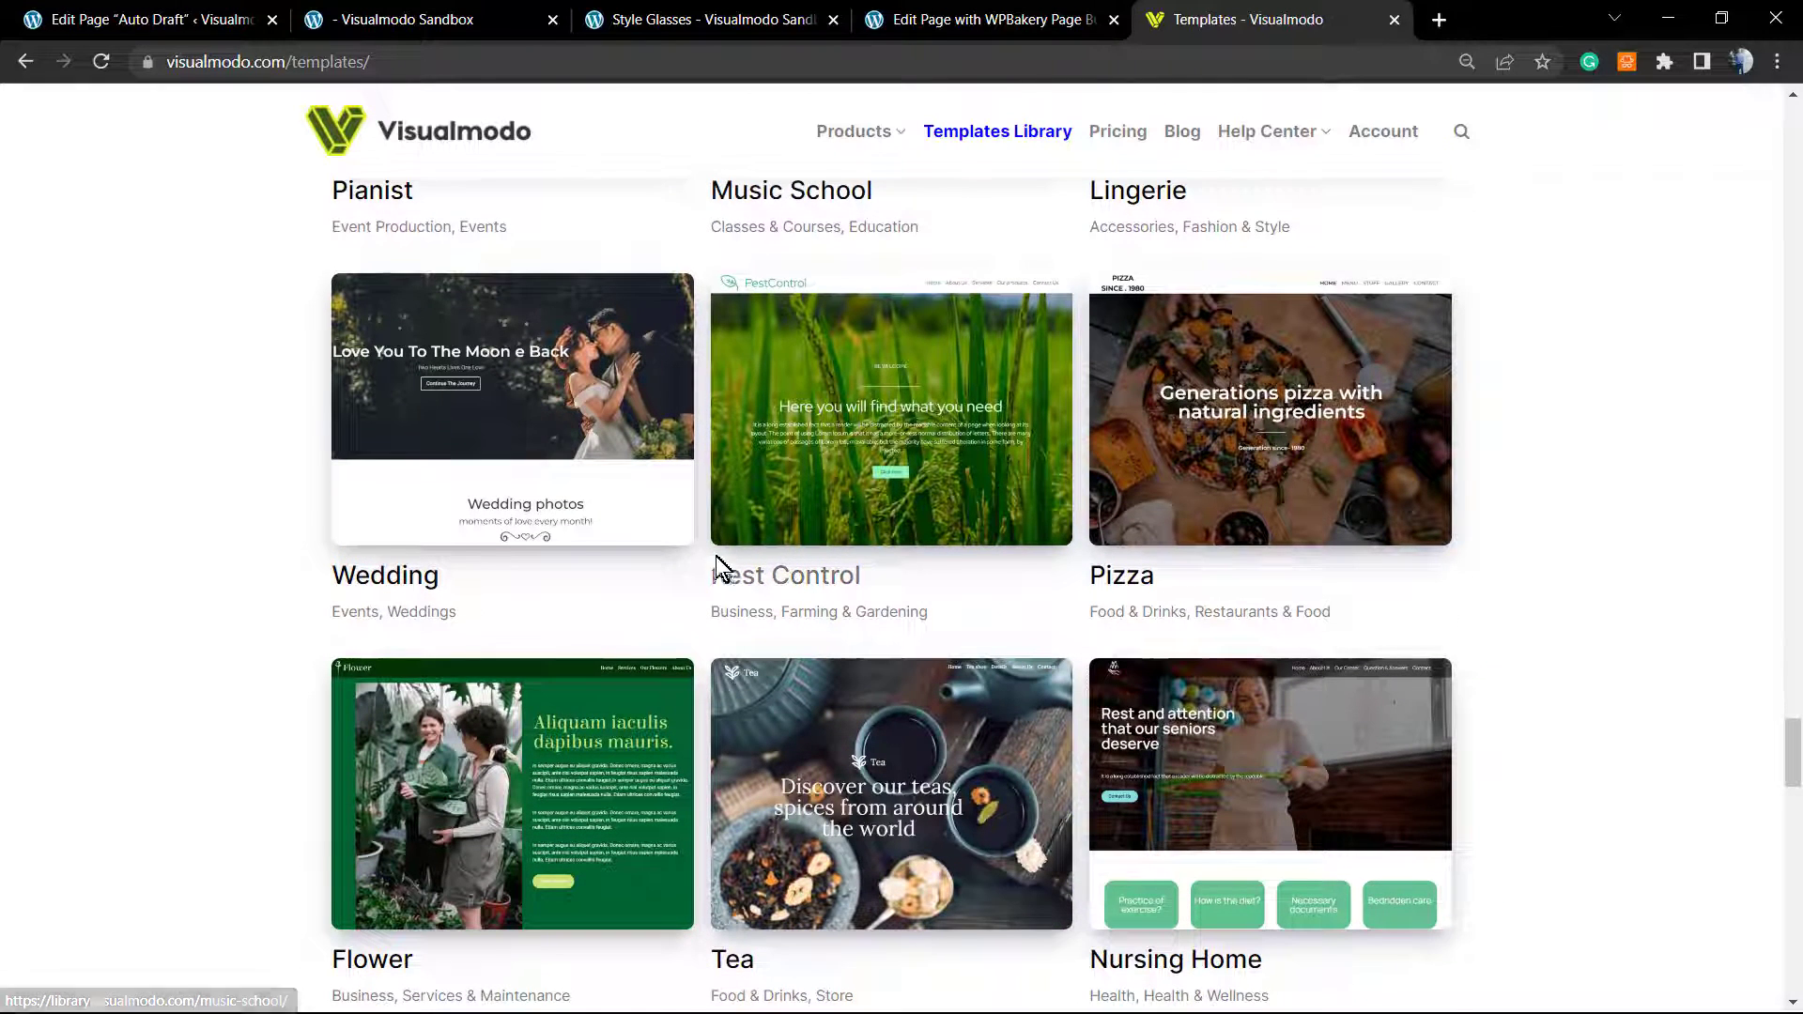
scroll(719, 566, "down", 1)
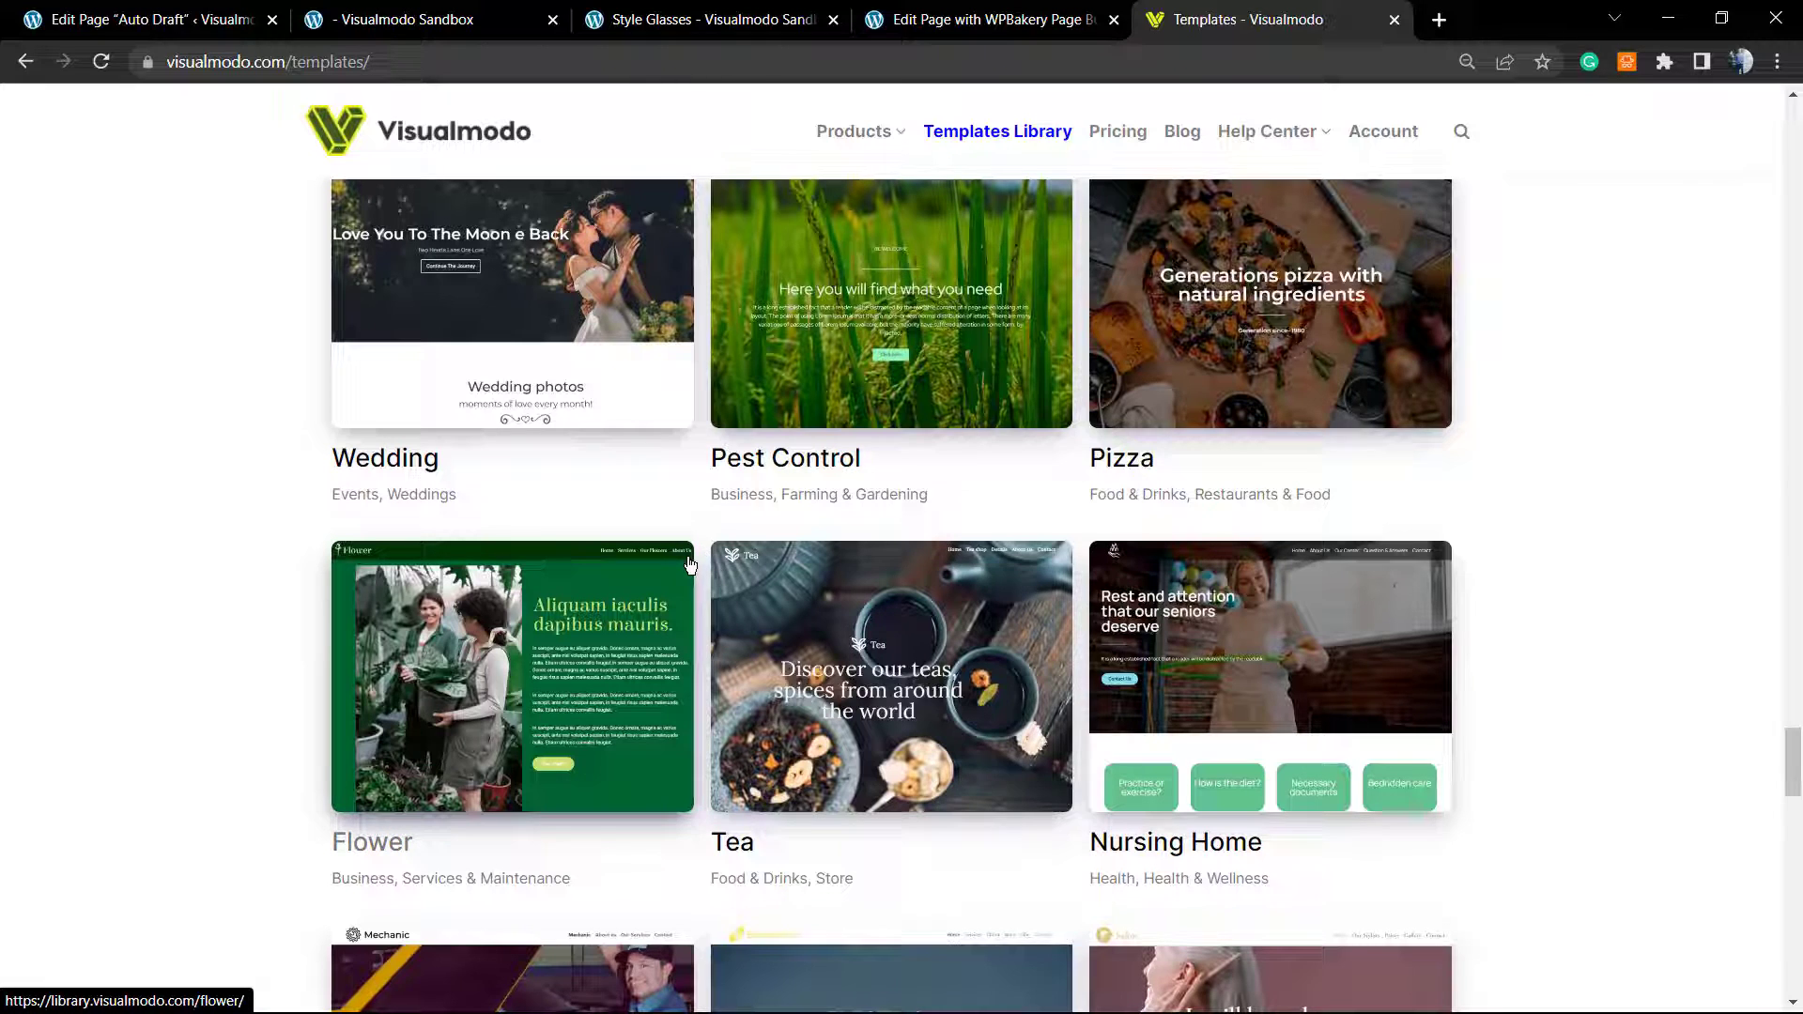
scroll(694, 534, "down", 4)
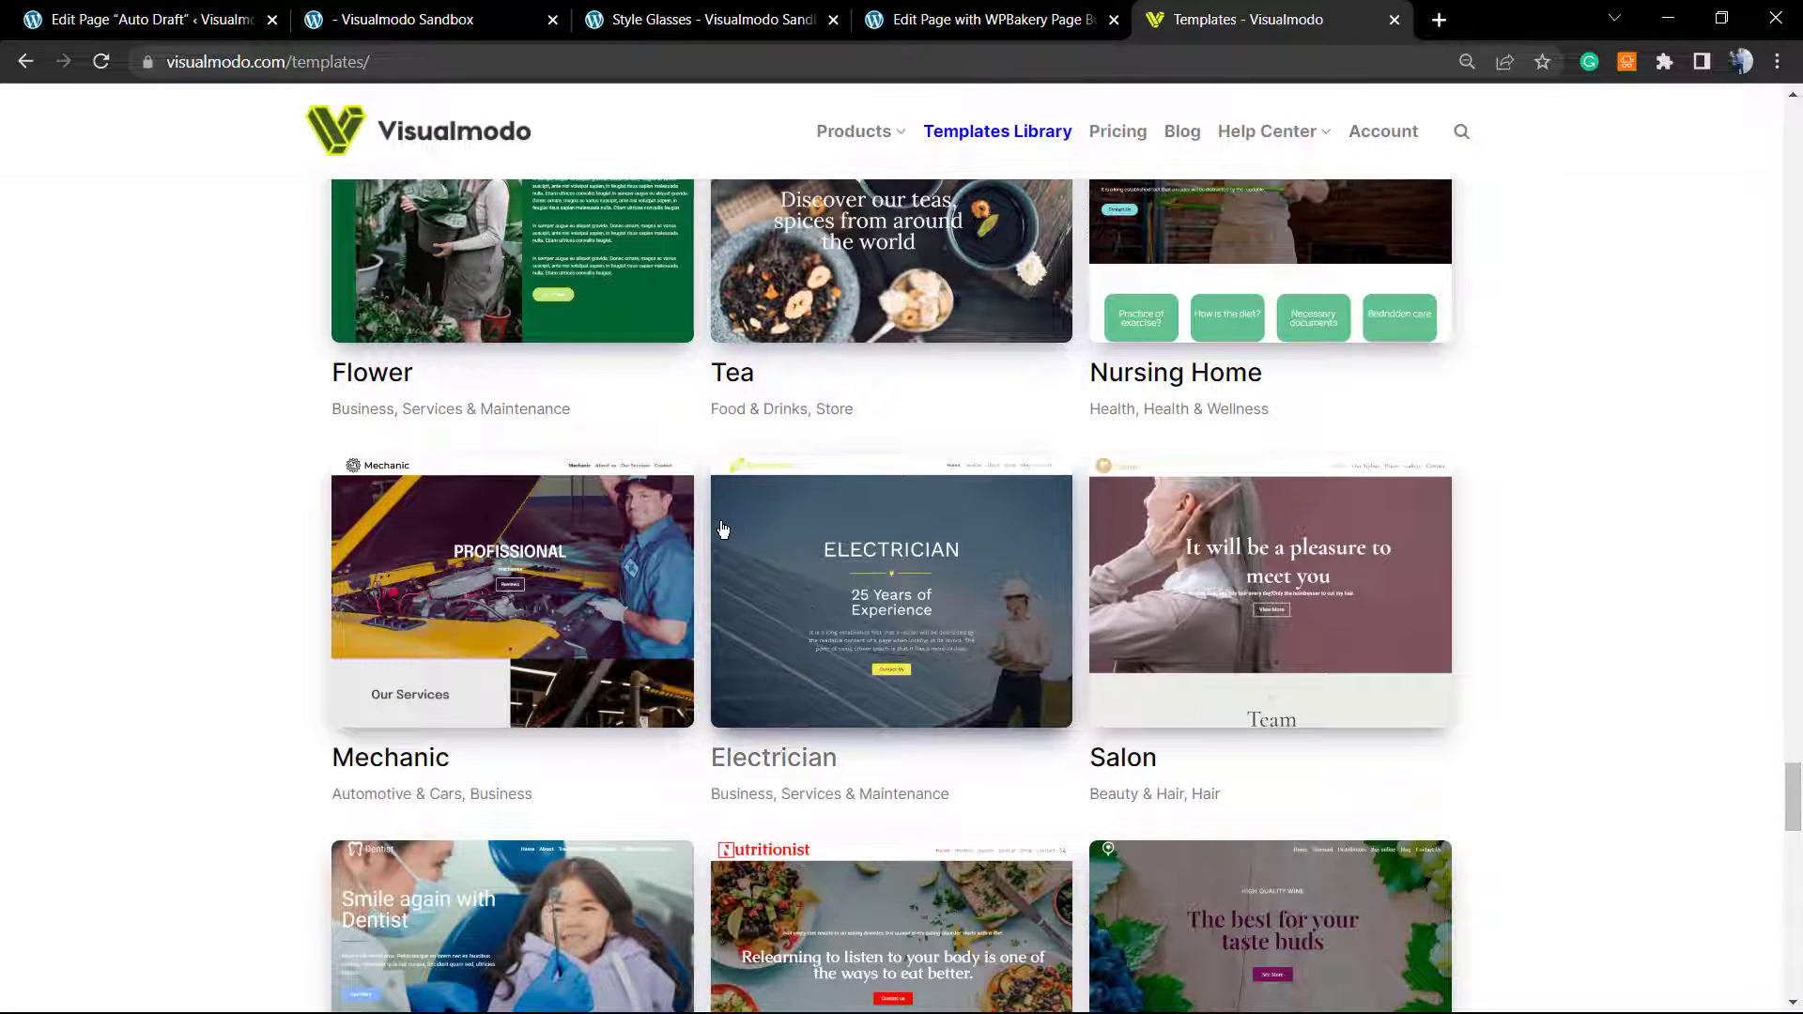
scroll(720, 606, "down", 1)
scroll(723, 625, "down", 1)
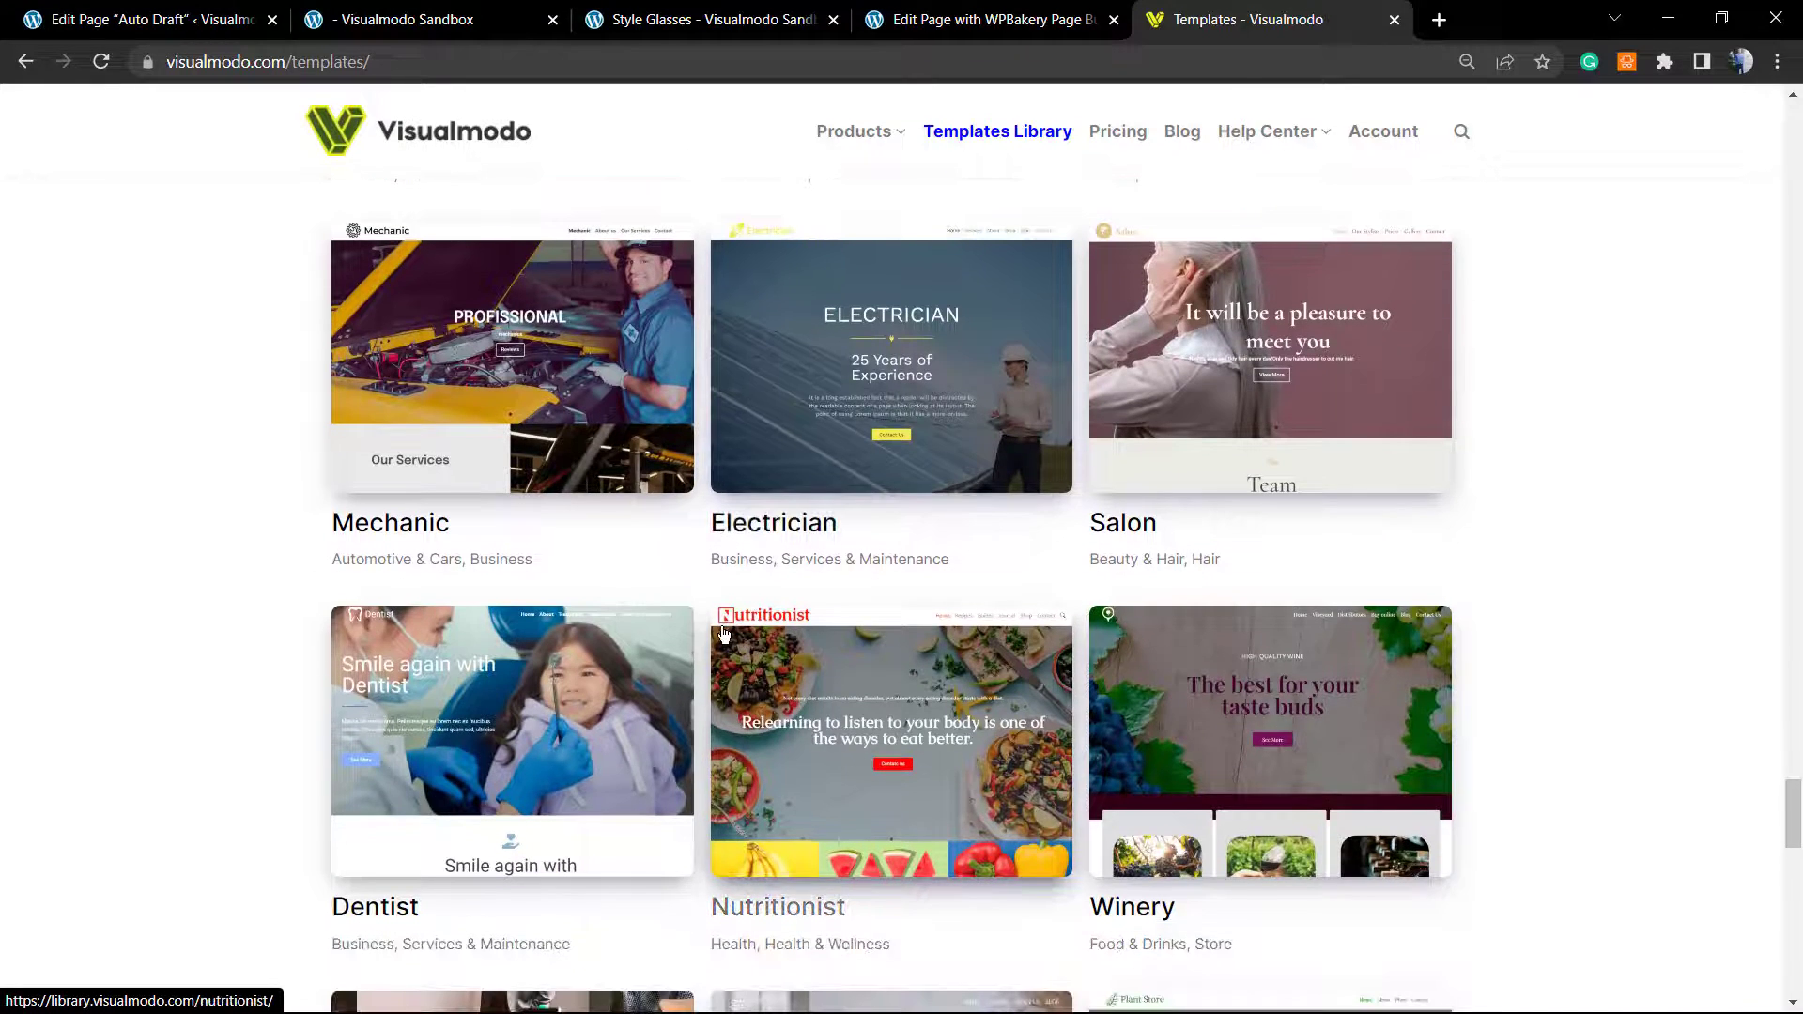